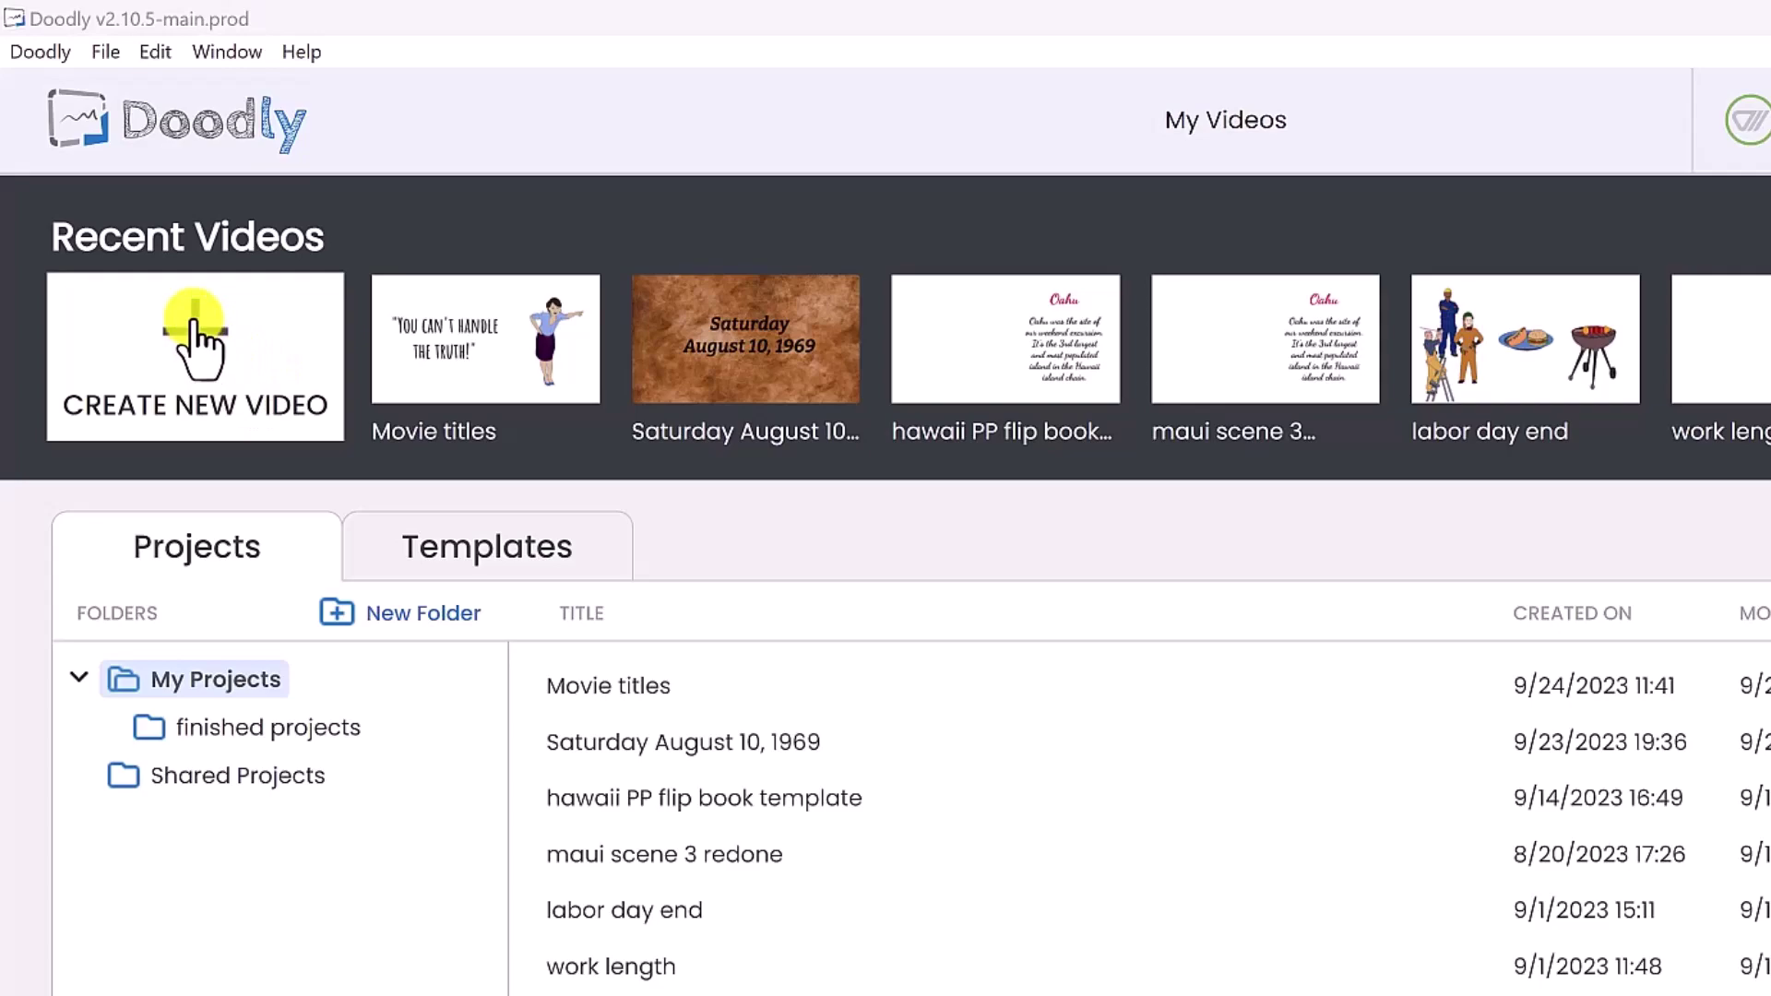
Step: Create a new Whiteboard-style video titled "flipbook tutorial" at 1080p (1920x1080) resolution
left_click(193, 343)
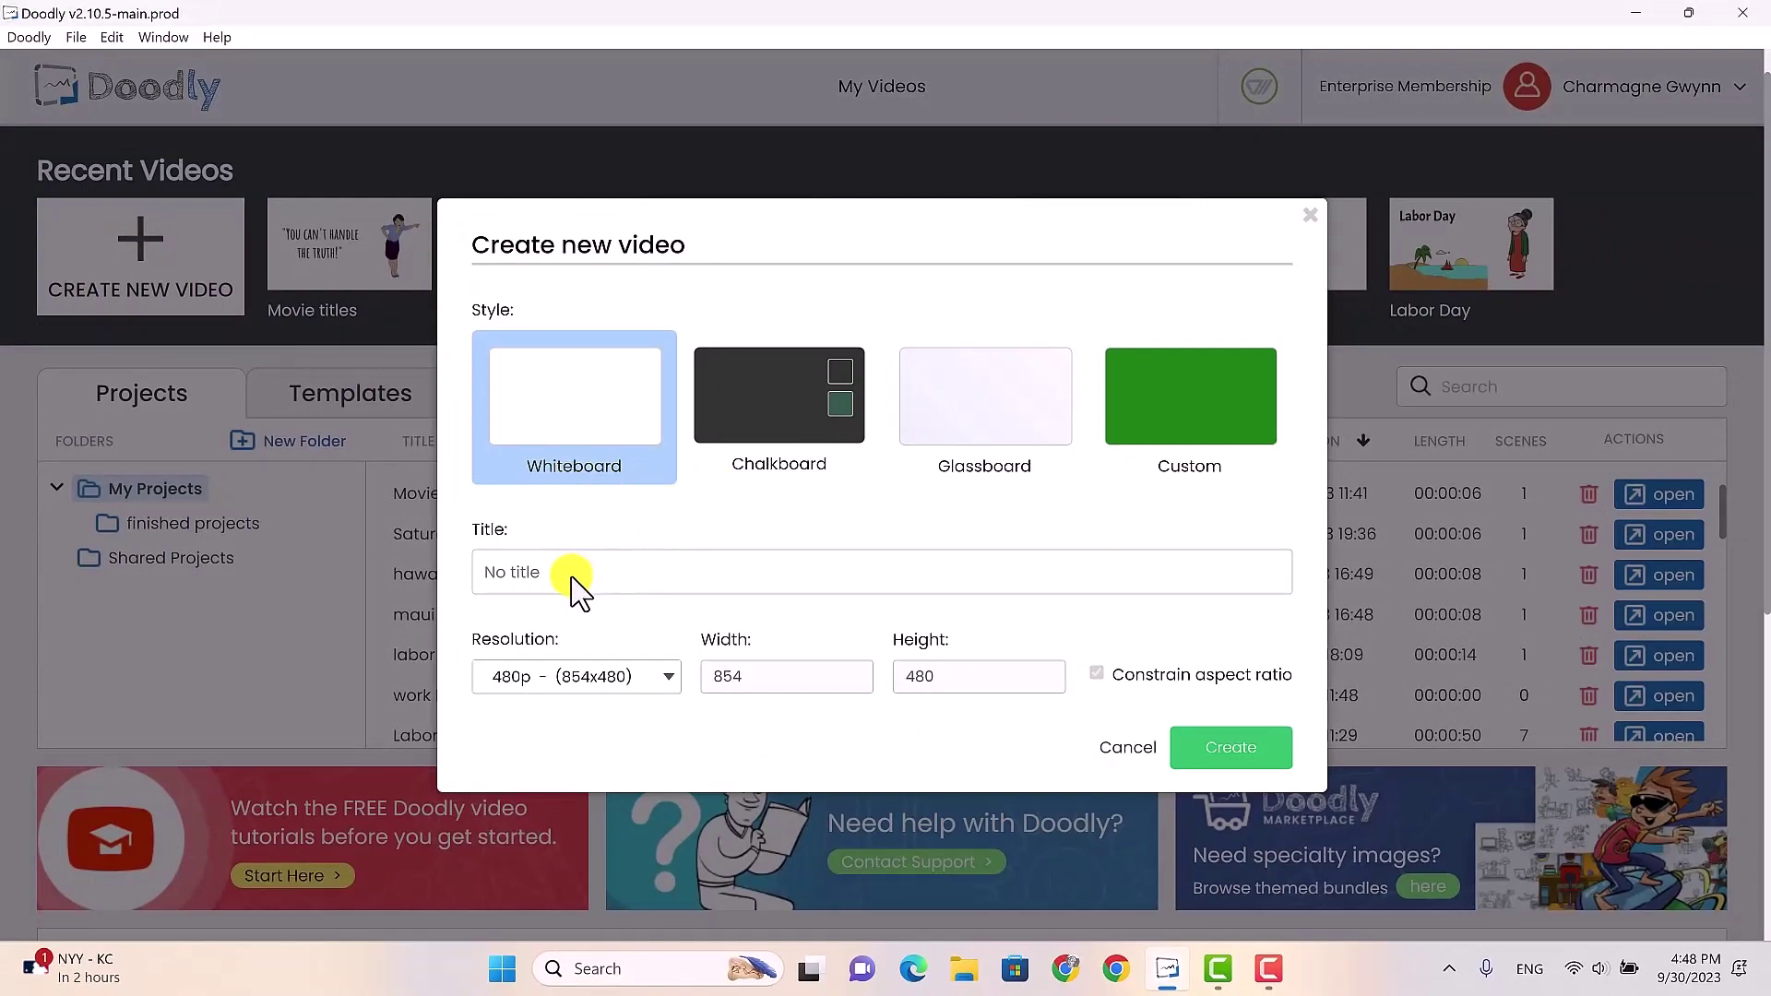
left_click(572, 579)
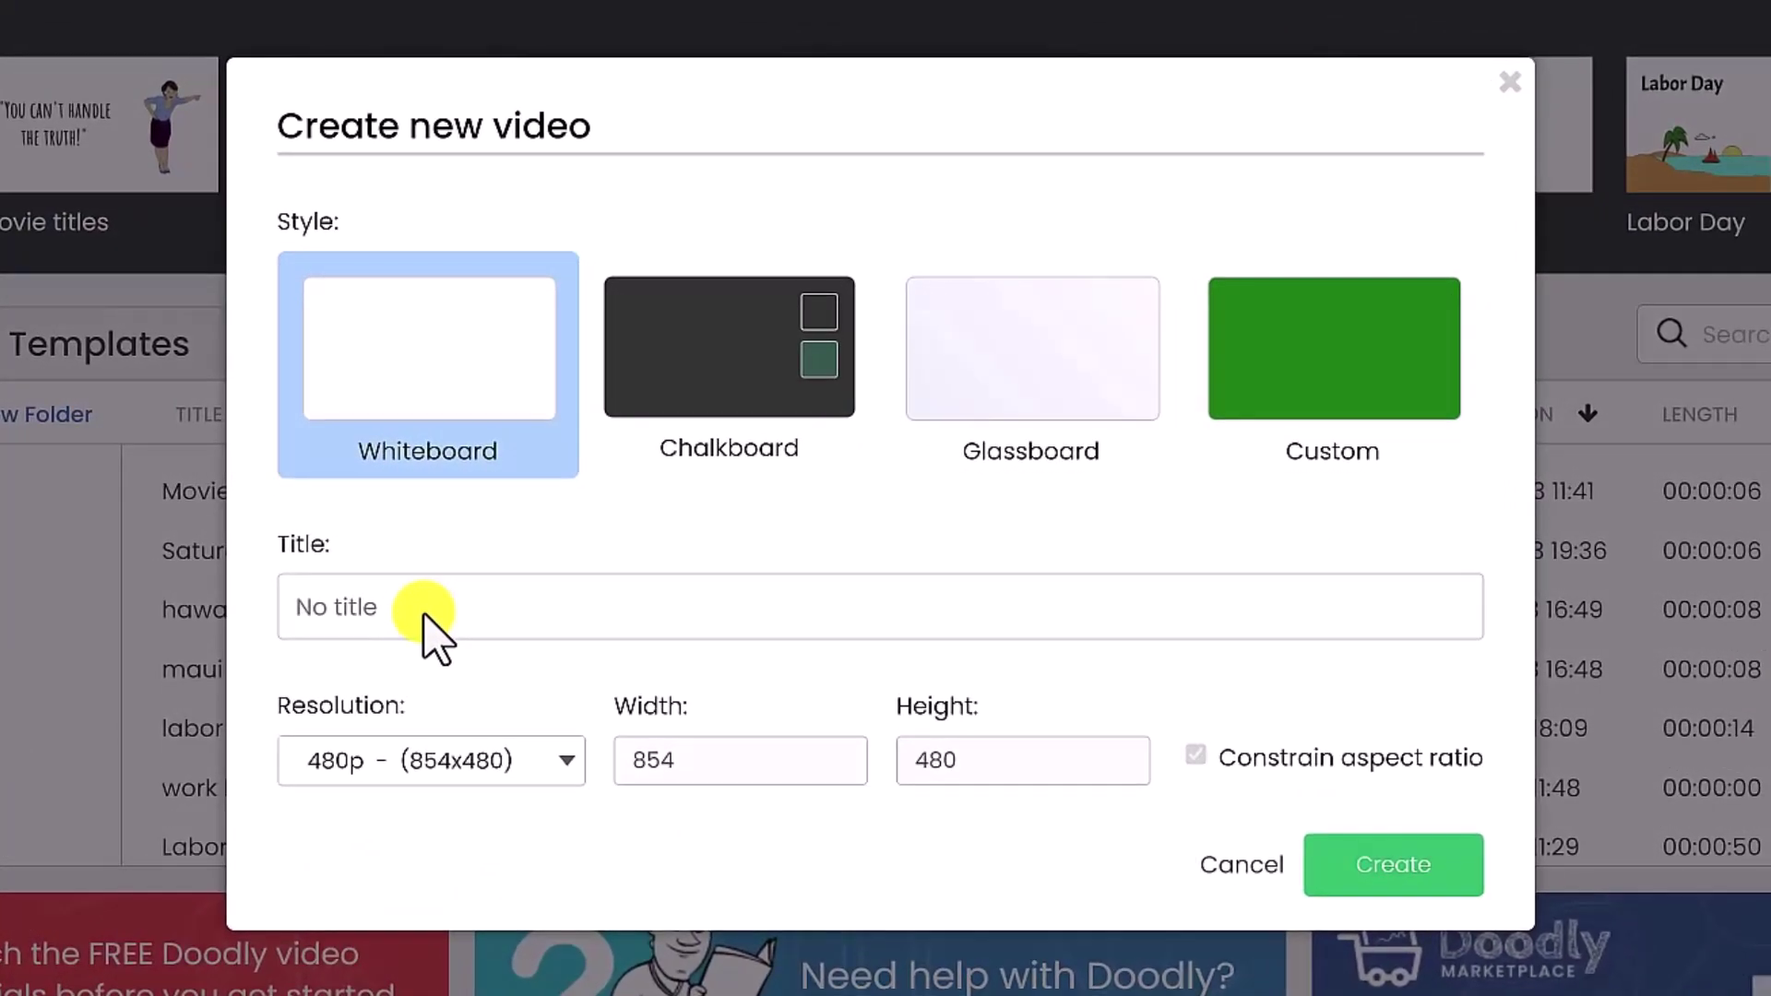
type("fl")
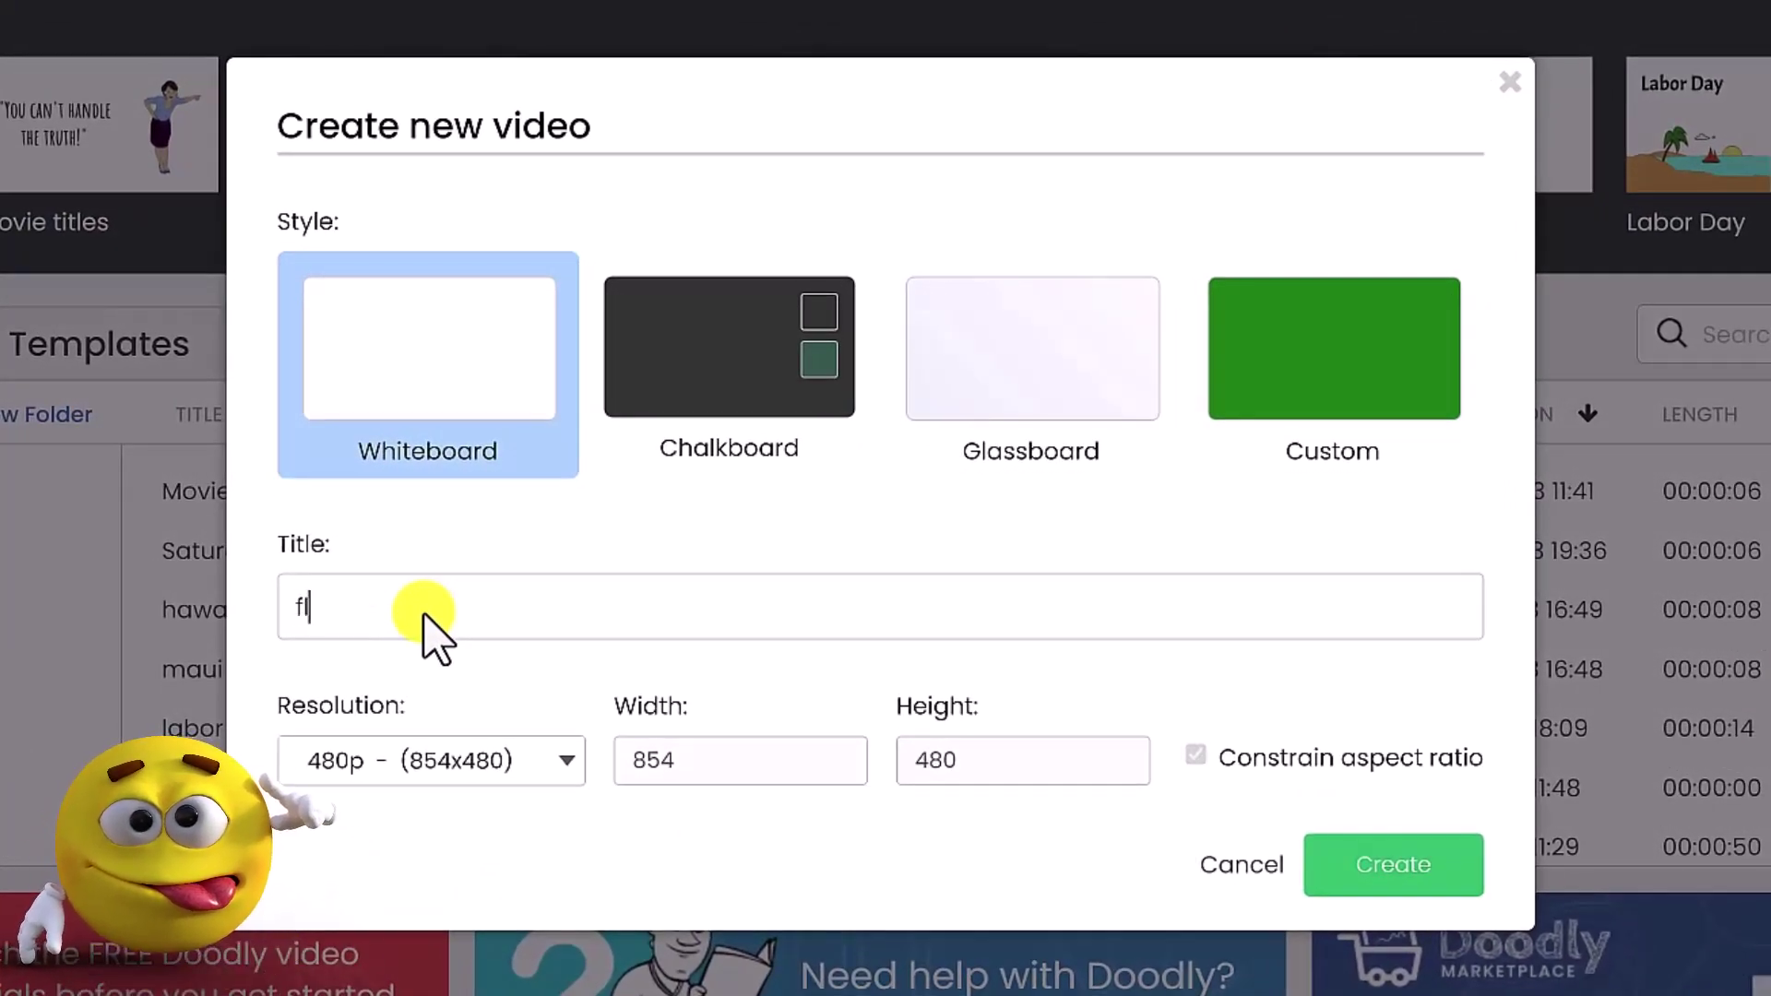
type("ipbook ")
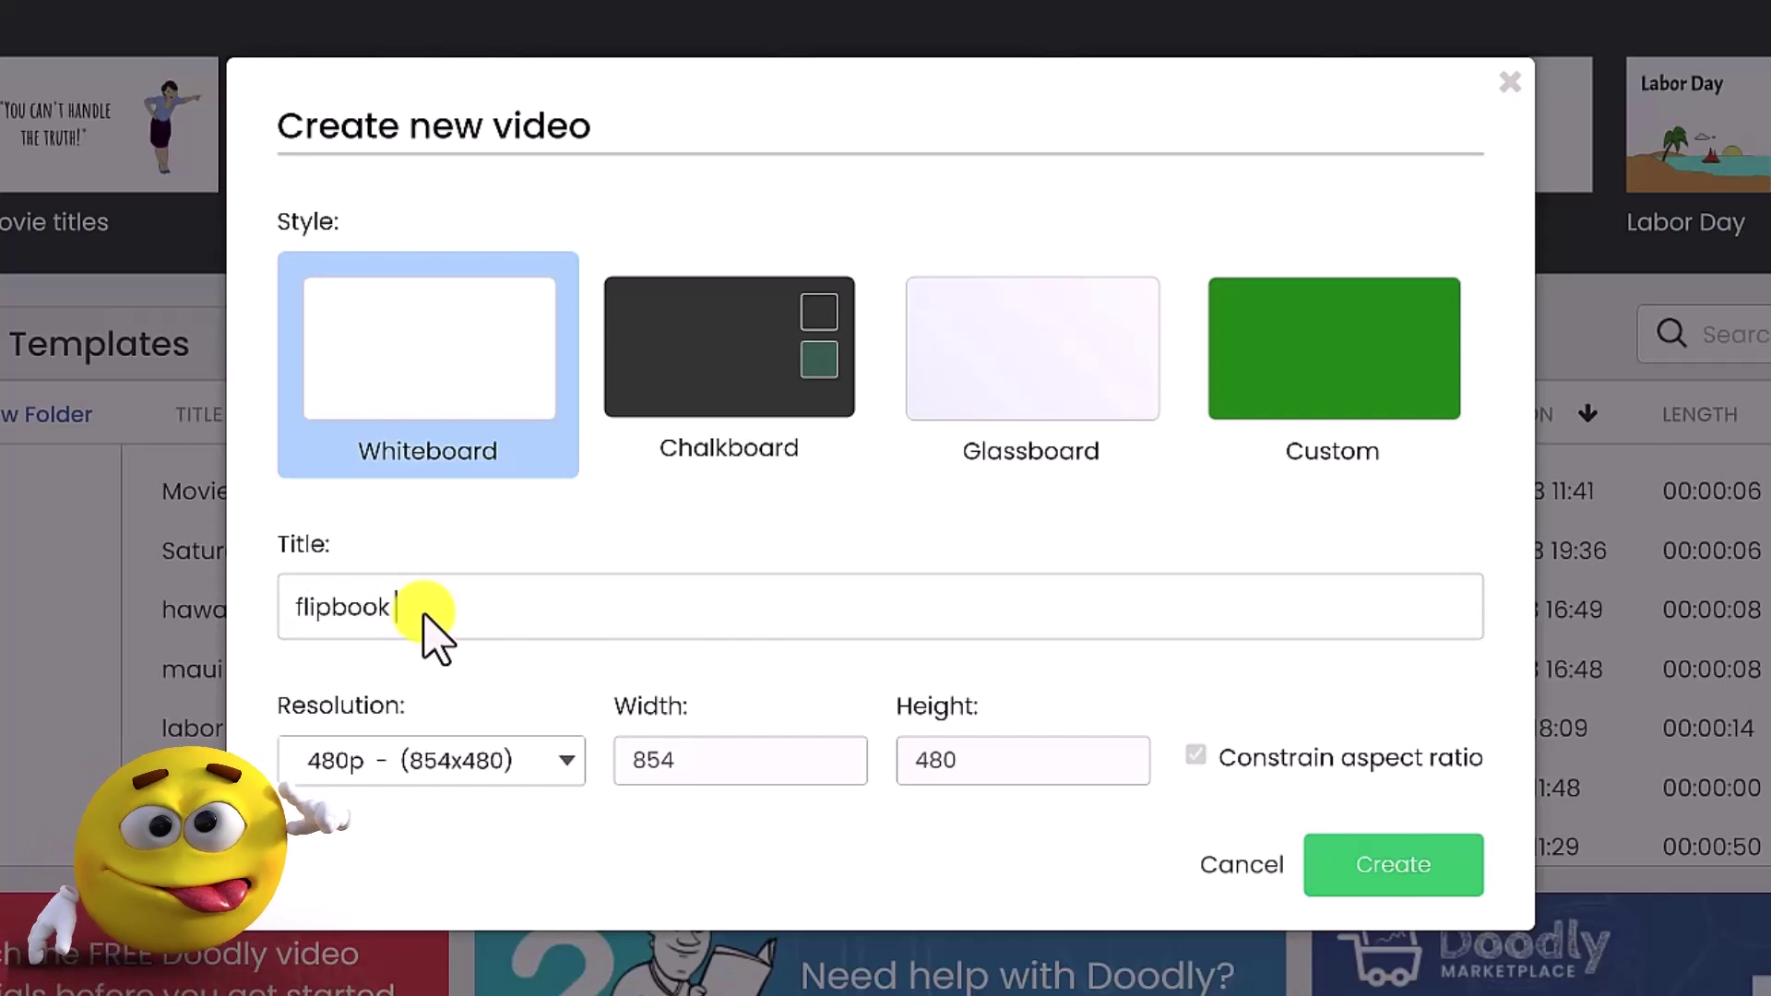
type("tutorial")
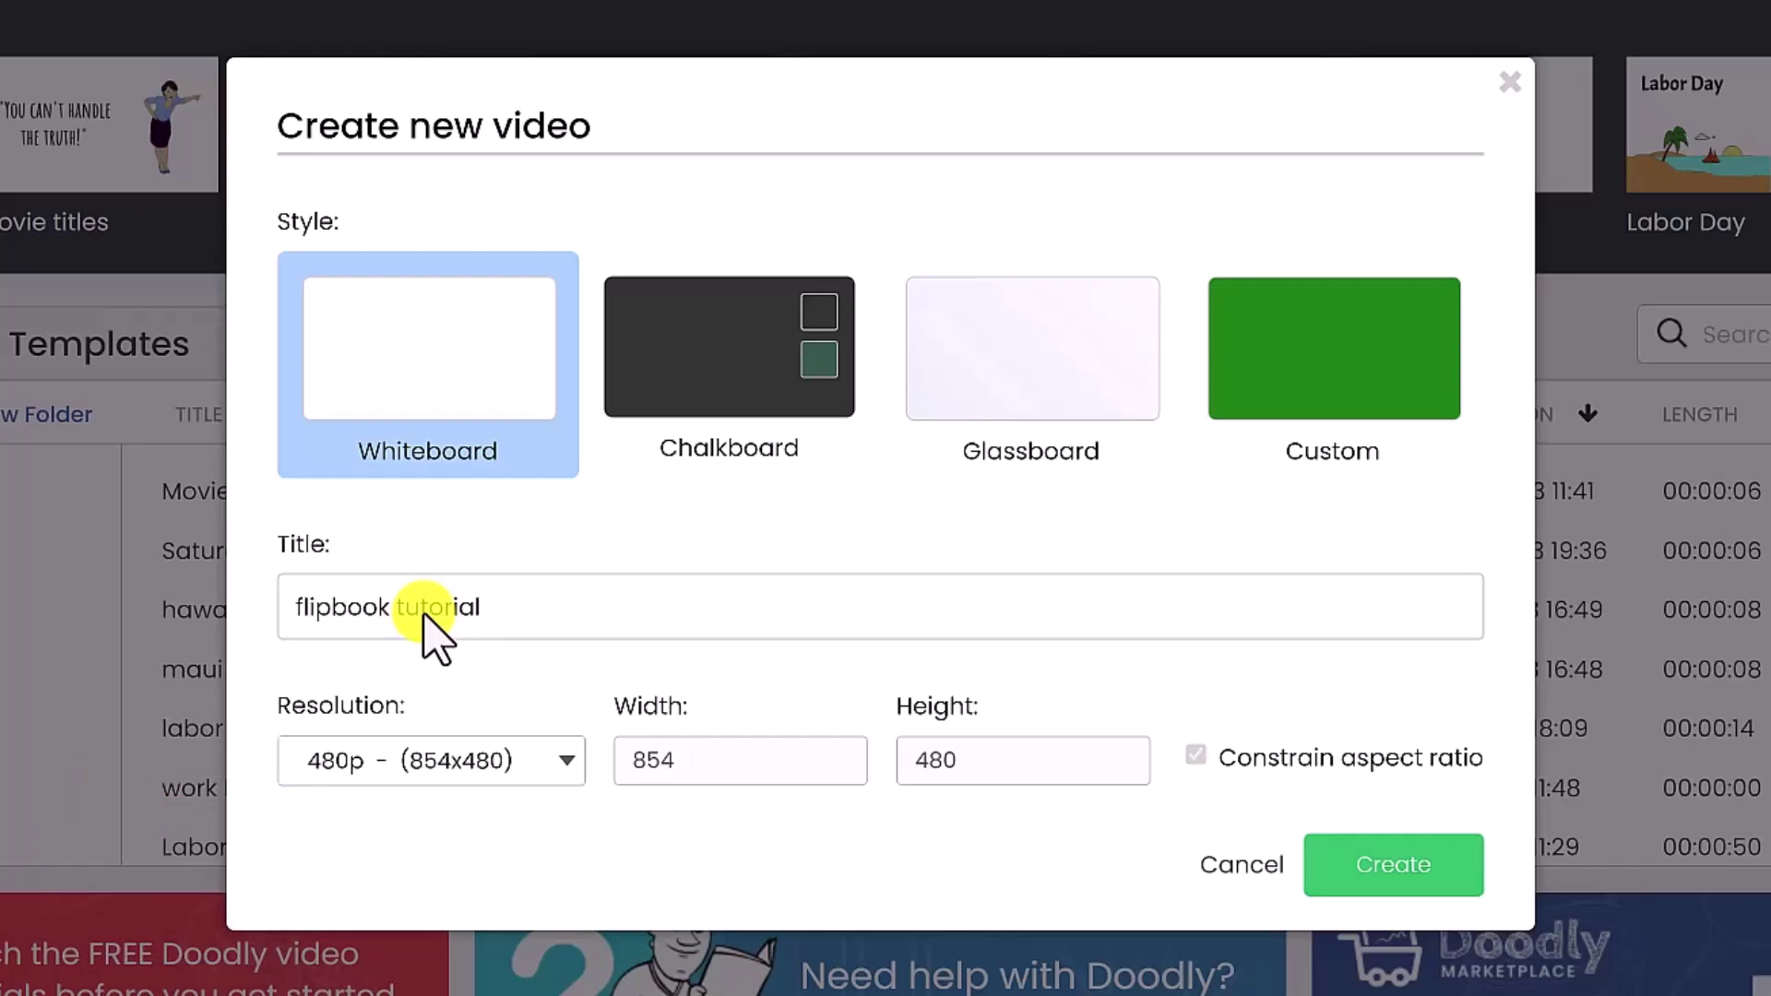
left_click(557, 784)
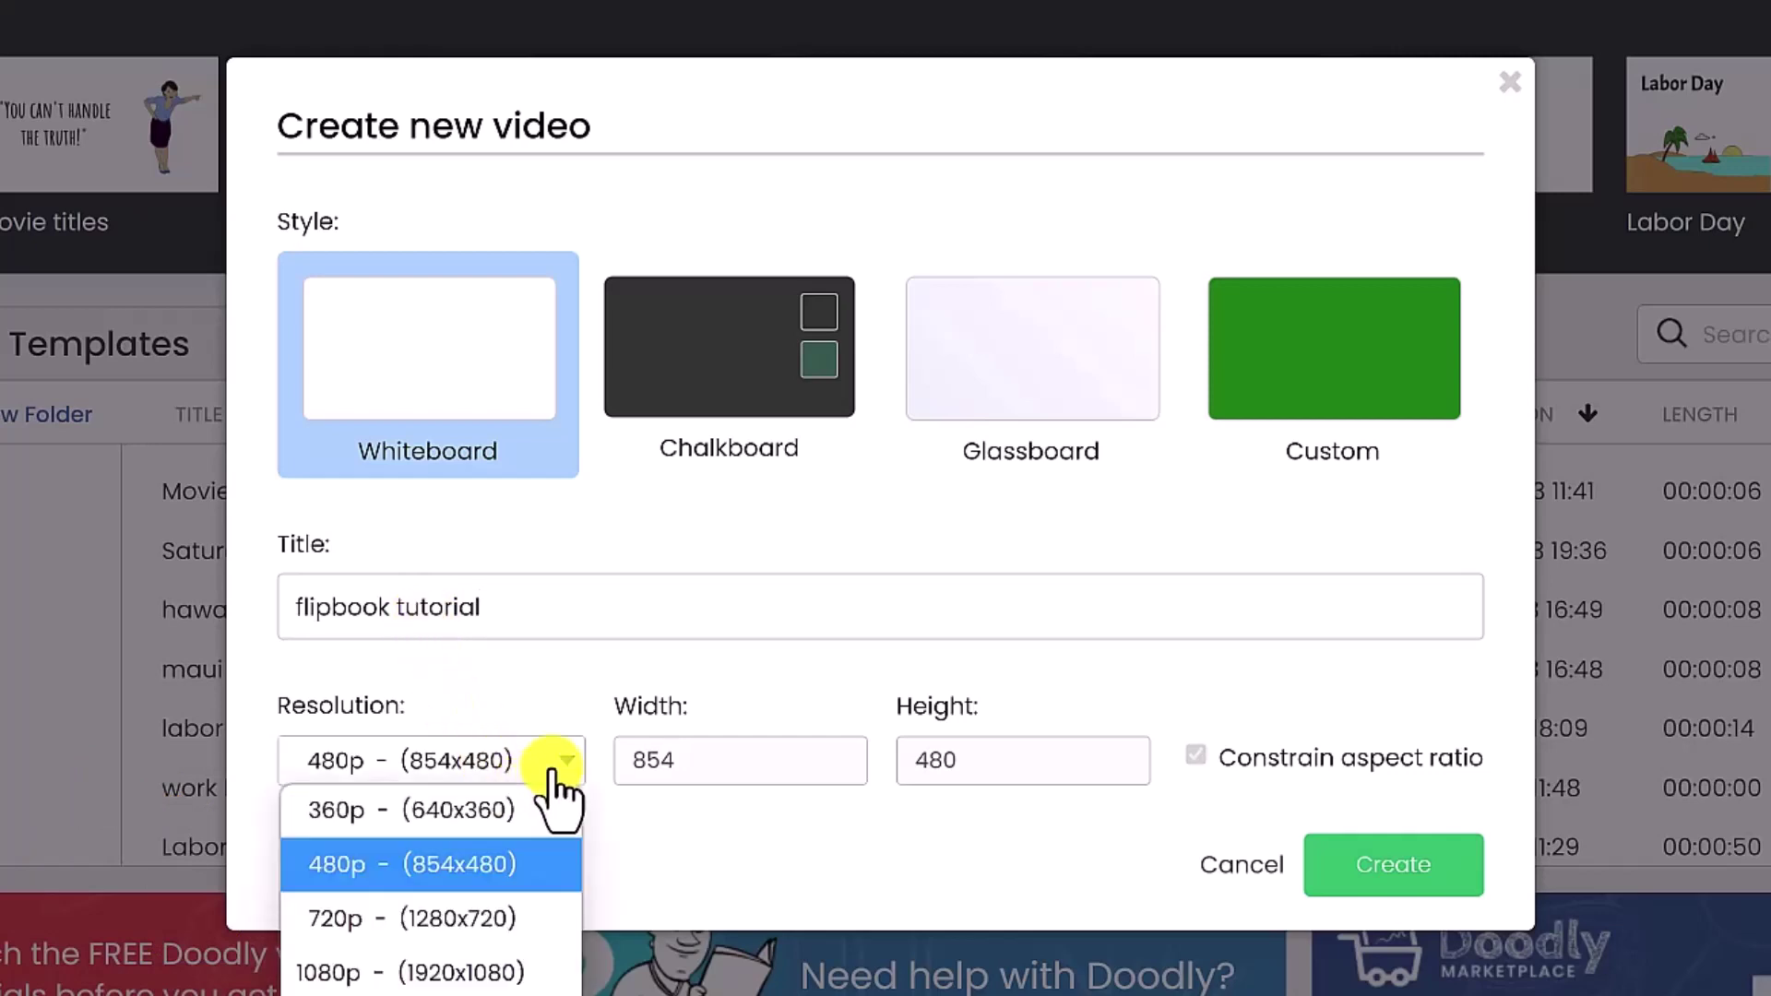
left_click(472, 968)
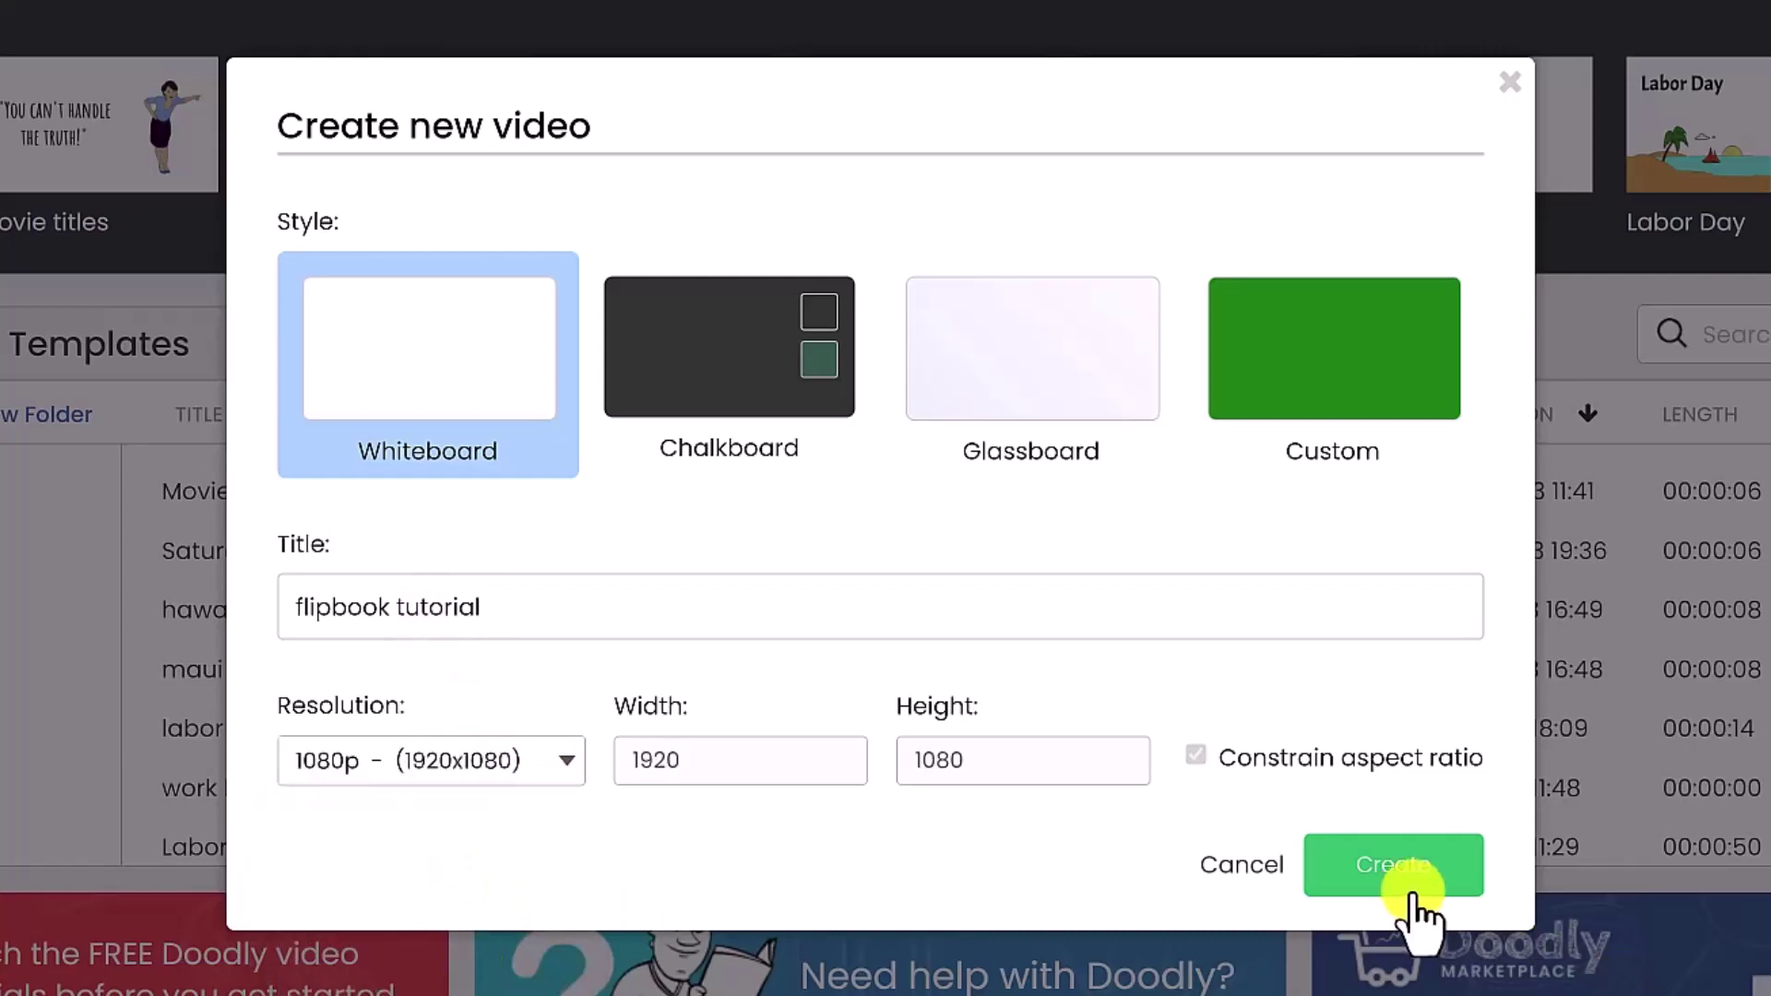
left_click(1398, 868)
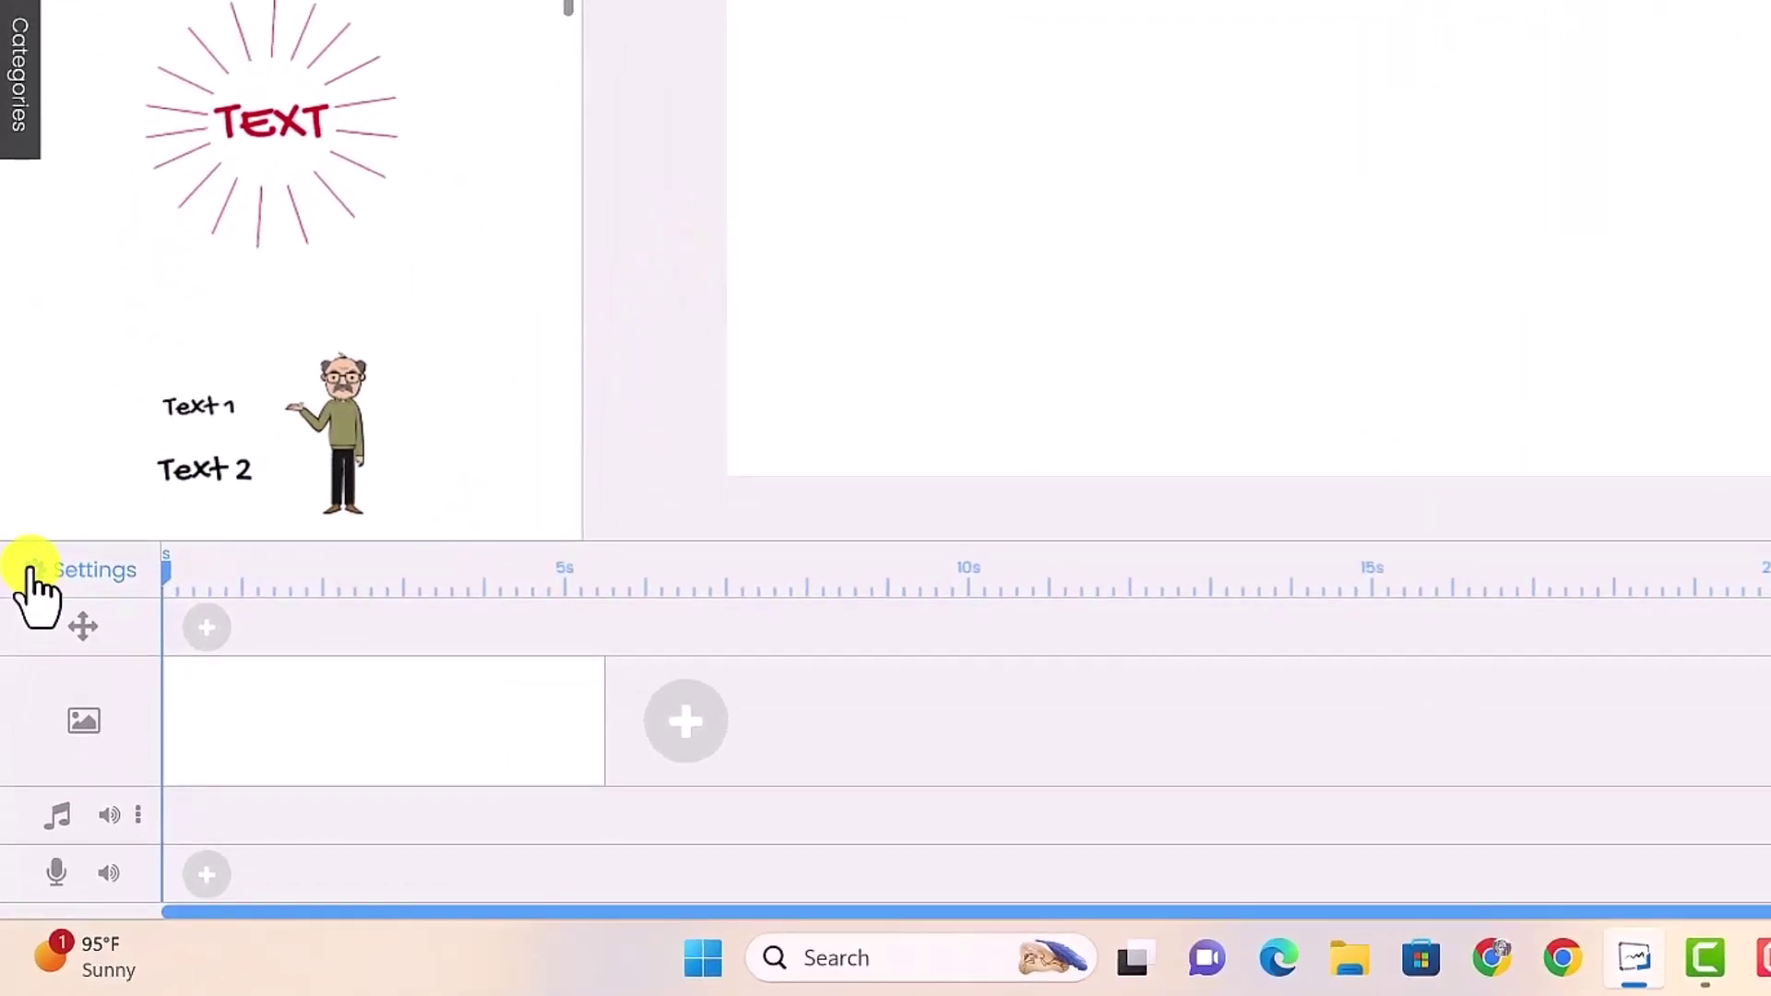
Step: Change the video's drawing hand to the third right-handed real hand, the bare forearm in the first row, and apply the setting
left_click(37, 591)
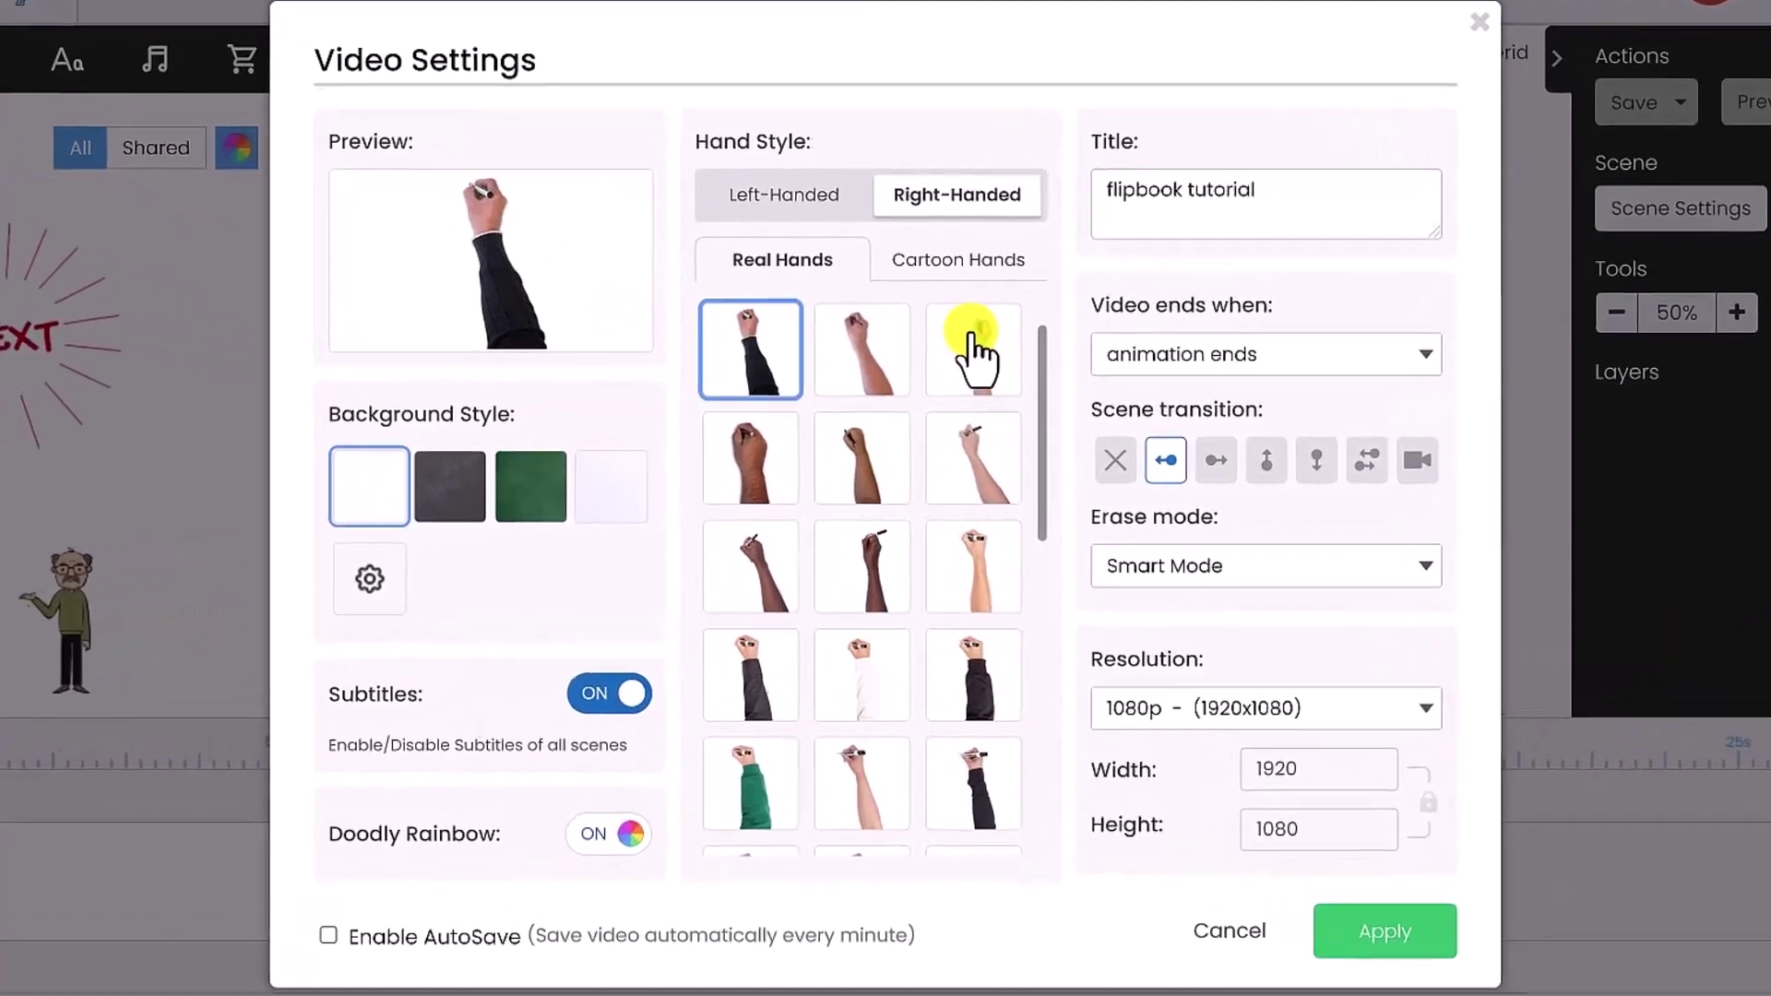
left_click(961, 369)
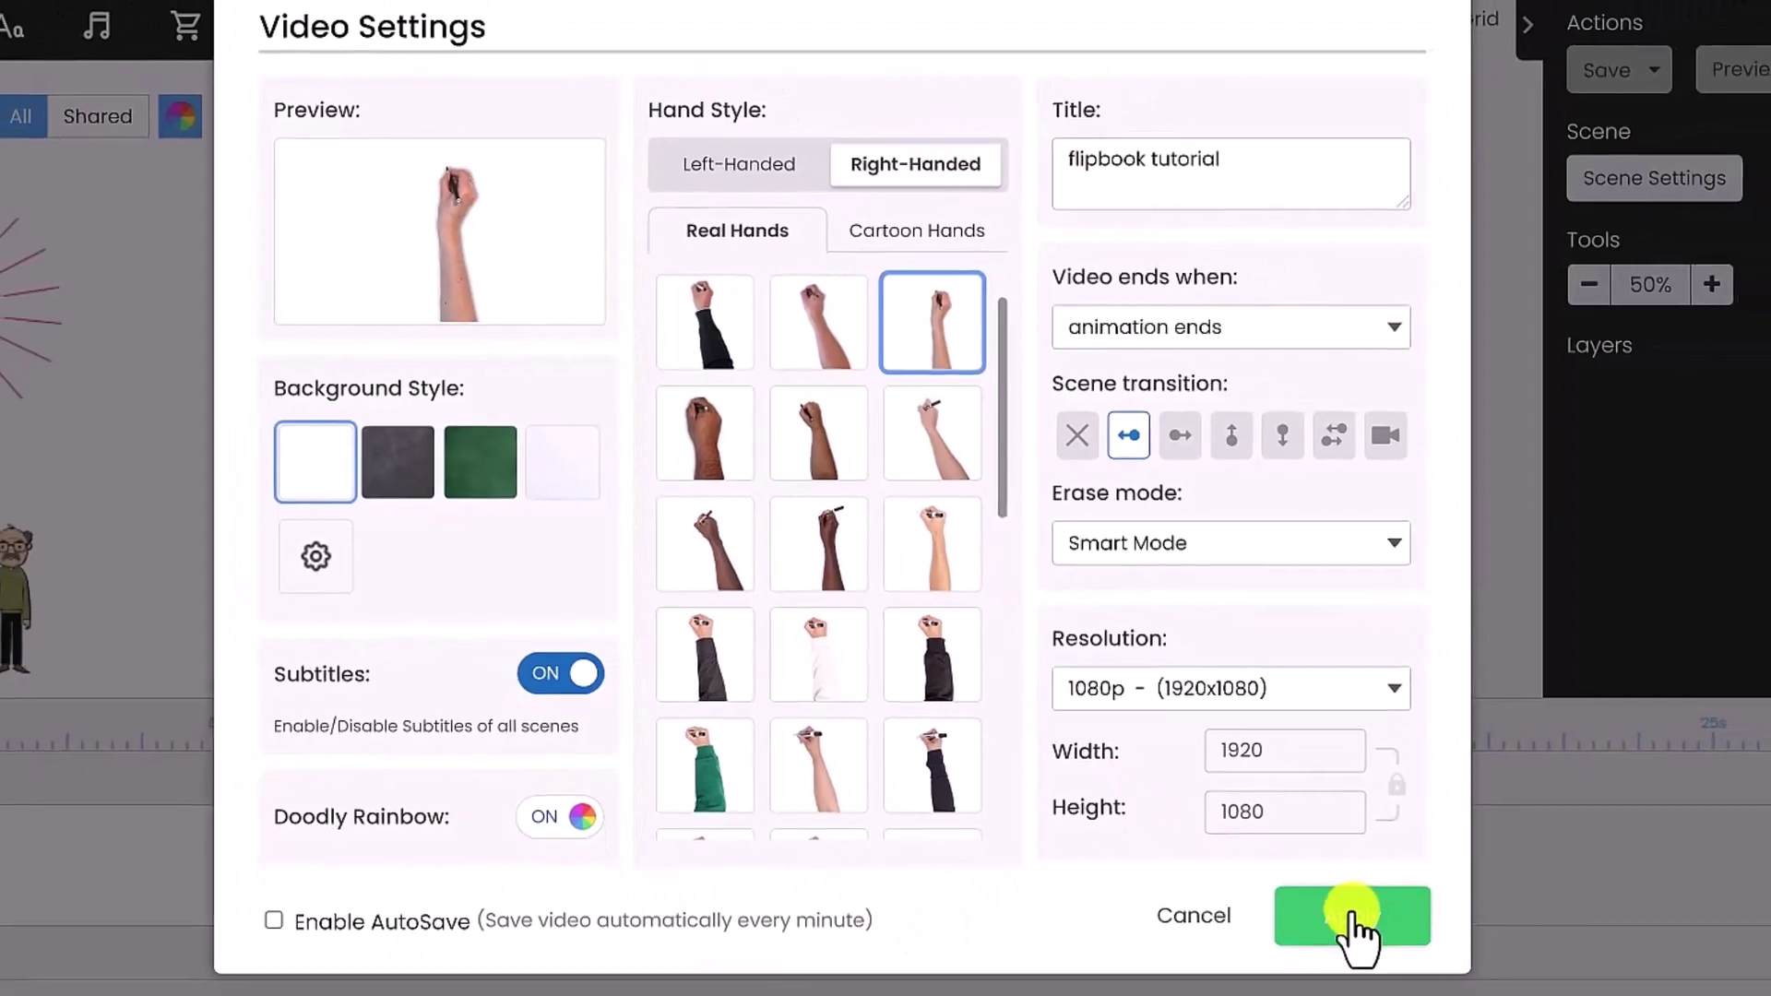
left_click(1352, 917)
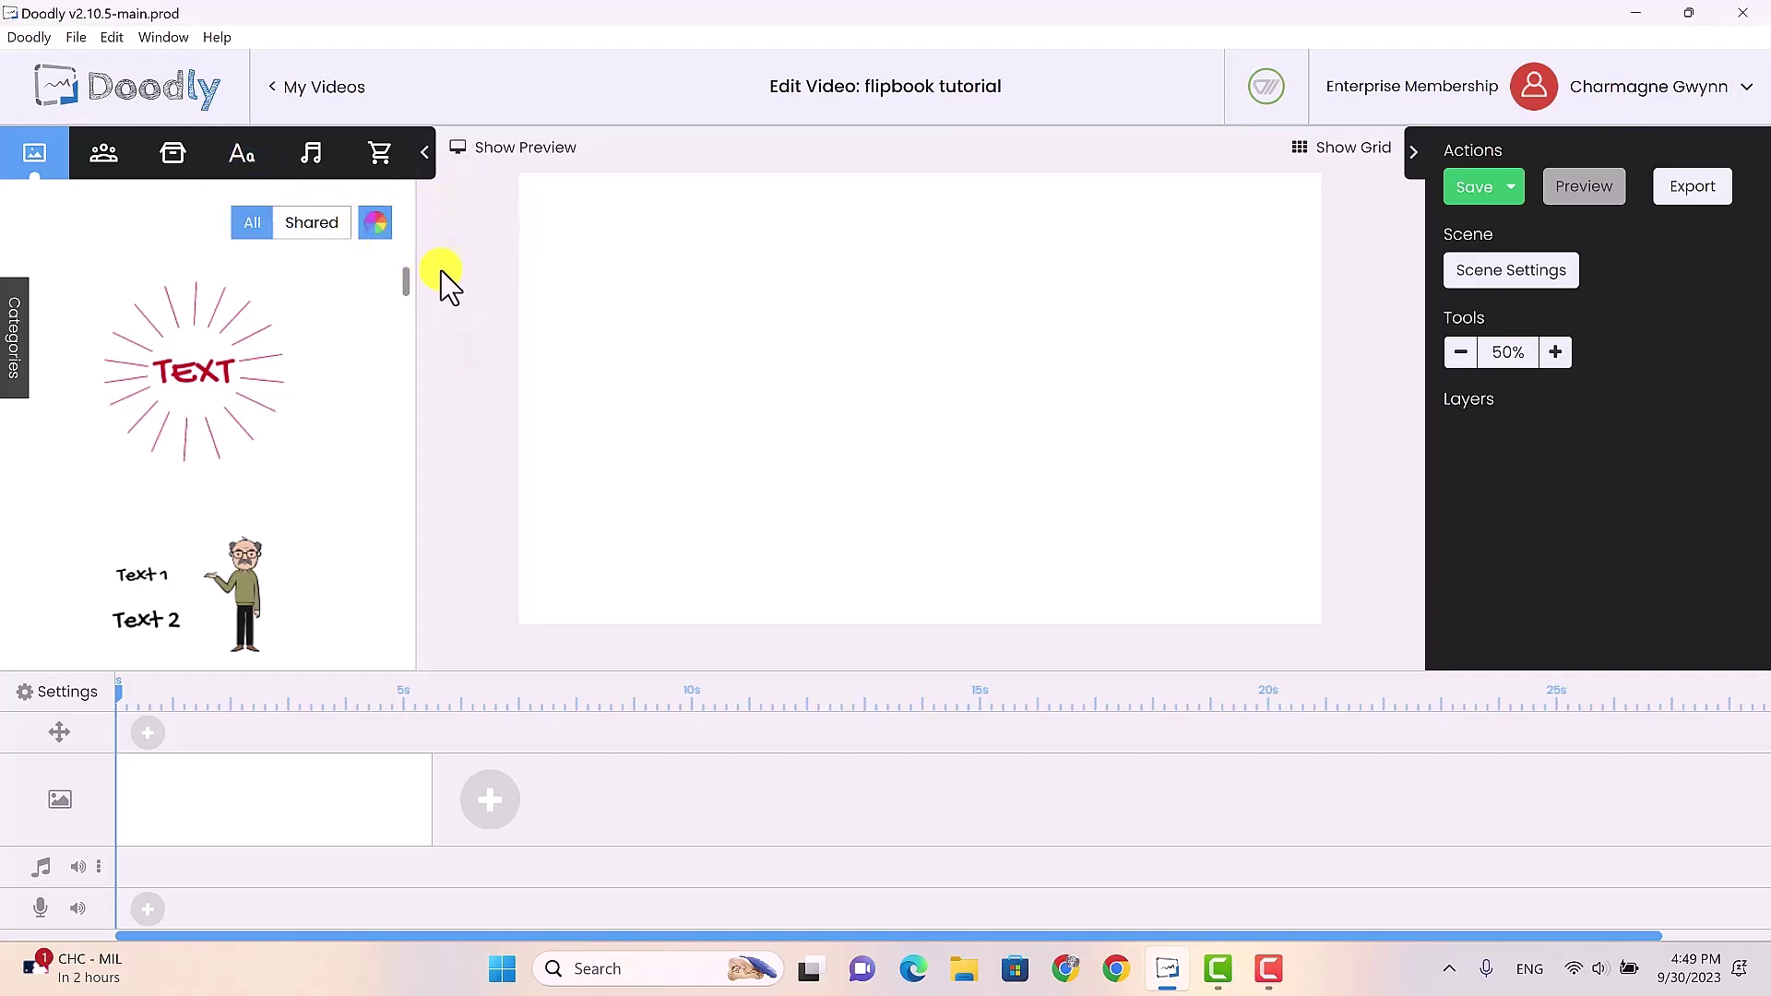
Step: Find the Dancing Script Bold font by searching for "d" and place a text object near the middle of the canvas
left_click(242, 155)
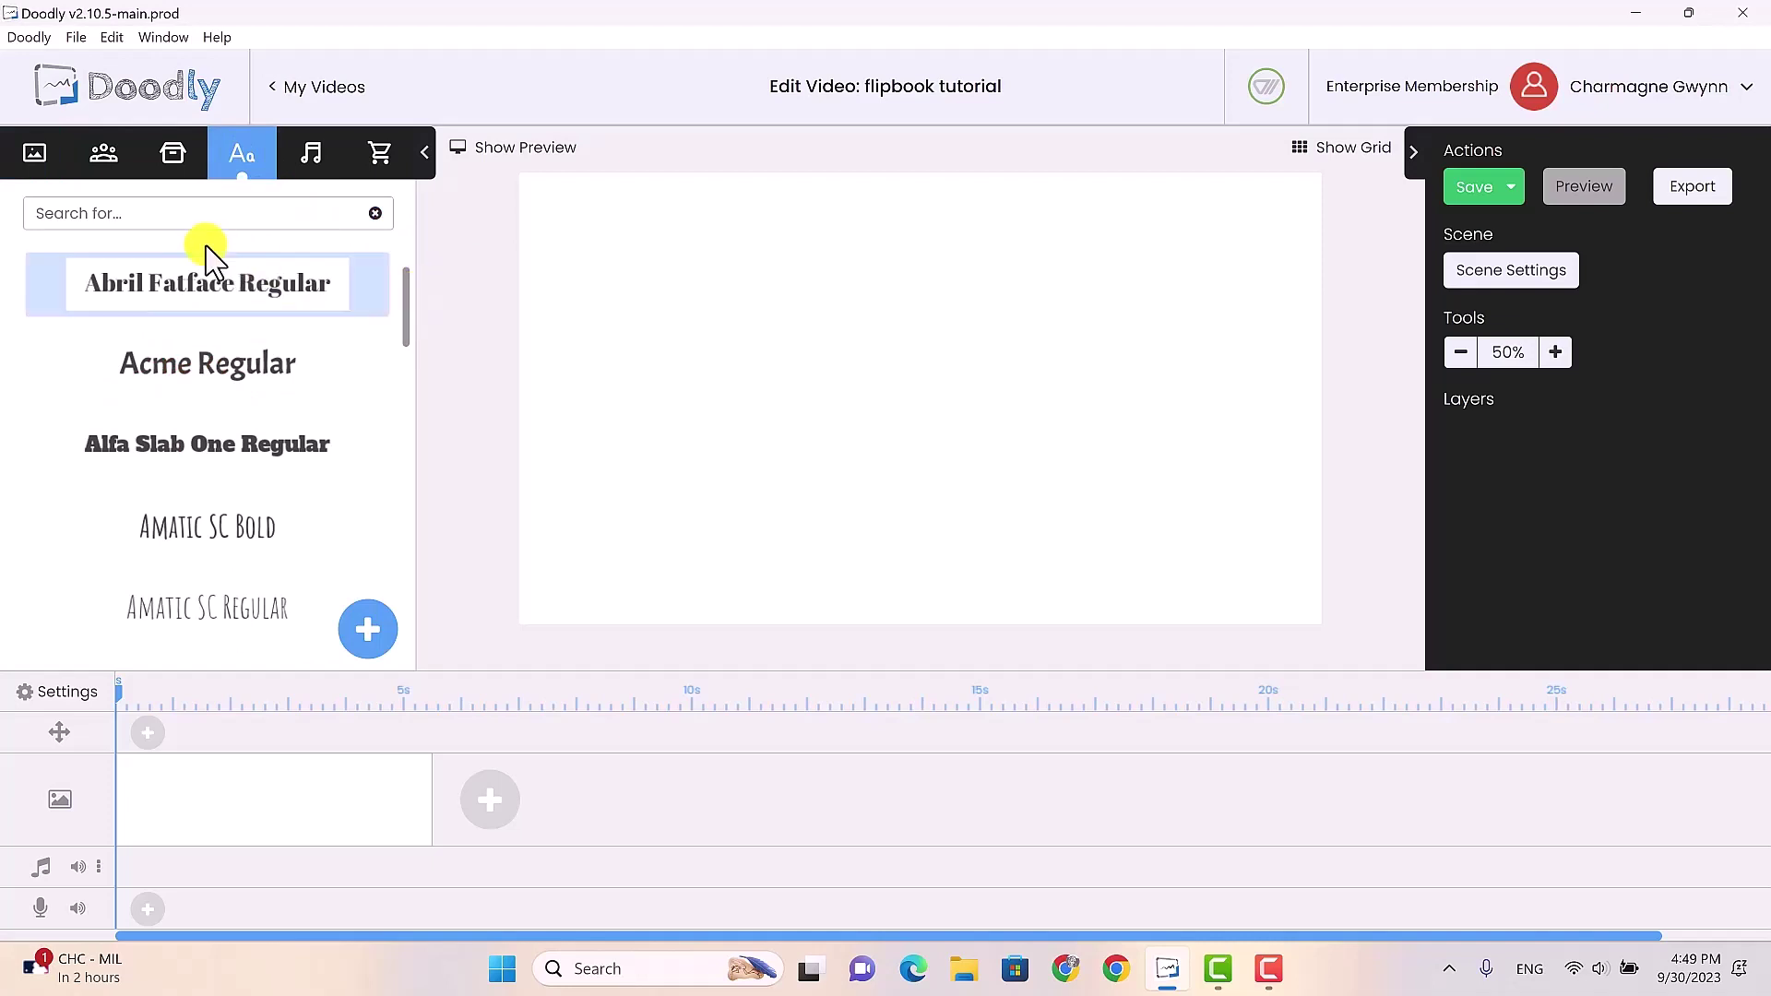
left_click(143, 217)
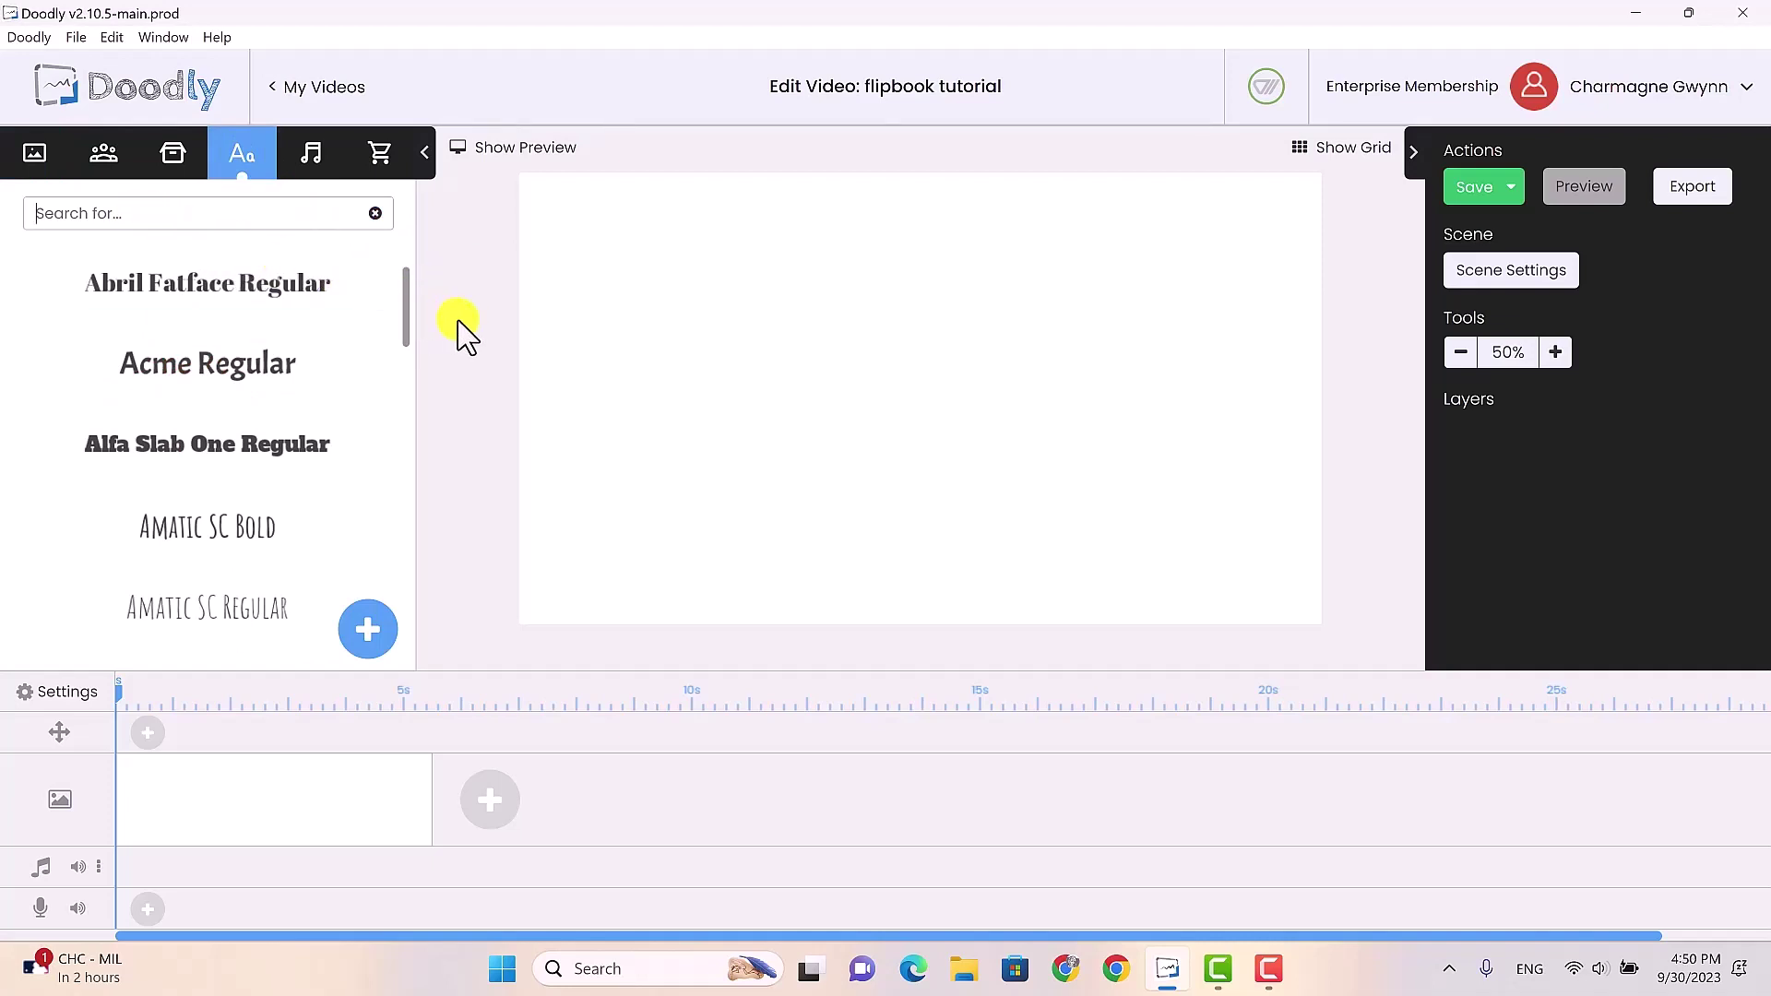
type("d")
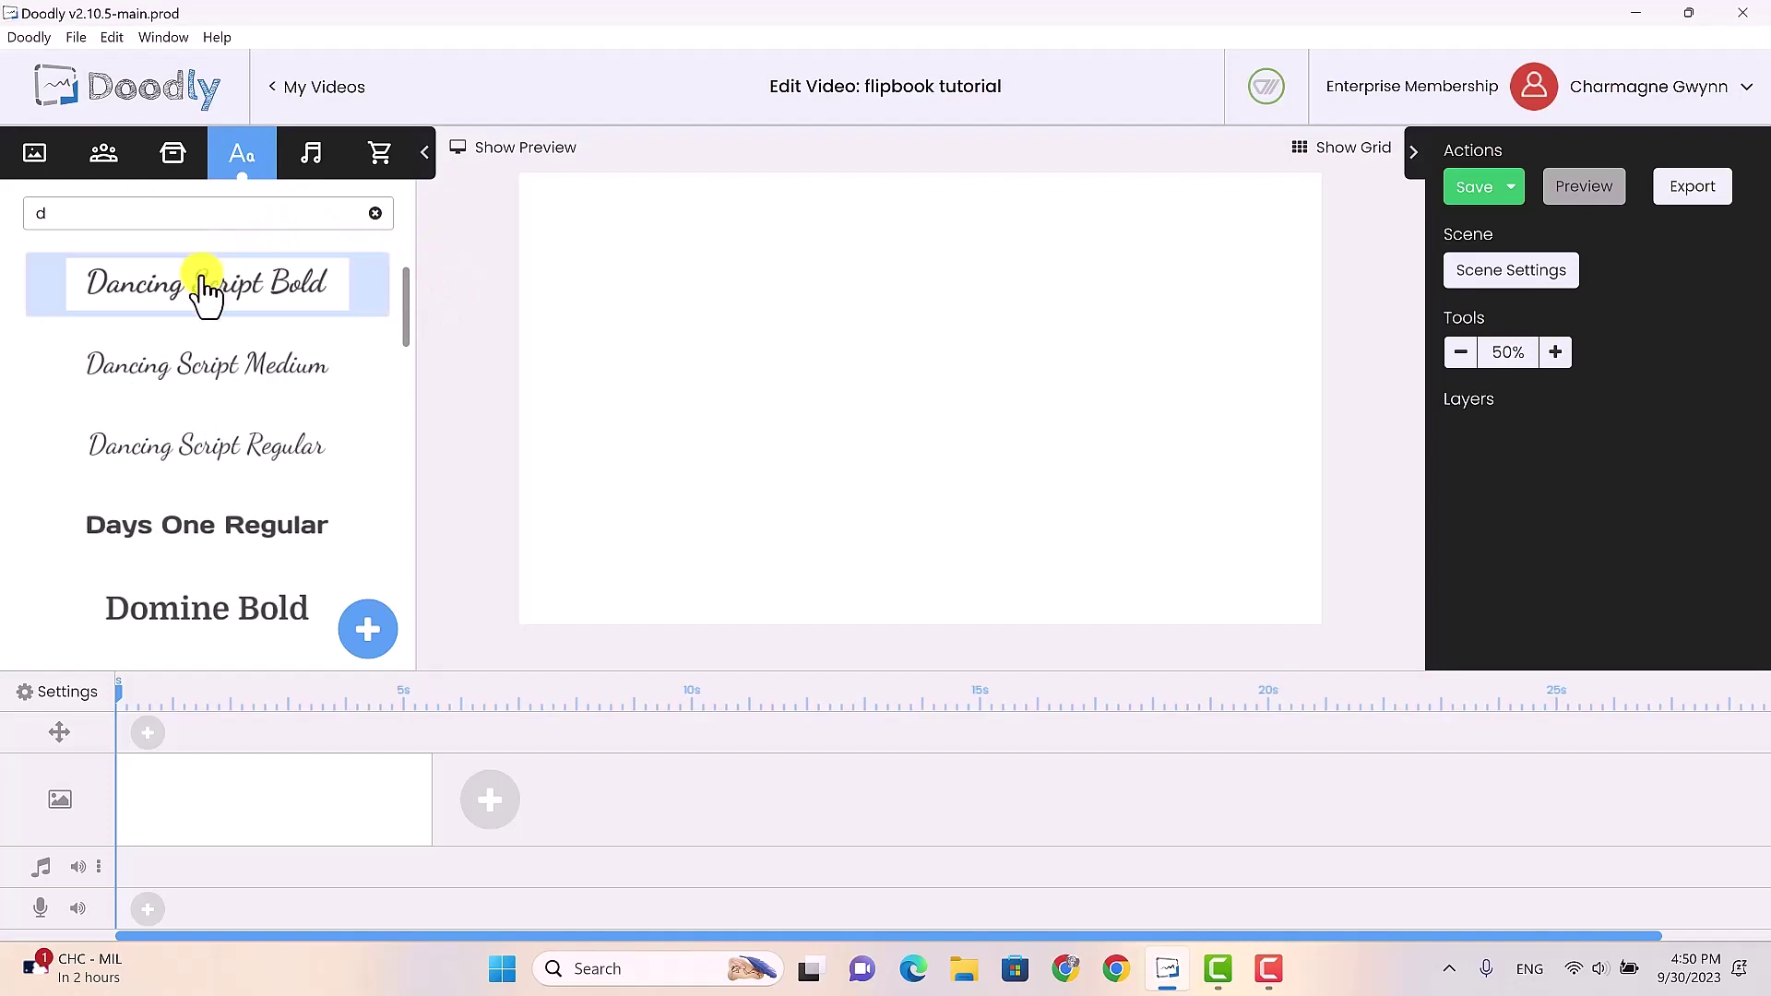
left_click_drag(151, 291, 864, 412)
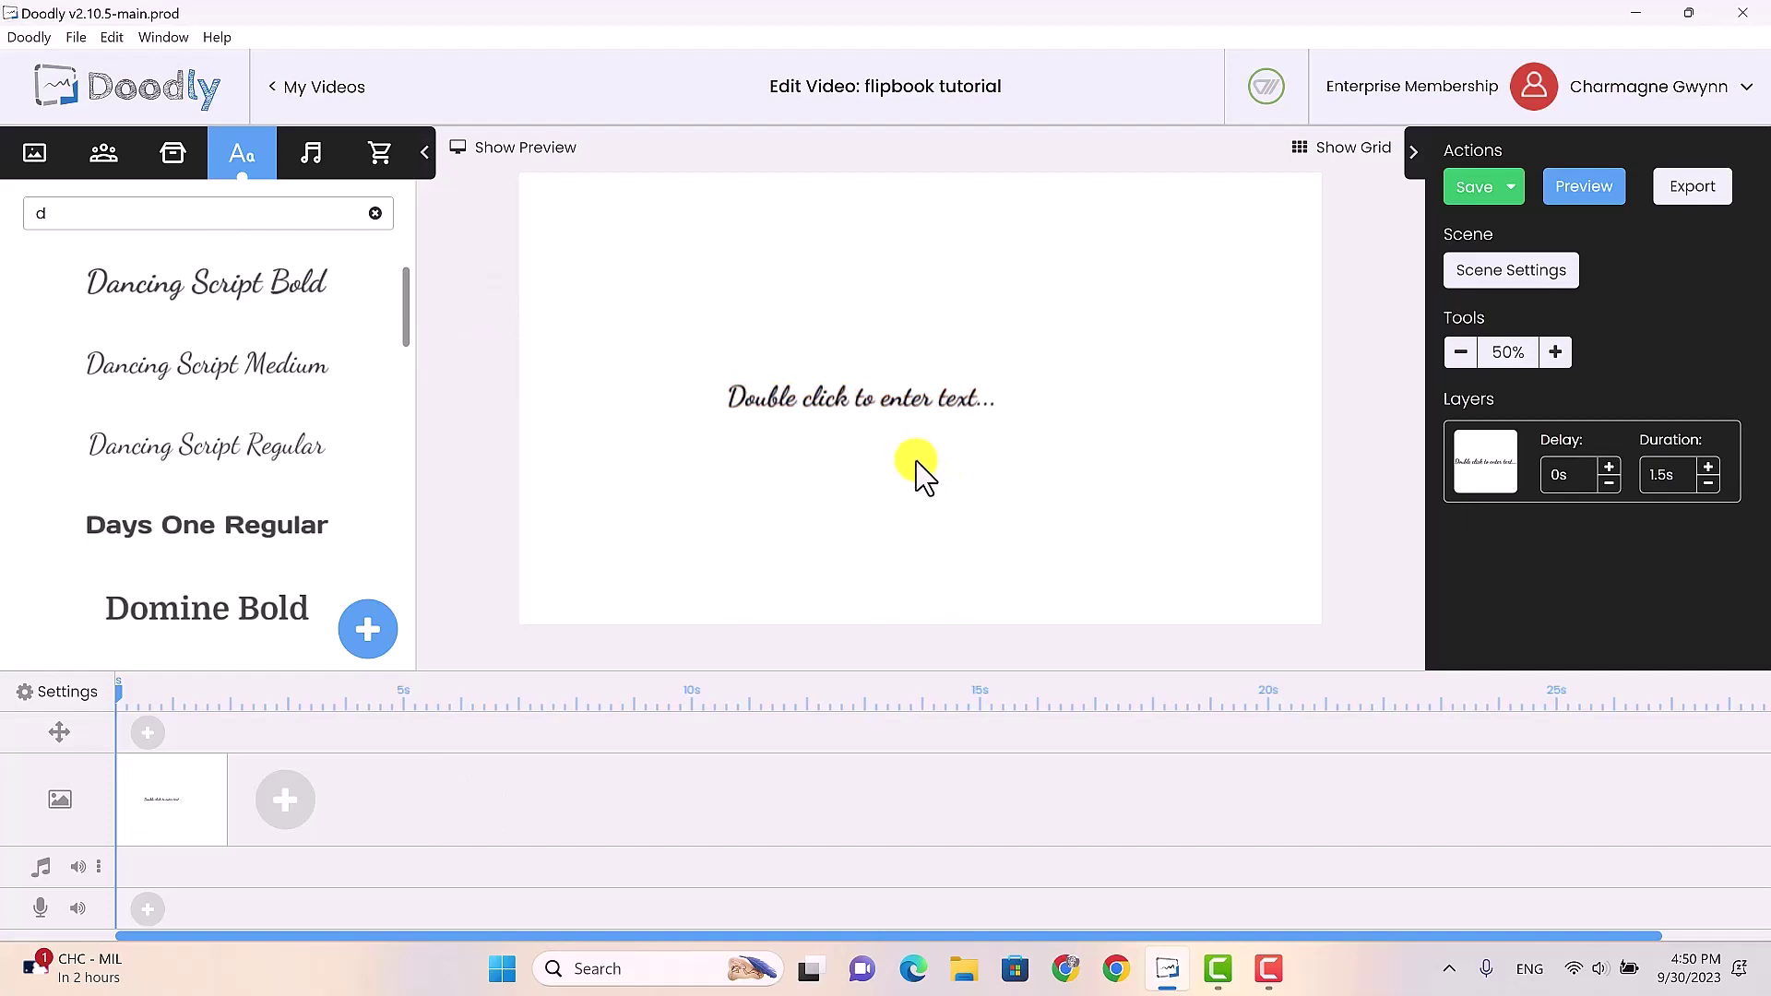
Step: Replace the placeholder text with "The first stop when I arrived in Maui was attending a luau." and enable word wrap
left_click(879, 406)
double_click(879, 406)
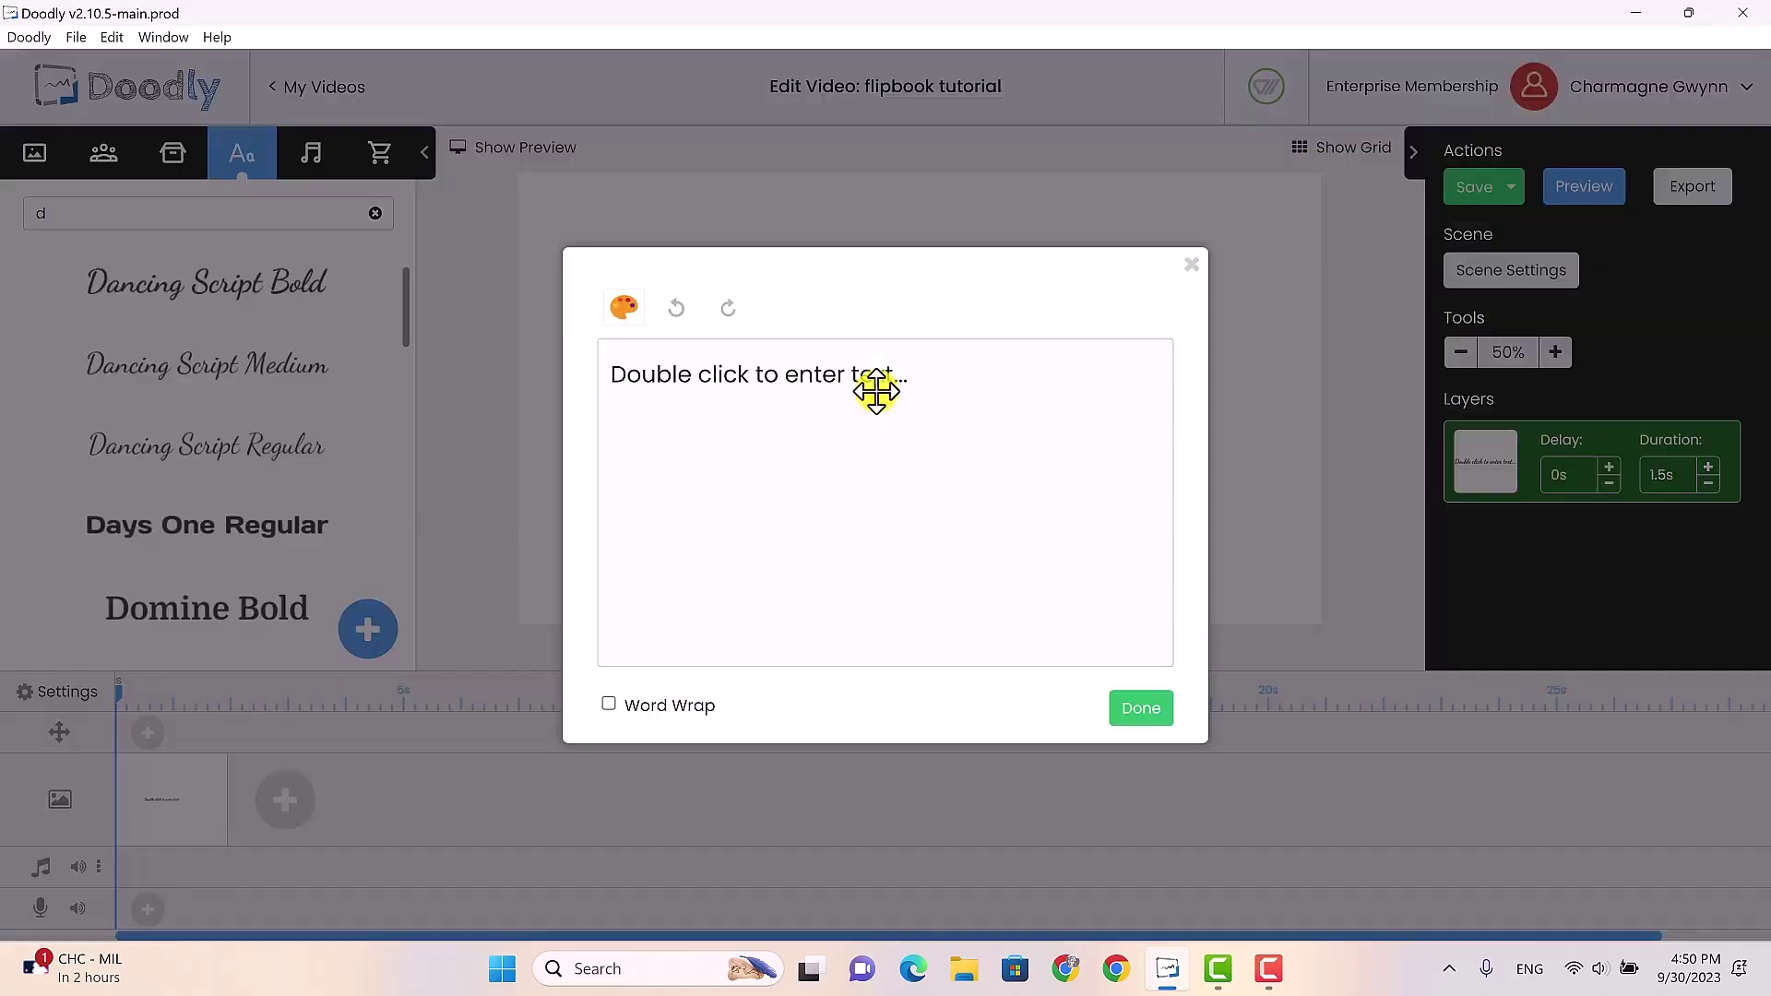
left_click_drag(930, 375, 594, 396)
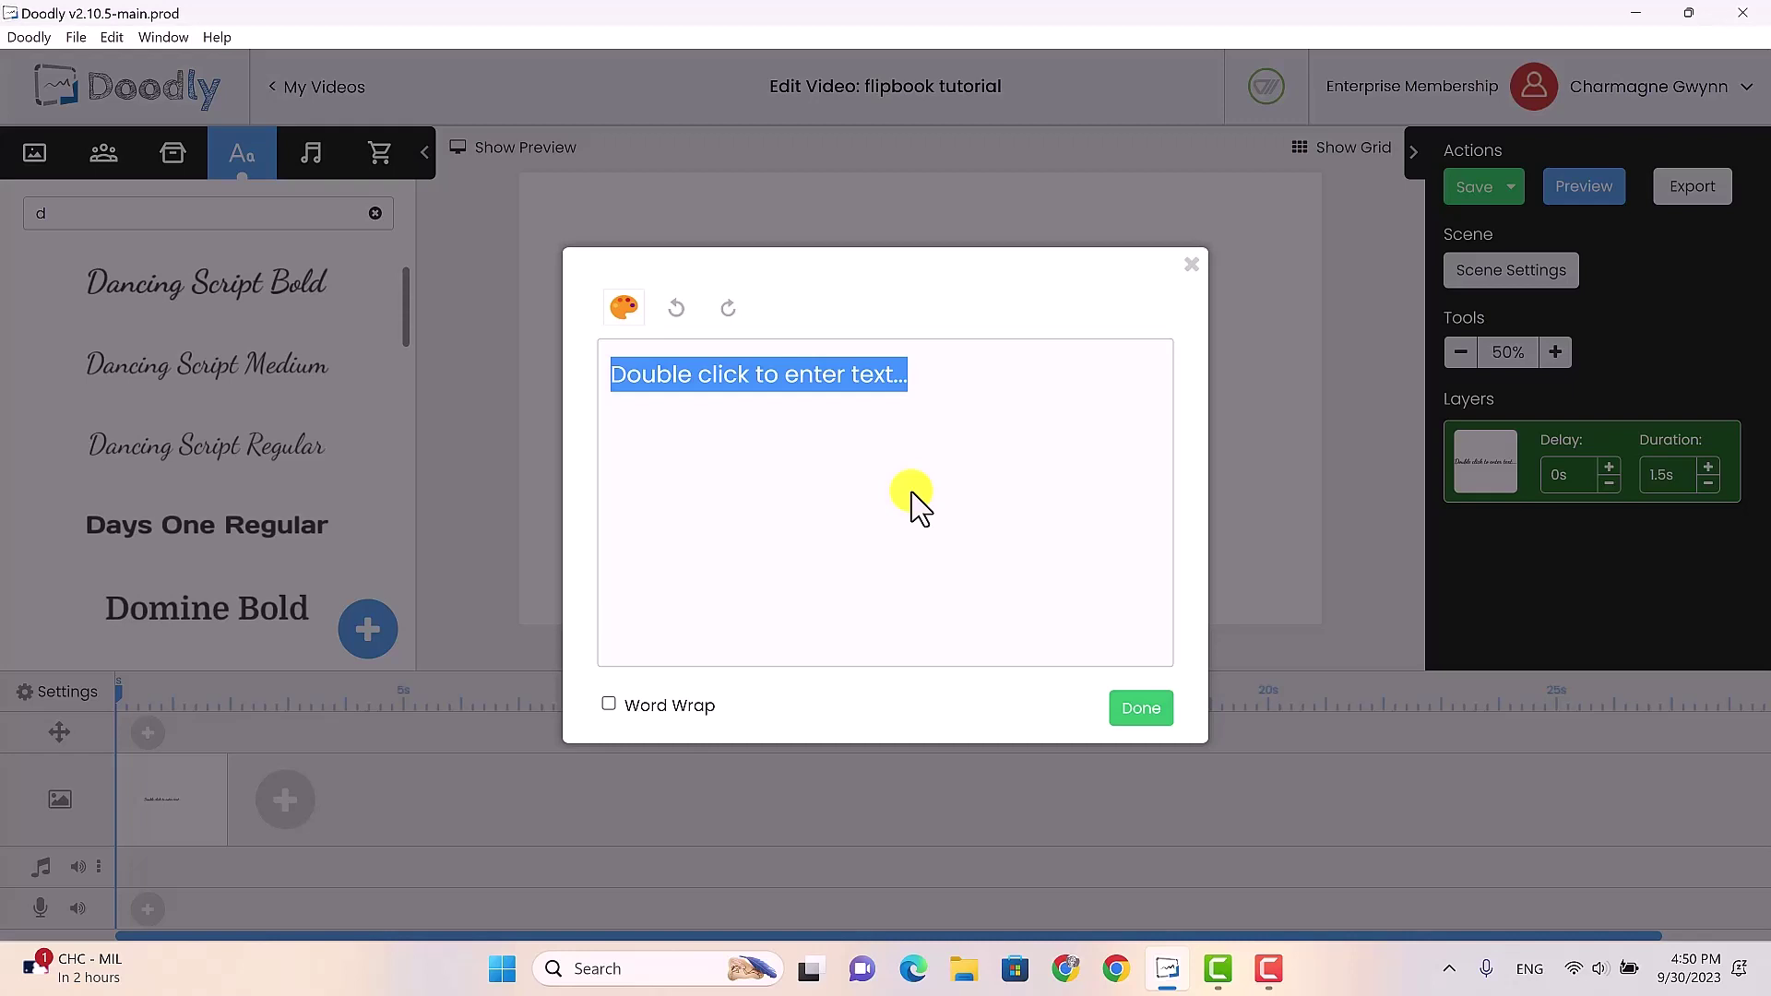
type("The fir")
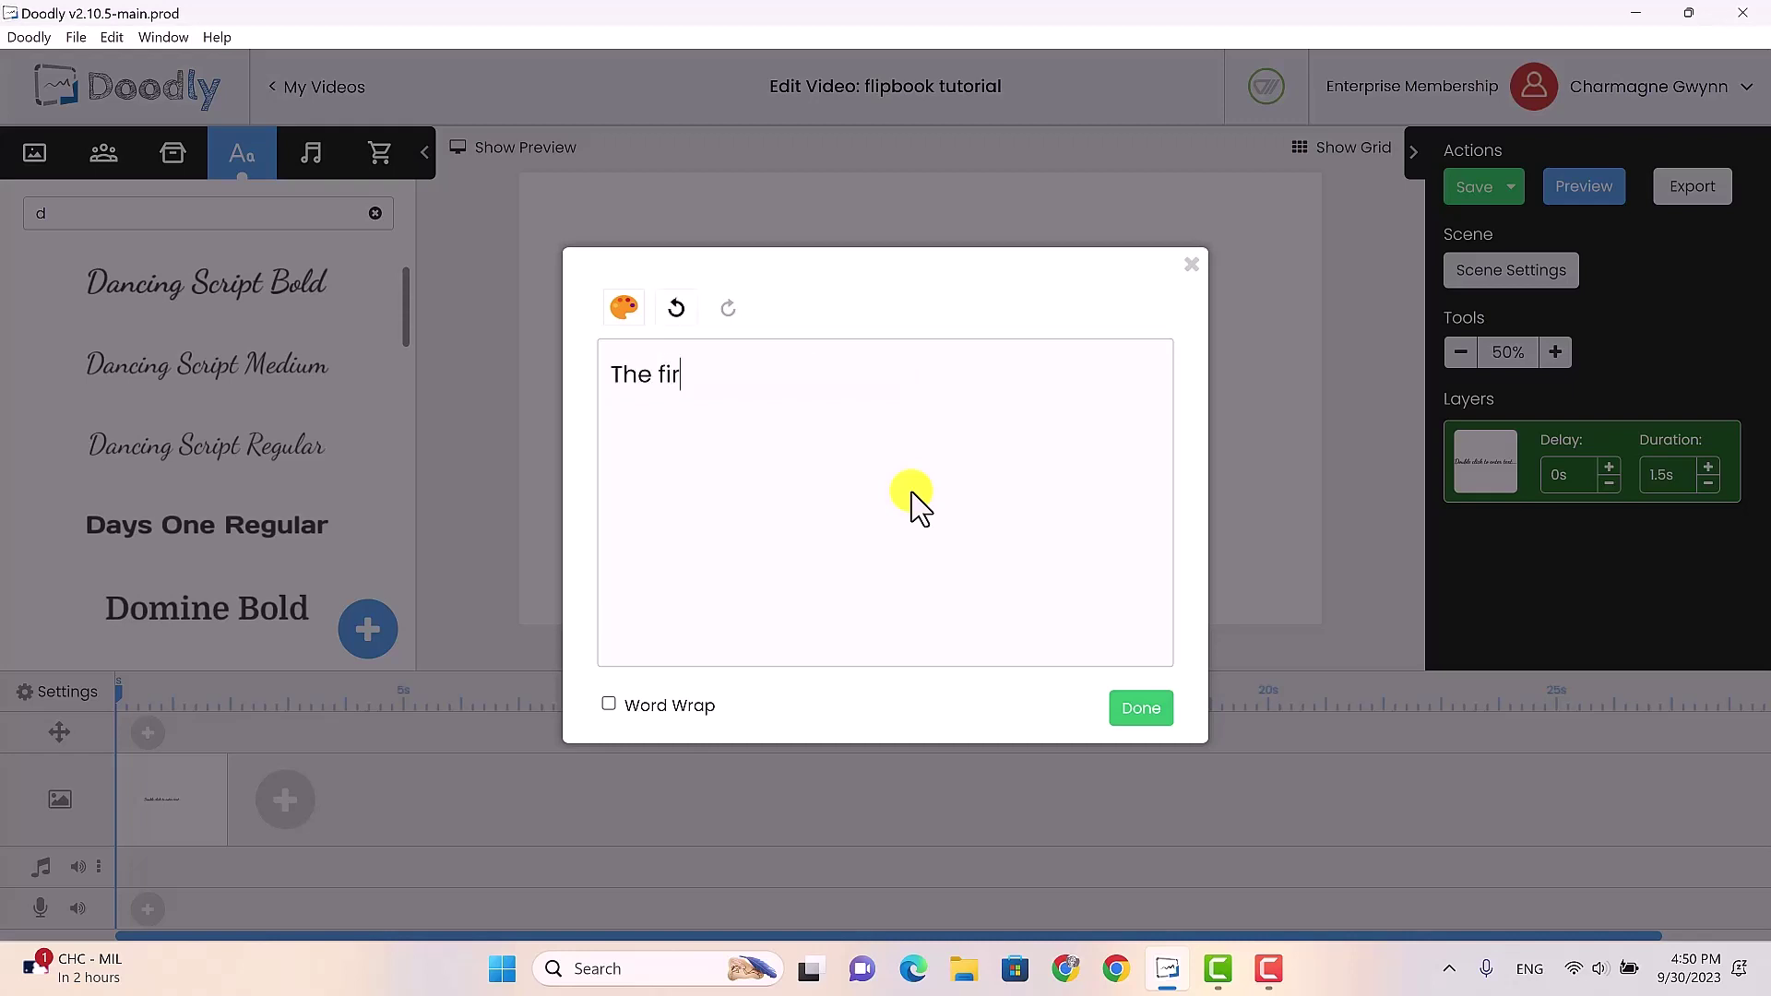
type("st stop whe")
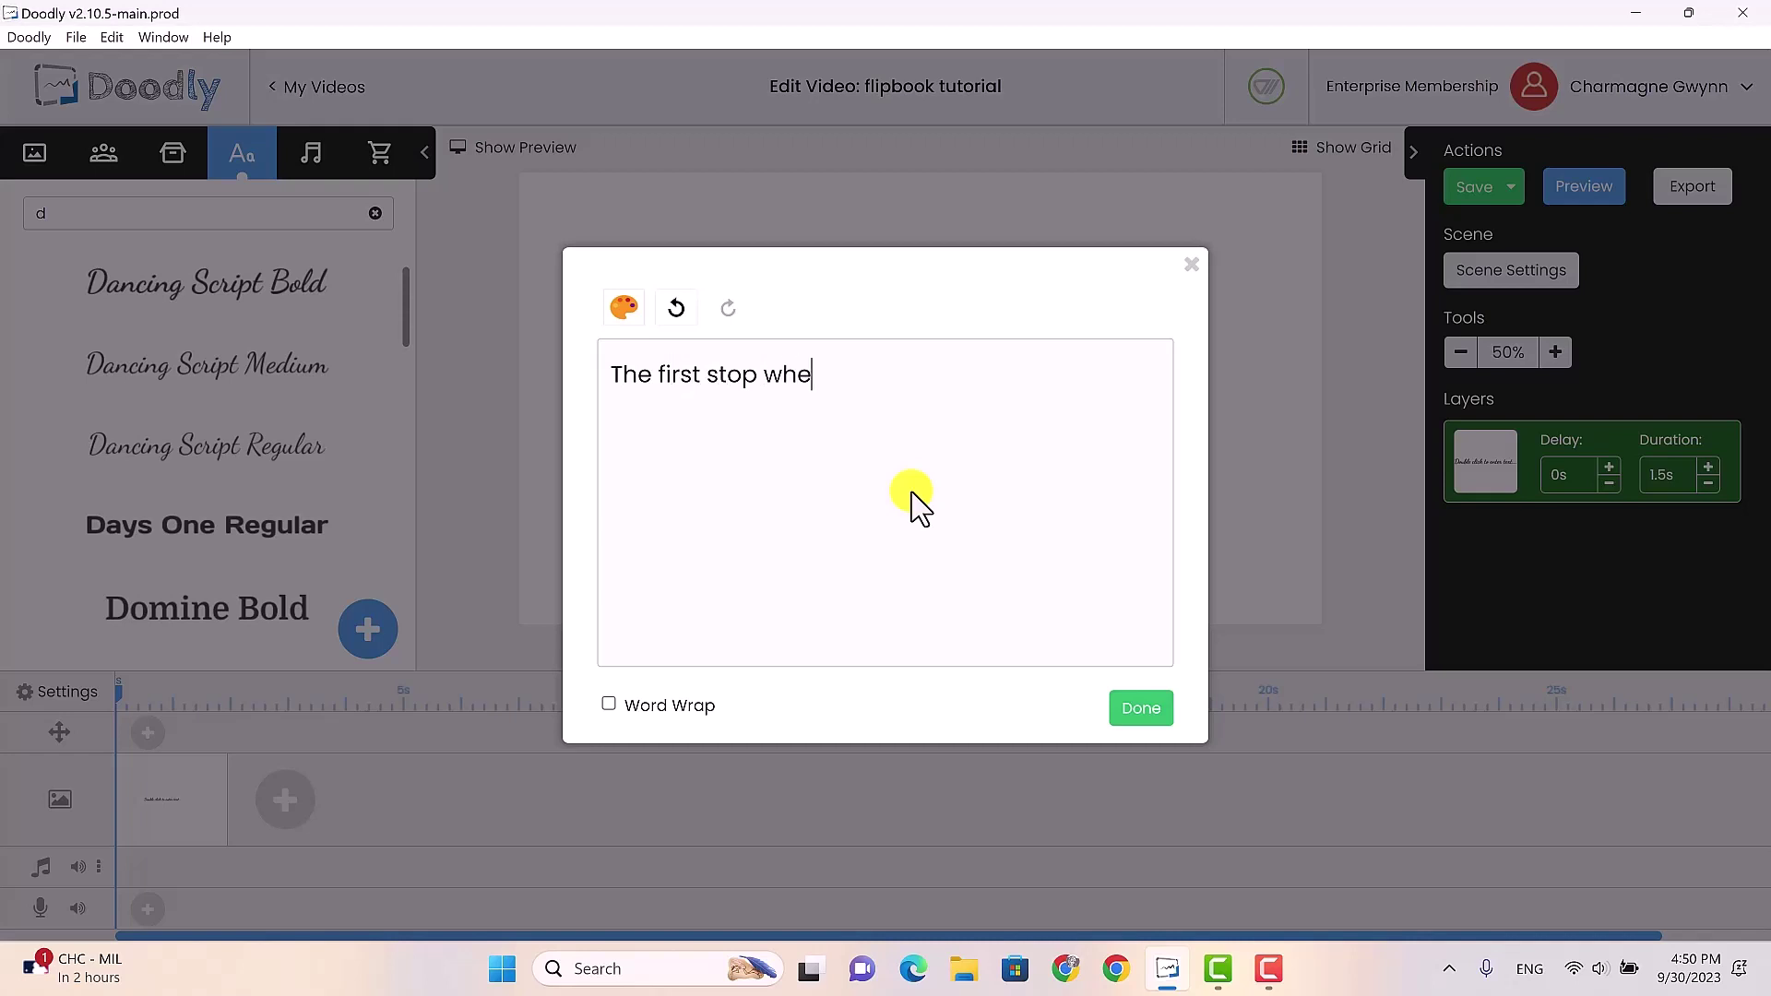
type("n I arrived in maui")
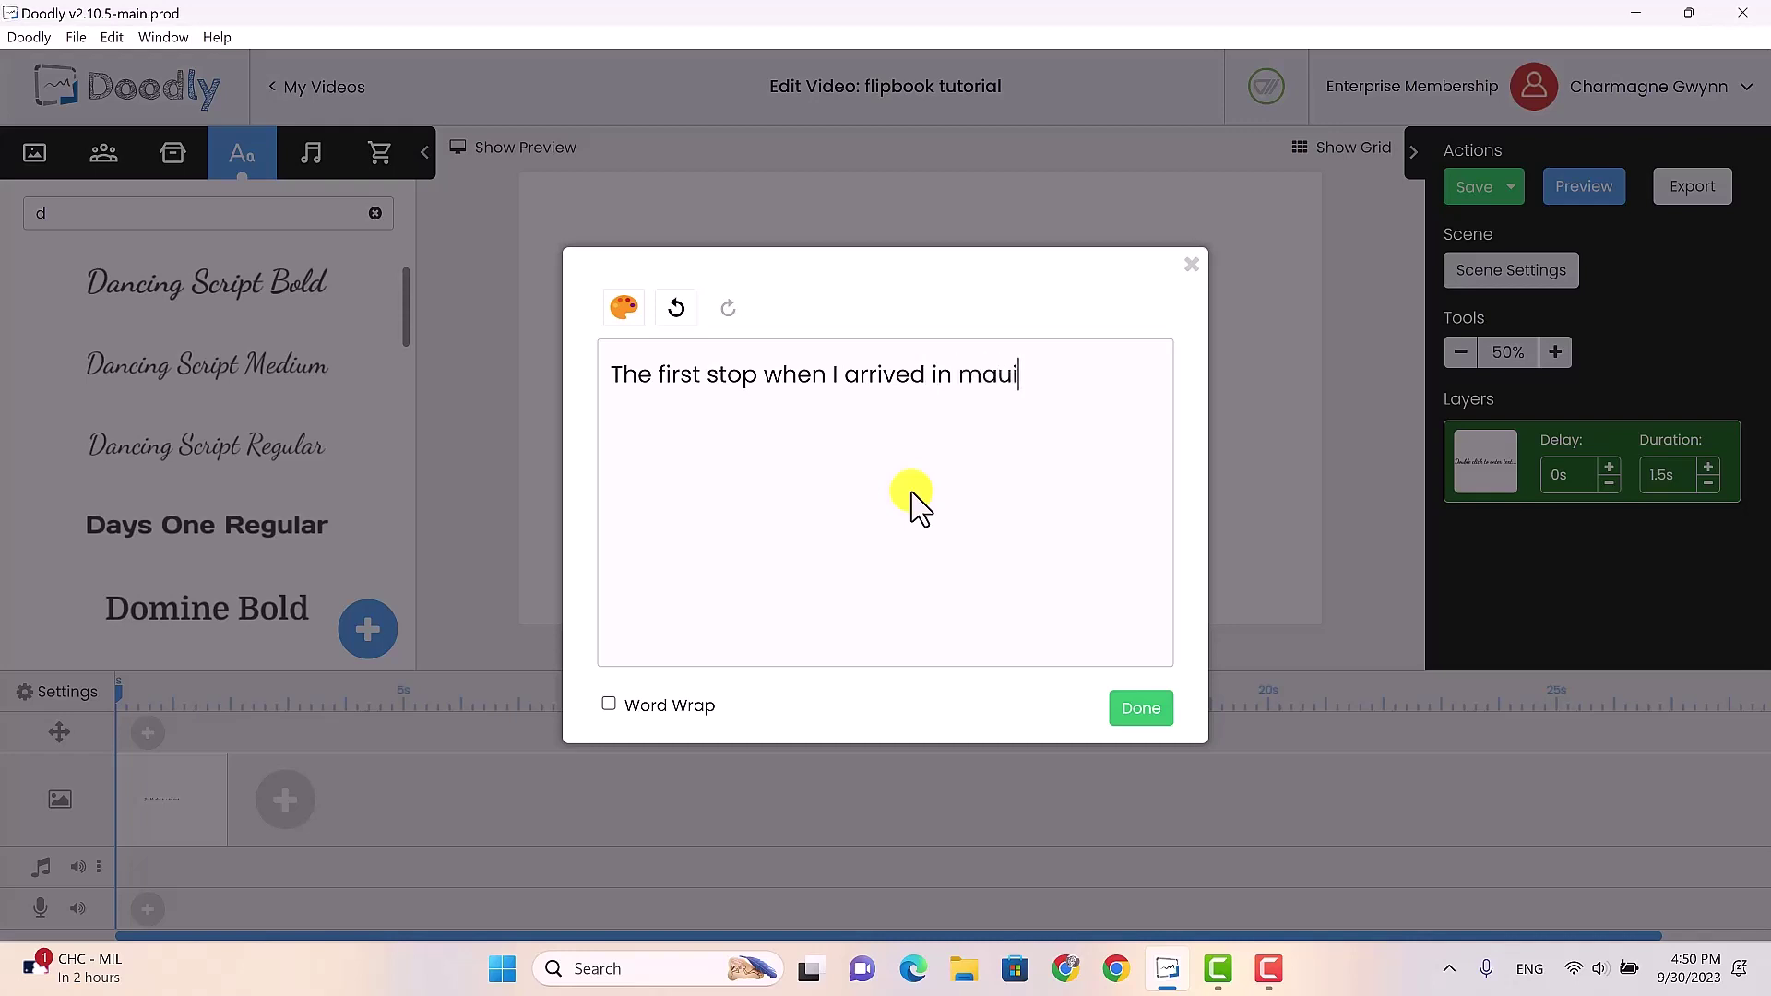
key("BackSpace")
key("BackSpace")
key("BackSpace")
key("BackSpace")
type("Maui")
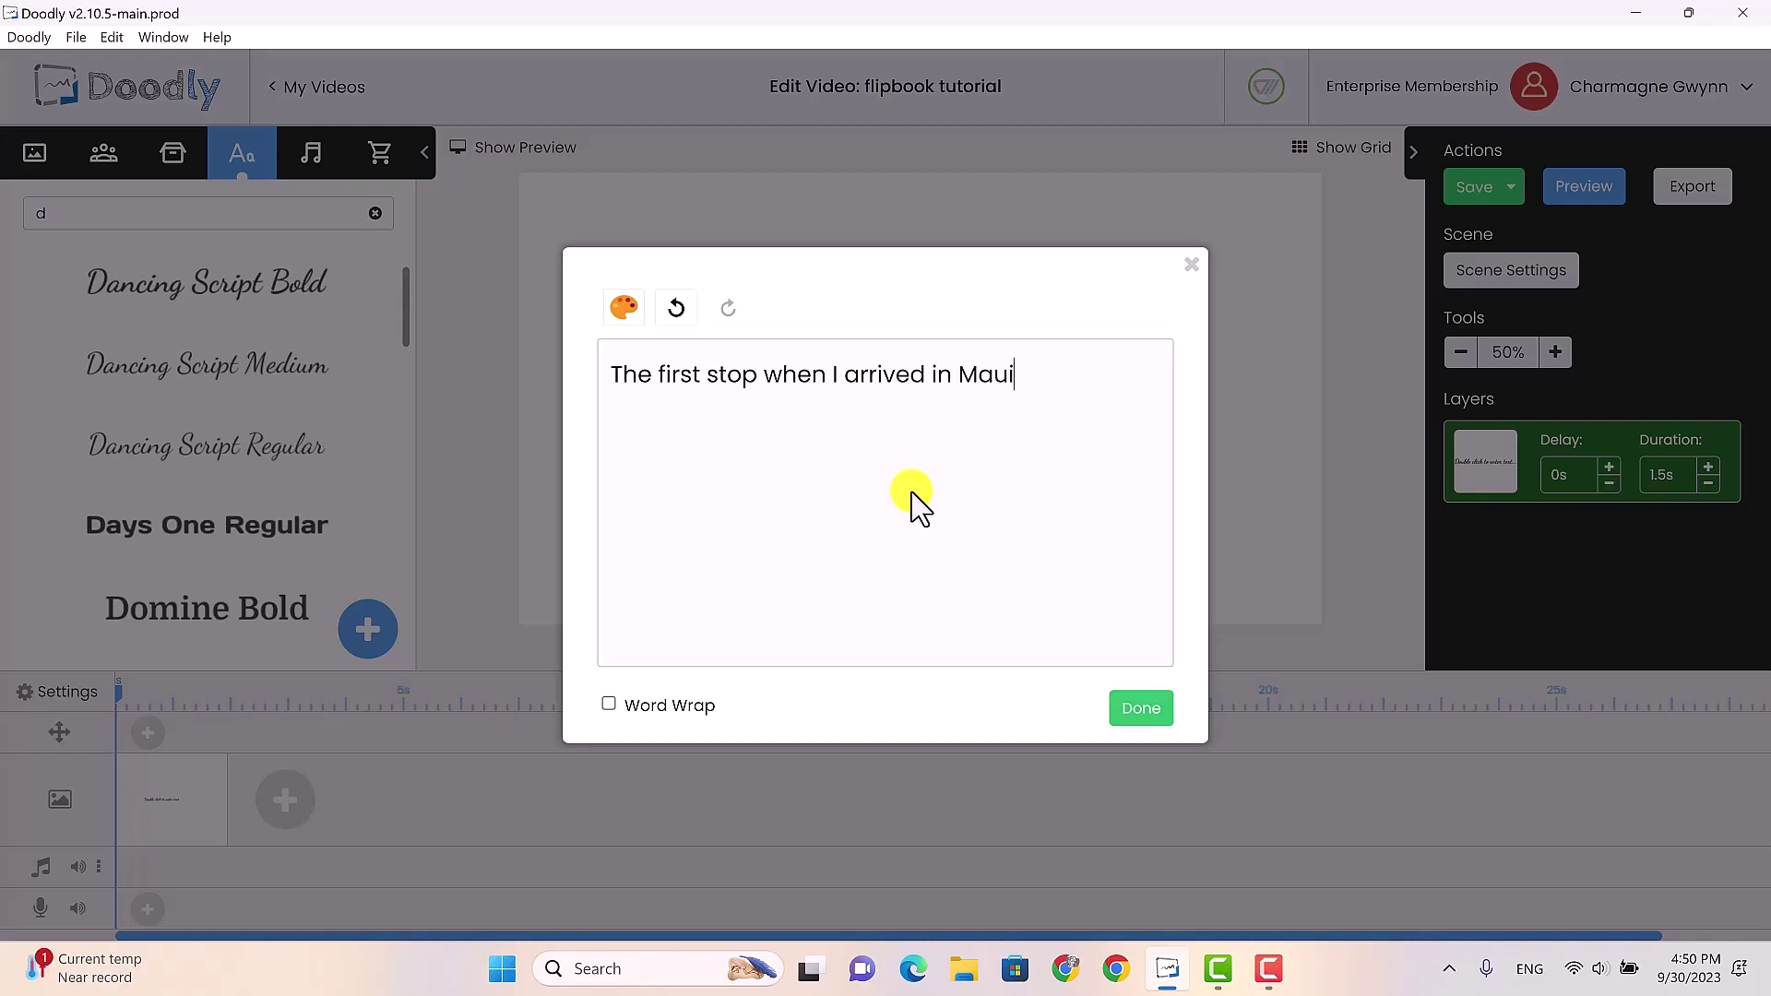
type(" was attending a ")
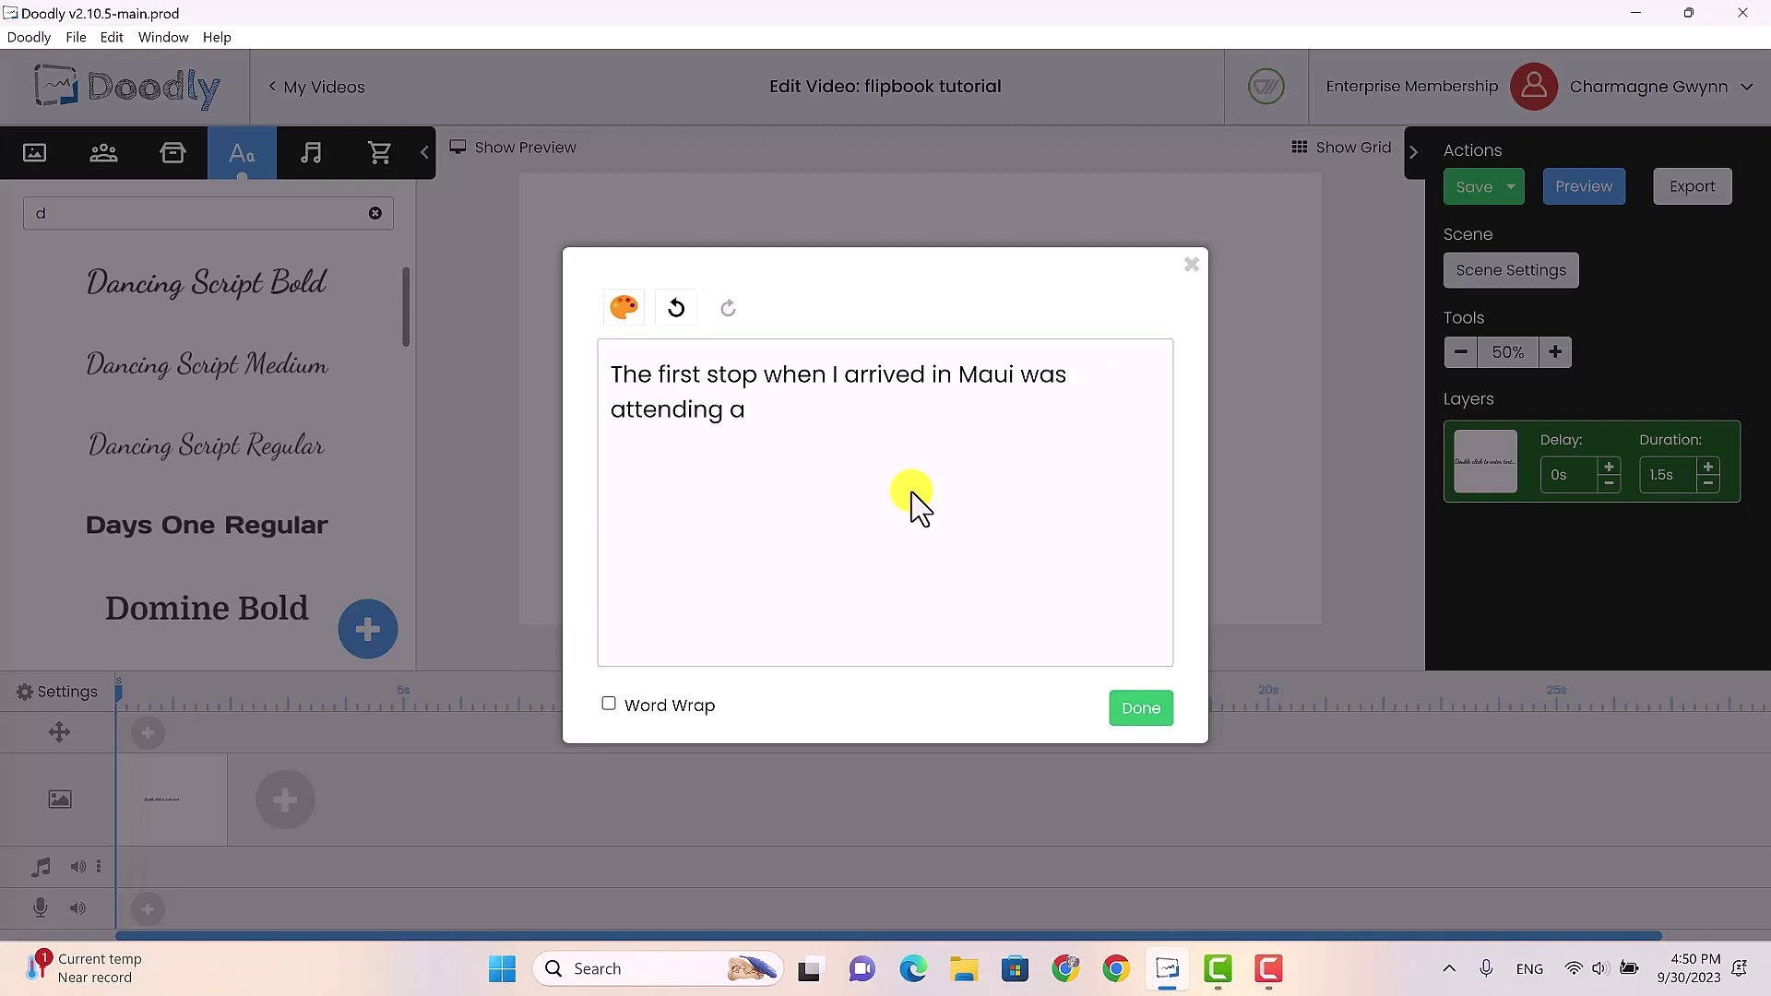
type("luau.")
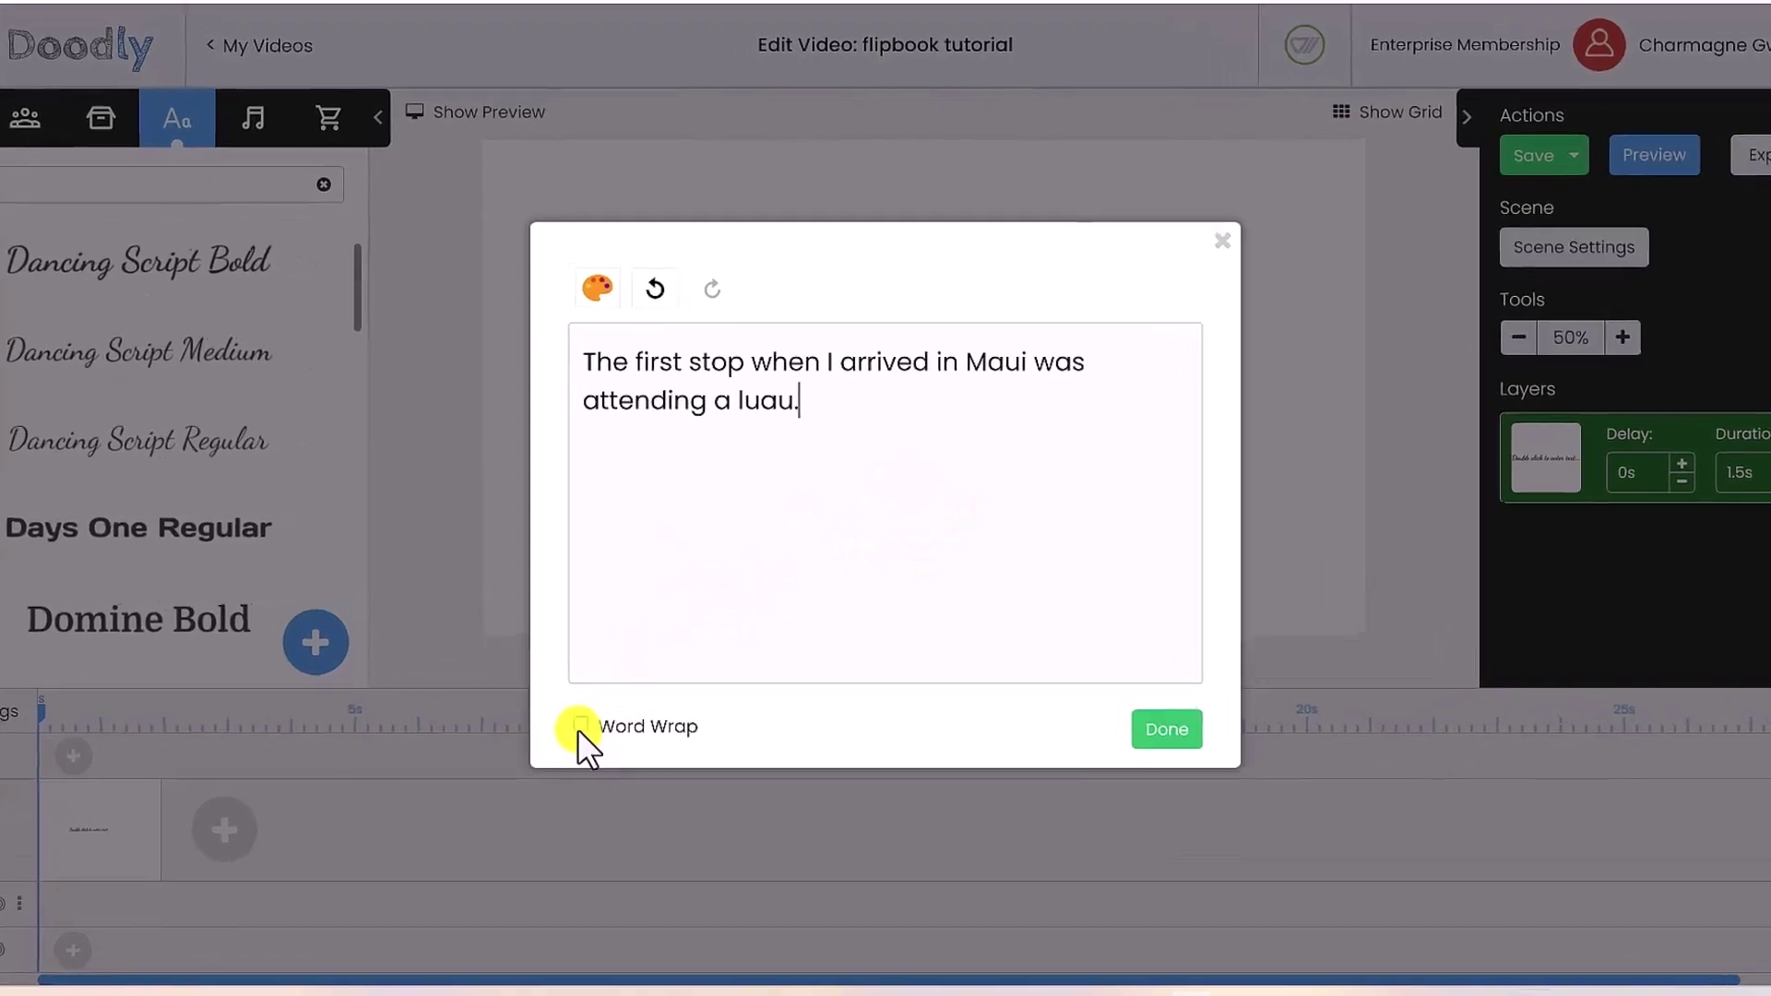
left_click(579, 726)
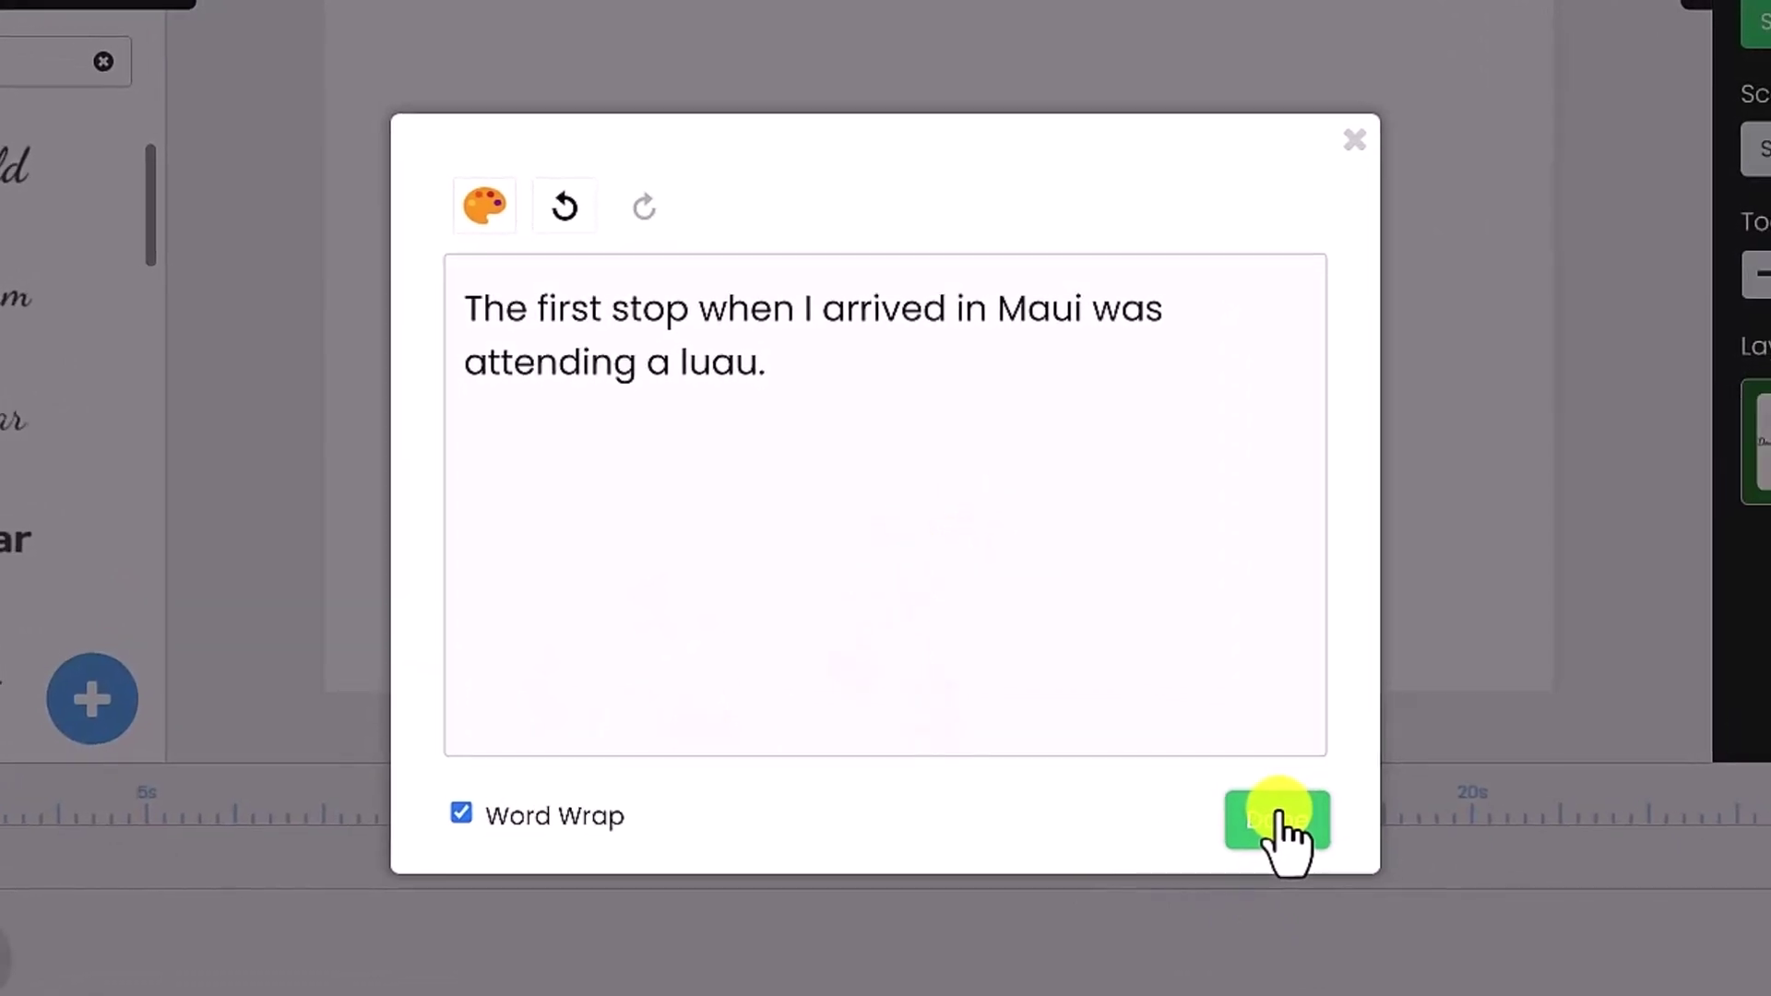
left_click(1285, 823)
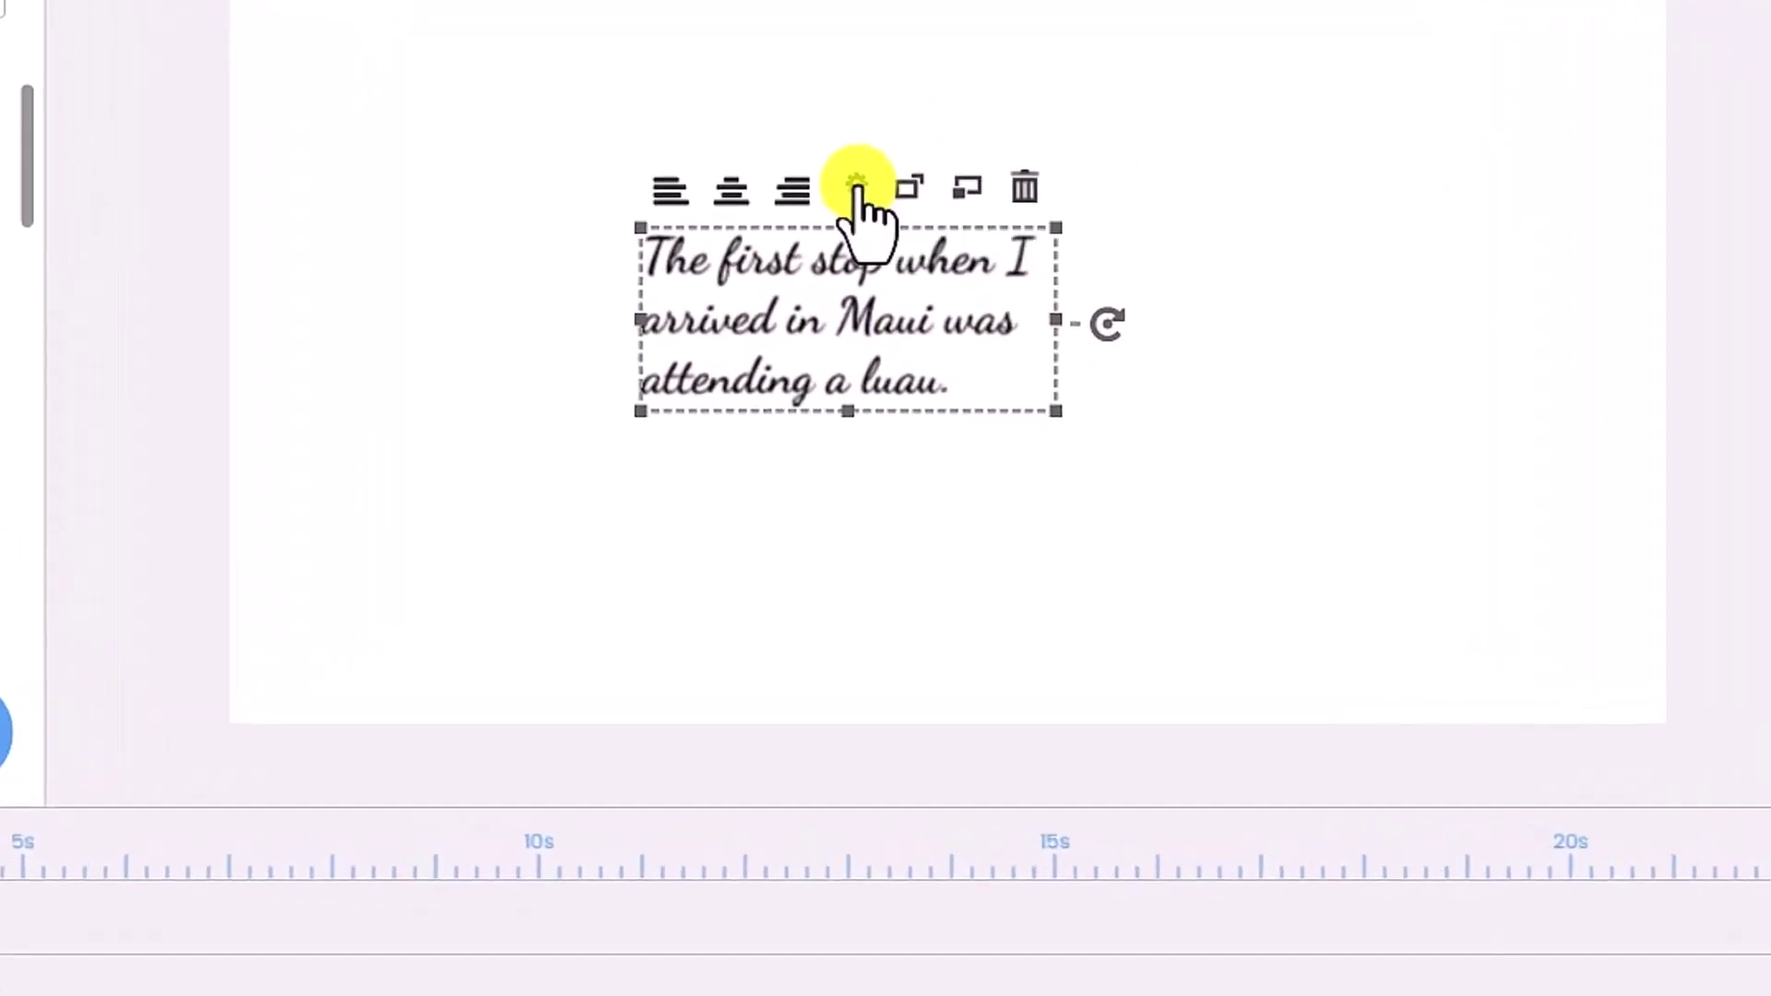
Step: Set the font size of the luau sentence to 80 and apply it
left_click(857, 189)
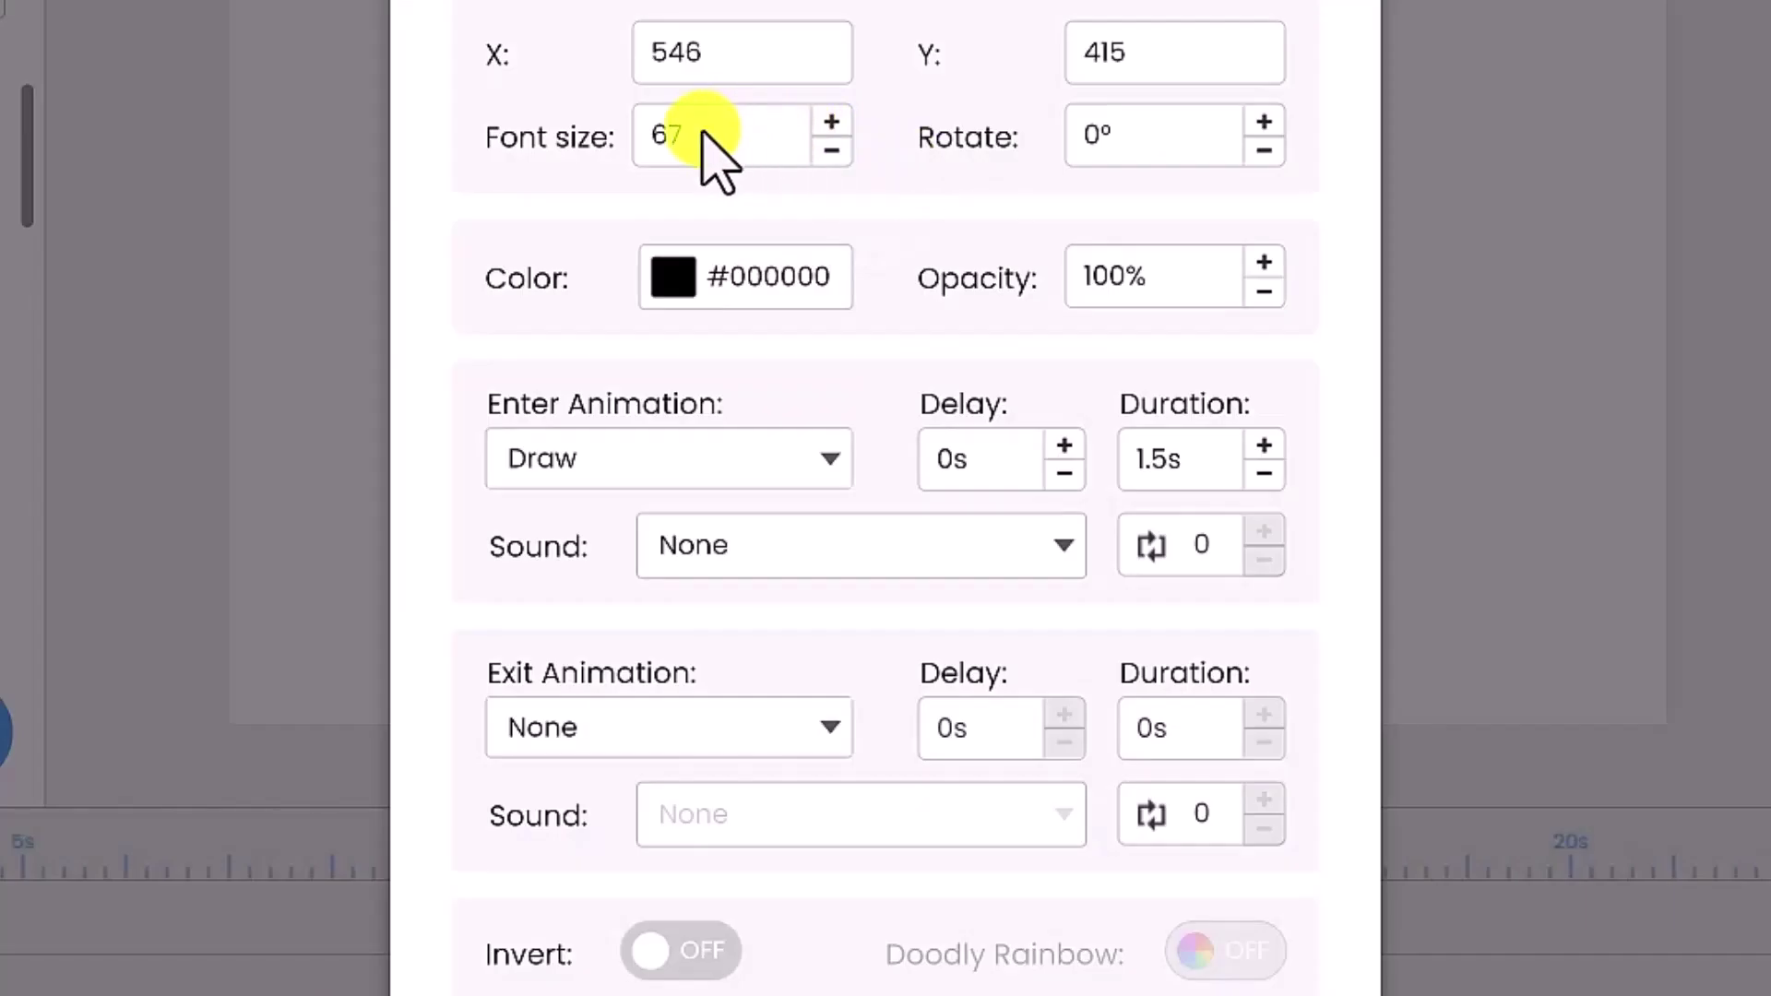
double_click(650, 137)
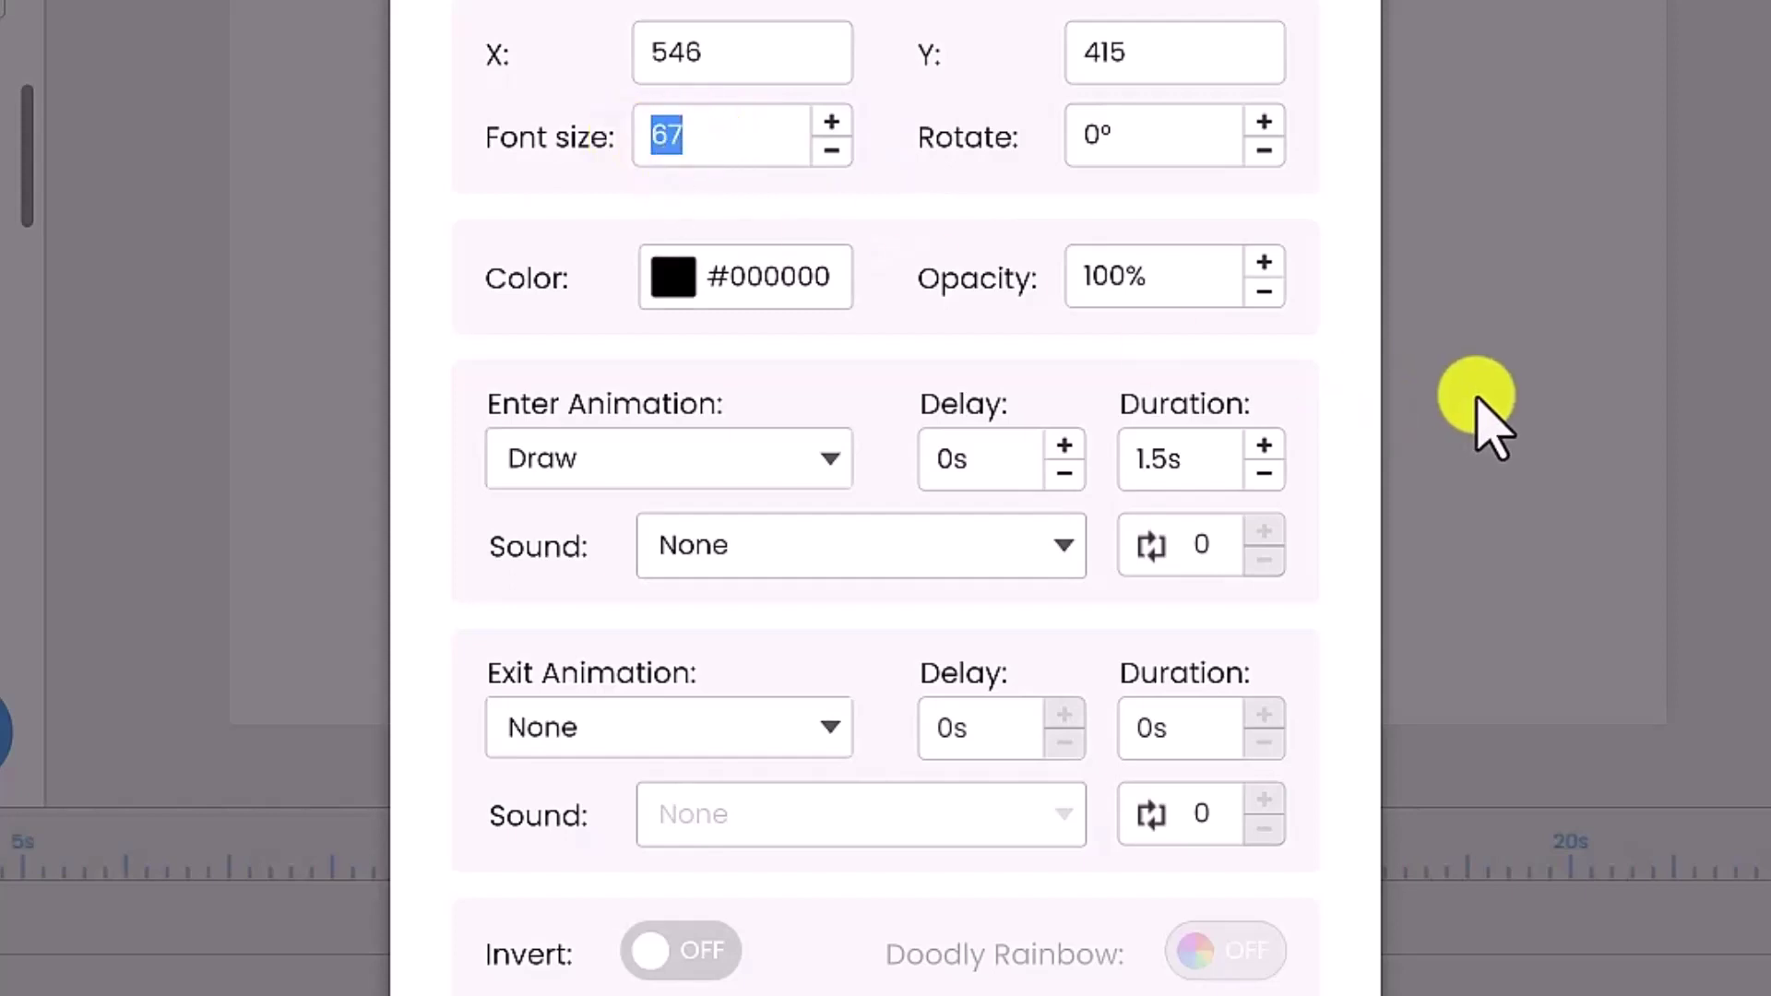
type("80")
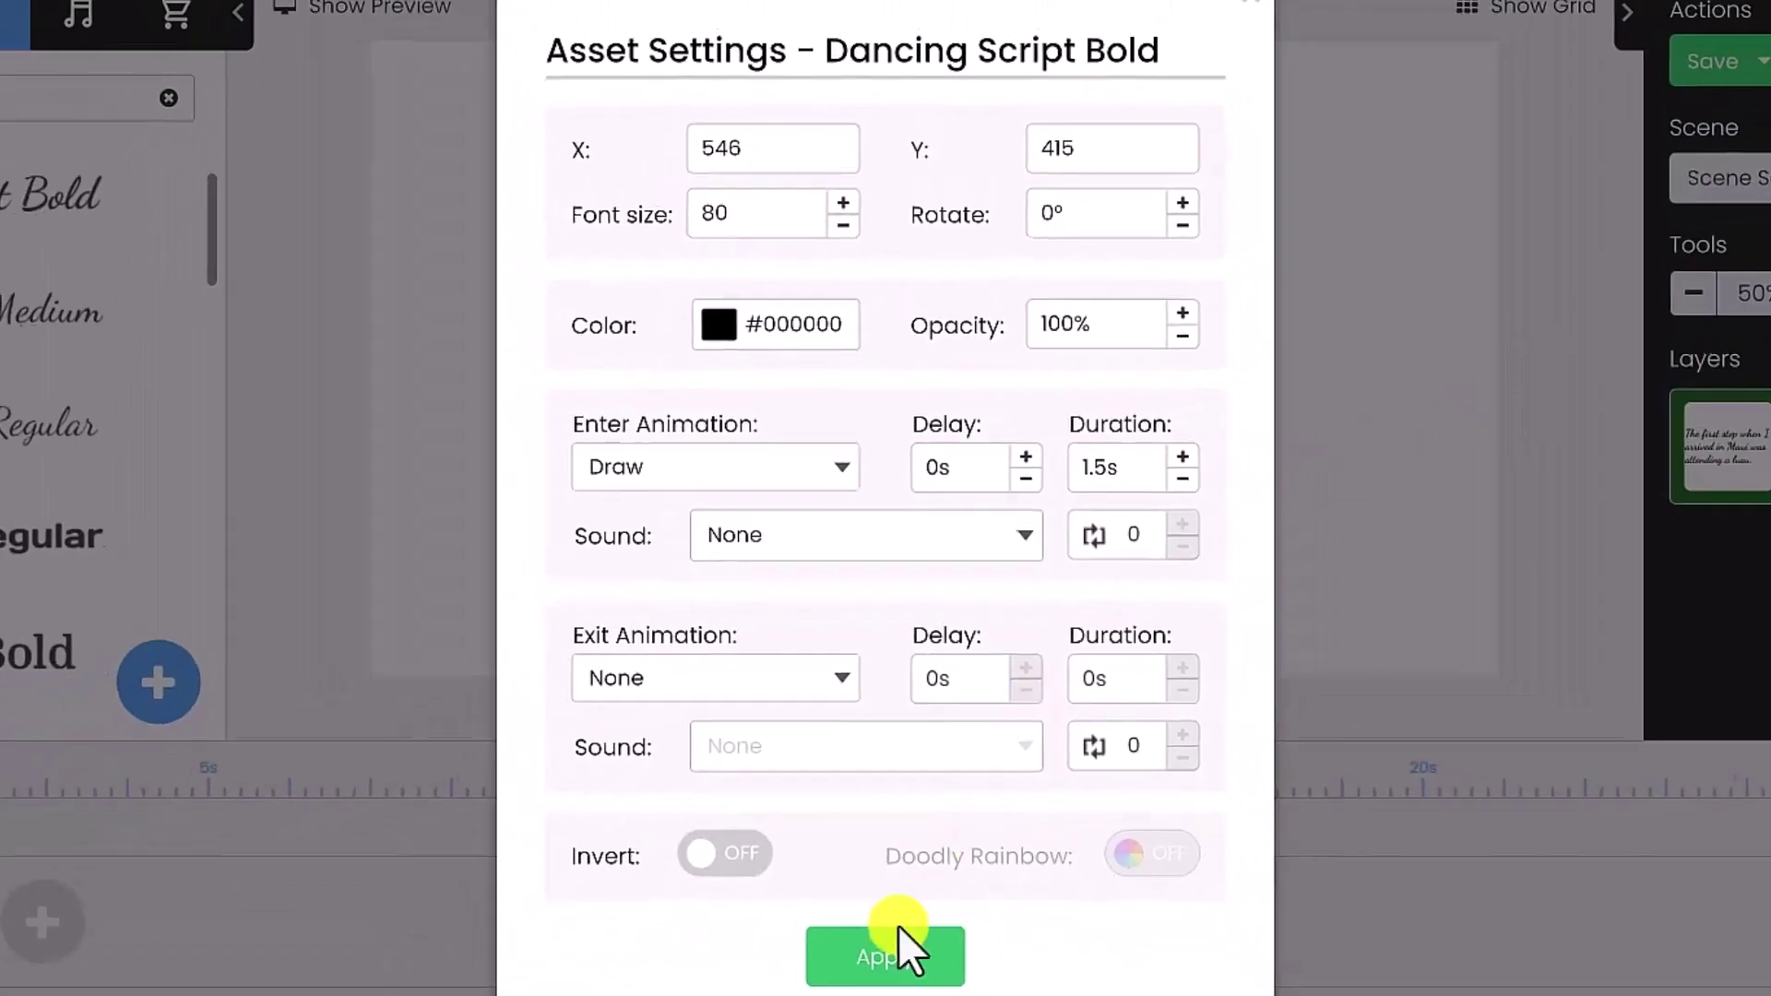
left_click(898, 932)
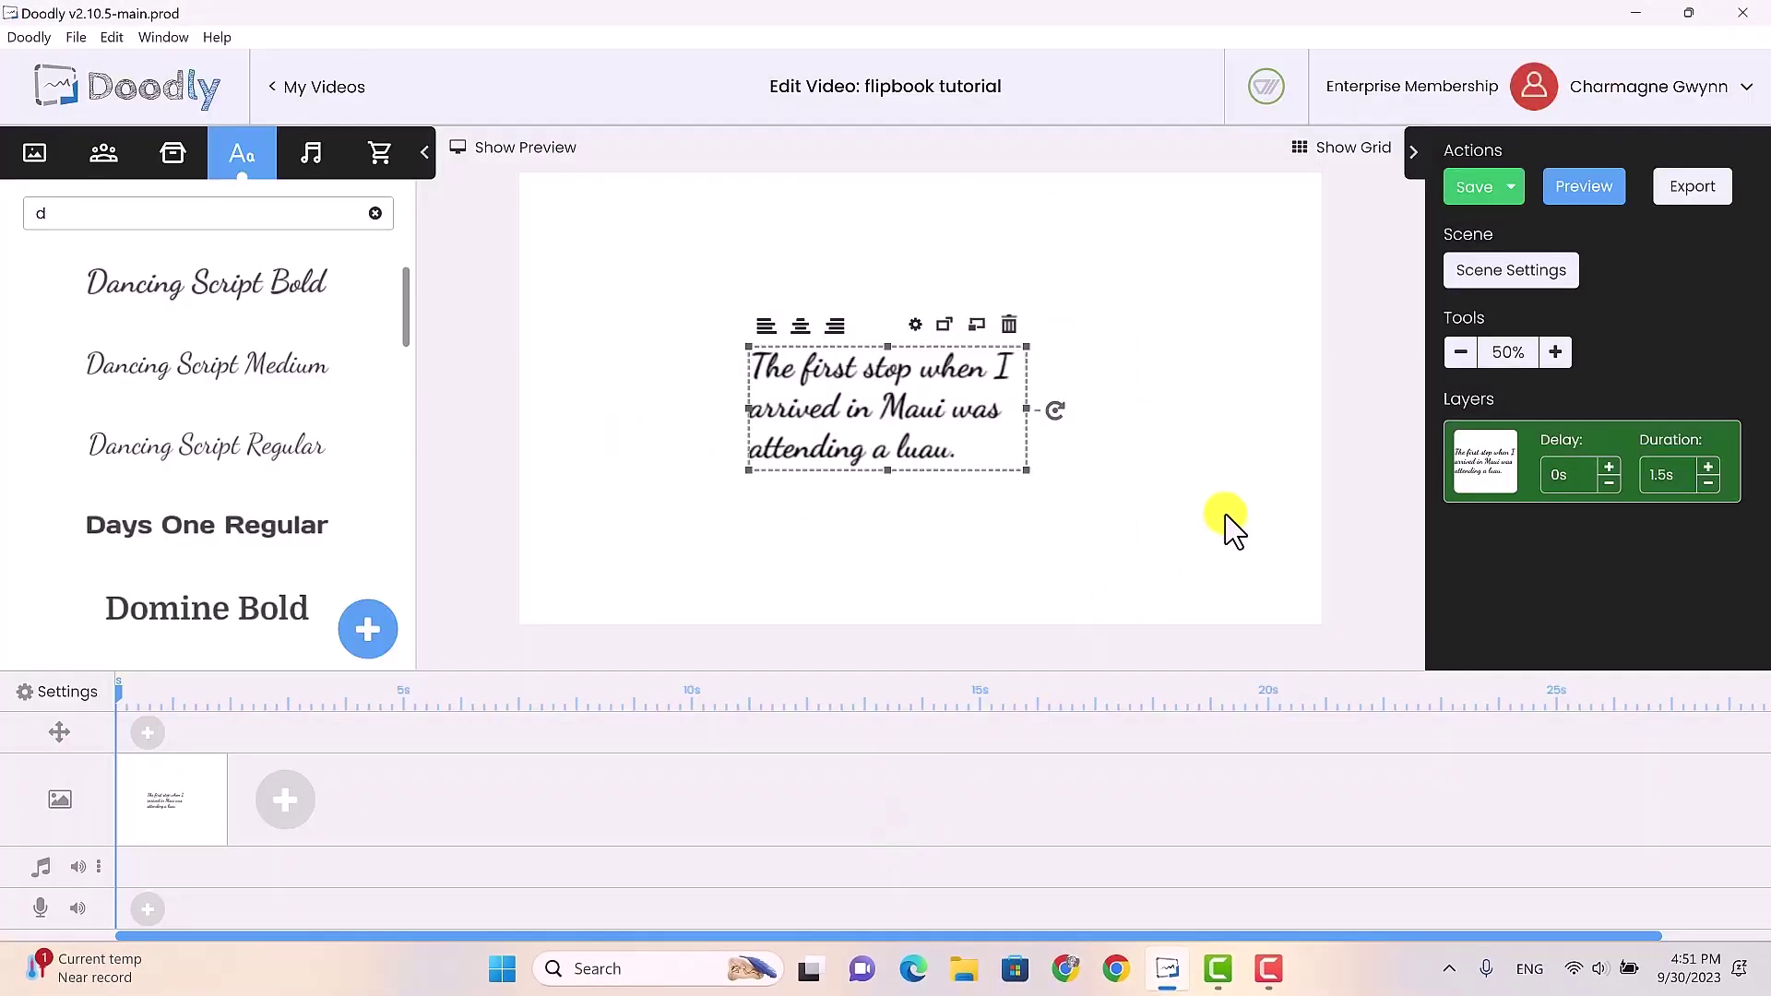
Step: Center-align the luau sentence and move it to the right half of the canvas, vertically near the middle
left_click(802, 328)
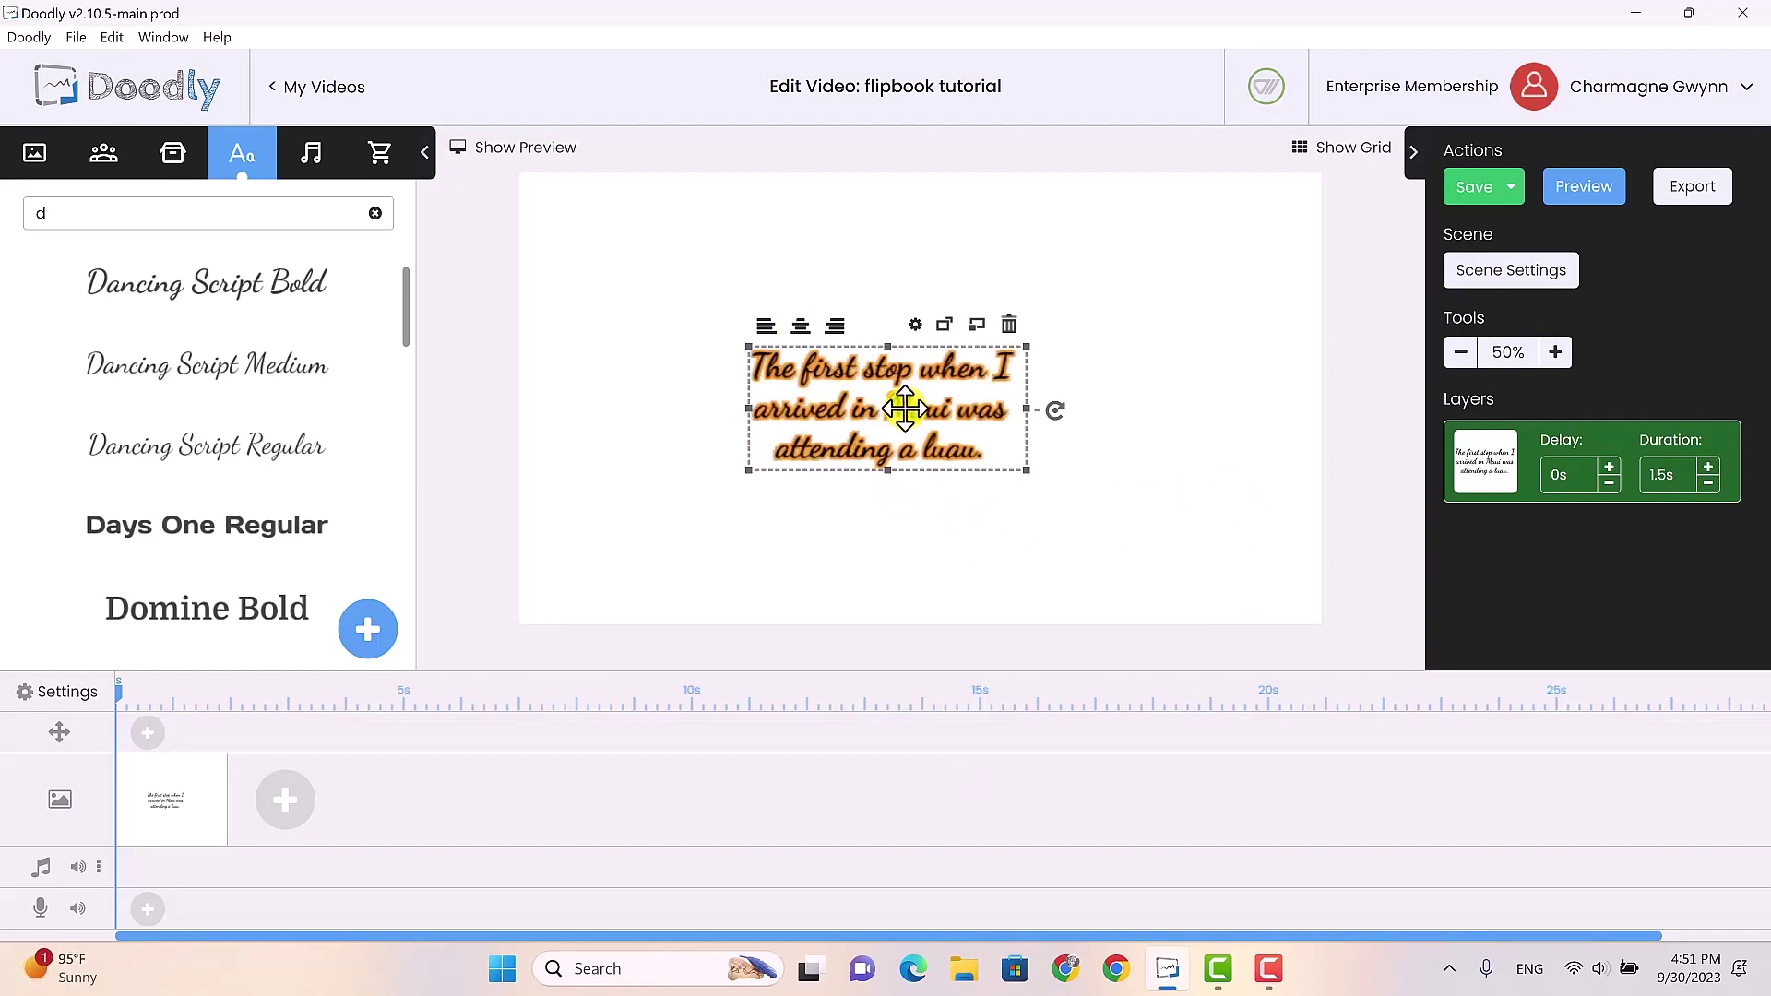
left_click_drag(956, 412, 1137, 406)
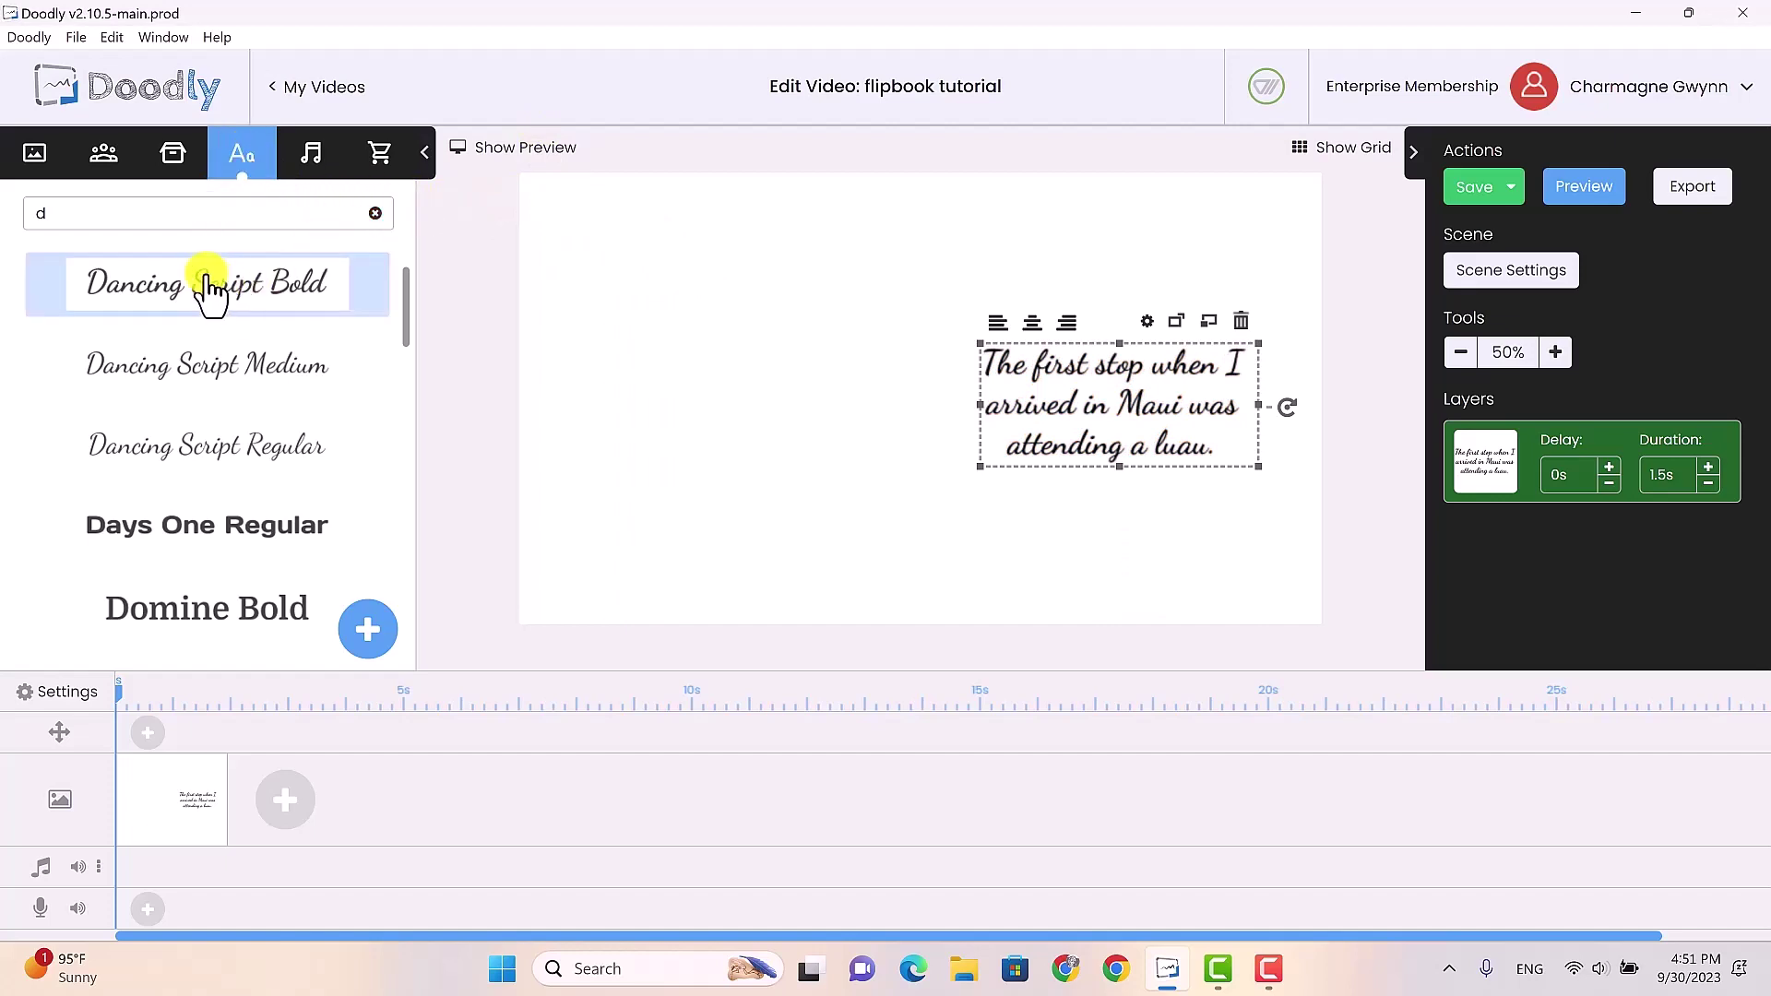
Step: Add a second Dancing Script Bold text object to the canvas's left half and replace its placeholder with "Maui Luau"
left_click_drag(182, 281, 650, 351)
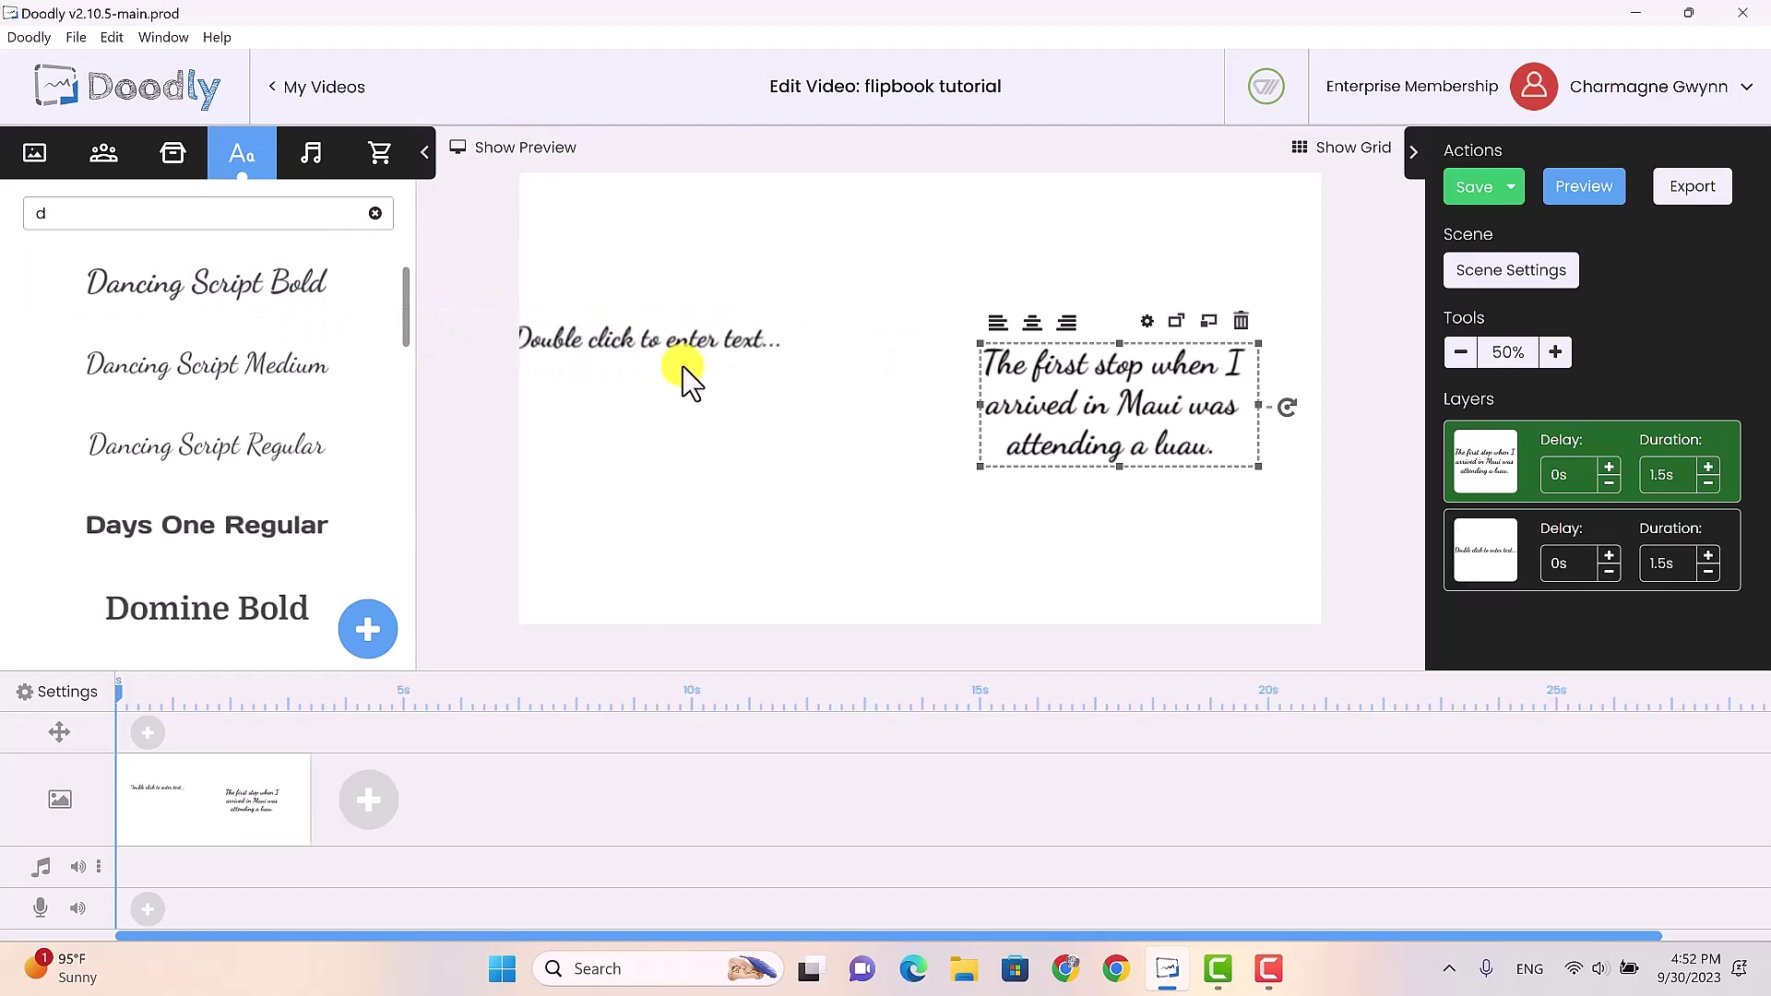
left_click(703, 356)
double_click(702, 355)
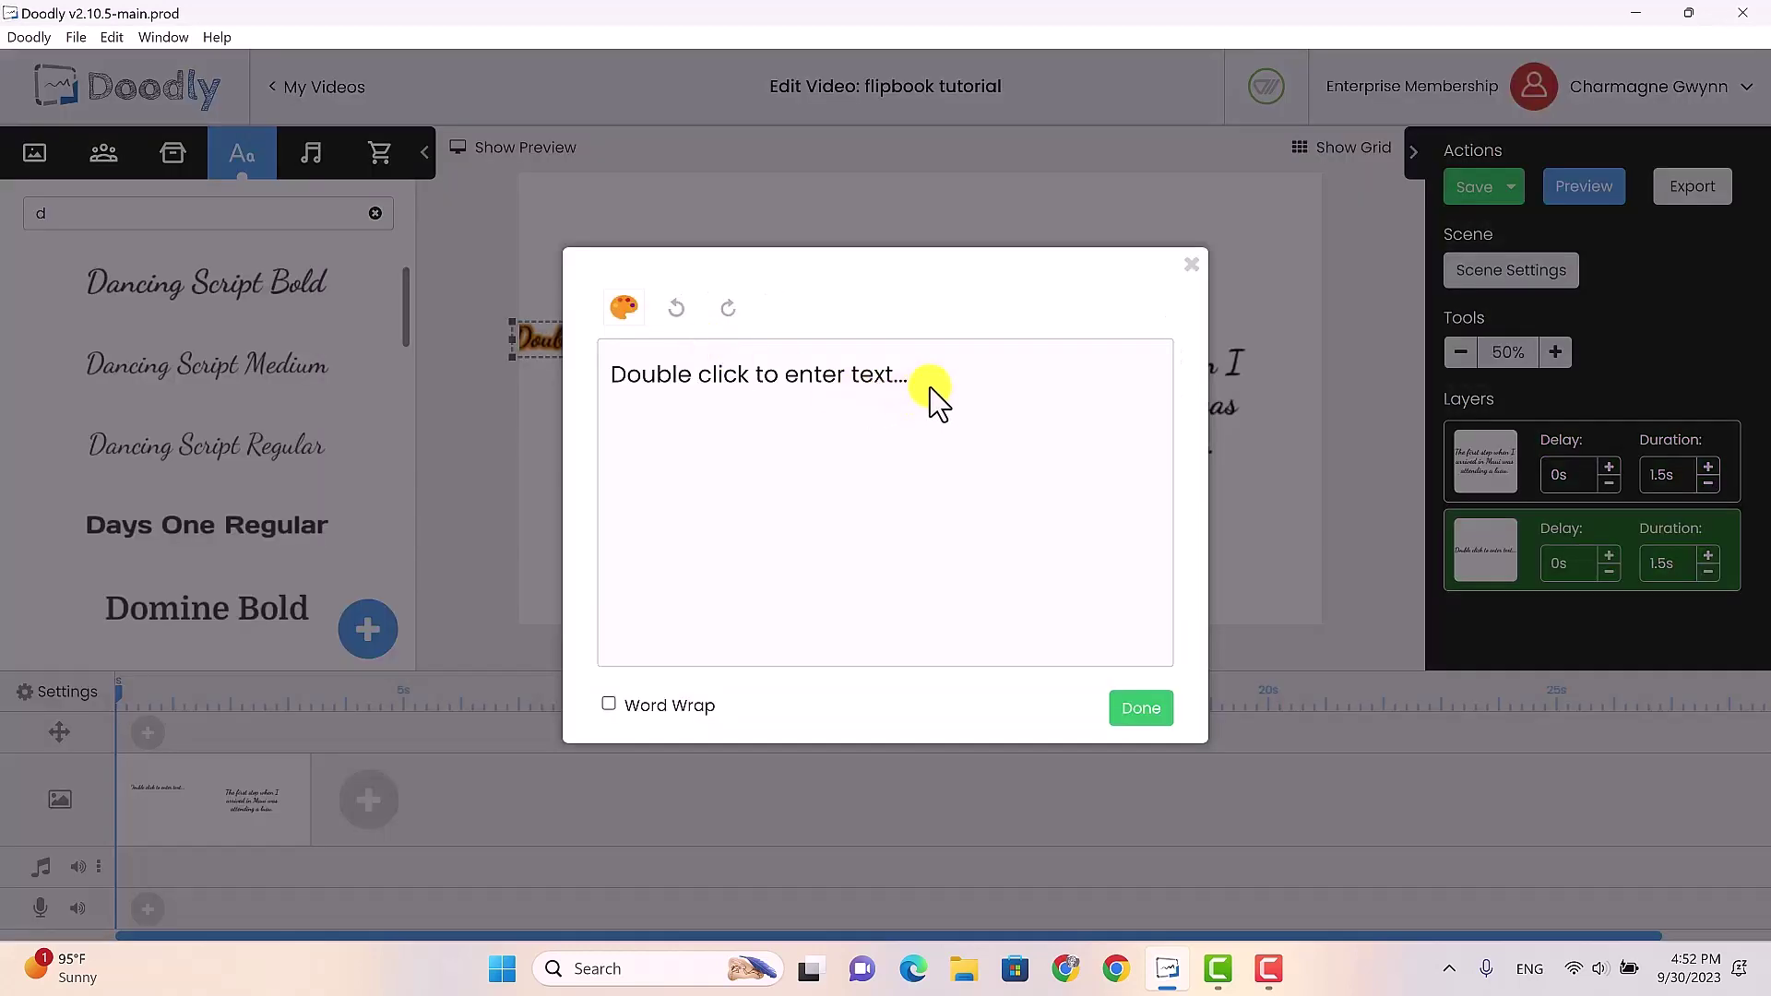
left_click_drag(923, 383, 585, 389)
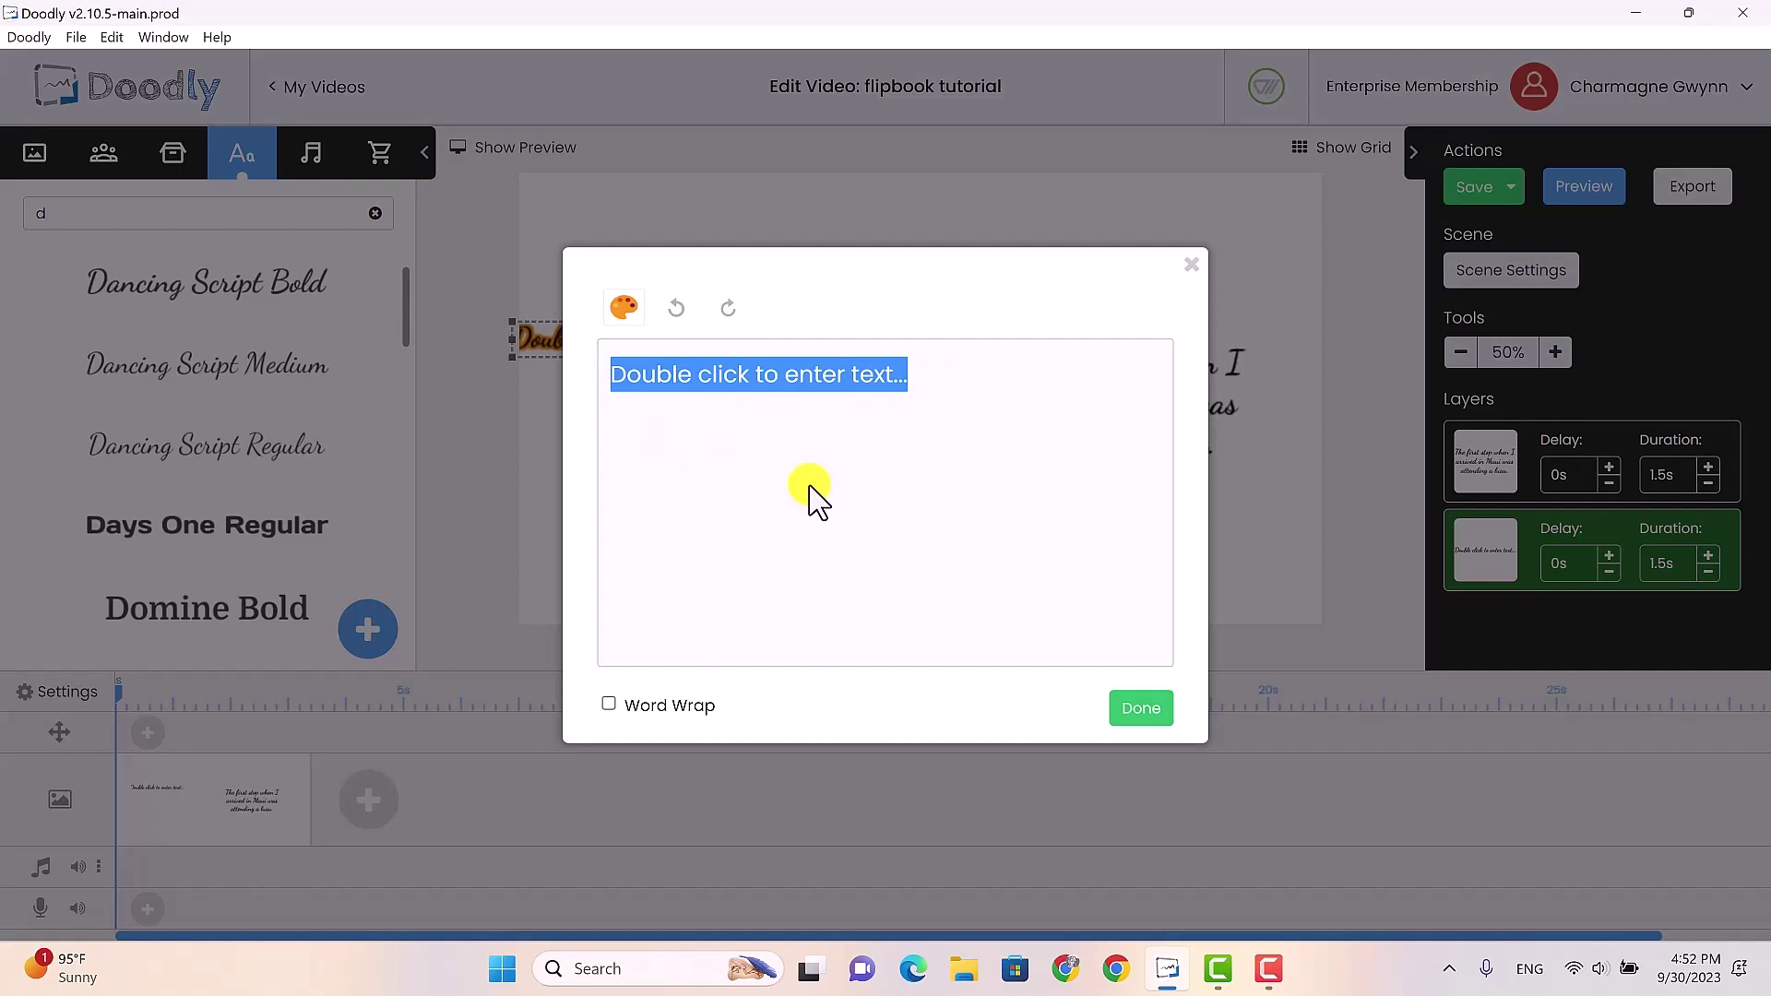
type("Maui")
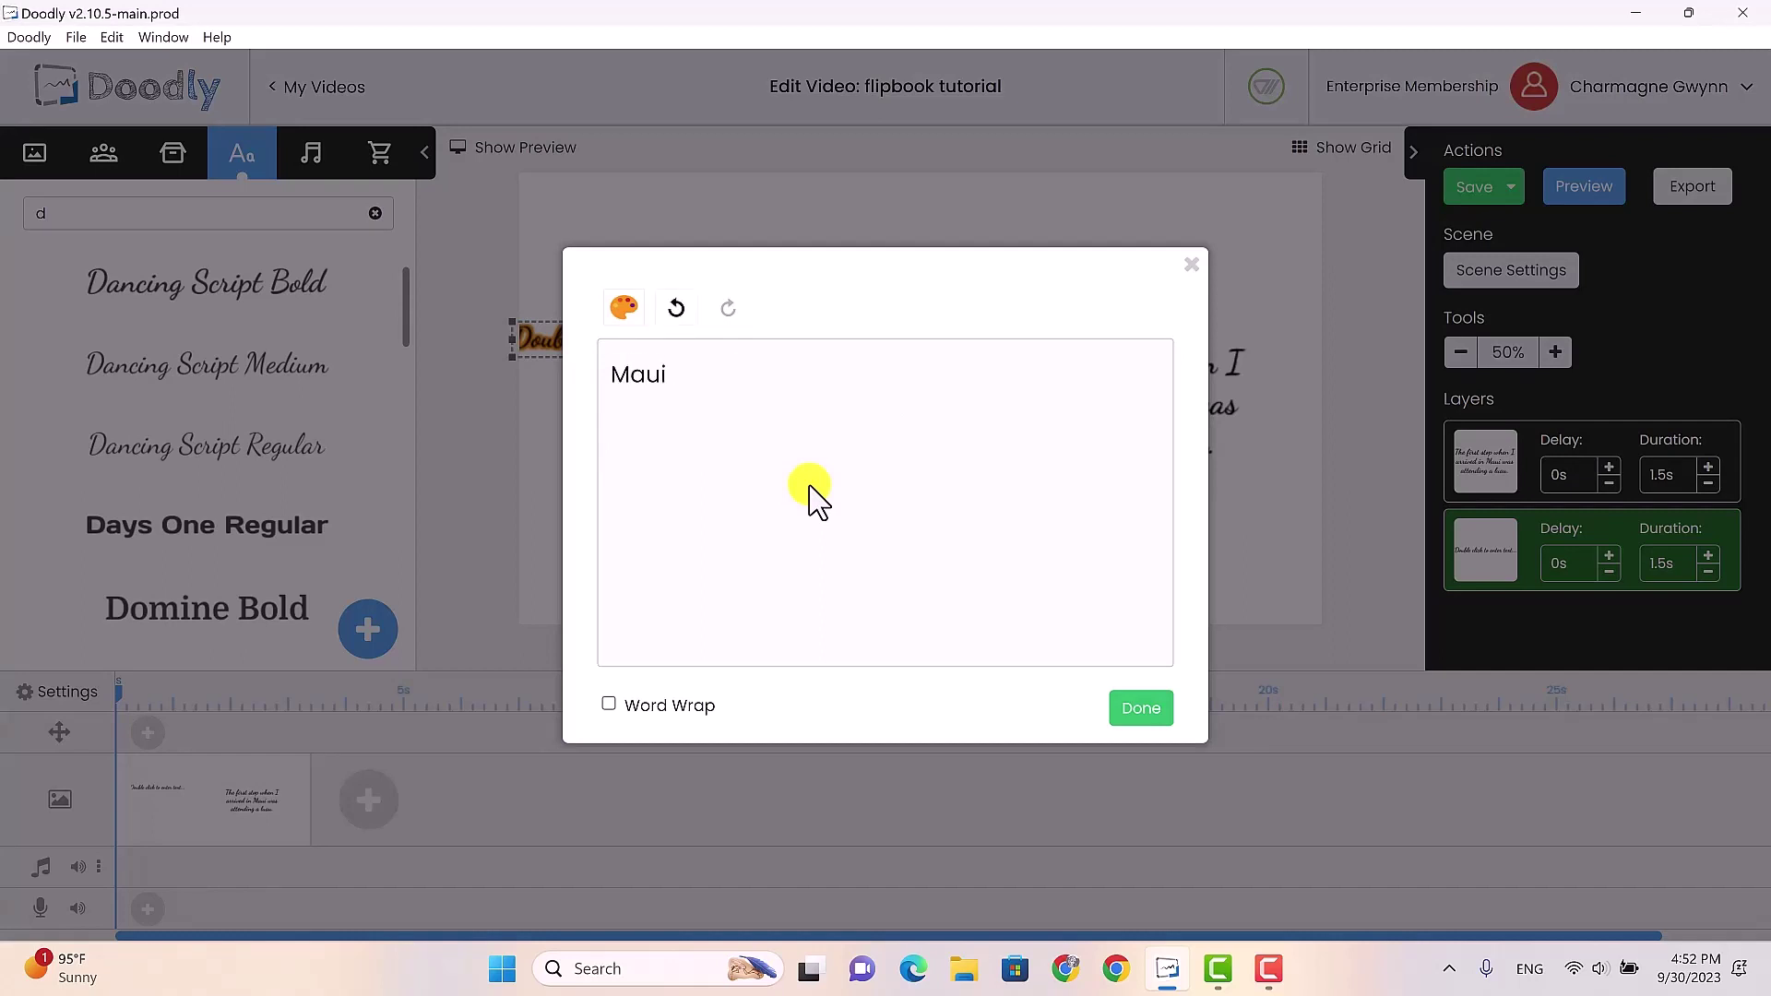
type(" Luau")
Step: Color the "Maui Luau" text red (#D0021B) and finish editing it
left_click_drag(729, 378, 612, 372)
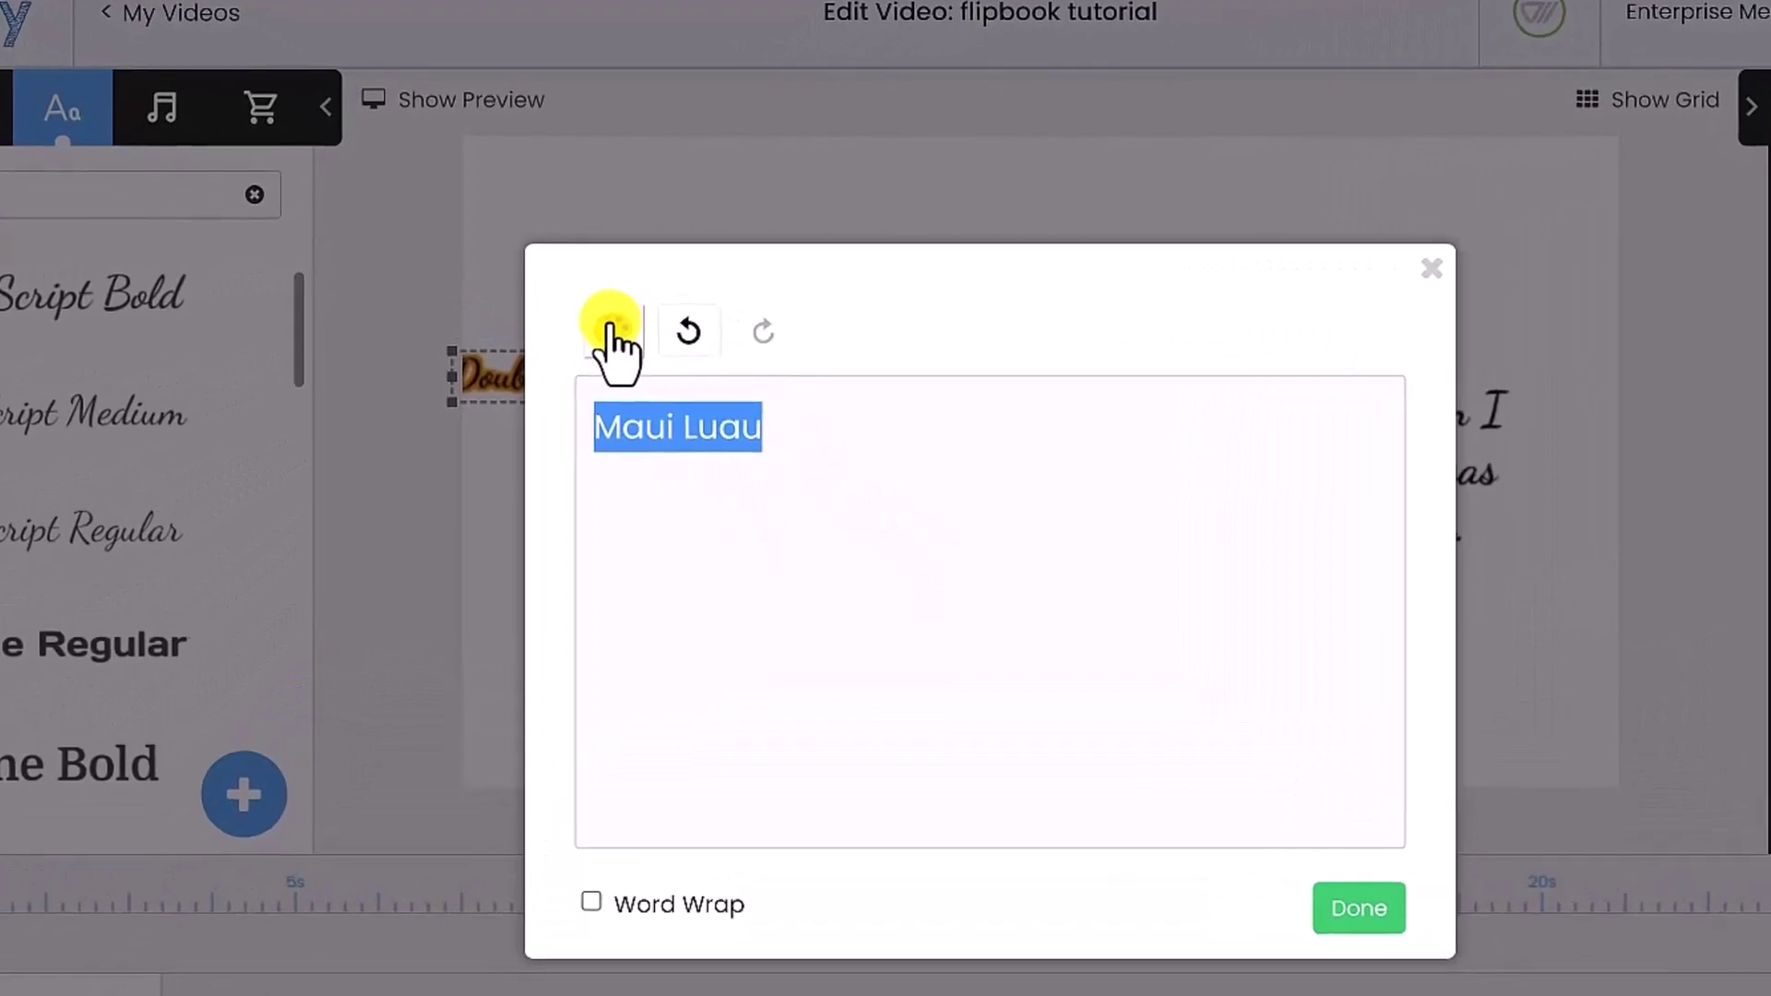
left_click(609, 329)
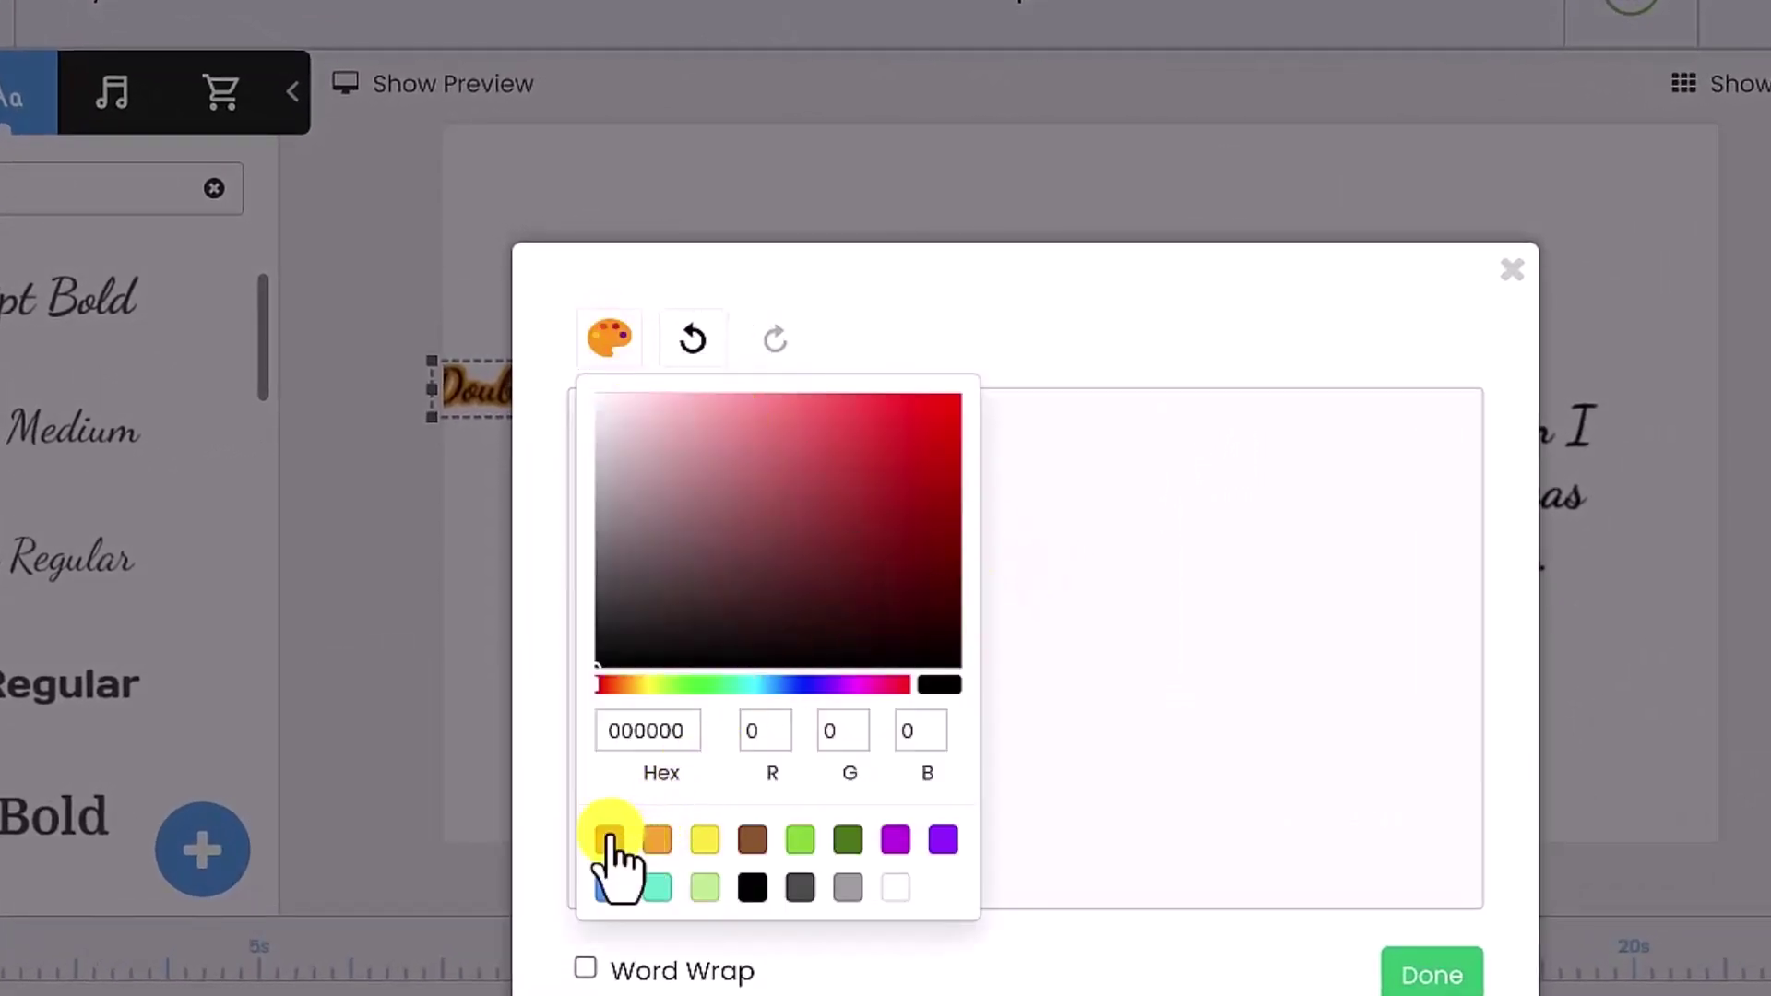
left_click(608, 839)
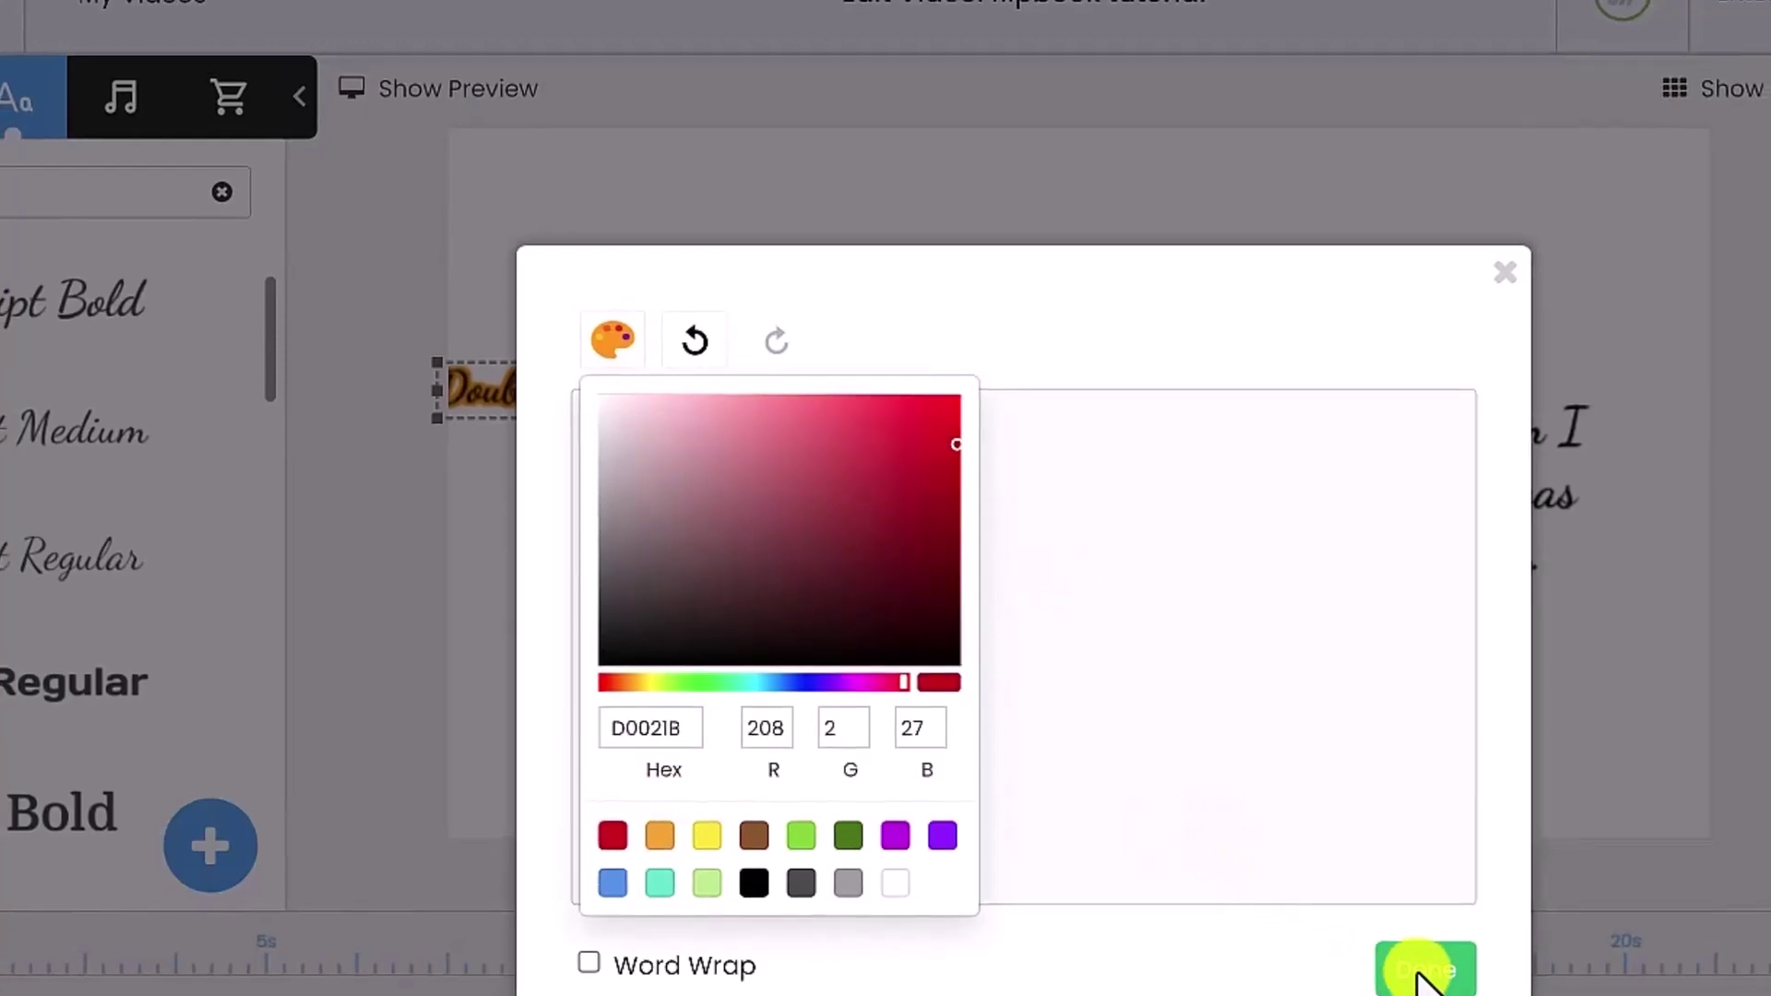
left_click(1393, 946)
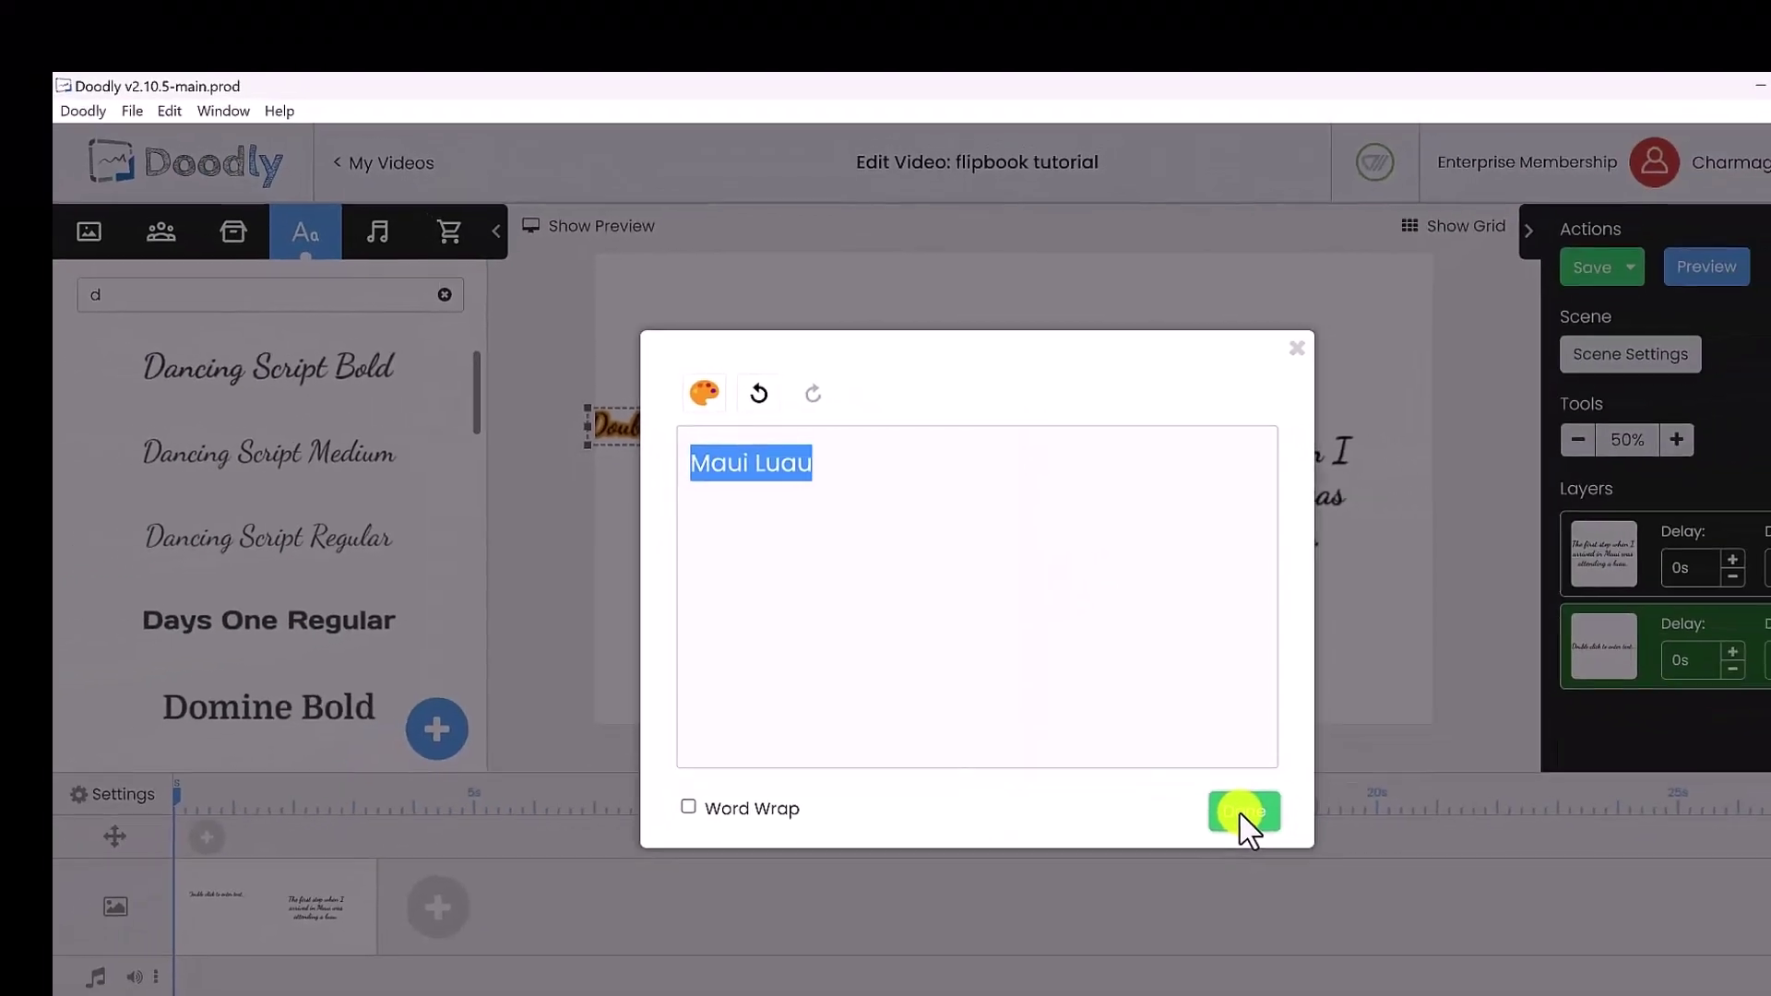
left_click(1227, 799)
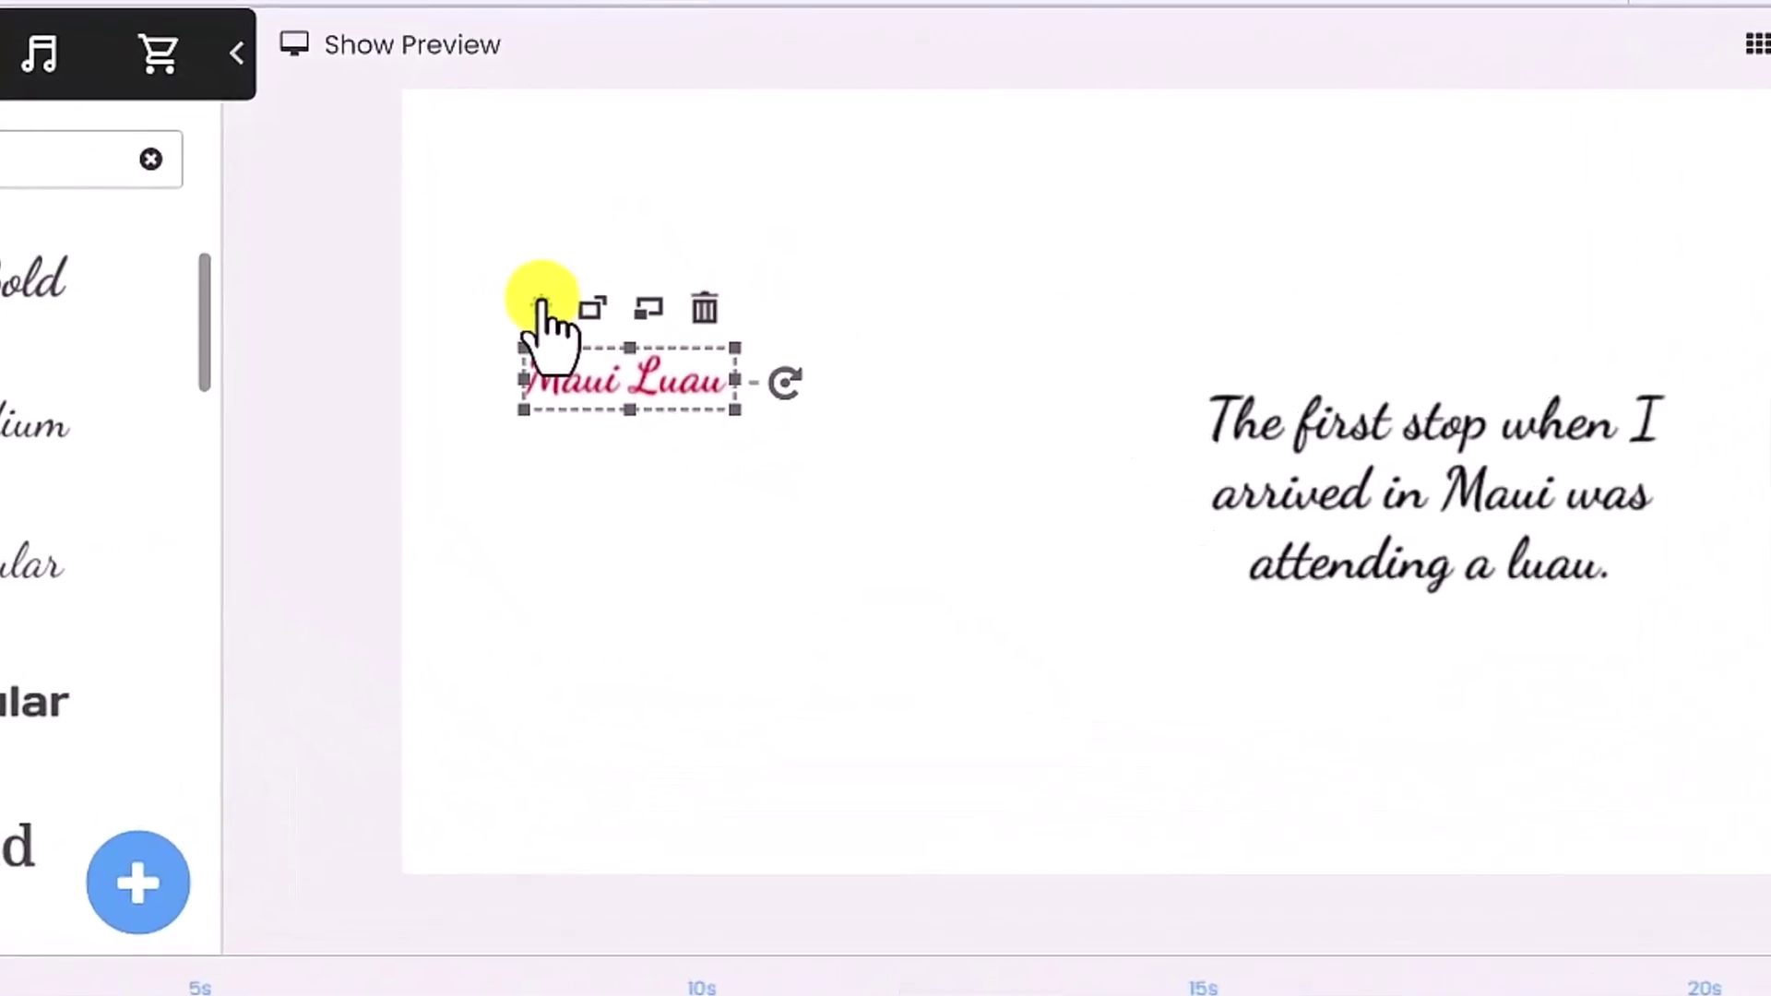
Step: Set the font size of the "Maui Luau" title to 120 and apply it
left_click(543, 309)
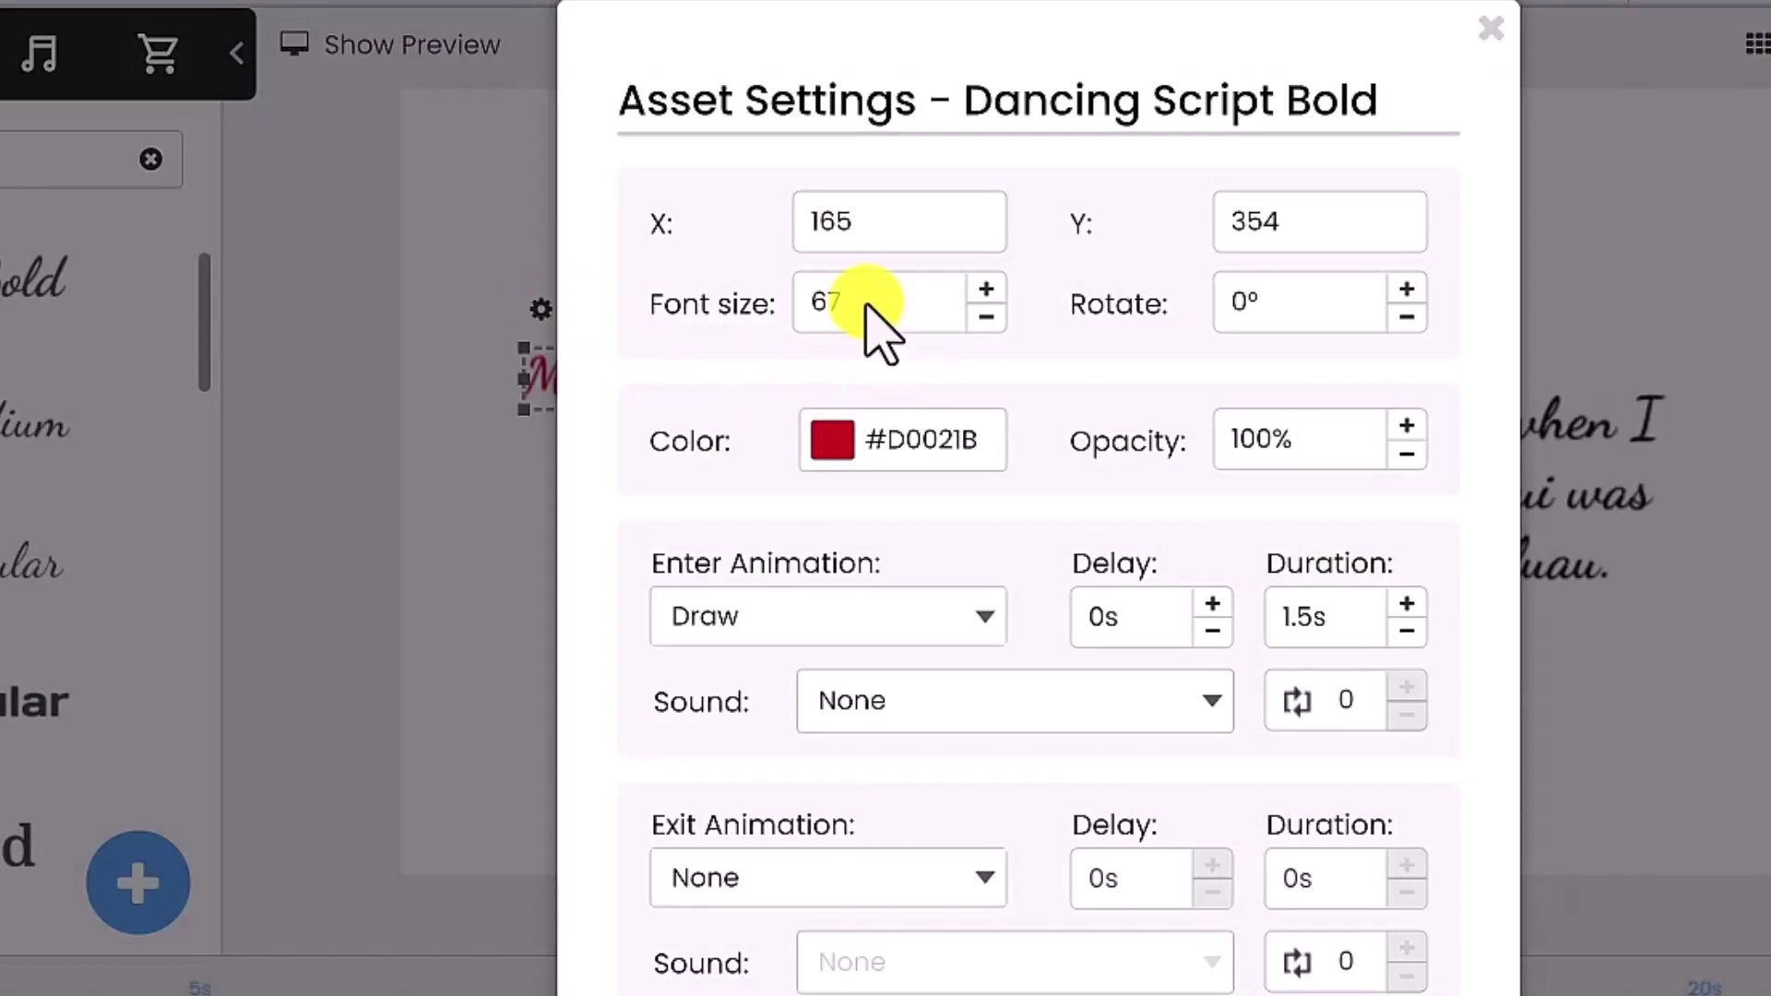
left_click_drag(863, 300, 771, 294)
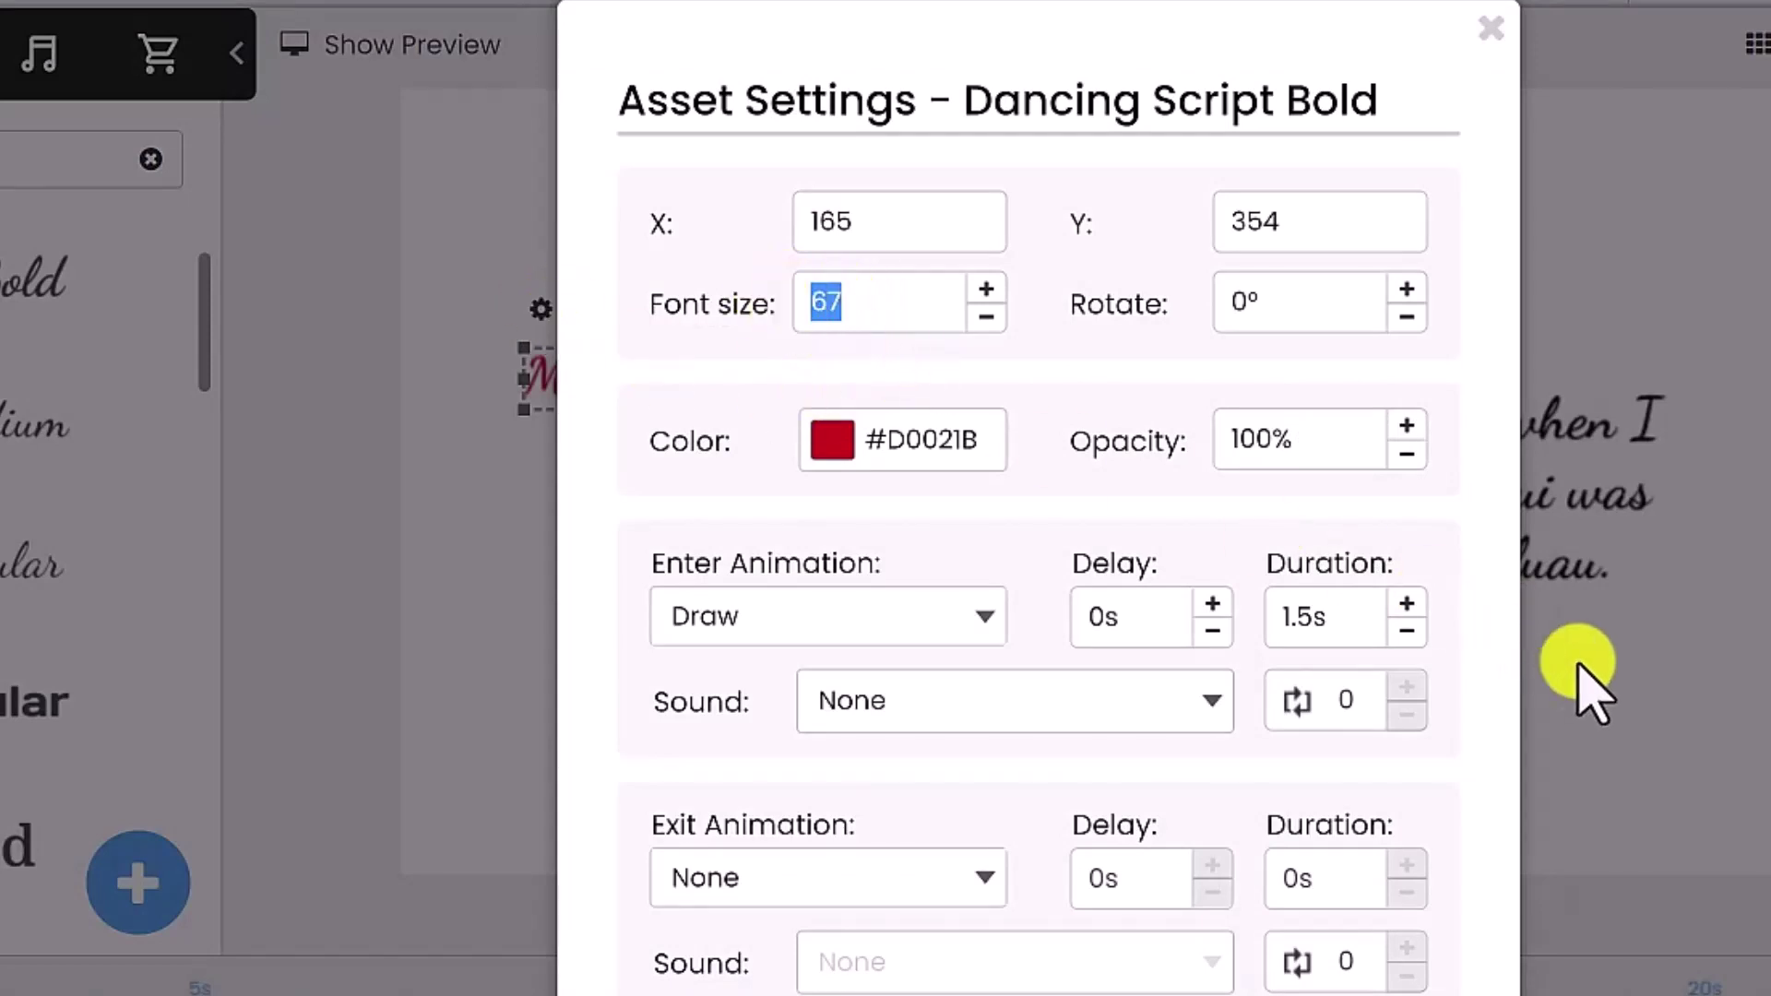
type("120")
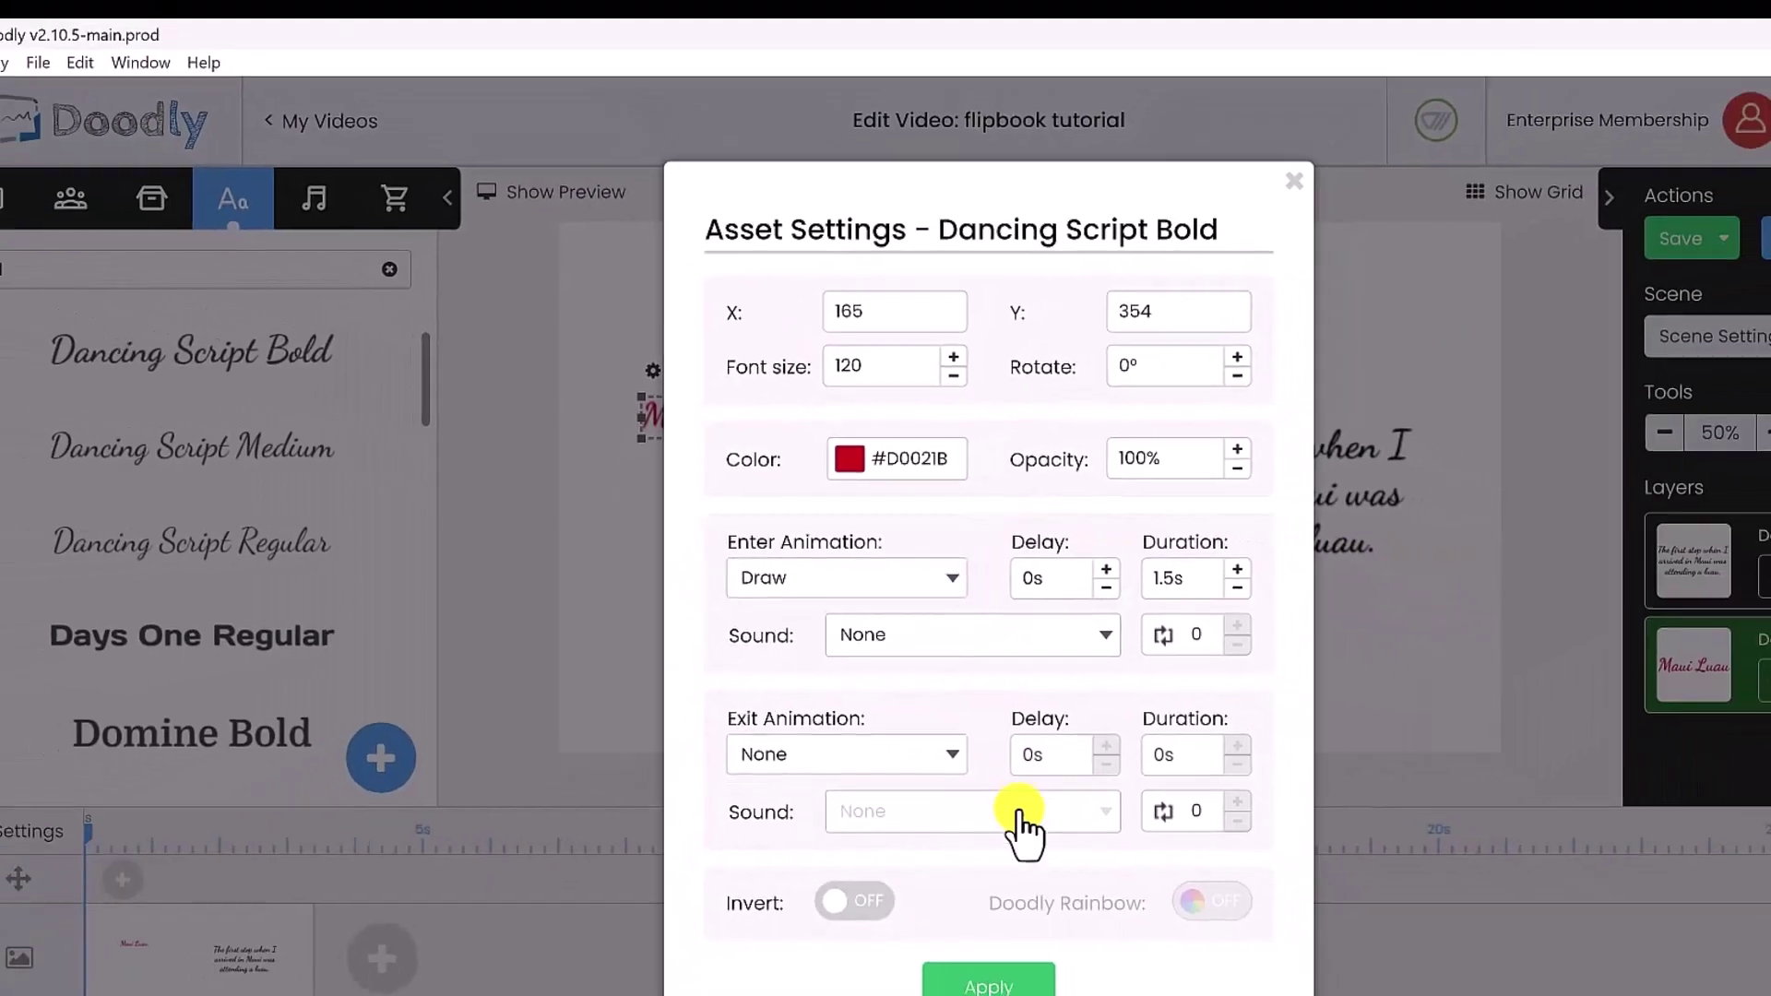
left_click(988, 984)
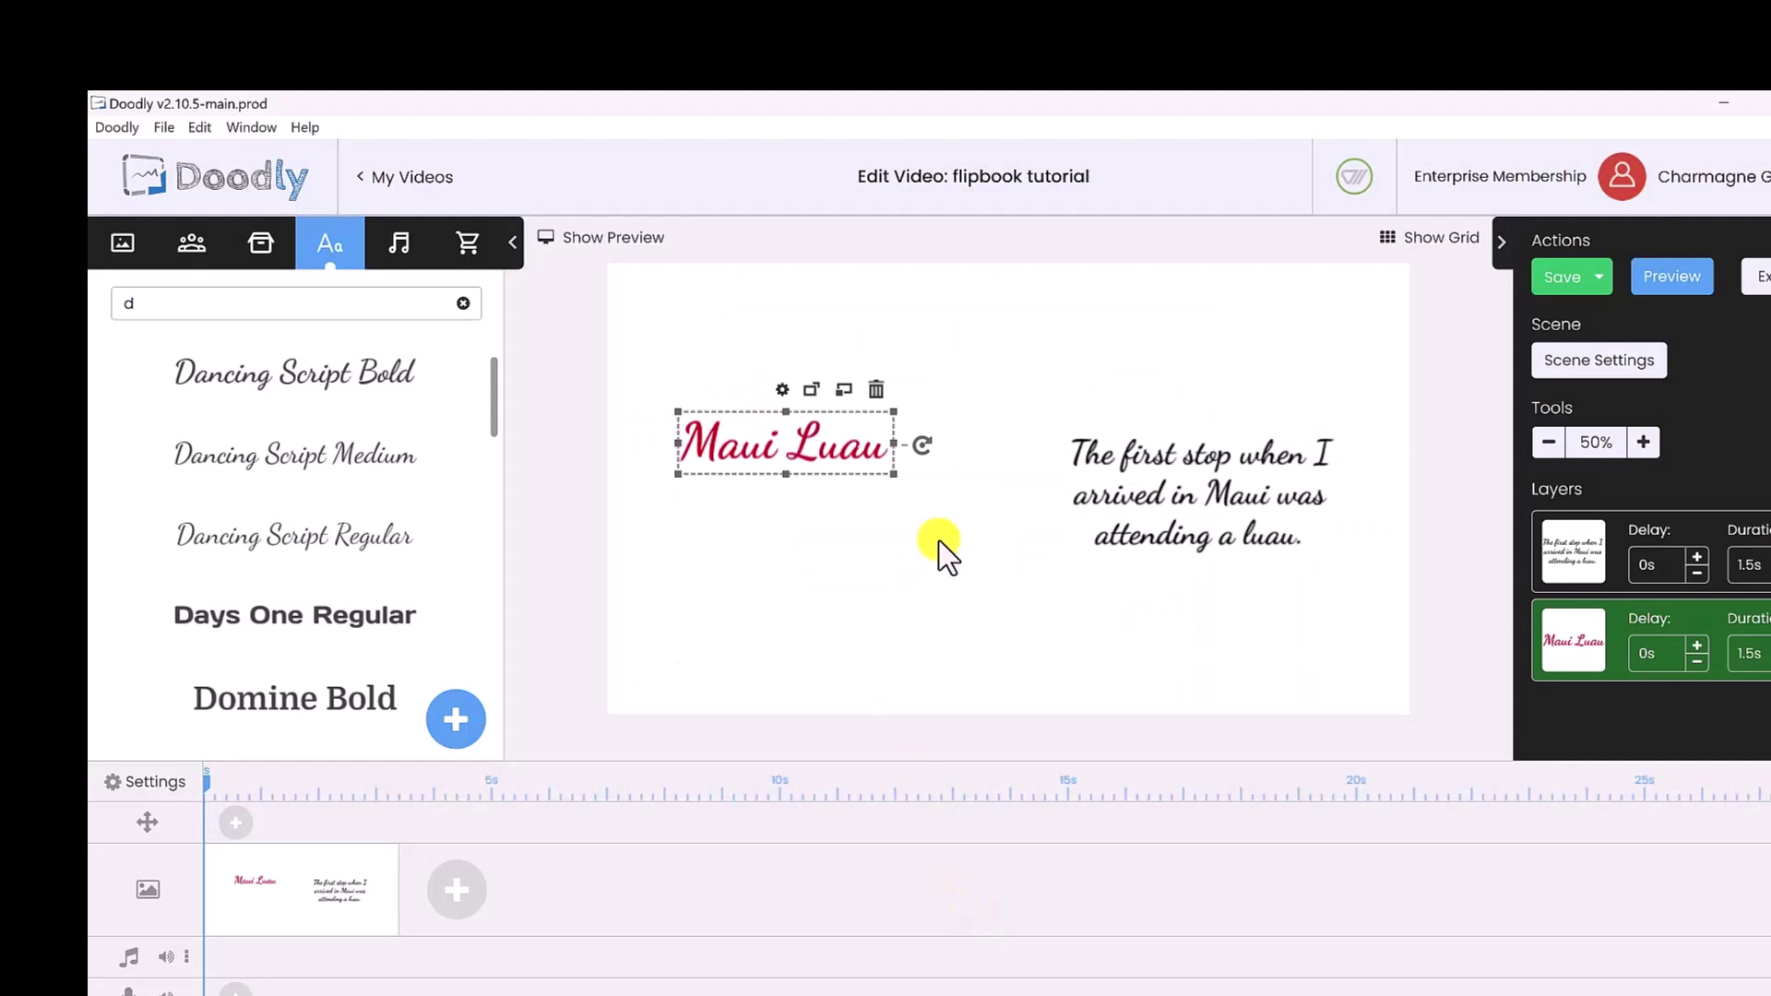
Step: Move the "Maui Luau" title above the luau sentence and shift both texts so they are centered with a gap between them
left_click_drag(881, 448, 1185, 385)
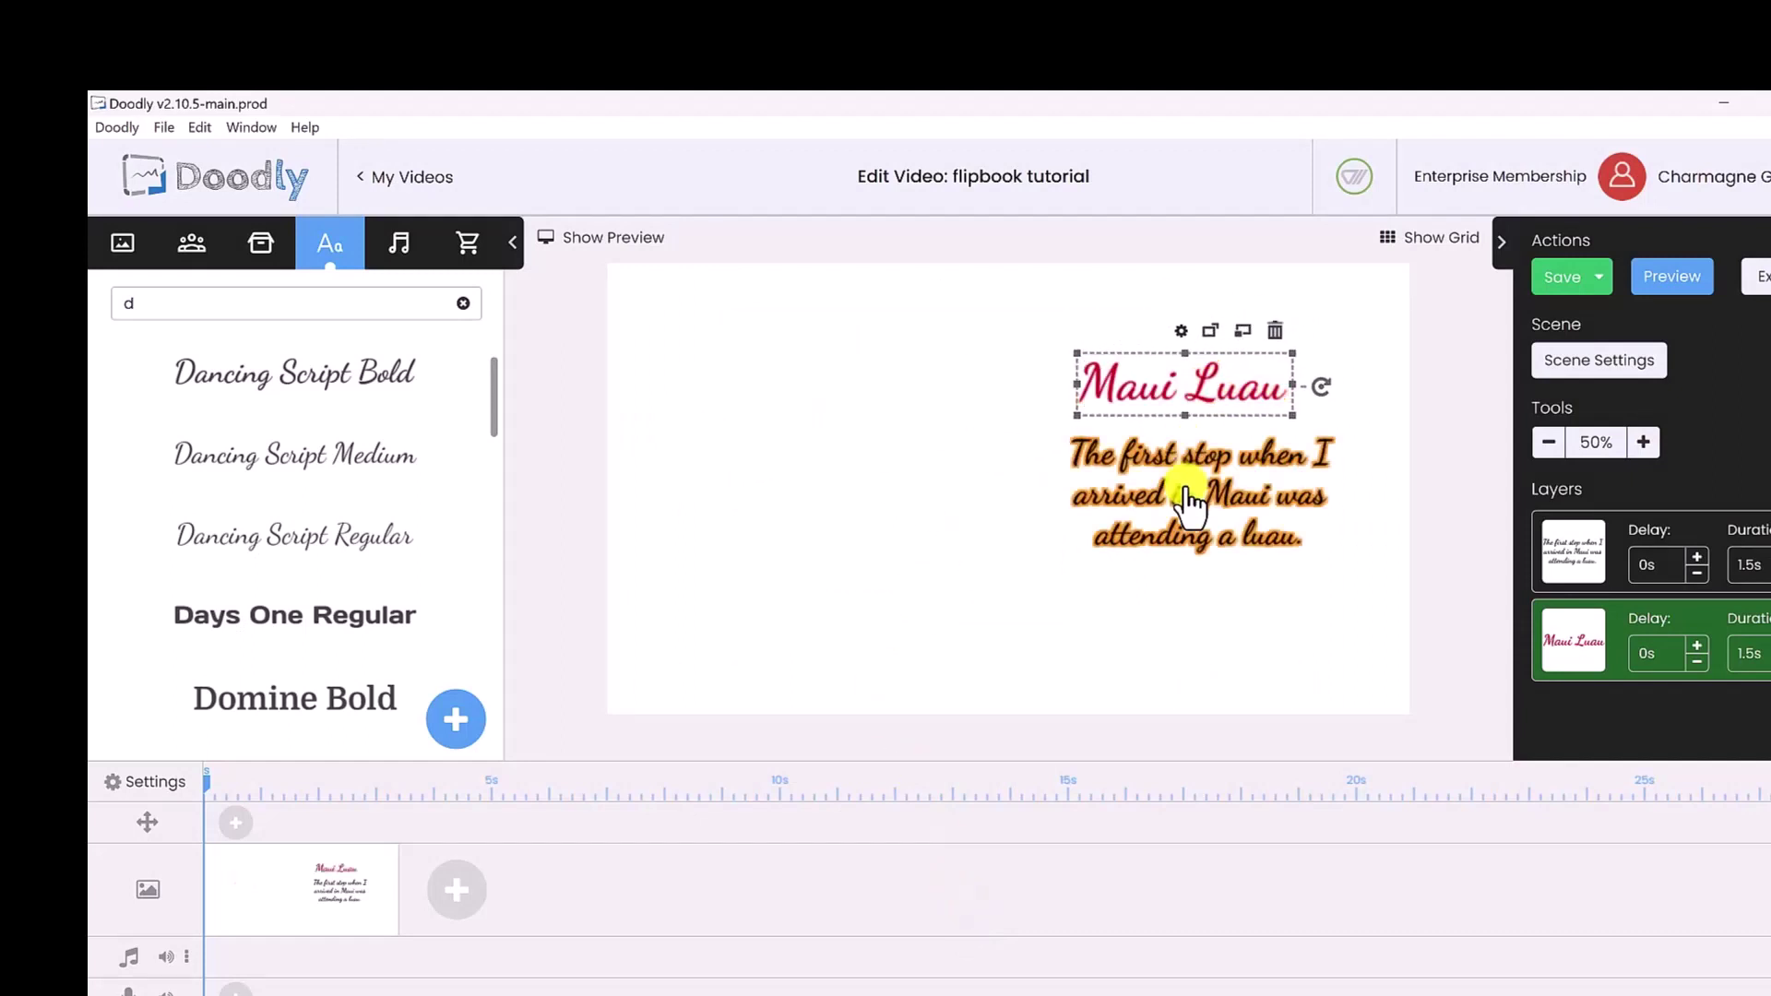
mouse_move(1188, 500)
left_mouse_down()
mouse_move(1169, 521)
mouse_move(1164, 498)
left_mouse_up()
left_click(1040, 415)
left_click_drag(1154, 396, 1165, 408)
left_click_drag(1186, 502, 1188, 501)
left_click(955, 441)
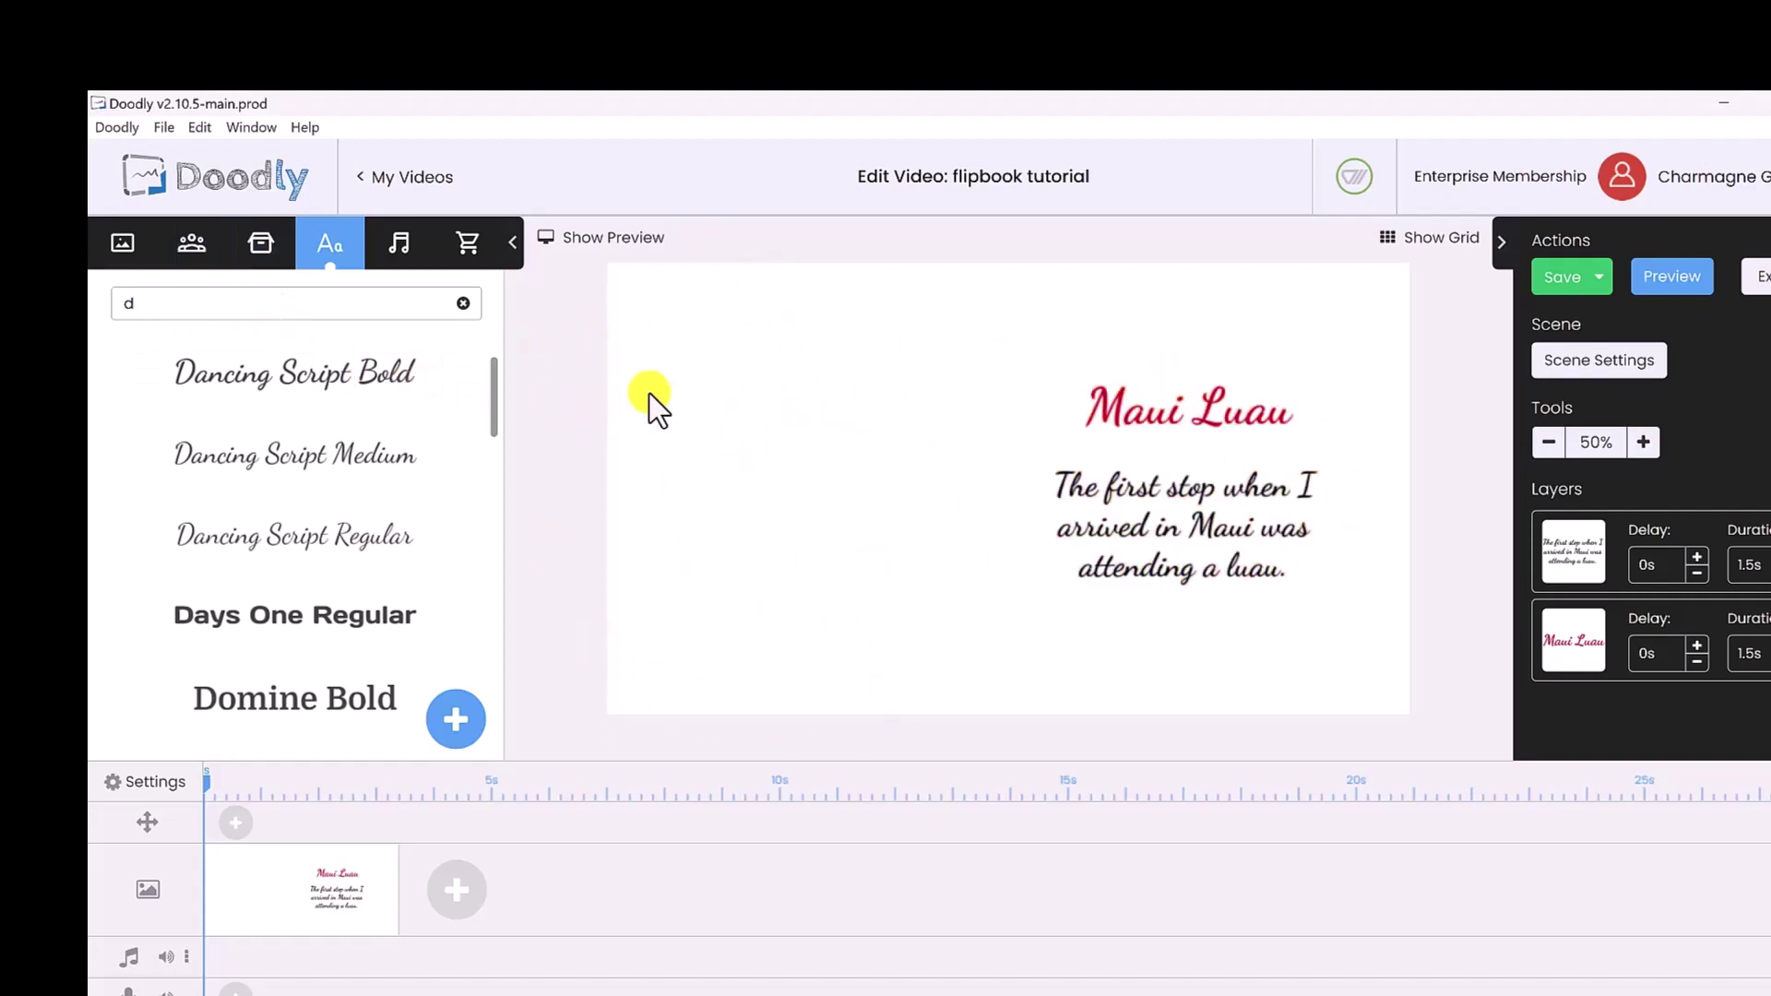
Step: Import the picture "Luau dancer_redone" from the luau pictures folder as a new prop, keeping its file name as title
left_click(259, 245)
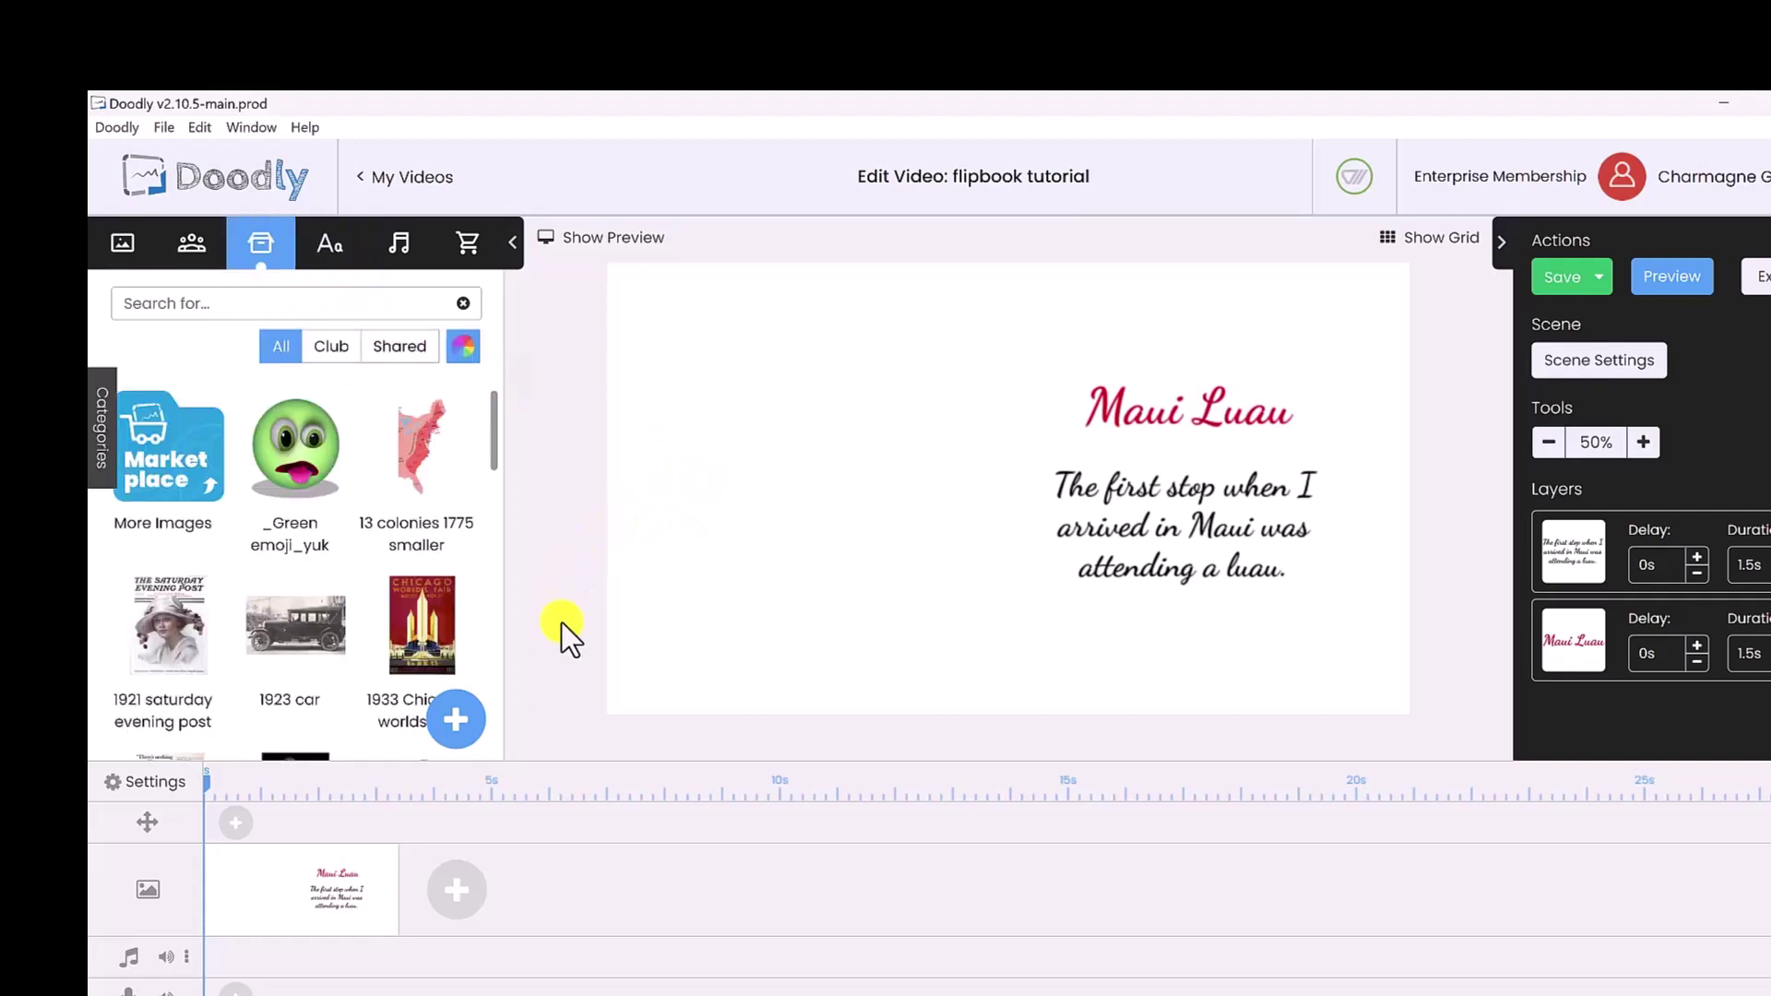
left_click(459, 721)
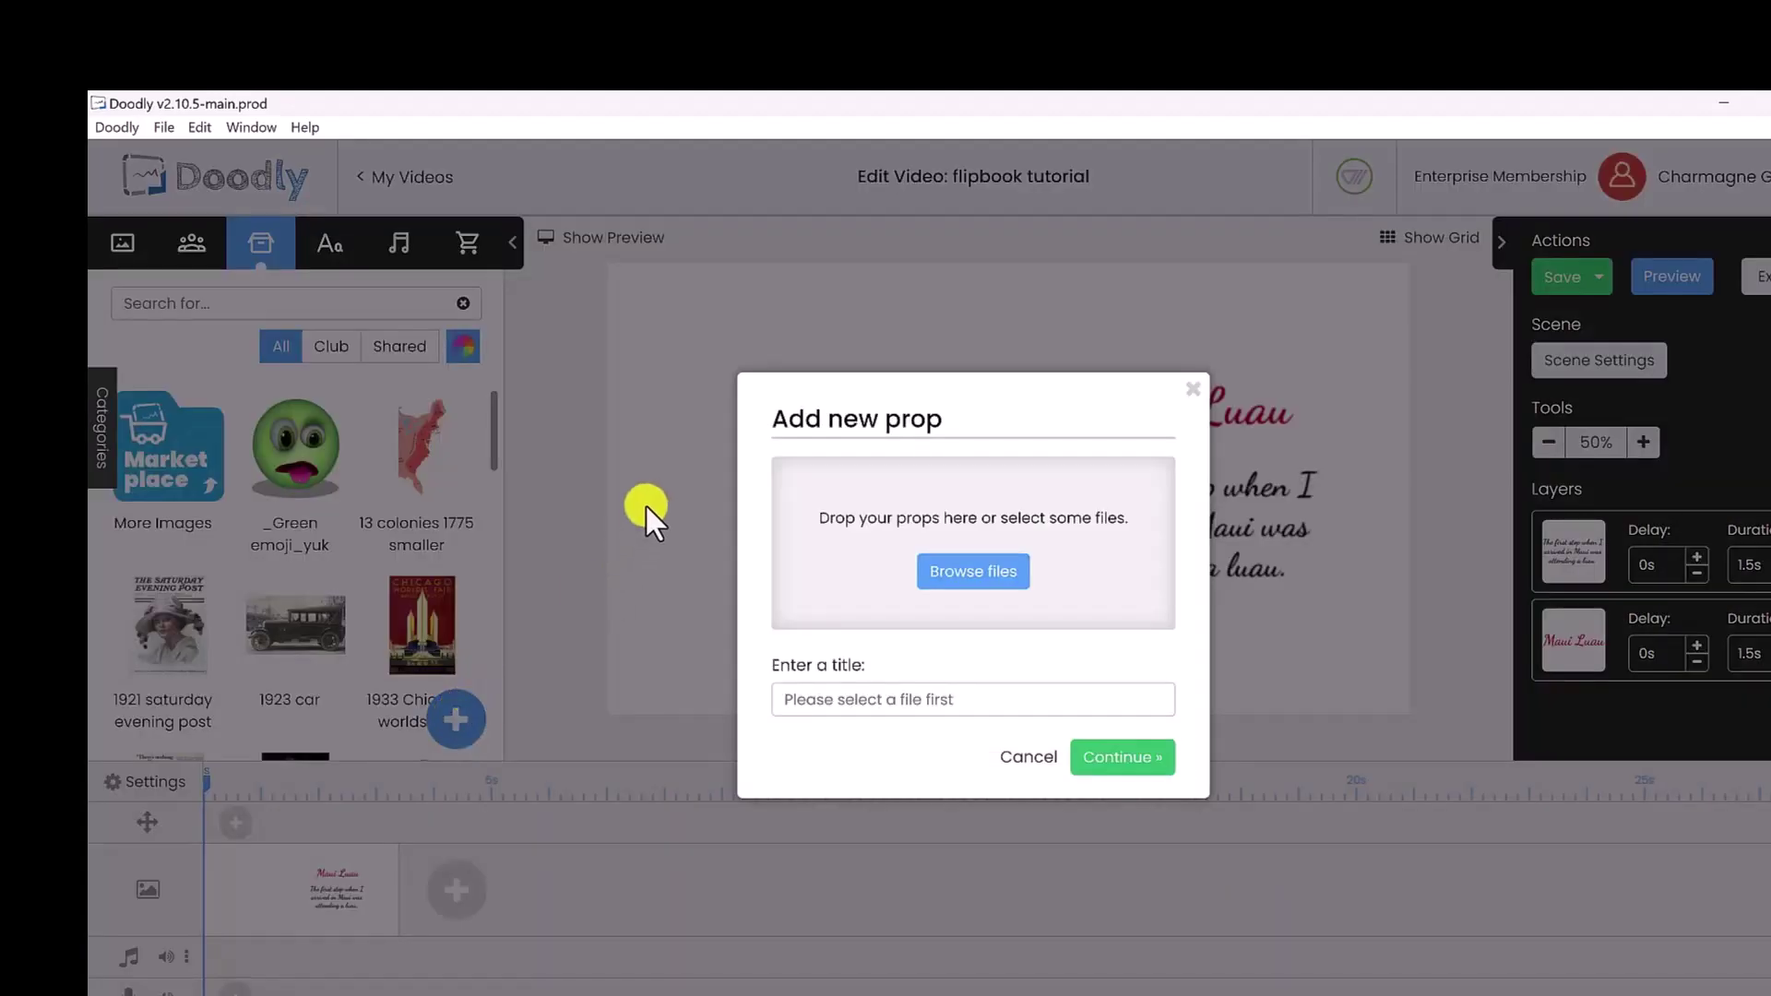
left_click(970, 574)
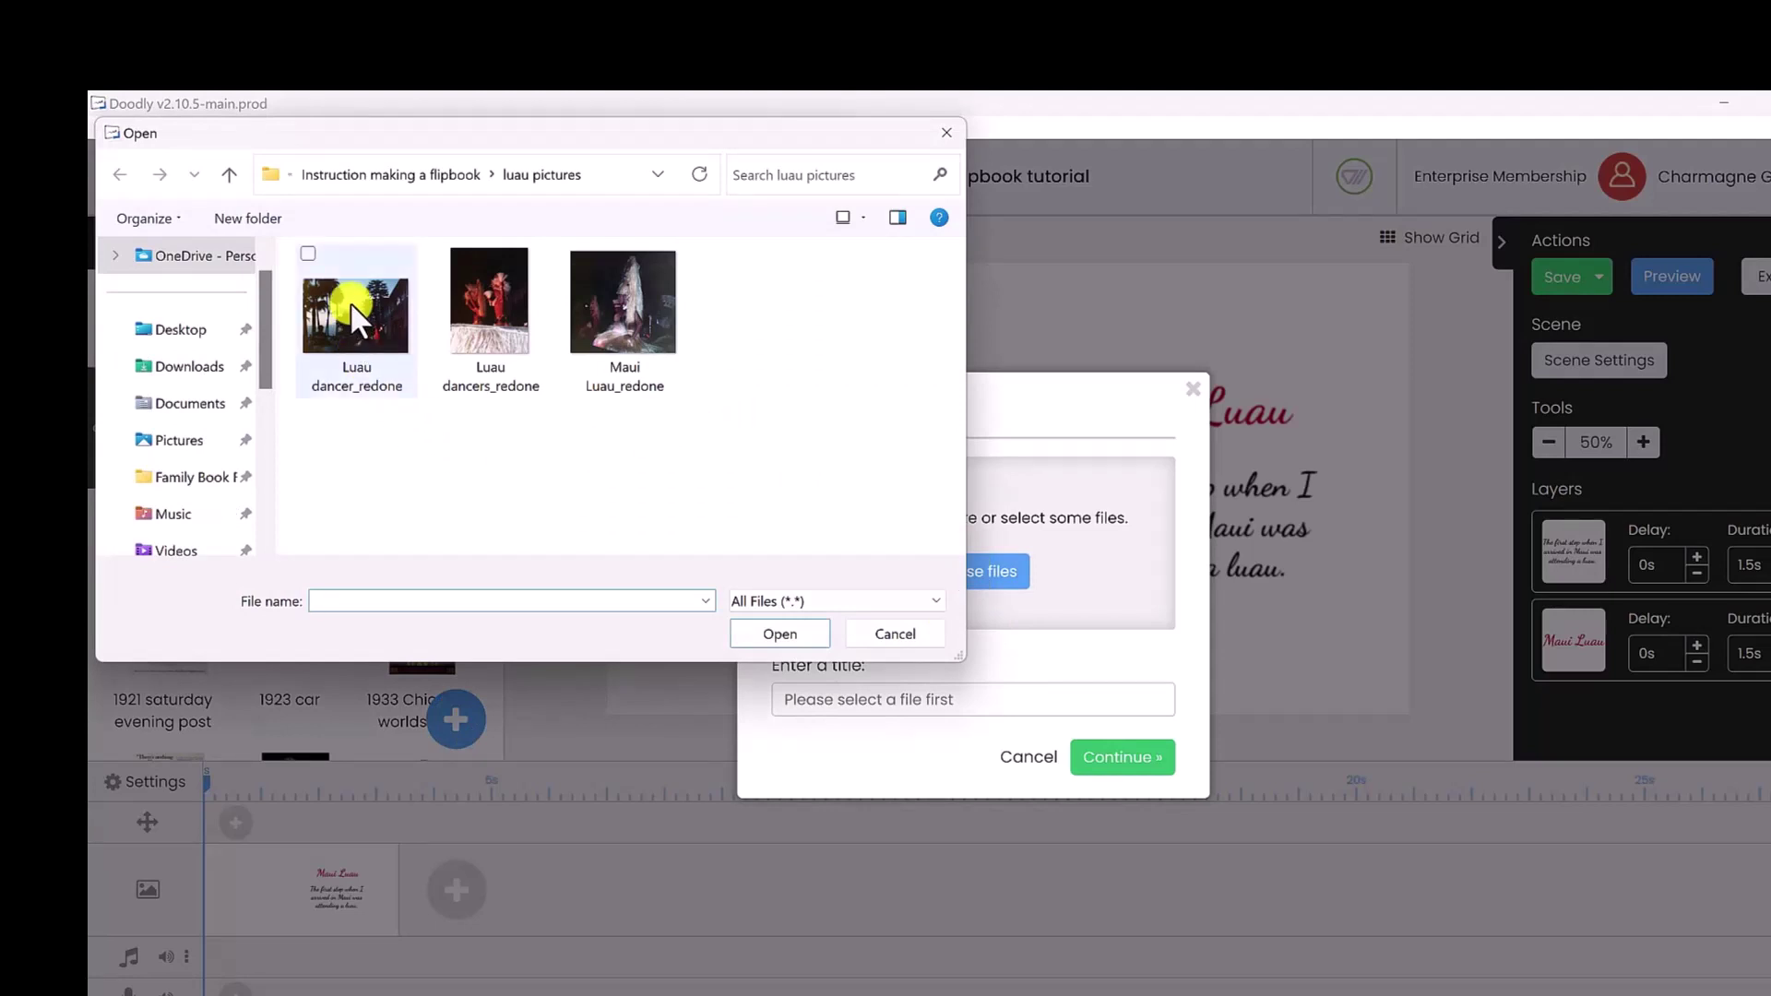
left_click(355, 310)
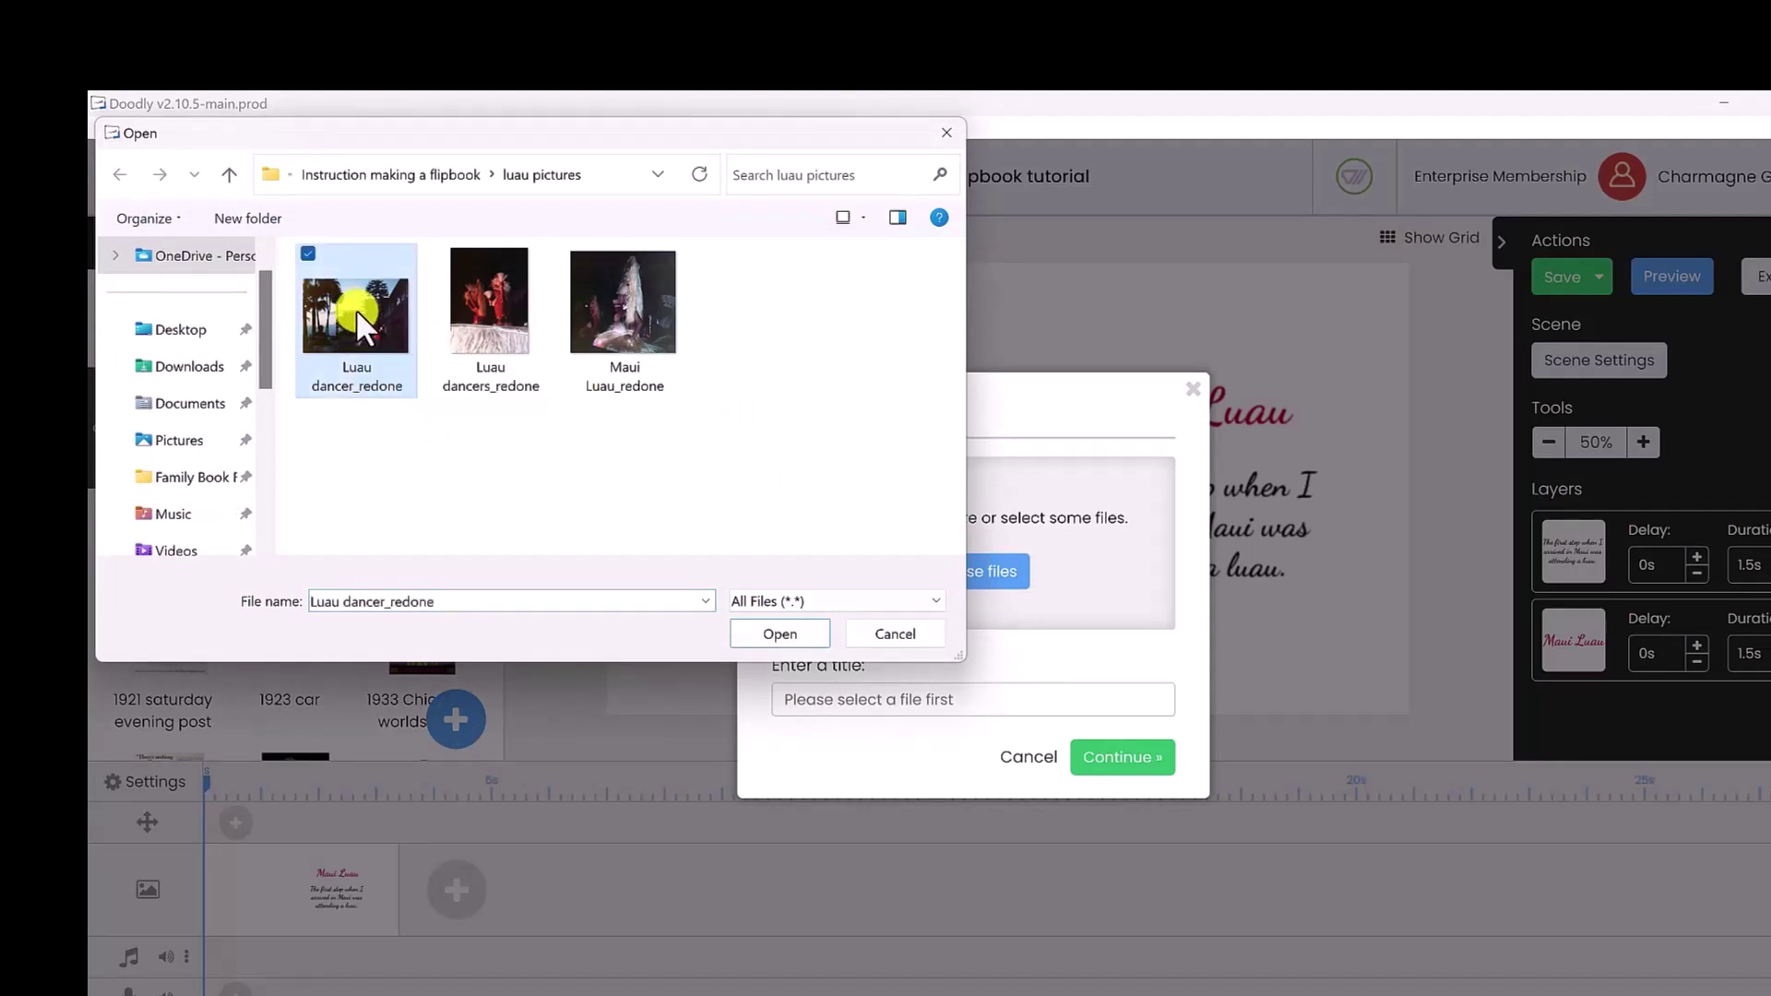
left_click(781, 635)
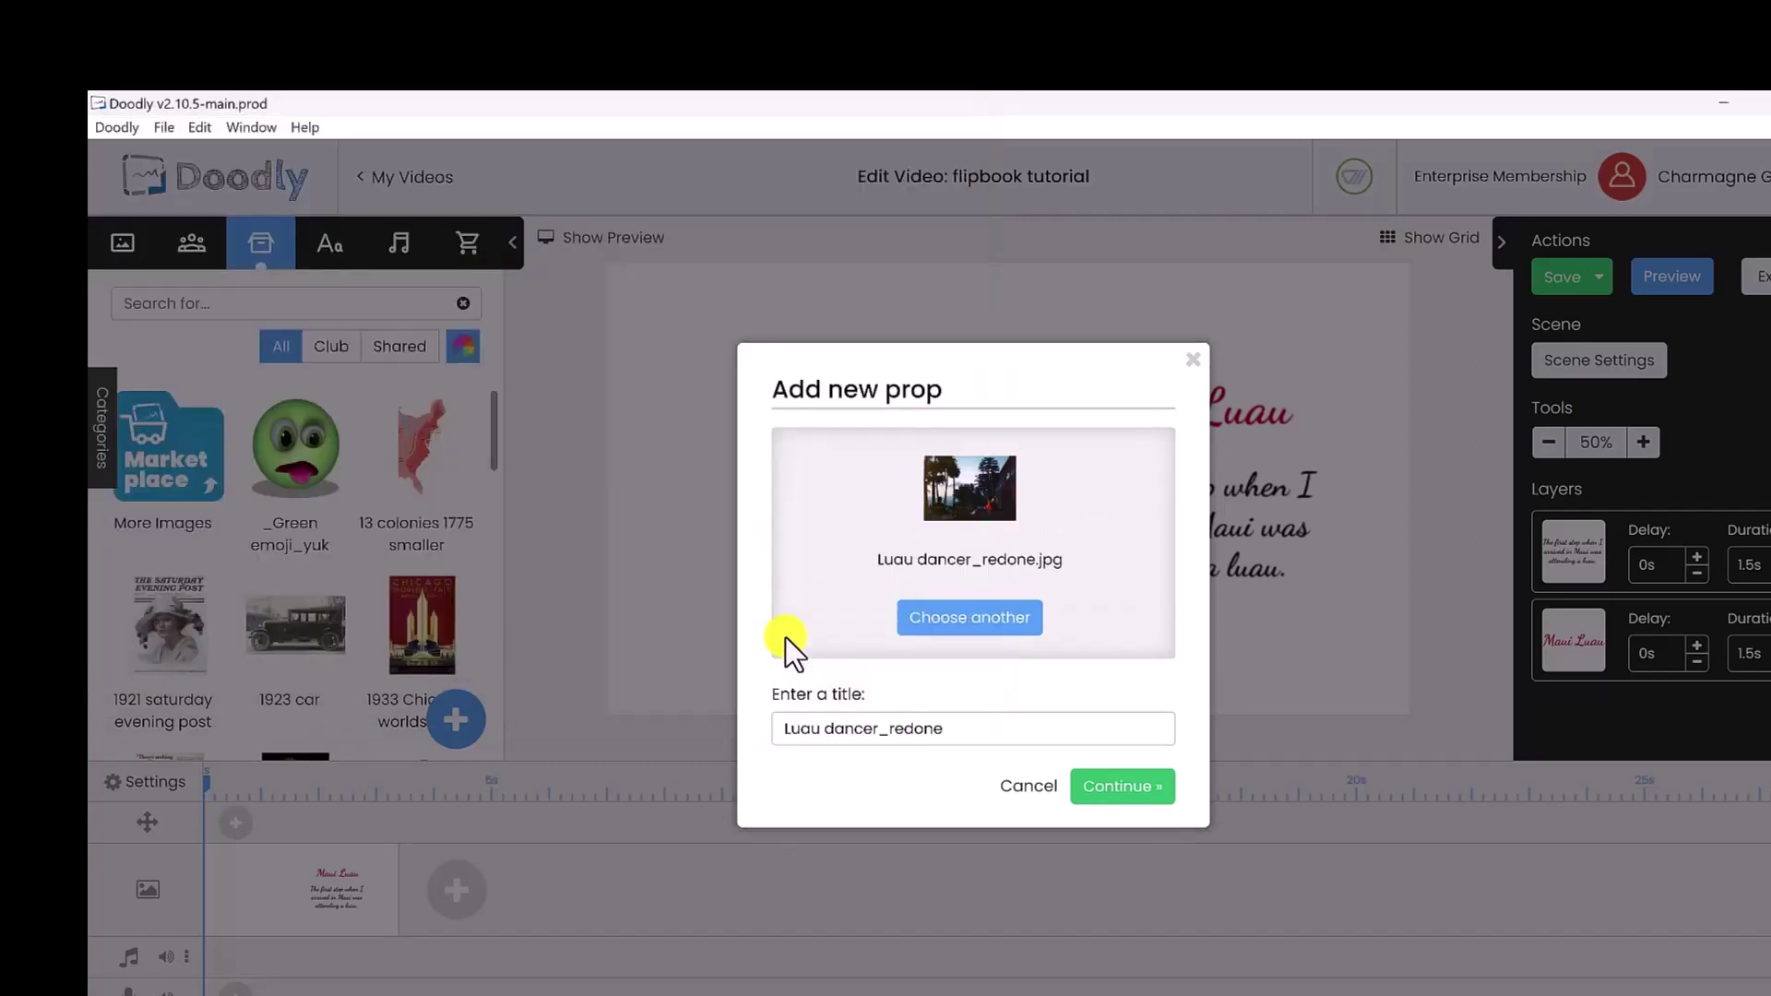
left_click(1120, 791)
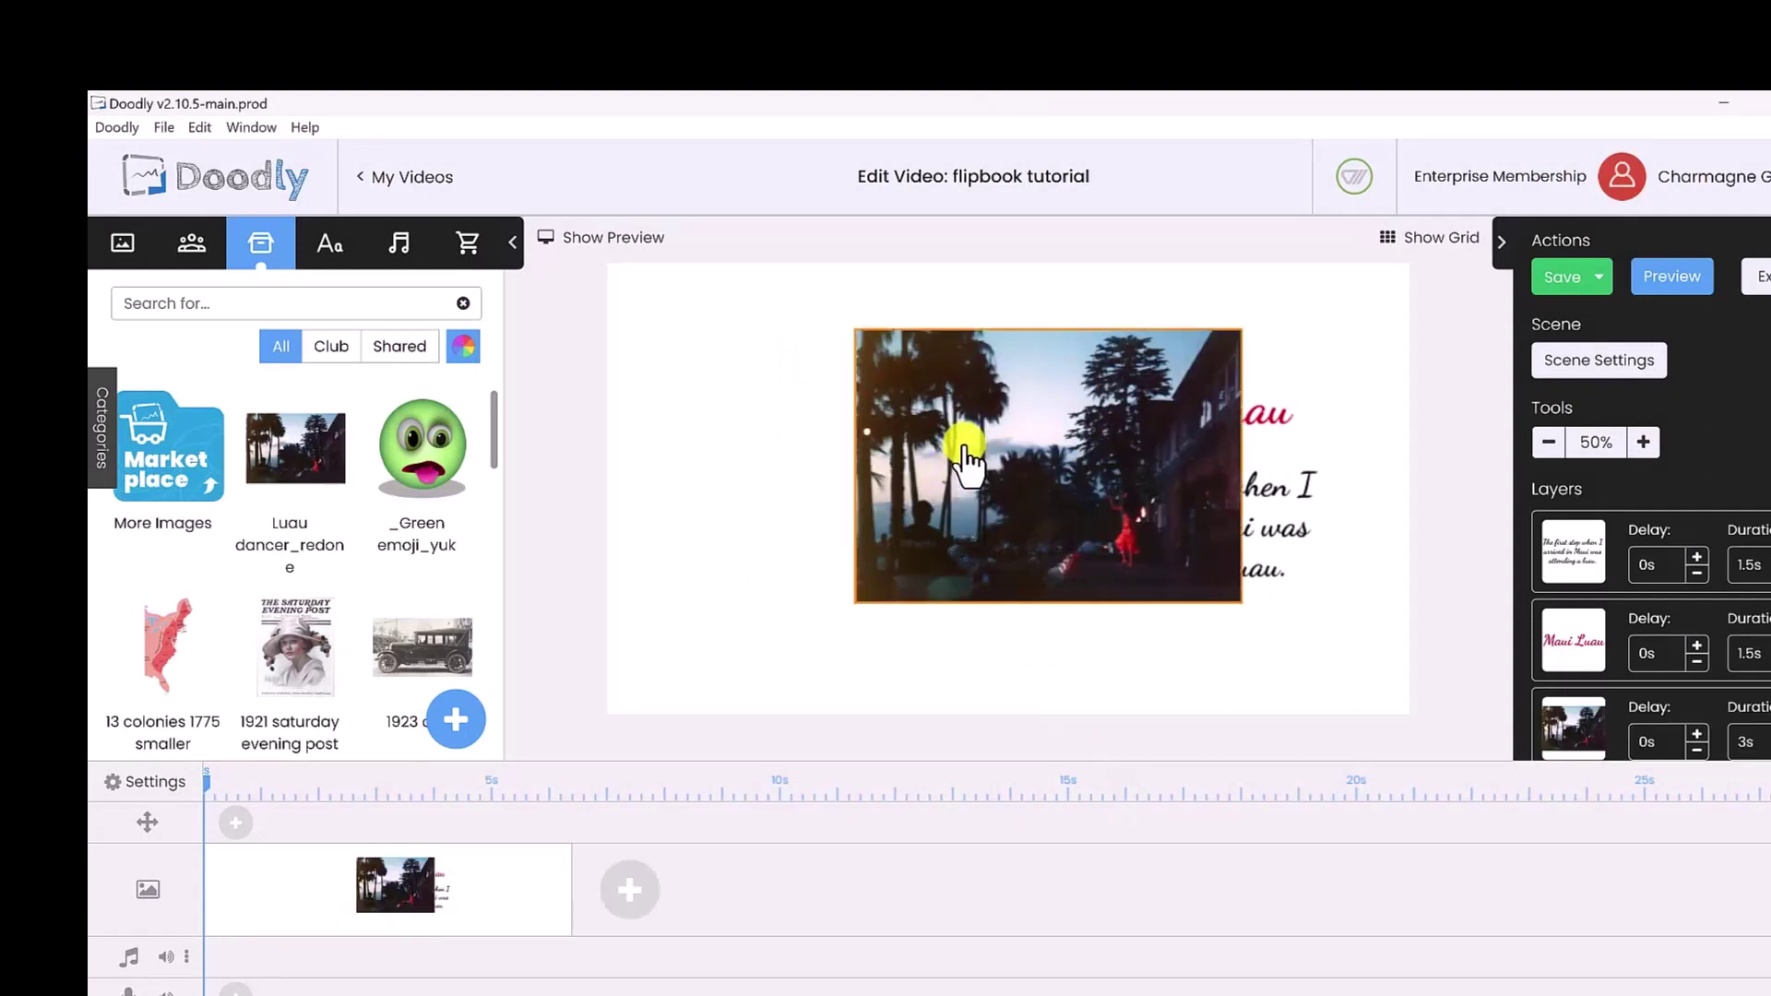
Step: Shrink the luau dancer photo, place it on the left half of the canvas at about X 93, Y 234 px, and preview the video
left_click_drag(959, 457, 740, 455)
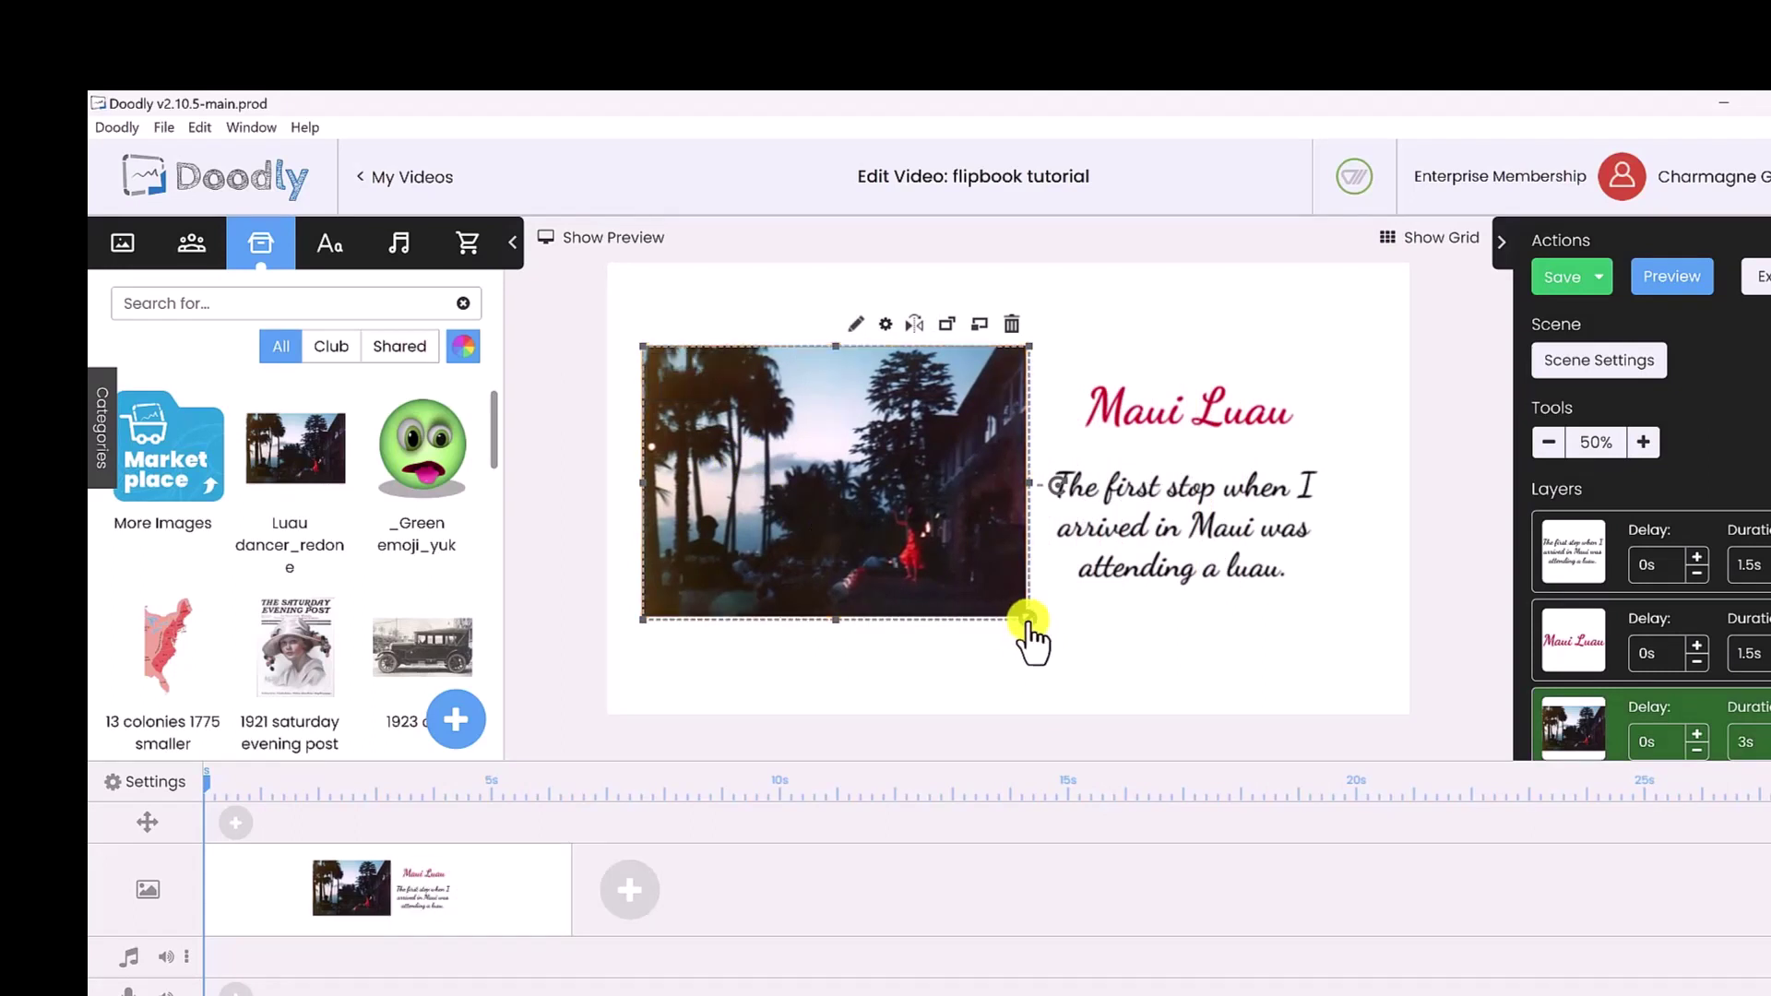
left_click_drag(1028, 618, 980, 587)
left_click_drag(839, 466, 852, 489)
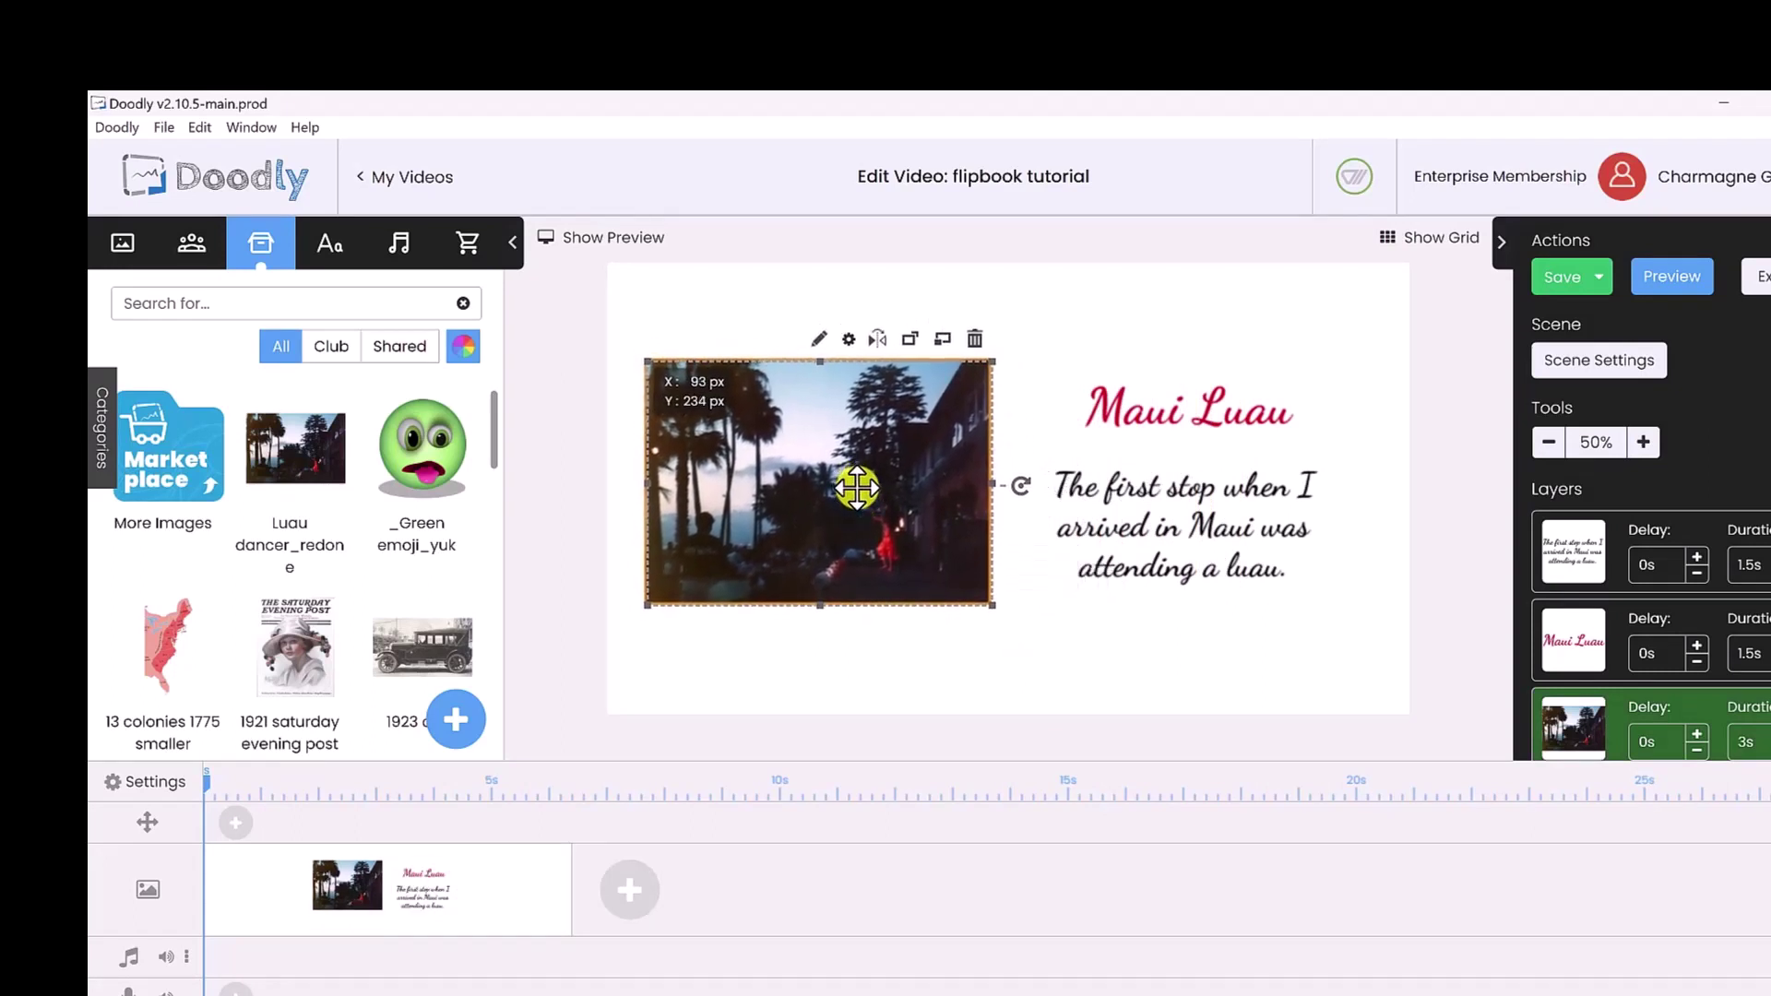
left_click(925, 661)
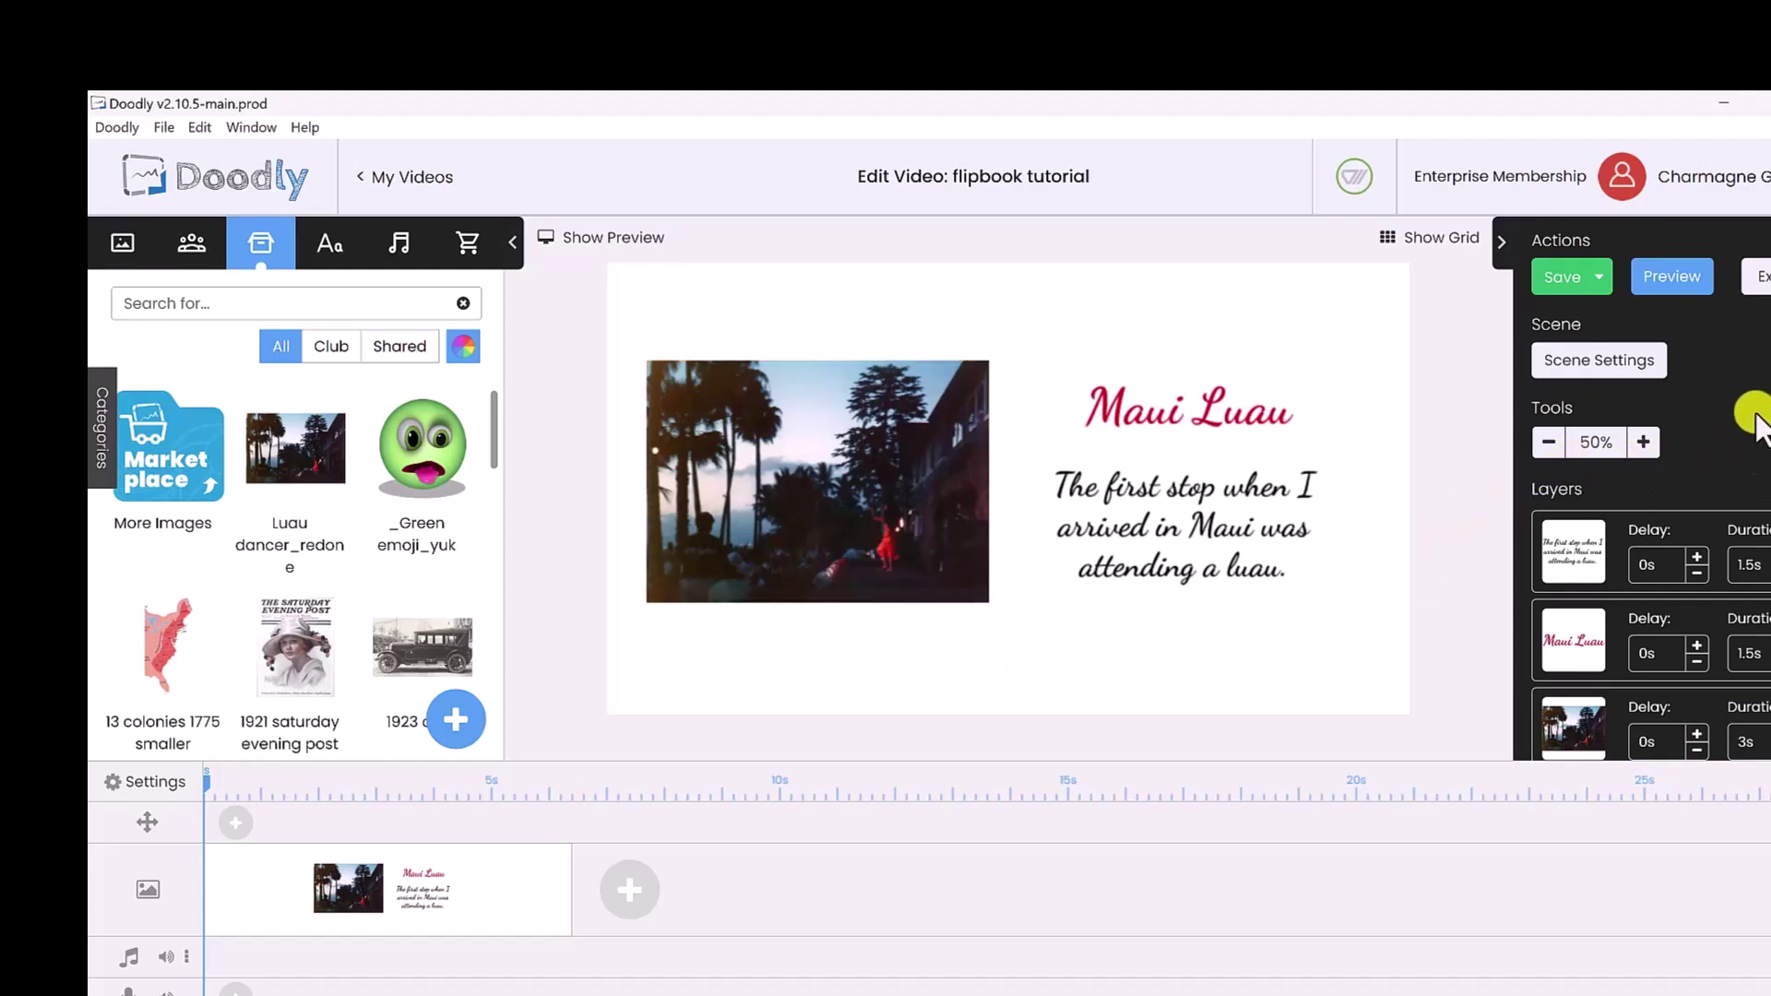
left_click(1672, 279)
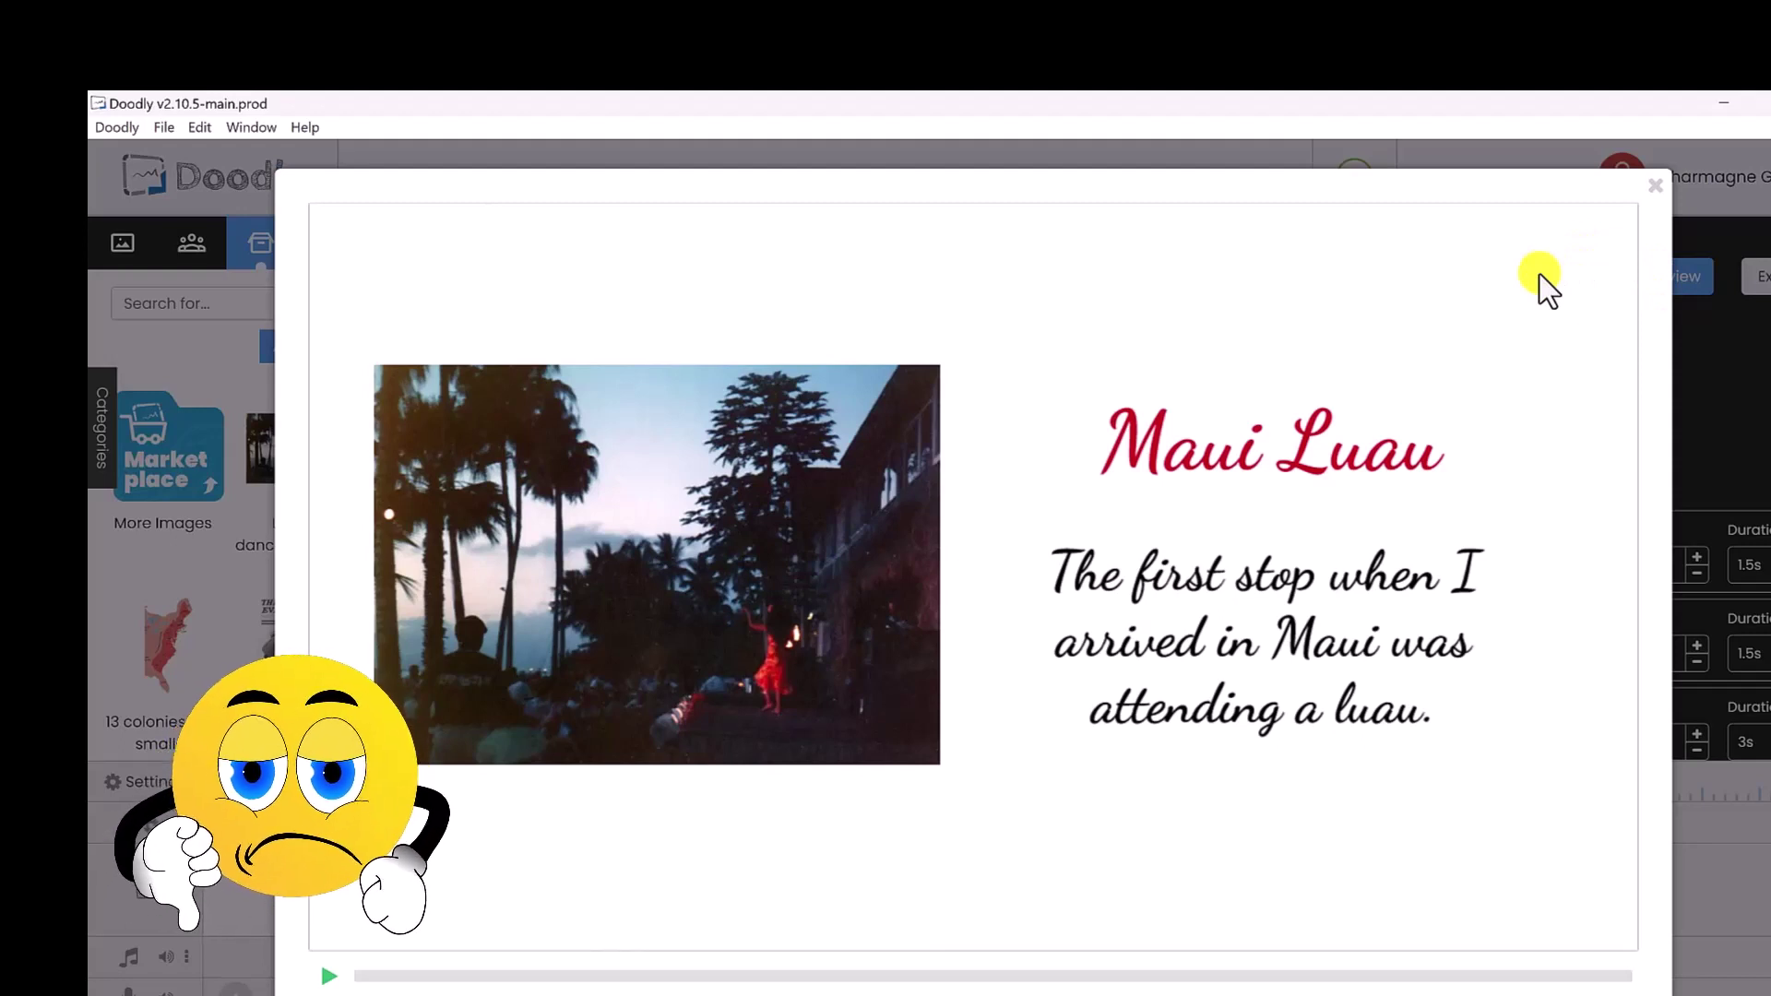
left_click(1658, 194)
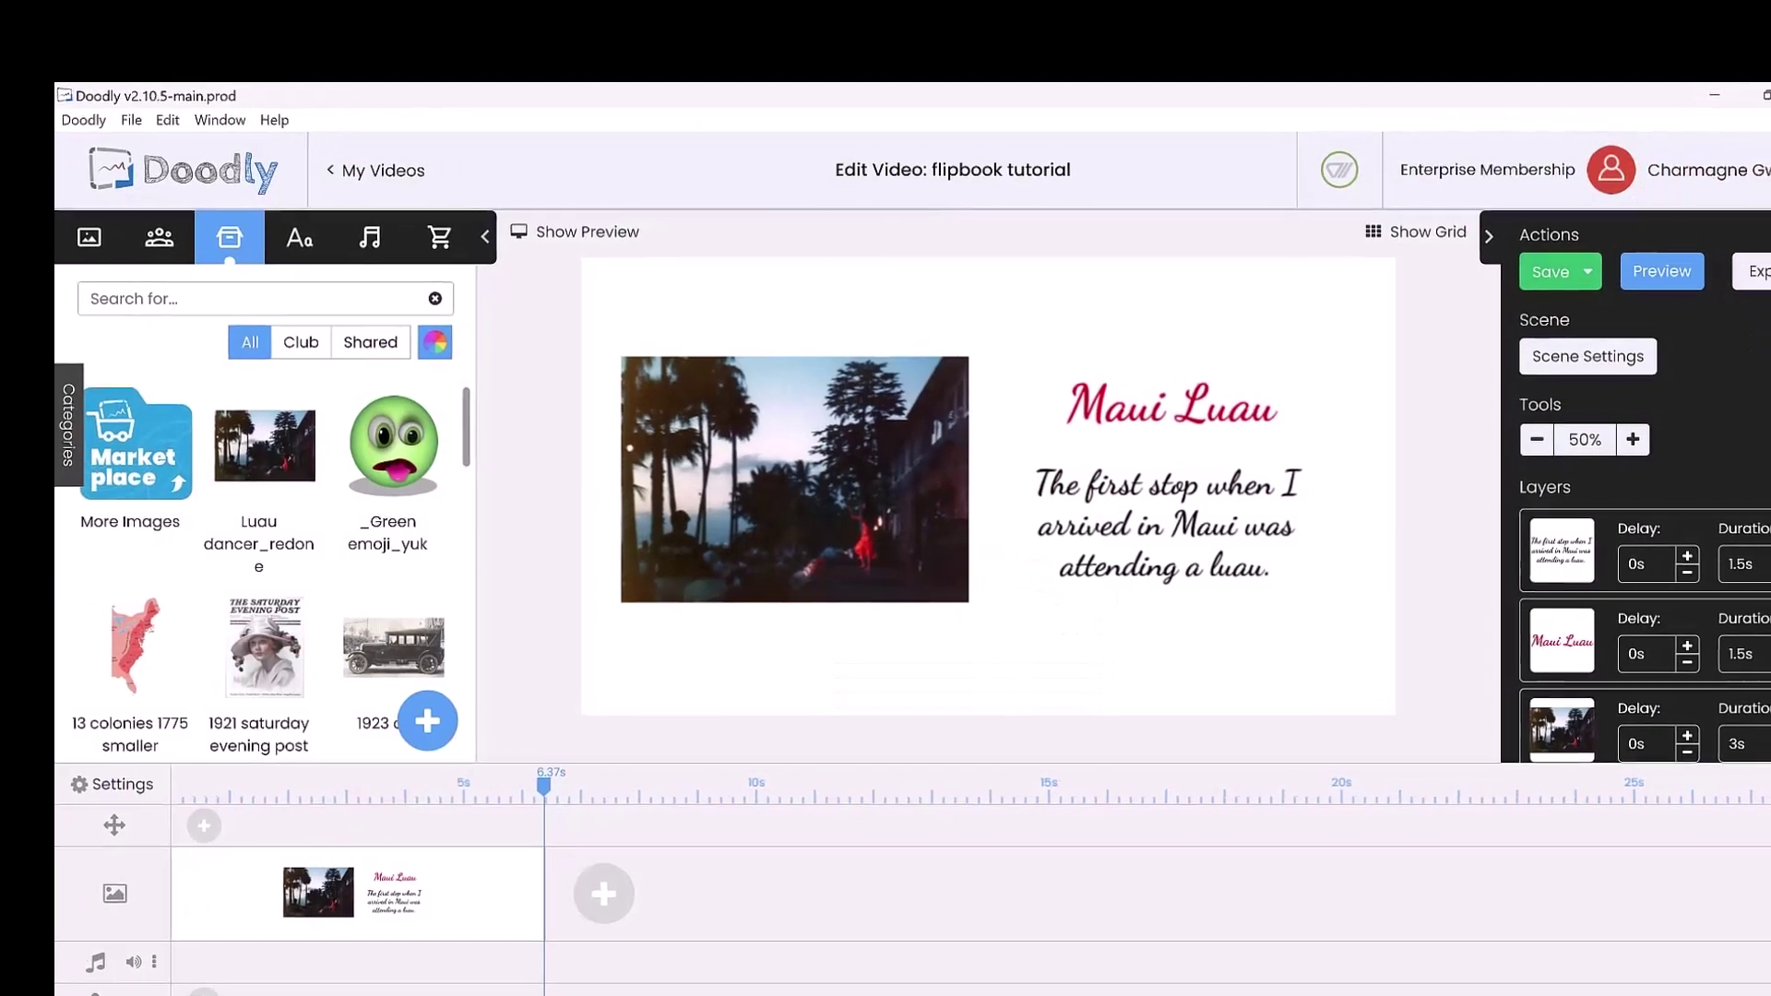
Step: Reorder the layers to photo first, "Maui Luau" title second and luau sentence last, and preview the video
scroll(1703, 691, "down", 2)
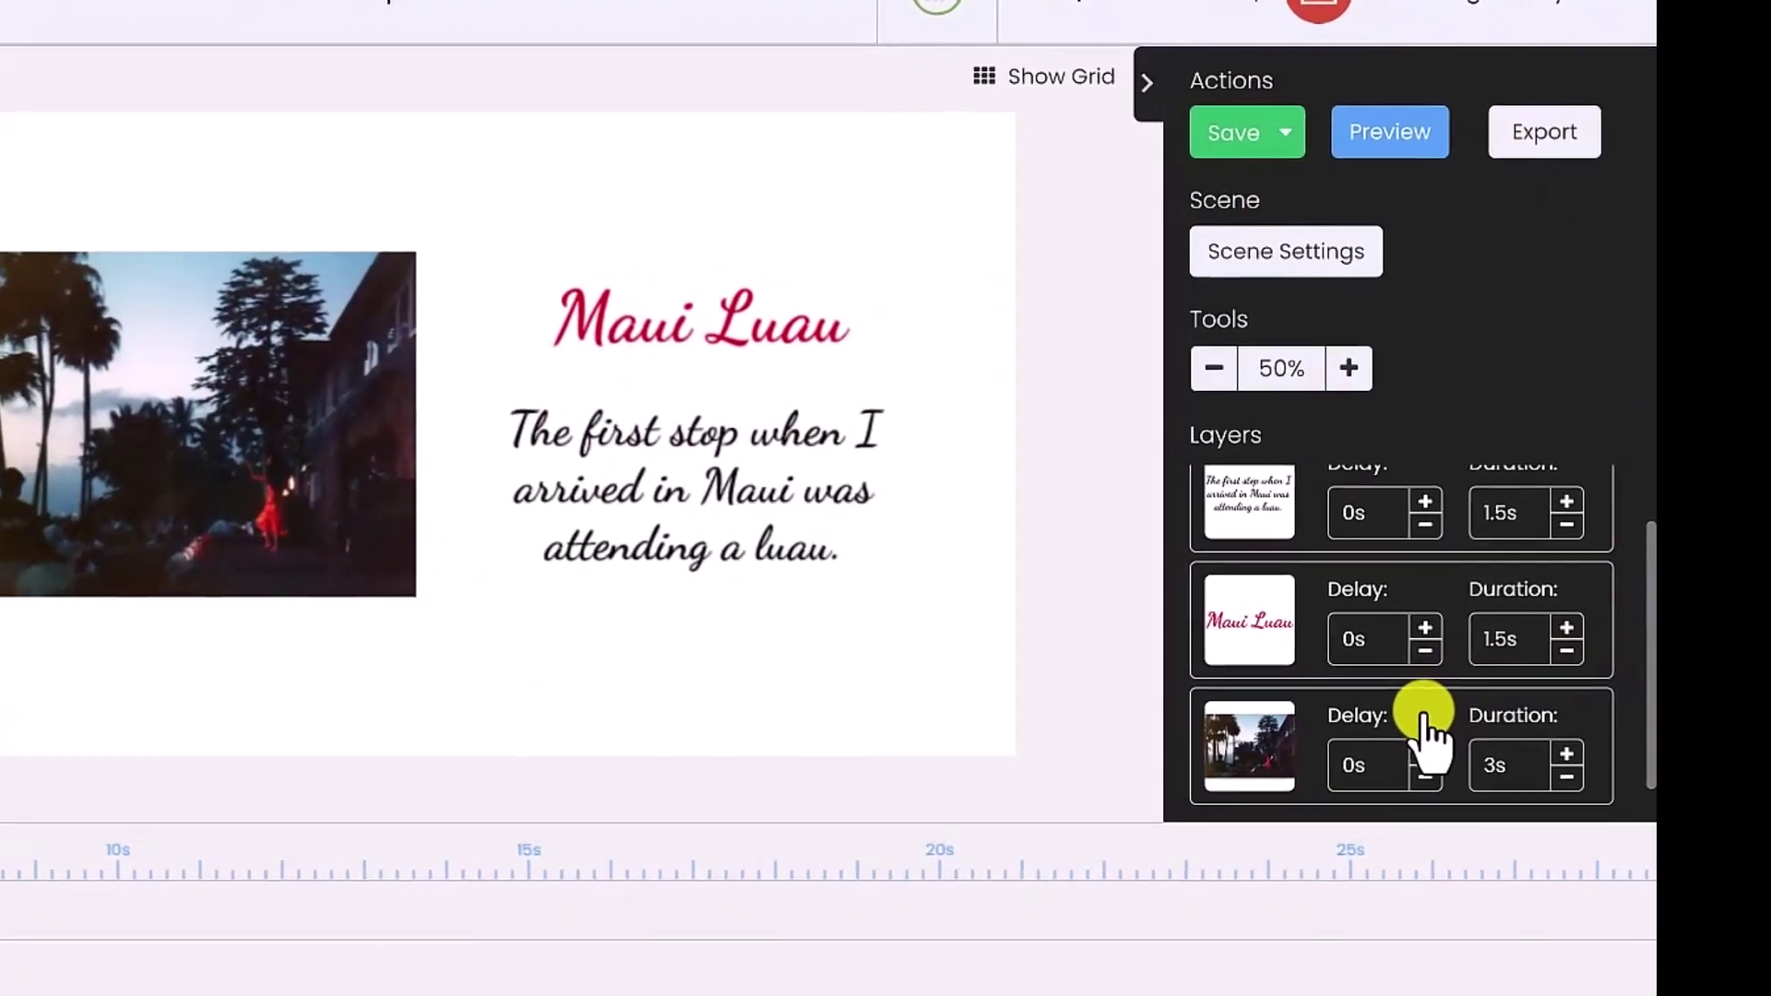
left_click_drag(1383, 729, 1375, 439)
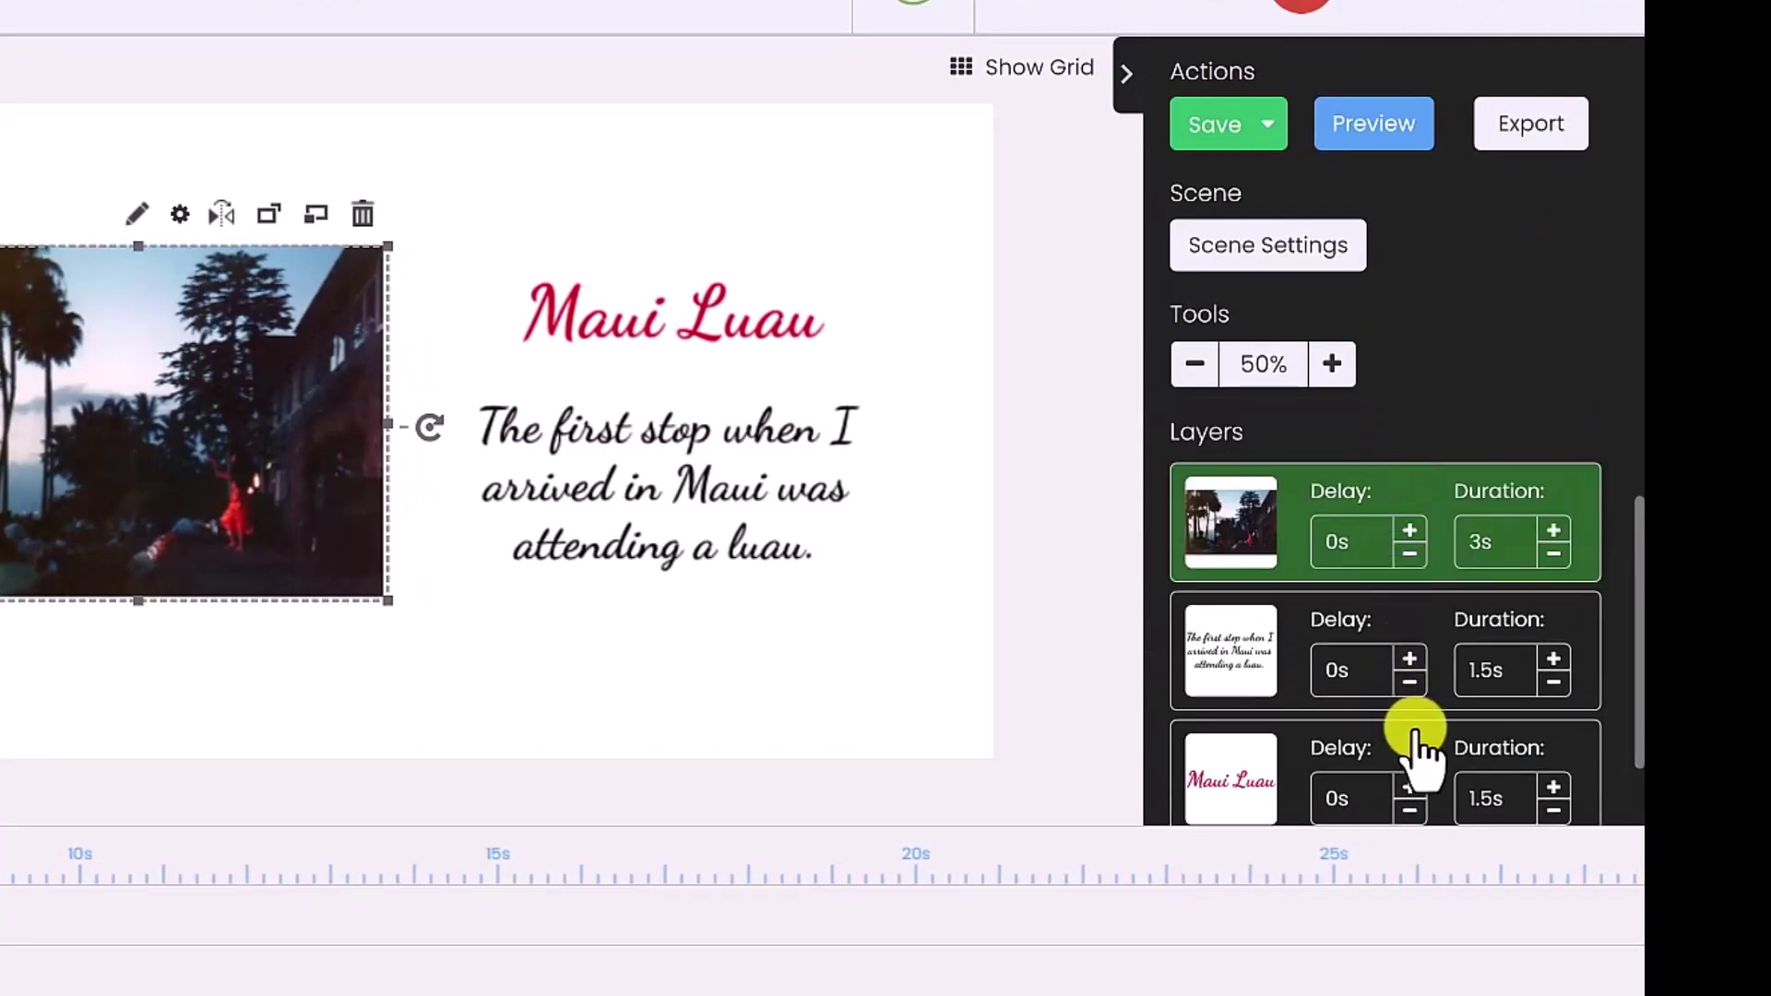
left_click_drag(1412, 743, 1395, 600)
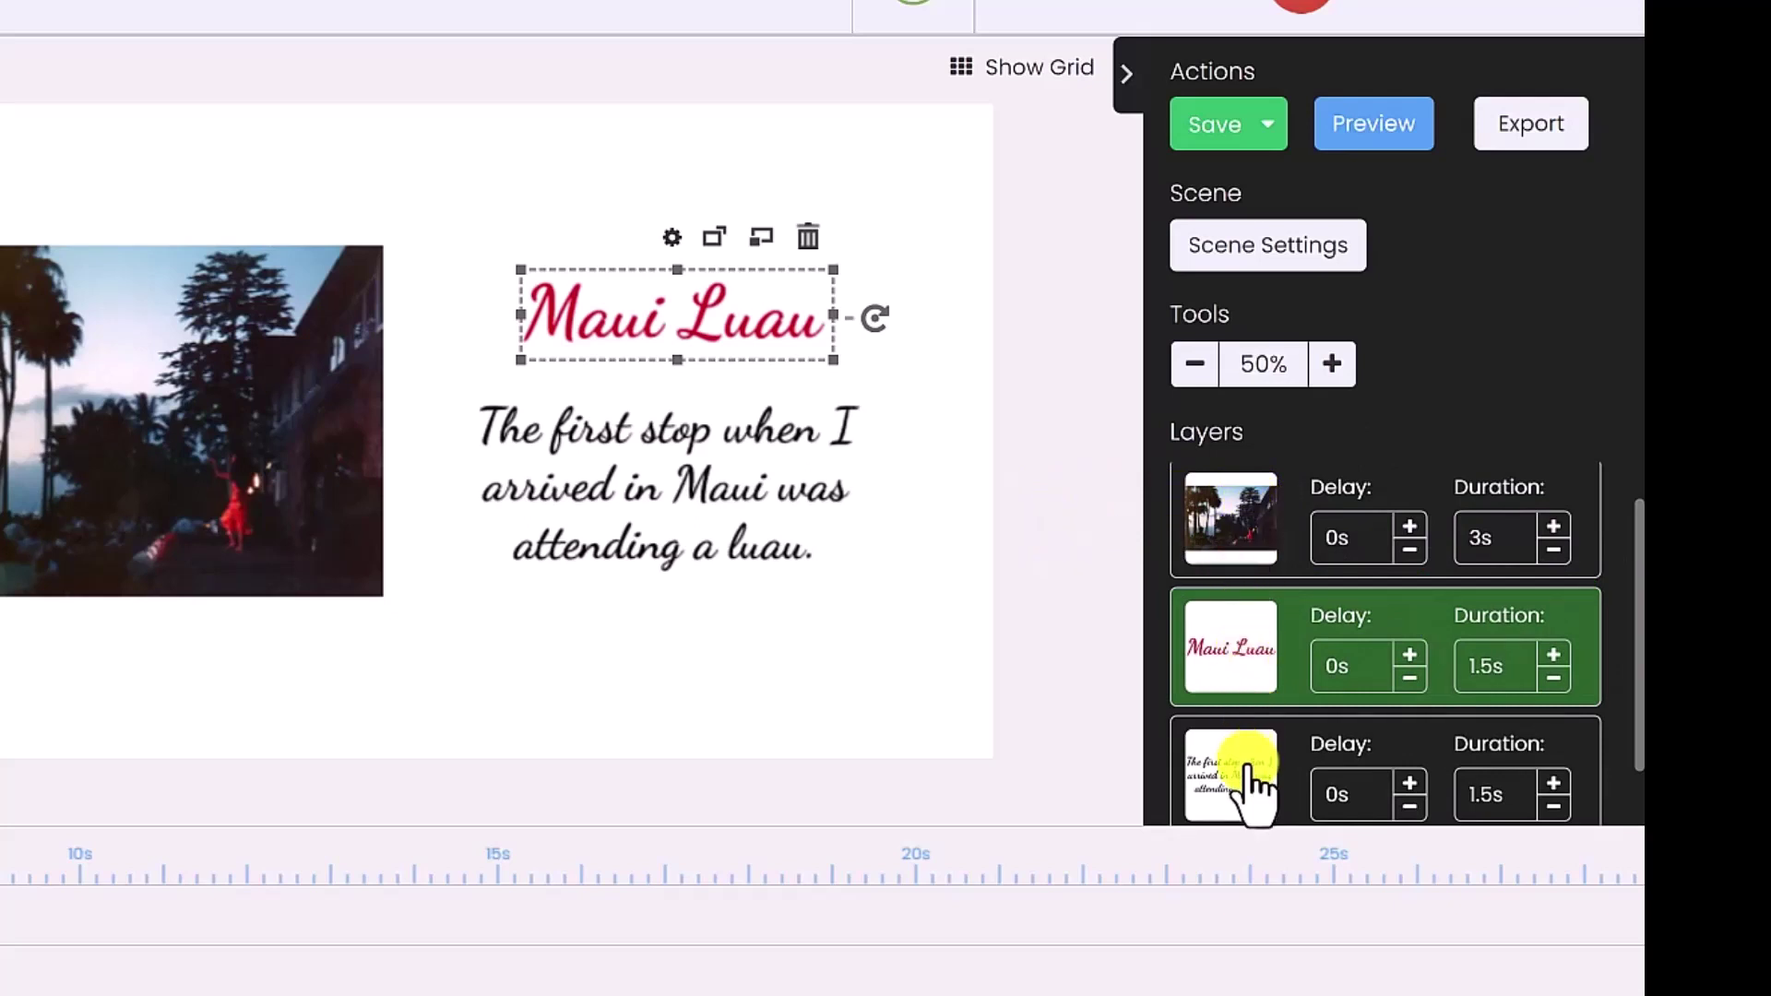
left_click(699, 486)
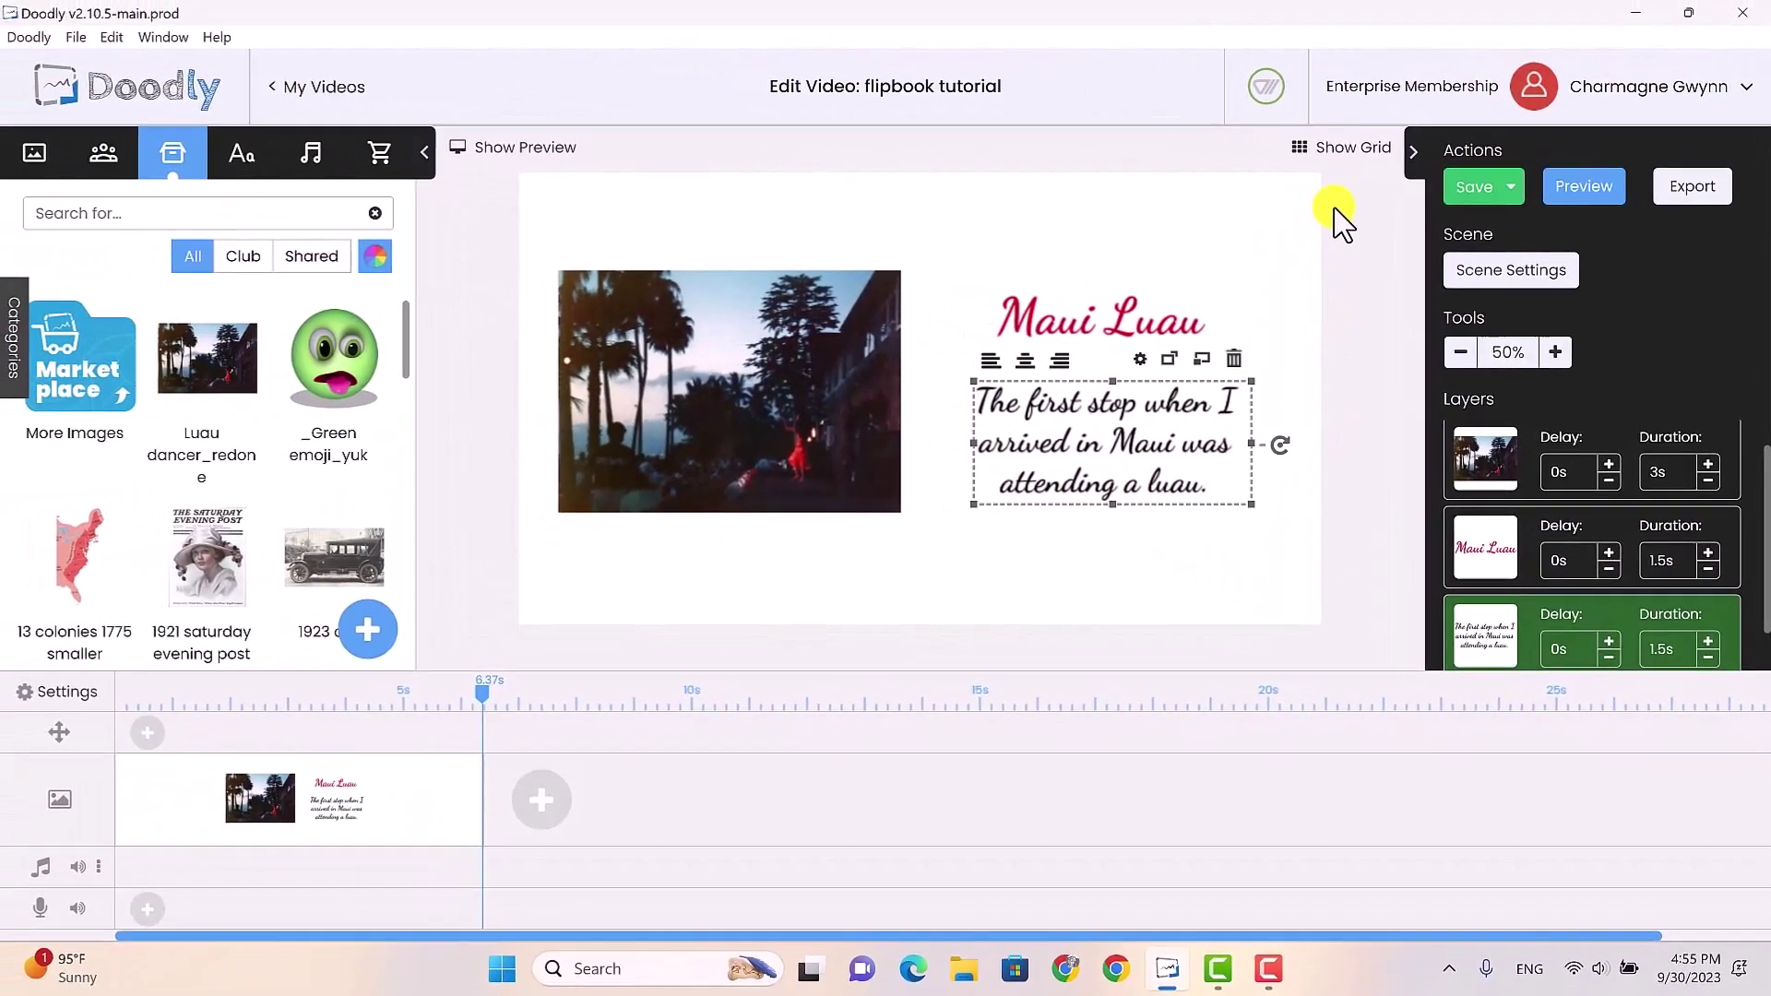
left_click(1581, 189)
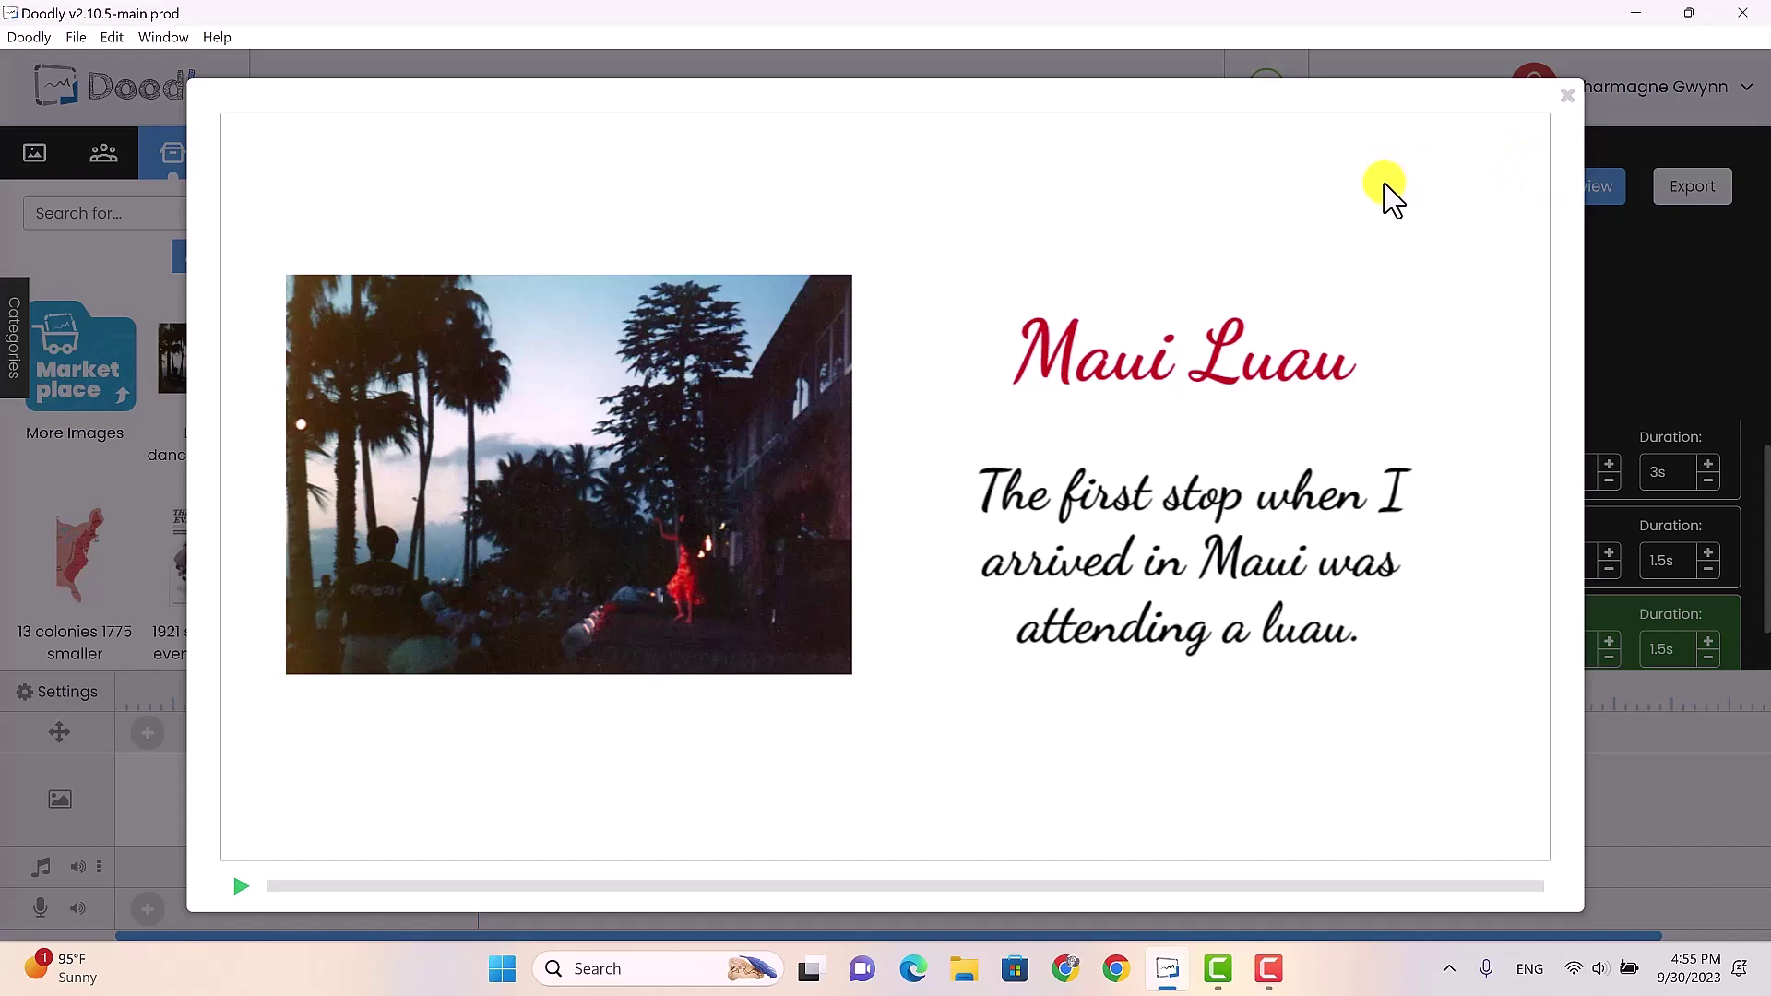
left_click(1570, 92)
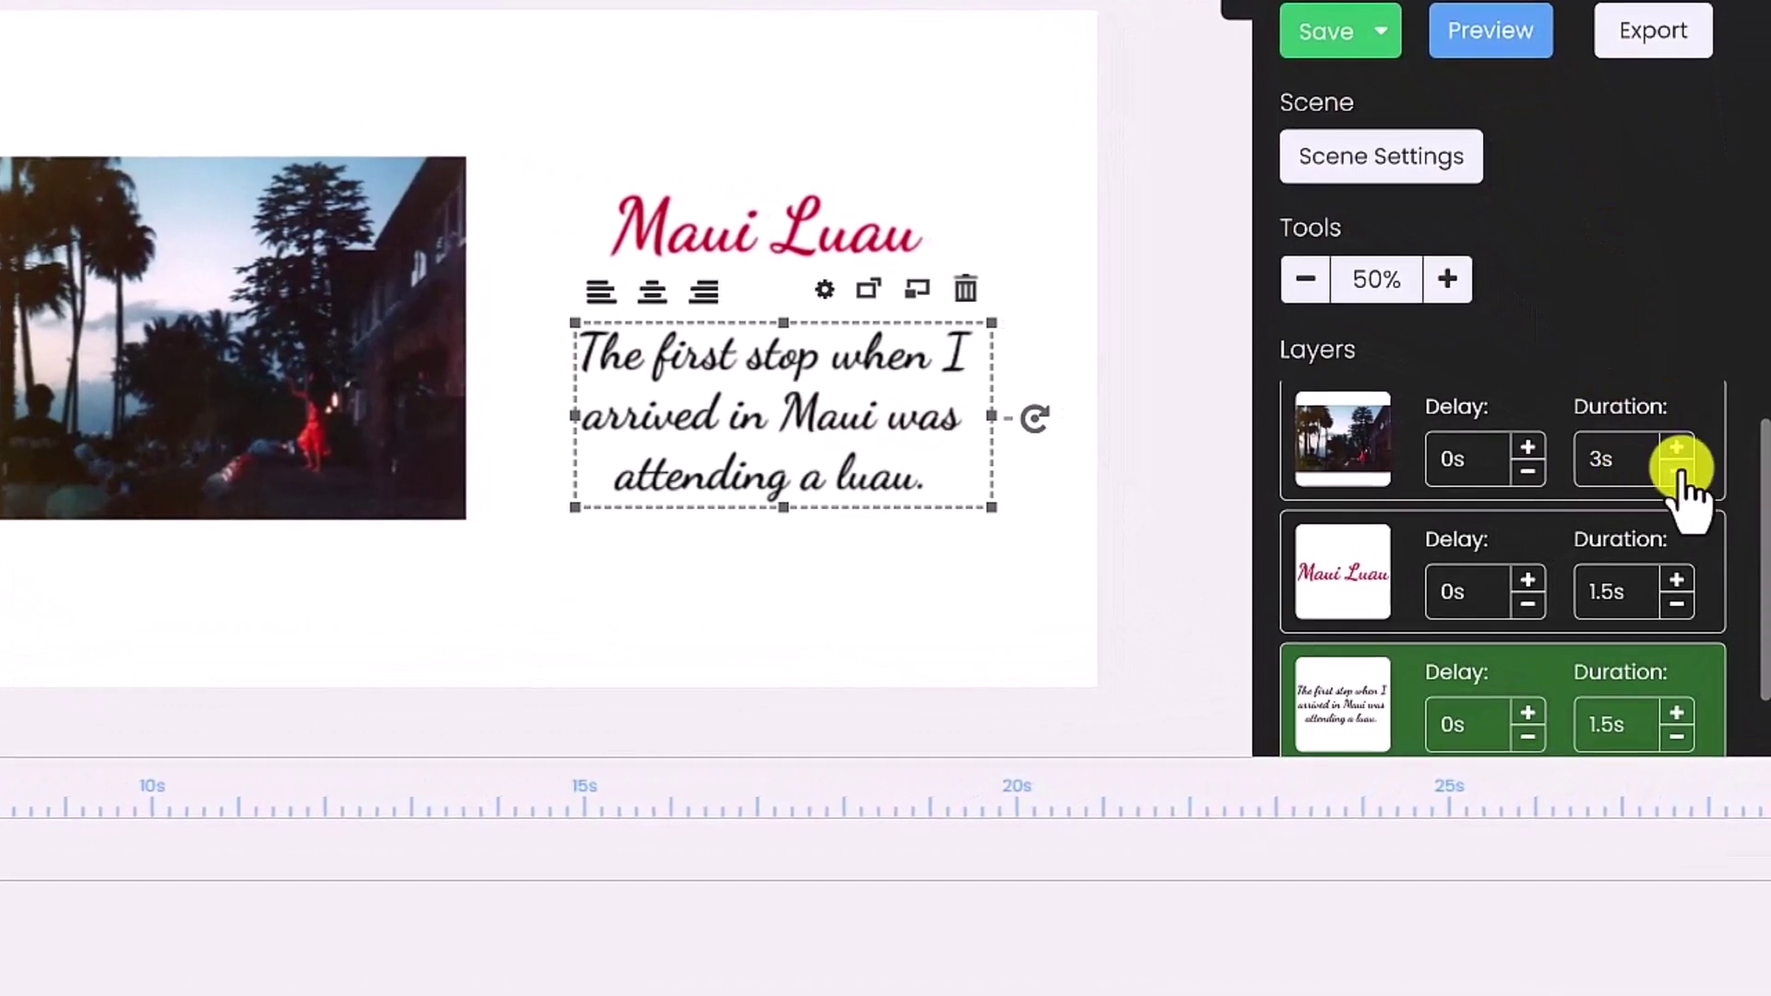
Step: Reduce the luau photo layer's duration to 0s and preview the video
left_click(1677, 472)
left_click(1678, 472)
left_click(1677, 475)
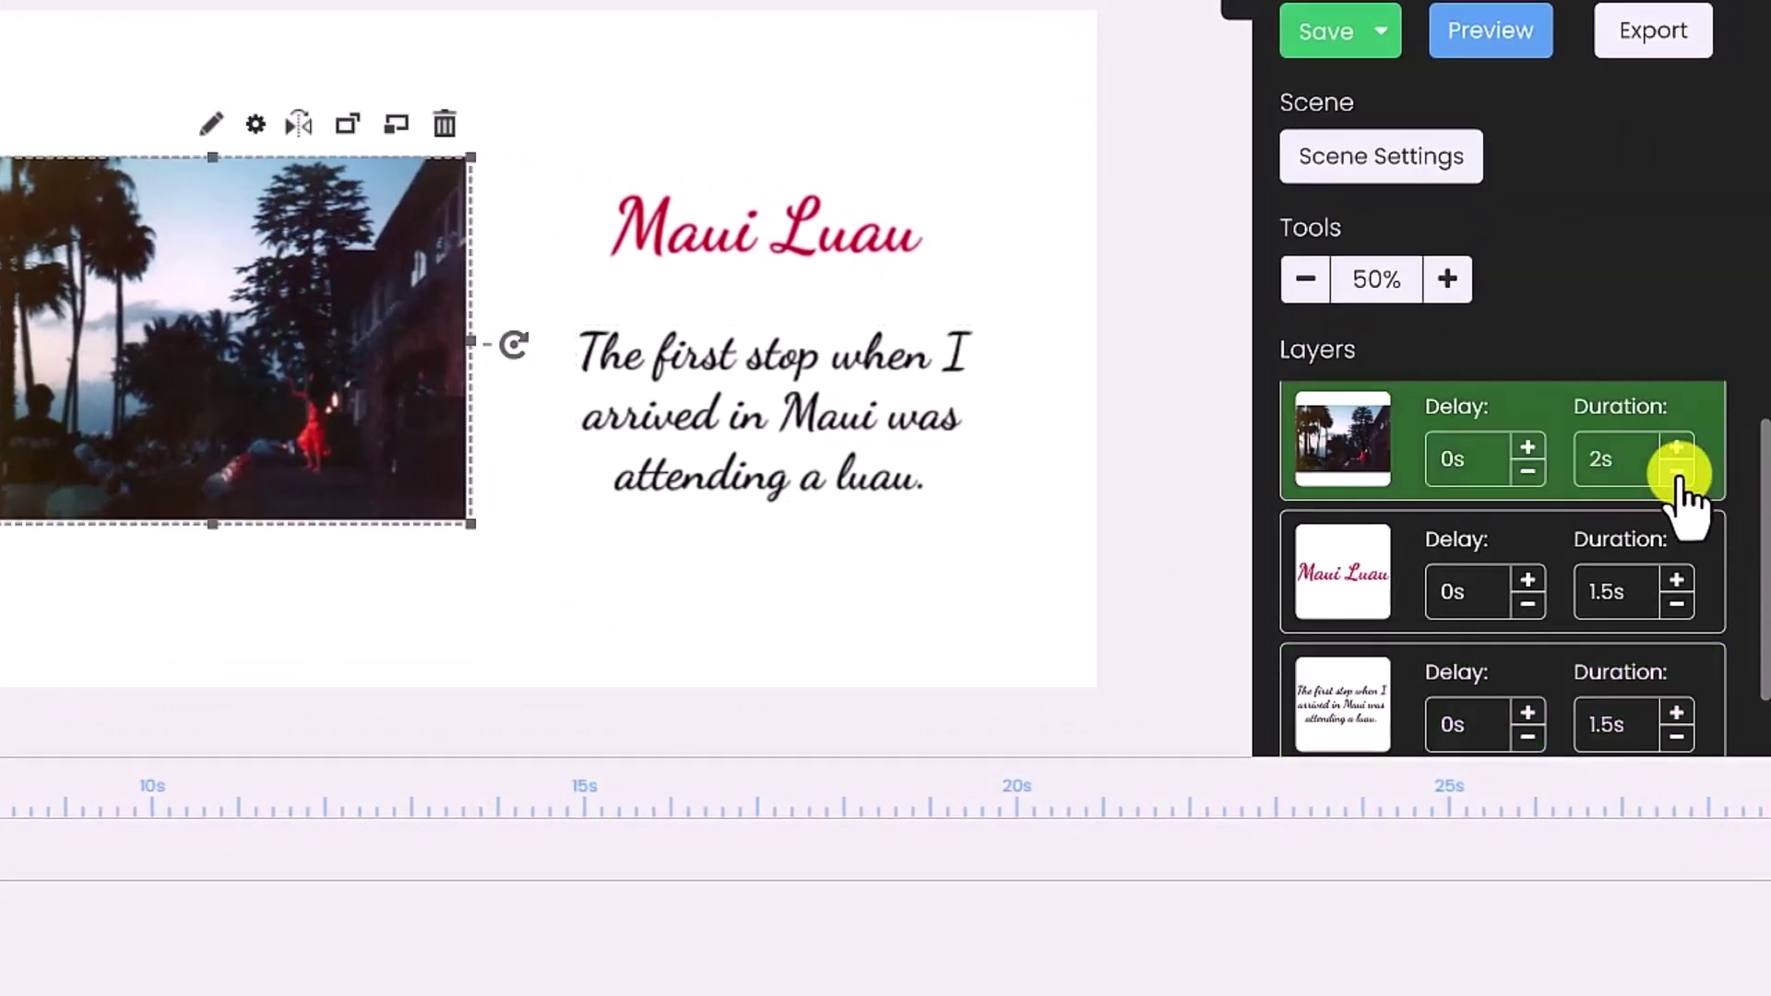
left_click(1678, 474)
left_click(1677, 474)
left_click(1677, 475)
left_click(1677, 474)
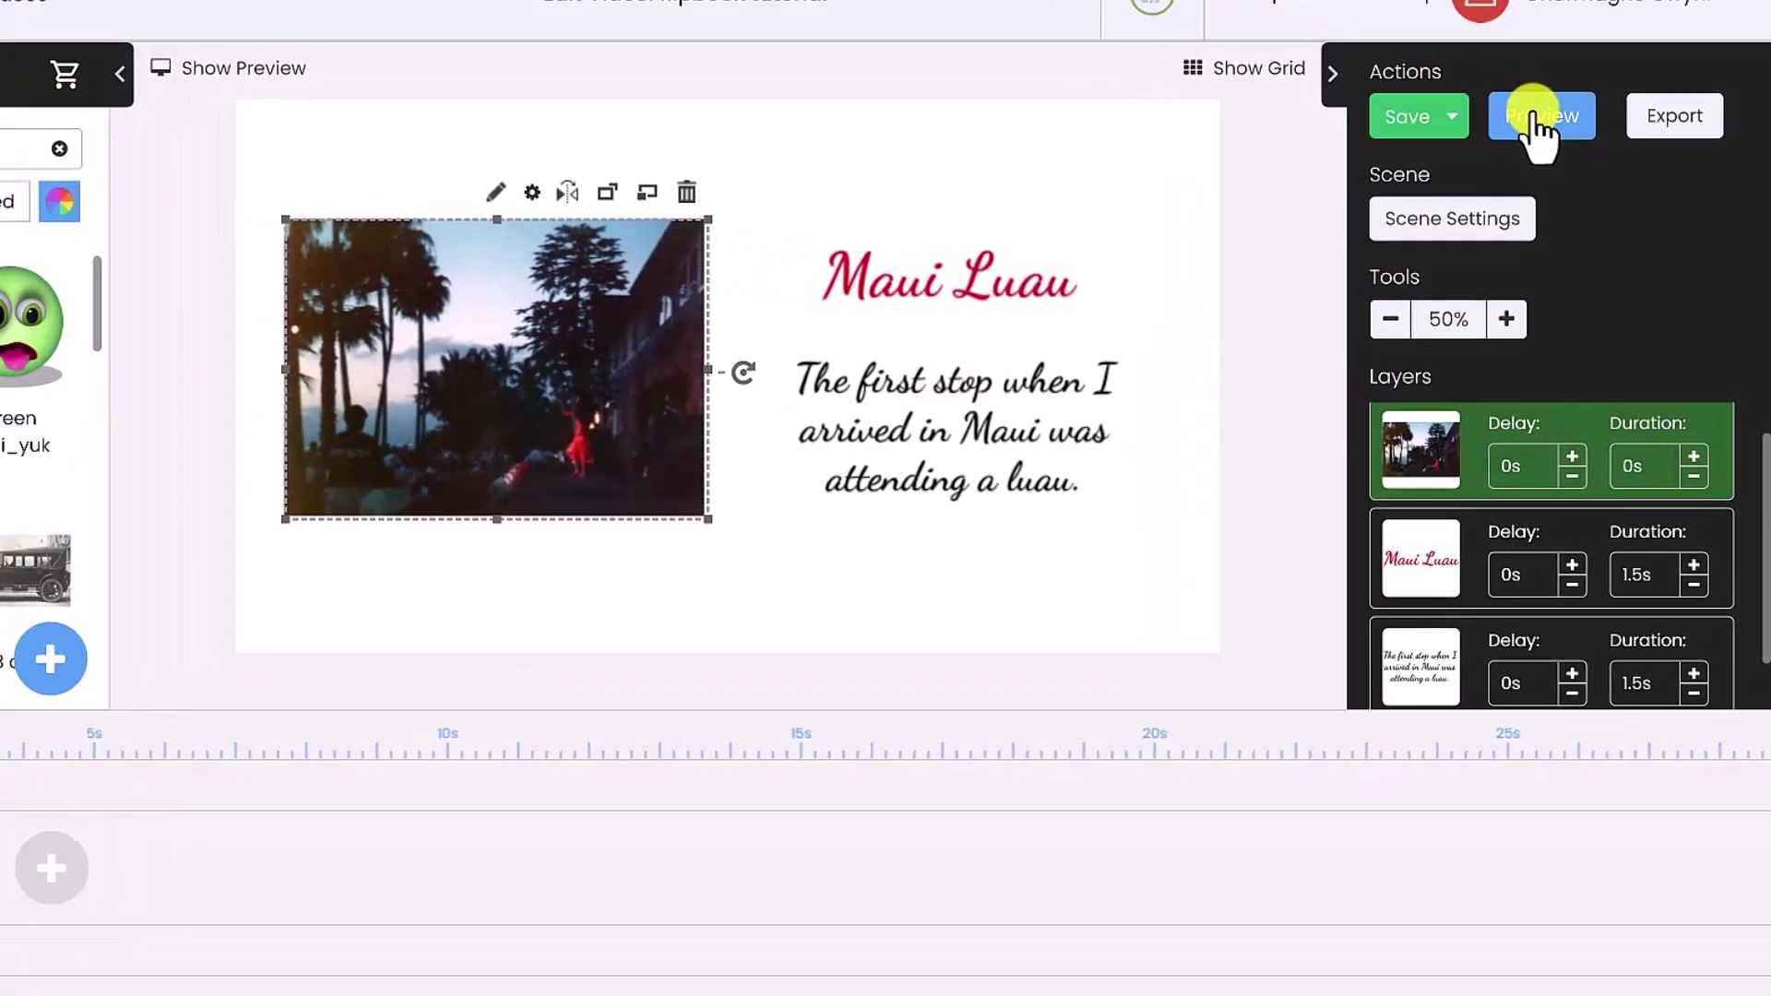
left_click(1533, 118)
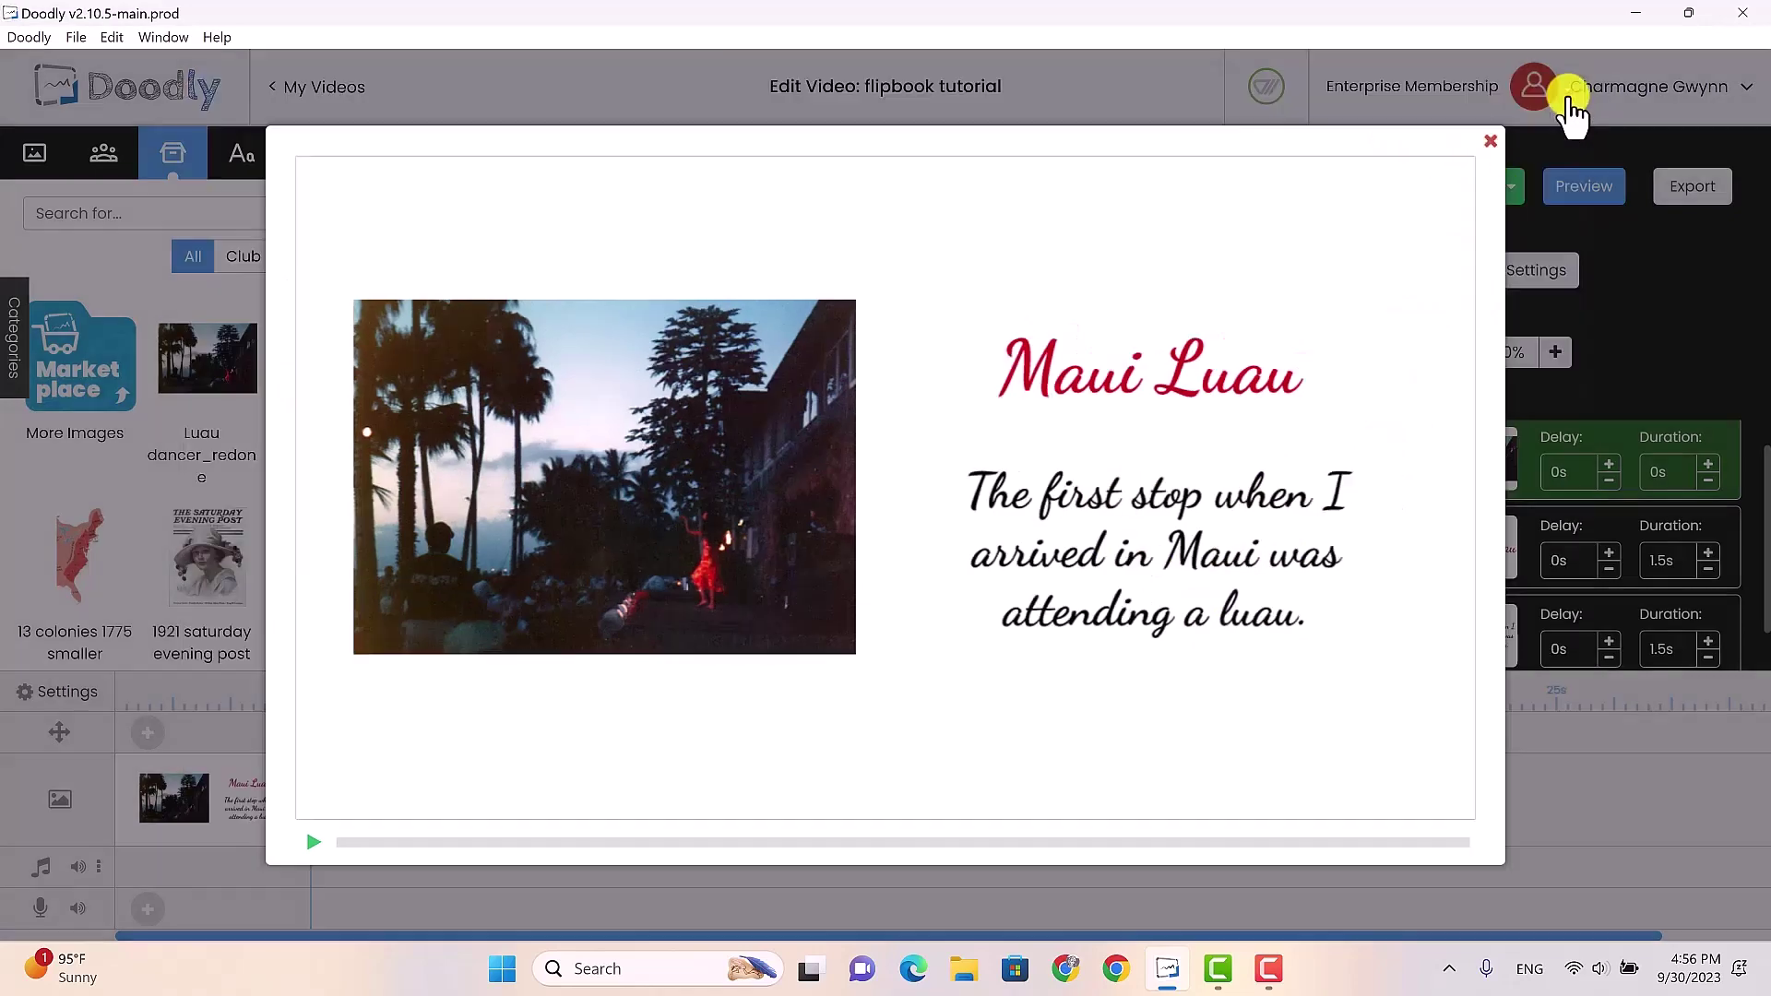
Step: Close the preview and set the delay of the "Maui Luau" title layer to 1s
left_click(1568, 92)
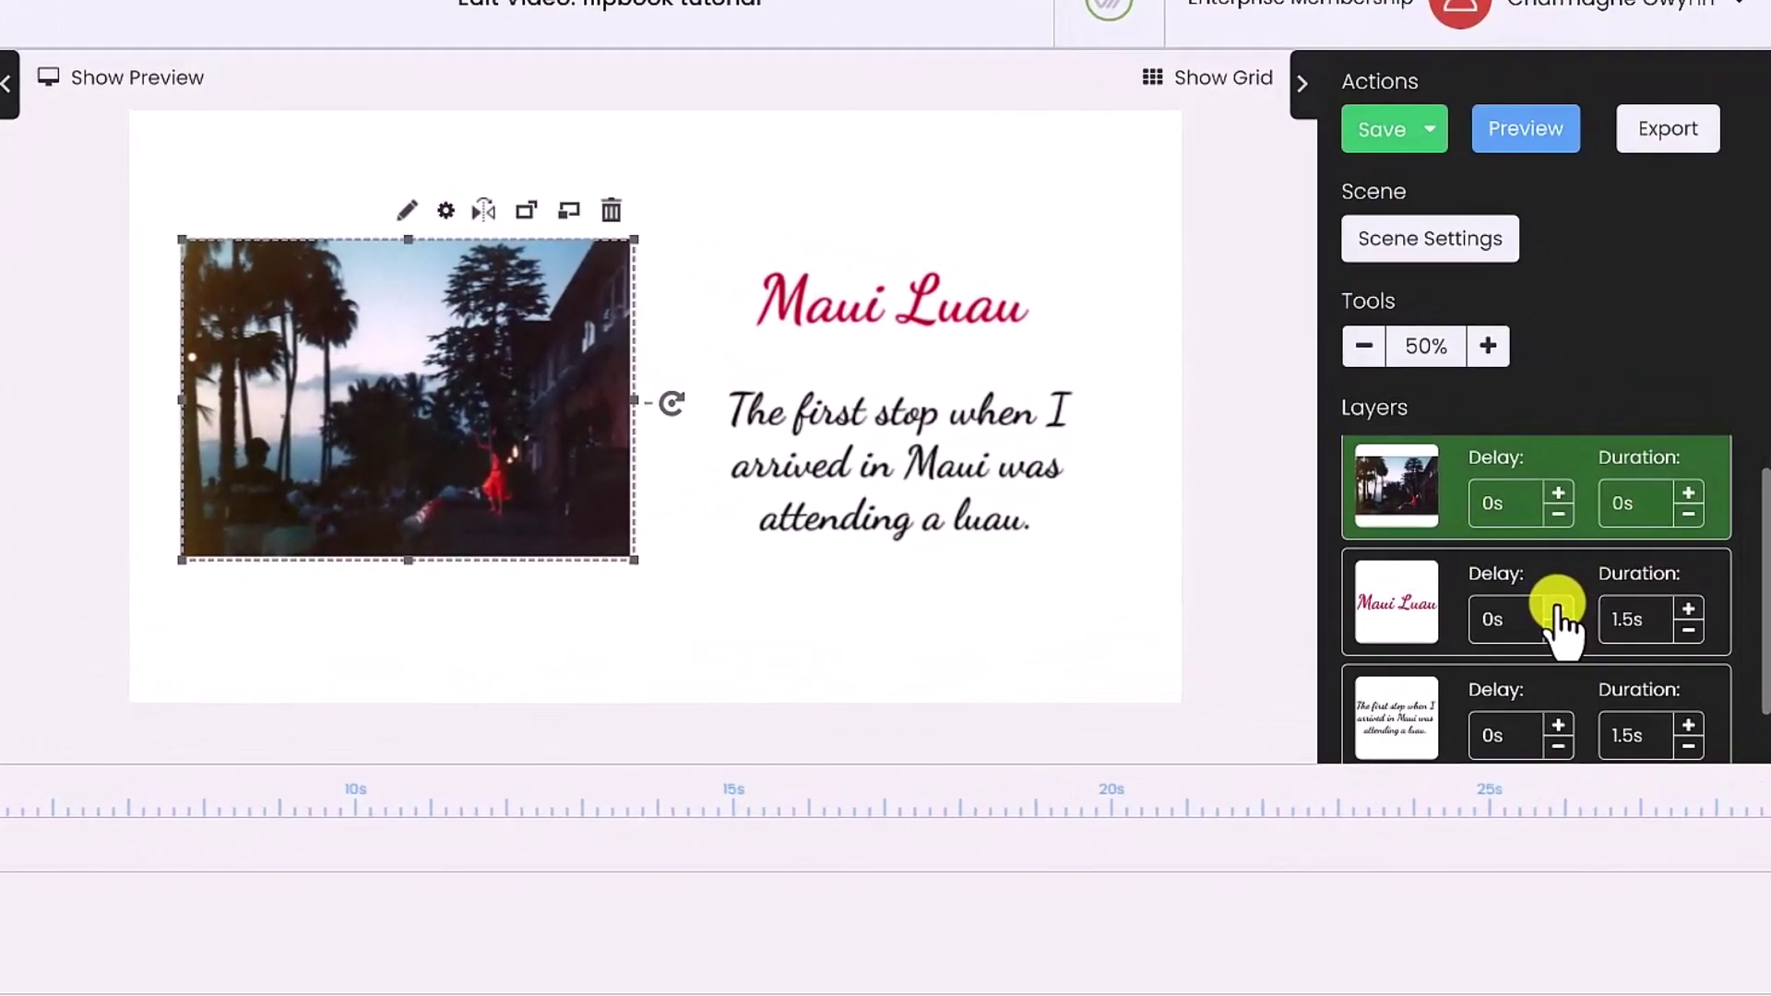
left_click(1524, 646)
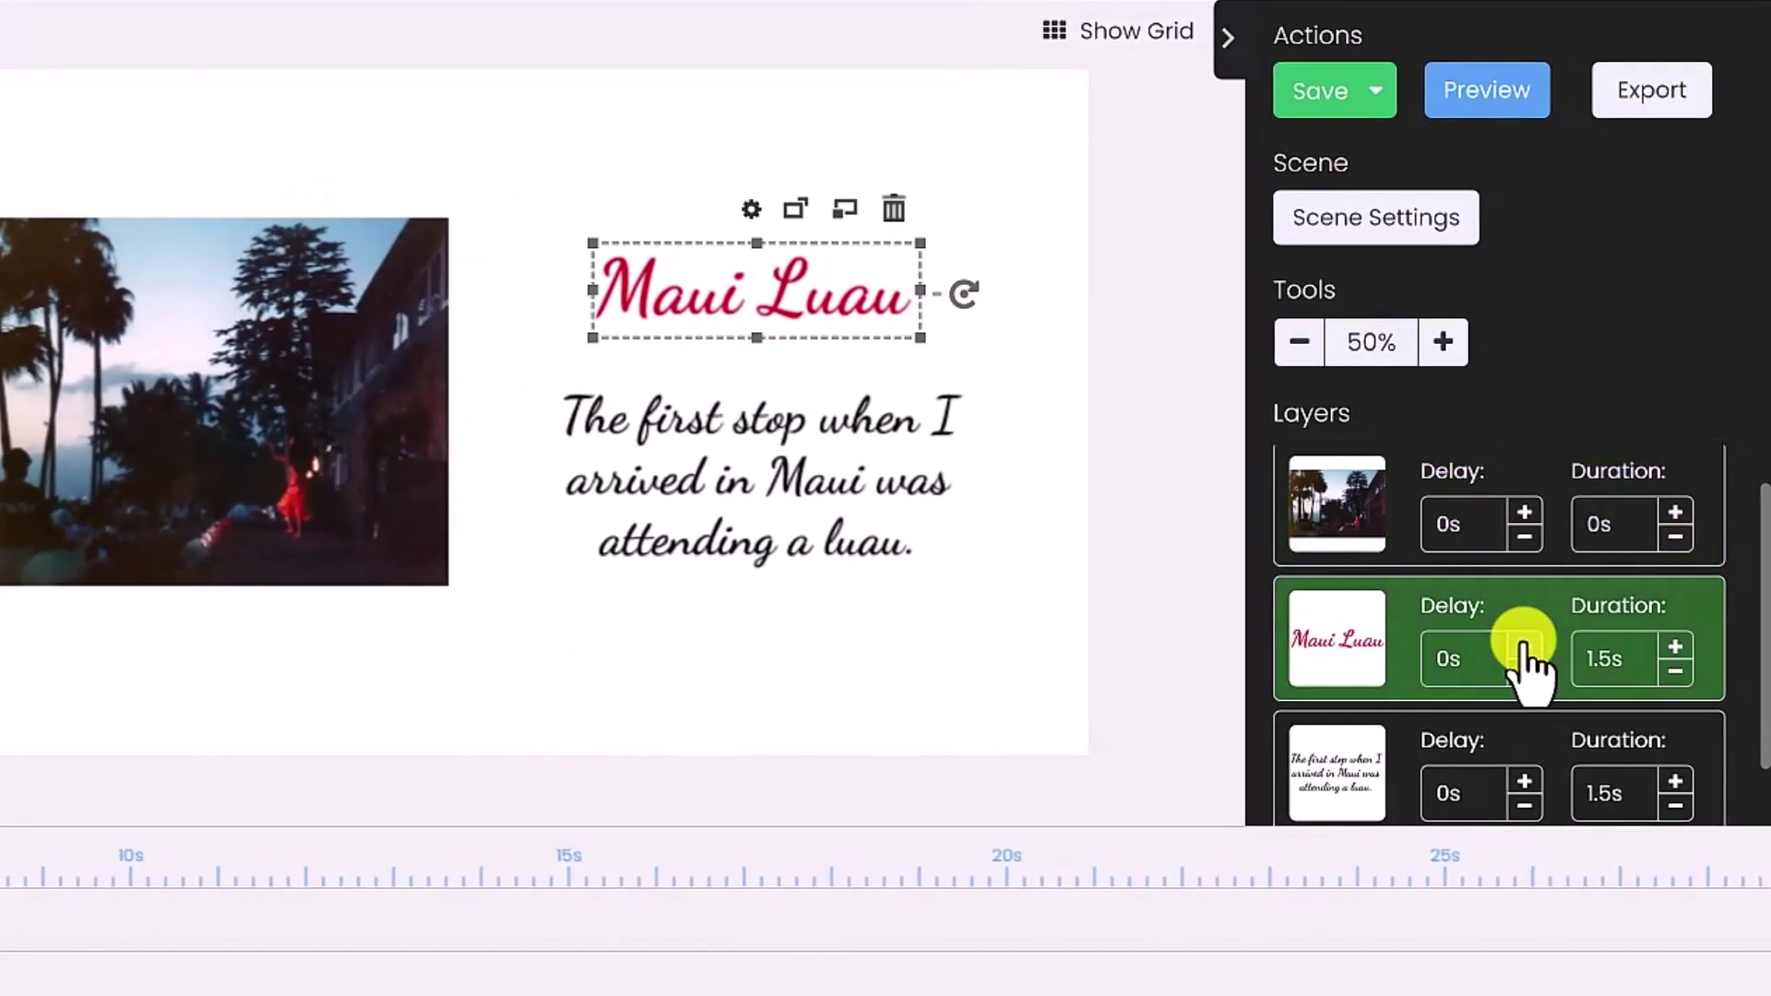
left_click(1524, 646)
left_click(1524, 646)
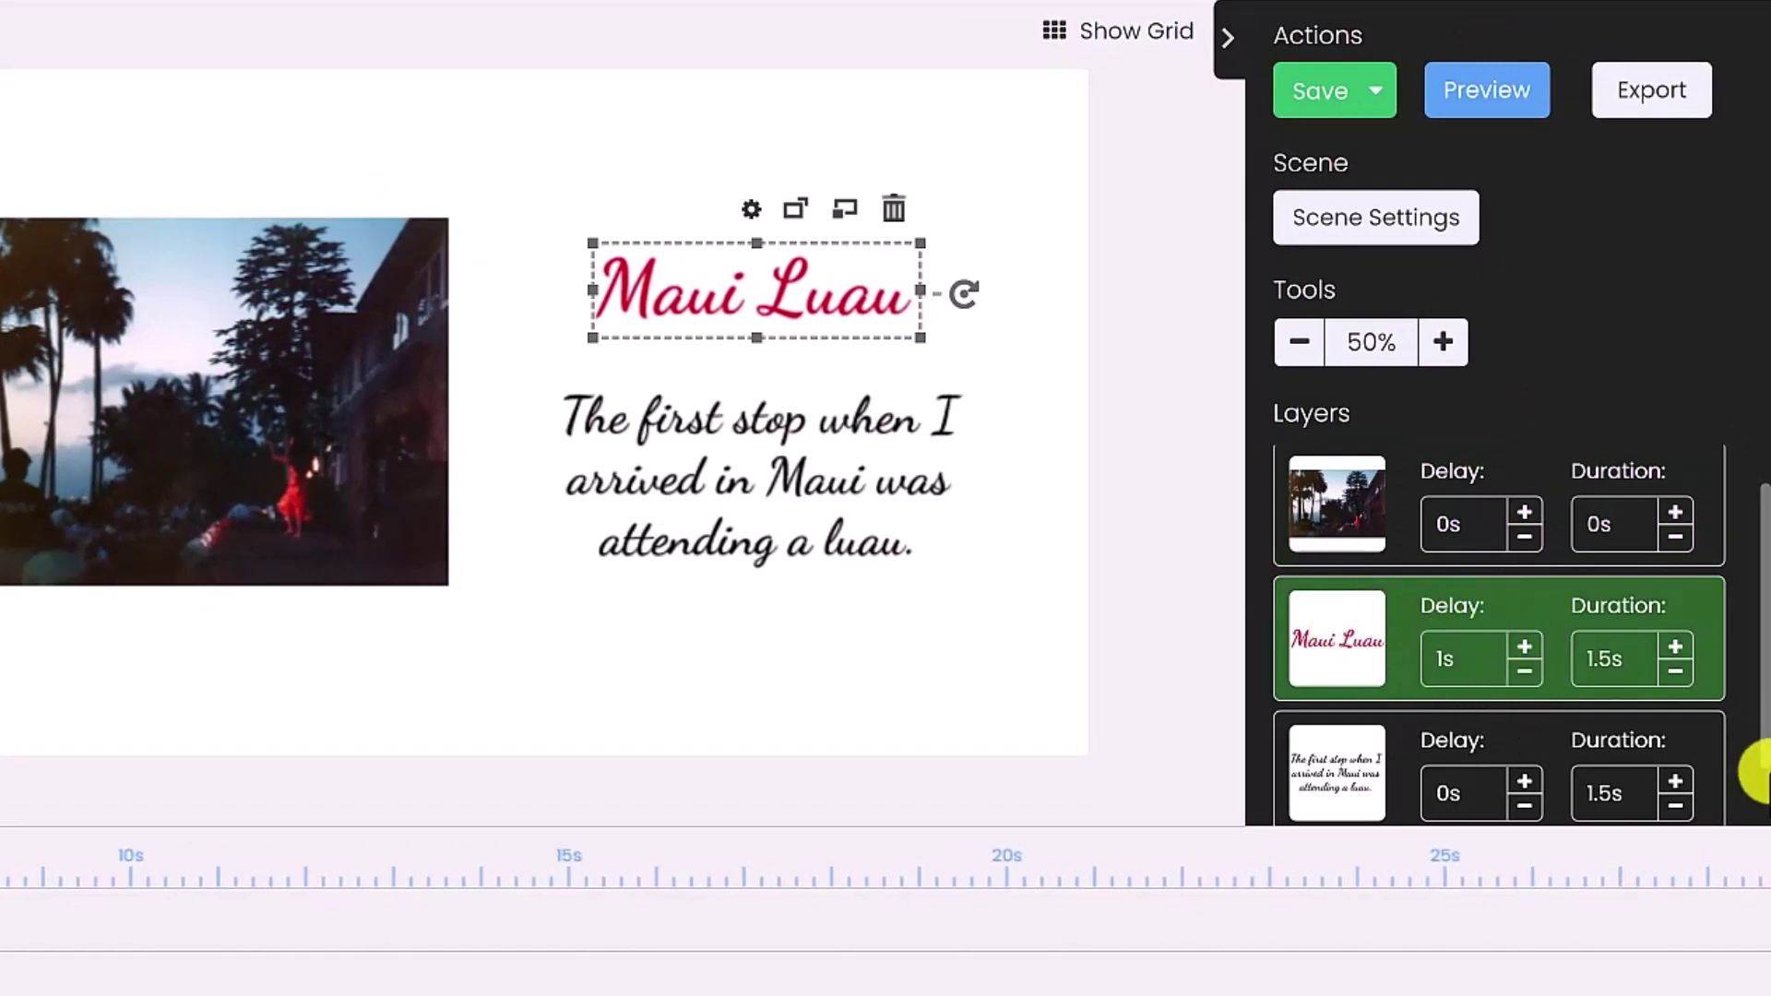
Step: Set the luau sentence layer's duration to 3s and preview the video
scroll(1759, 753, "down", 1)
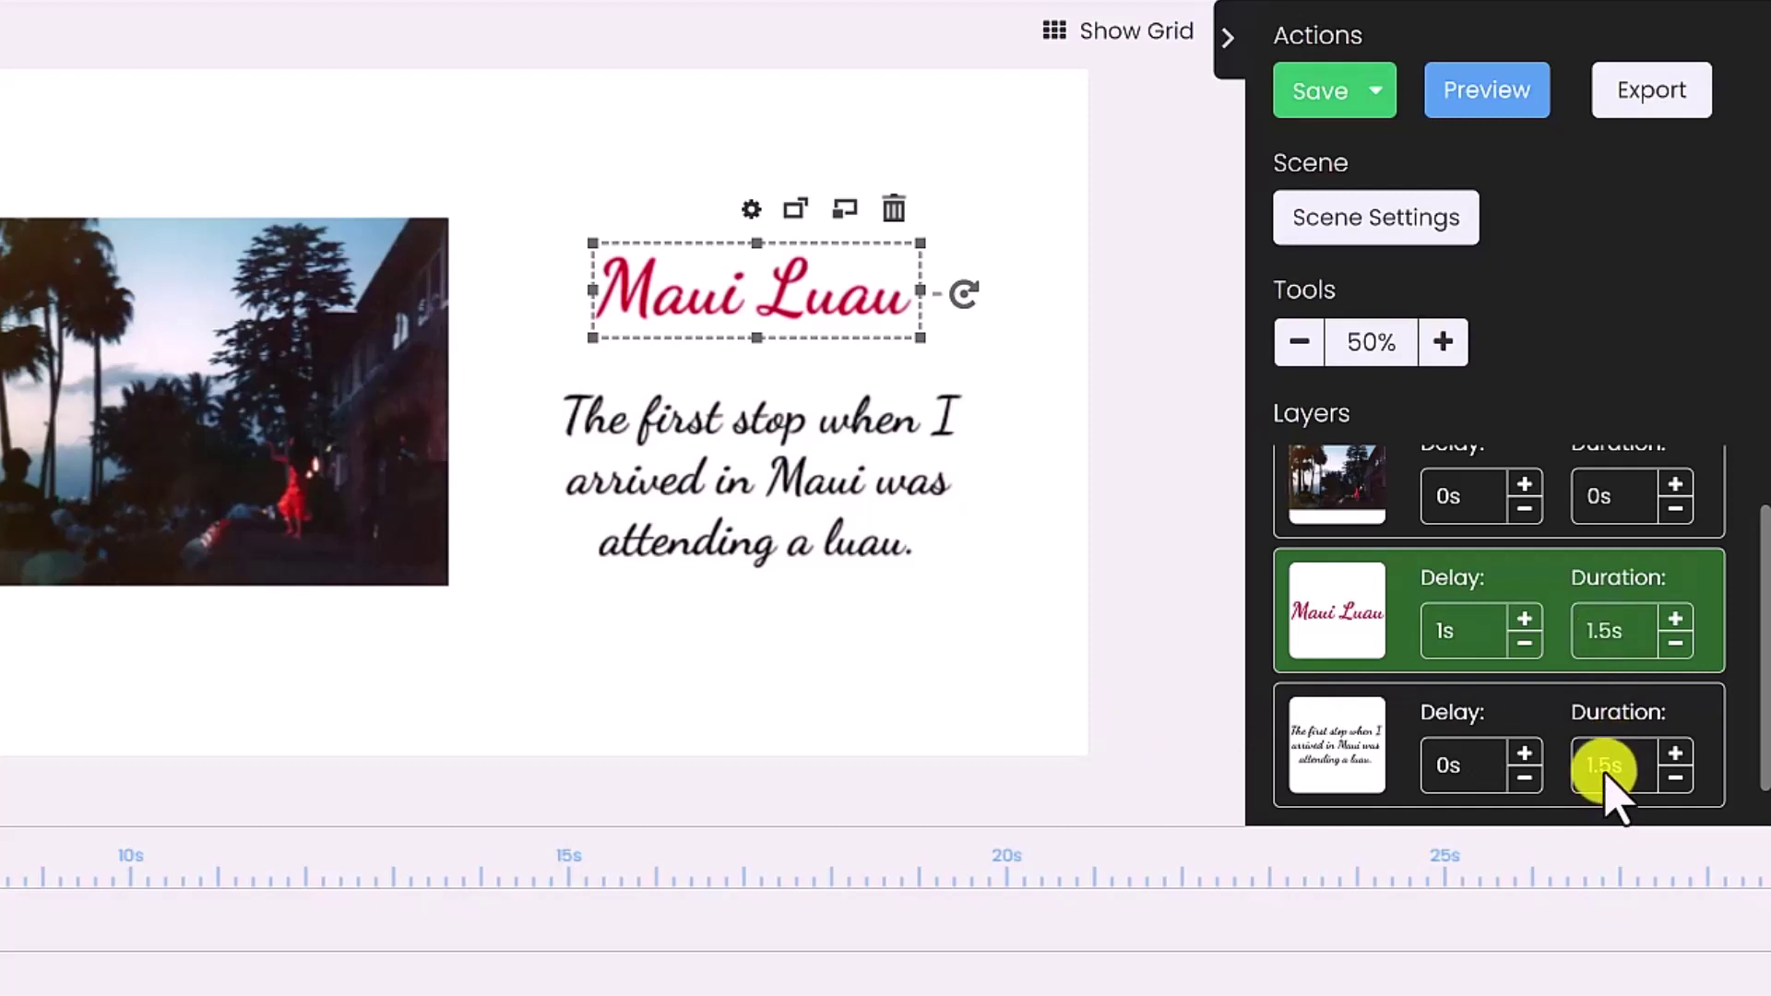
left_click(1675, 756)
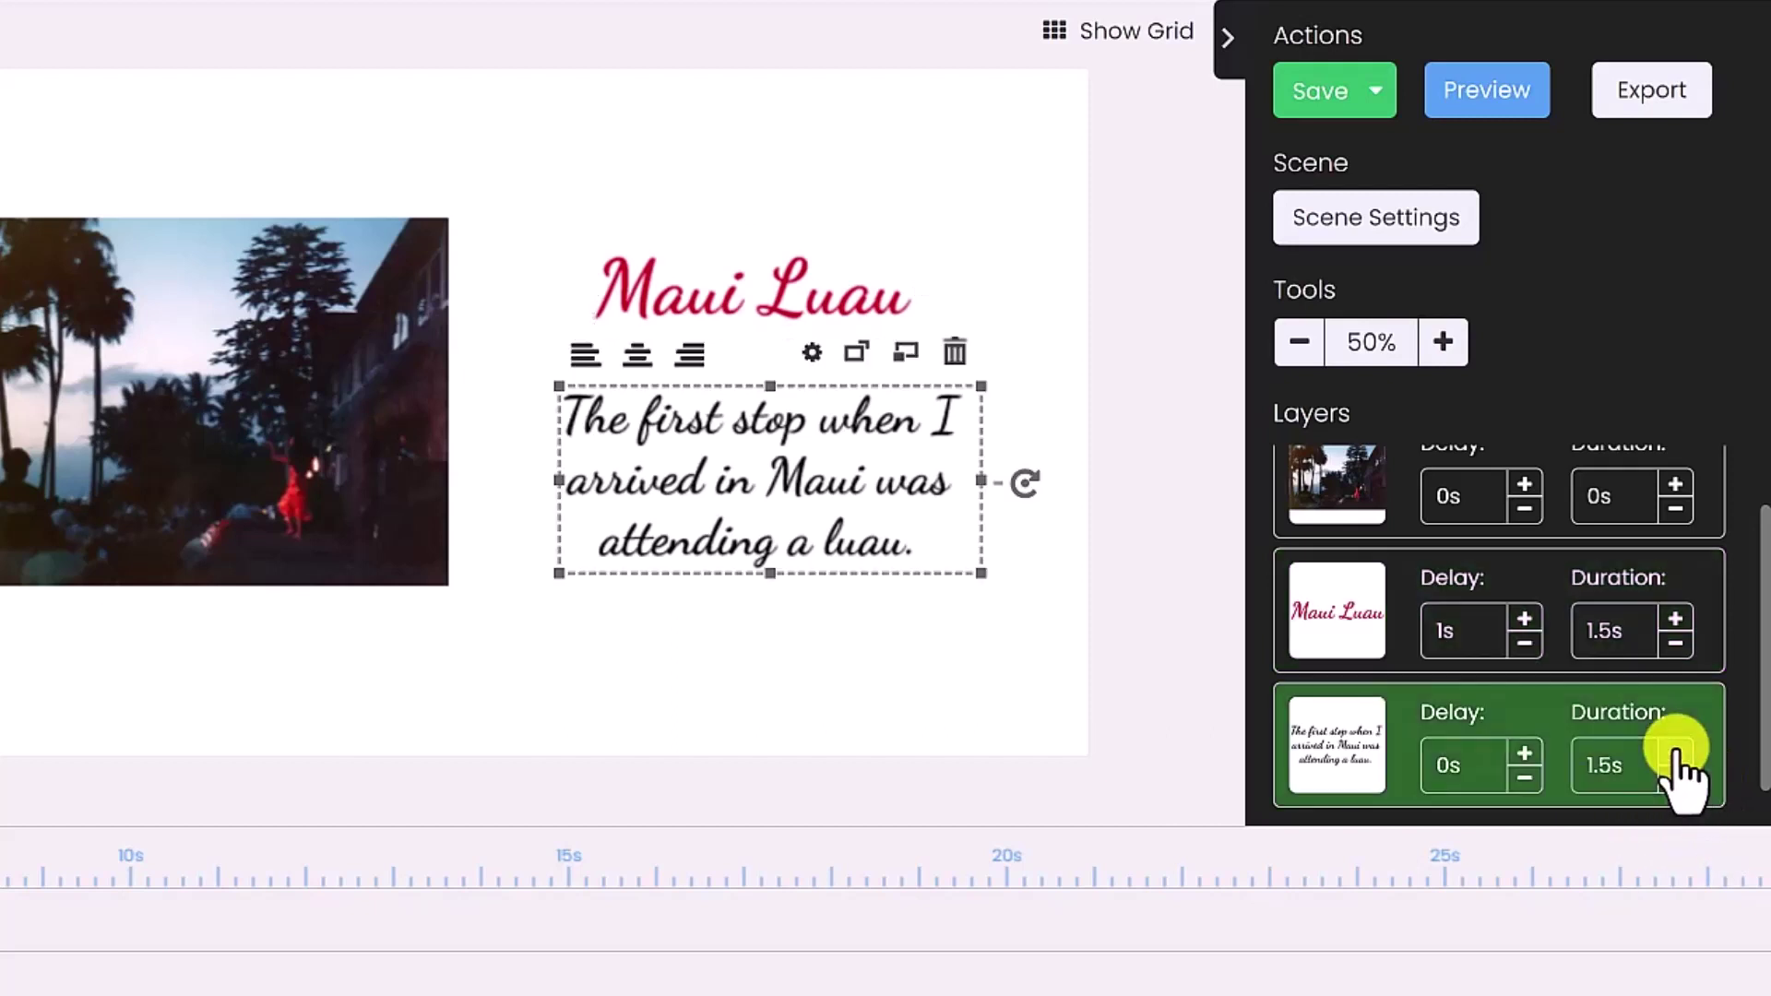
left_click(1675, 757)
left_click(1675, 756)
left_click(1675, 755)
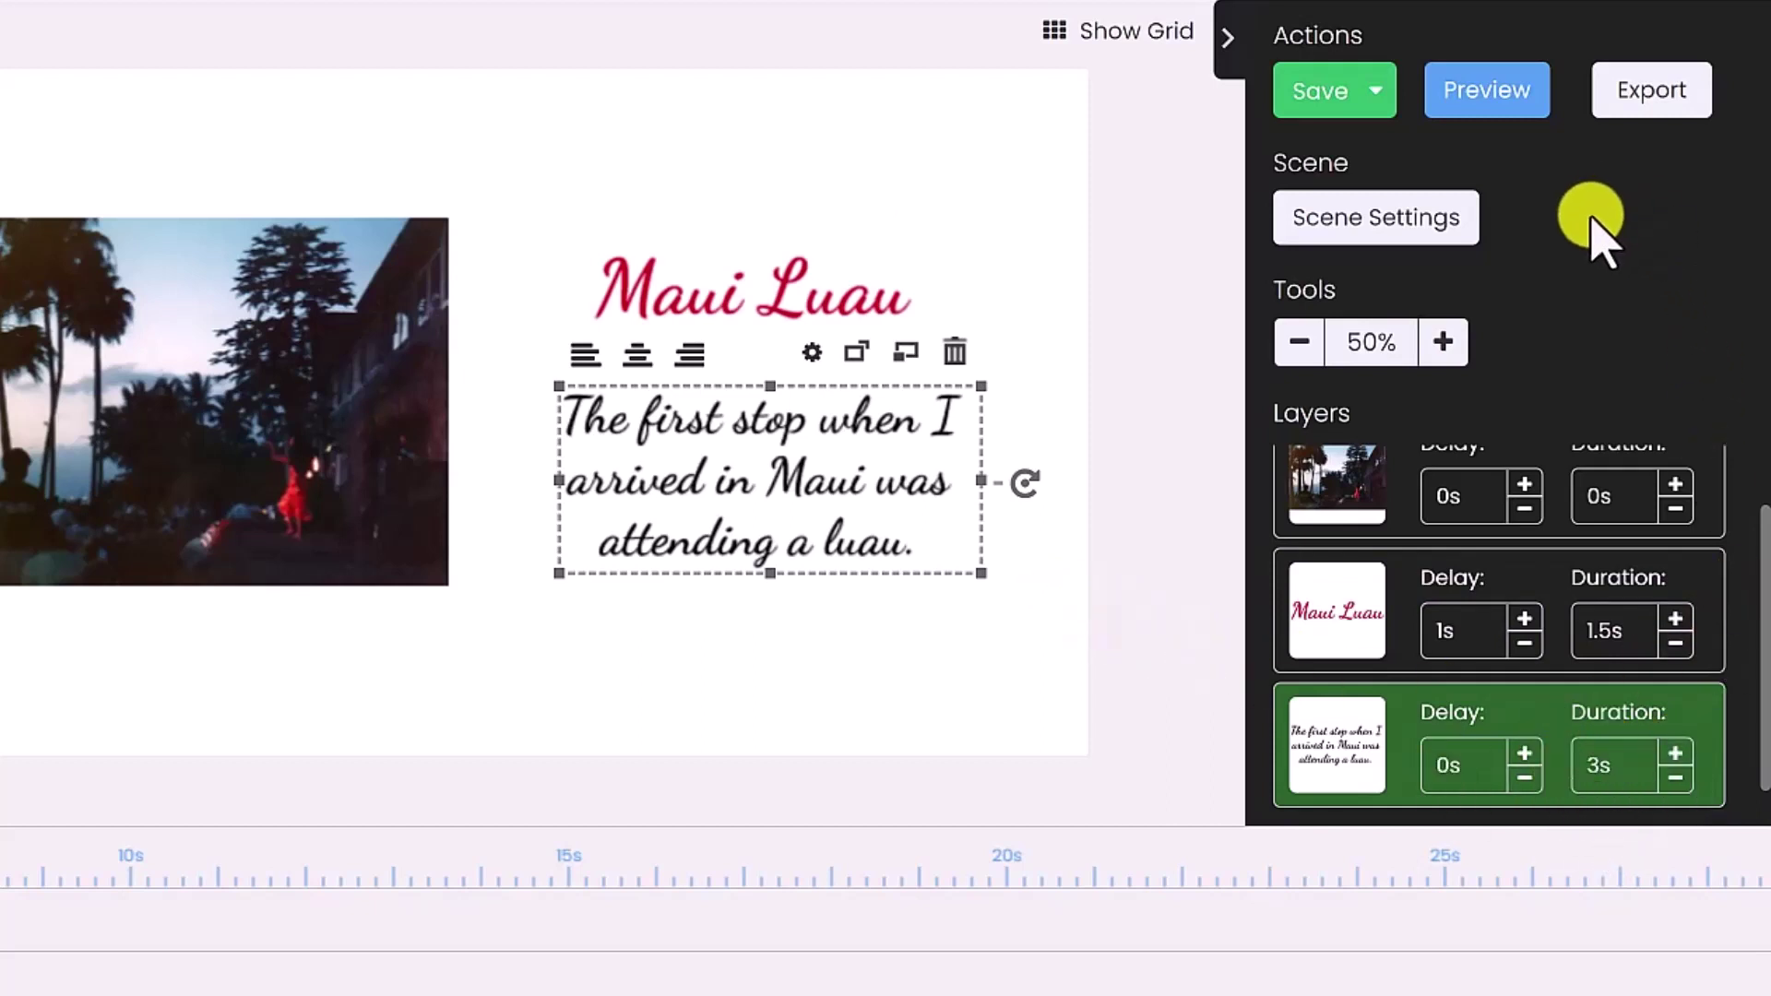
left_click(1479, 89)
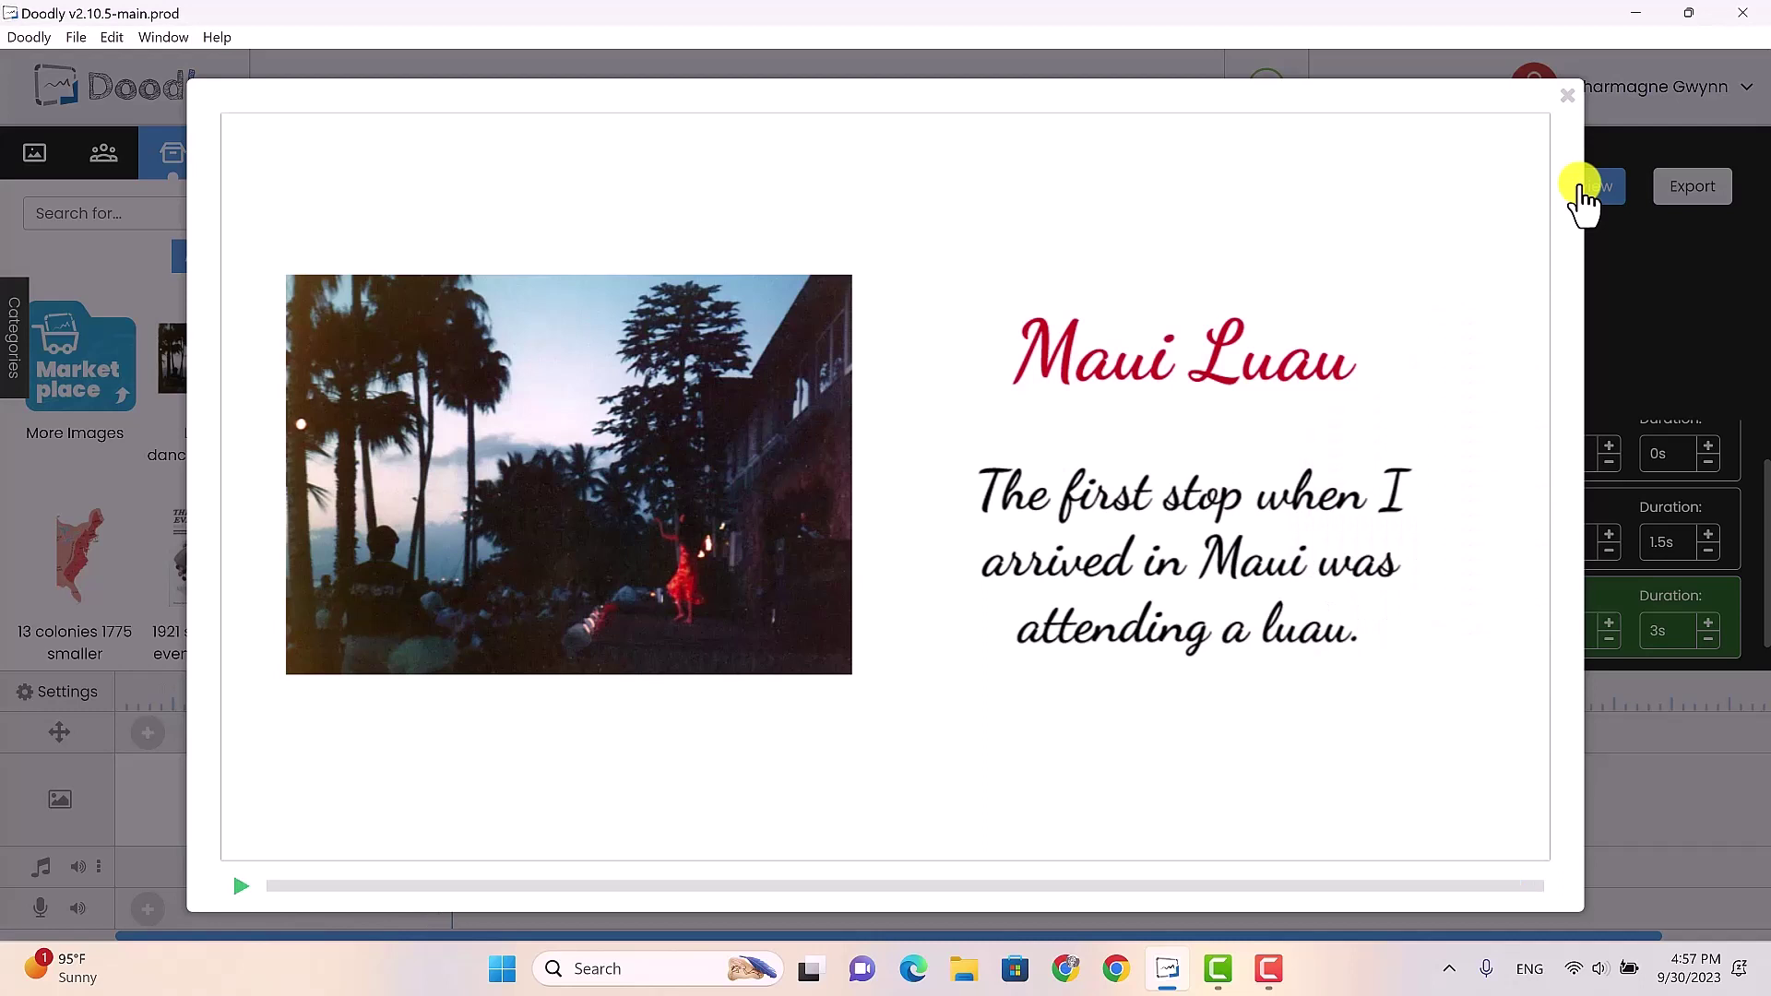
left_click(1565, 103)
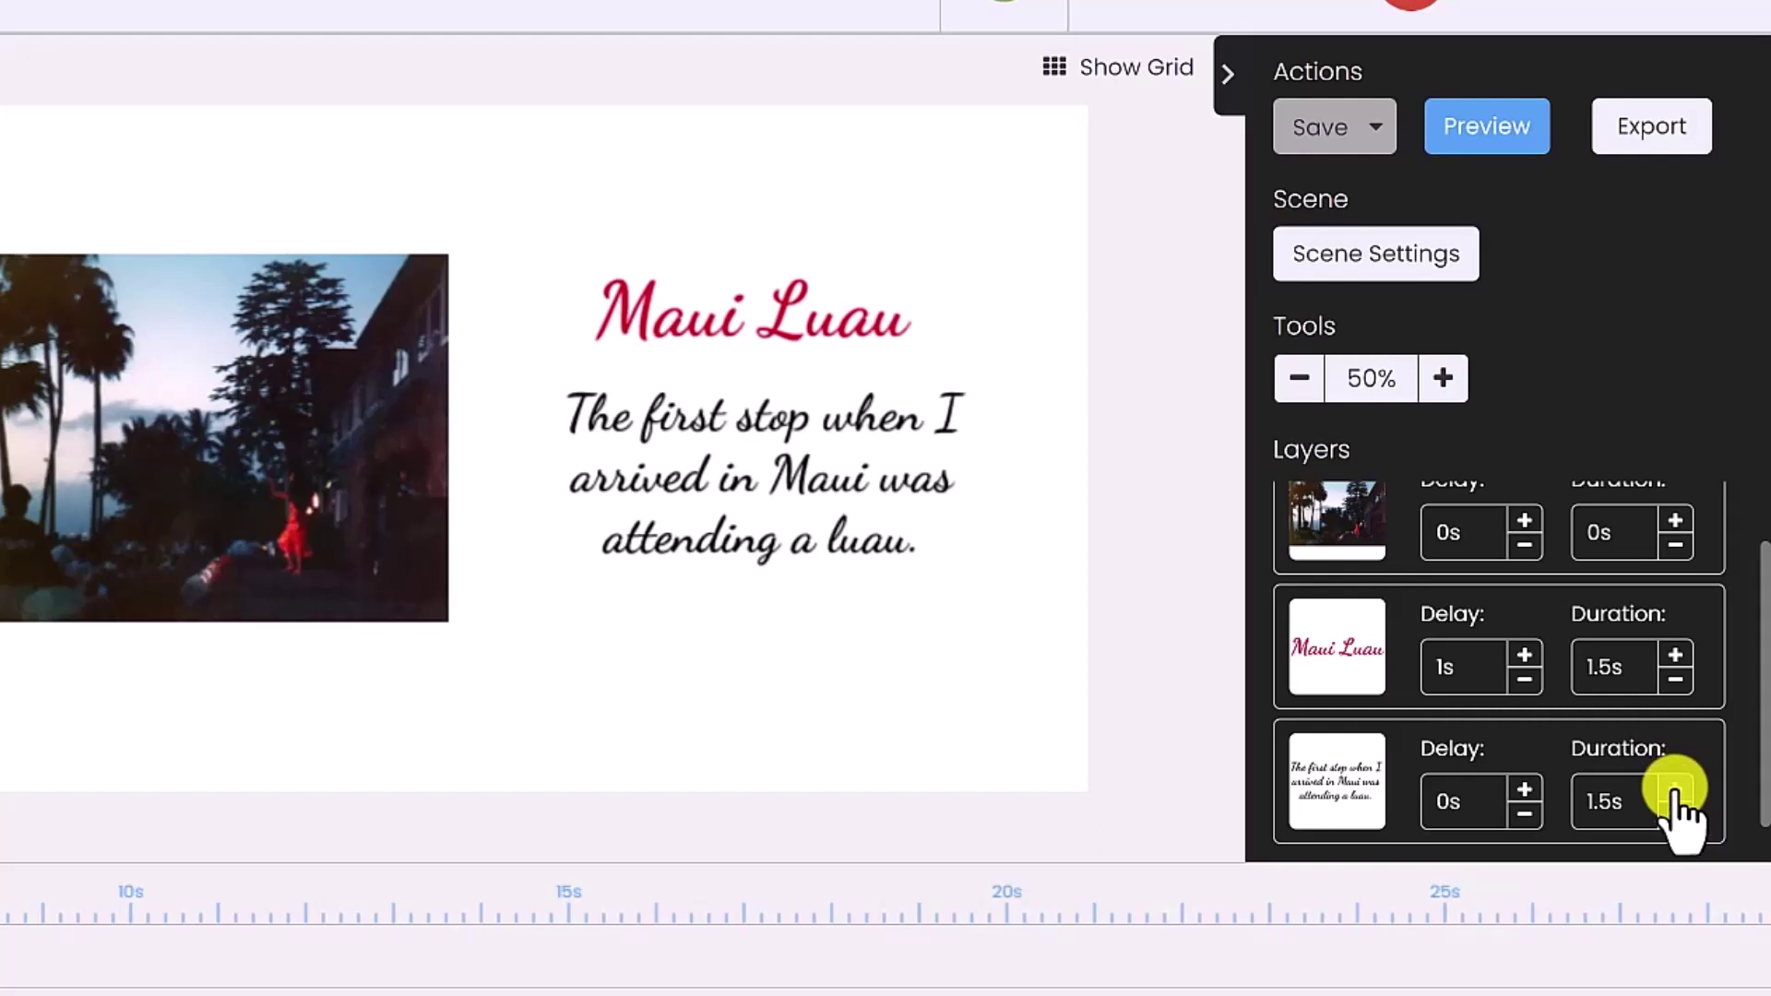
Step: In the Maui1 video, set the luau sentence layer's duration to 5s
left_click(1674, 791)
left_click(1674, 792)
left_click(1674, 792)
left_click(1675, 791)
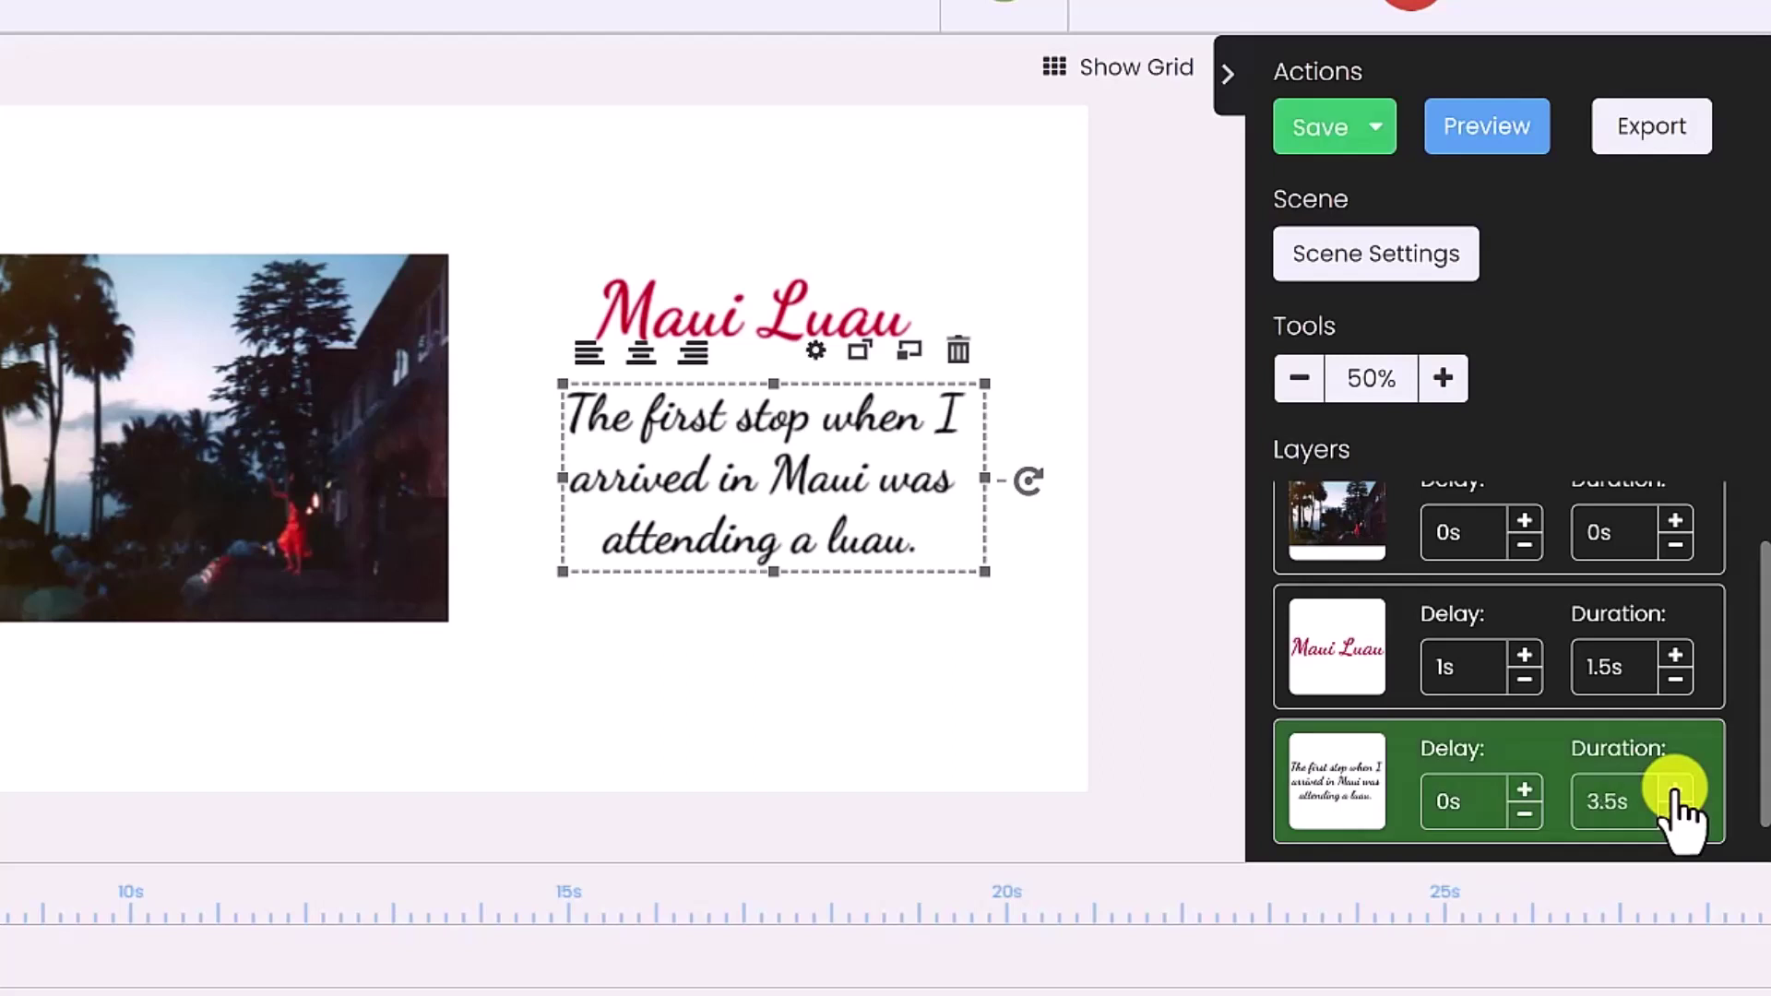
left_click(1674, 791)
left_click(1674, 792)
left_click(1674, 792)
left_click(1674, 792)
left_click(1675, 816)
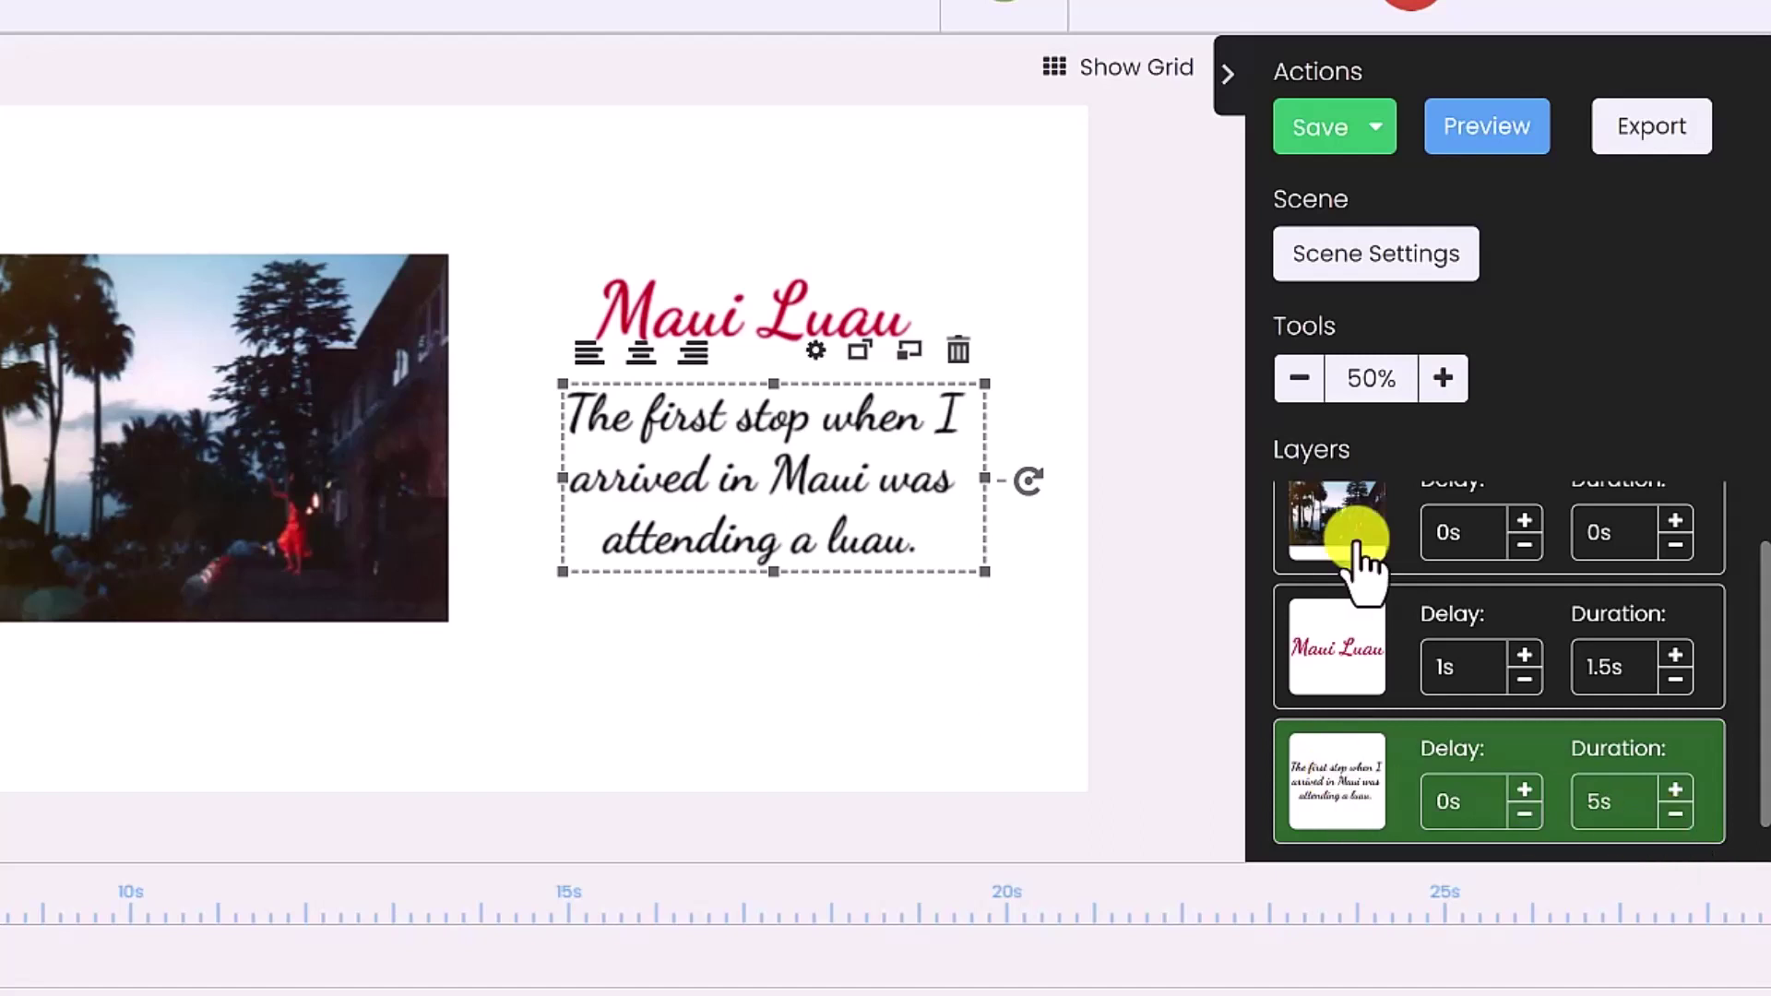
left_click(1356, 263)
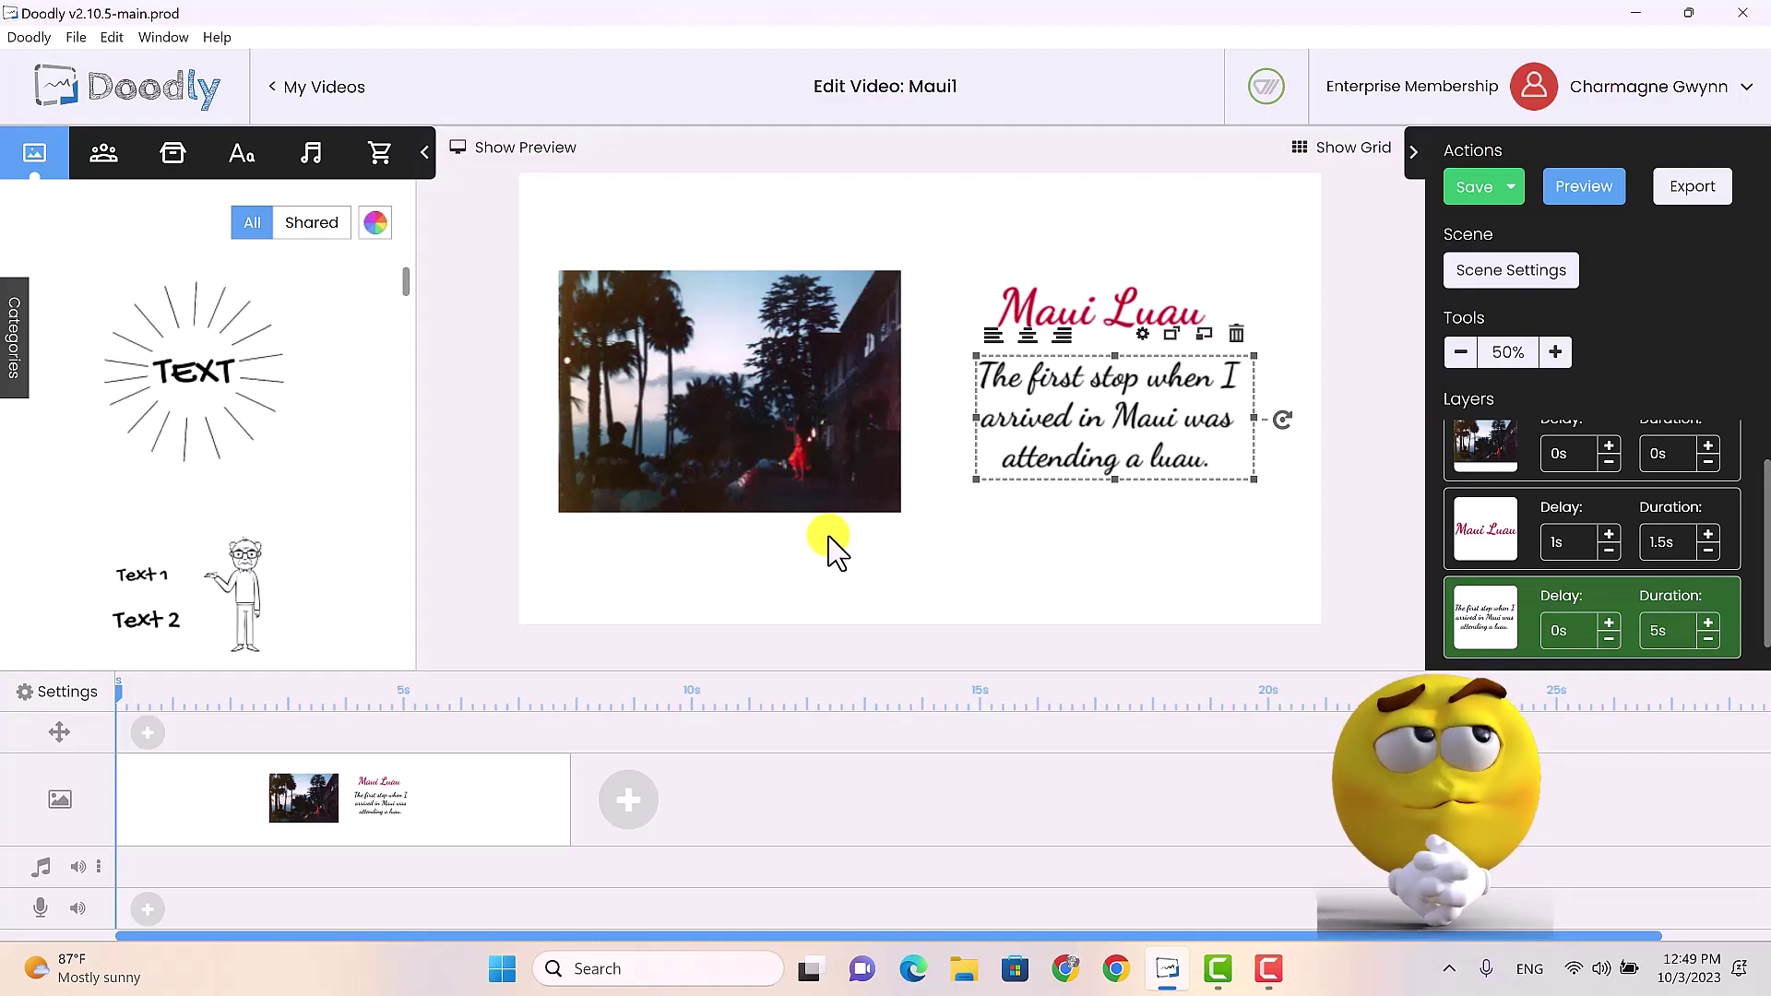
Step: Delete the luau photo from the scene, keeping only the title and sentence, and save the video
left_click(804, 487)
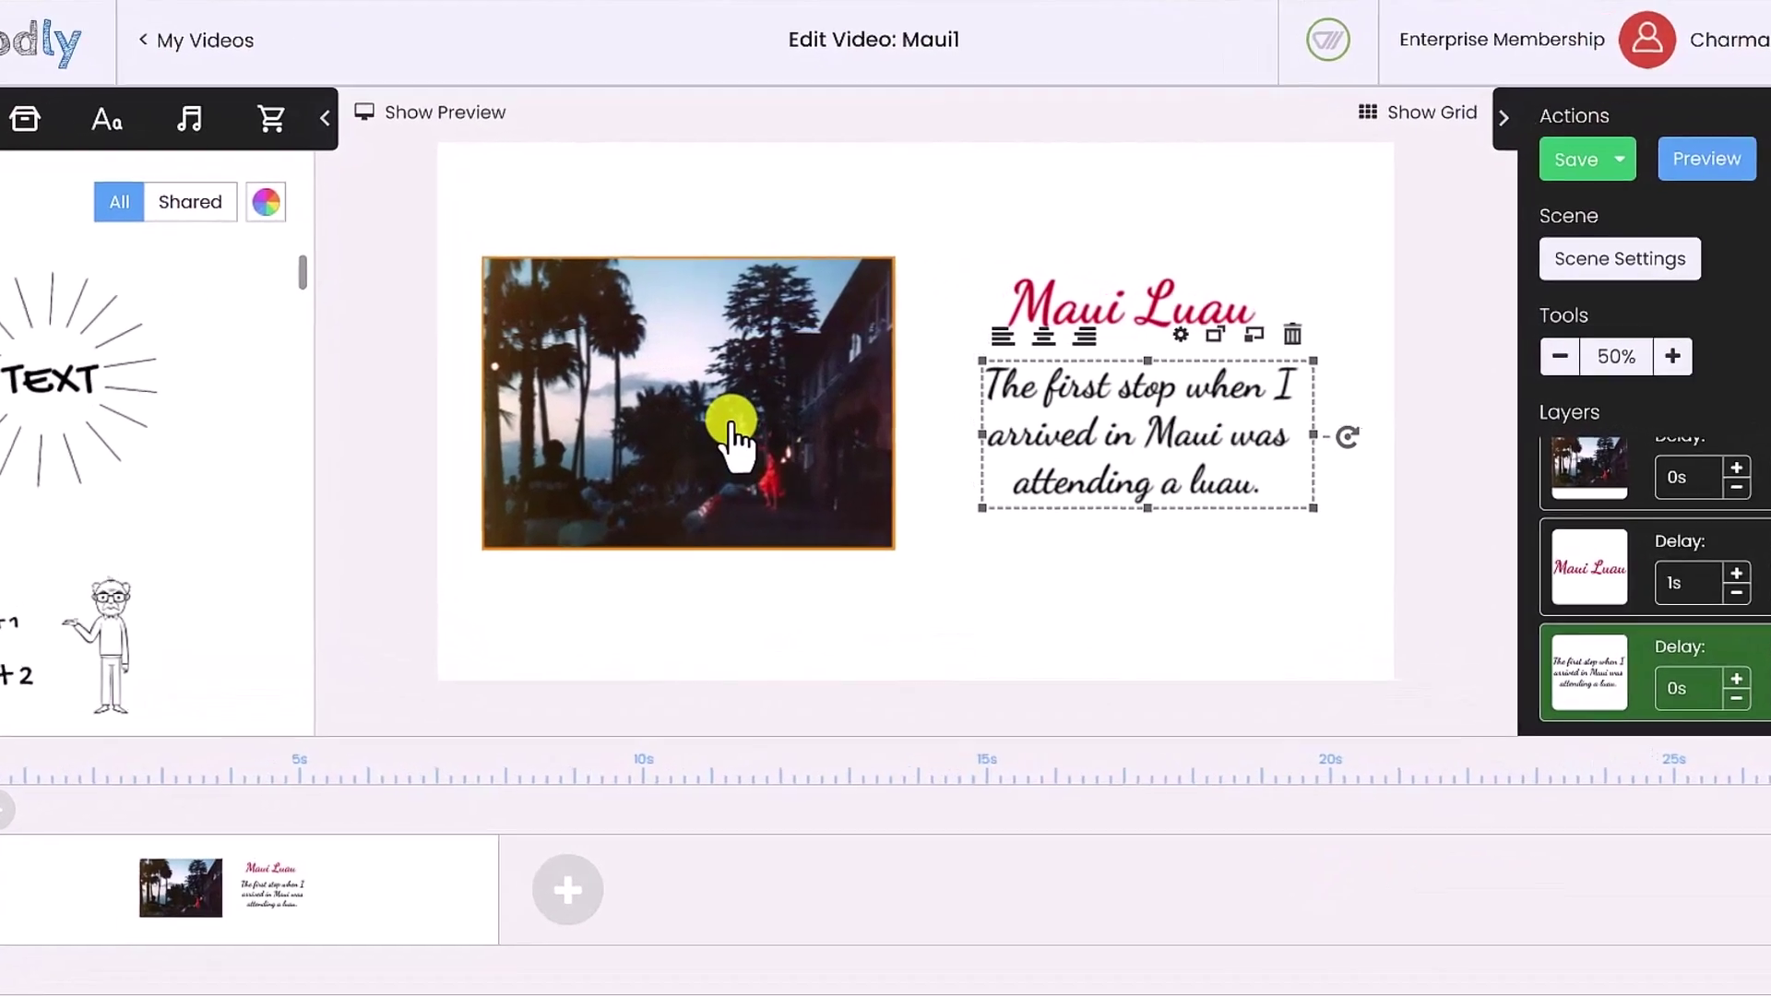
left_click(733, 443)
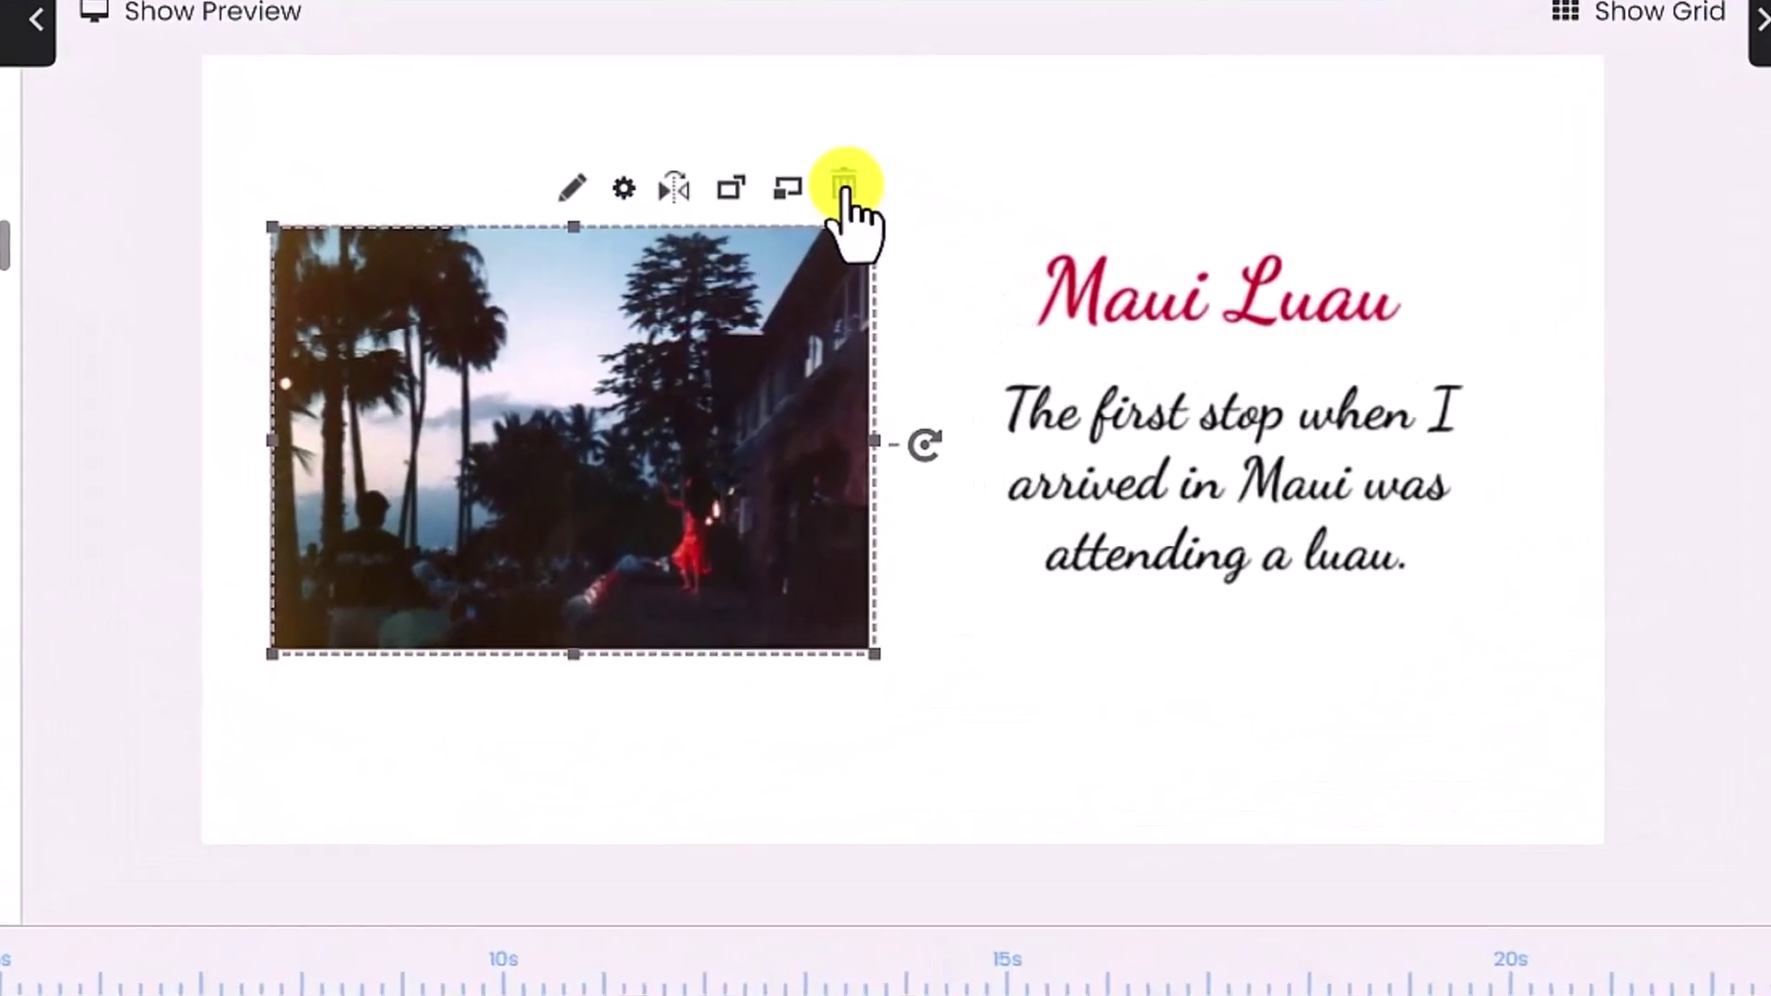
left_click(844, 189)
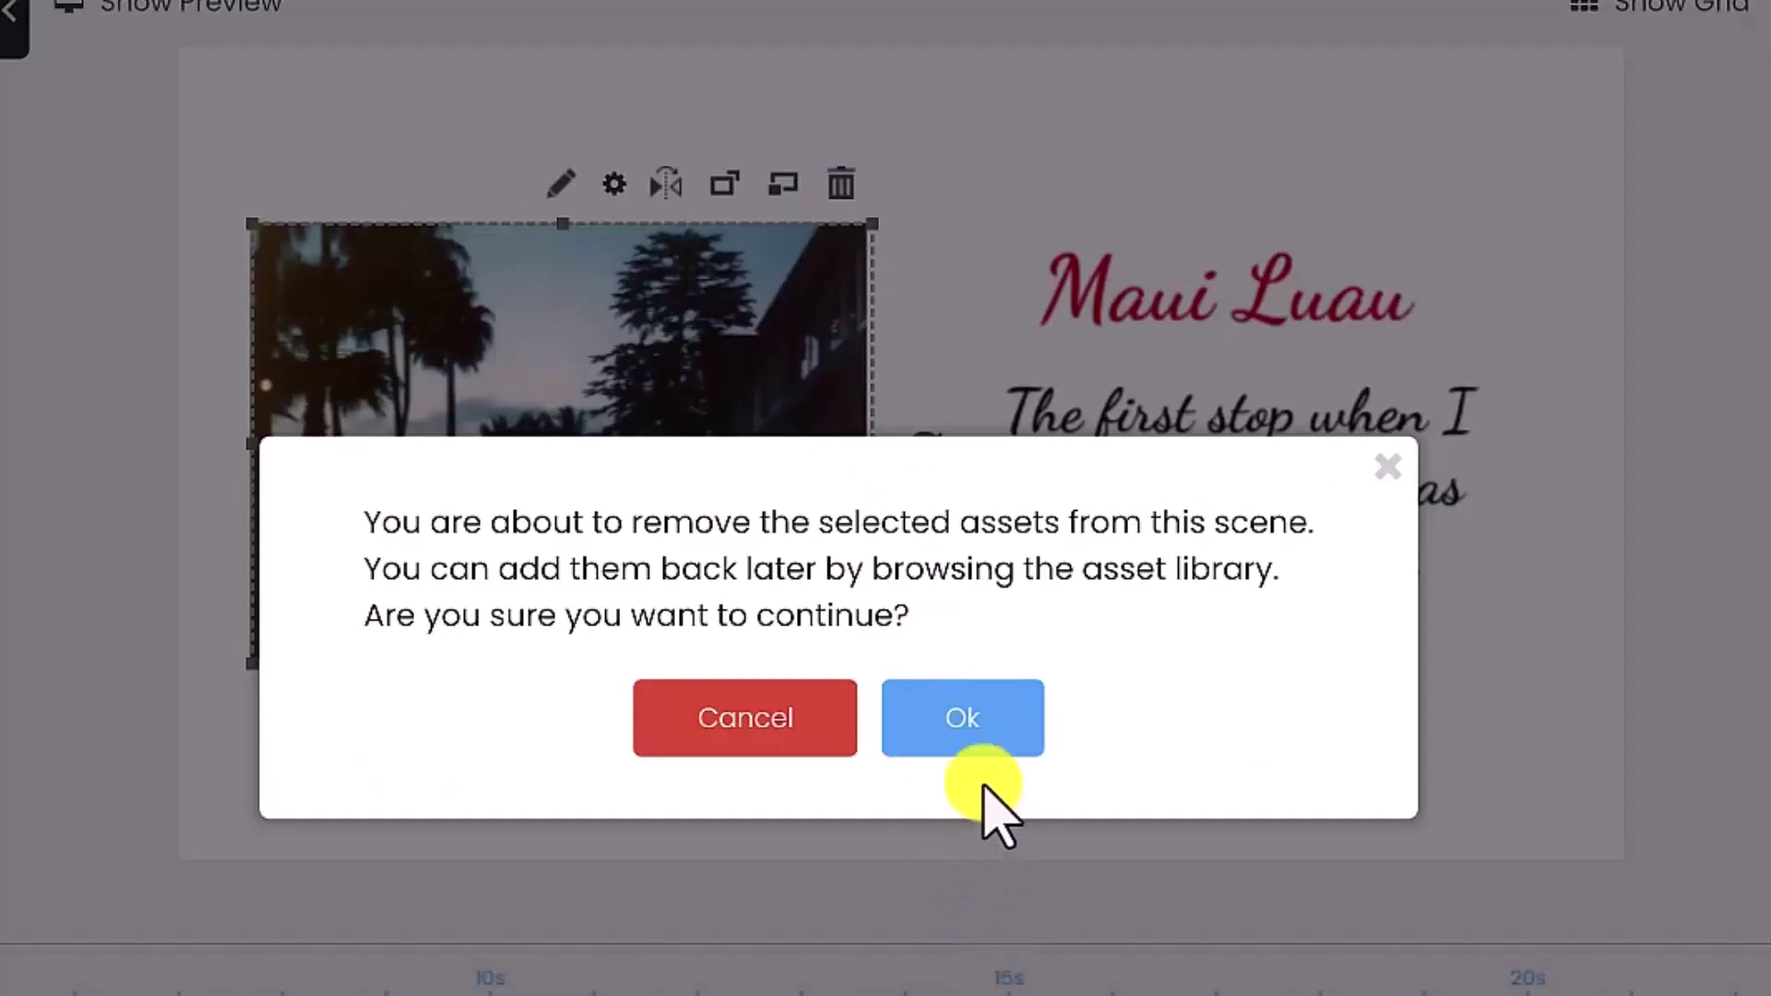
left_click(959, 729)
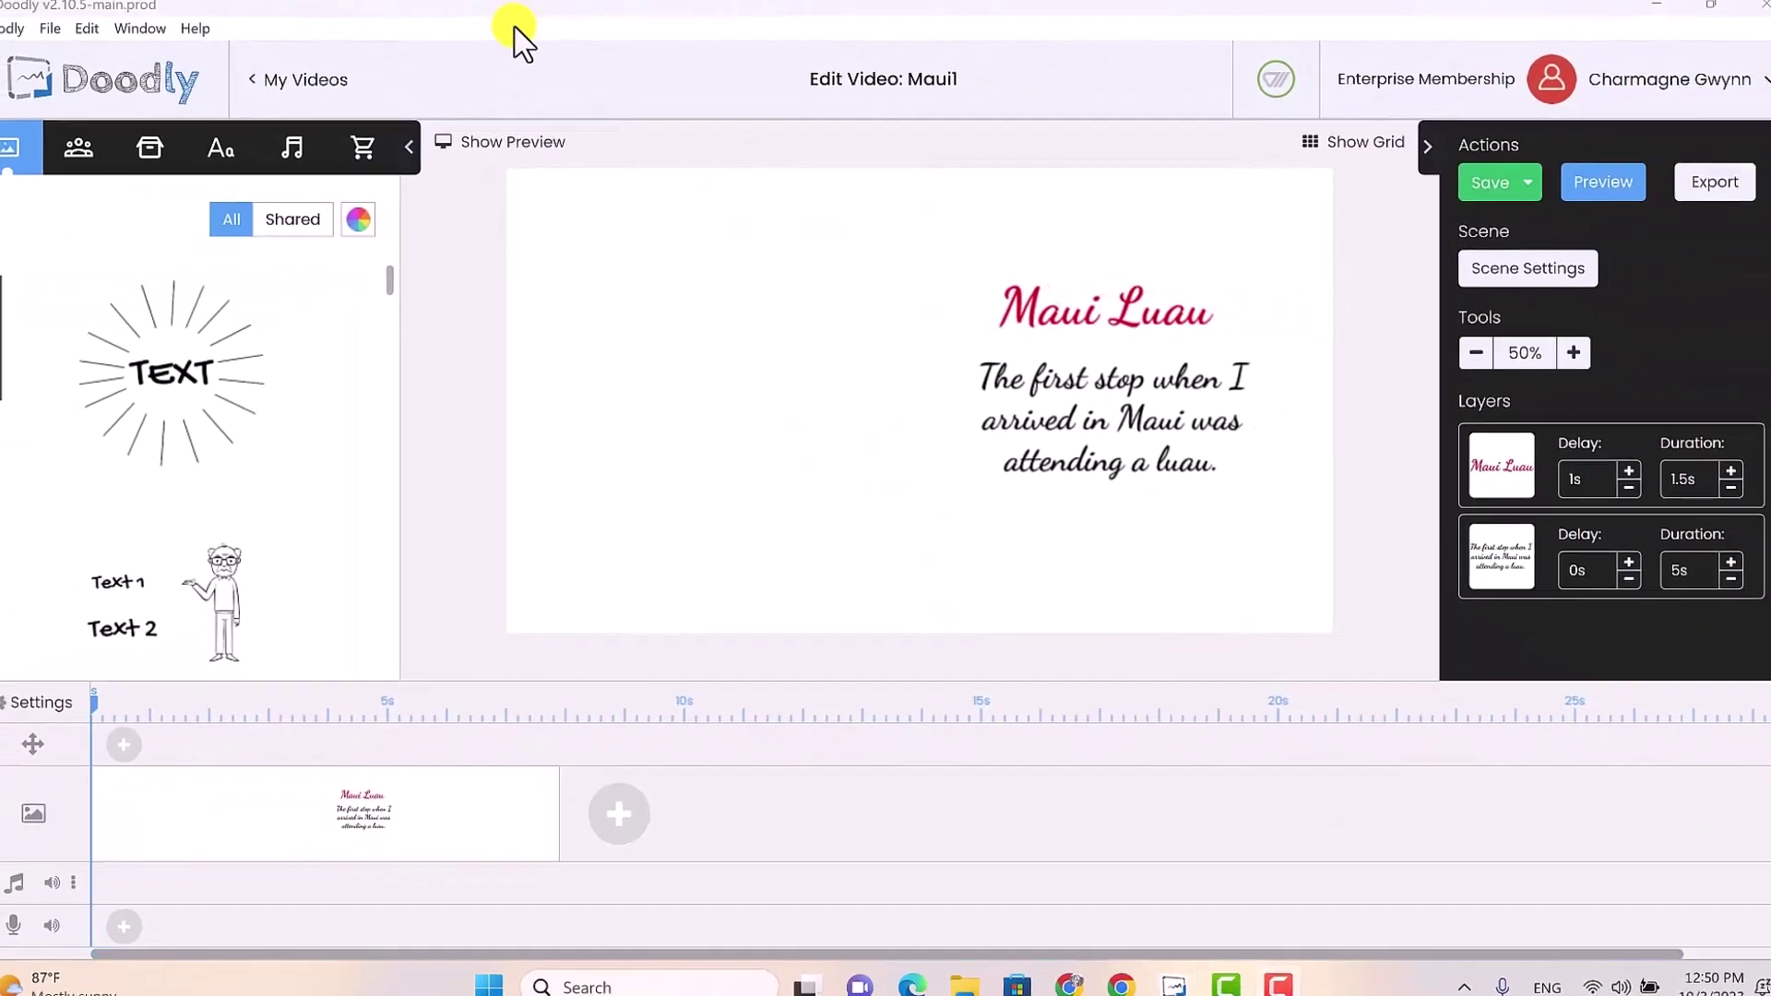
left_click(74, 38)
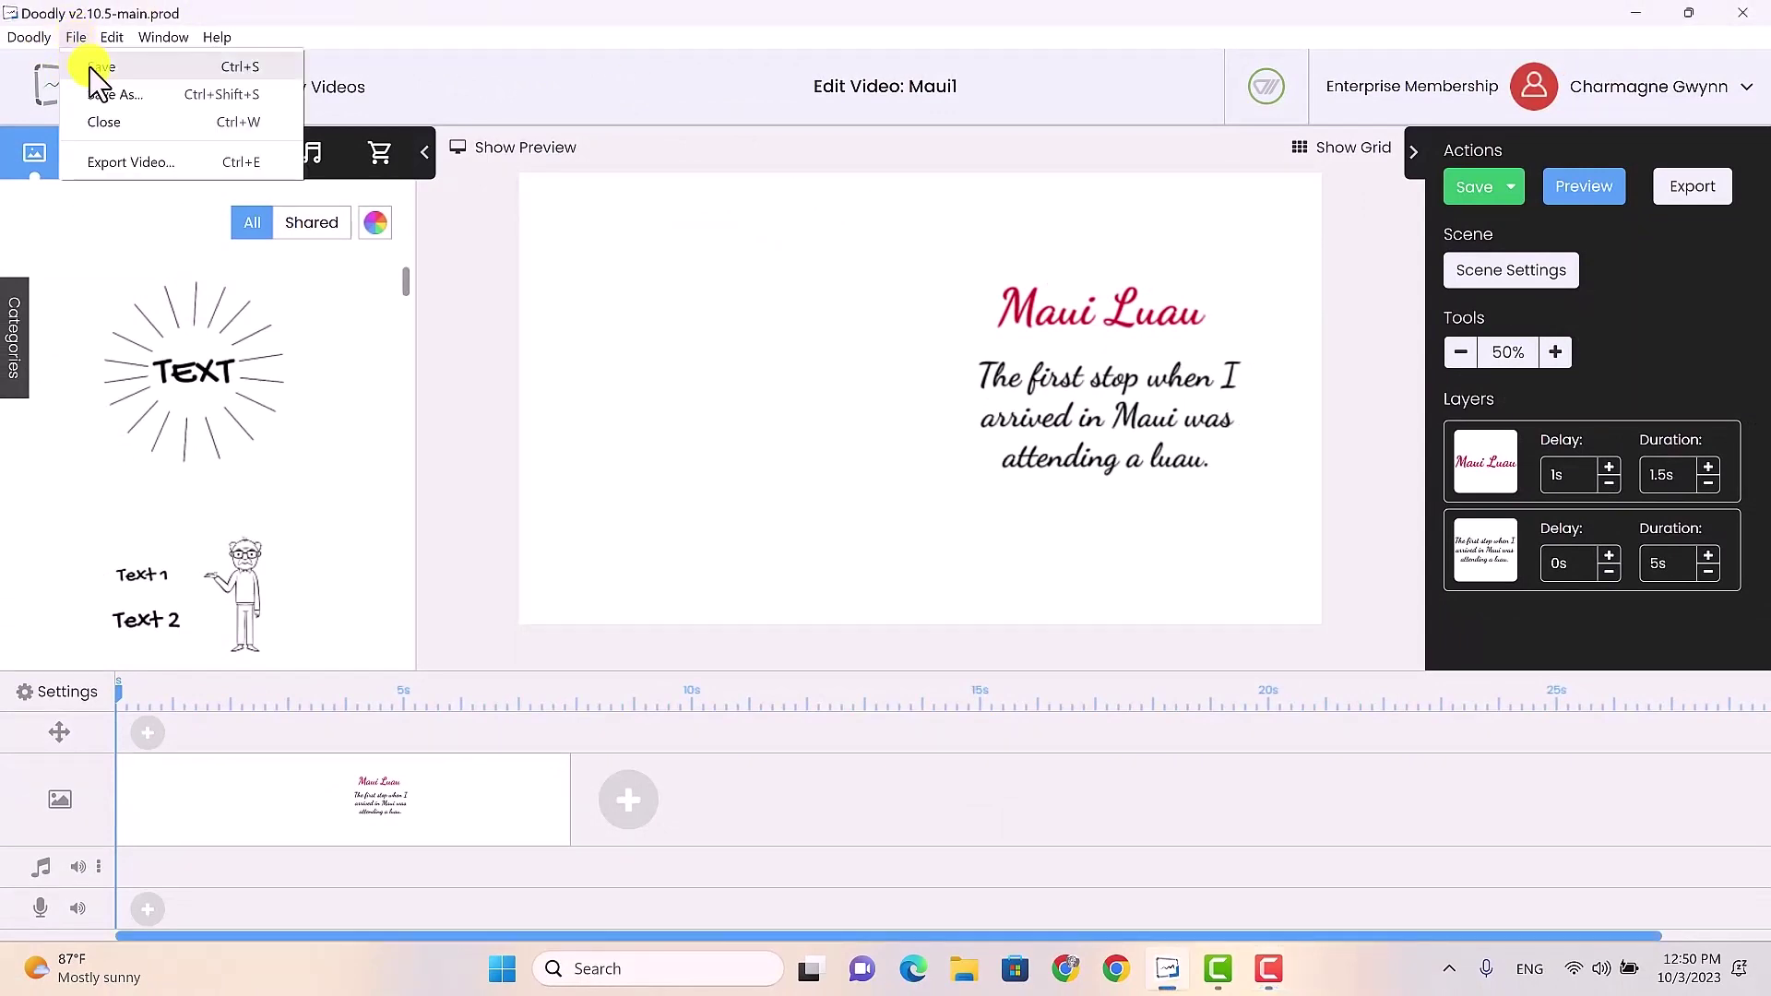
left_click(93, 67)
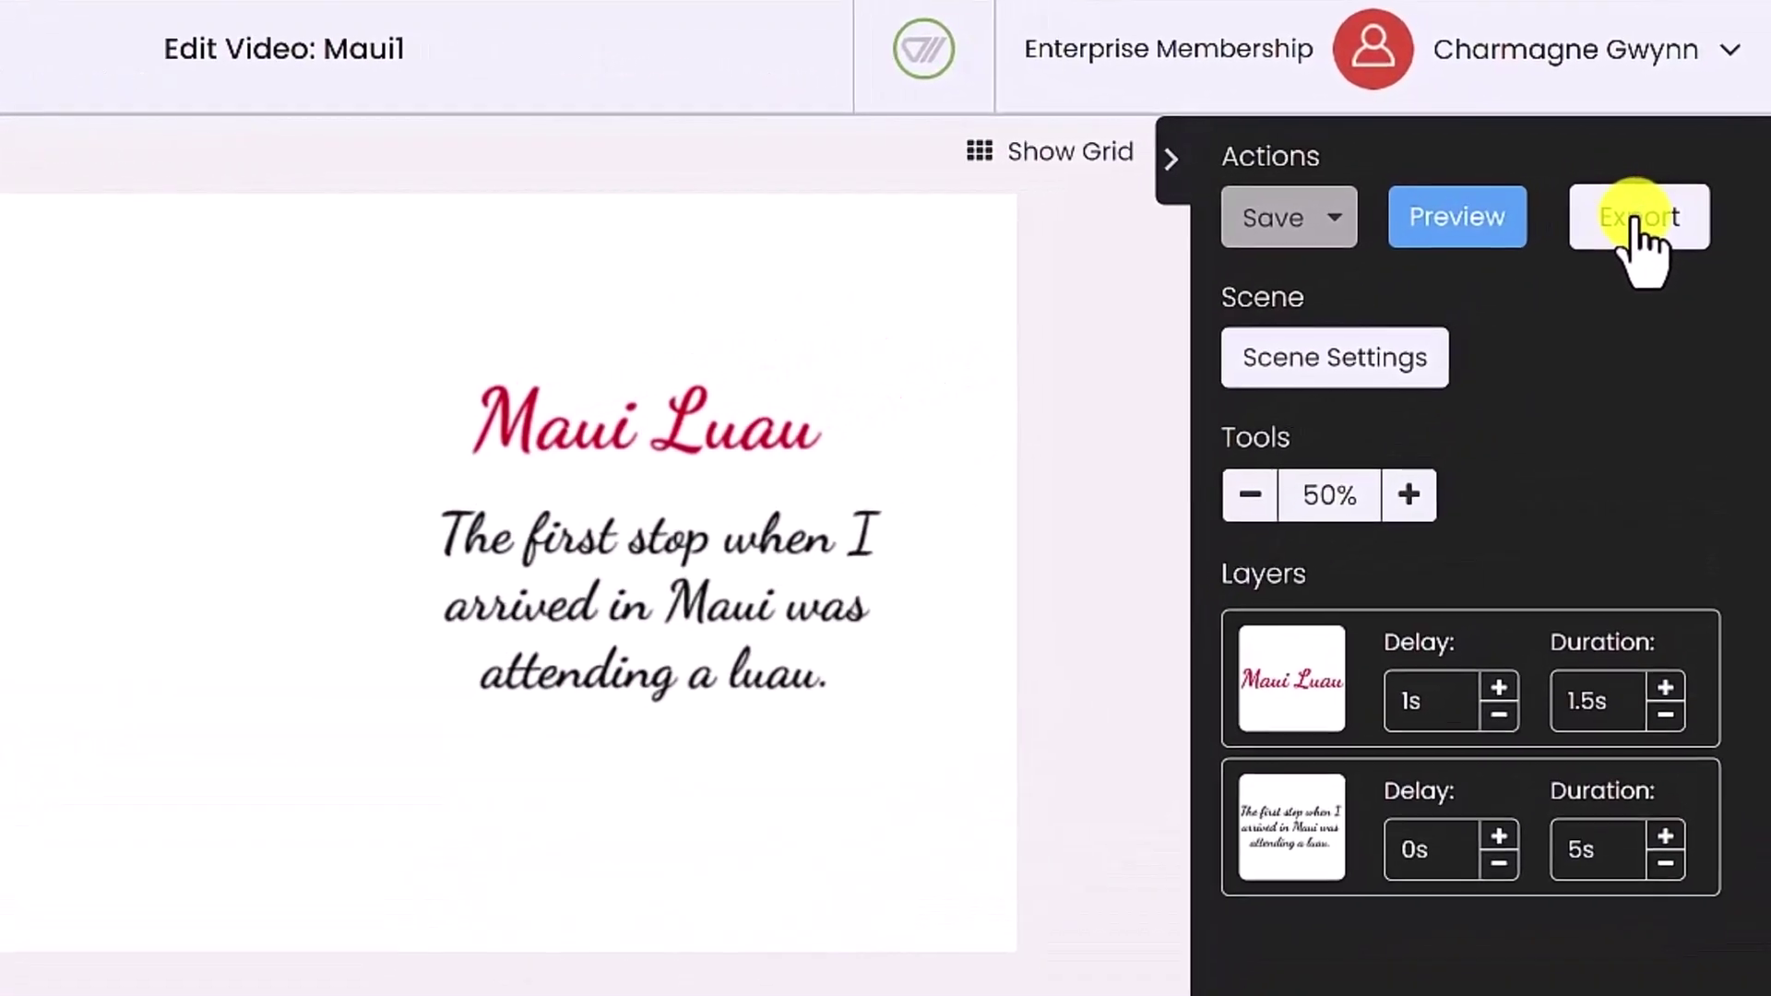
Step: Start exporting the video to the computer and set the destination to the Desktop with the file name Maui1
left_click(1636, 222)
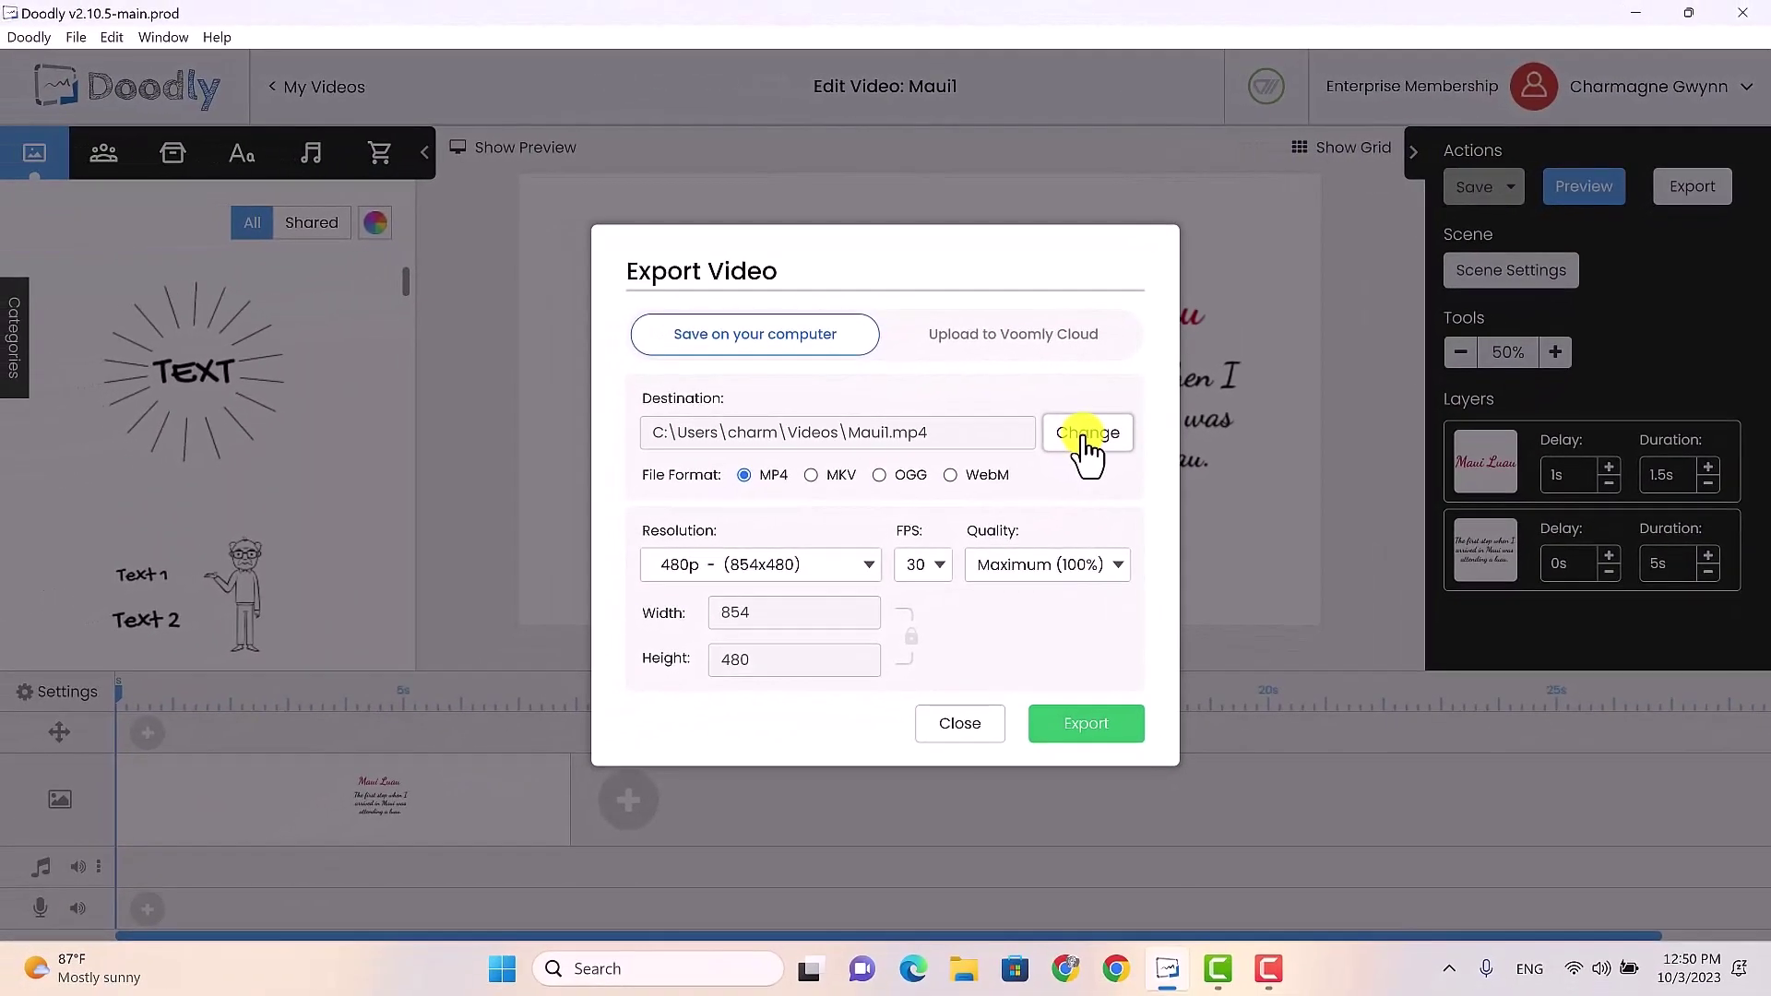
left_click(1088, 435)
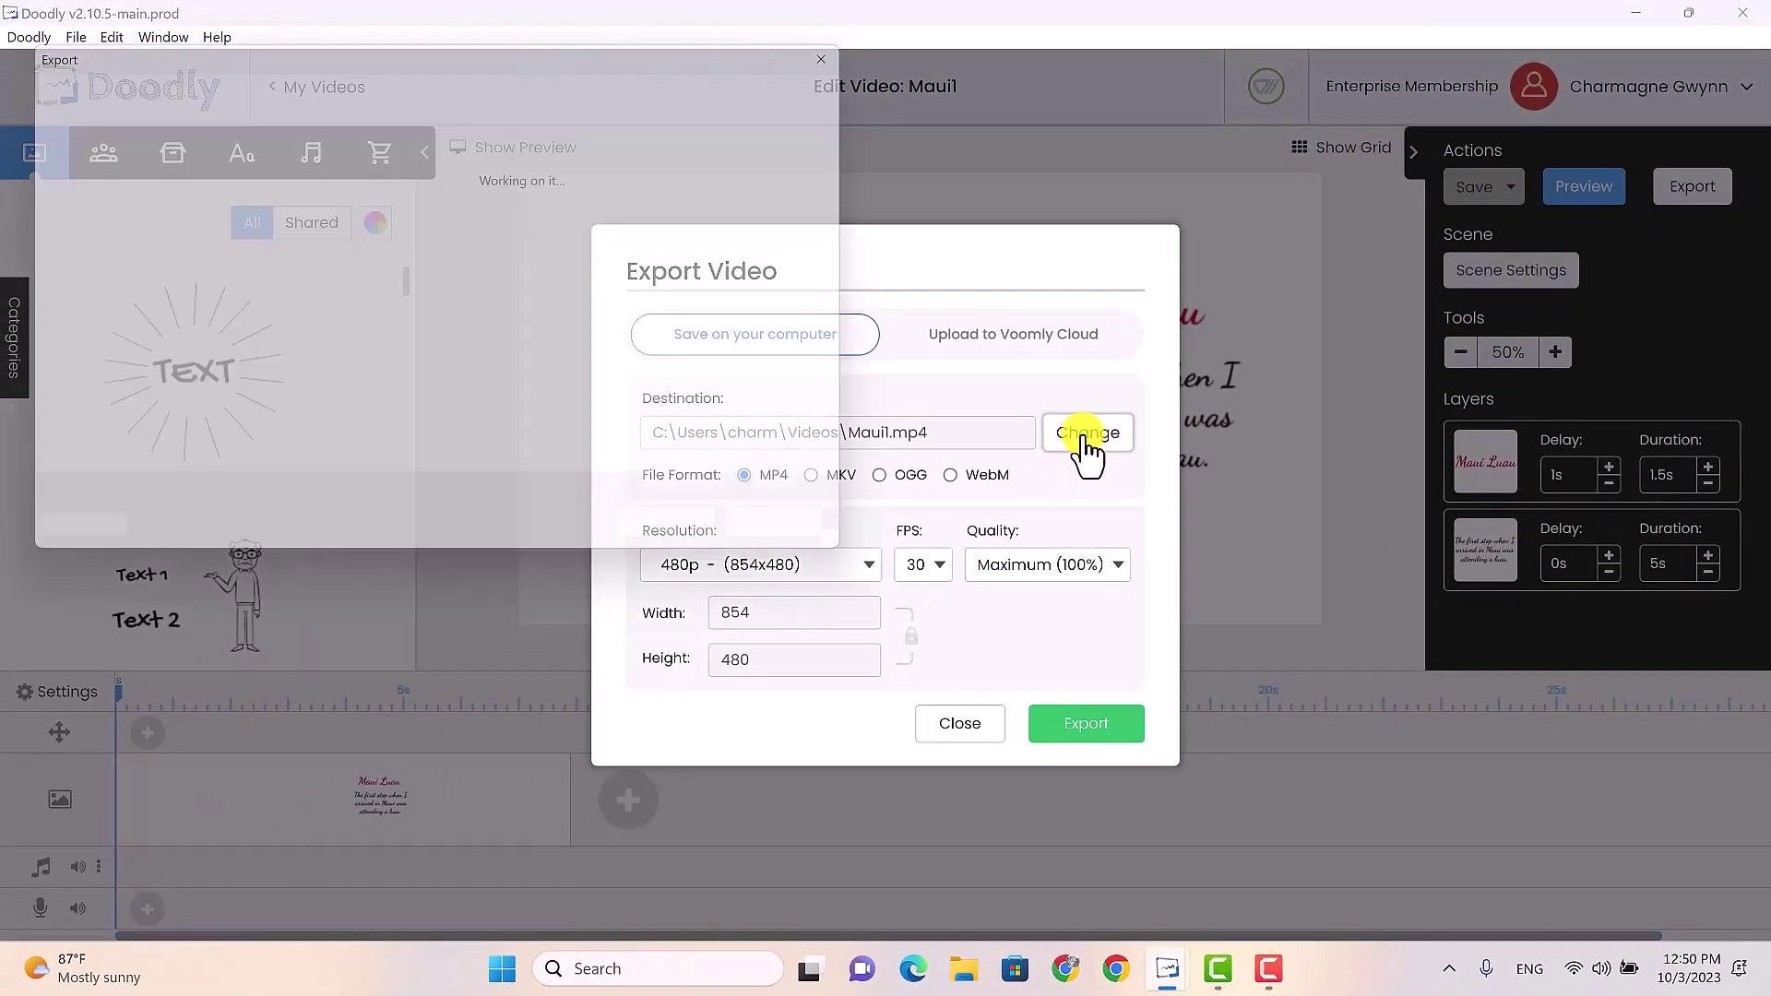
left_click(61, 242)
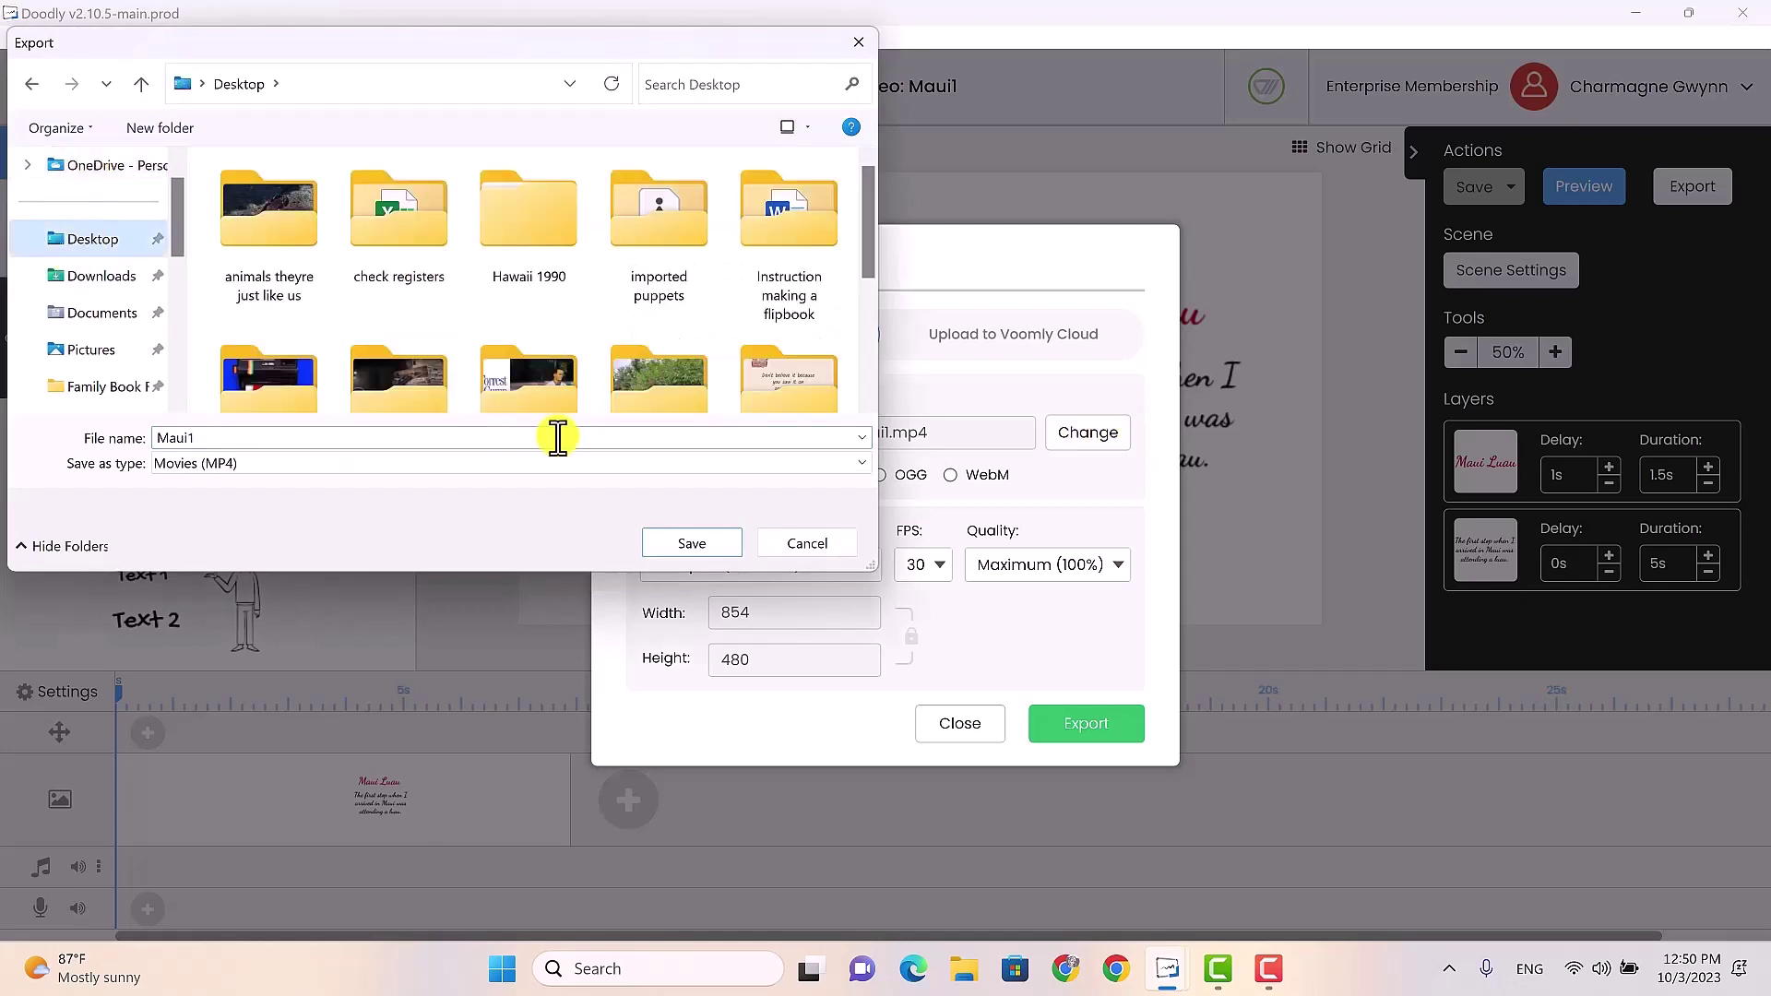
left_click(693, 542)
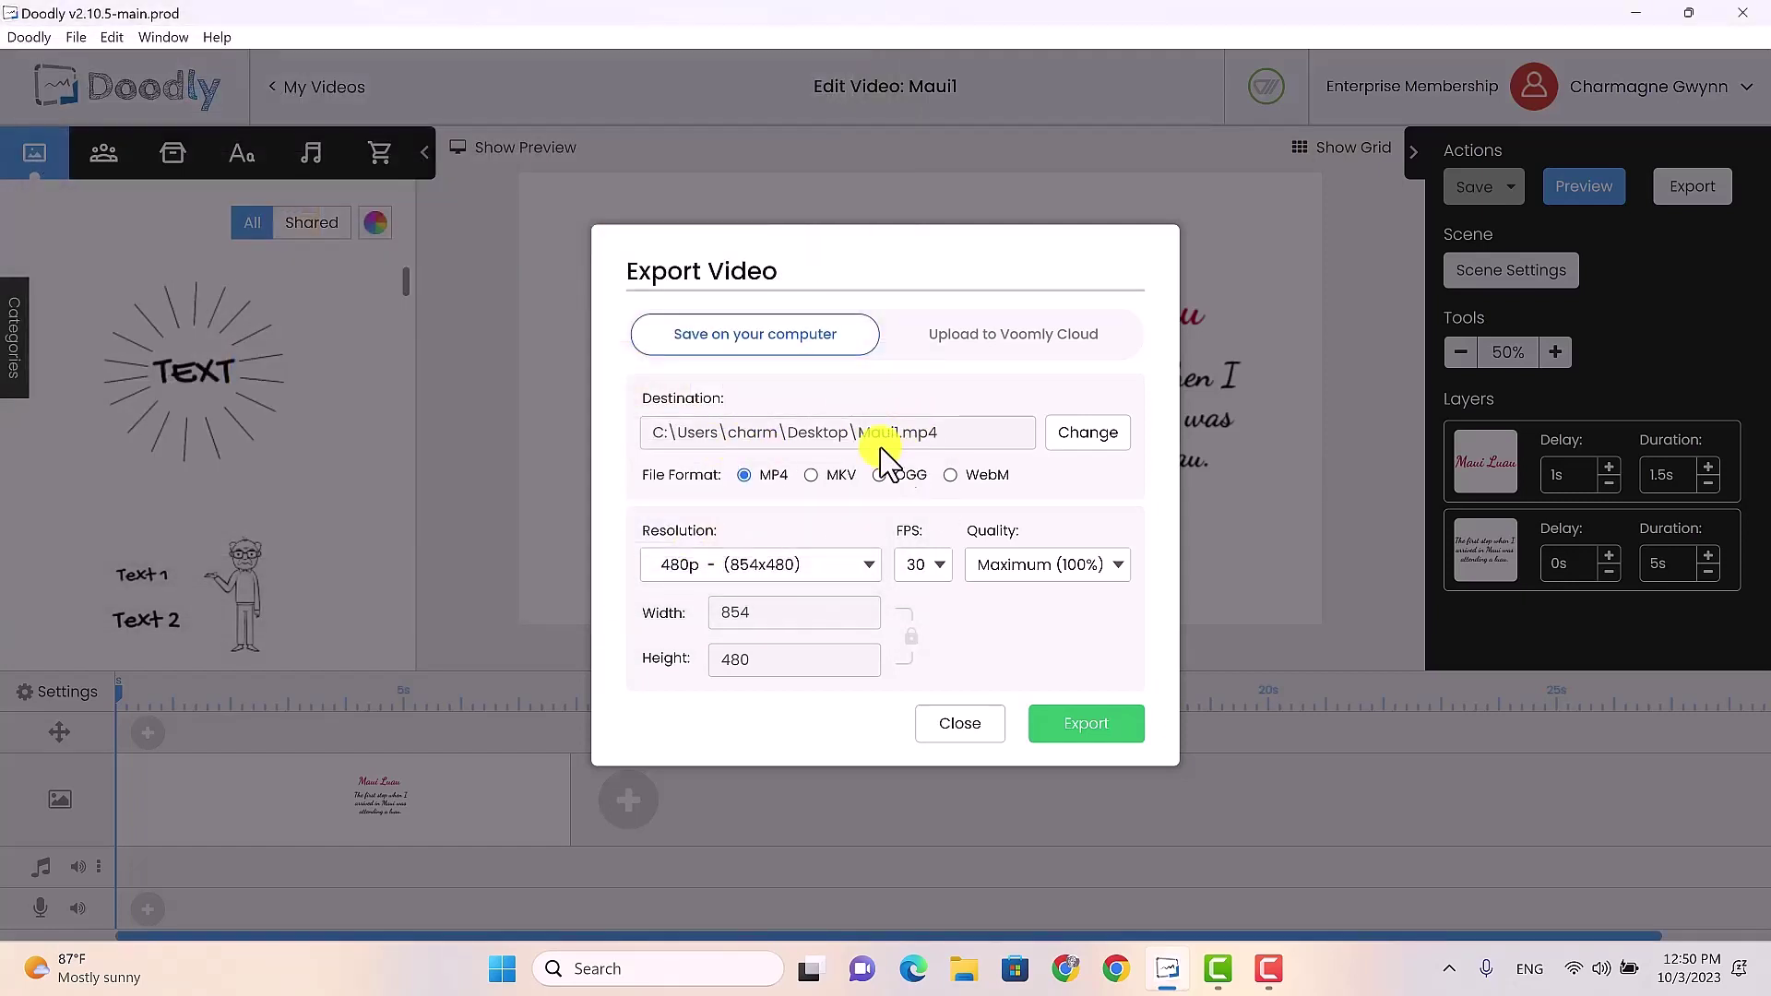
Step: Set the export resolution to 1080p (1920x1080) and export the video as MP4
left_click(850, 572)
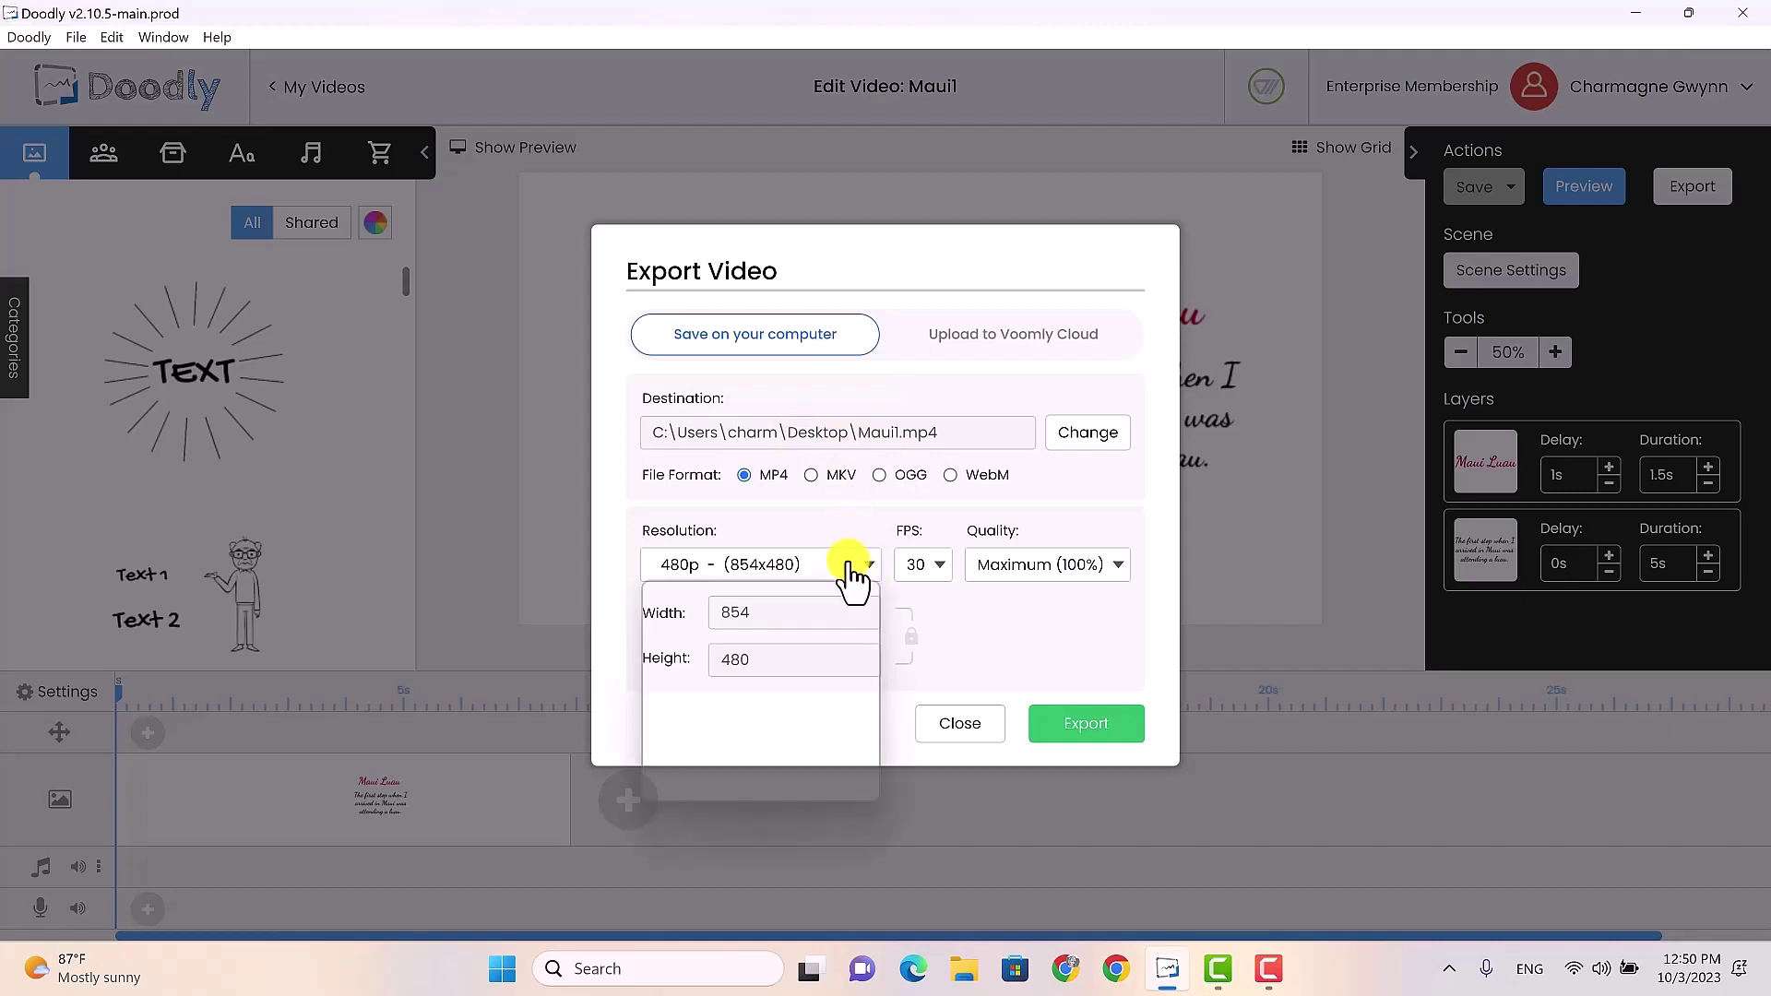
left_click(849, 572)
left_click(851, 573)
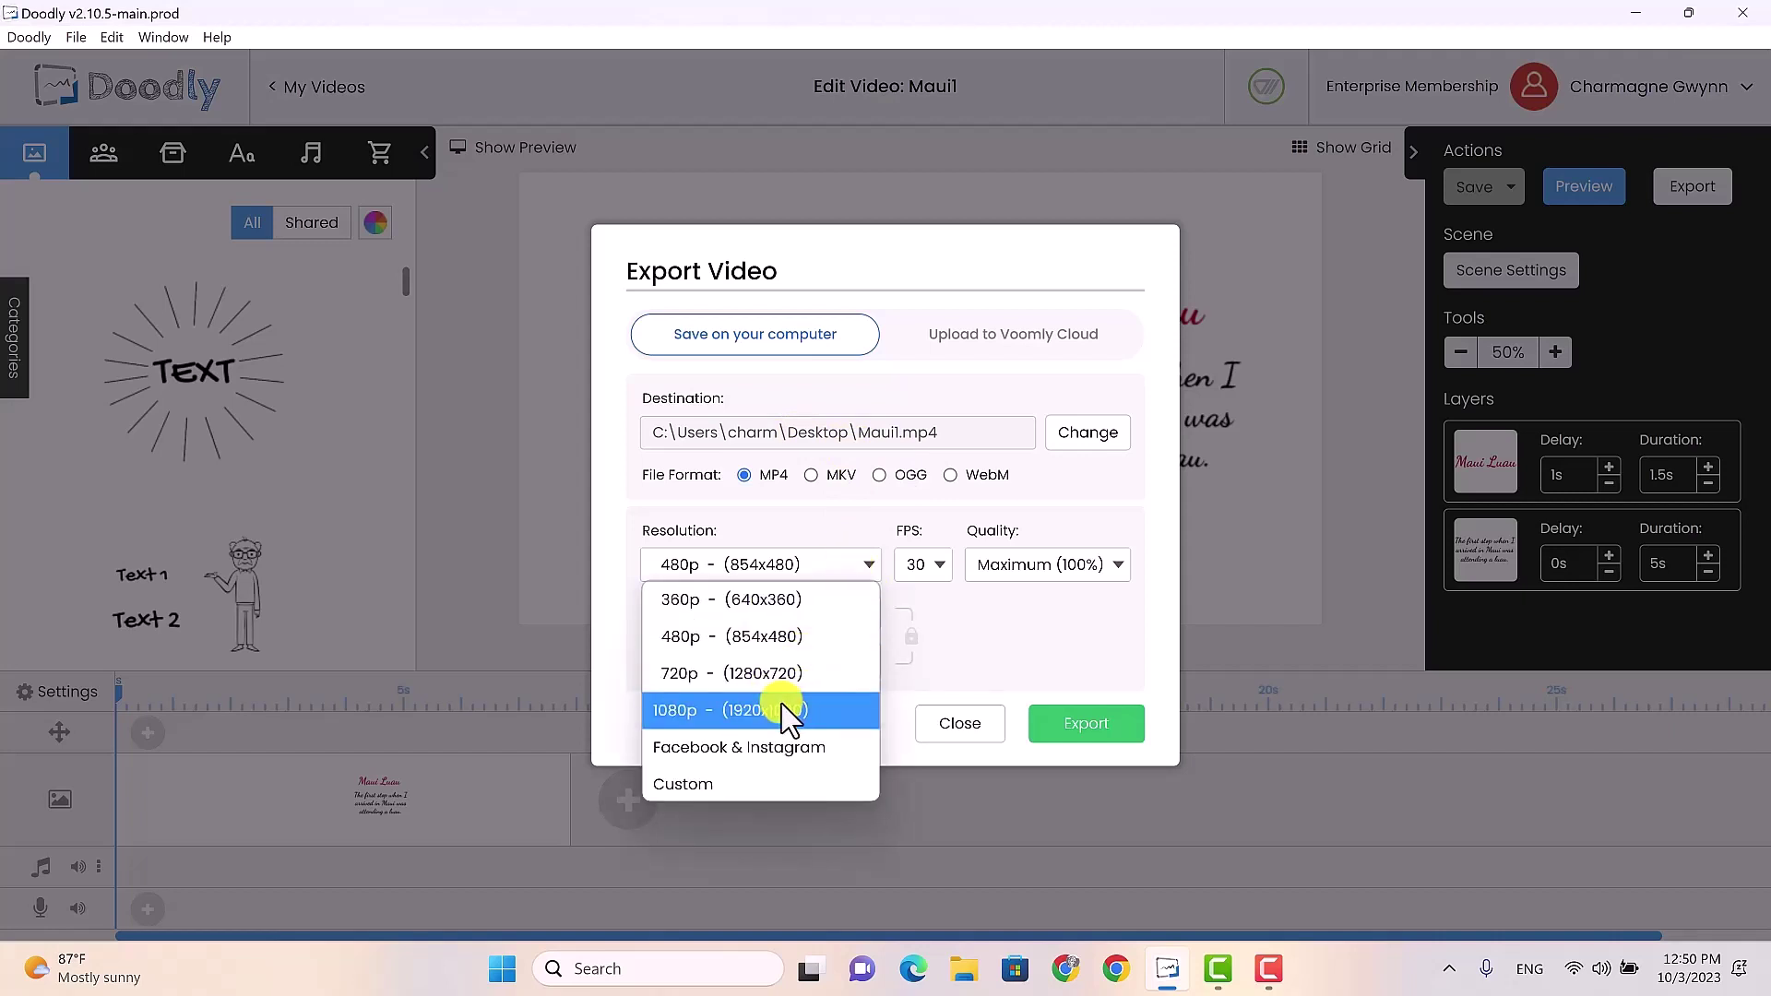
left_click(786, 718)
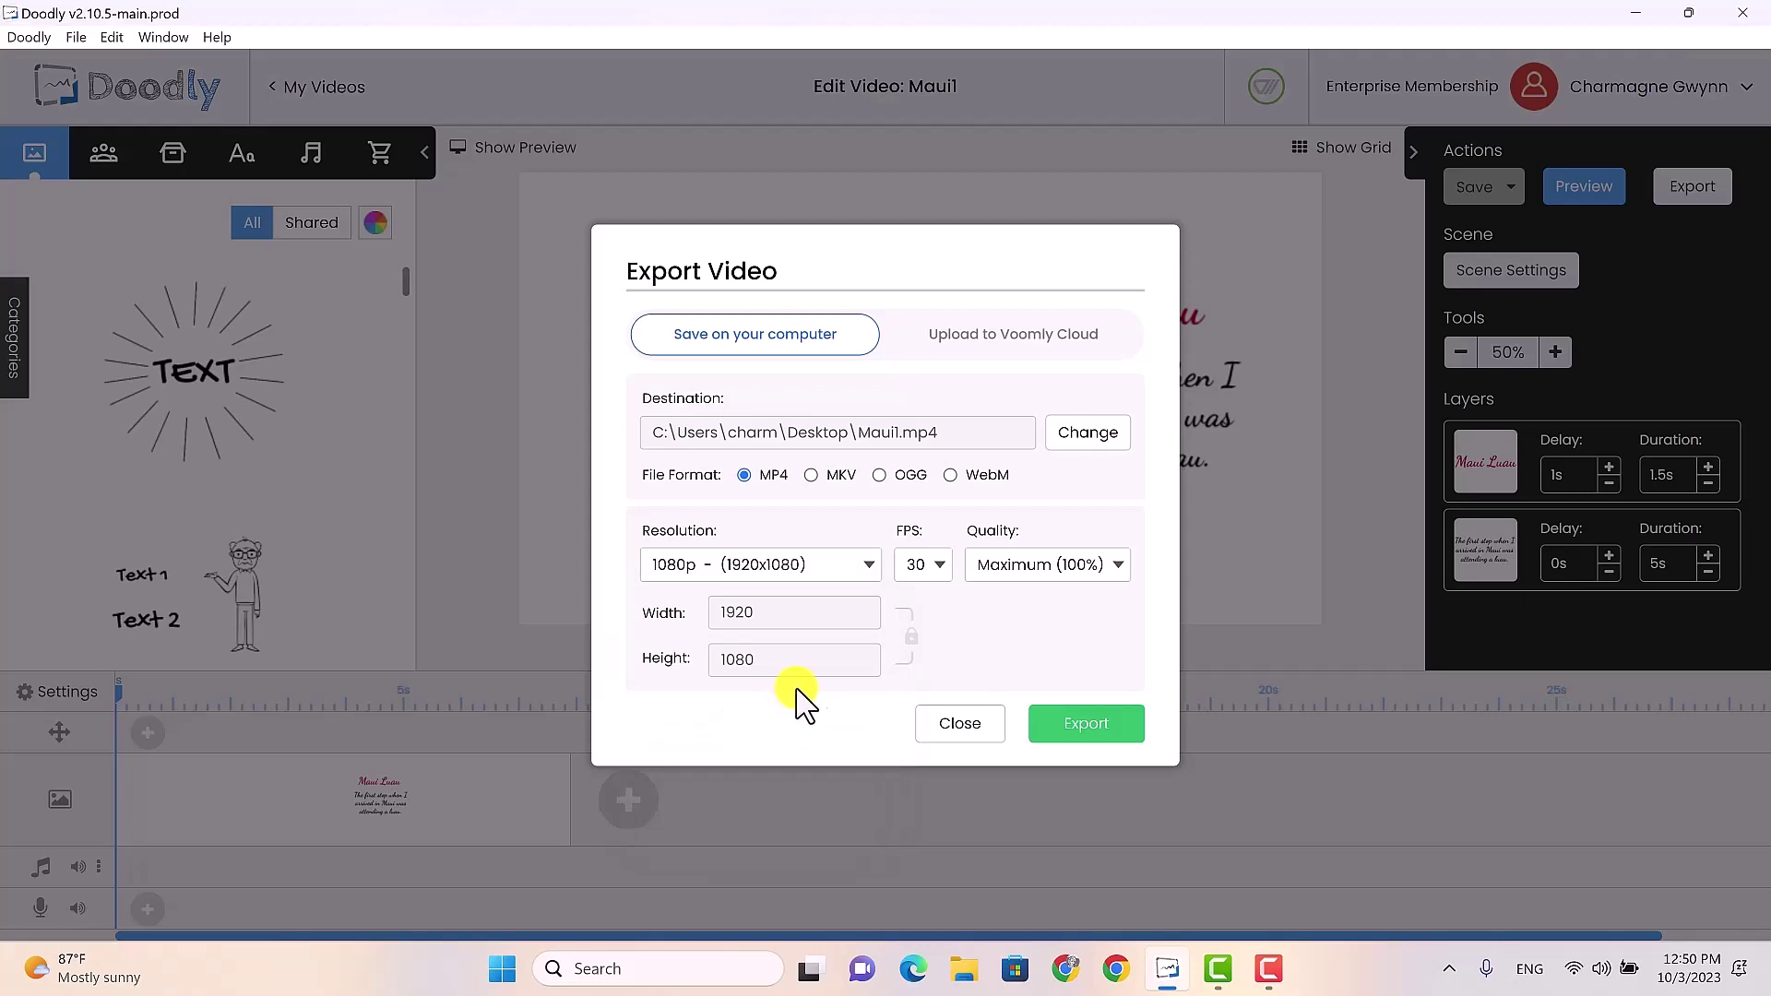
left_click(1091, 727)
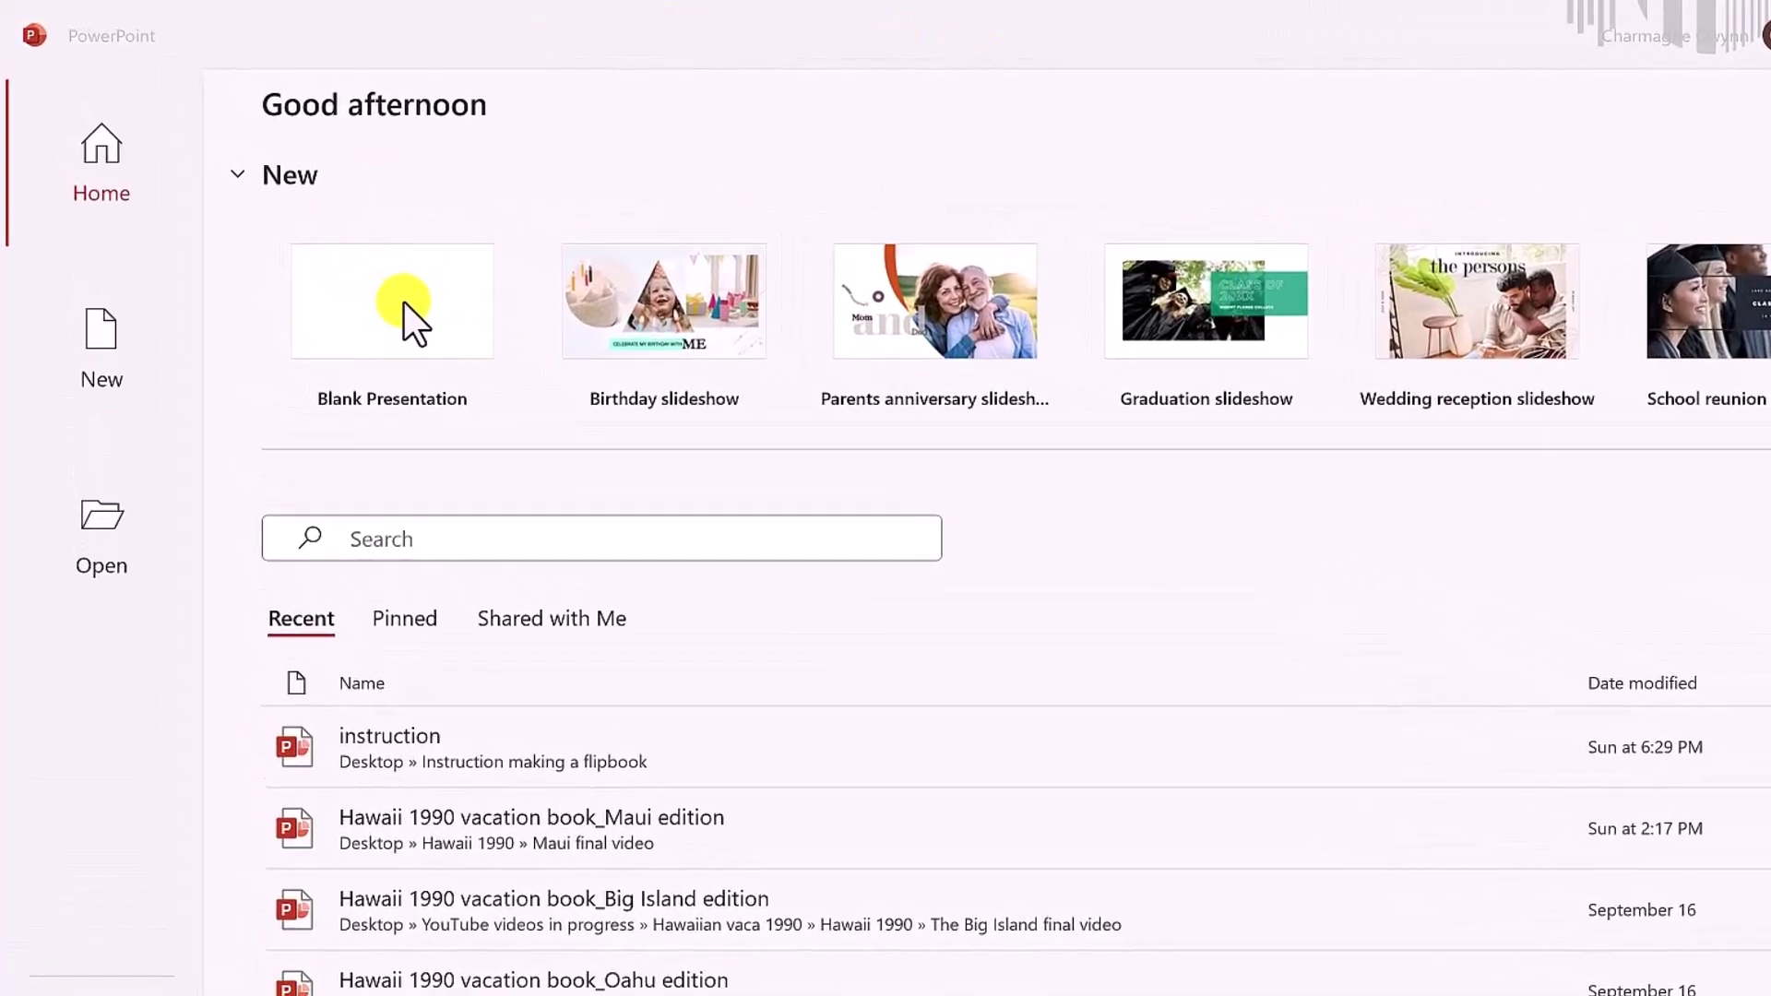
Step: In PowerPoint, create a blank presentation, apply the Blank layout to its first slide and close the Designer suggestions
left_click(408, 306)
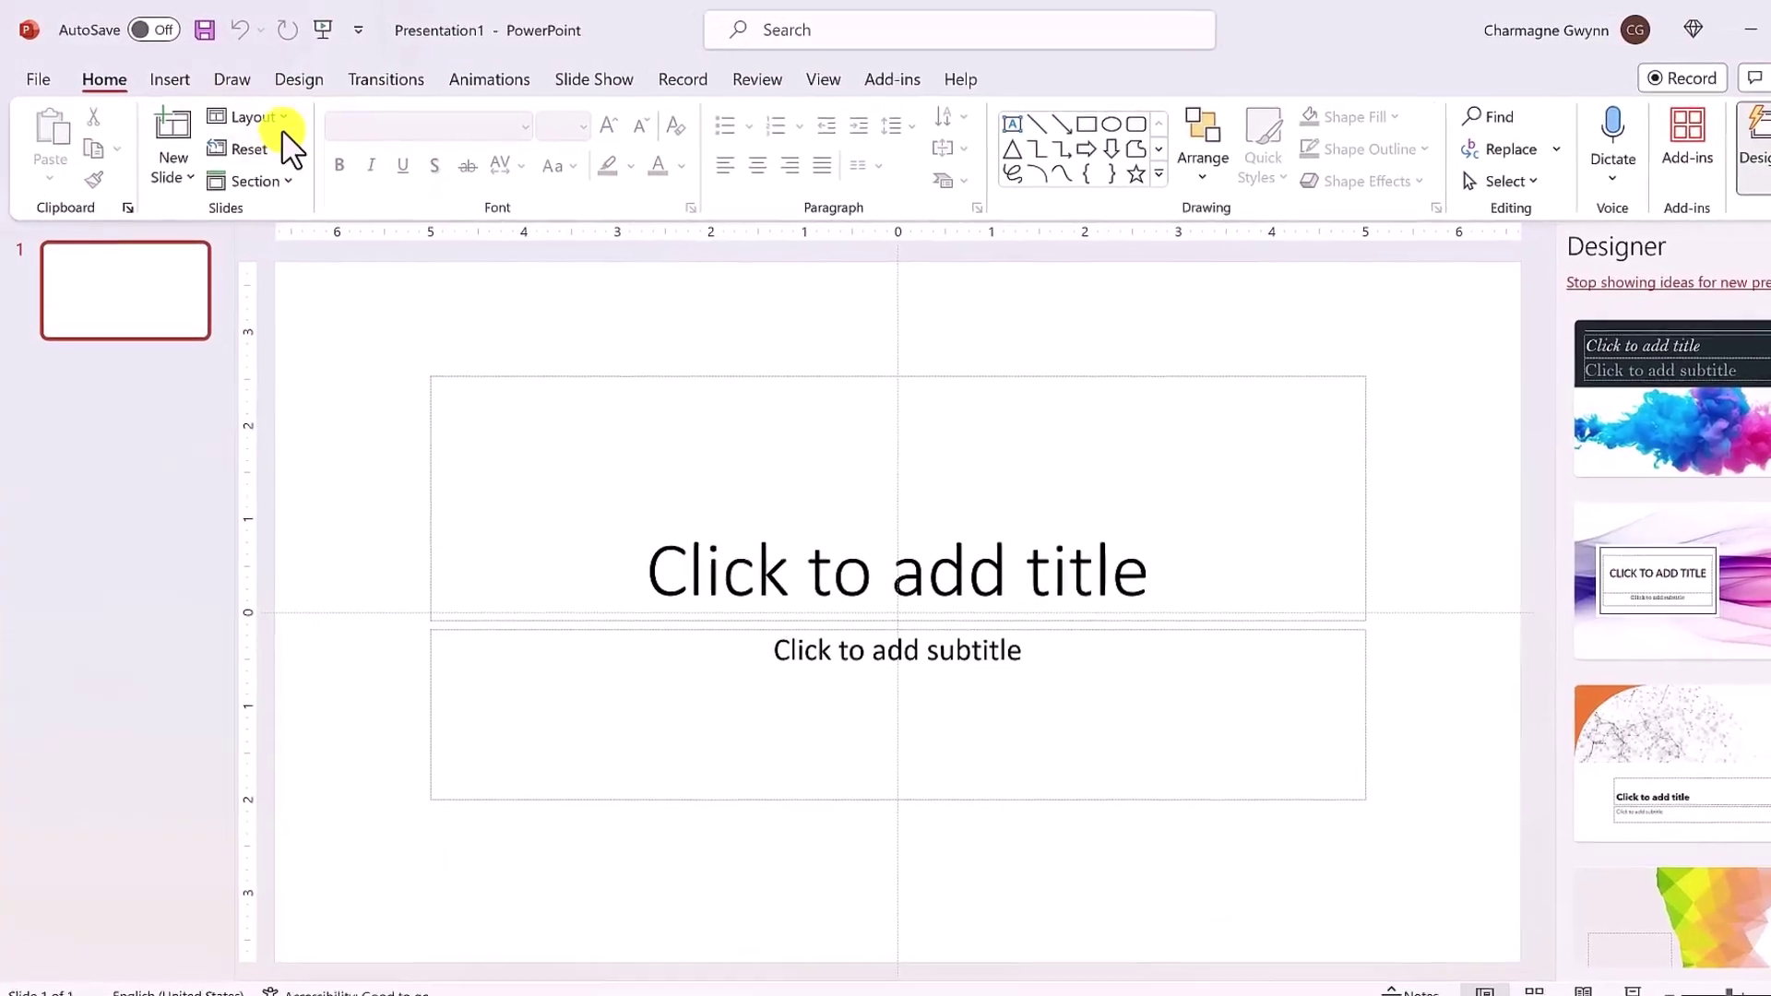
left_click(275, 121)
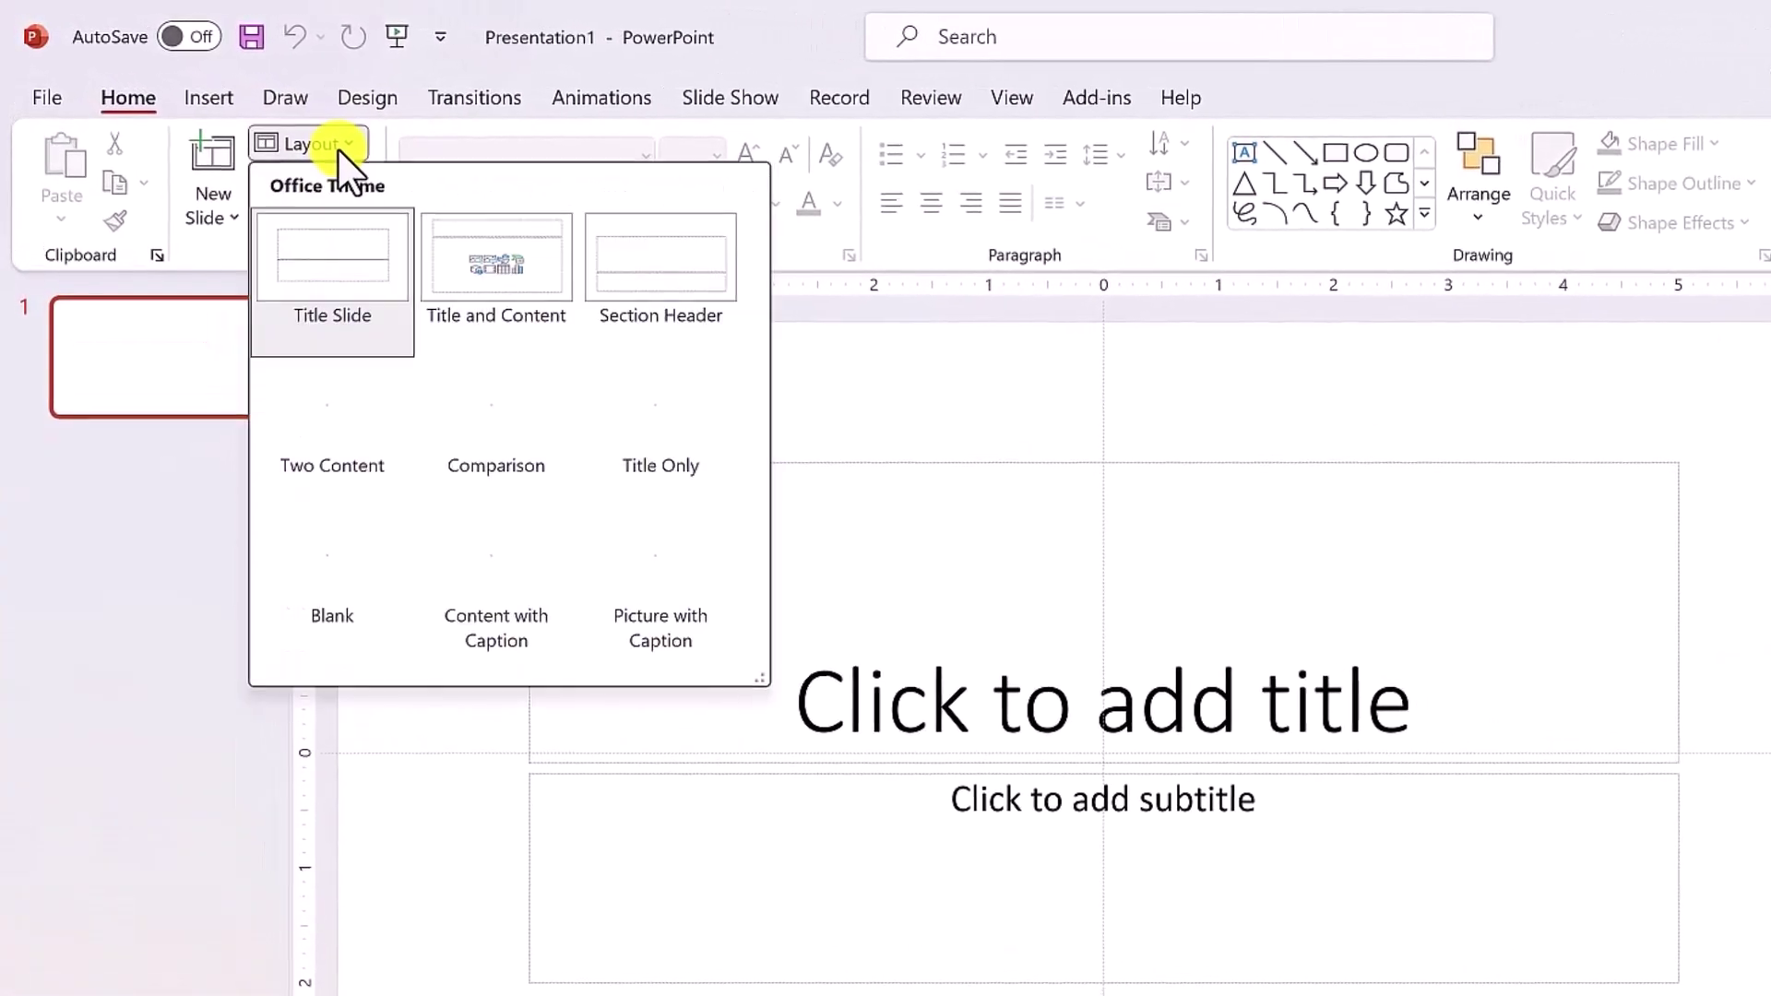
left_click(352, 552)
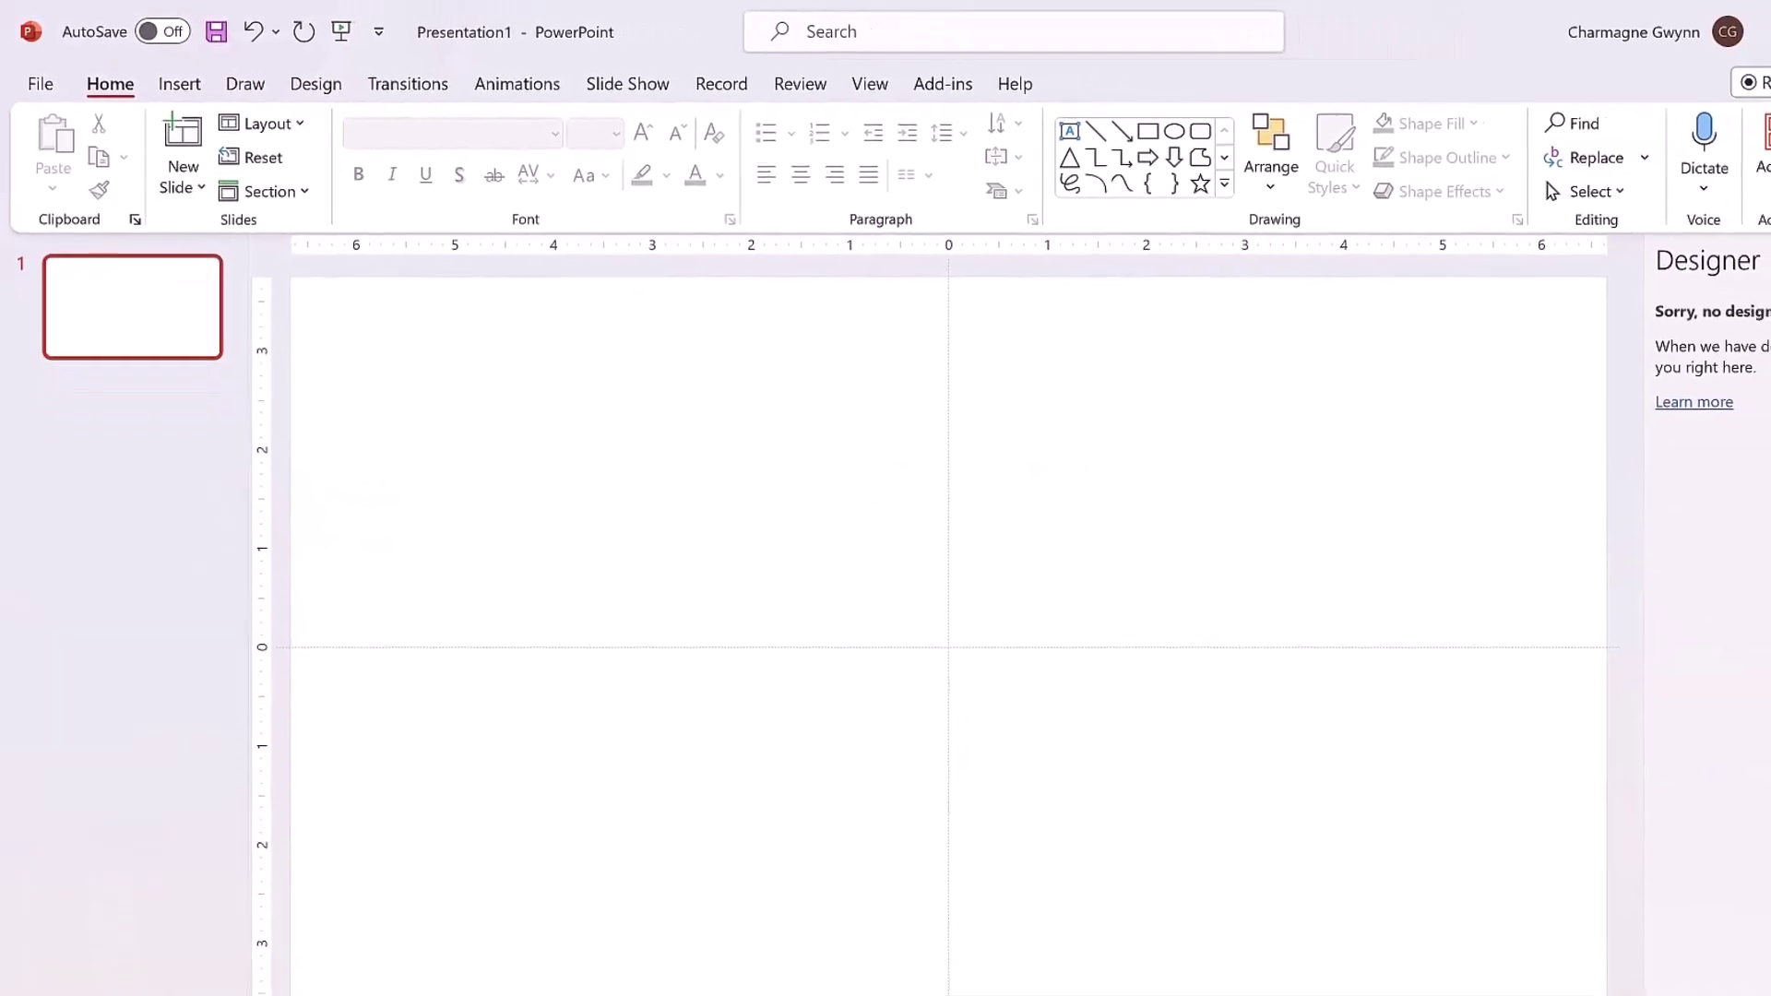
left_click(1744, 234)
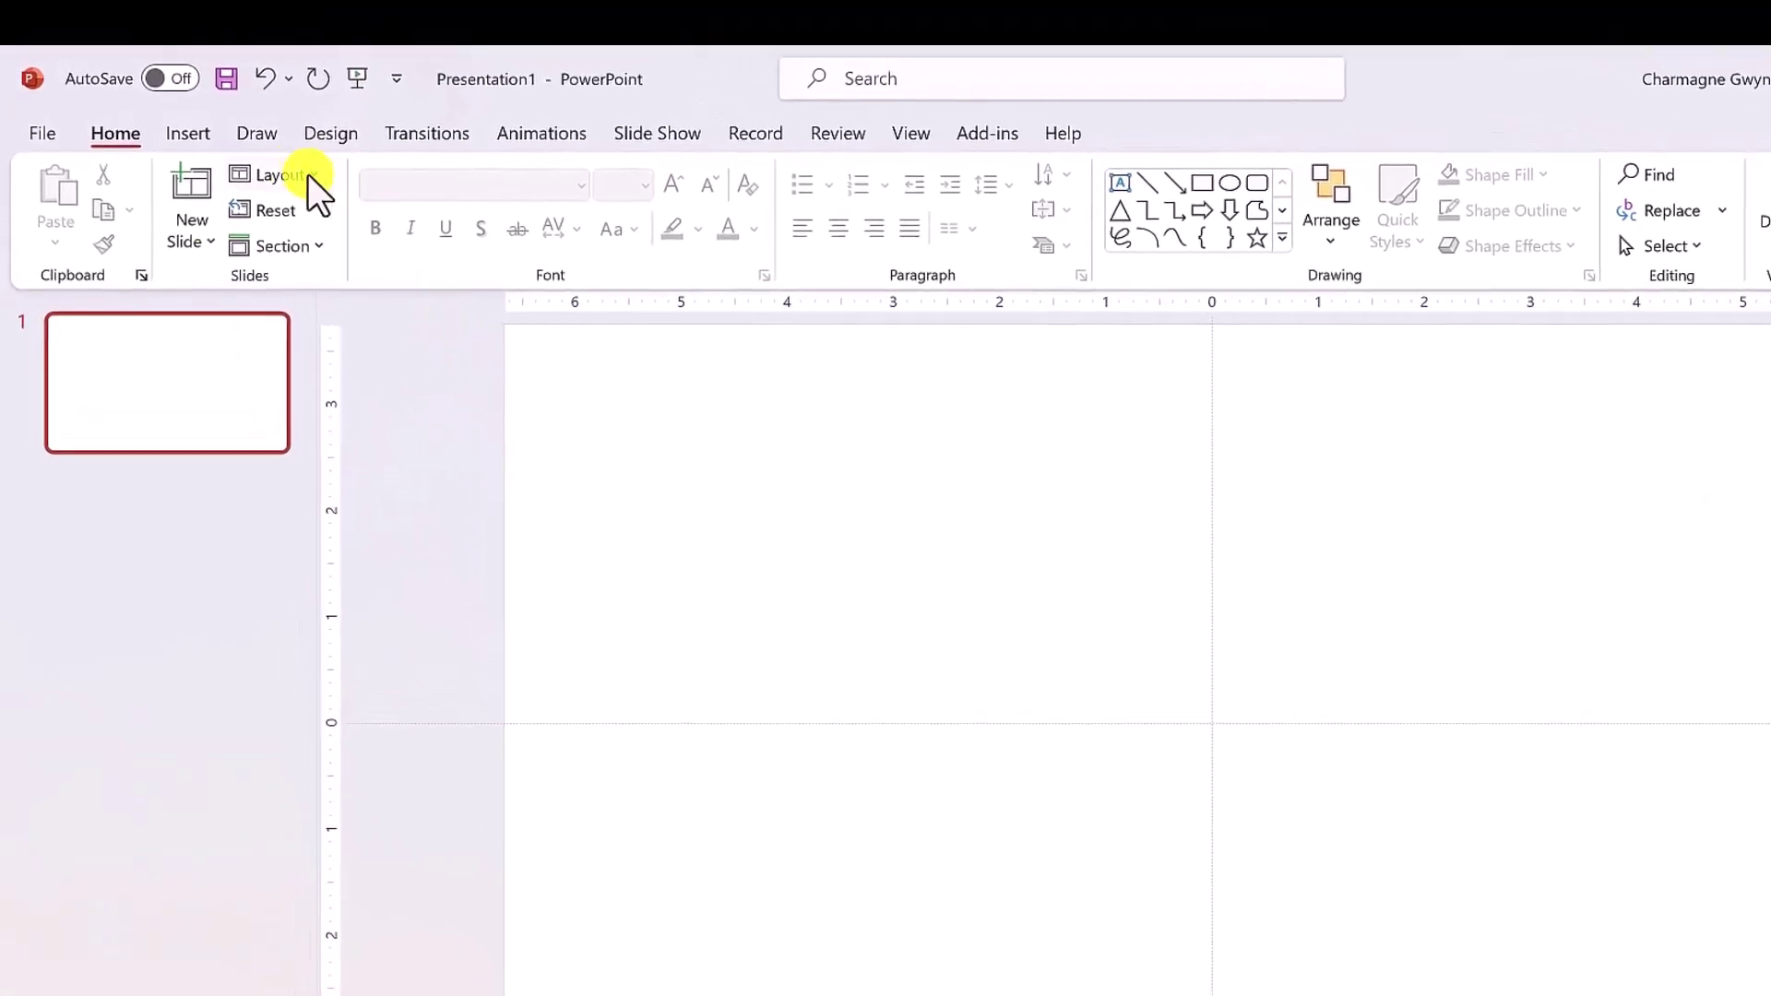
Step: Insert the video Maui1 from the "Instruction making a flipbook" folder on this device onto the blank slide
left_click(201, 169)
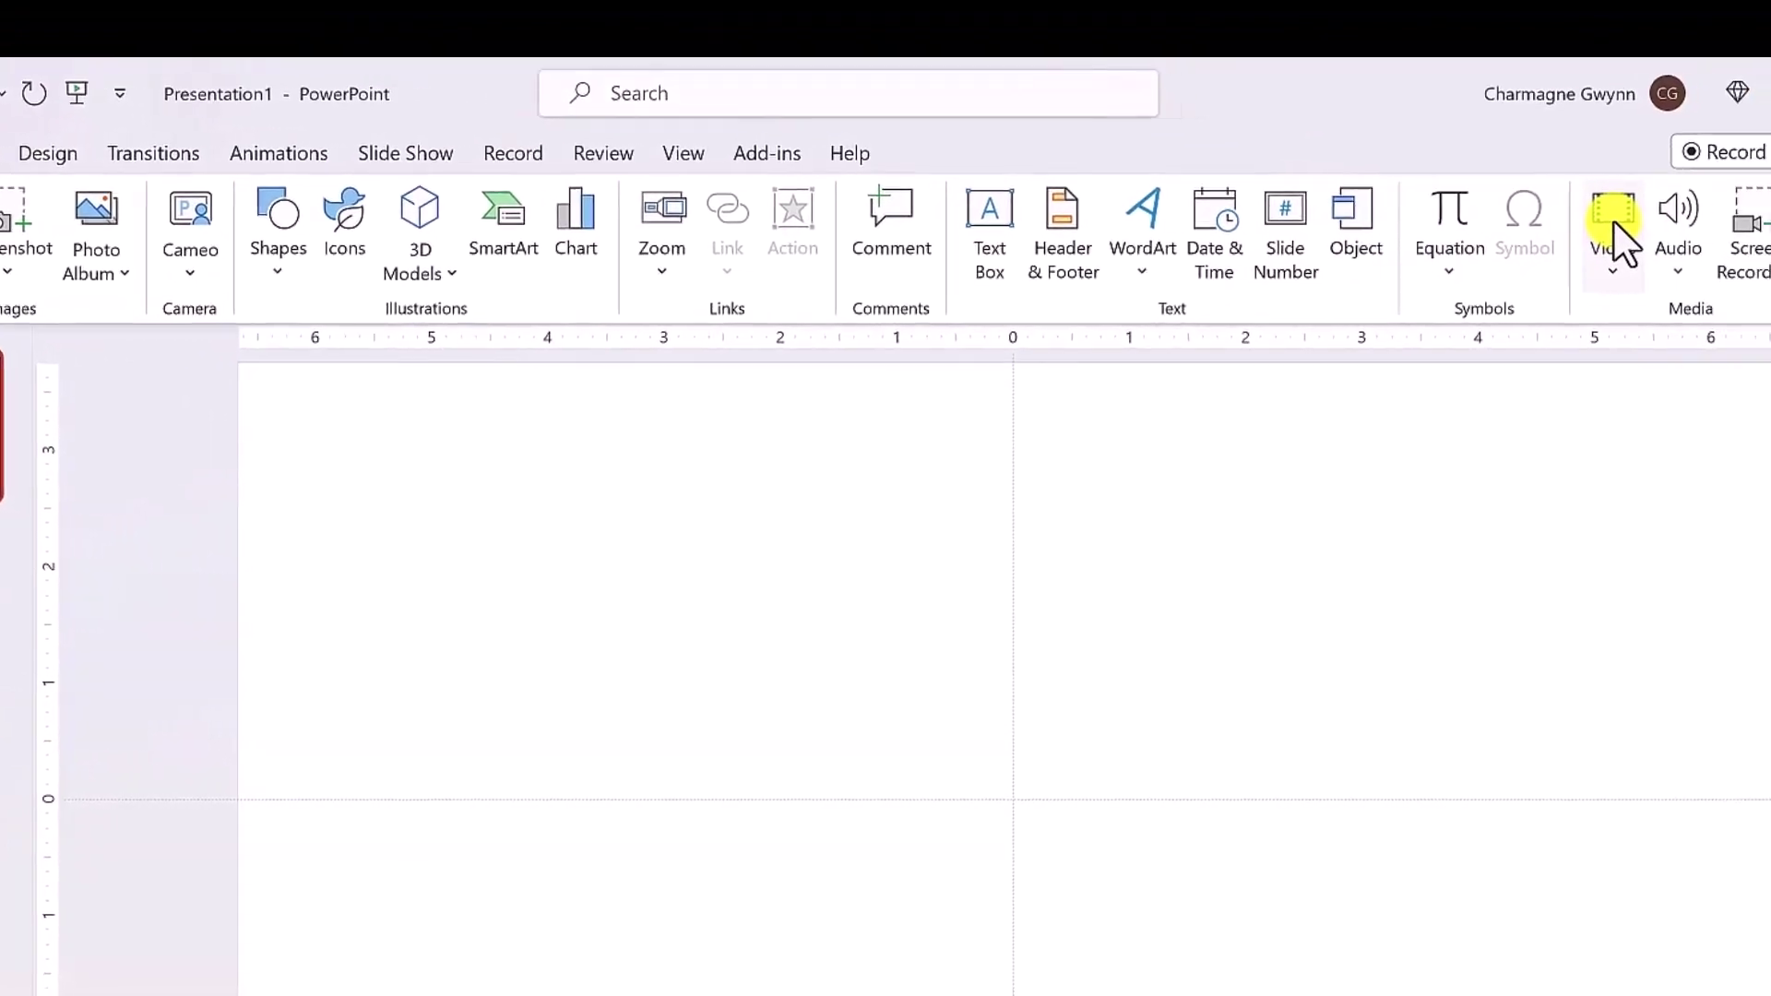
left_click(1759, 238)
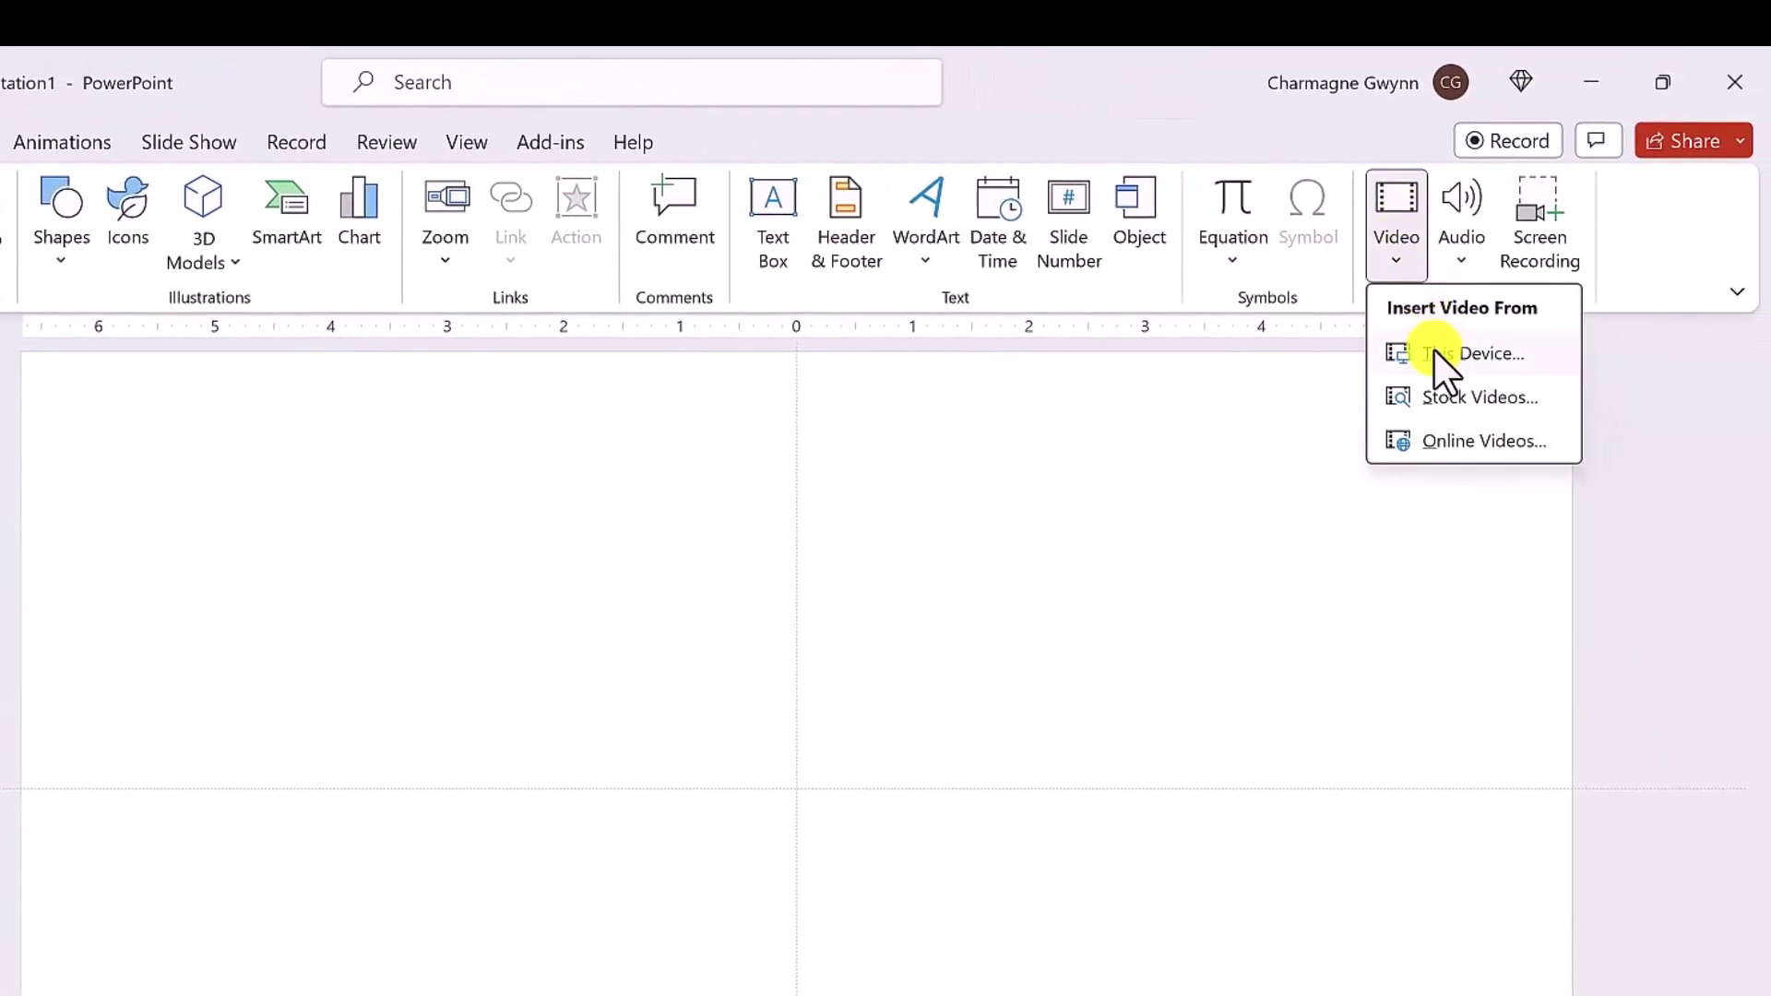
left_click(1434, 351)
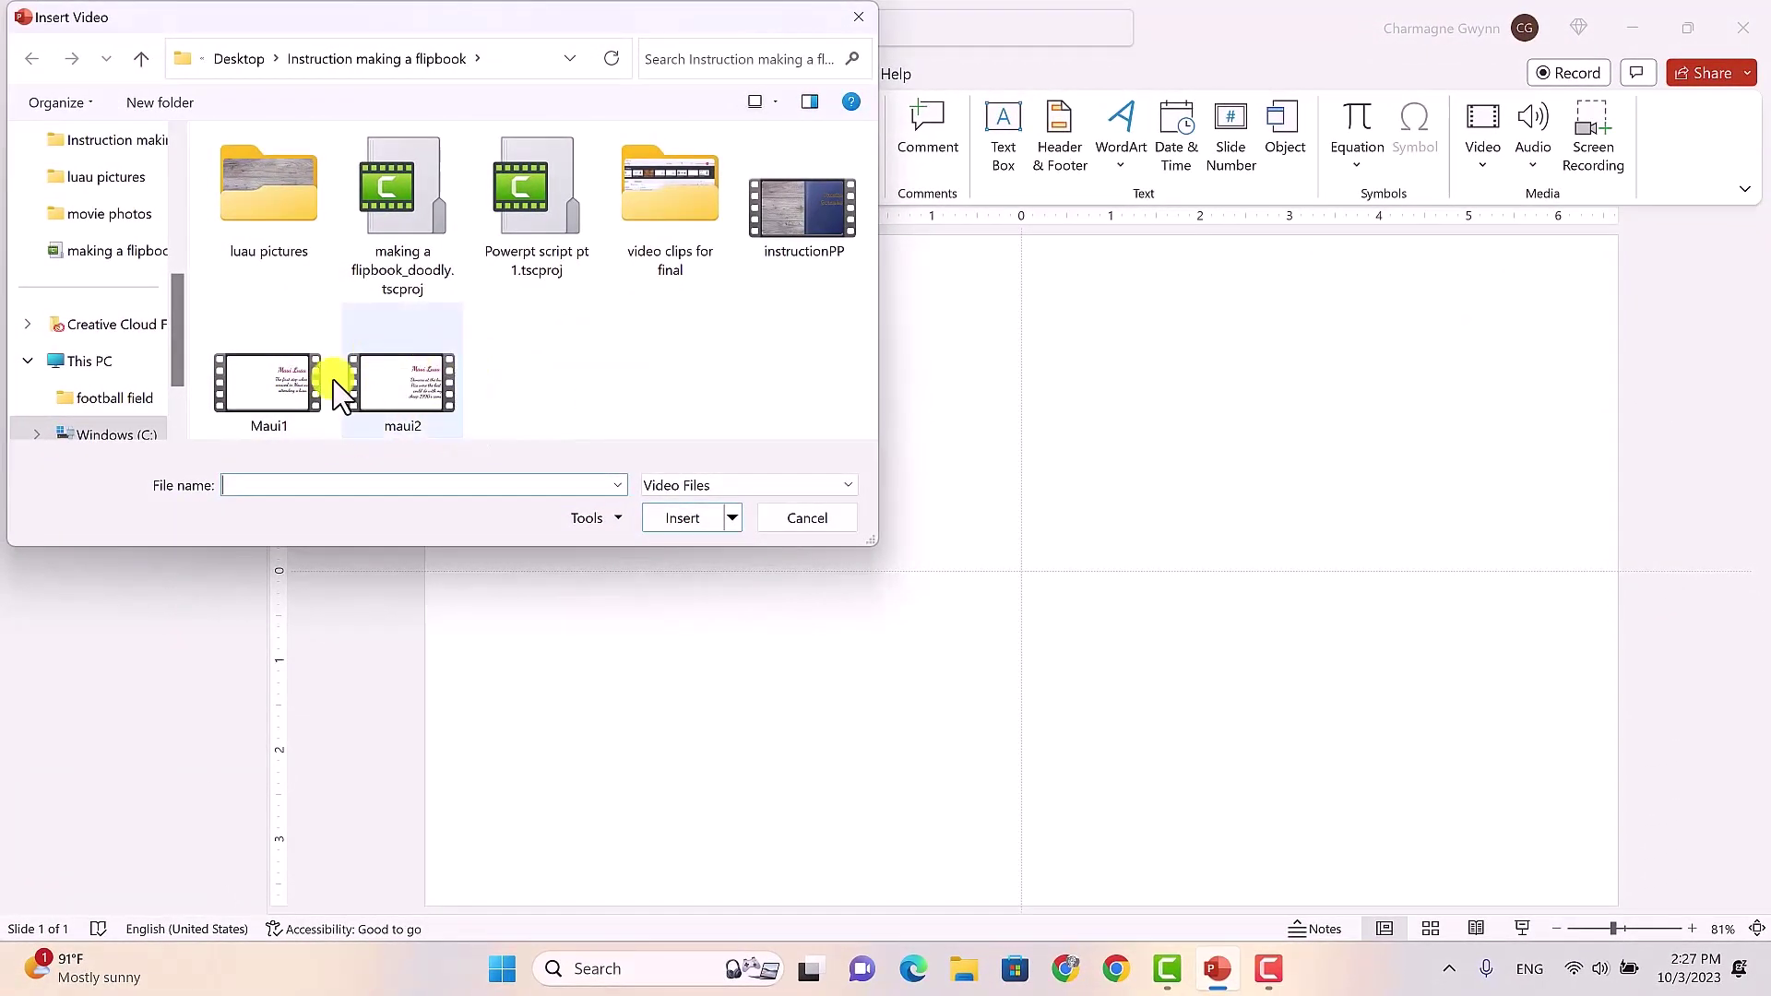
left_click(265, 381)
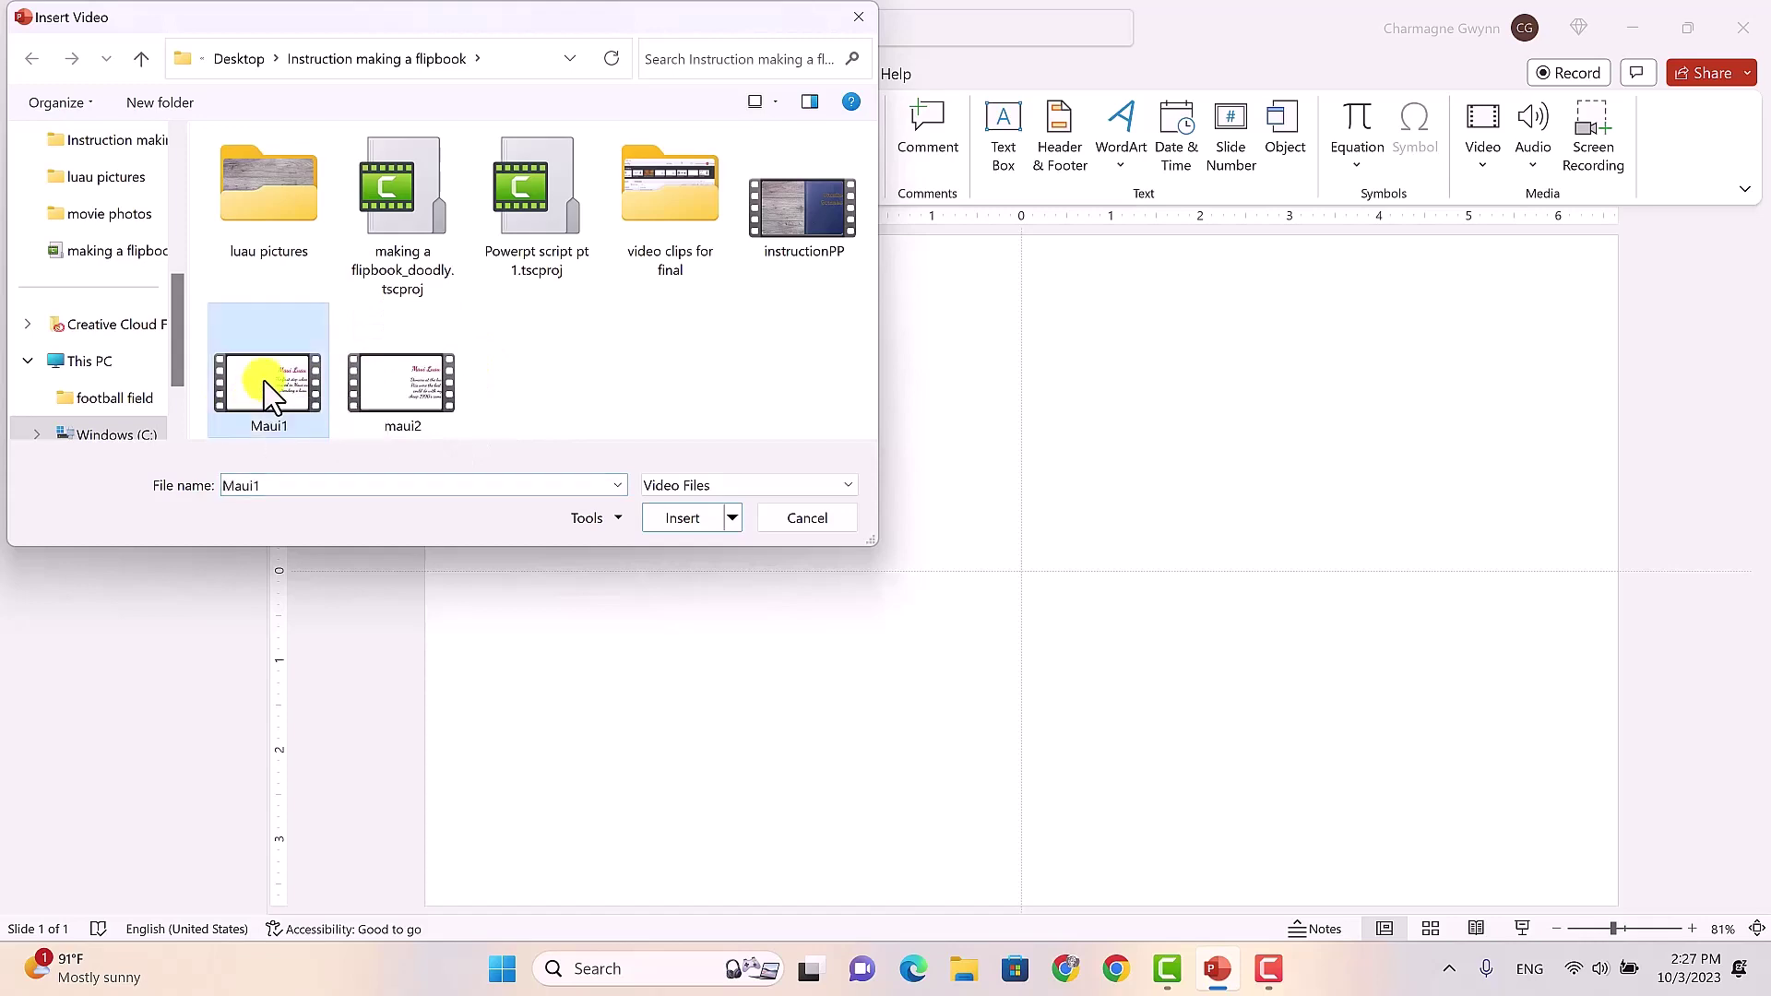
left_click(683, 517)
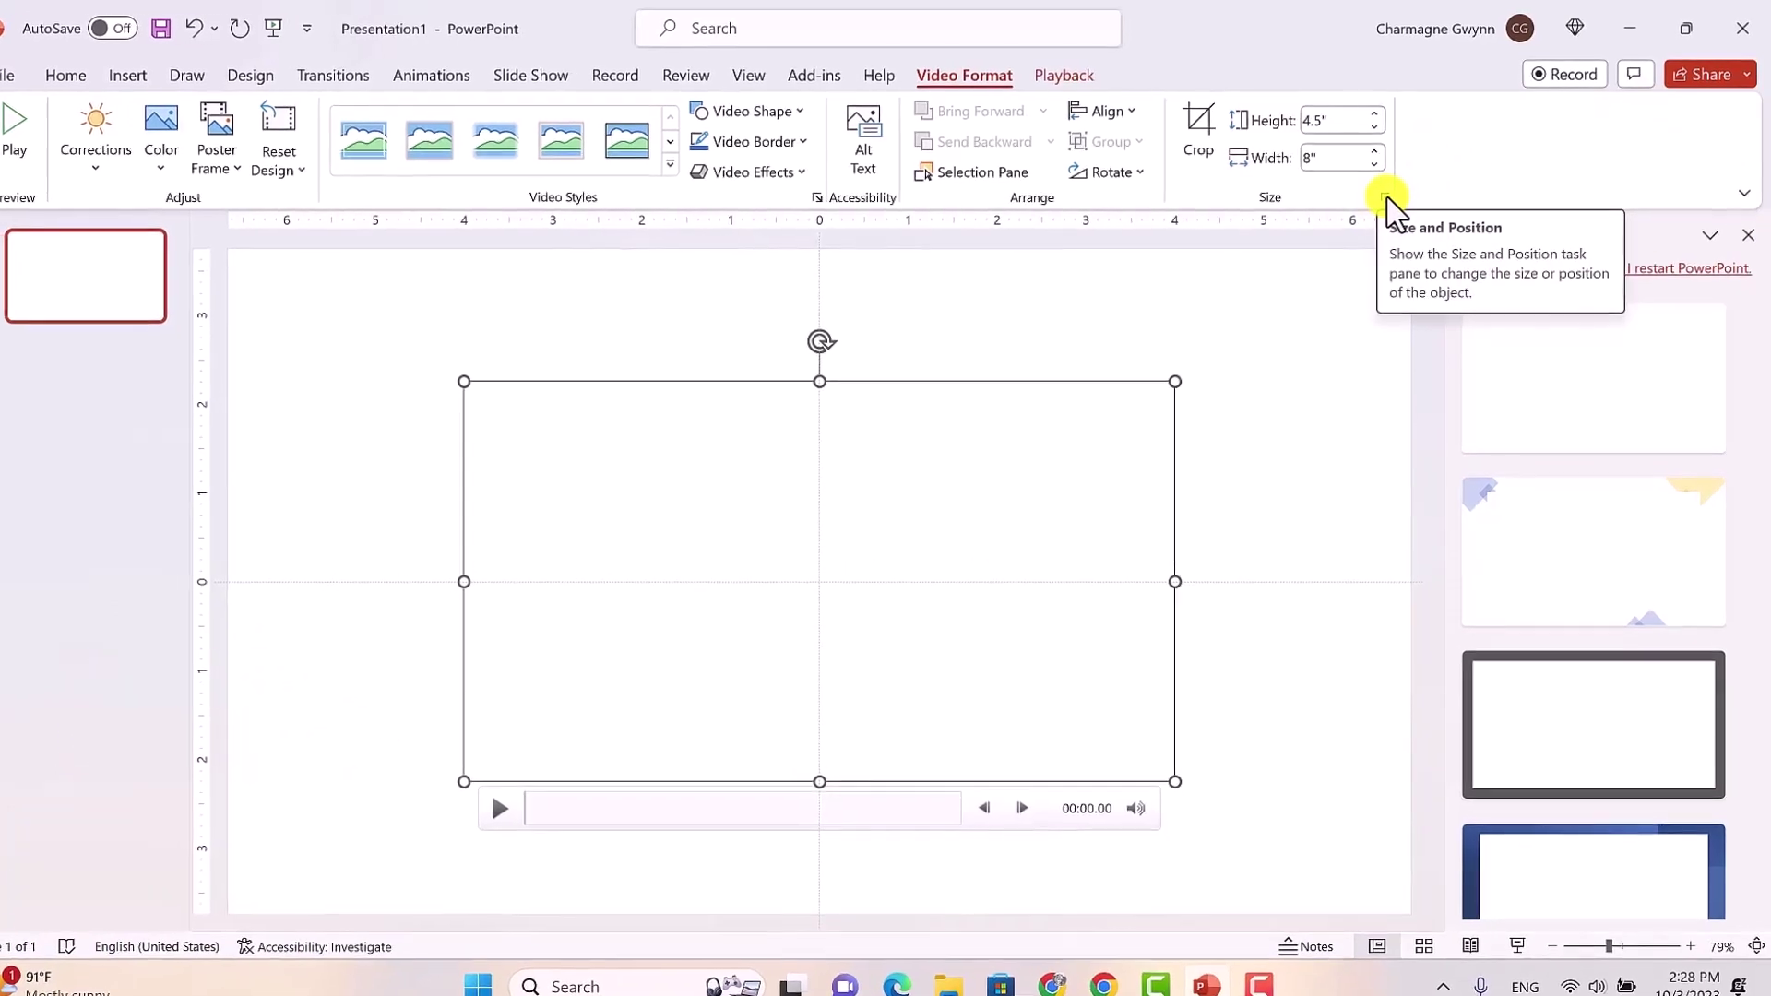
Step: In the video's size settings, set the height to 7.55 inches, then the width to 13.46 inches with the aspect ratio locked
left_click(1344, 218)
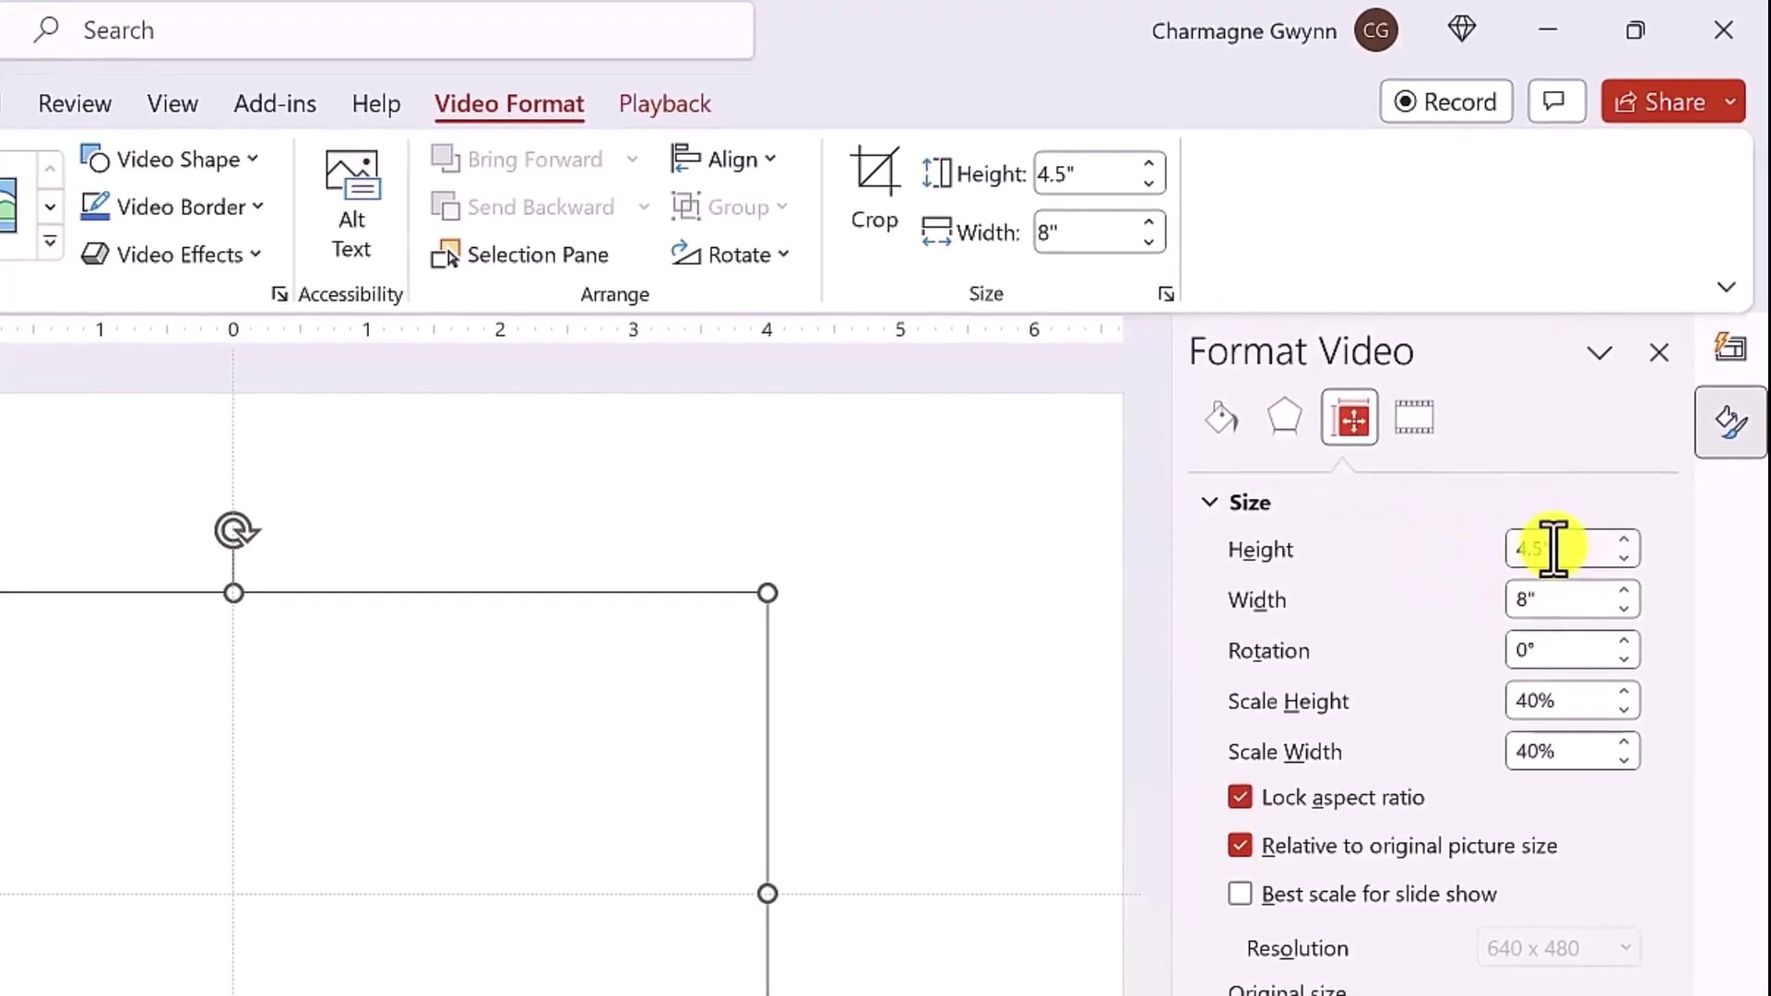
double_click(1555, 563)
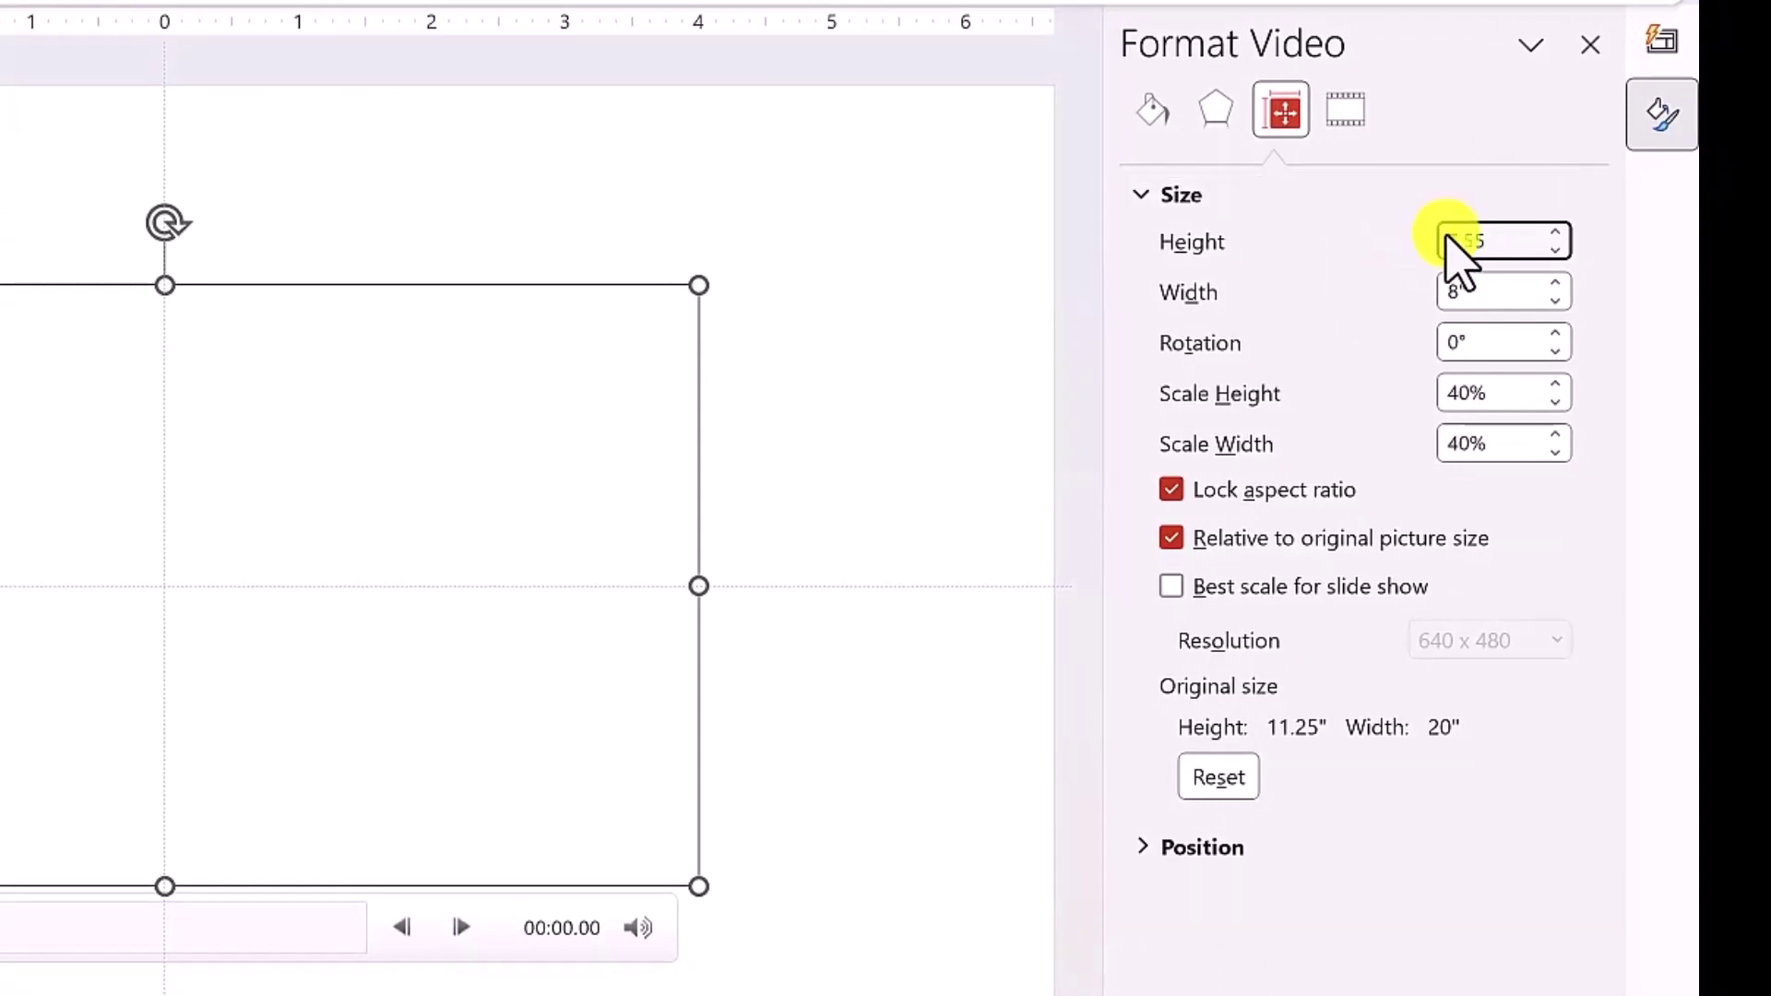
left_click(1490, 292)
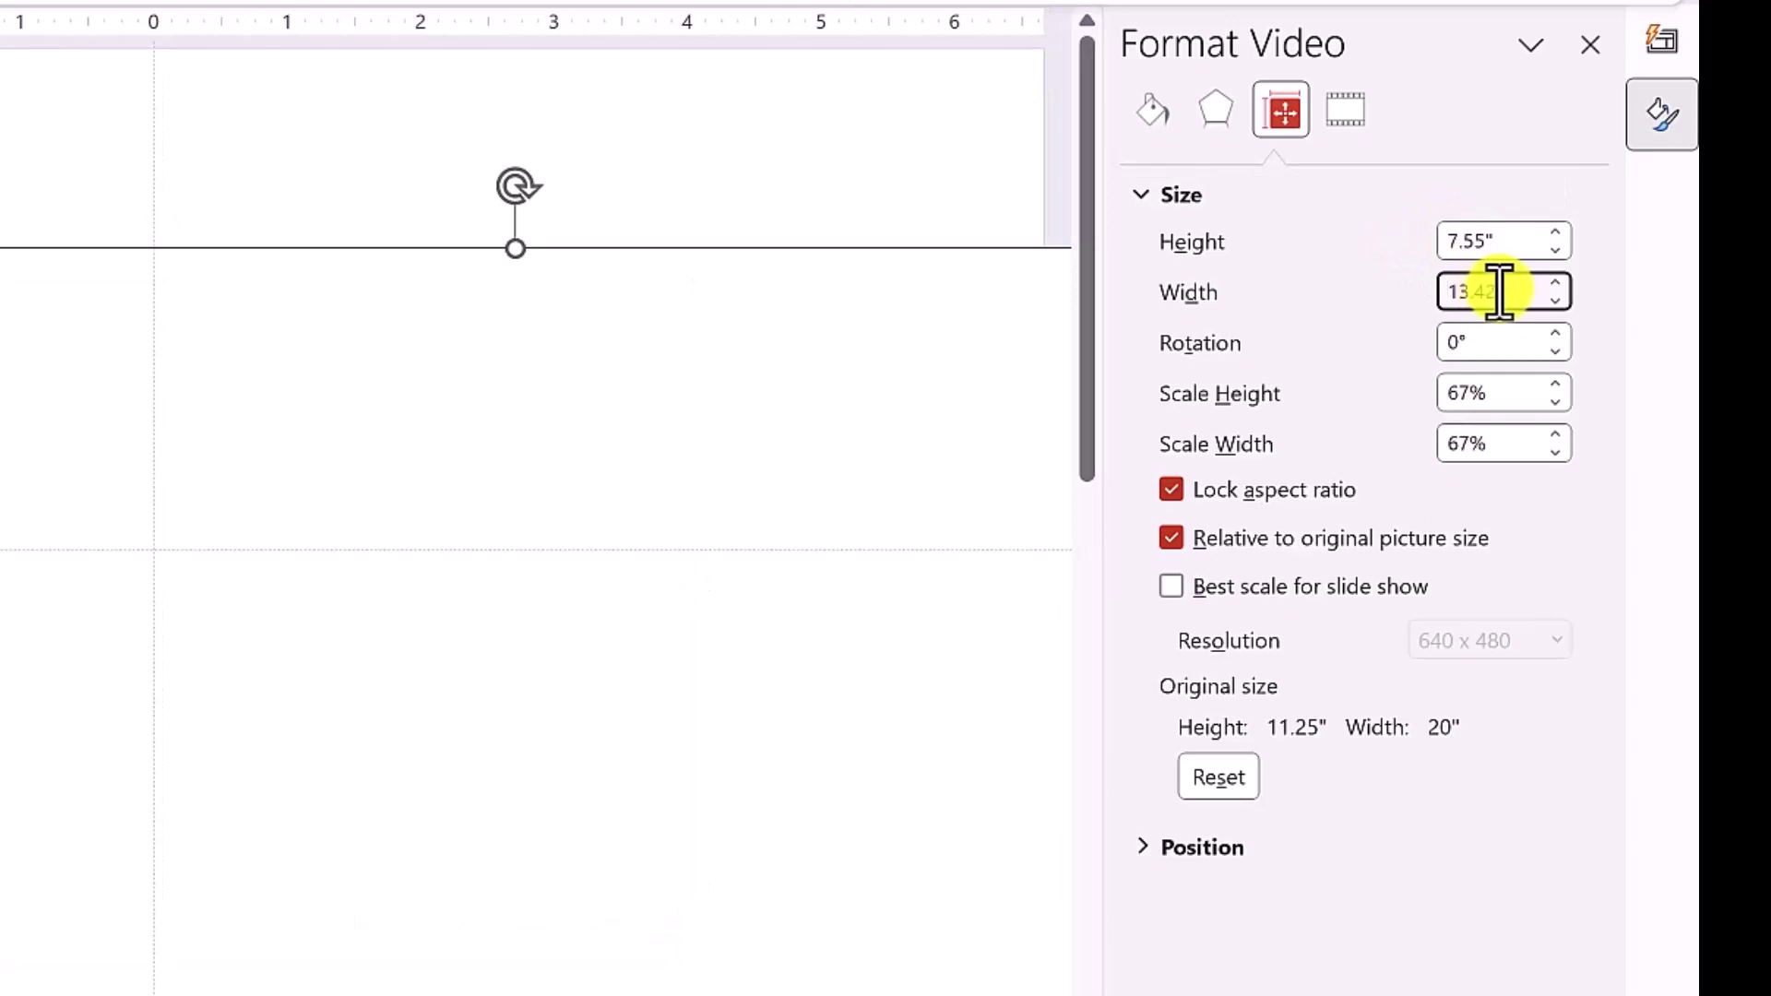
left_click_drag(1504, 292, 1437, 284)
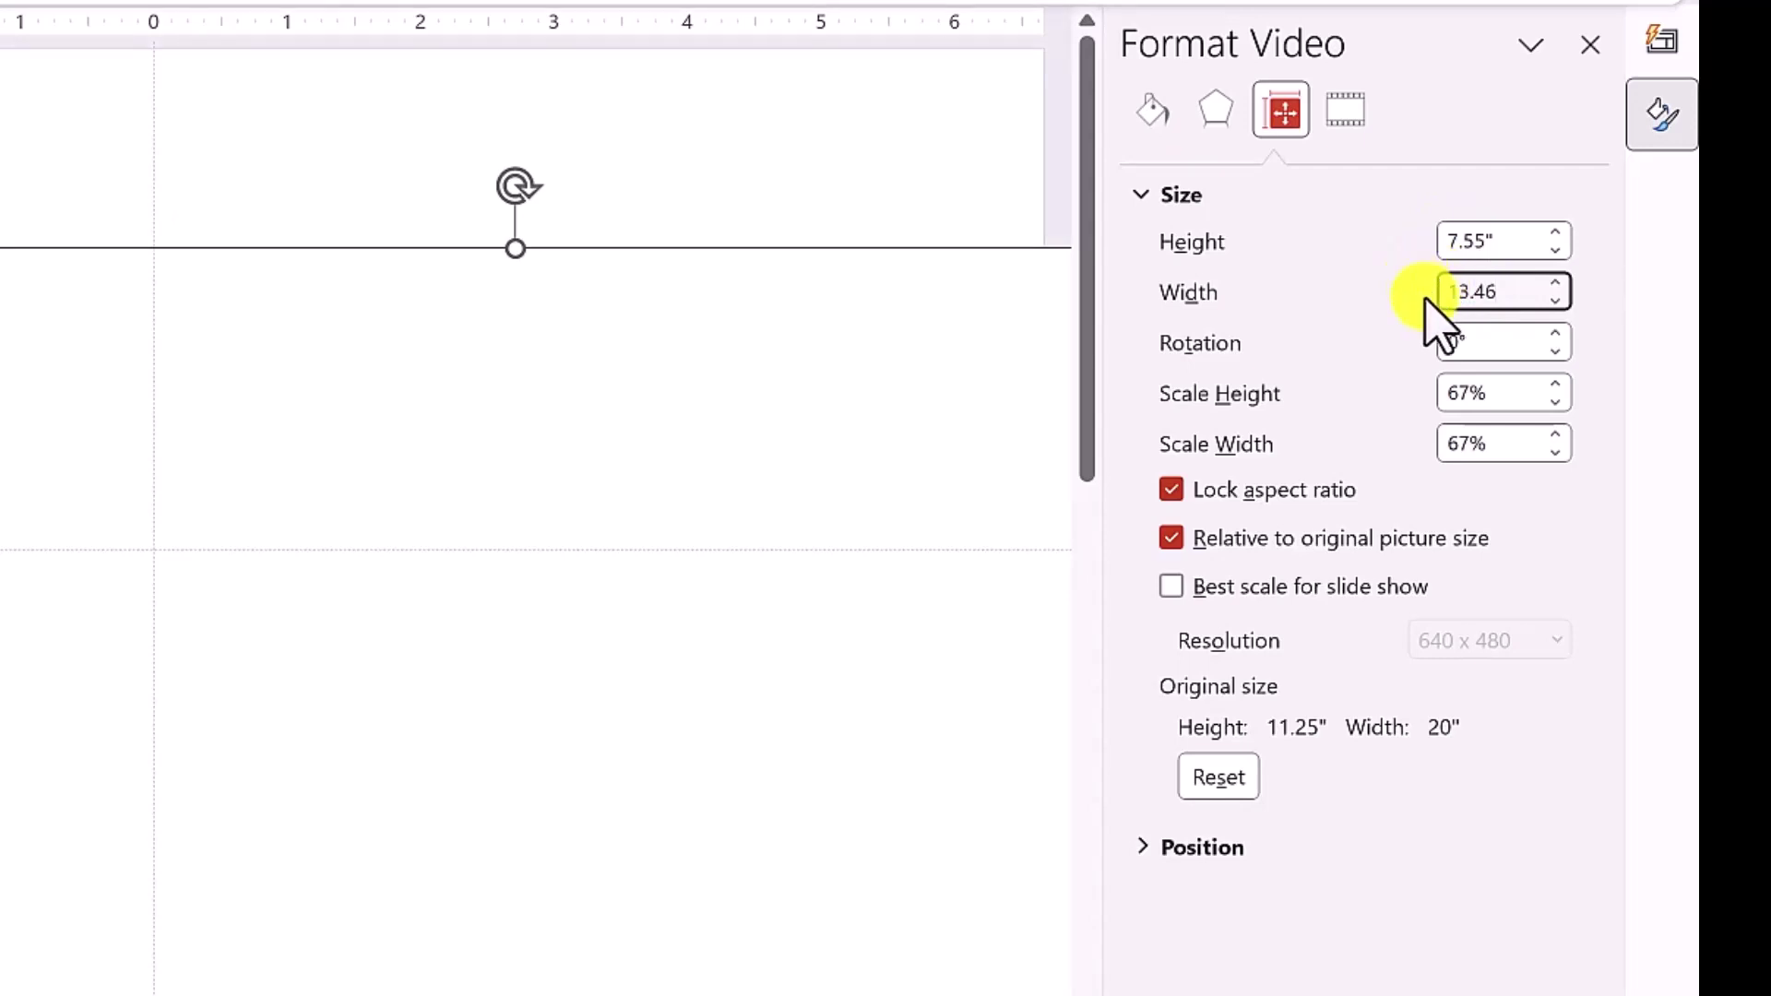
left_click(1491, 341)
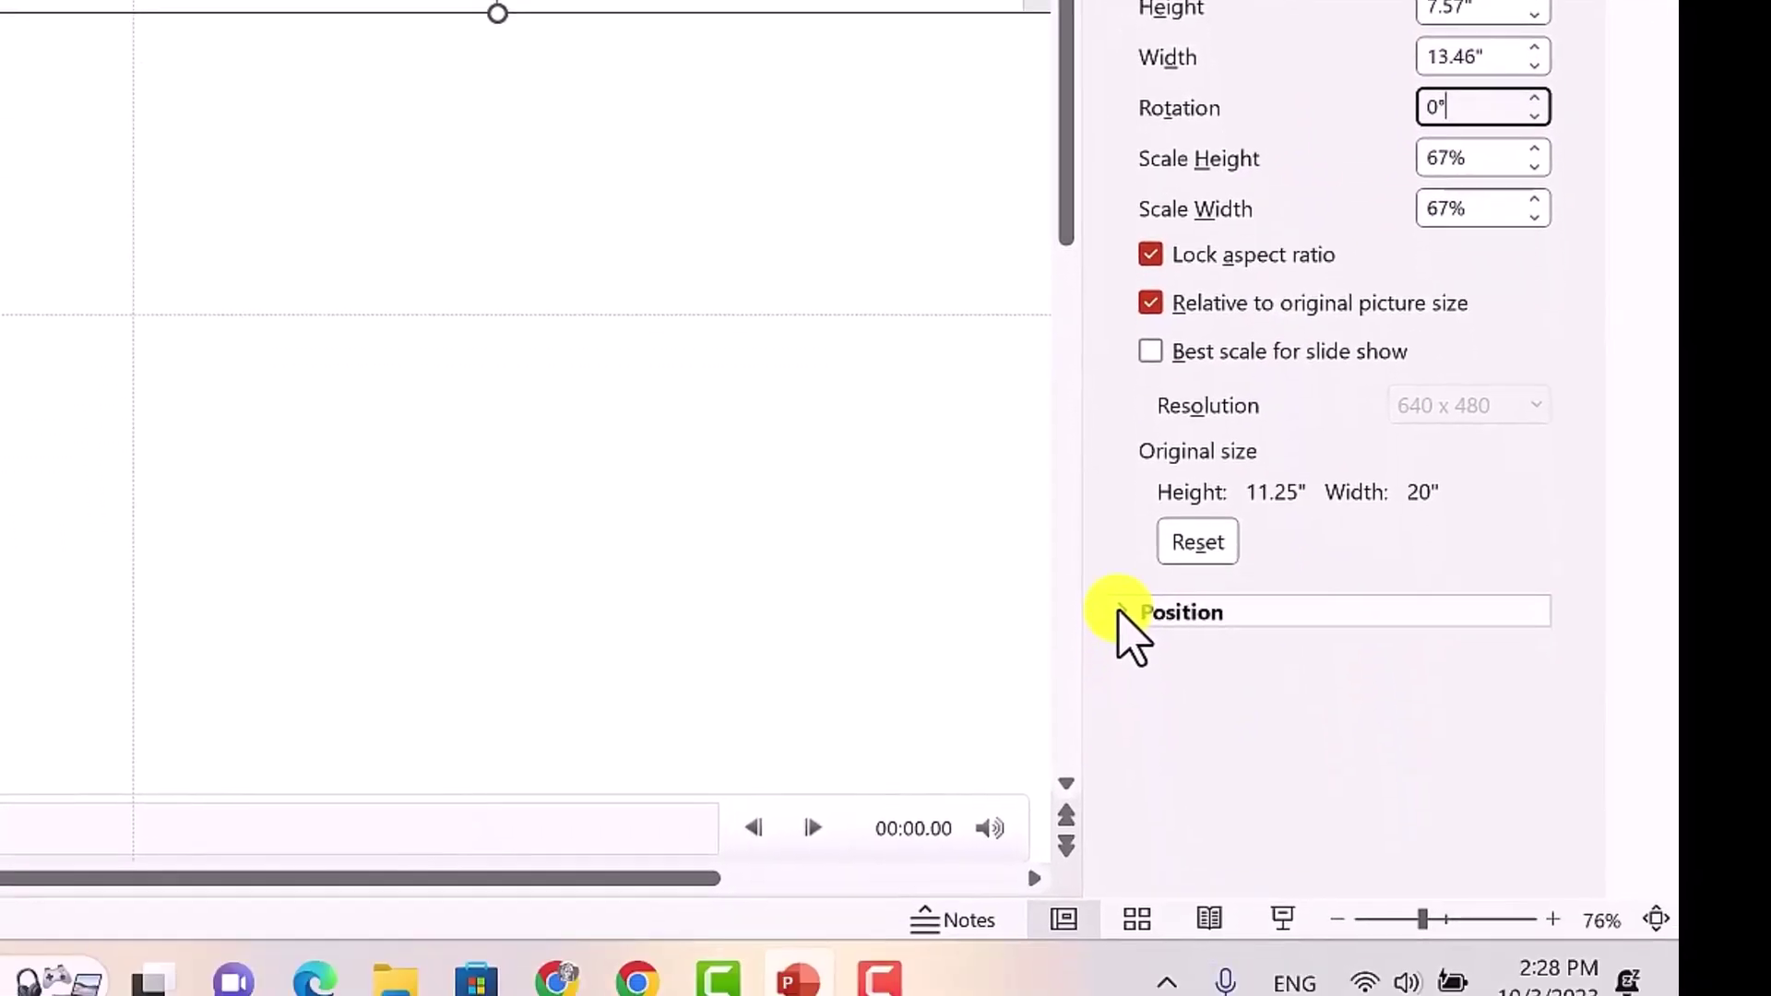
Step: Set the video's horizontal and vertical positions to 0 inches from the top left corner
left_click(1117, 545)
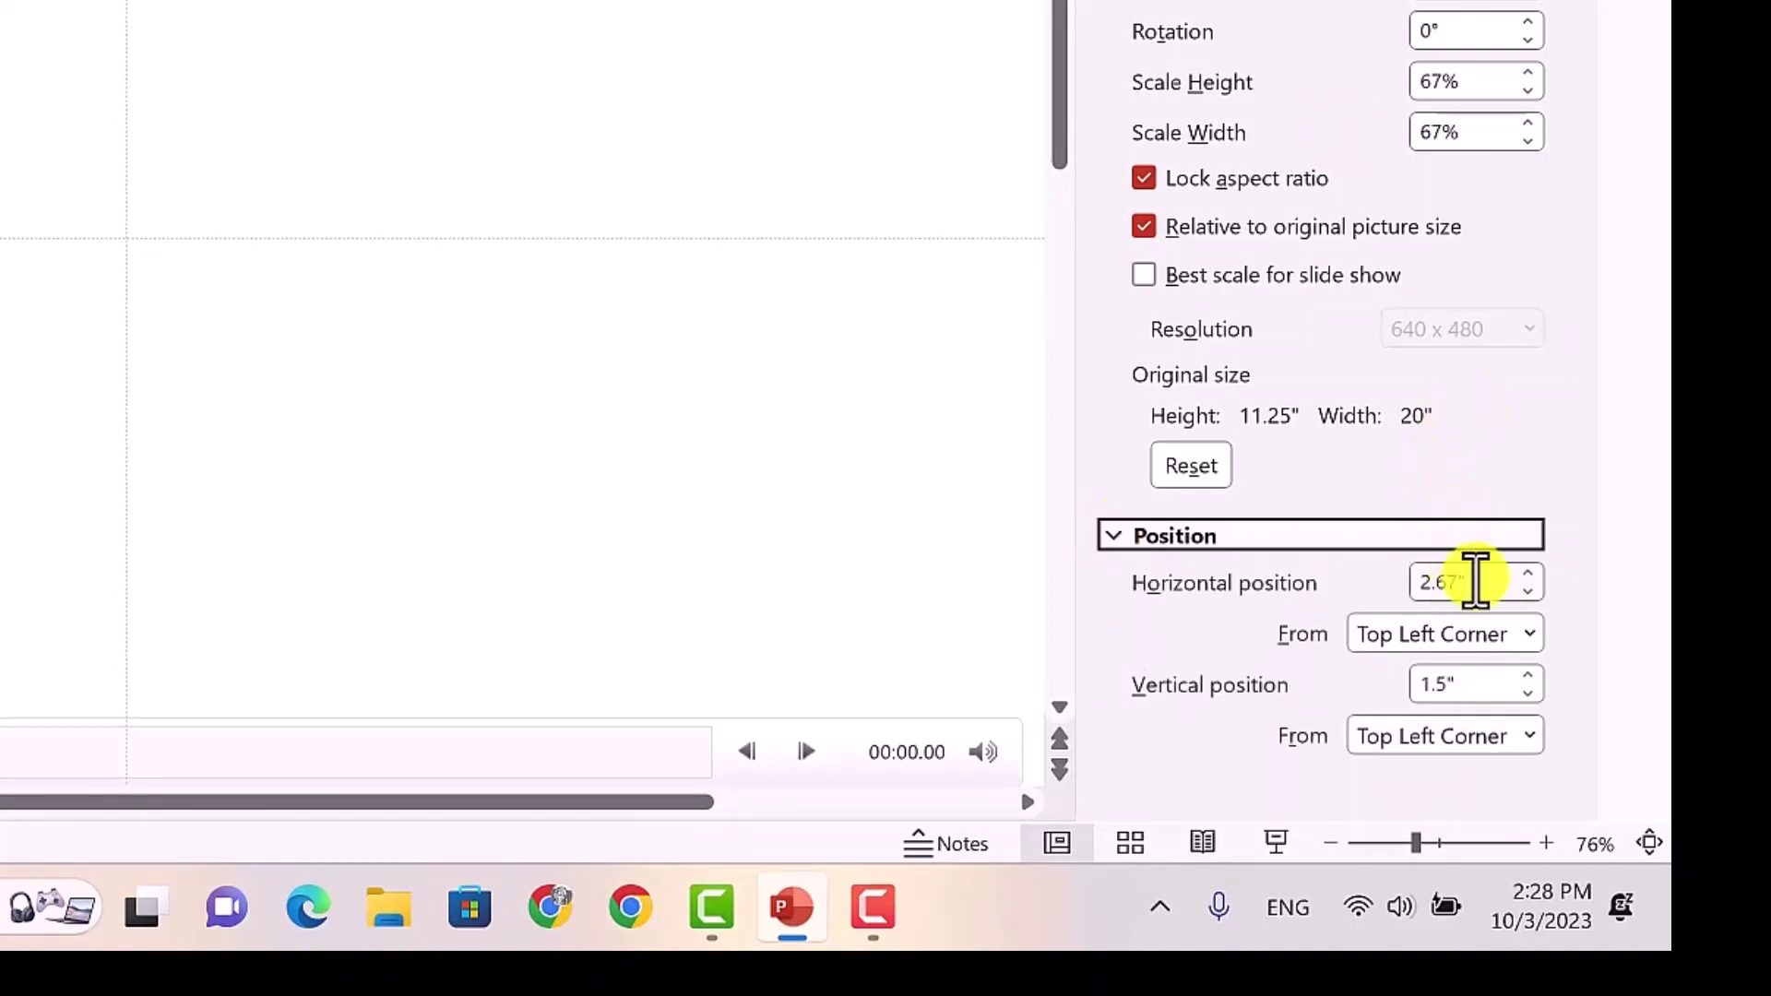
left_click_drag(1485, 583, 1381, 565)
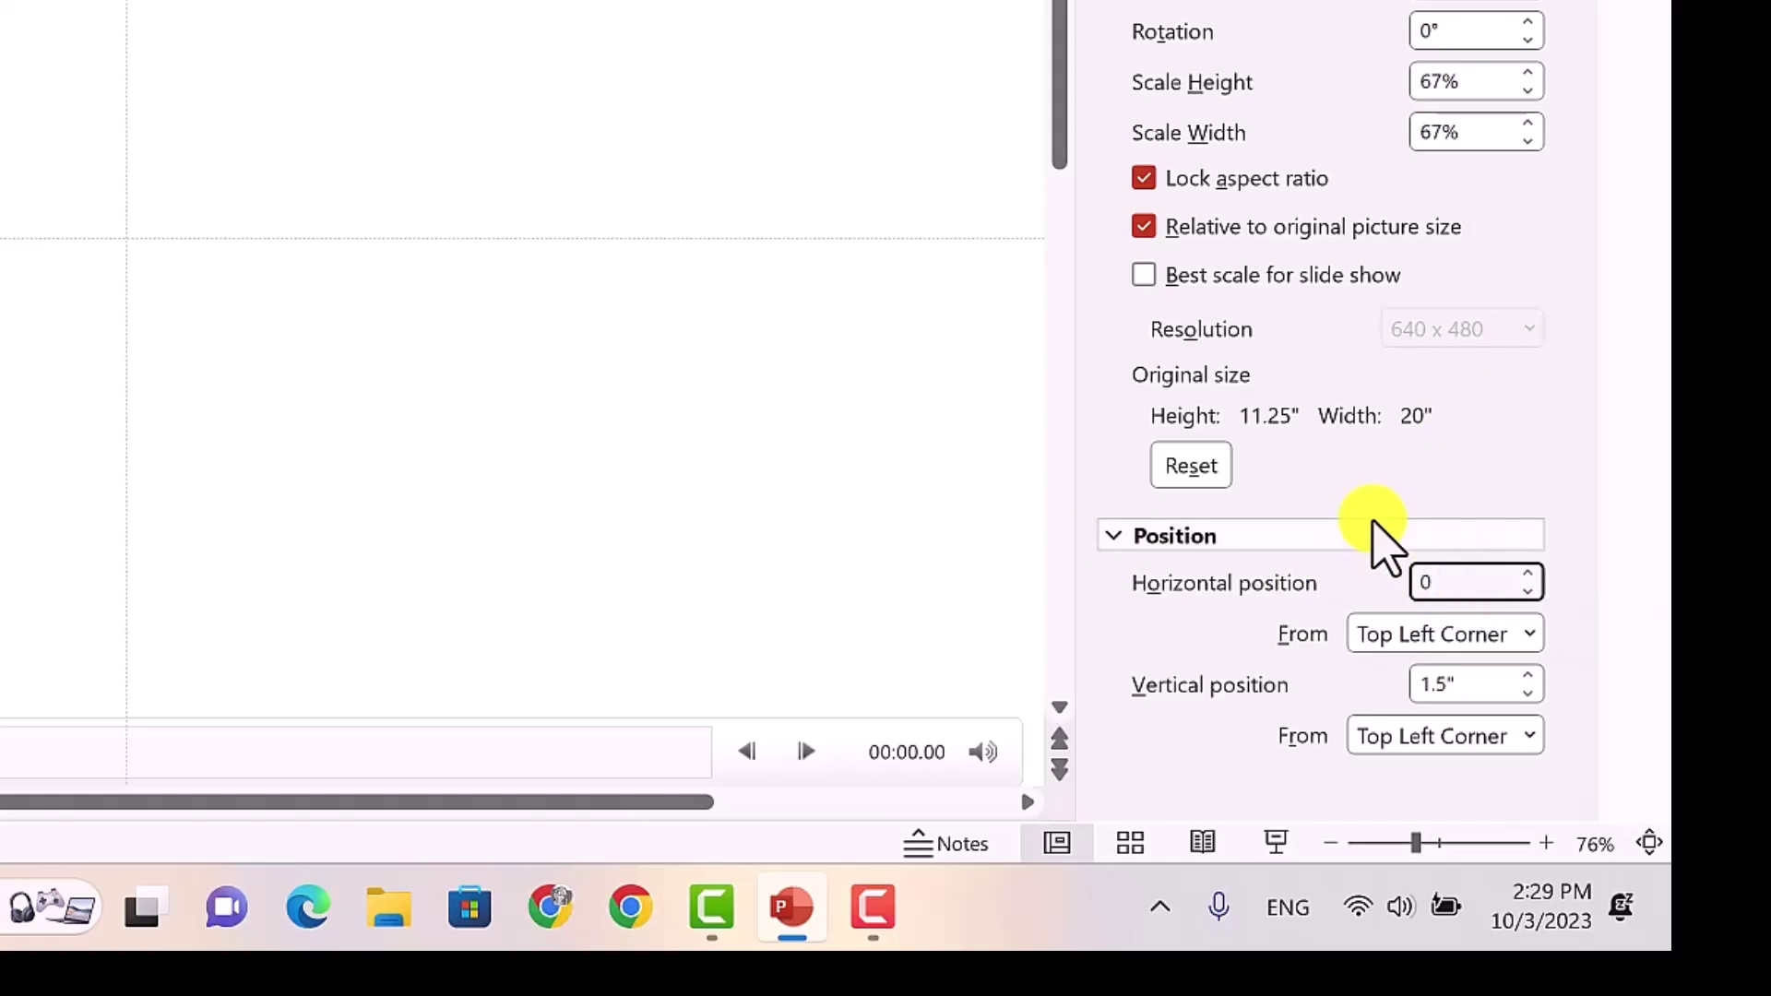
left_click(1463, 683)
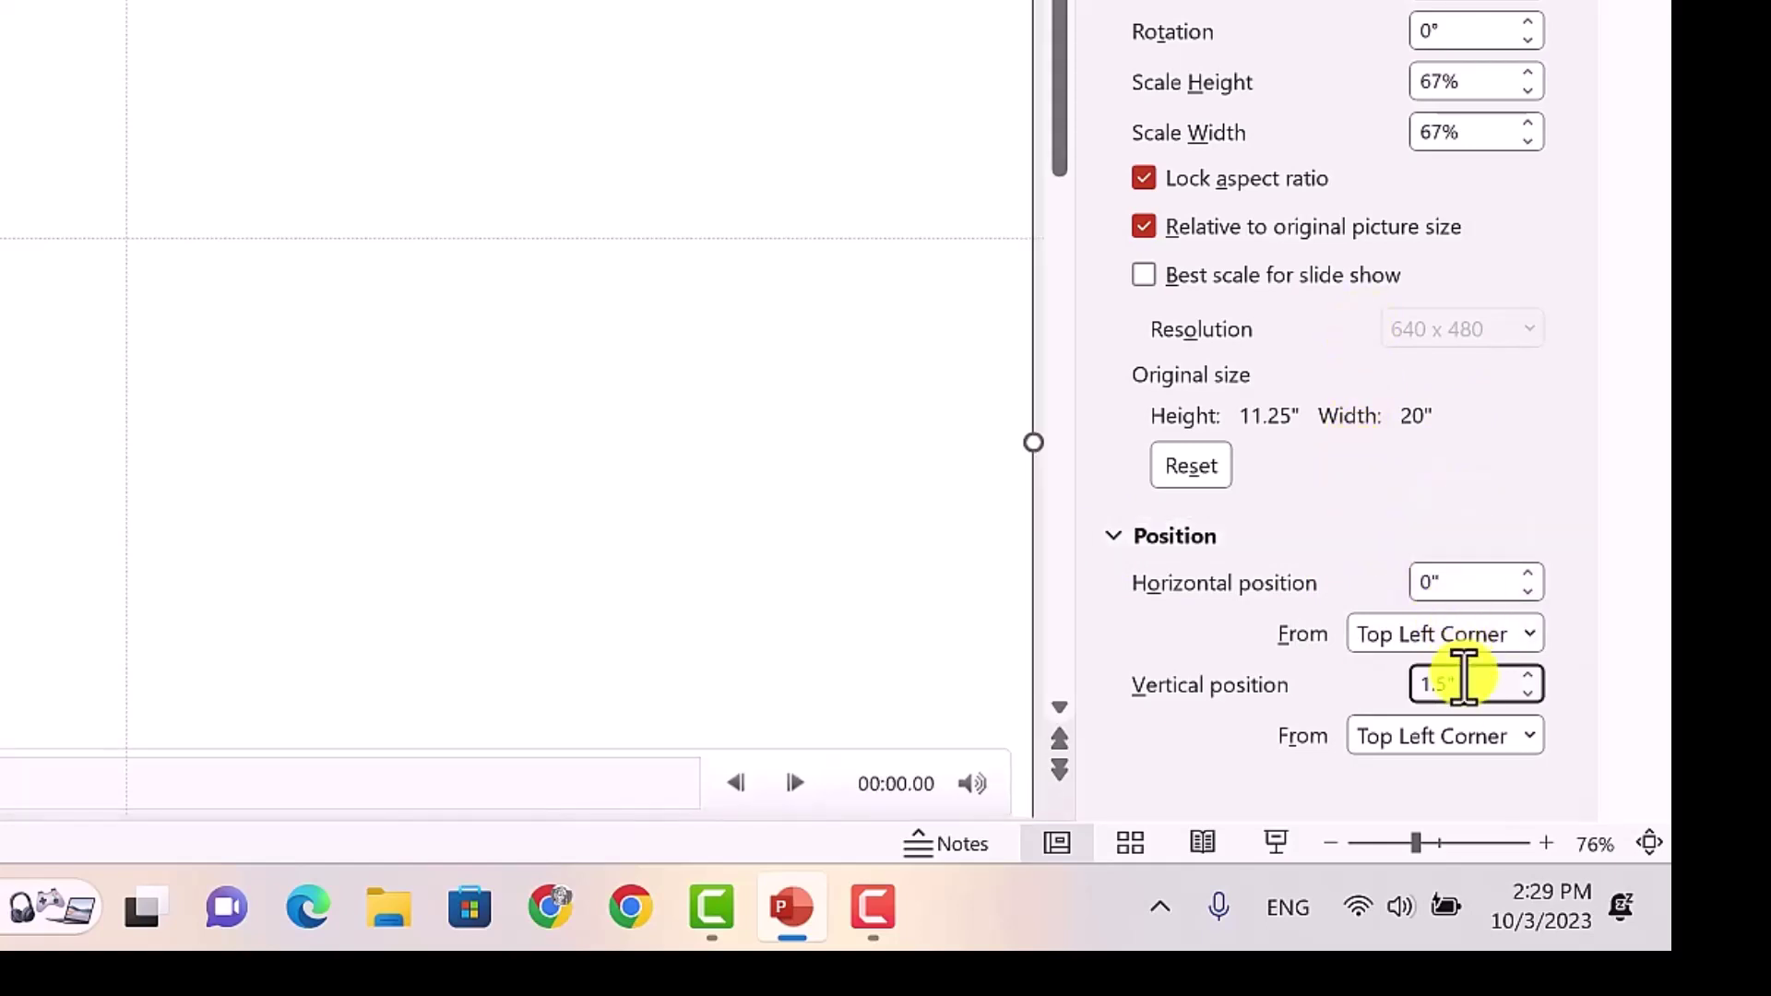
double_click(1467, 684)
left_click(1470, 83)
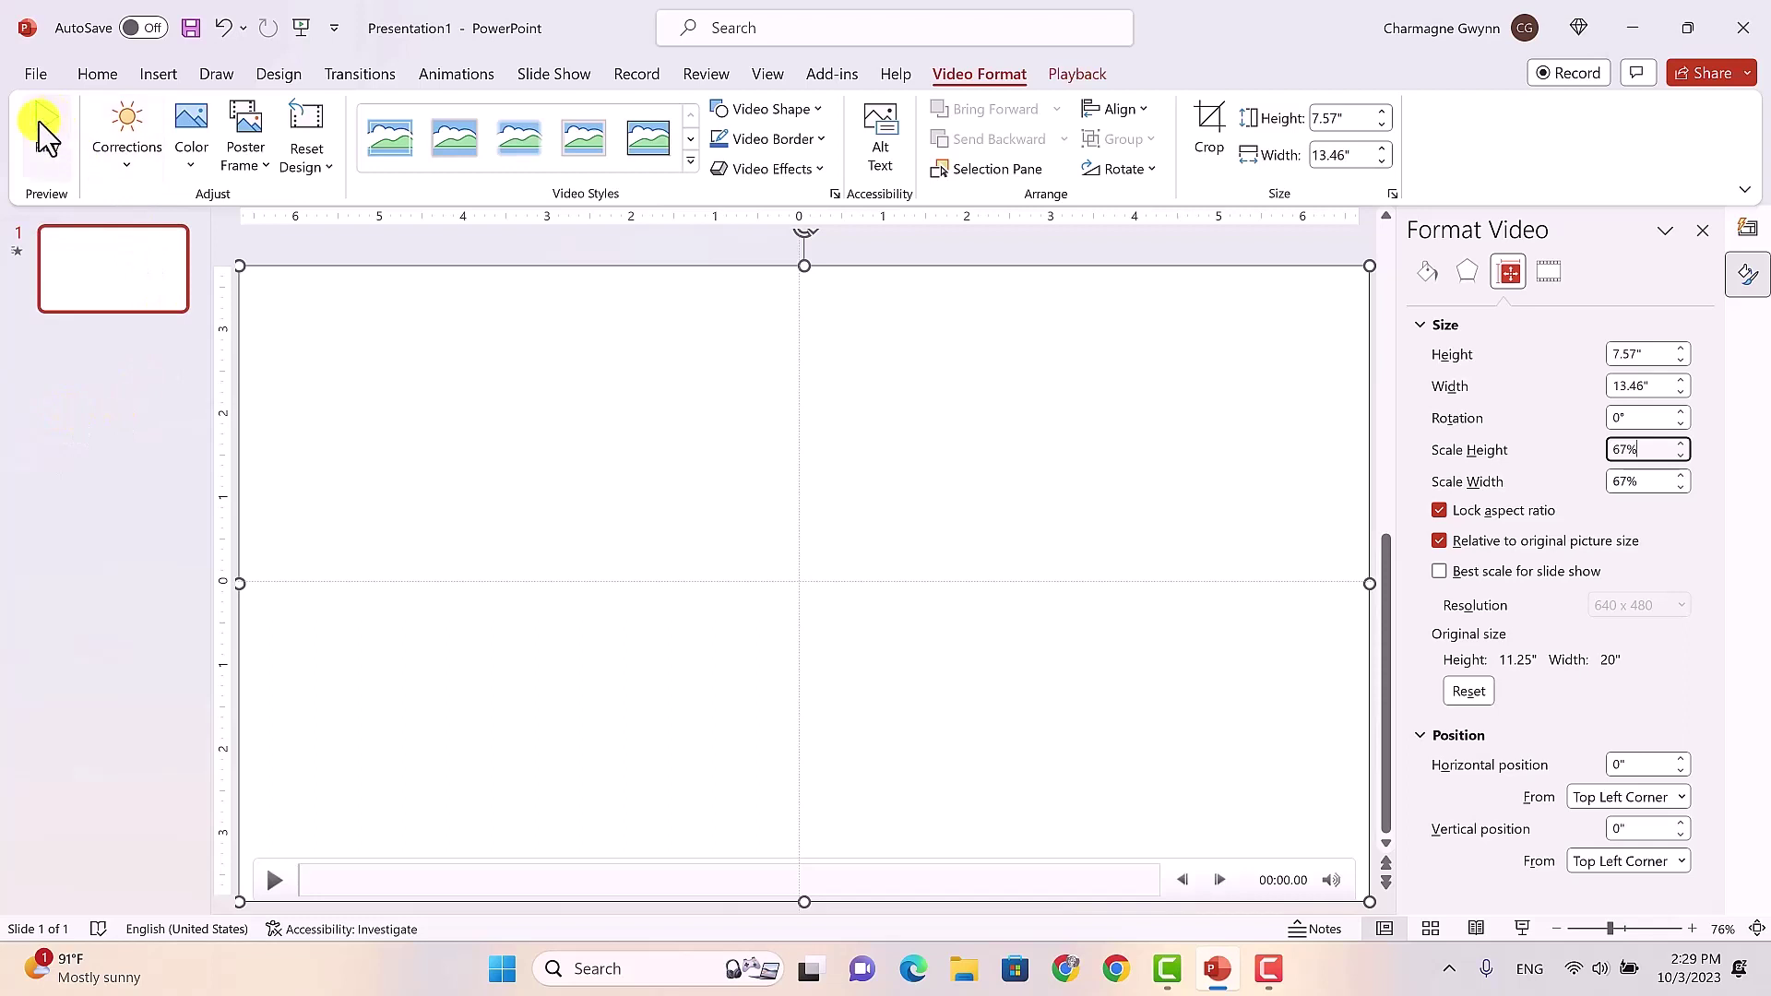
Step: Play the inserted video on the slide to preview its animated text
key("BackSpace")
key("BackSpace")
key("BackSpace")
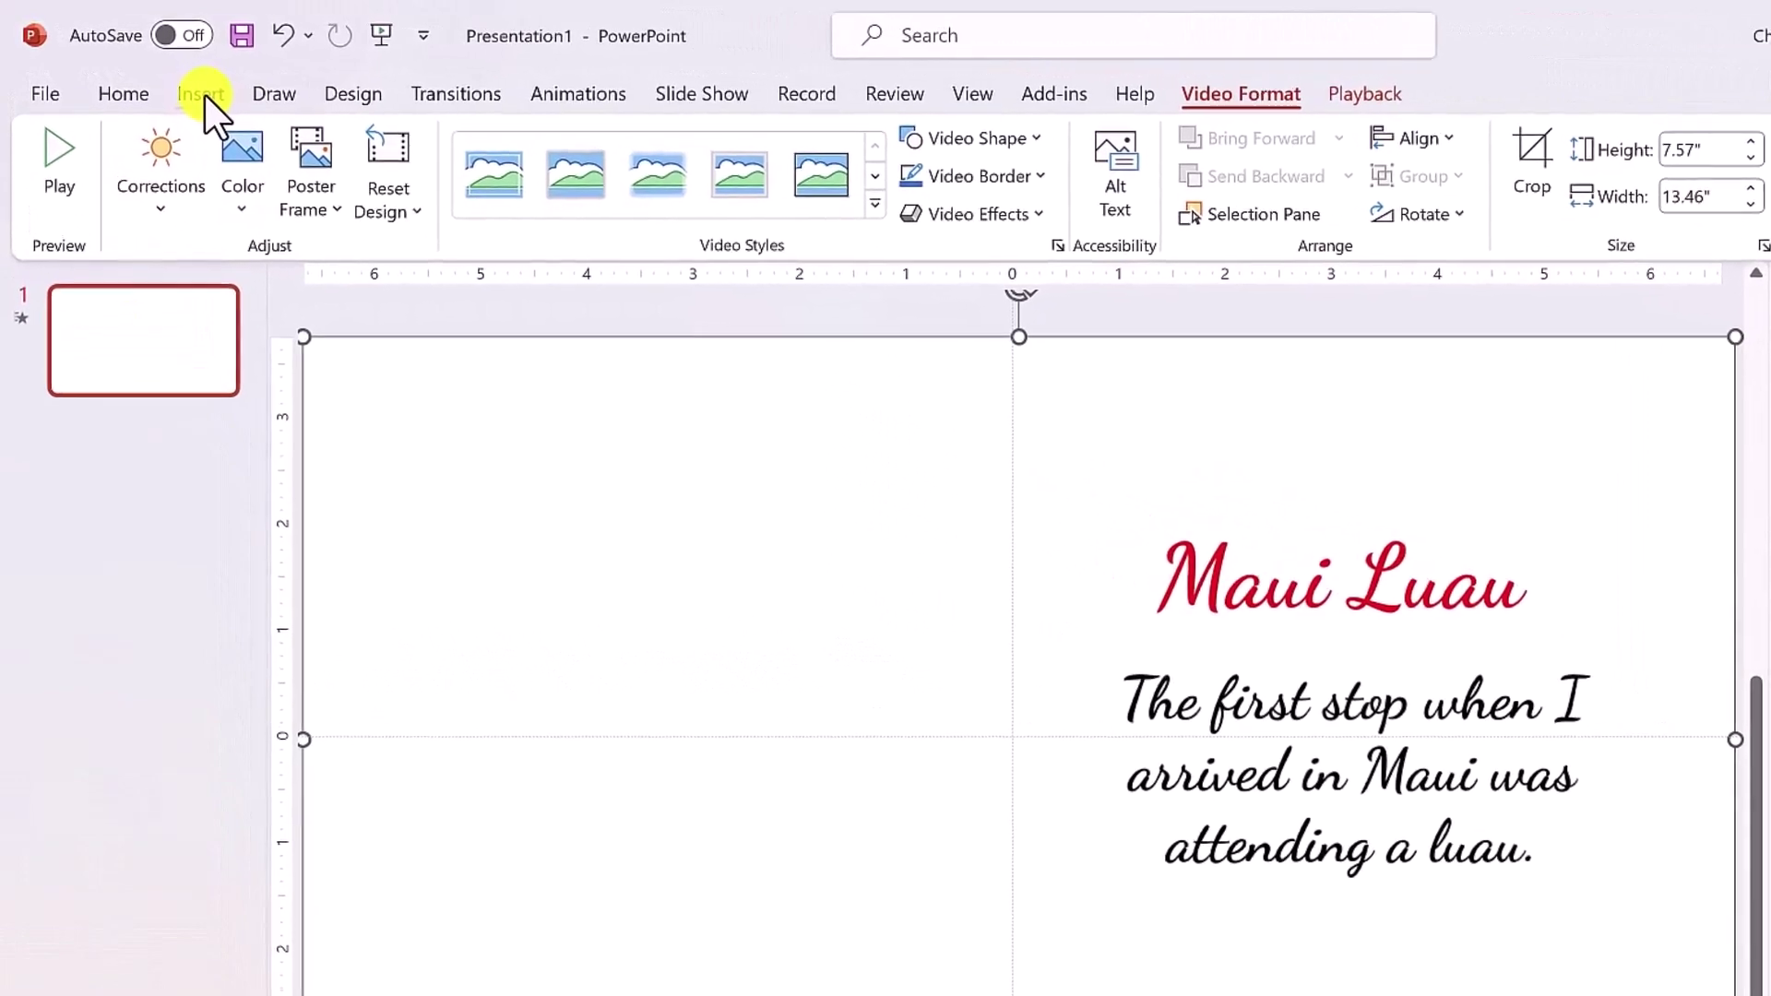
Step: Insert the picture Luau dancer_redone from the "luau pictures" folder inside the Desktop folder "Instruction making a flipbook"
left_click(208, 96)
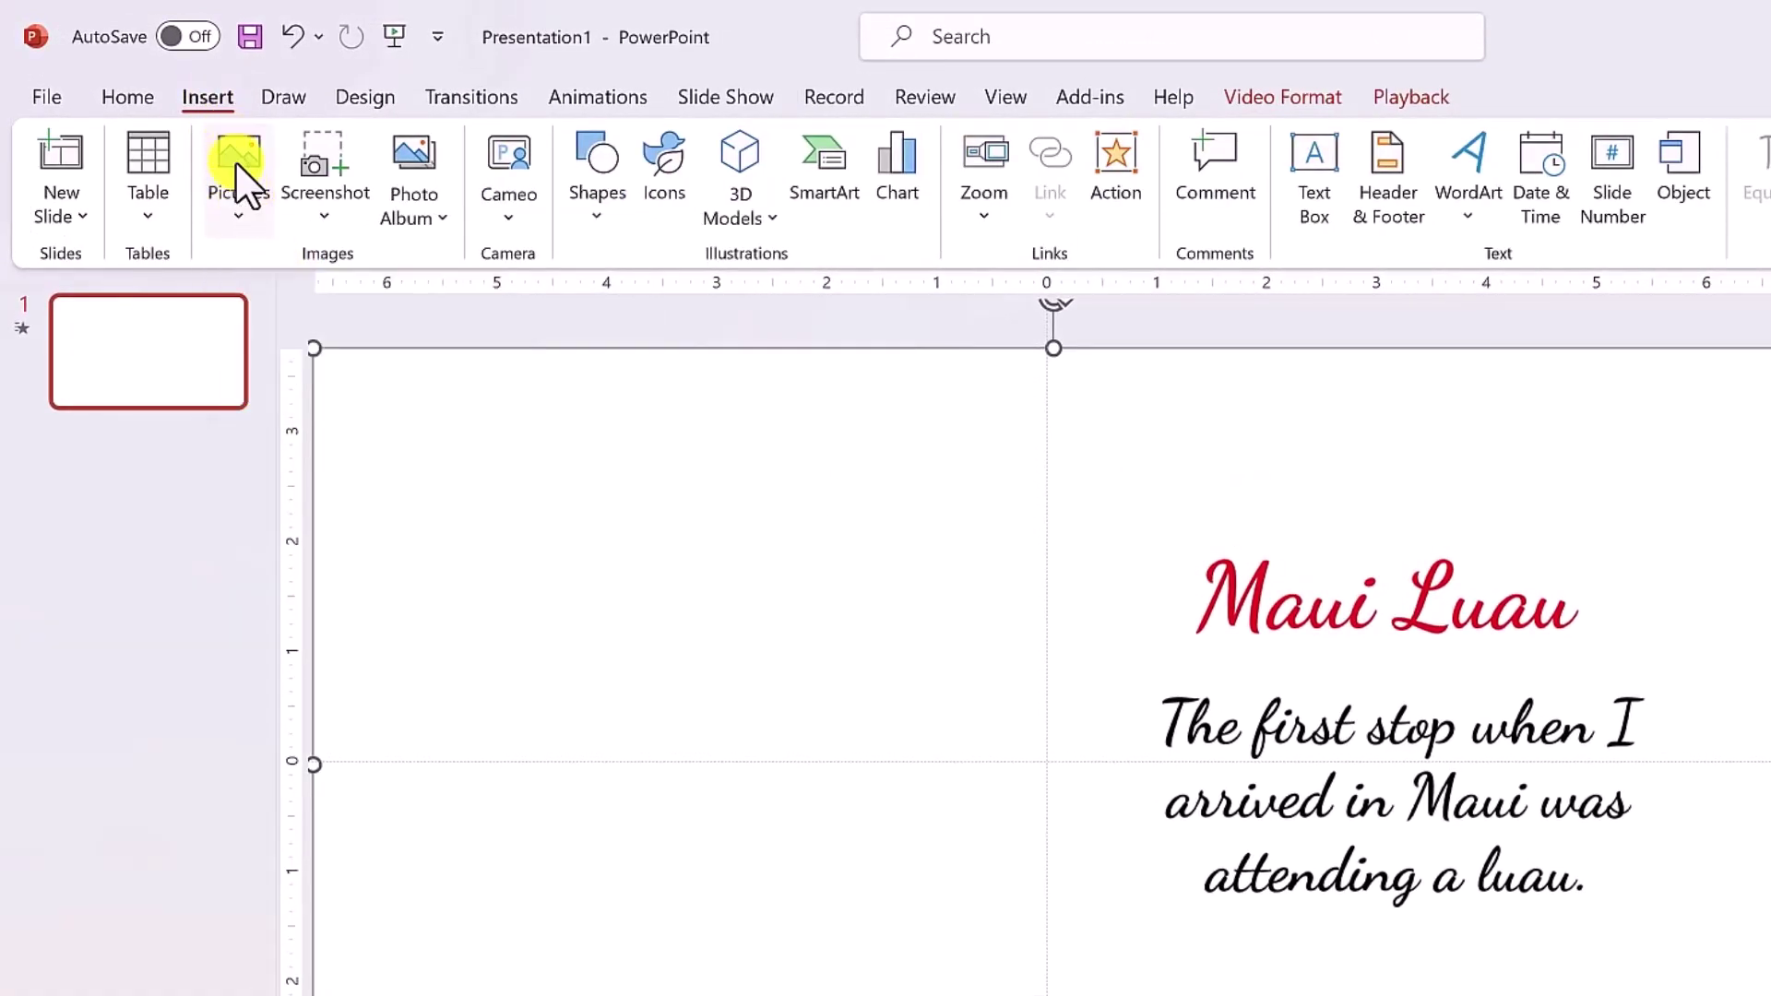
left_click(235, 162)
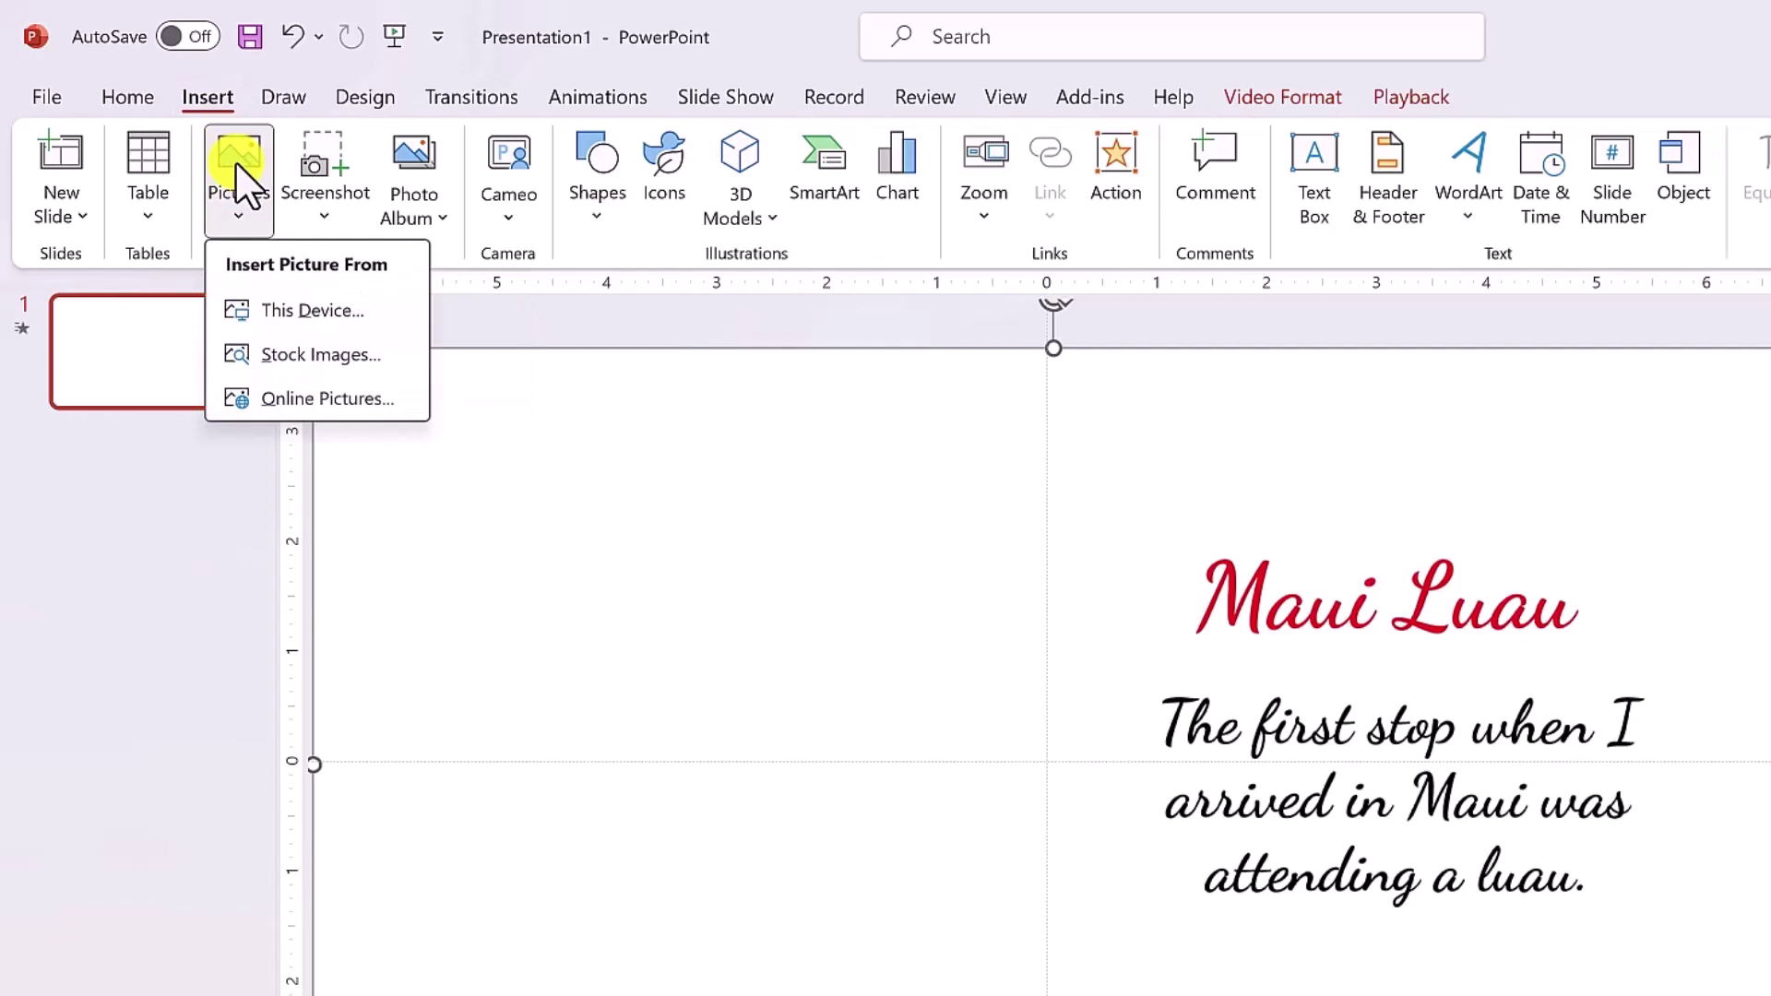
left_click(285, 310)
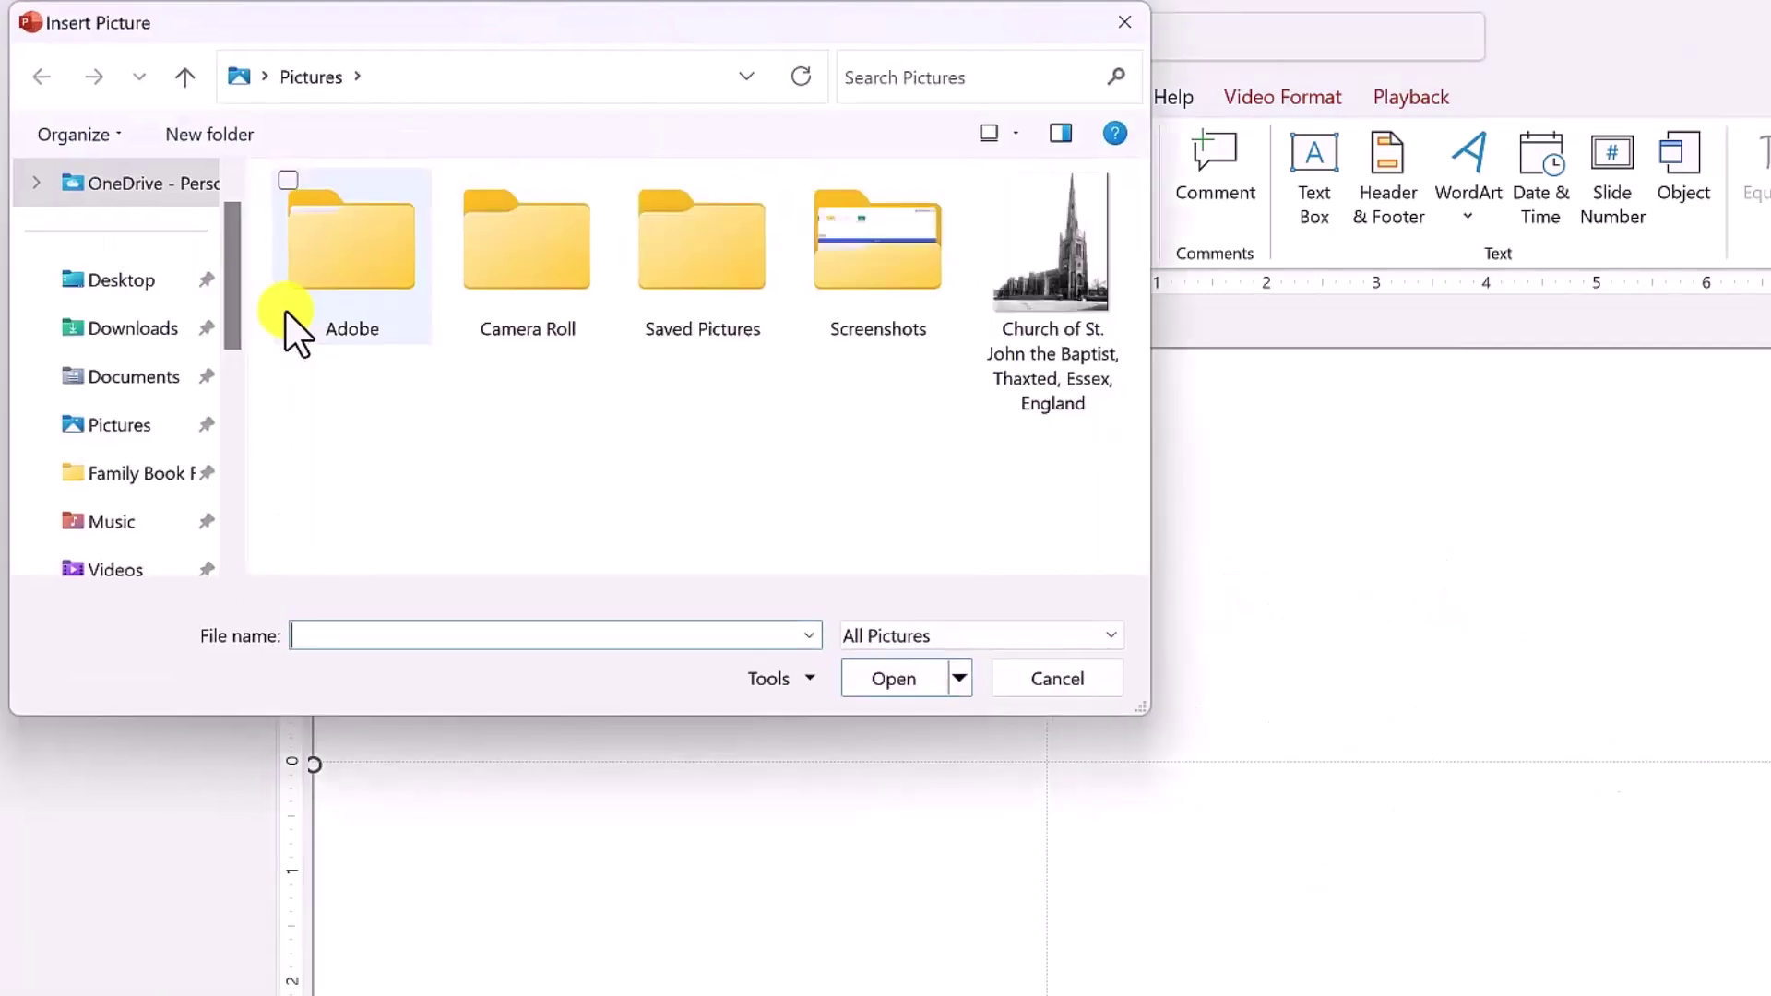
left_click(125, 282)
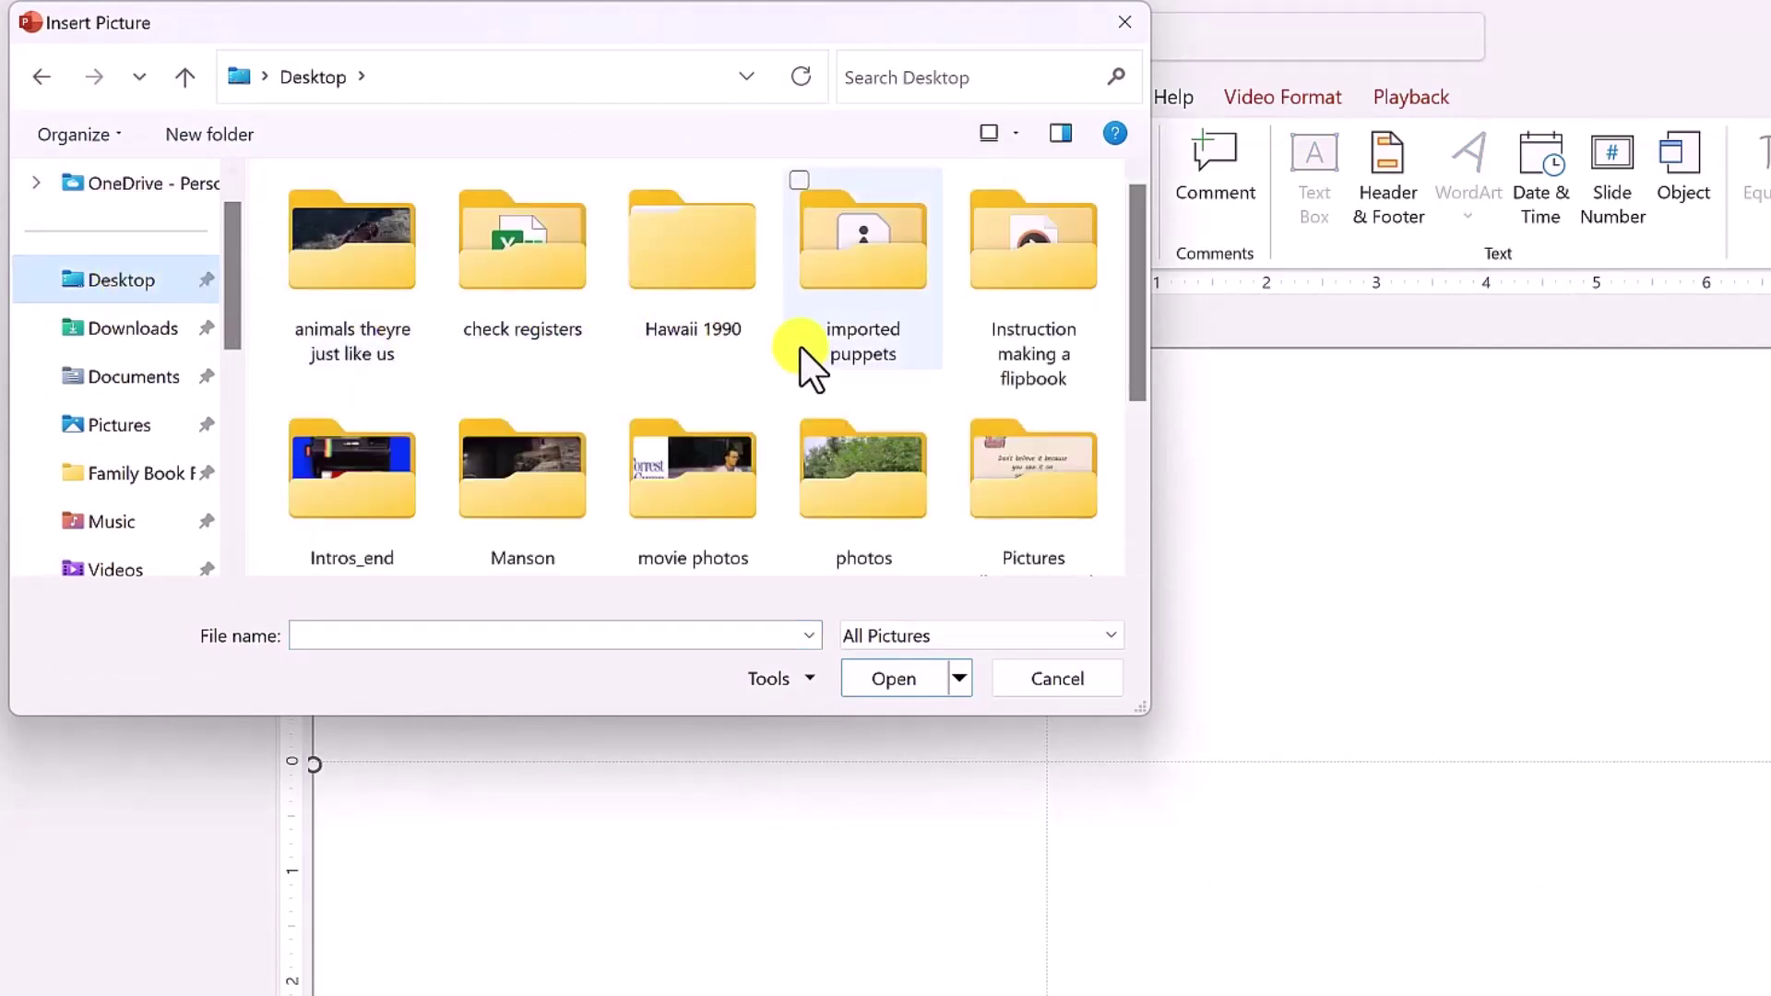
double_click(1050, 273)
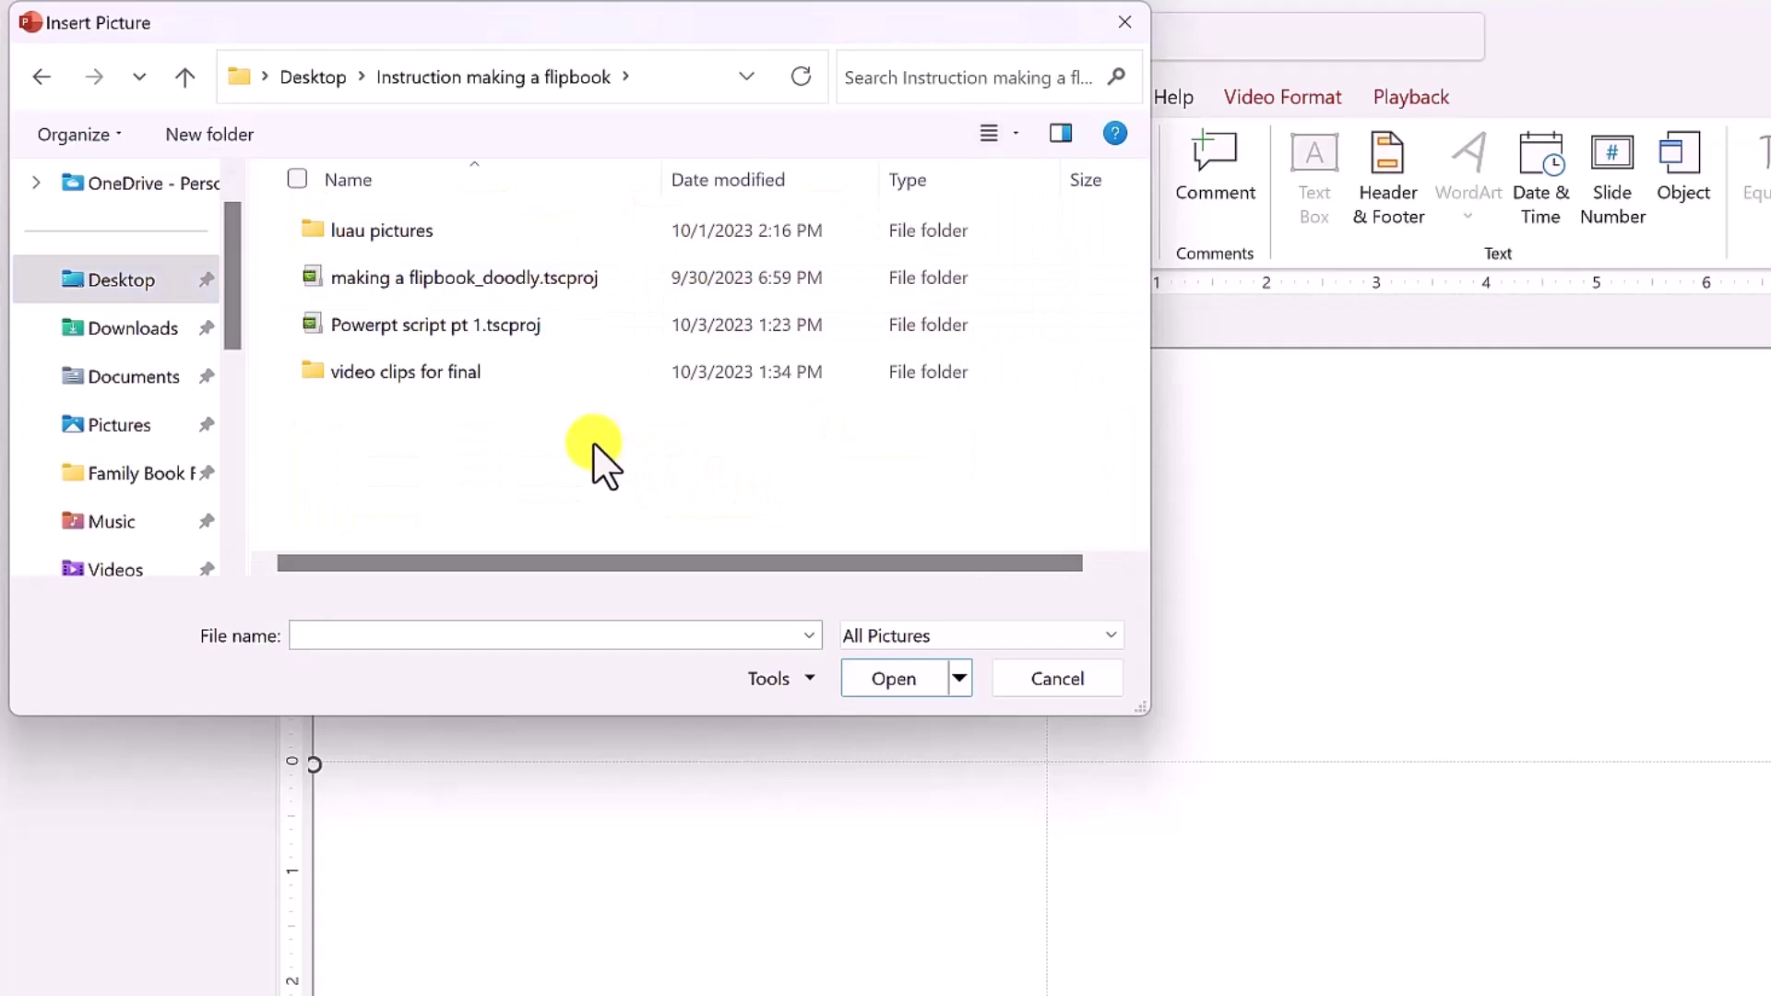
double_click(417, 234)
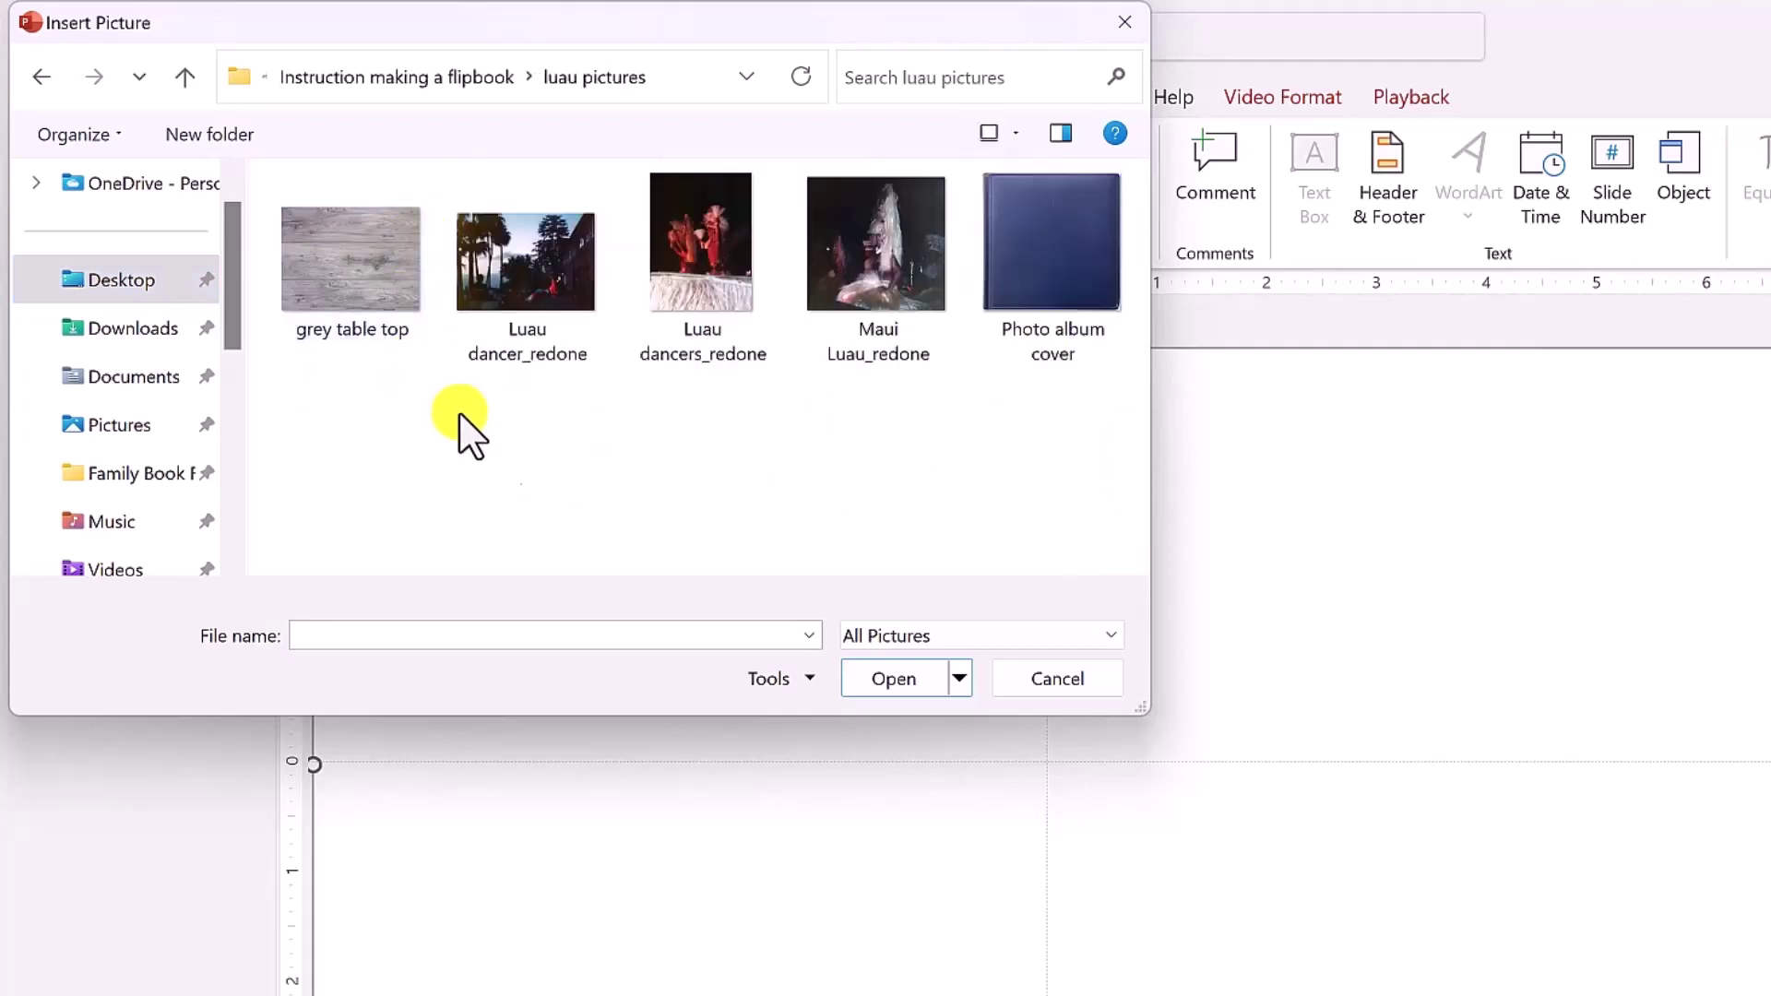
left_click(528, 268)
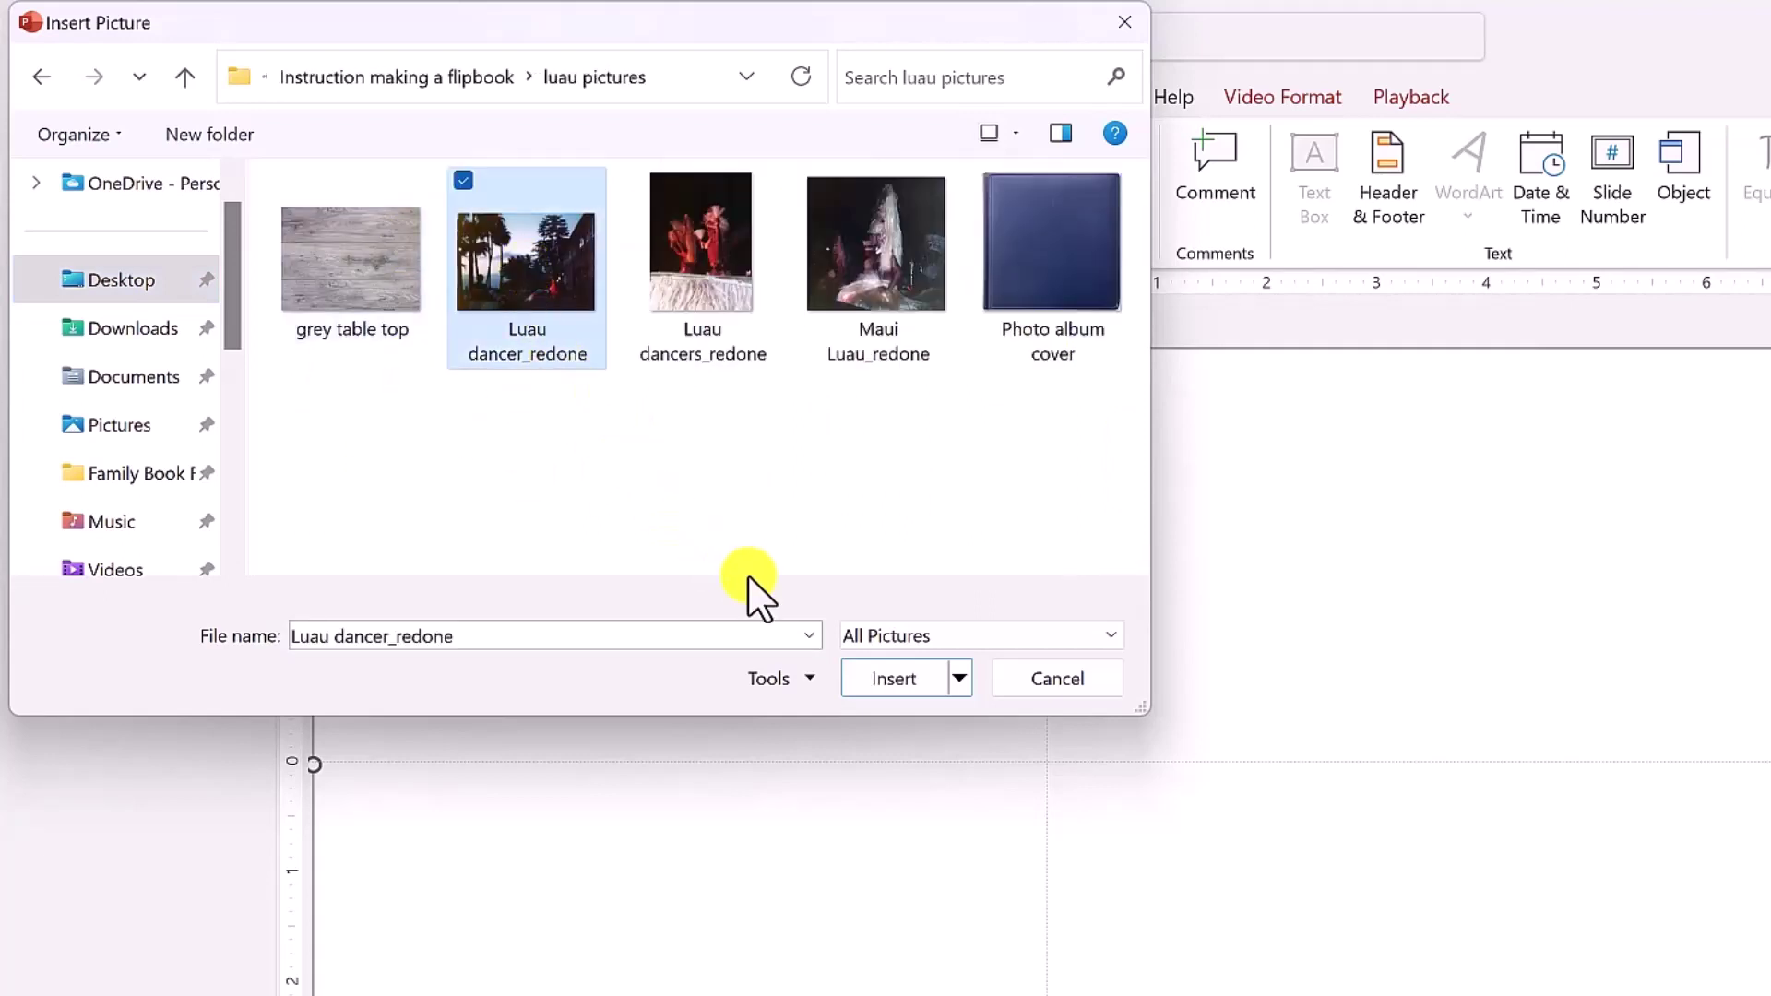
left_click(878, 679)
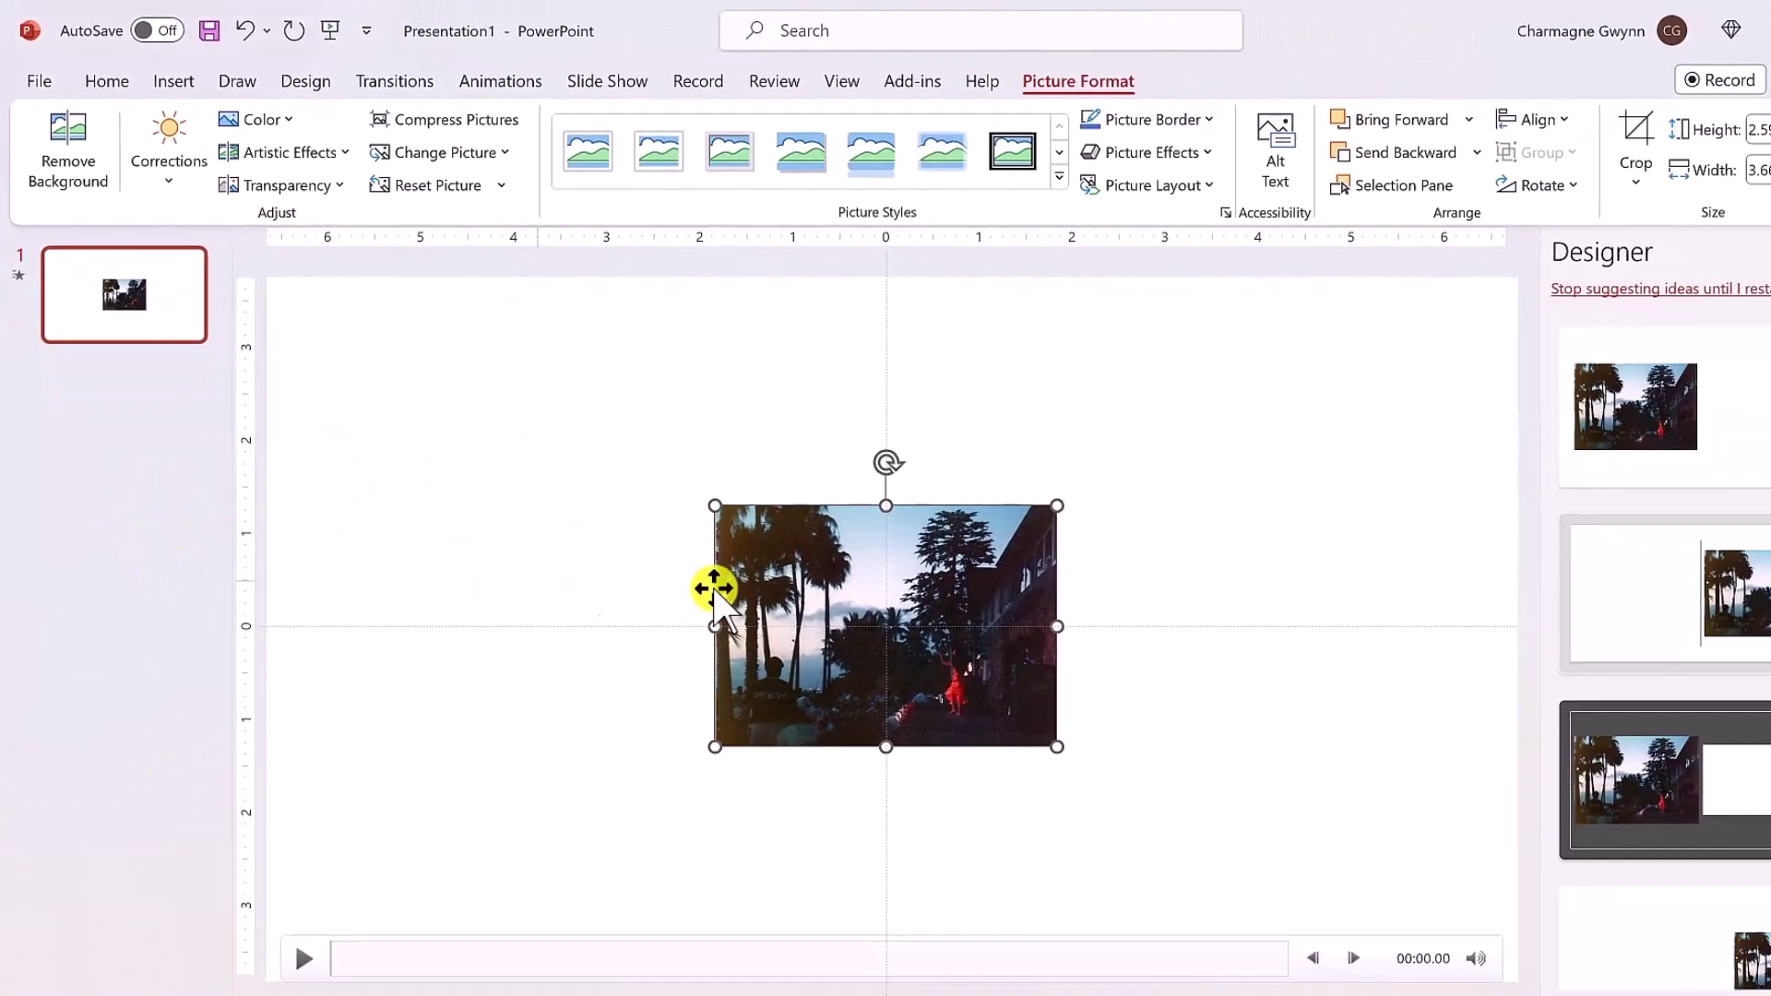
Step: Place the luau dancer picture on the left half of the slide and enlarge it to about 3.85 by 5.46 inches
left_click_drag(824, 607, 818, 613)
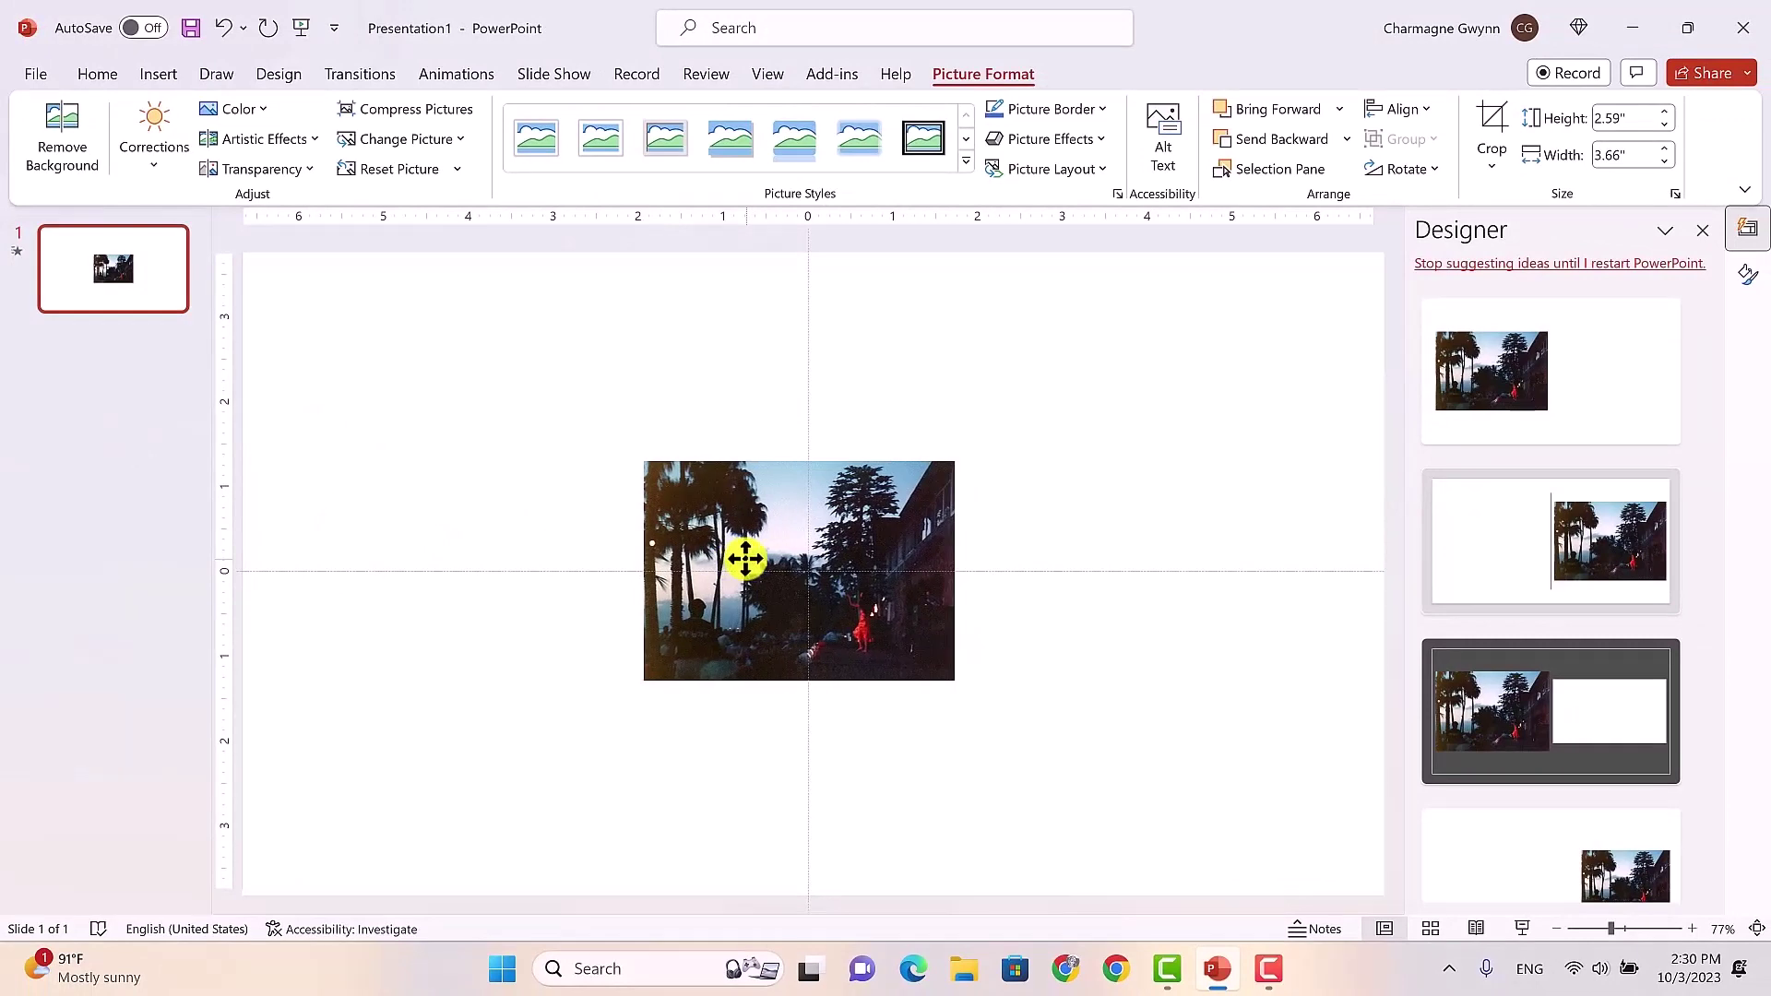
left_click_drag(746, 559, 462, 527)
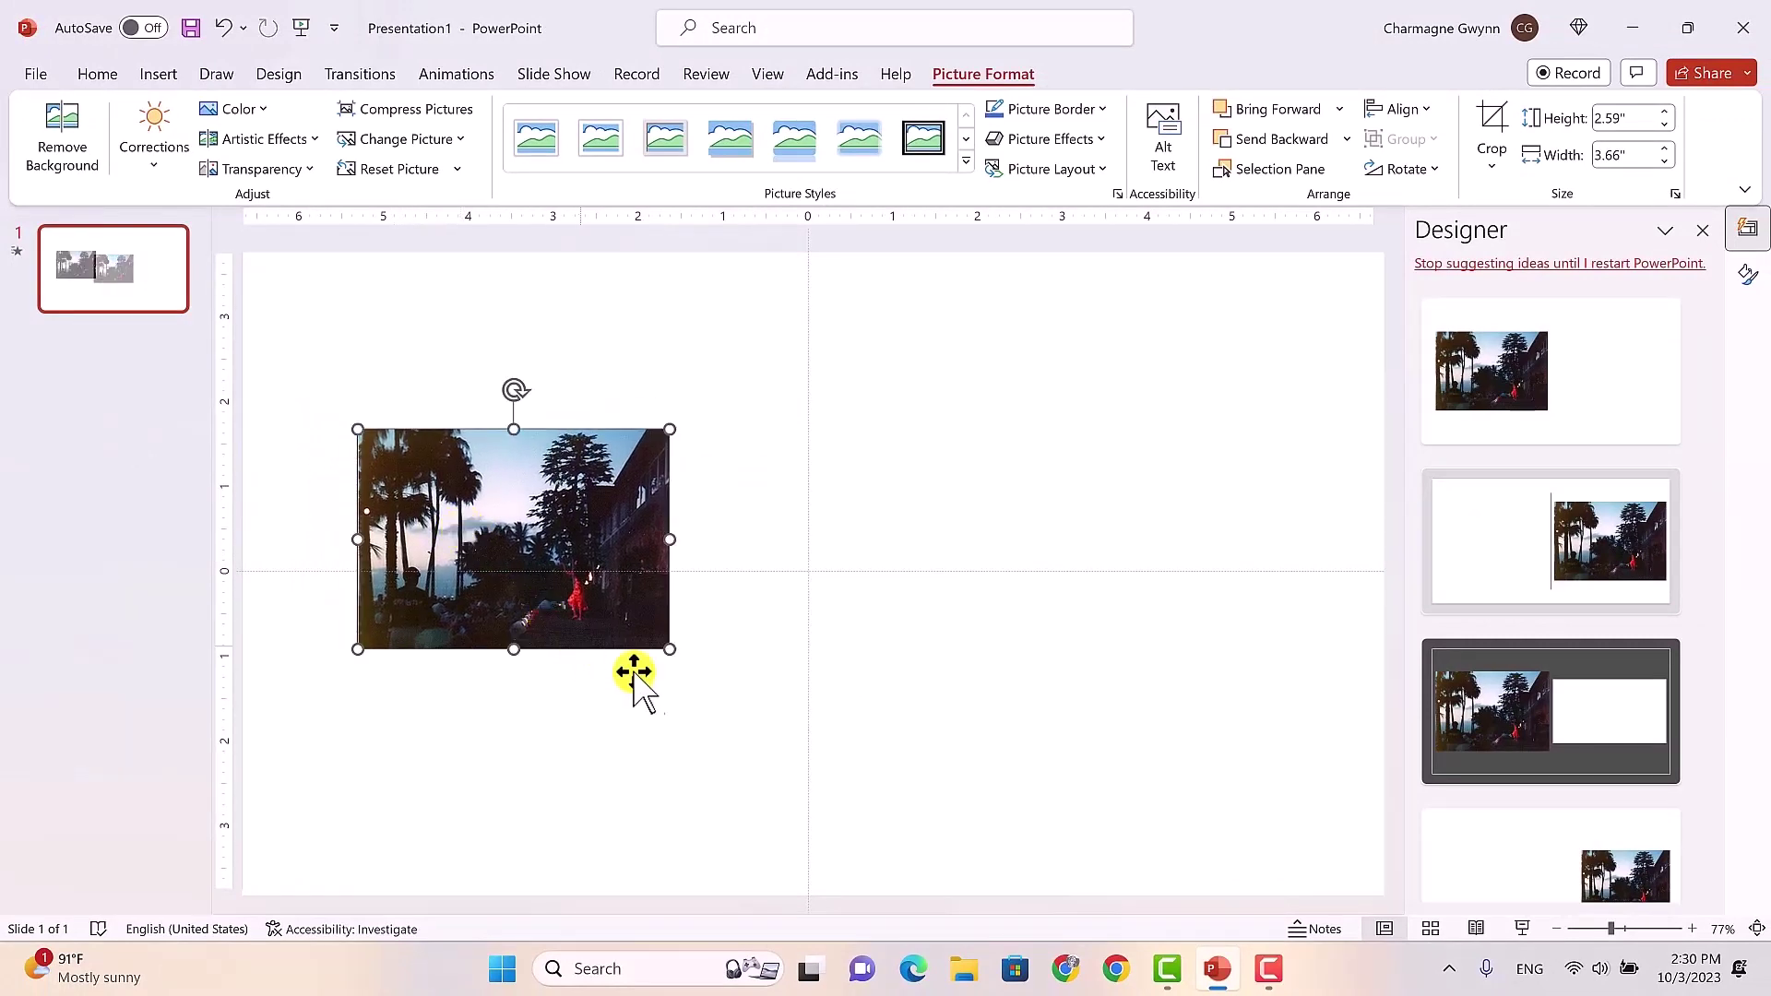
left_click_drag(668, 649, 713, 757)
left_click_drag(587, 556, 537, 521)
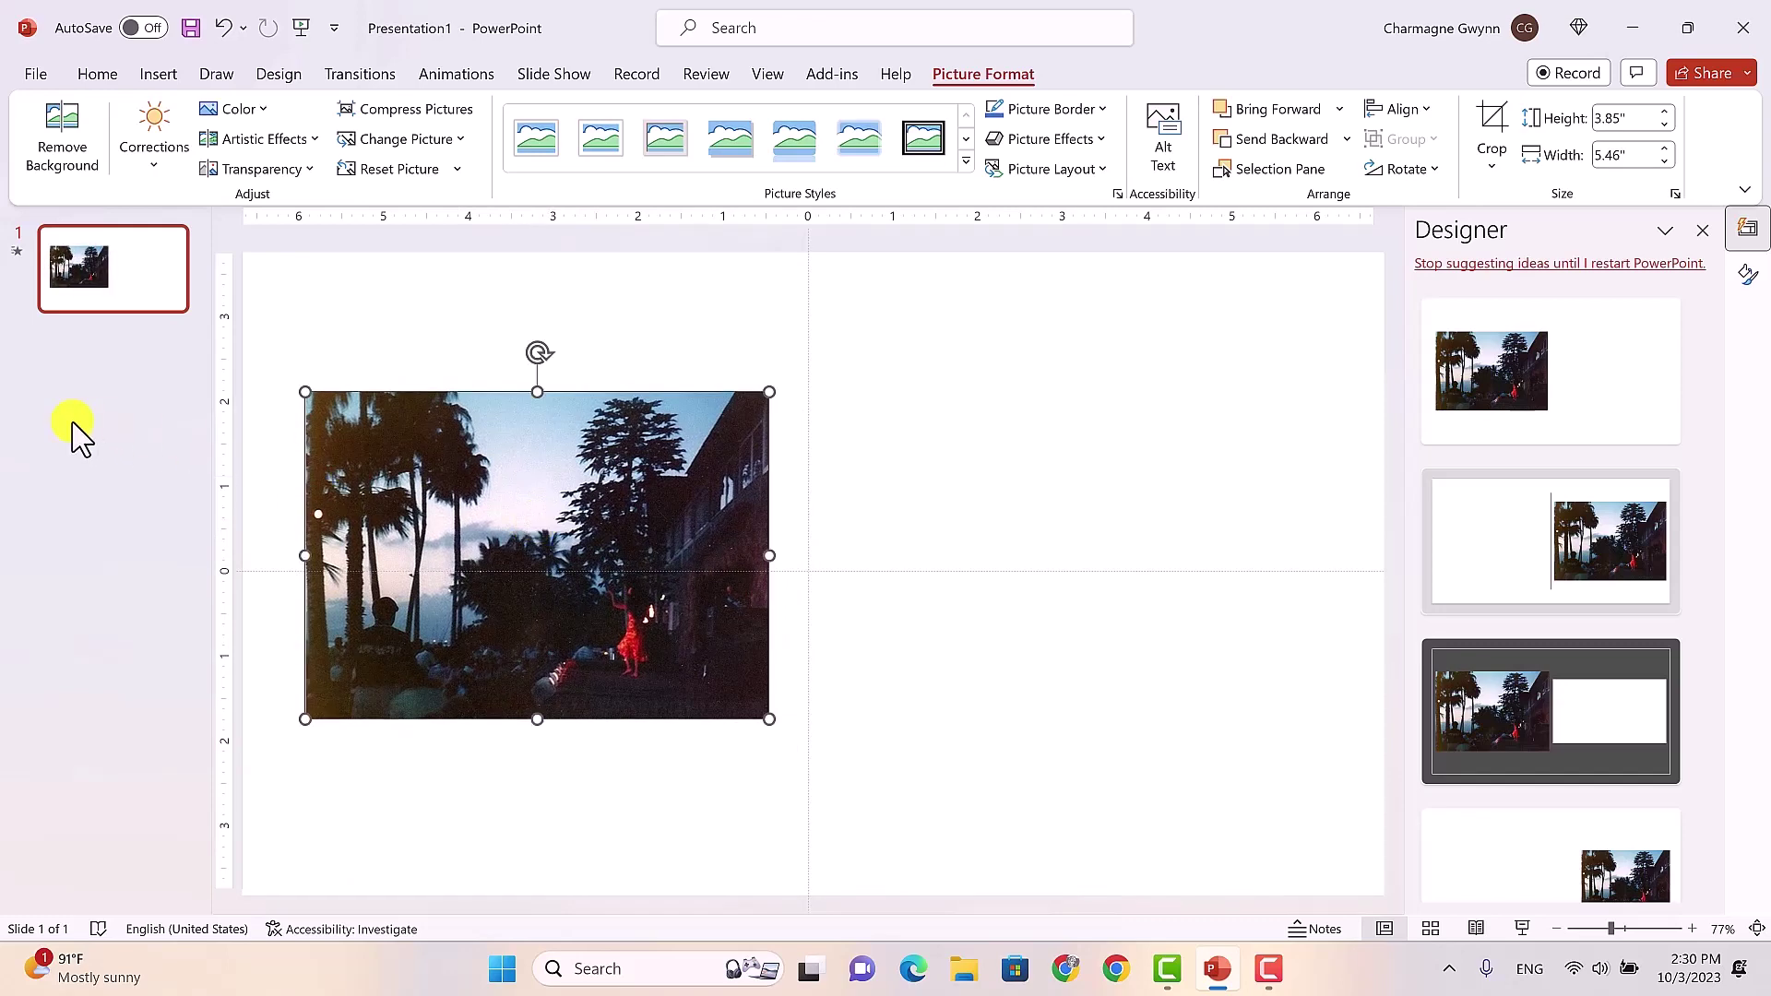
Step: Add a new slide with the Blank layout after slide 1
left_click(92, 439)
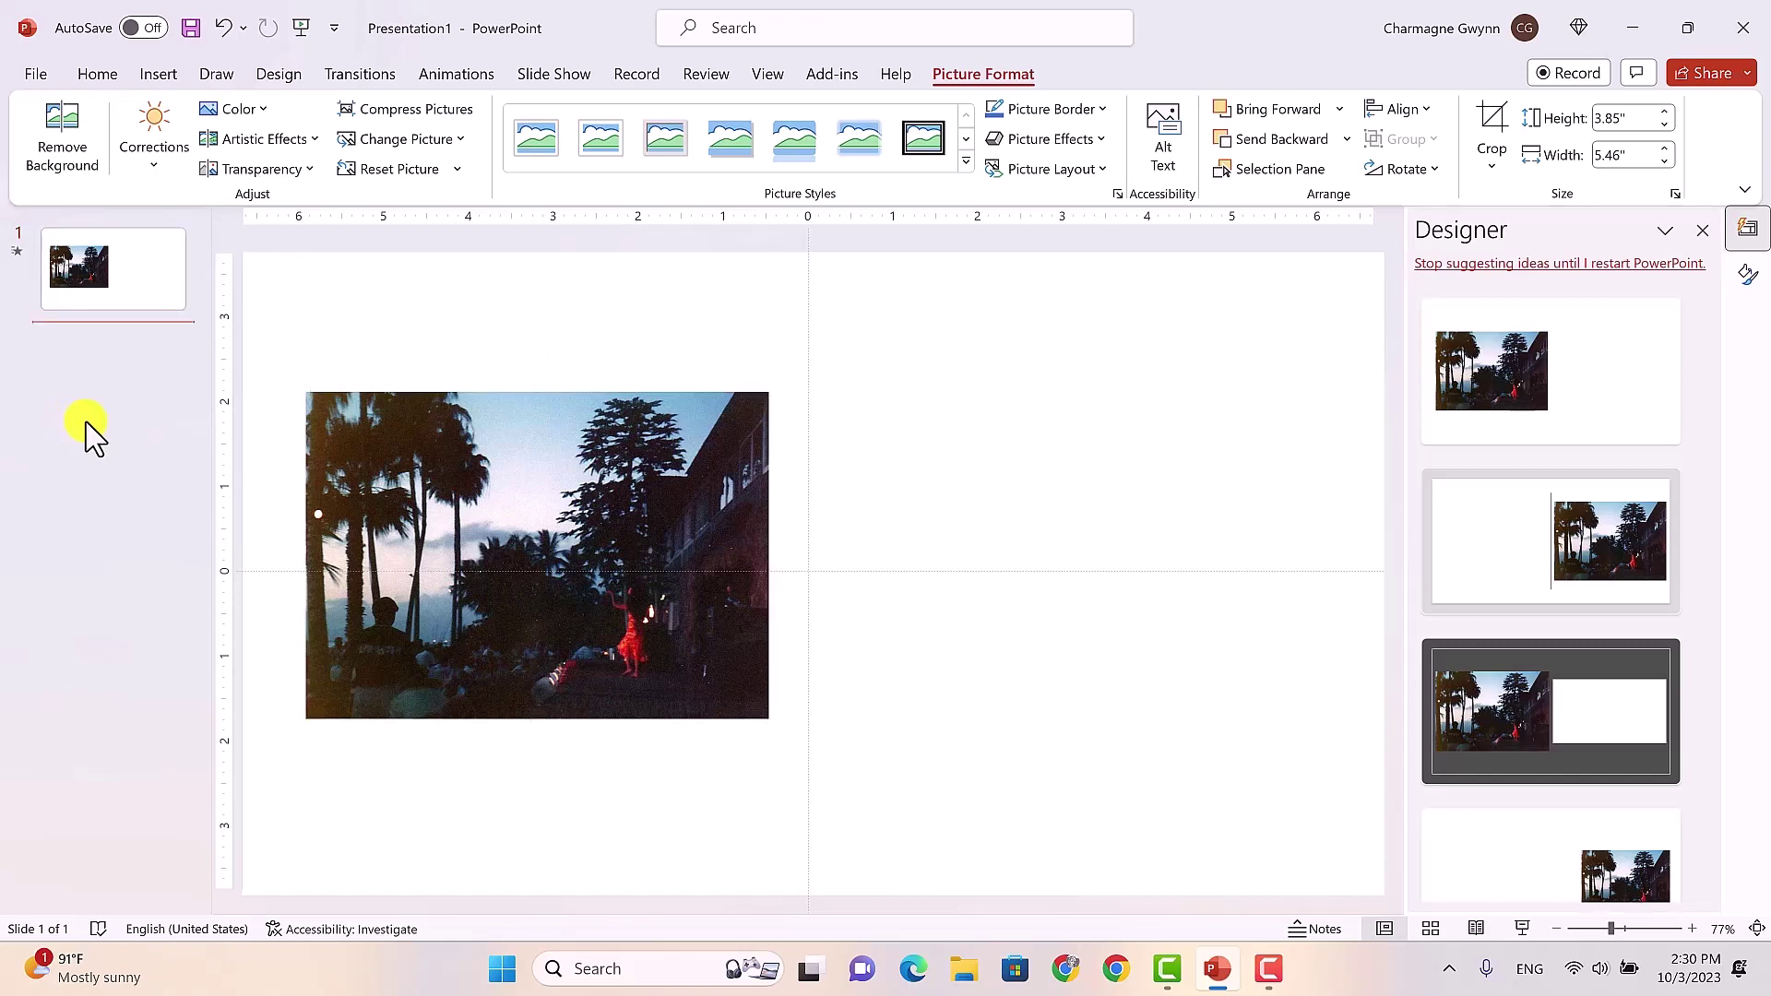
left_click(161, 75)
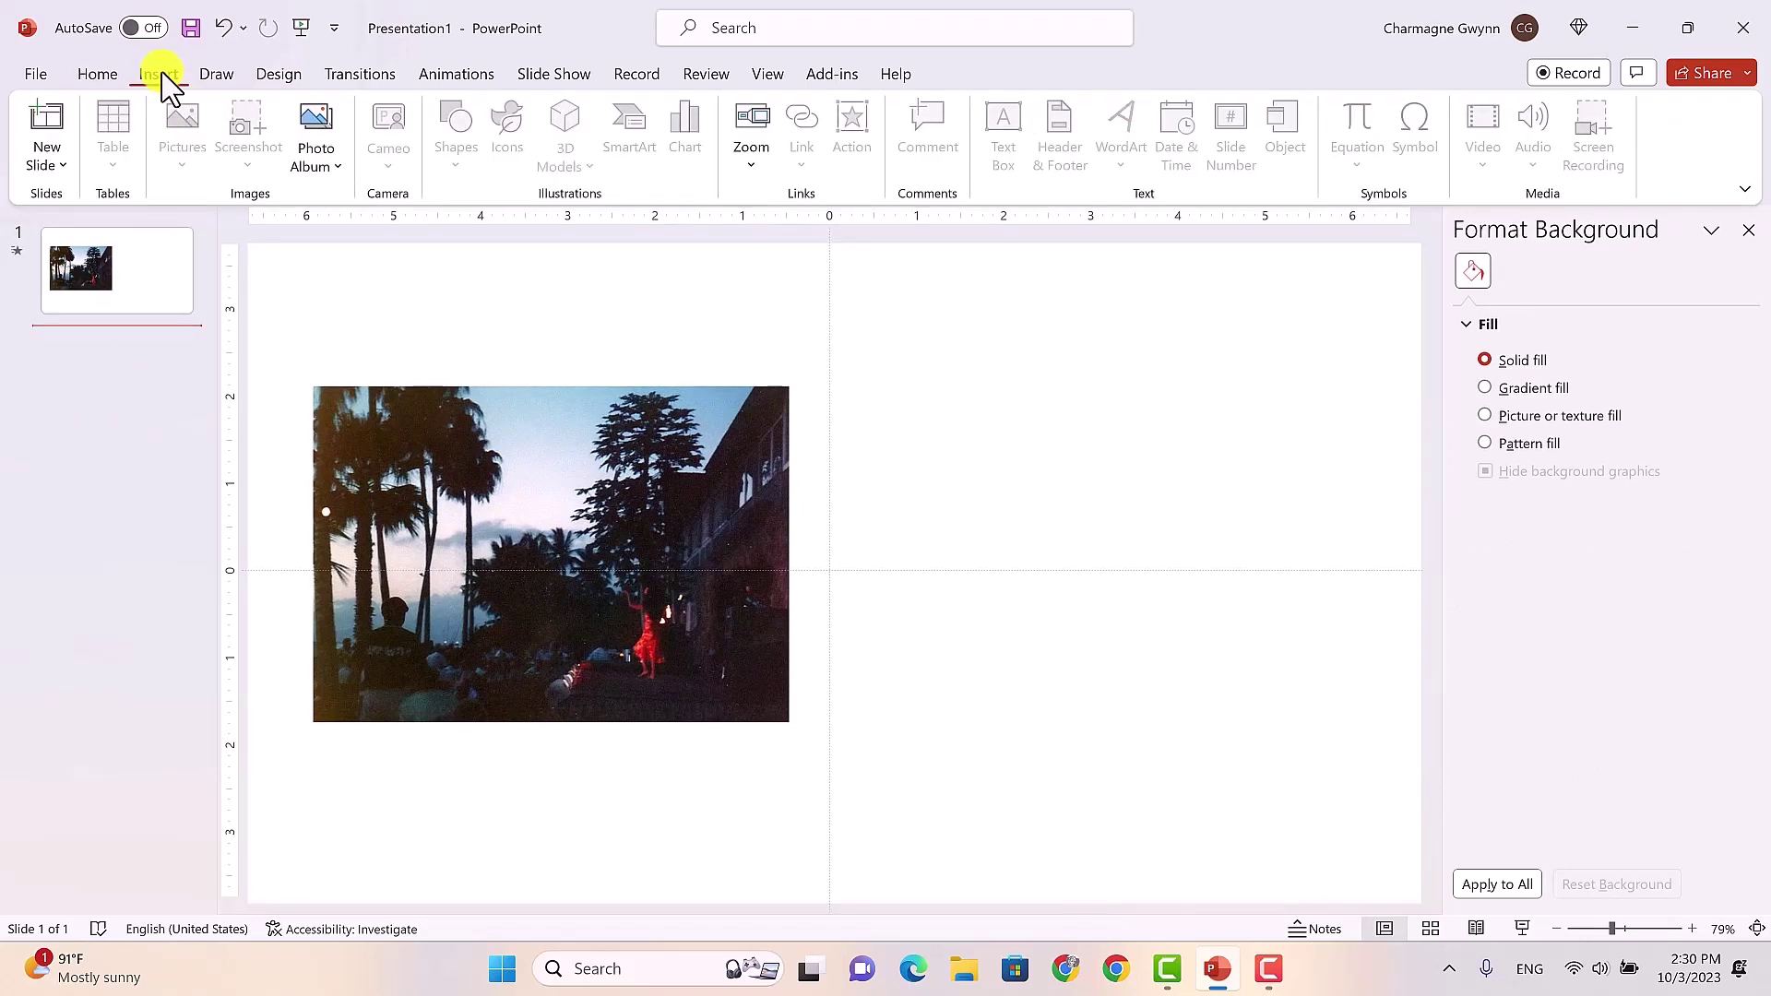
left_click(46, 164)
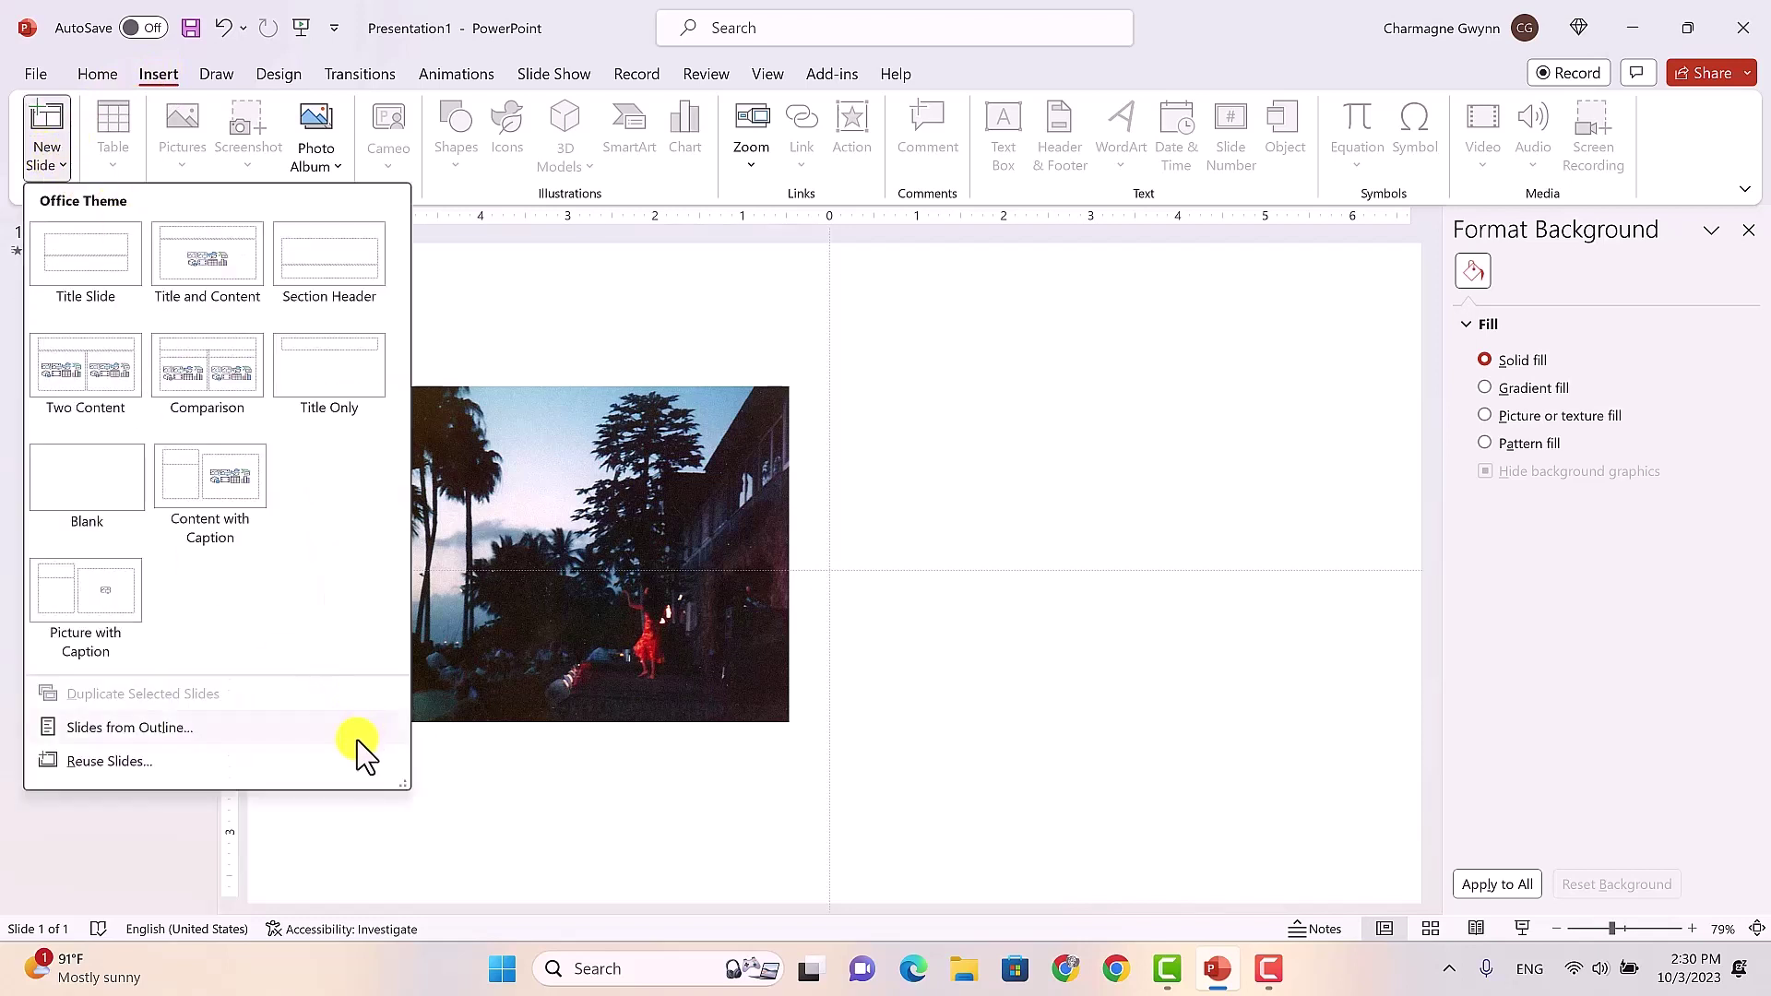
left_click(94, 493)
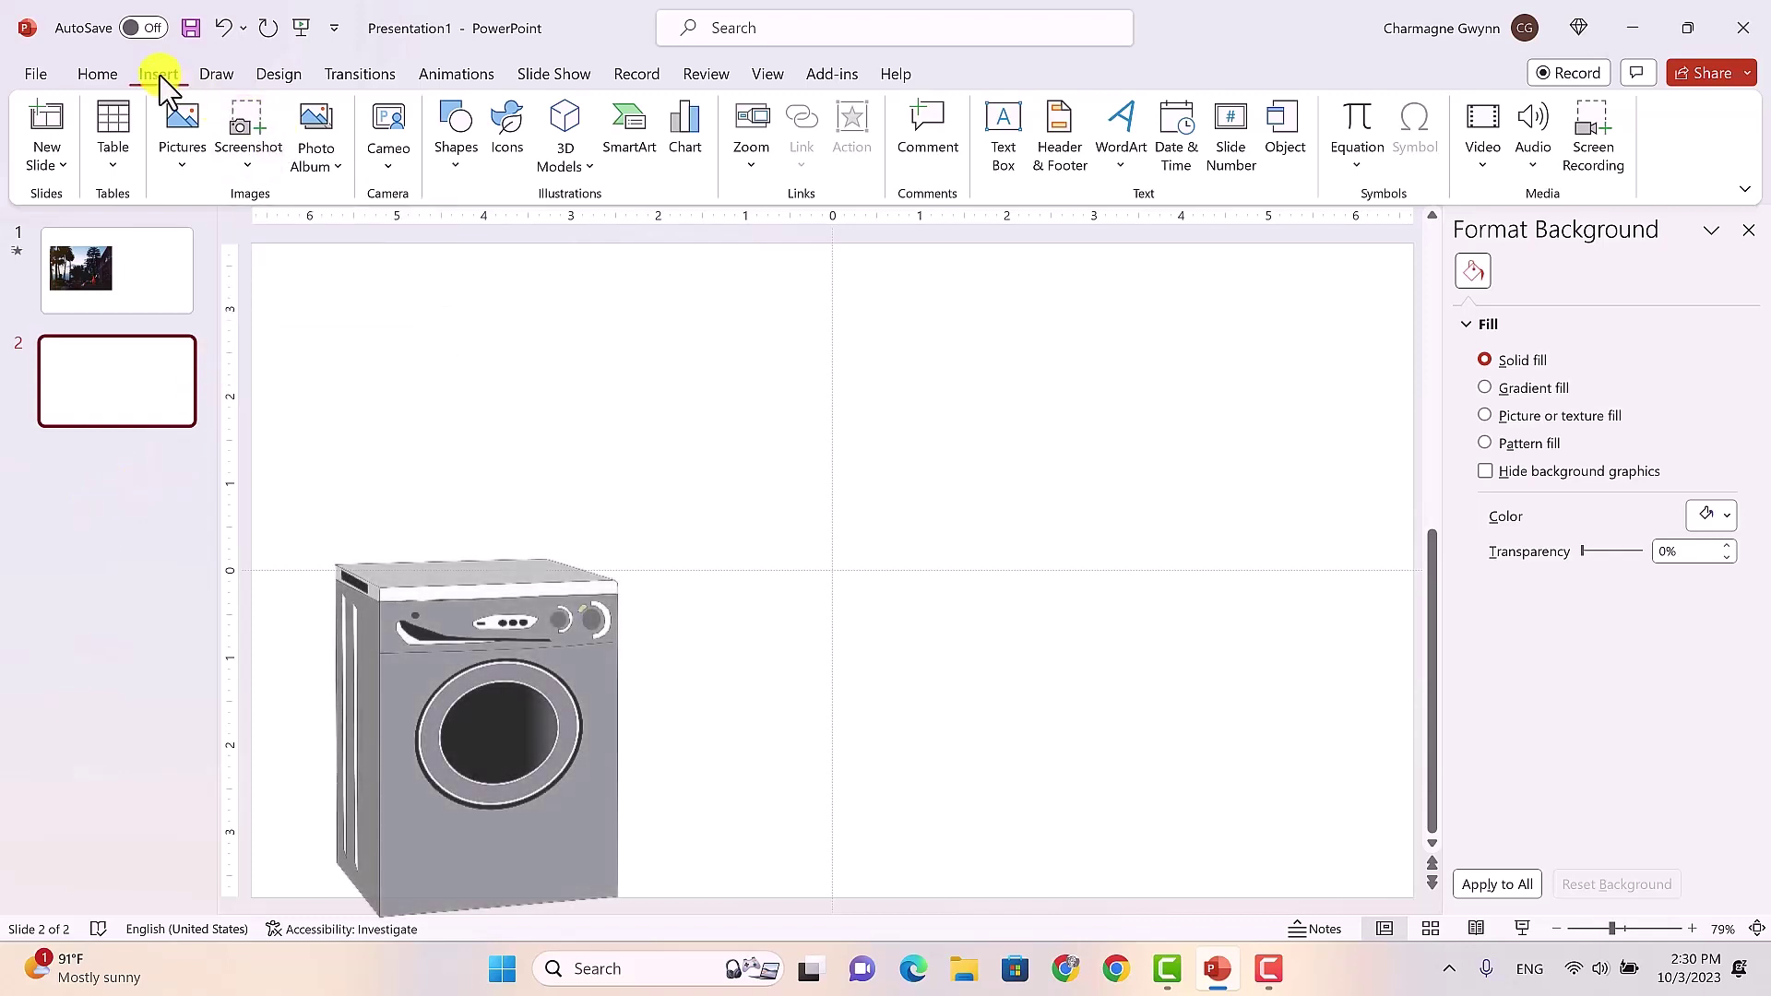
Step: Insert the video maui2 from the "Instruction making a flipbook" folder on this device onto slide 2
left_click(1485, 129)
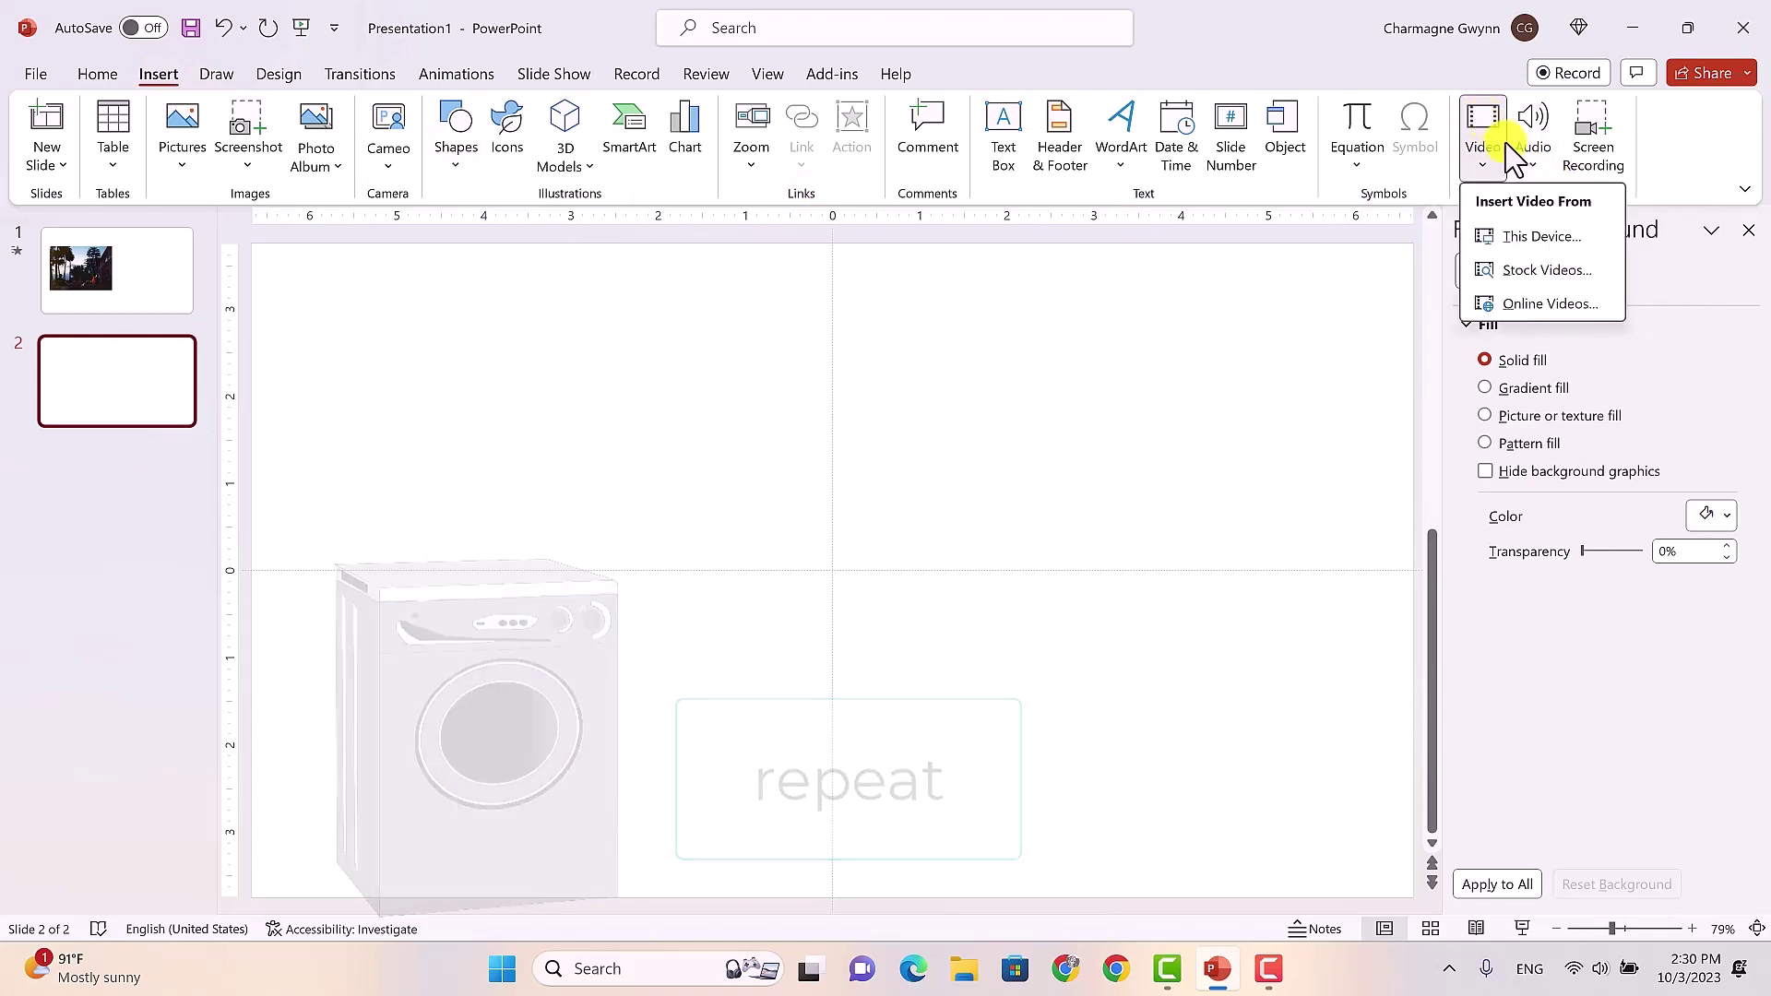
left_click(1535, 238)
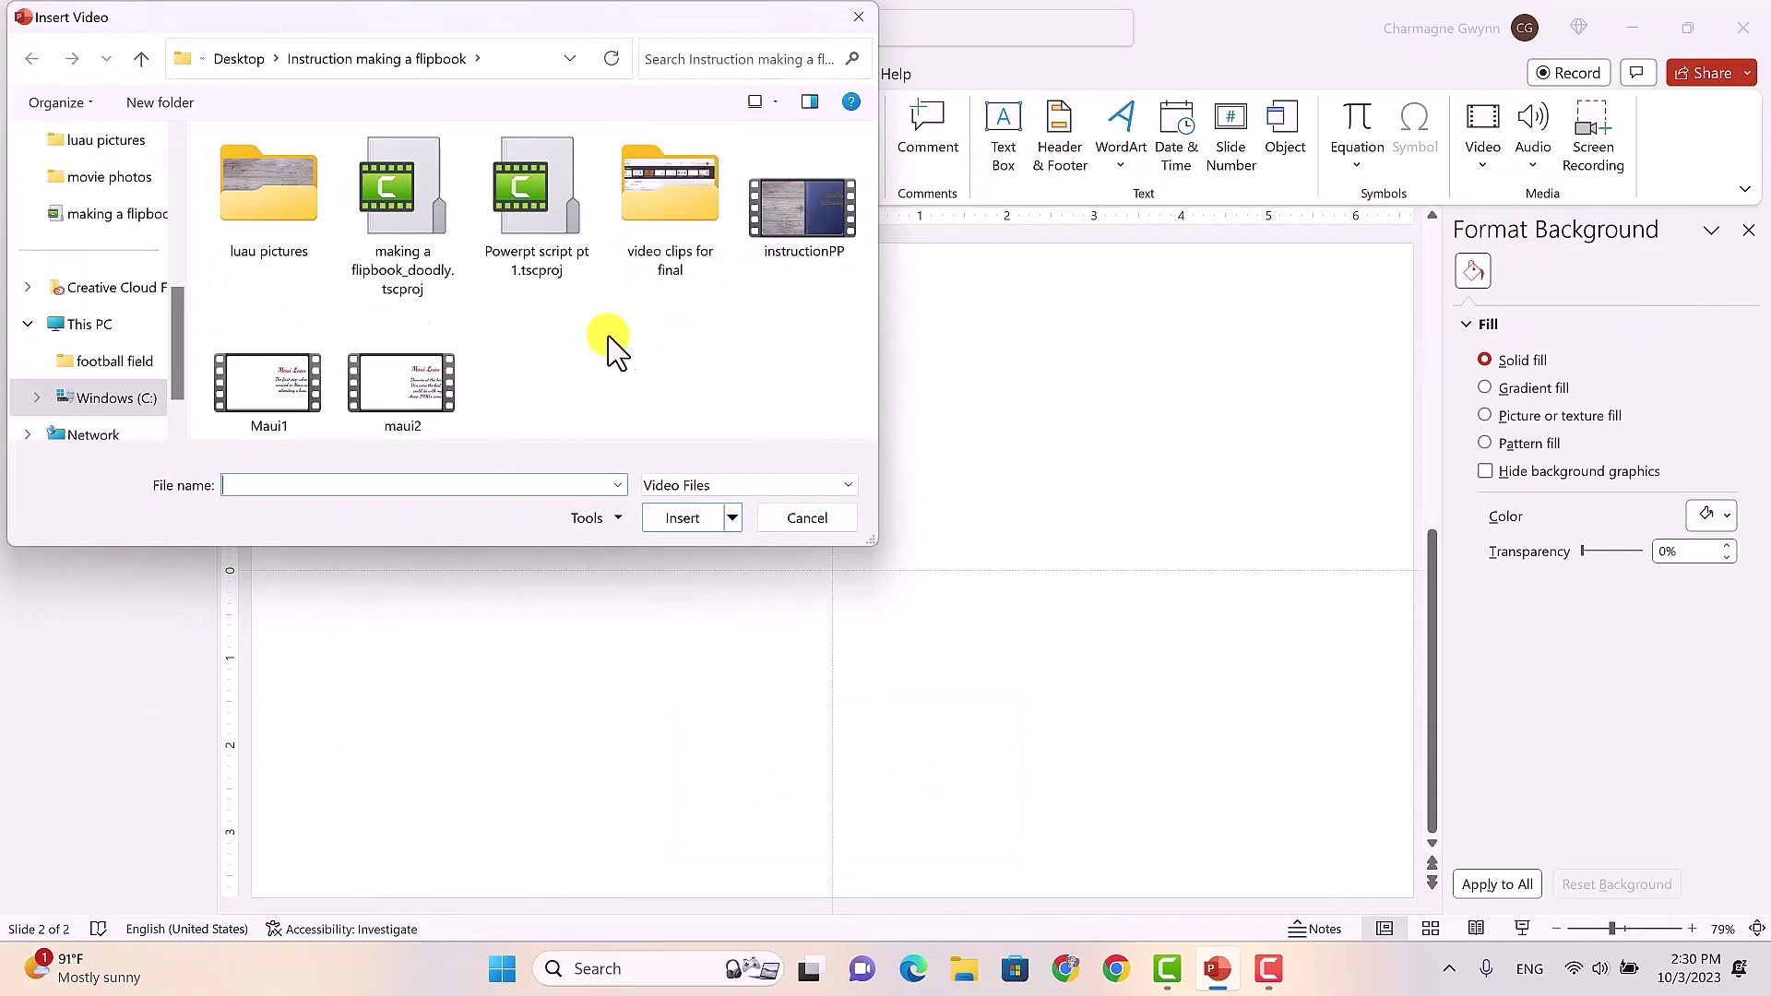
left_click(406, 392)
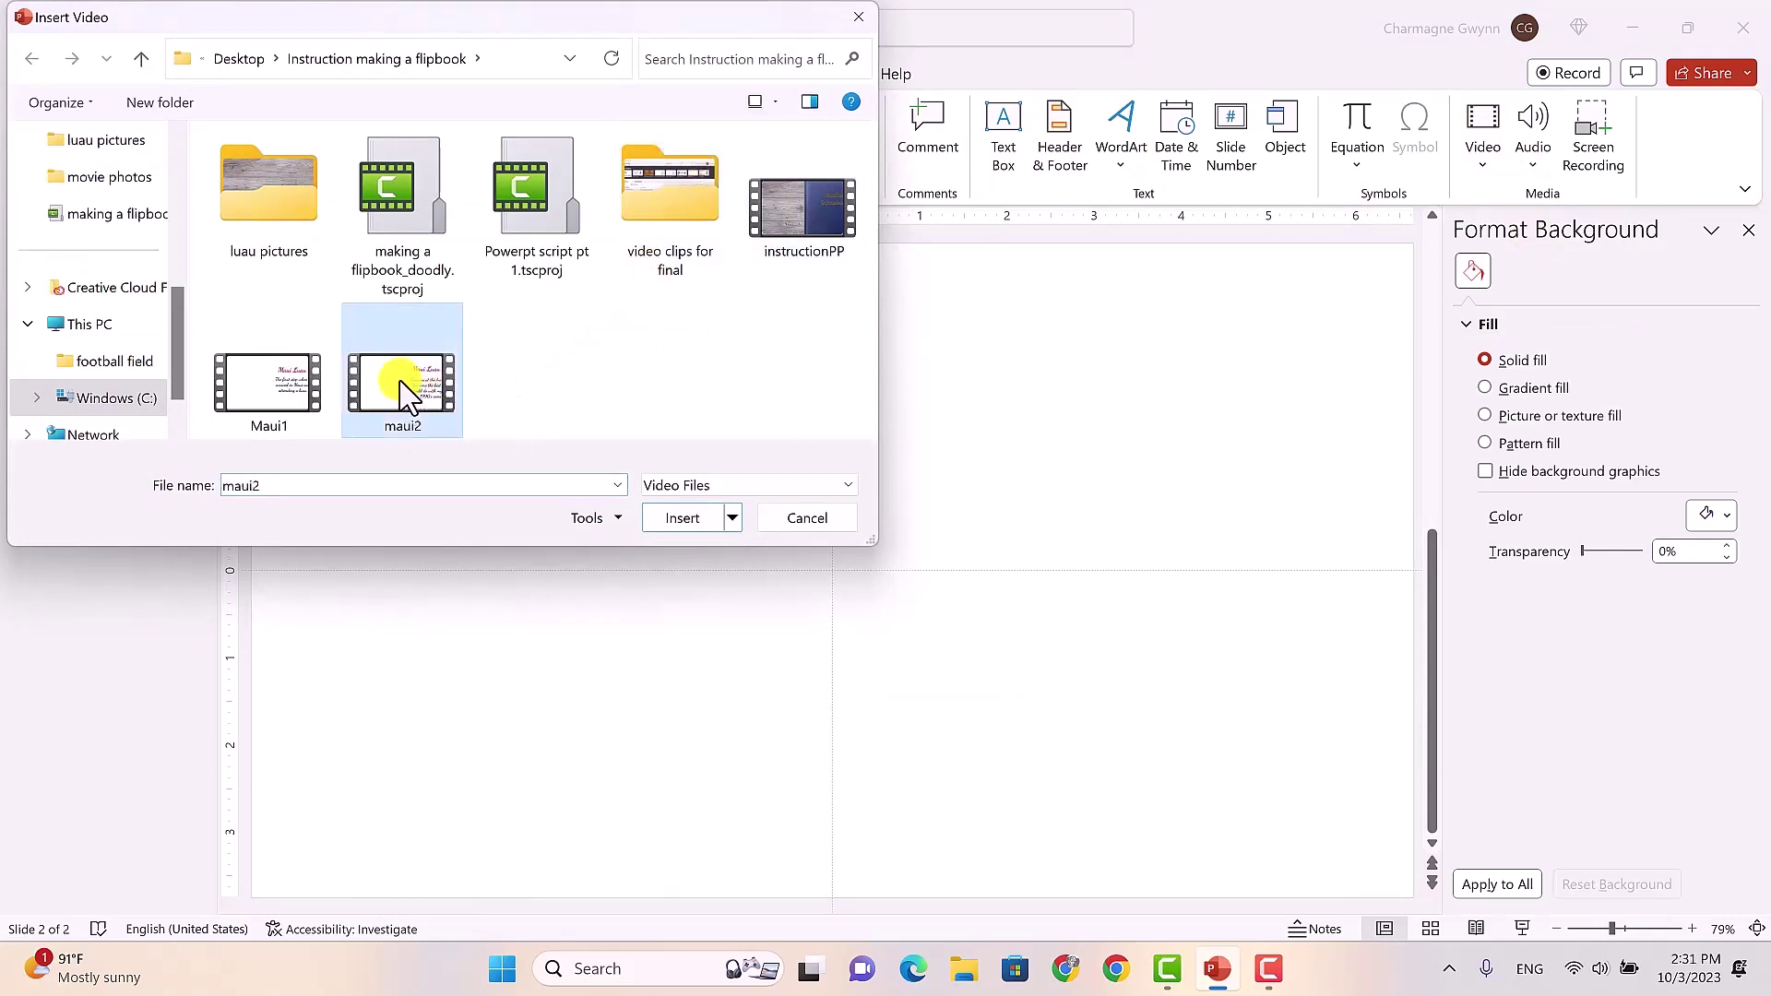
left_click(678, 521)
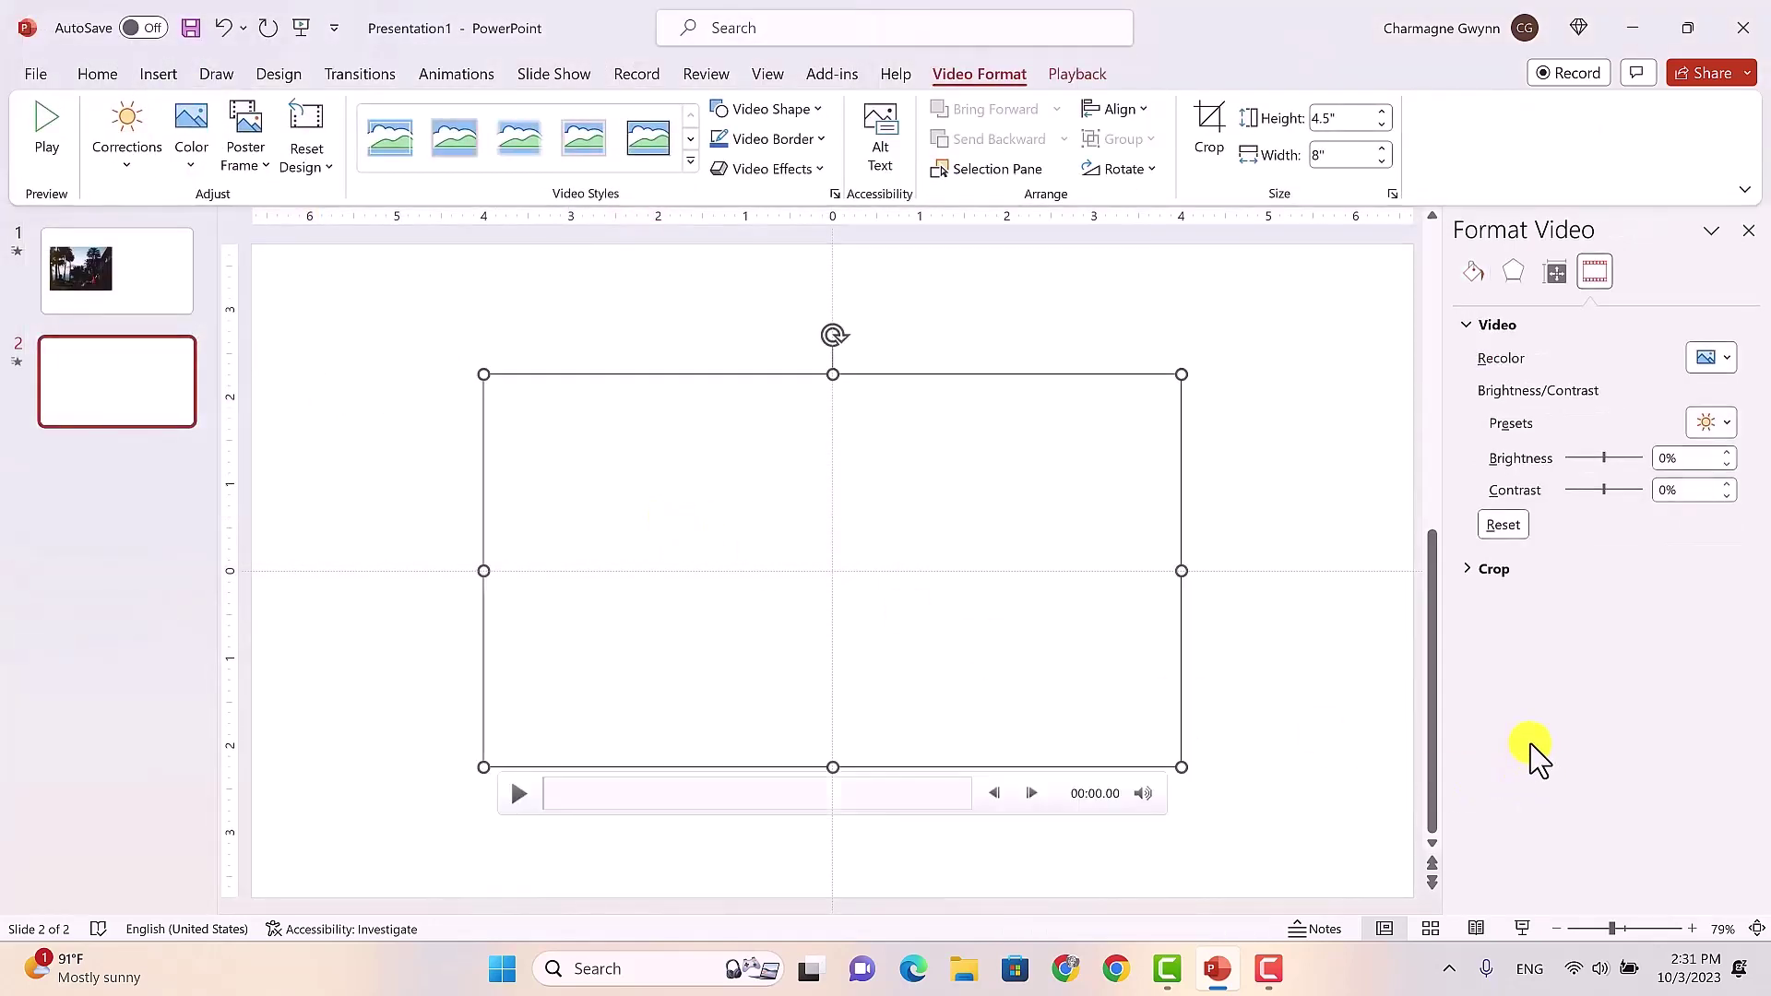
Step: Set the slide 2 video's height to 7.55 inches, then its width to 13.46 inches with the aspect ratio locked
left_click(1393, 194)
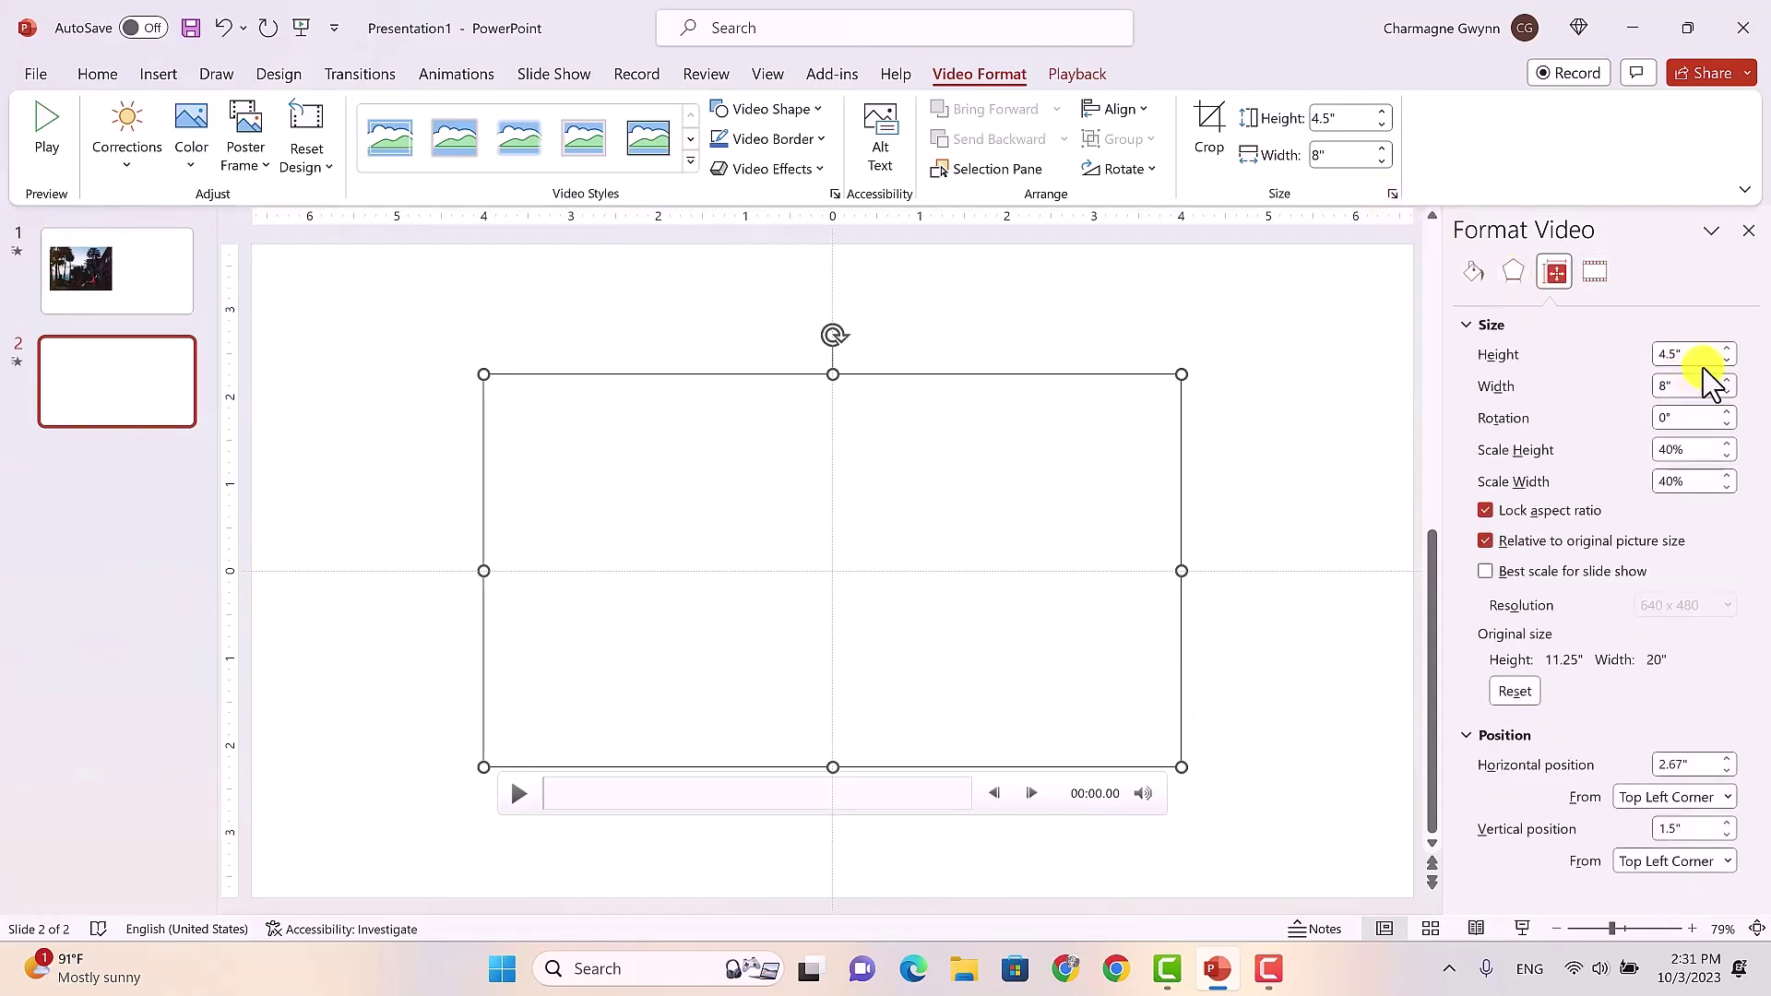
double_click(1681, 356)
left_click(1679, 384)
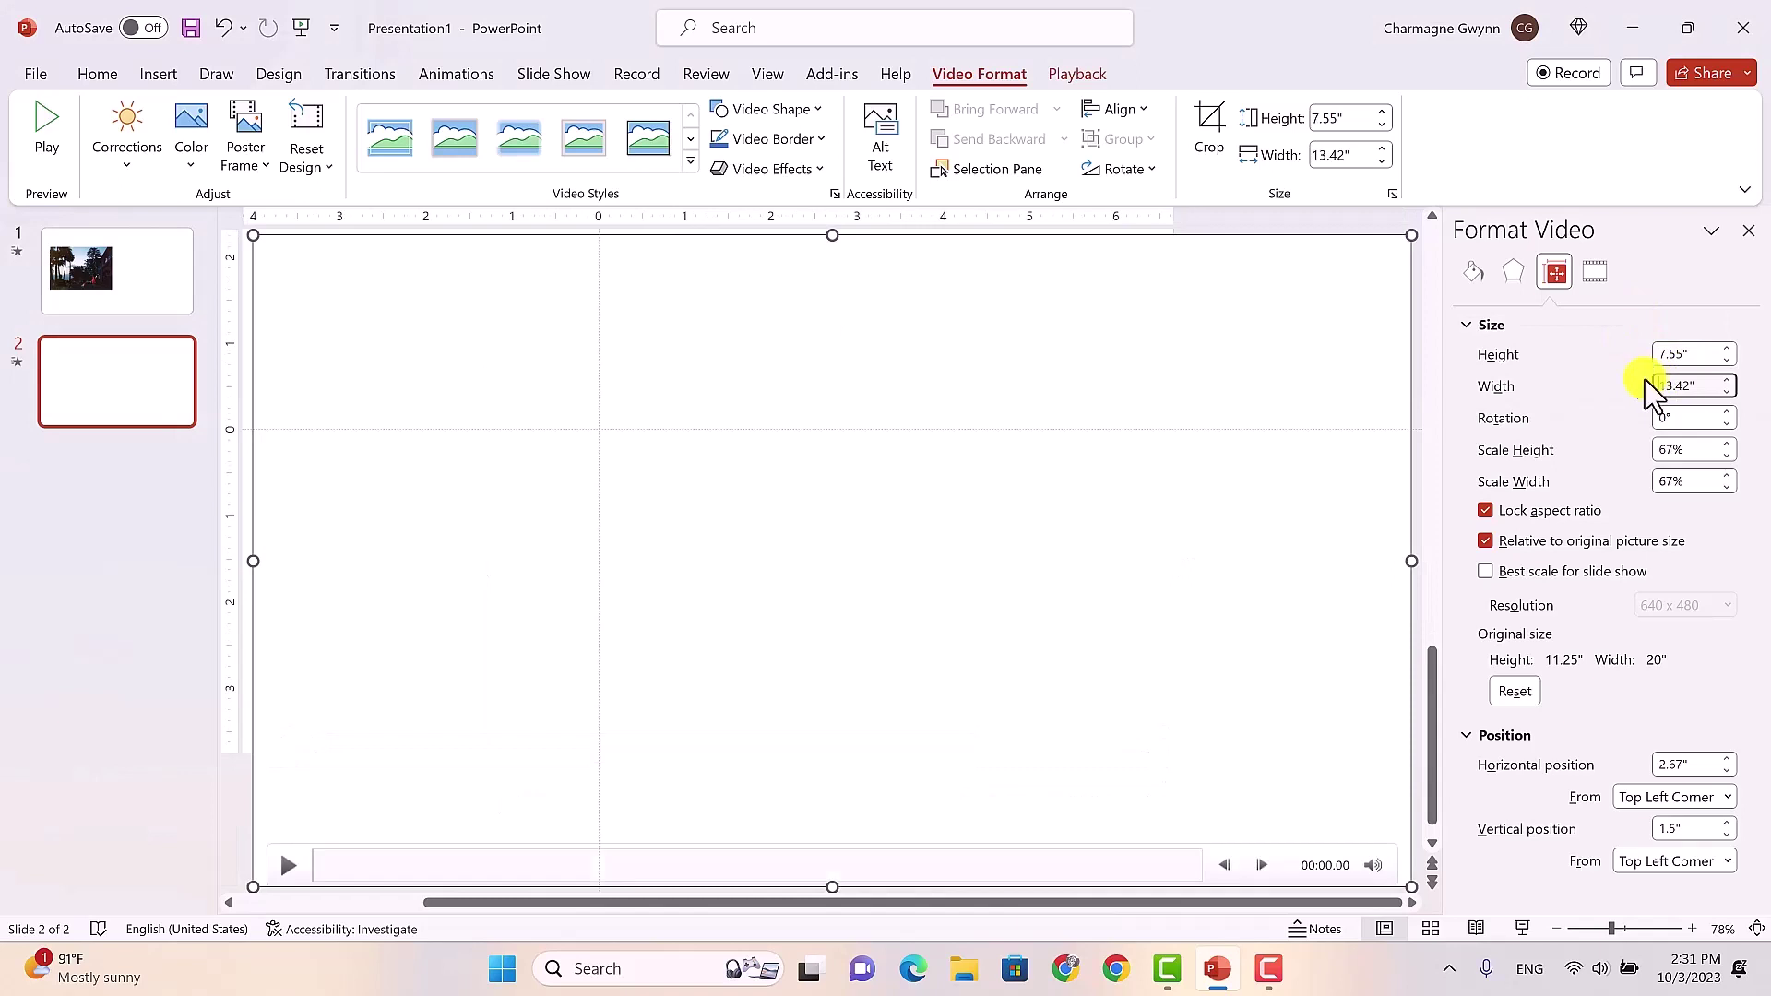
double_click(1695, 386)
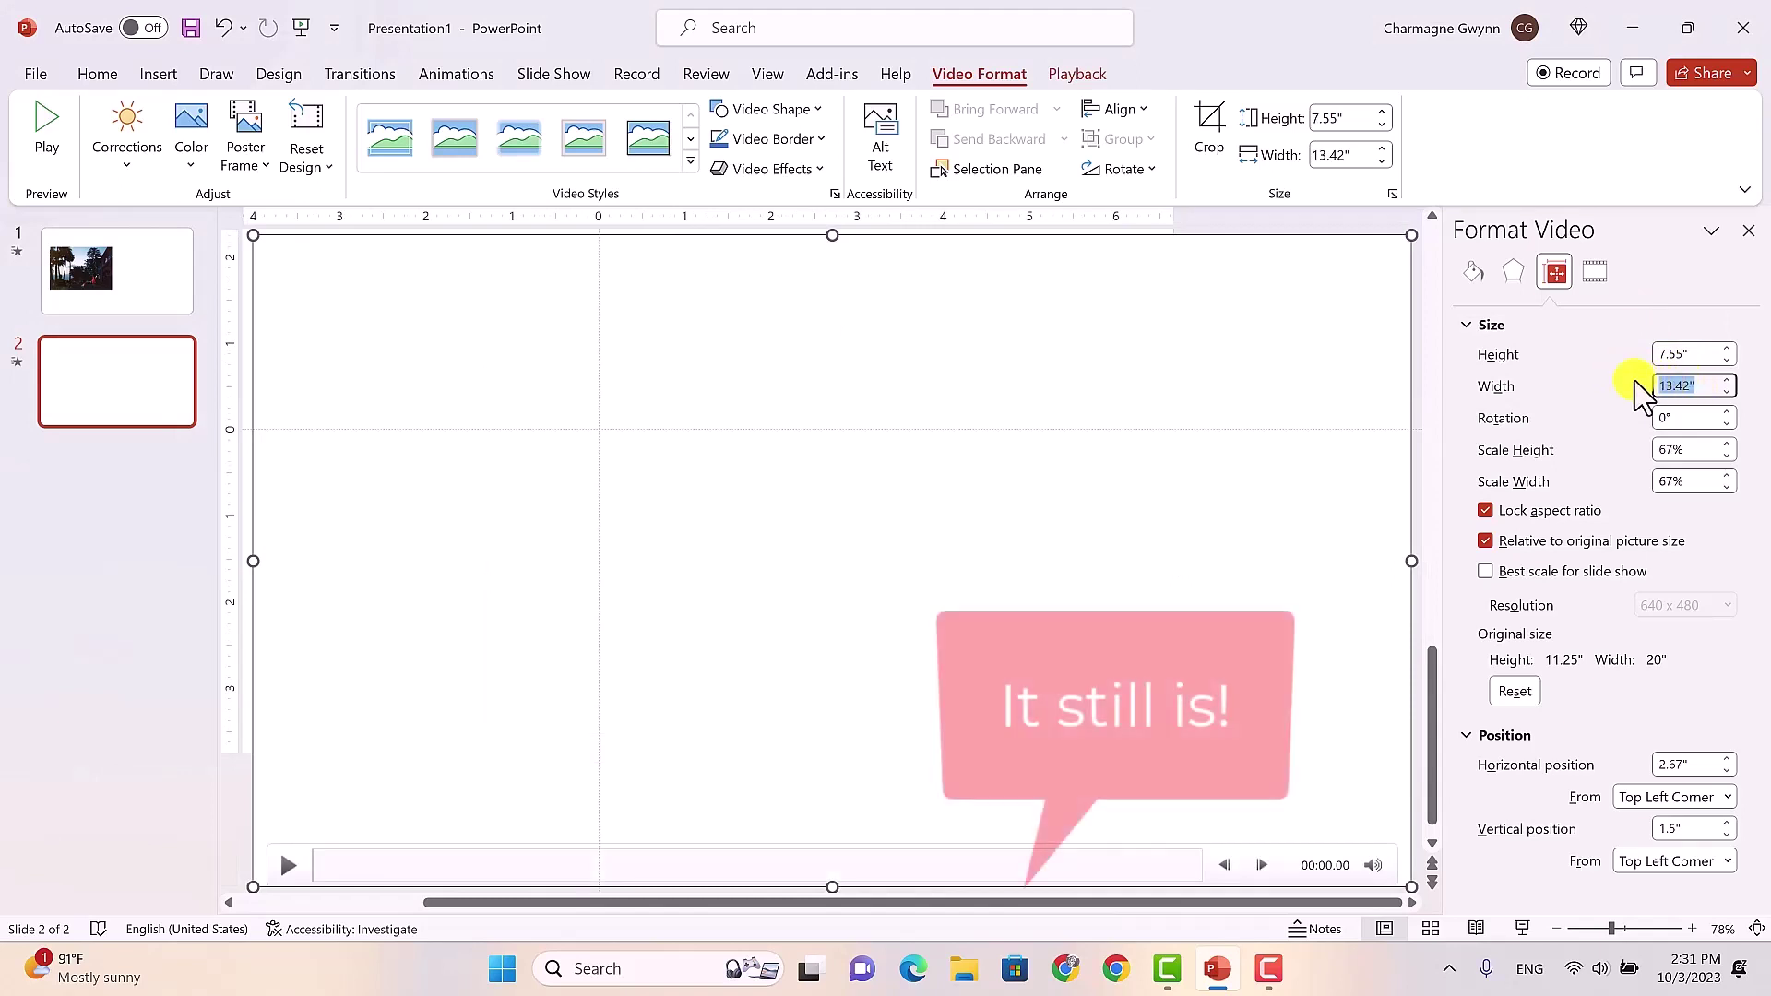
type("13")
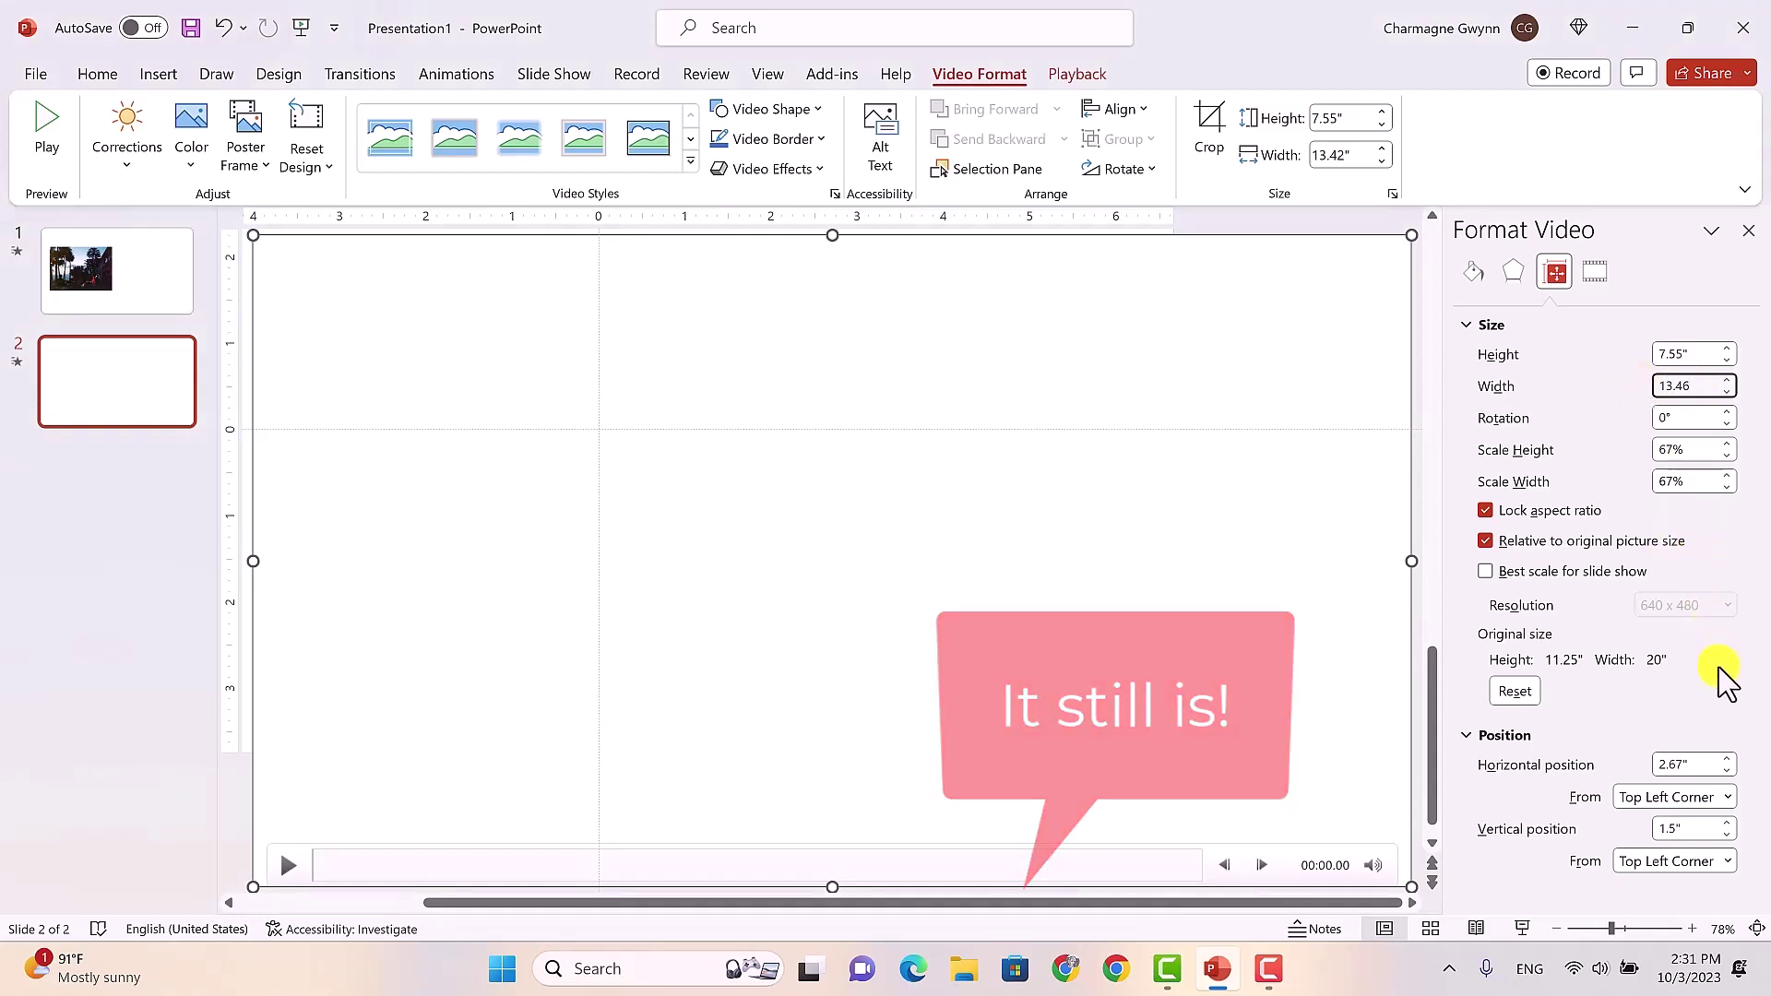
Step: Set the slide 2 video's horizontal and vertical positions to 0 inches from the top left corner
left_click(1697, 765)
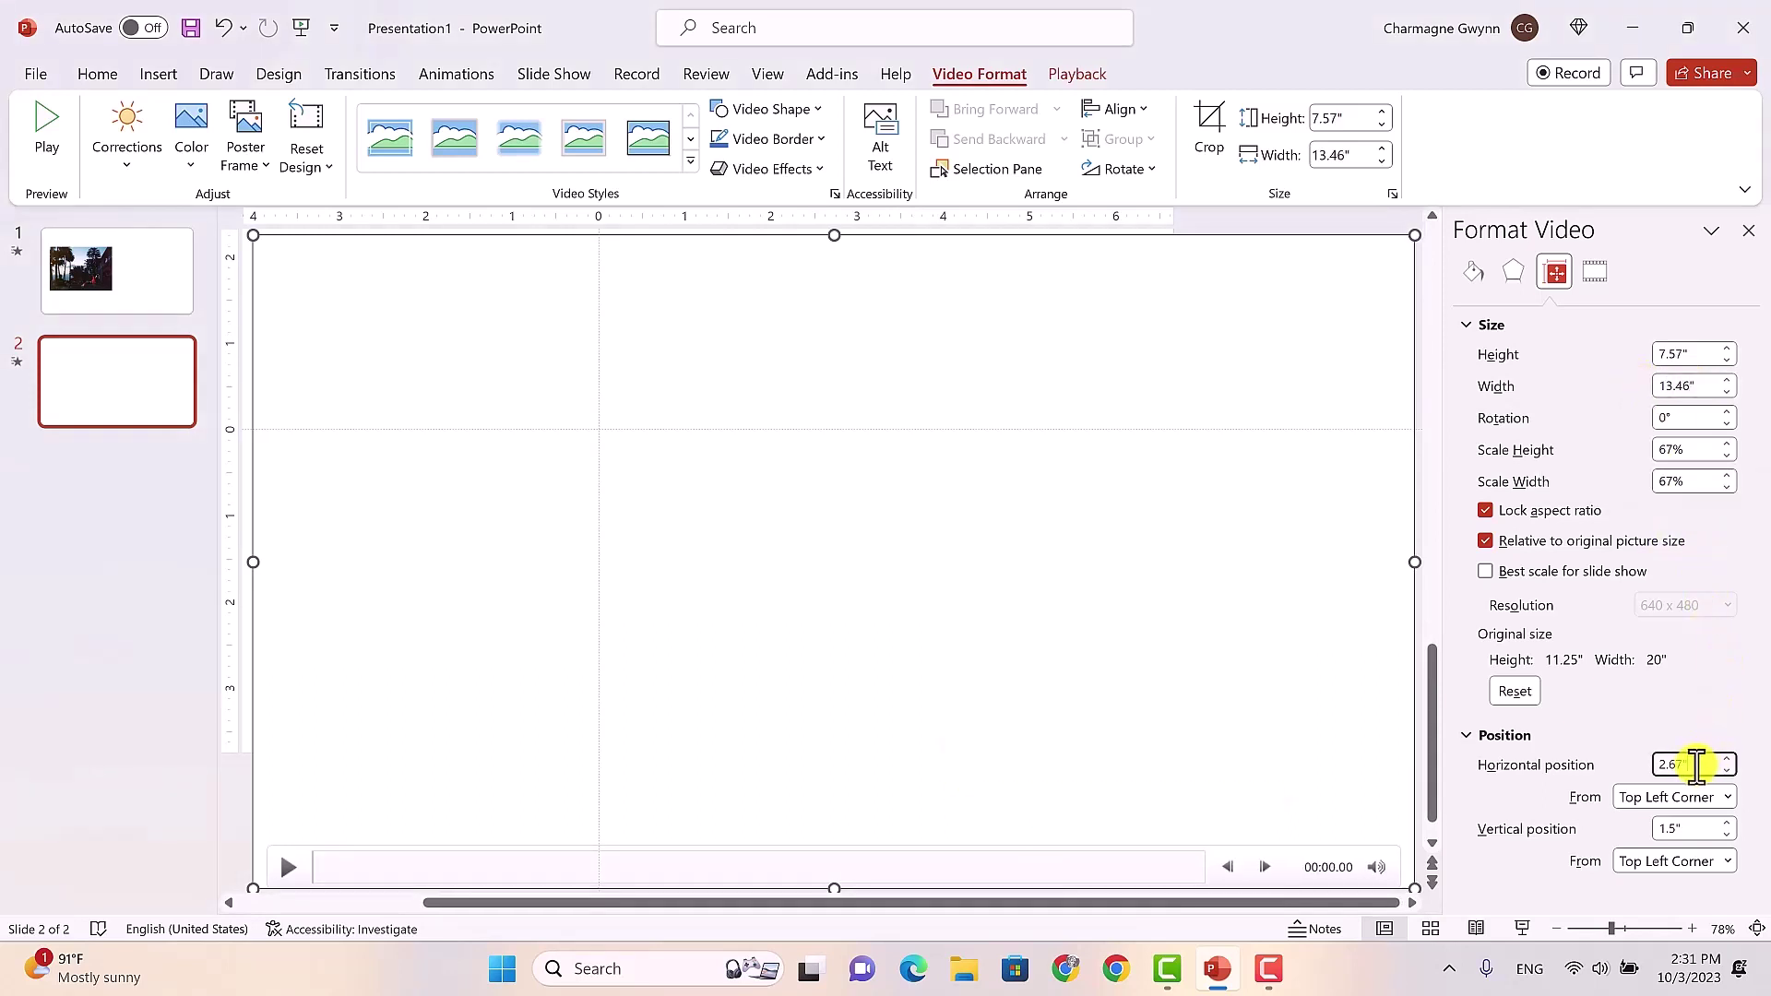
left_click_drag(1697, 765, 1651, 758)
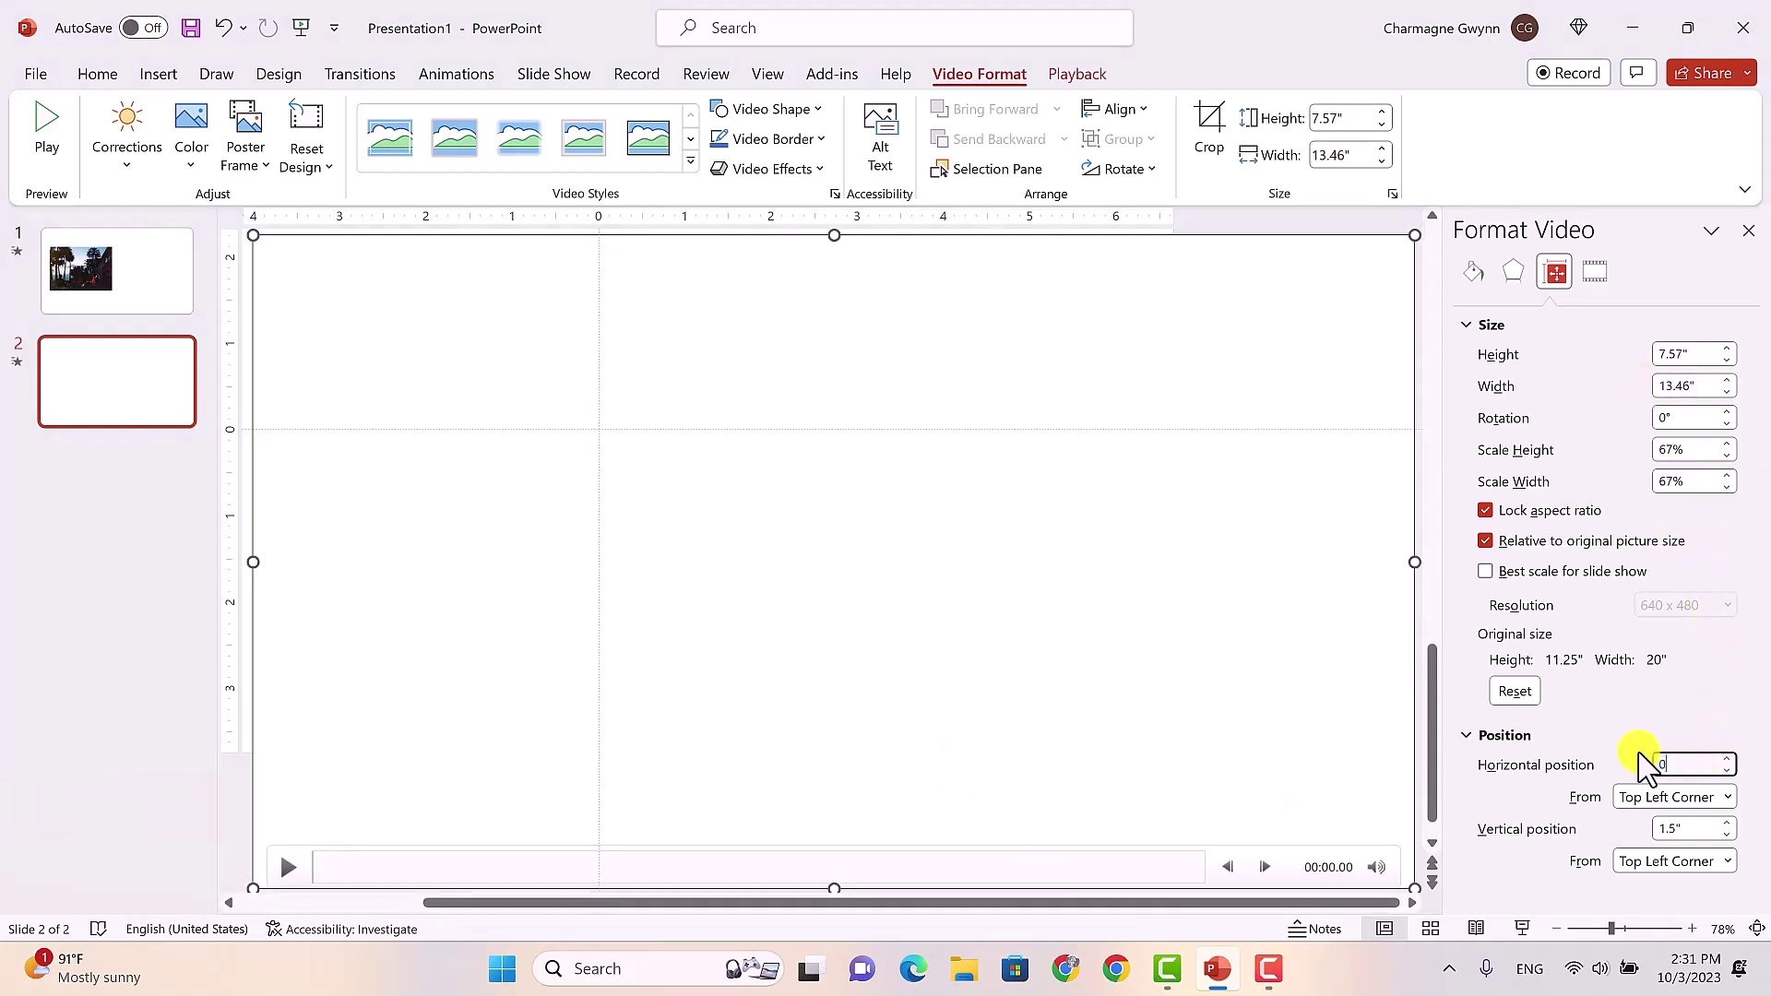
type("0")
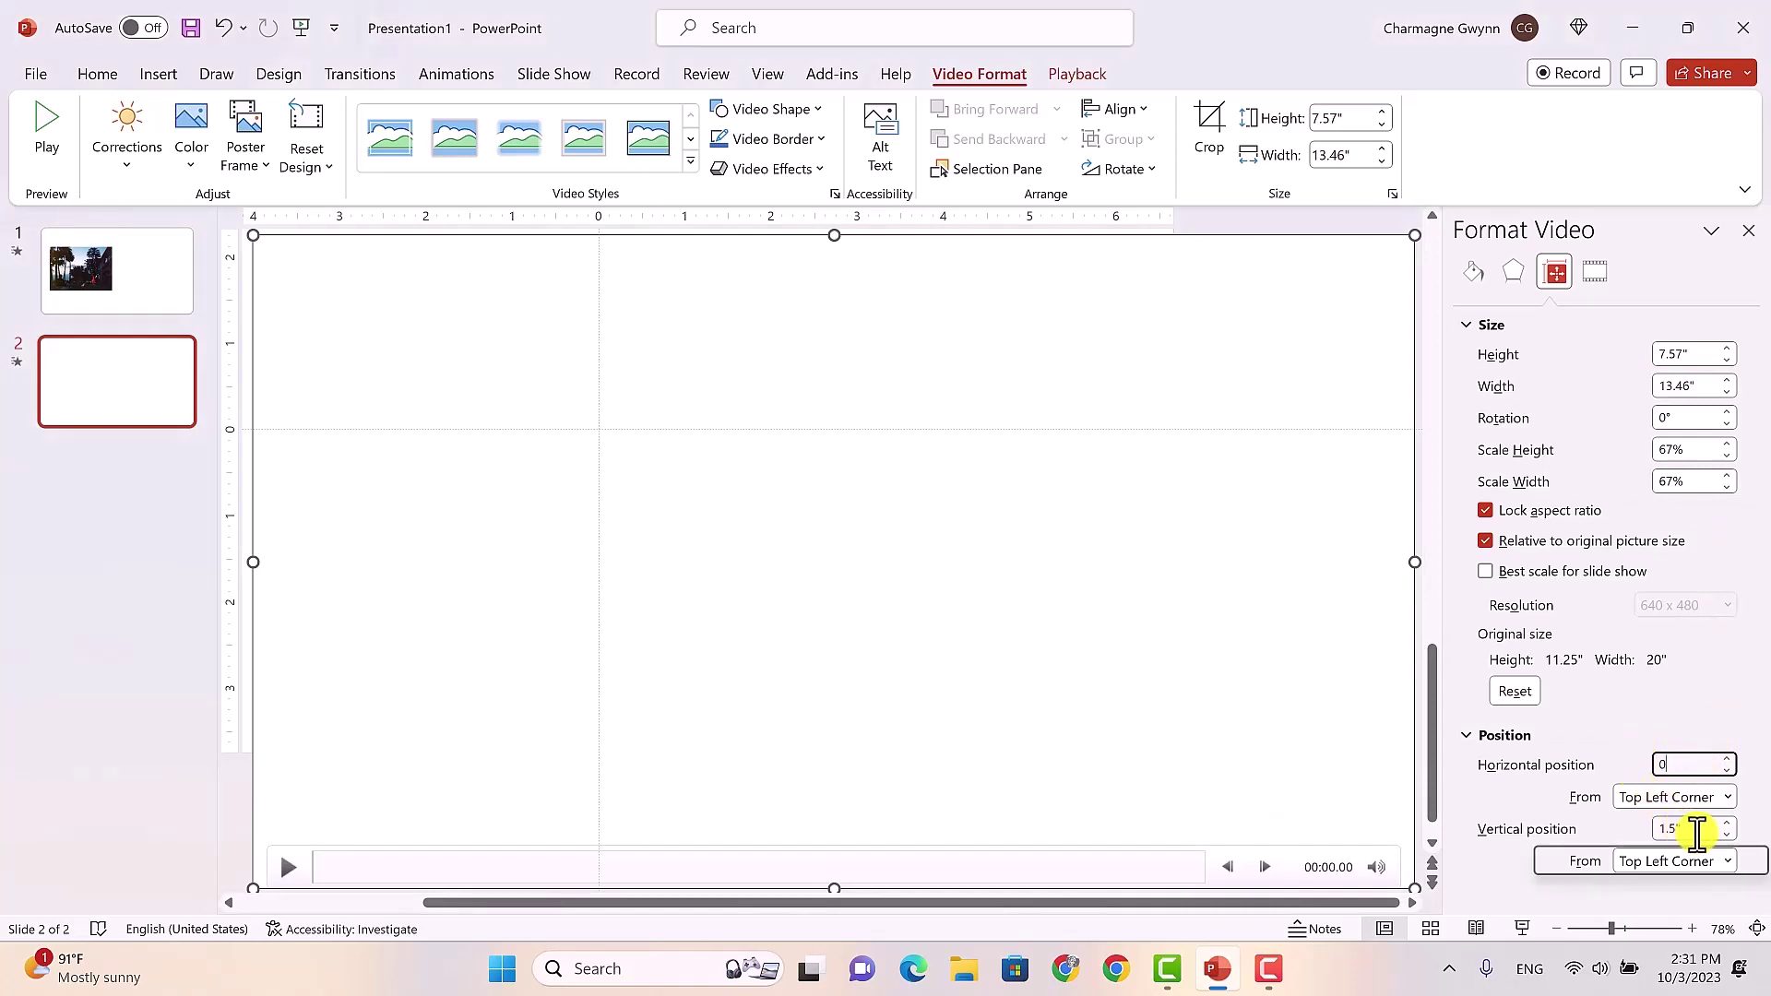
left_click_drag(1692, 833, 1635, 826)
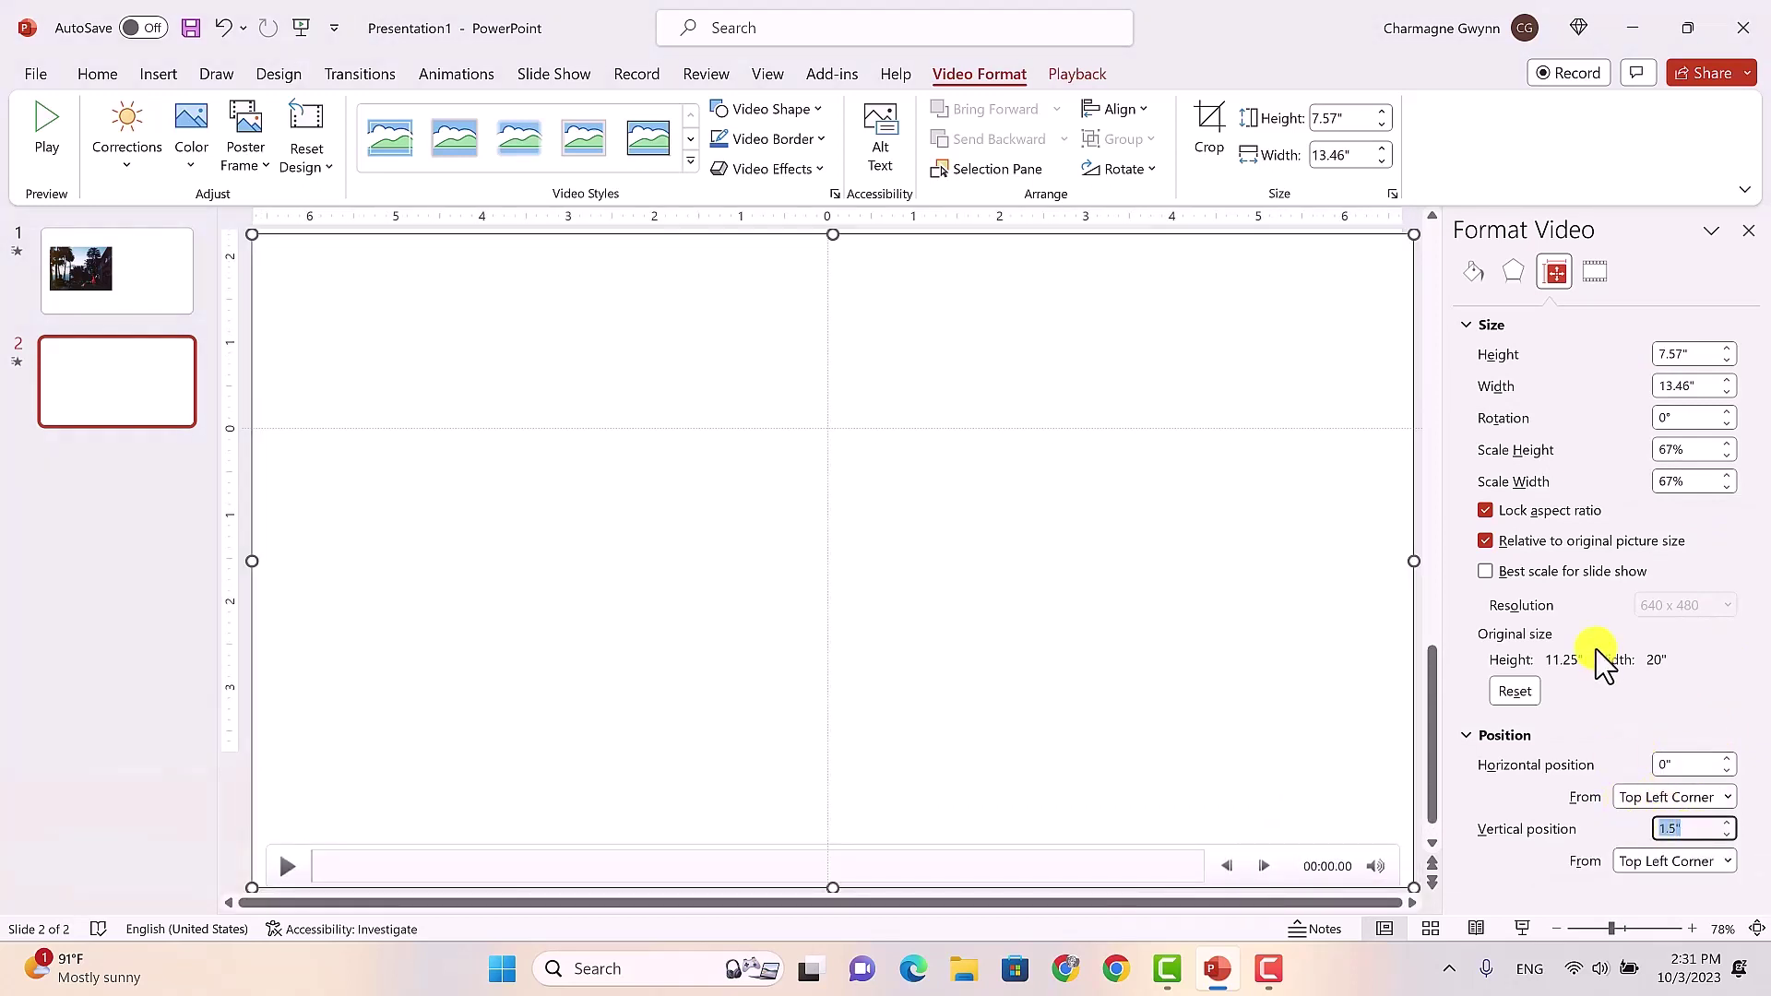
type("0")
left_click(1692, 452)
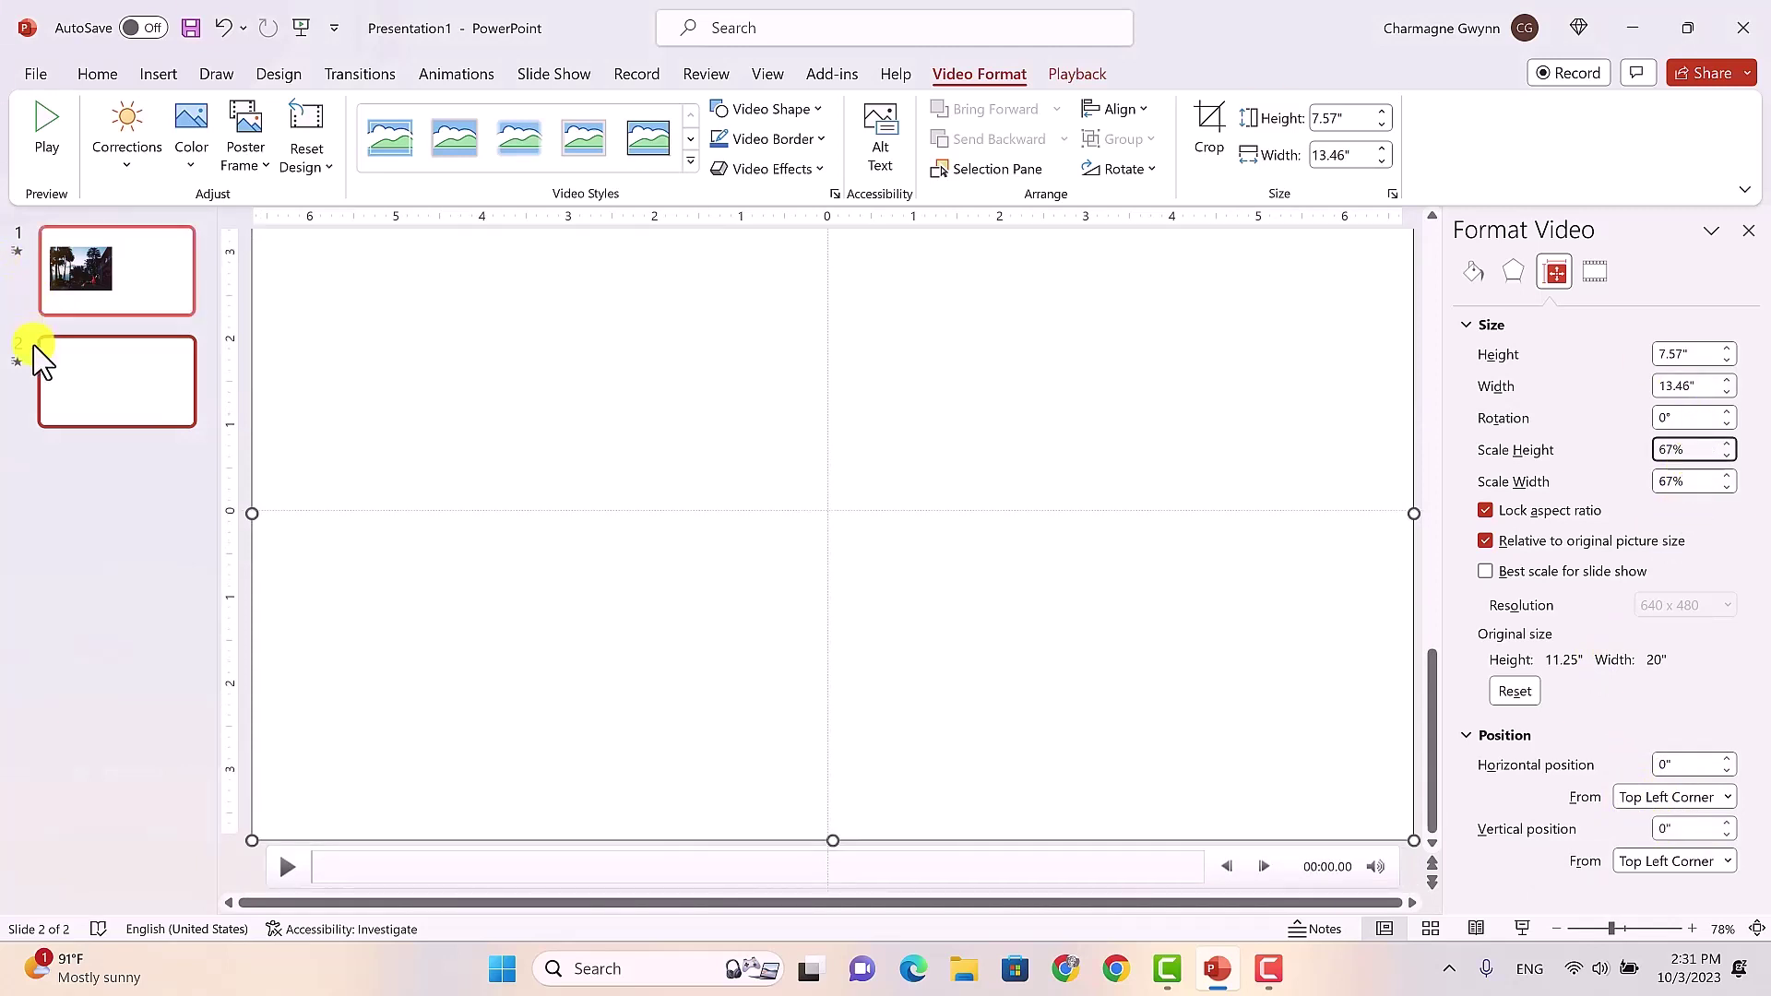
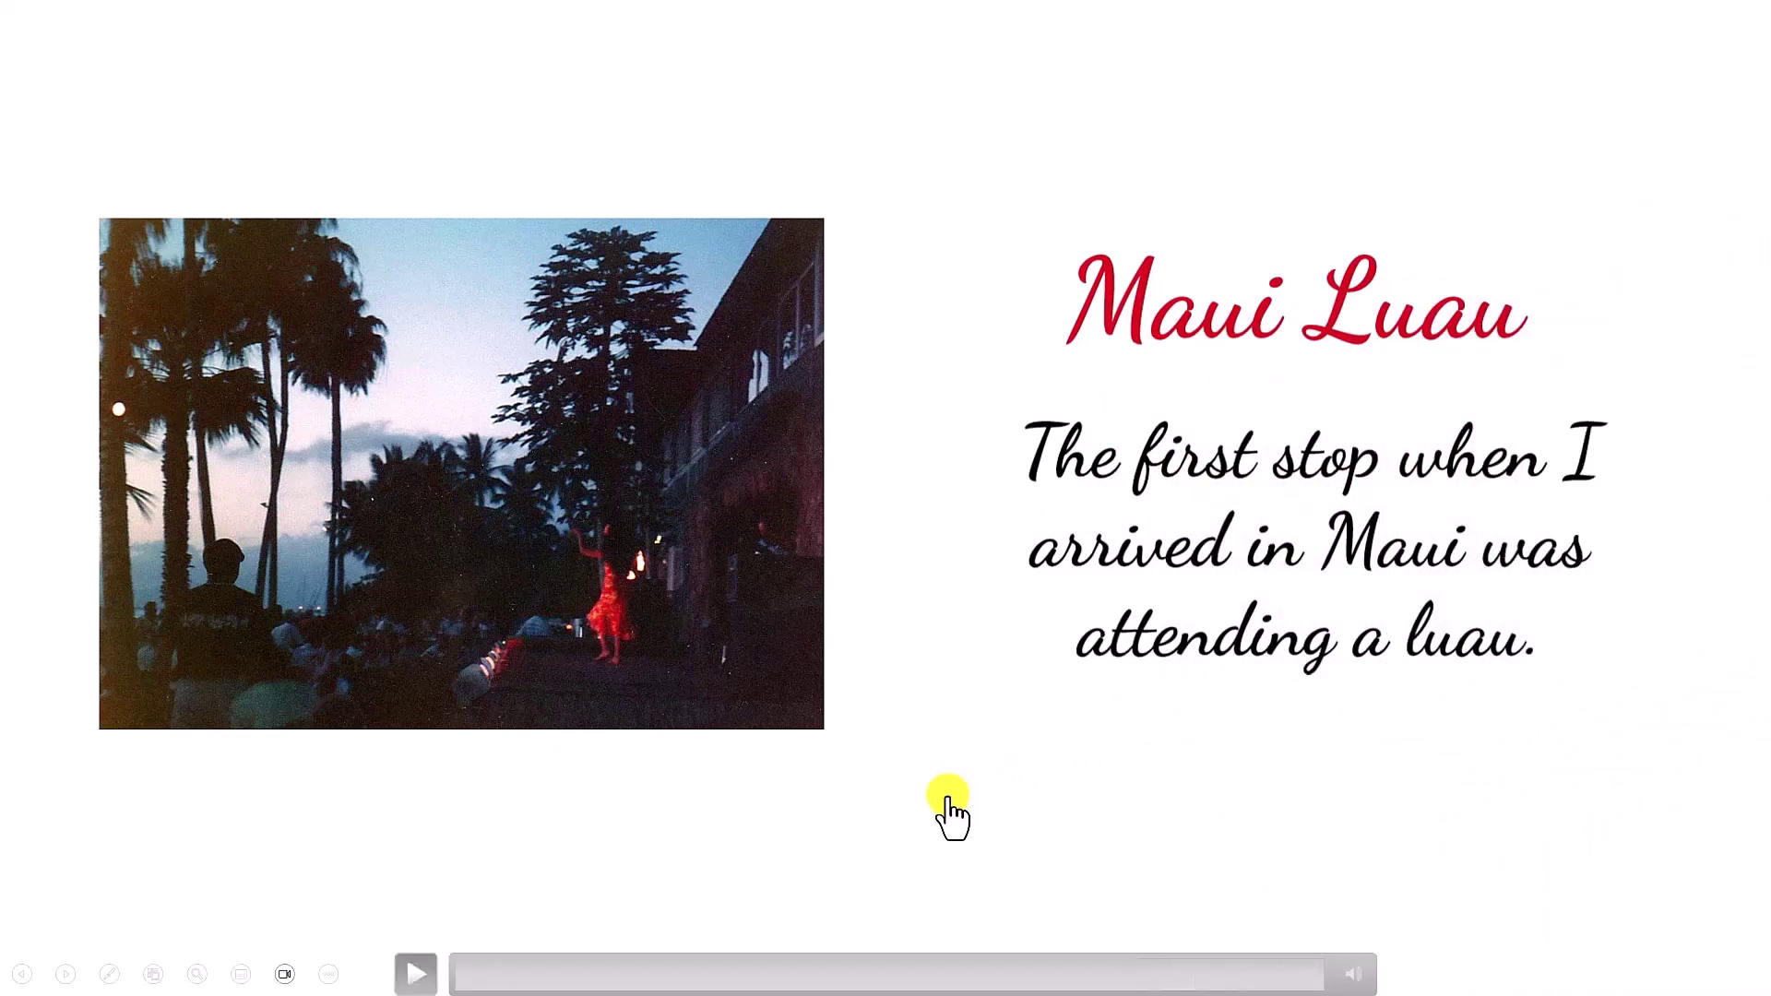
Step: Play the slide show through both Maui Luau pages to check their videos, and exit the show
left_click(951, 812)
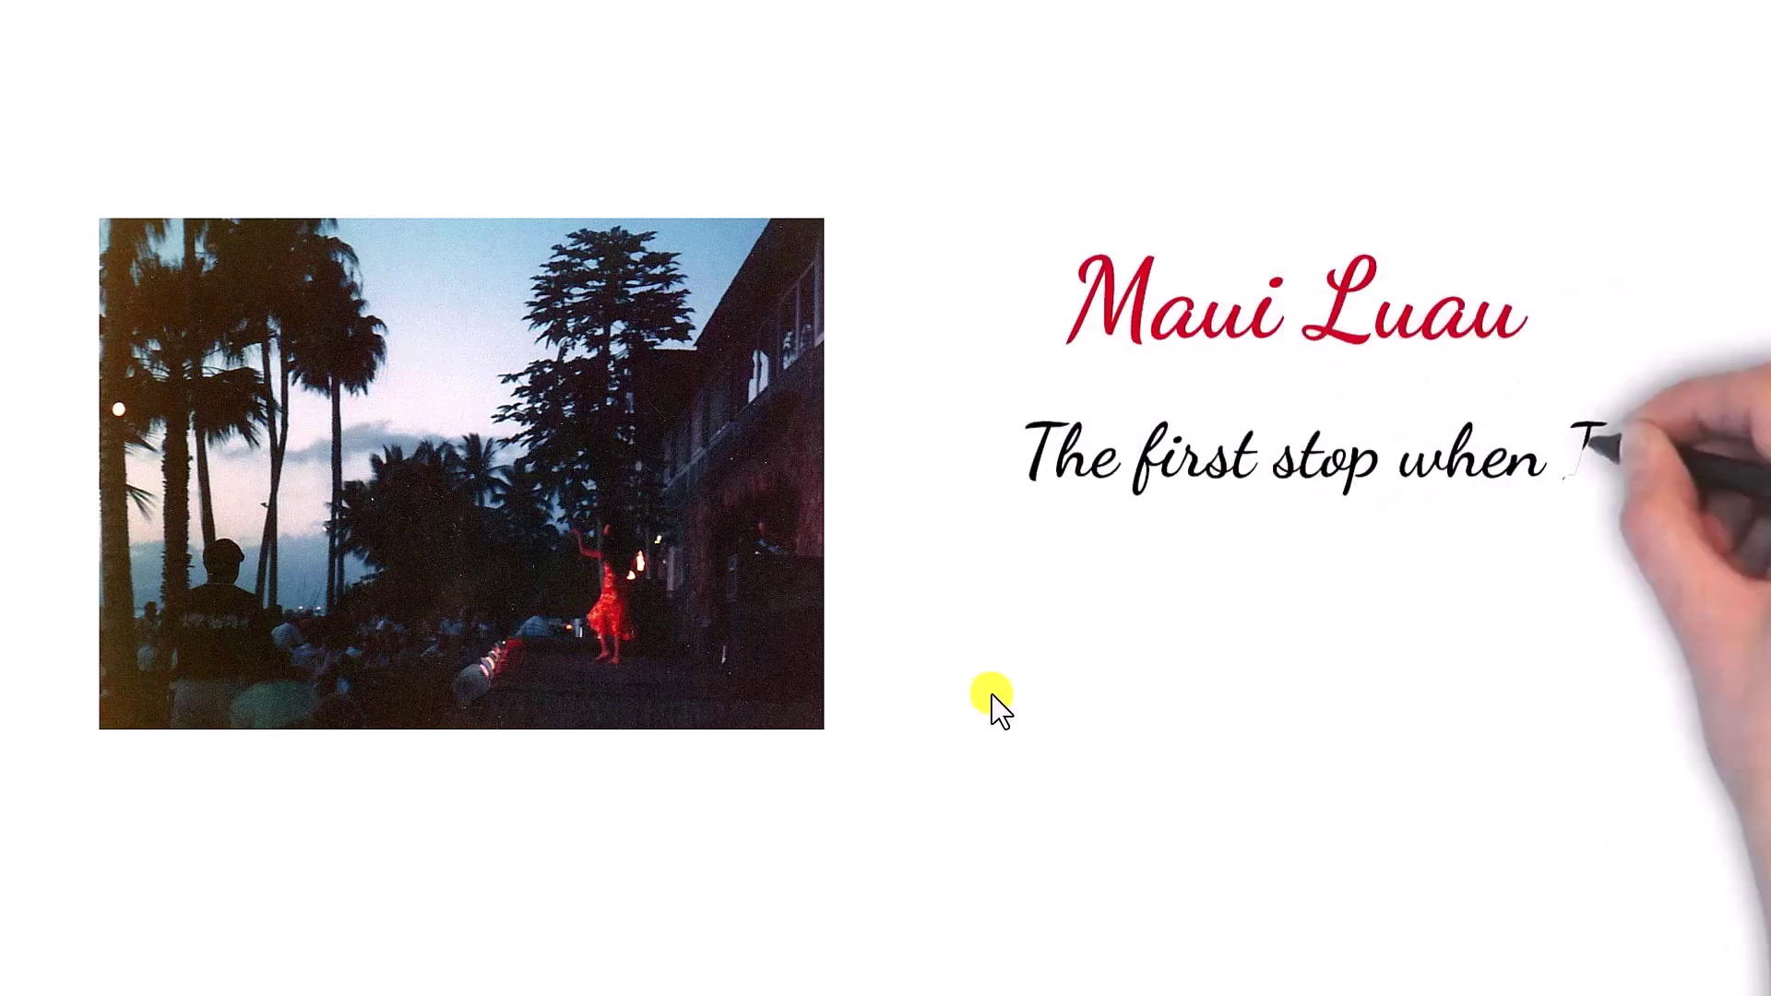
mouse_move(993, 694)
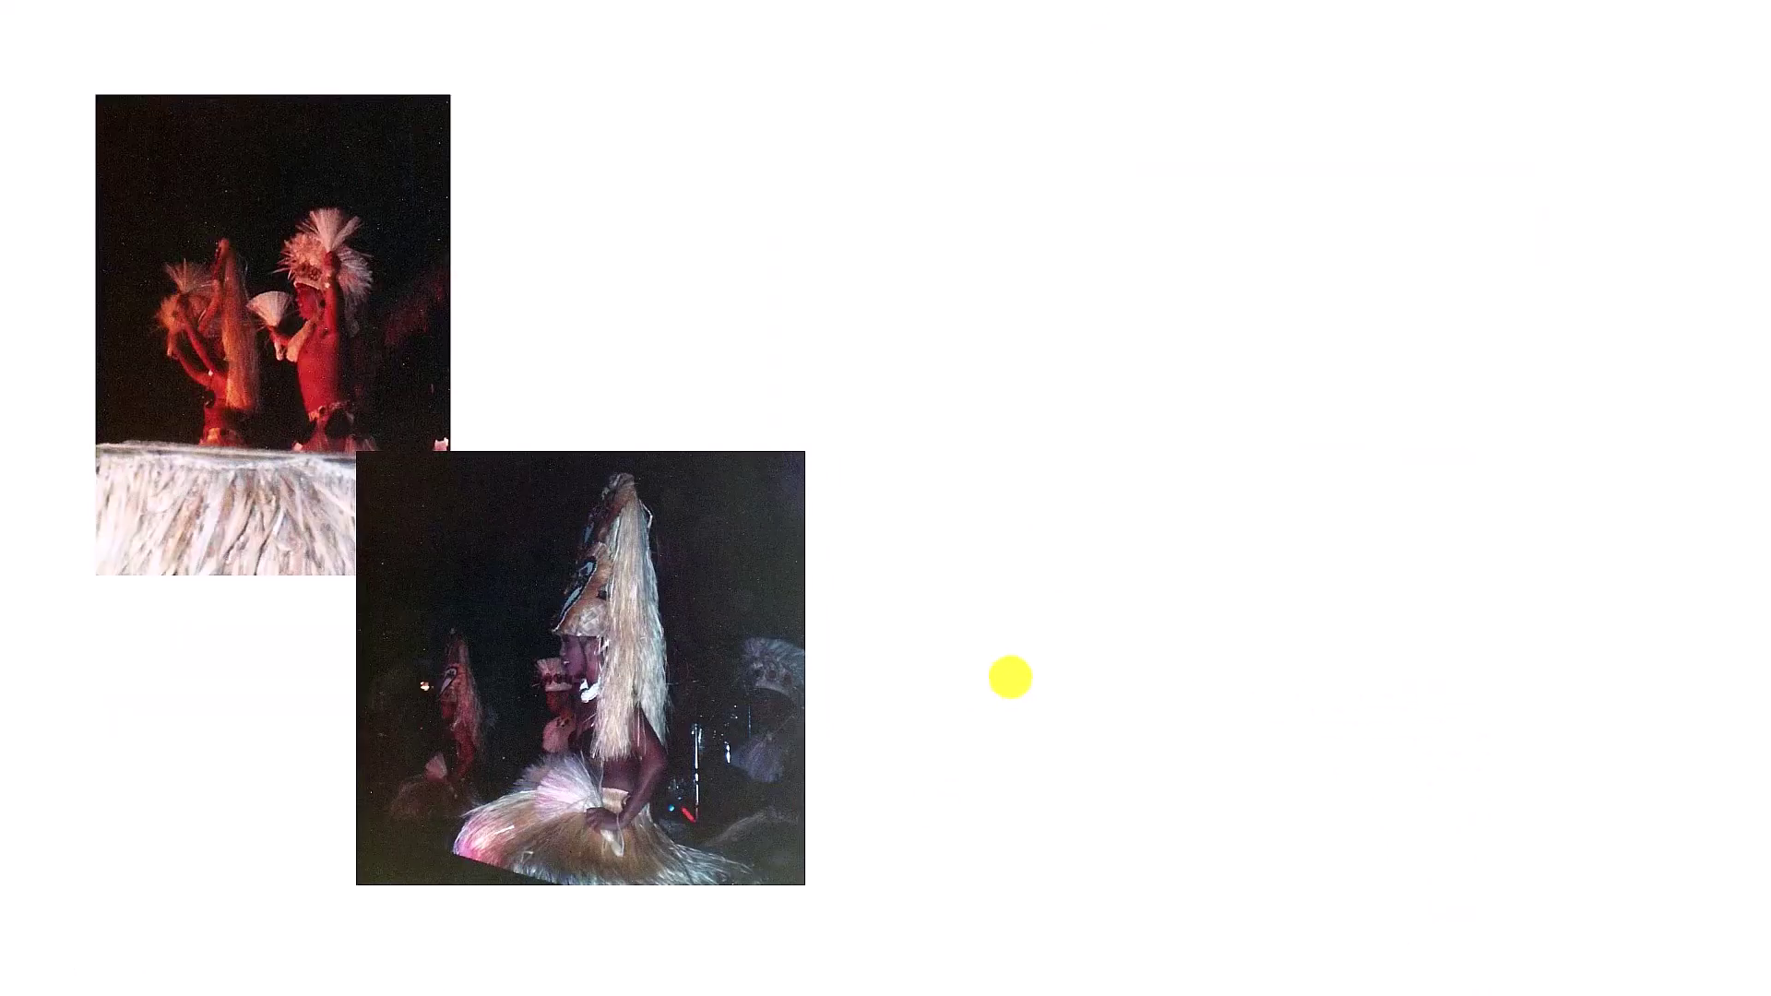
mouse_move(983, 651)
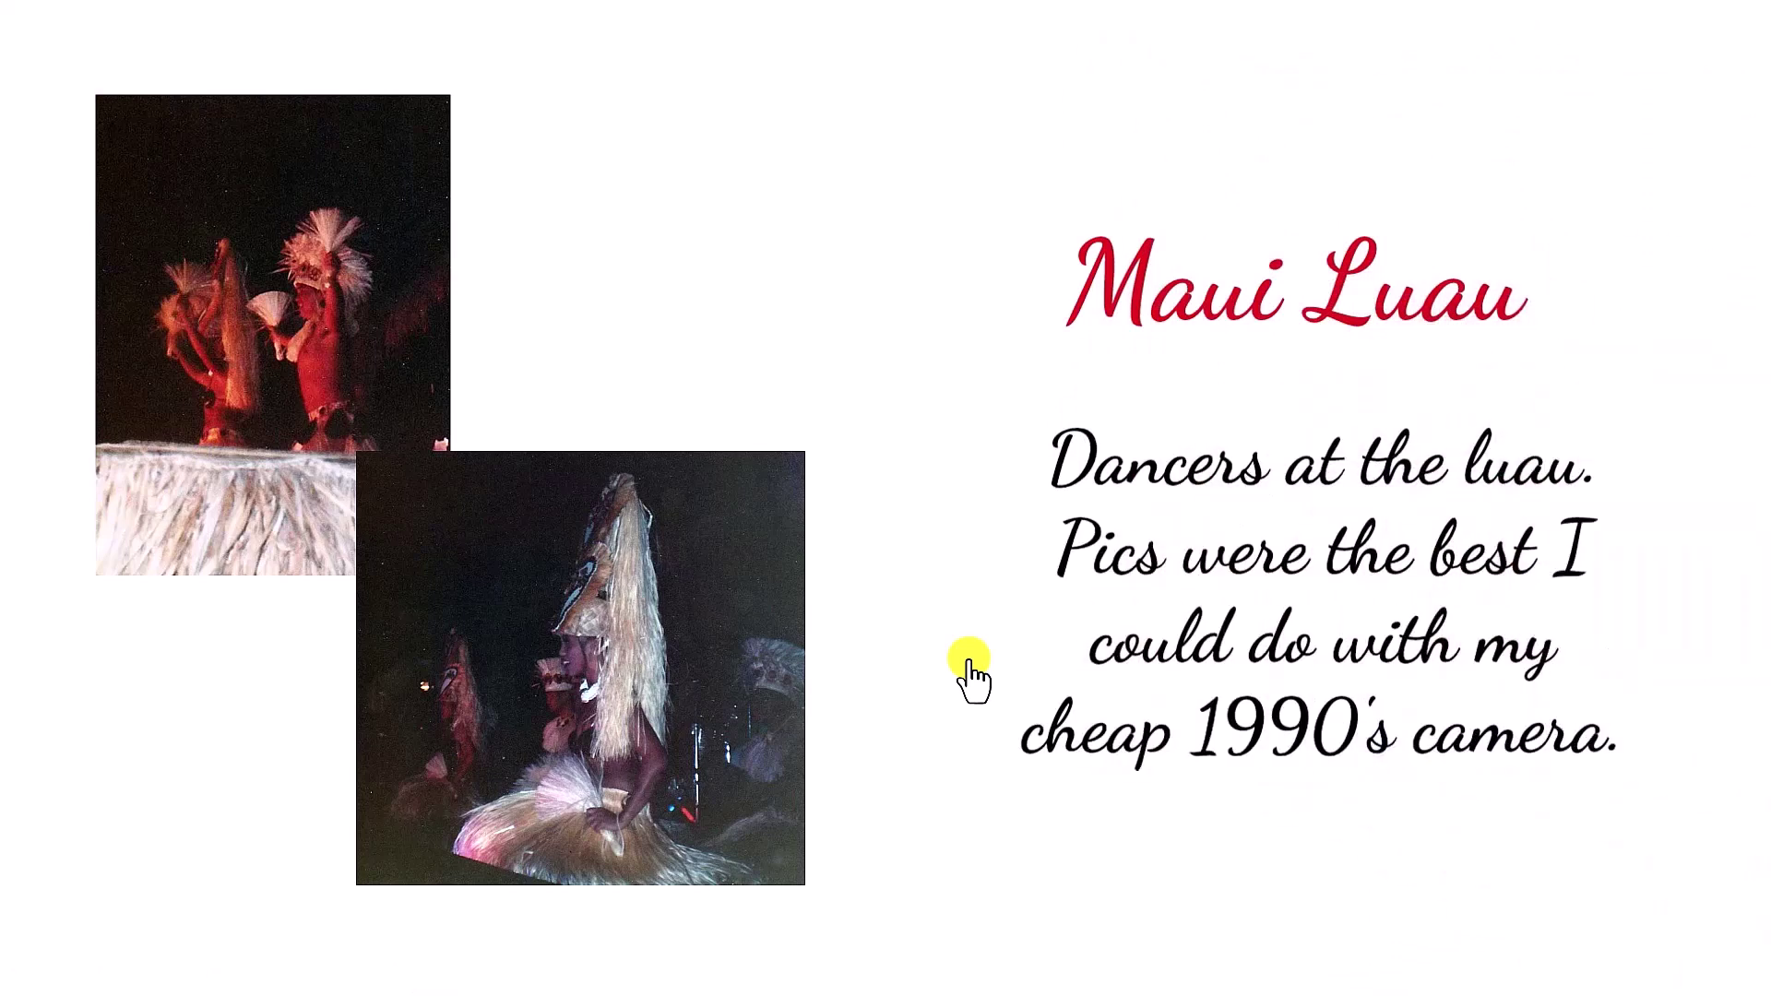
key("Escape")
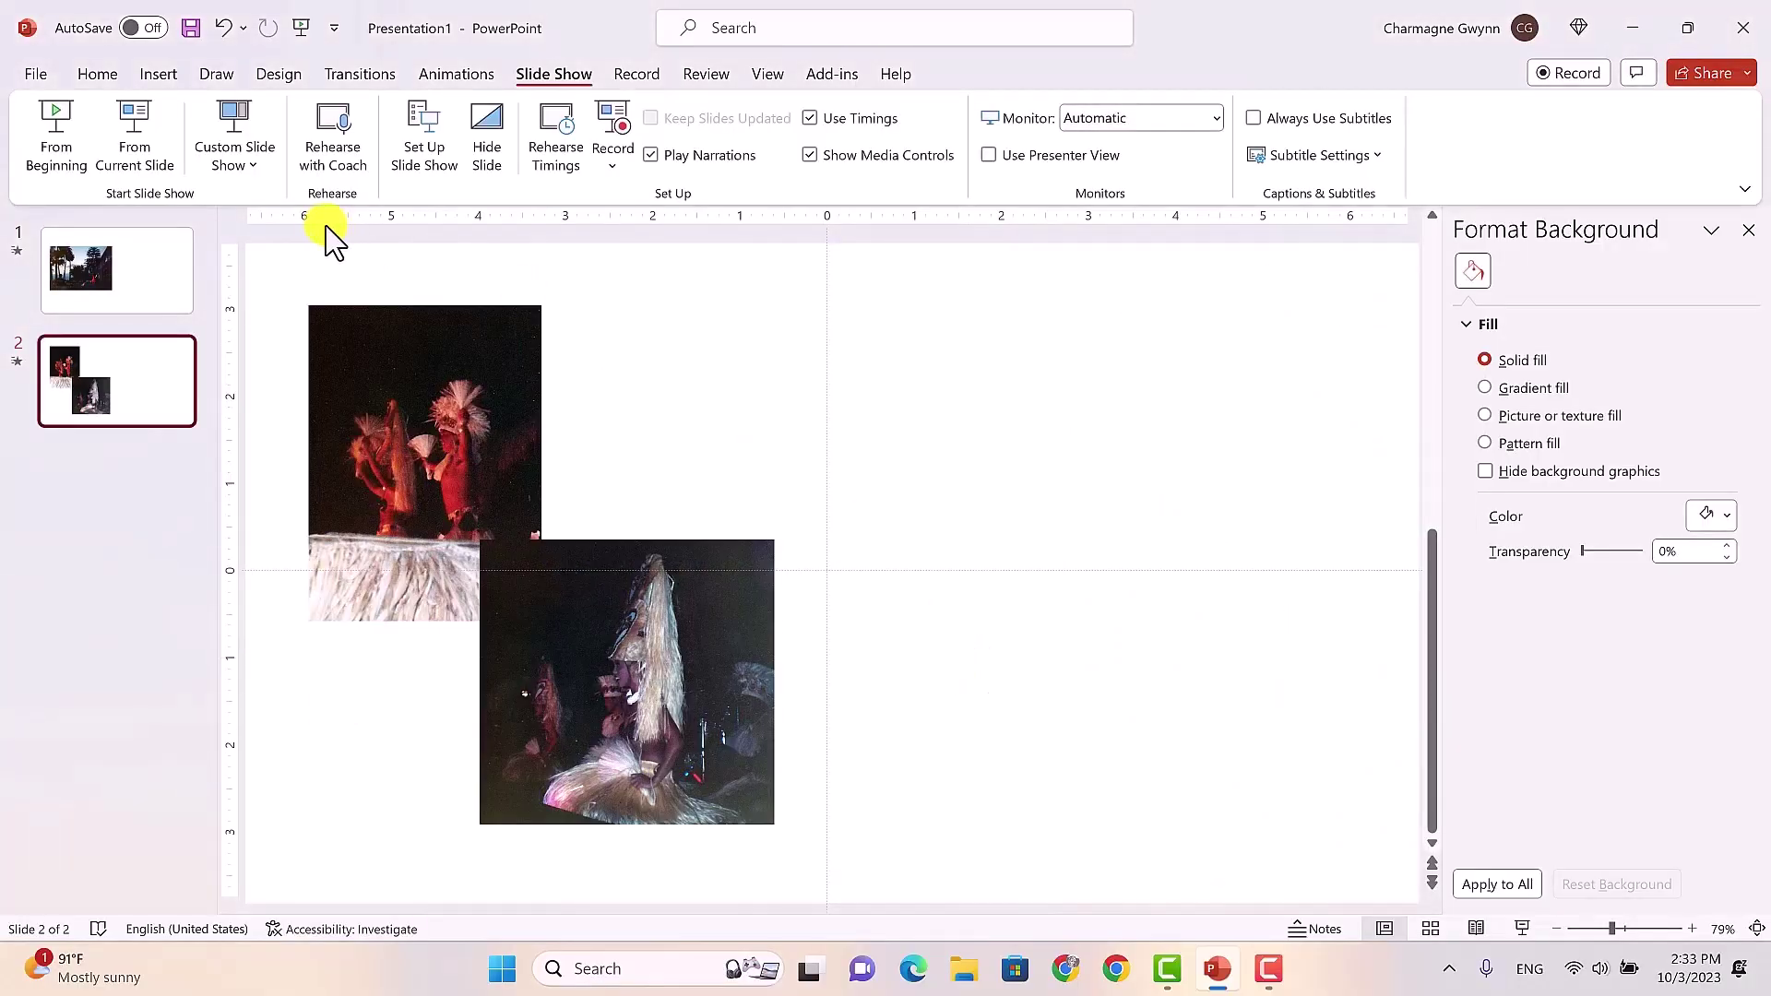
Step: Apply the Page Curl transition to slide 1
left_click(178, 277)
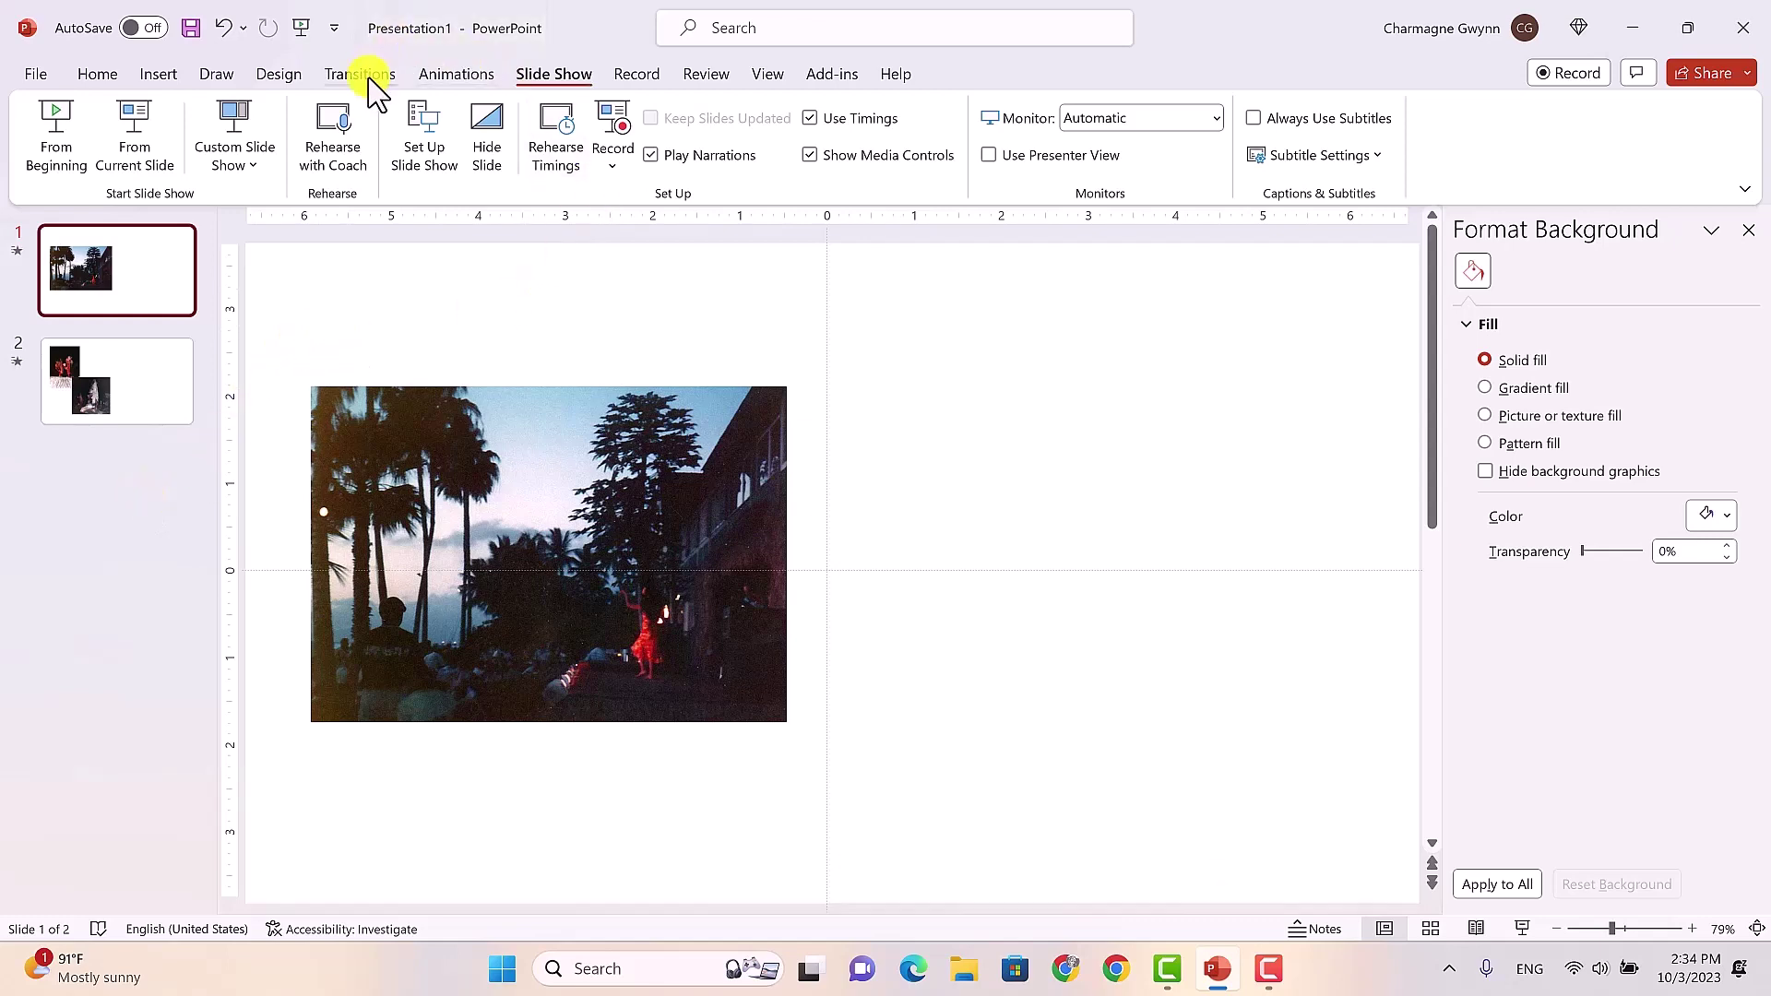
left_click(370, 77)
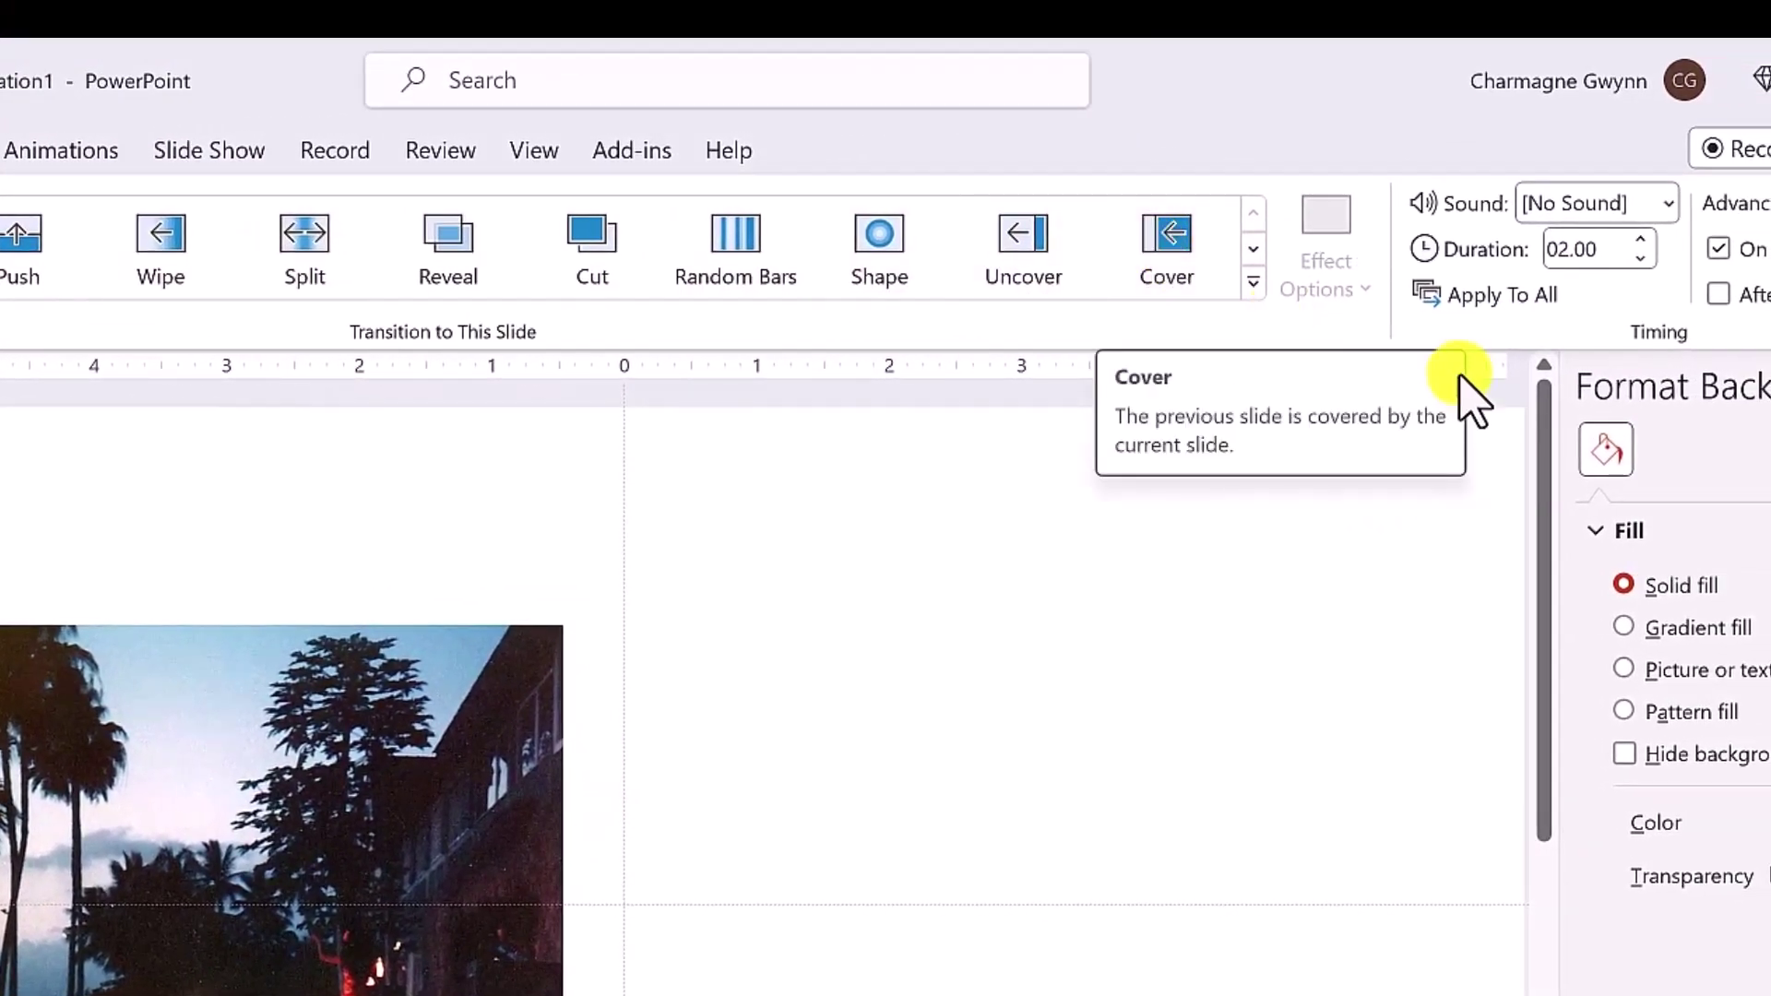
left_click(1252, 247)
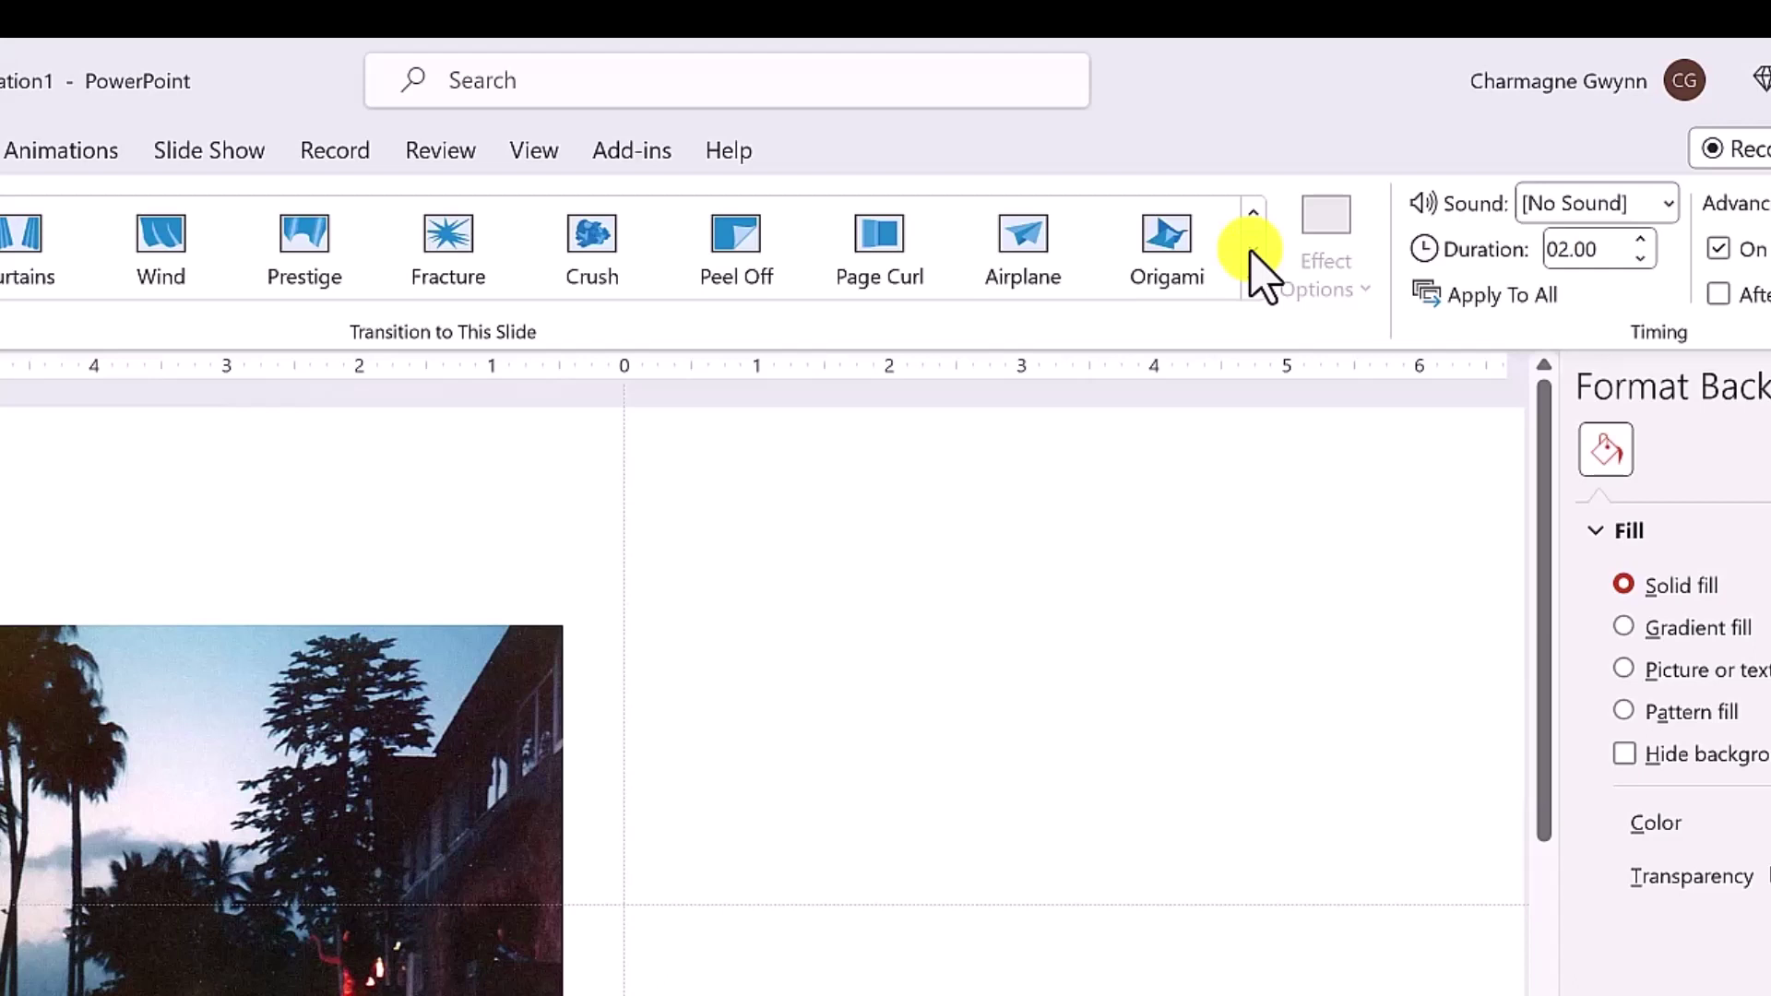
left_click(881, 238)
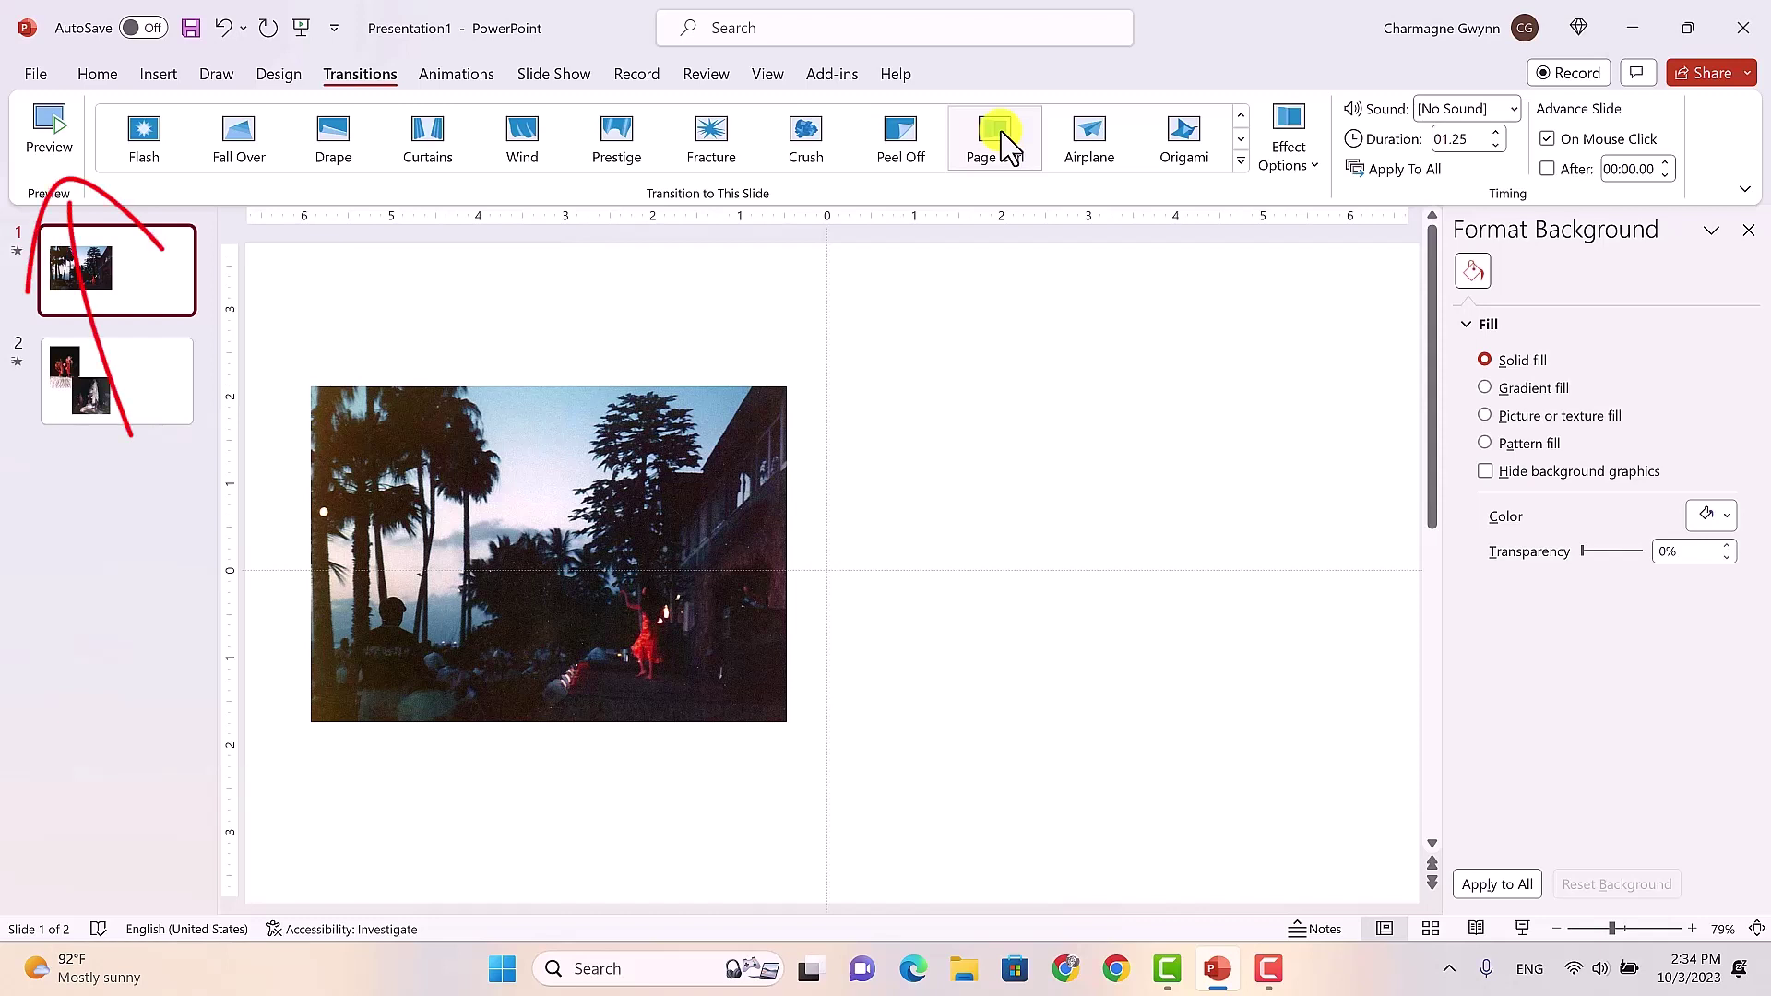
Step: Apply slide 1's transition to the entire presentation, previewing it on slides 1 and 2
left_click(49, 120)
left_click(48, 124)
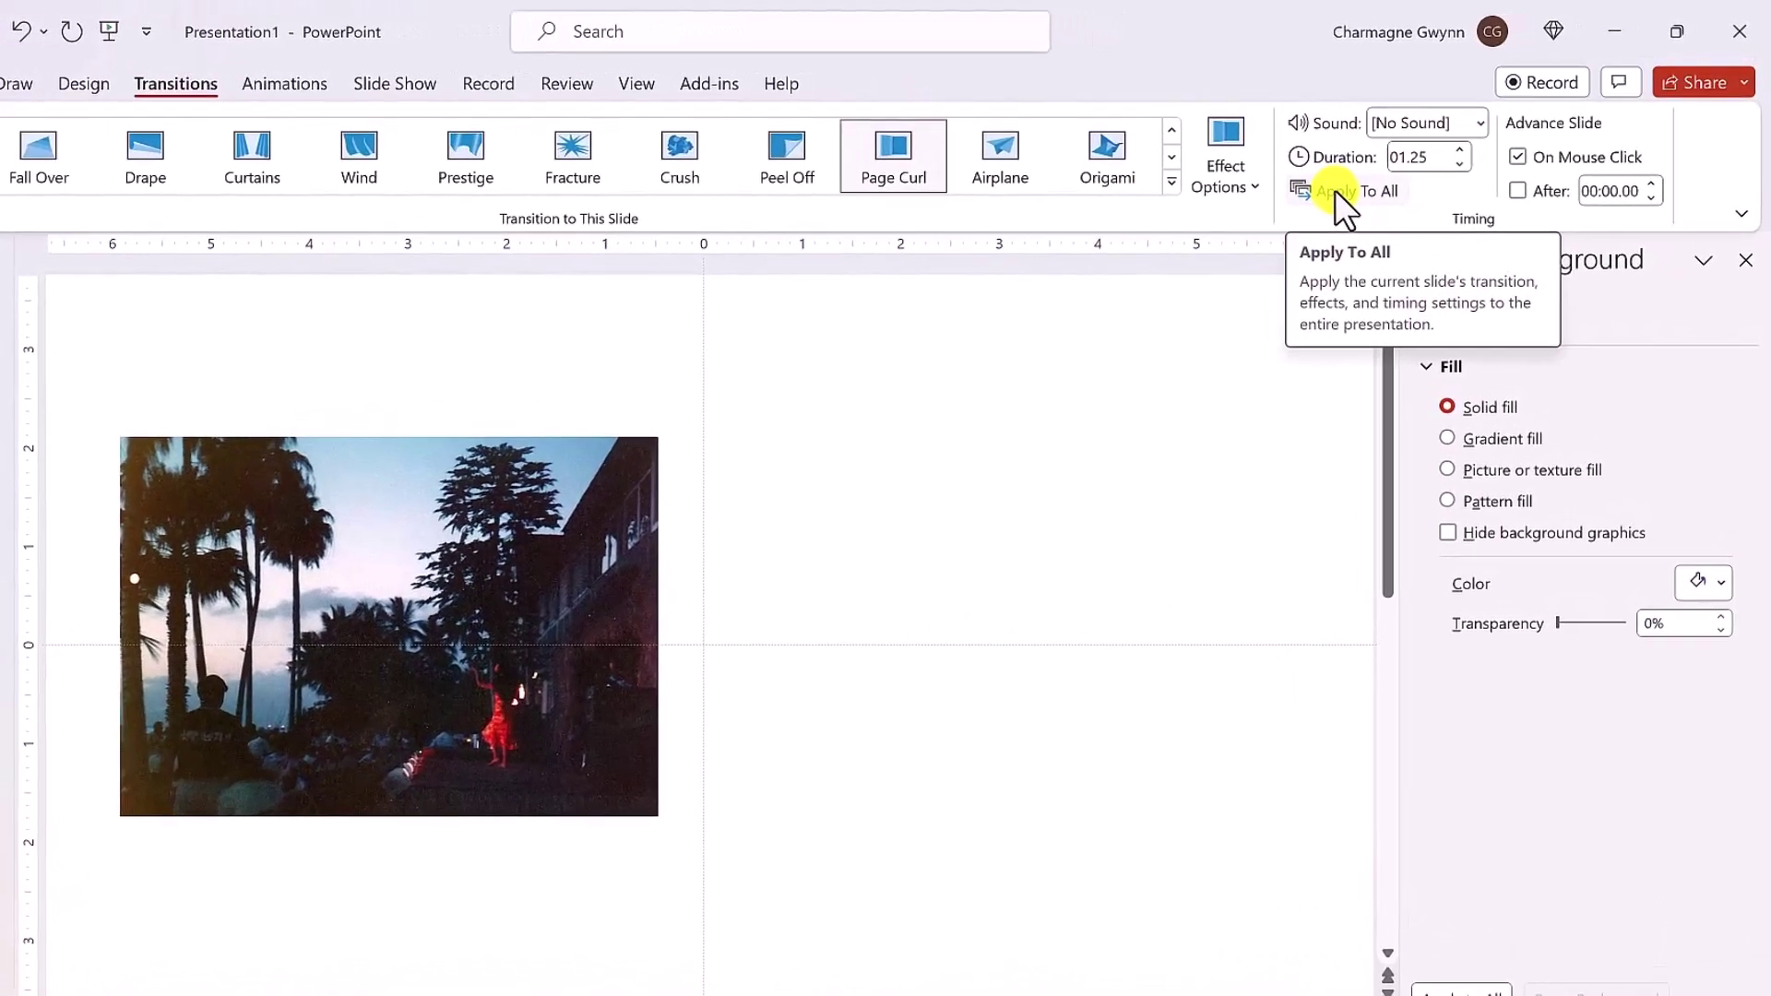
left_click(1286, 214)
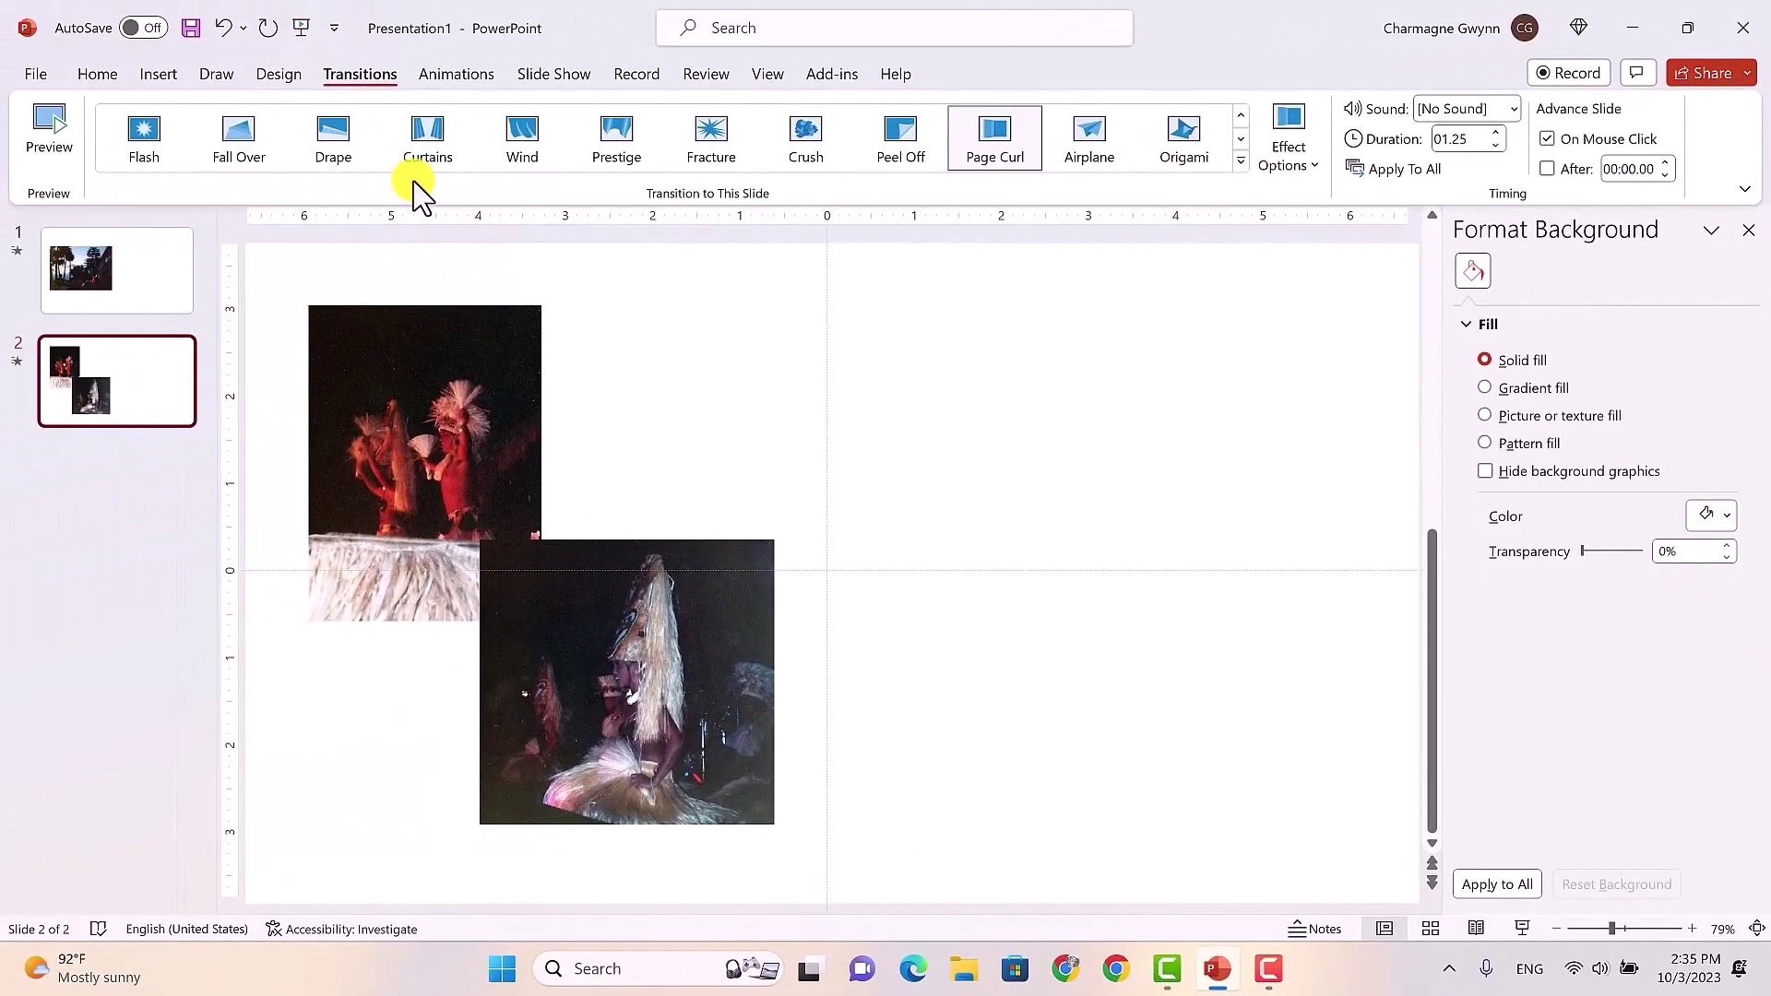
left_click(49, 129)
Step: Draw a tall, narrow rectangle about 7.1 by 0.54 inches along the vertical middle of slide 1
left_click(157, 286)
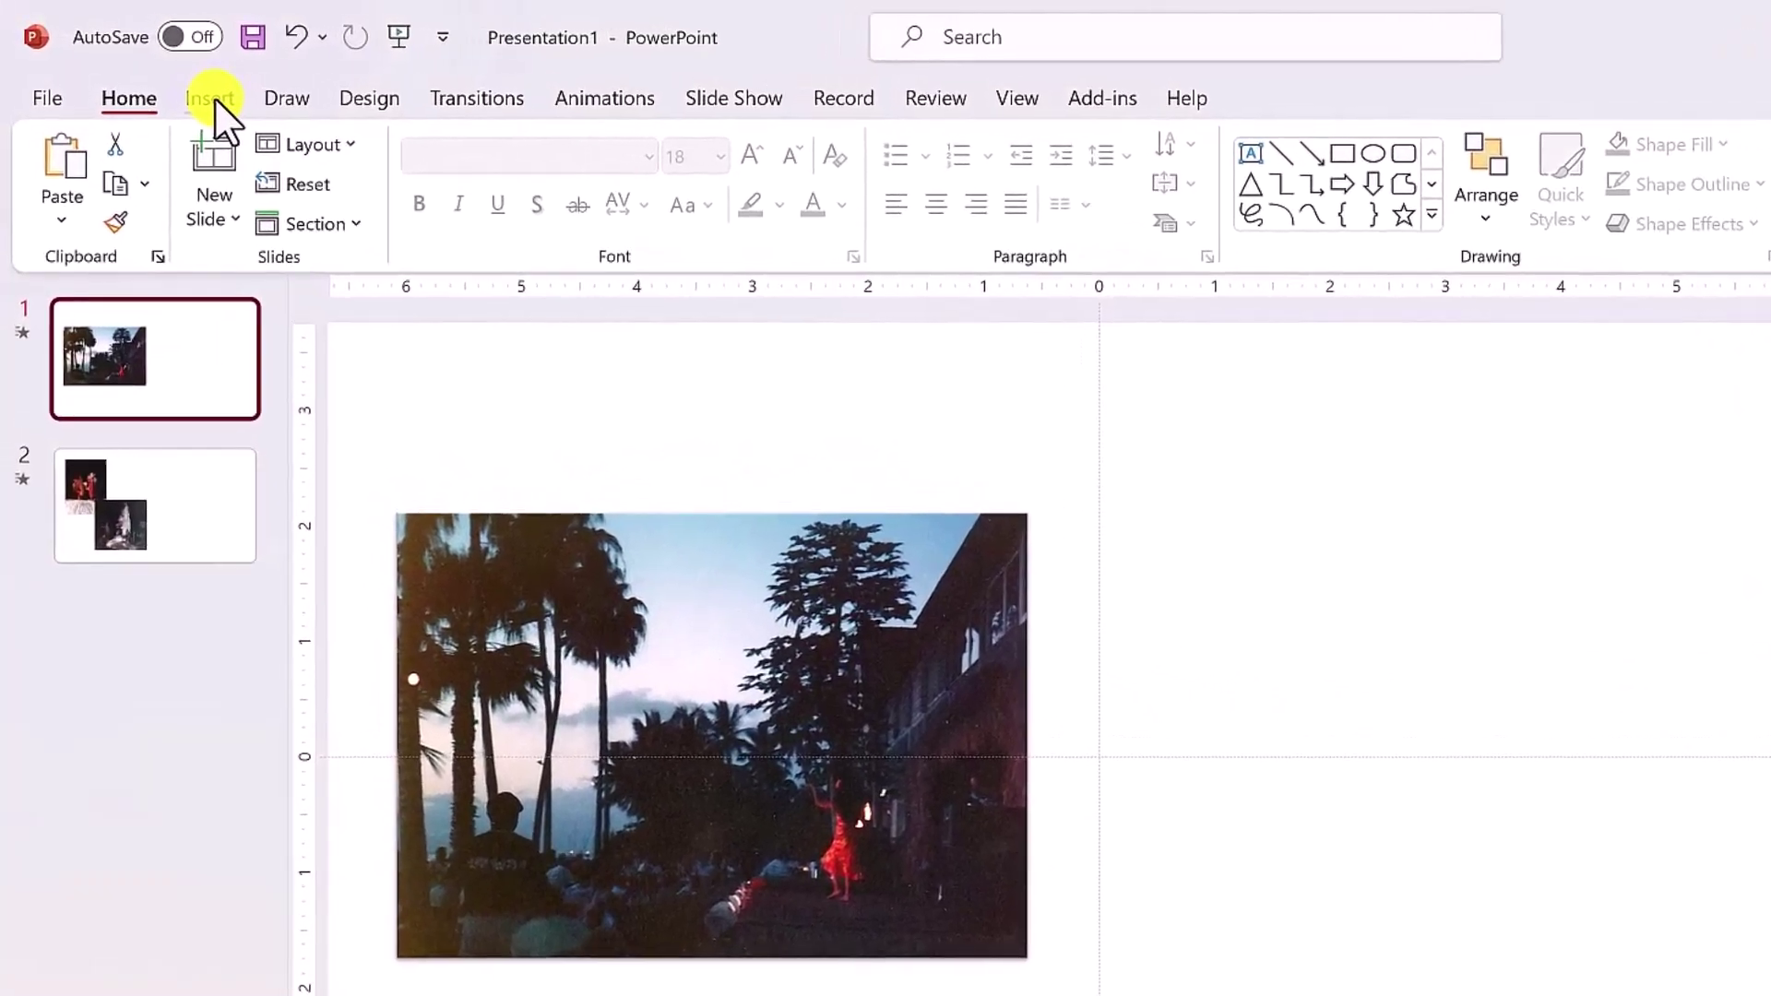
left_click(237, 112)
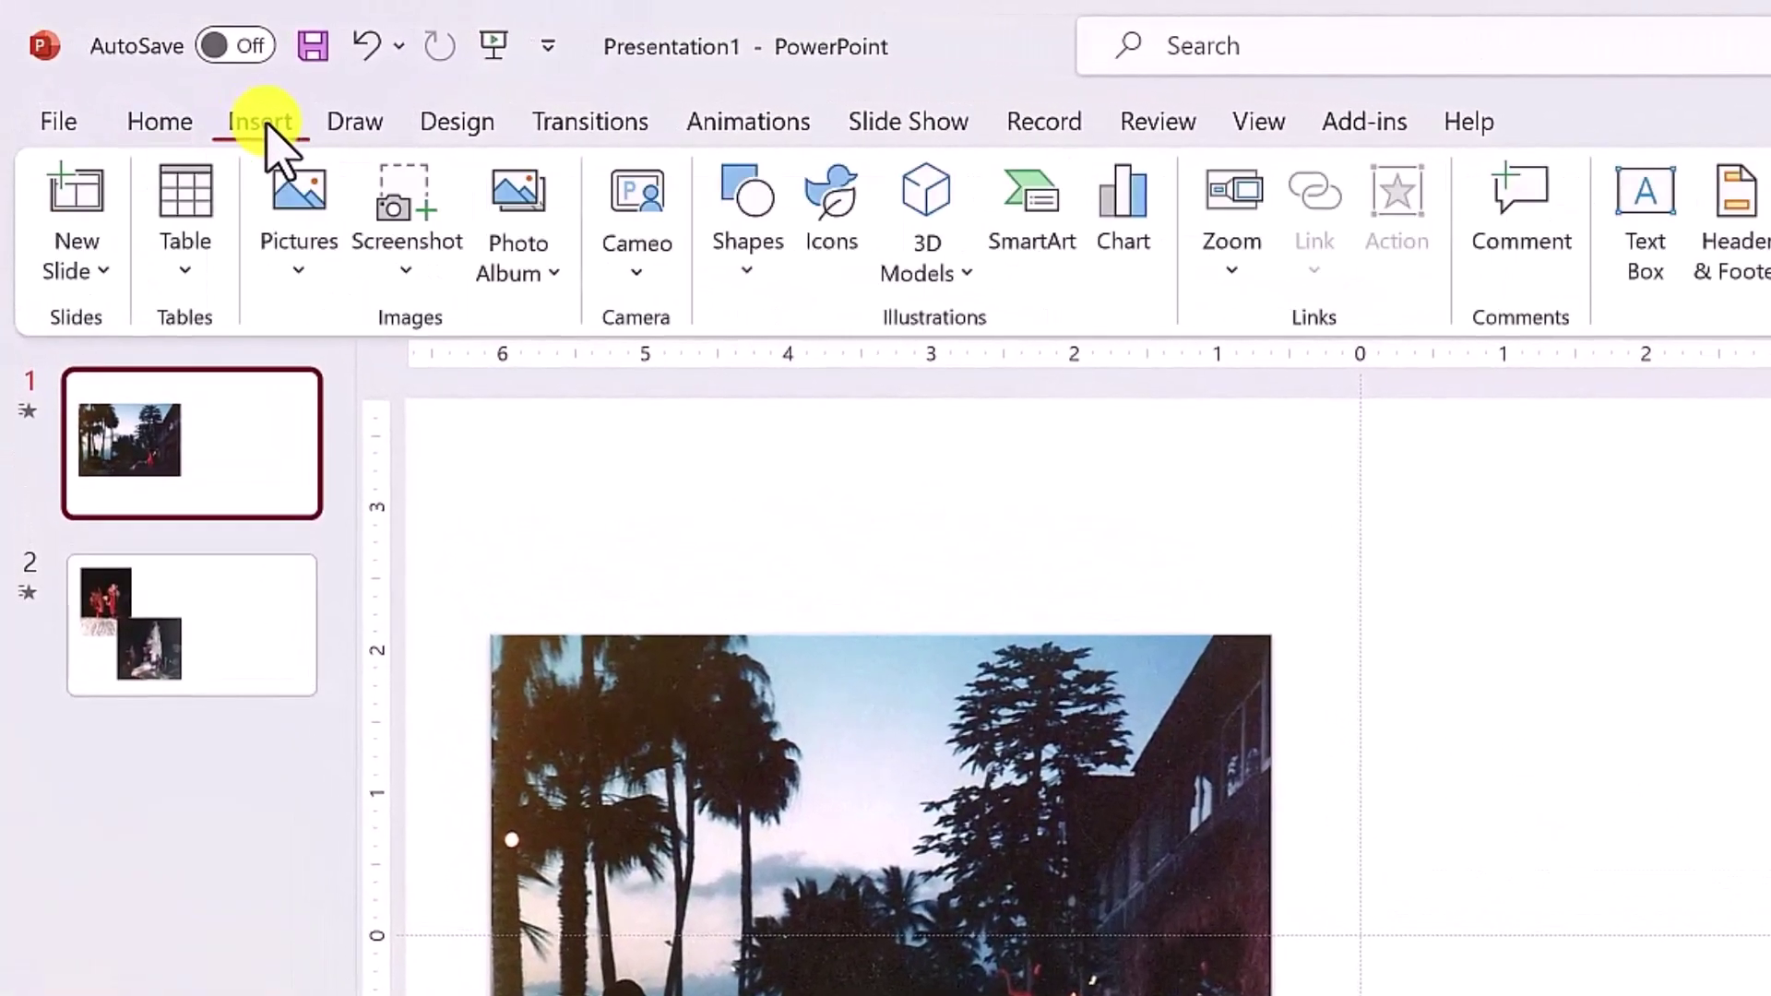
left_click(749, 267)
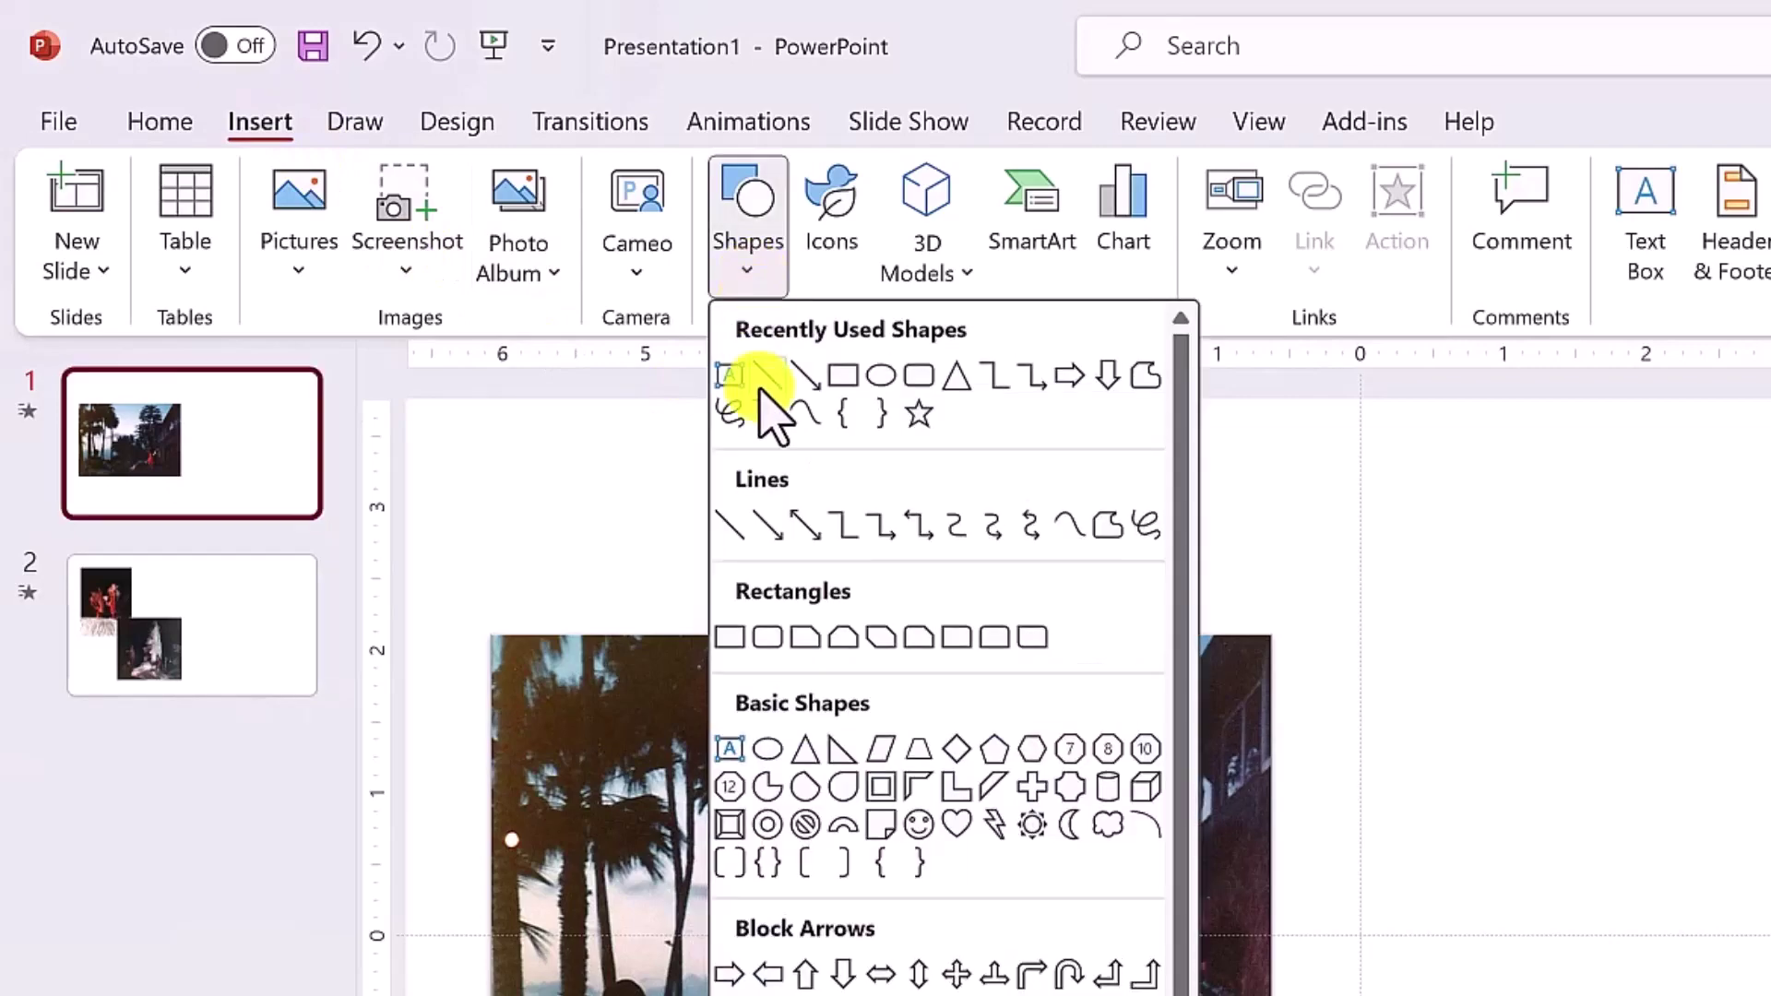
left_click(730, 637)
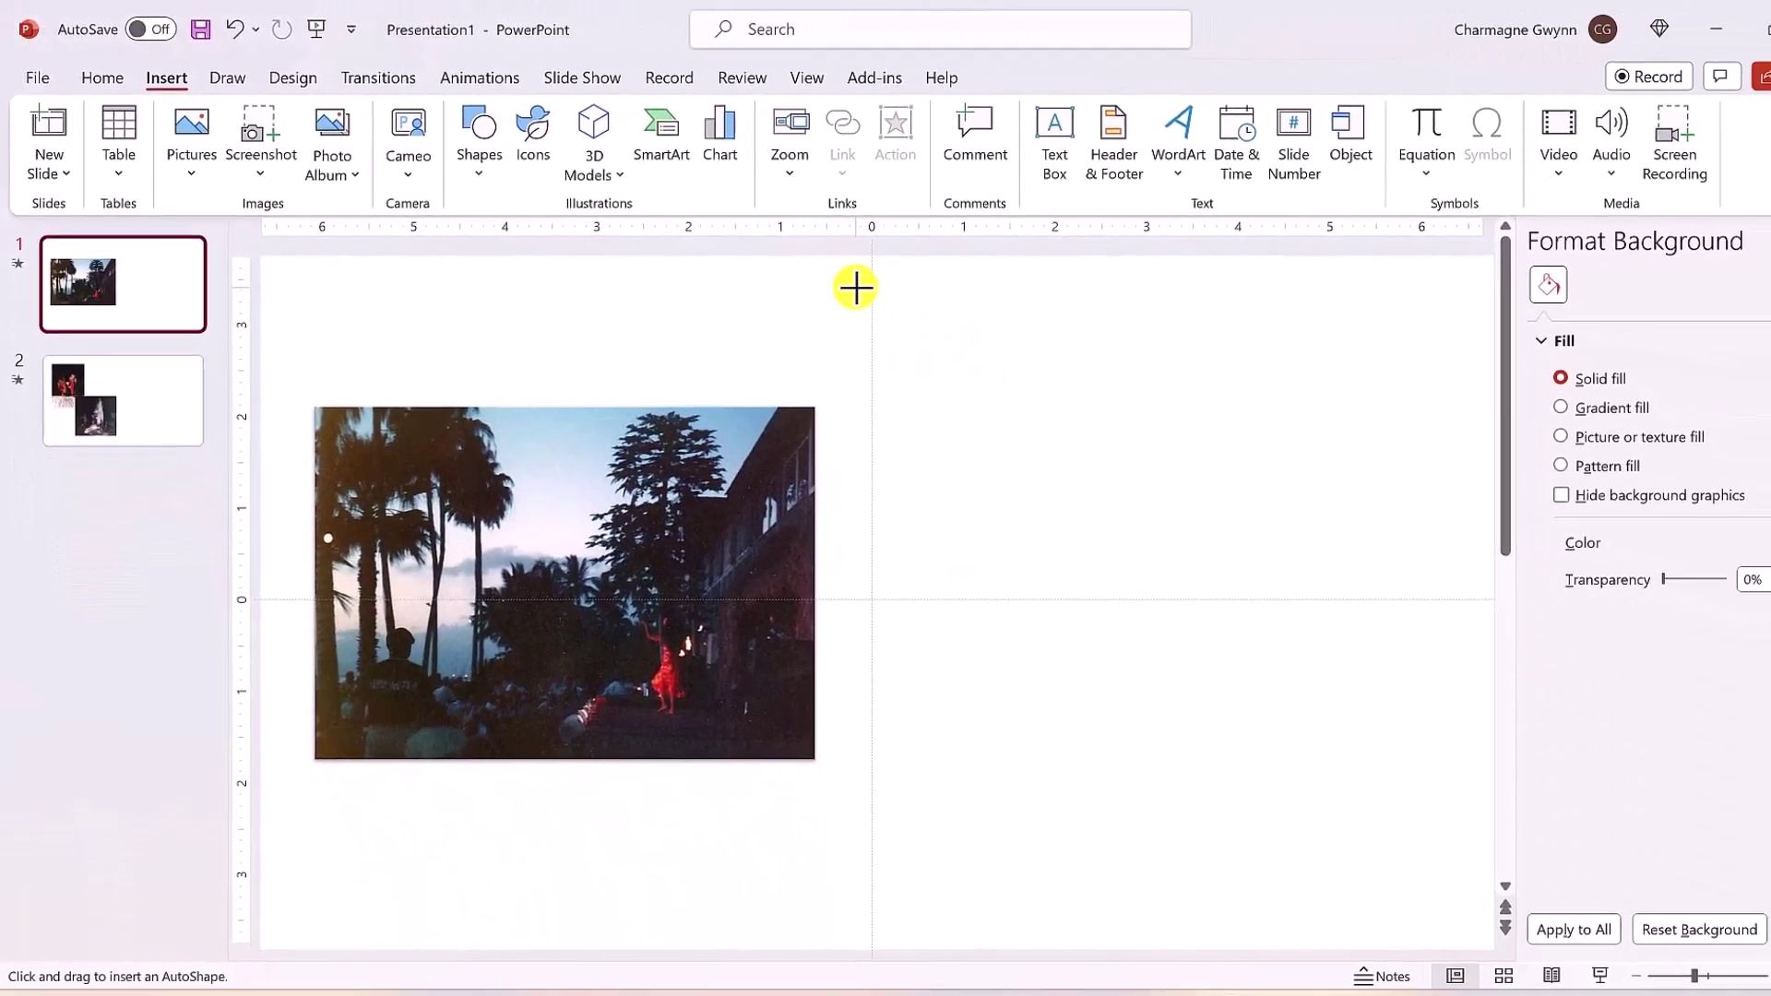
left_click_drag(912, 300, 972, 360)
mouse_move(867, 322)
left_mouse_down()
mouse_move(850, 463)
mouse_move(859, 805)
left_mouse_up()
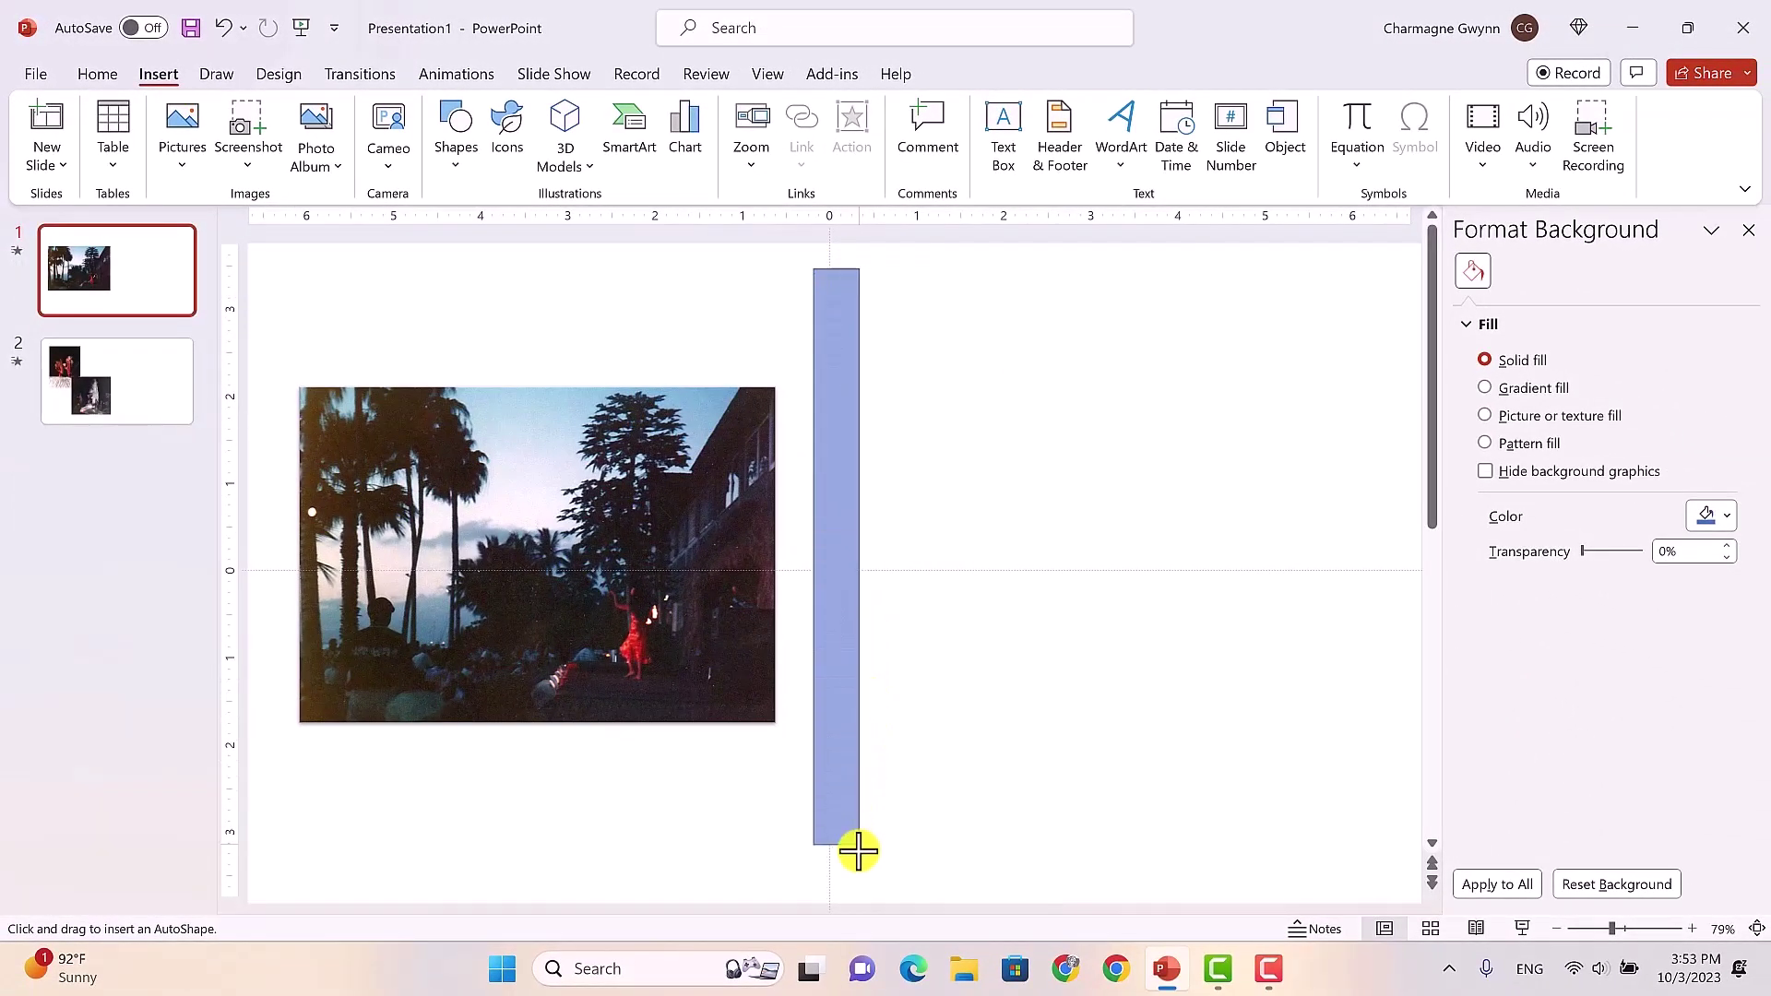
left_click_drag(860, 886, 861, 892)
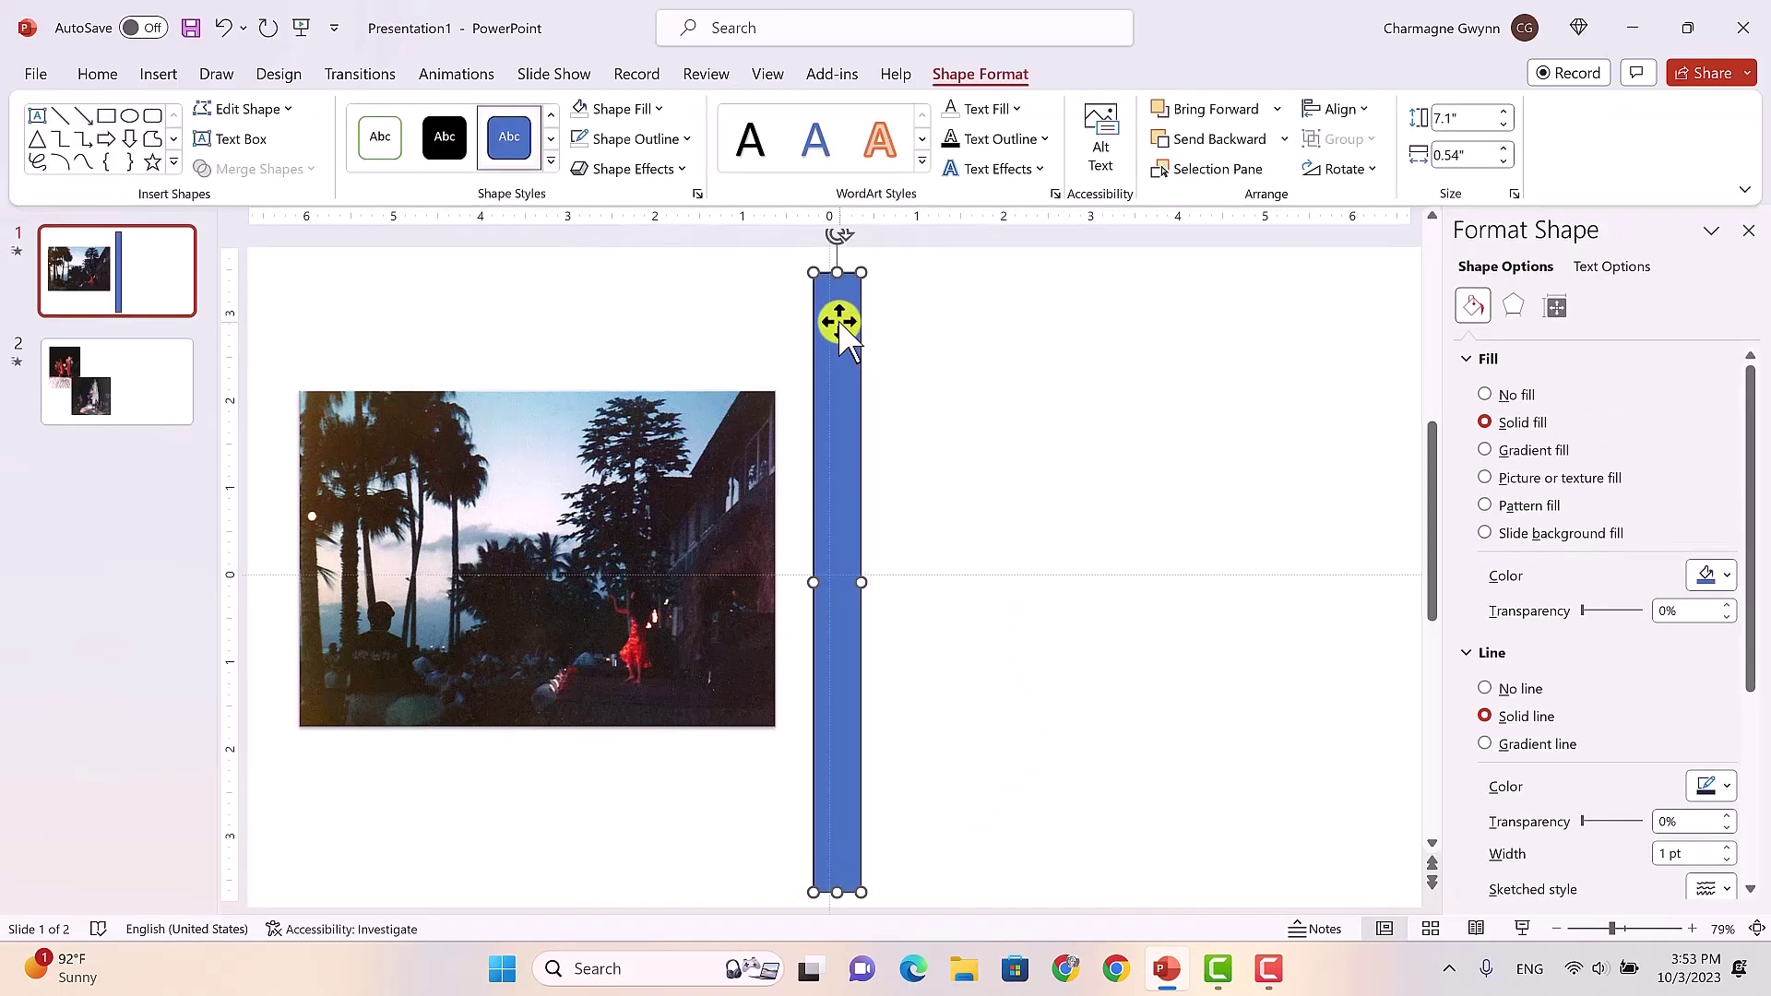
Step: Center the rectangle on the vertical guide and stretch it past the slide's lower edge to a height of about 8.32 inches
left_click_drag(834, 321, 827, 312)
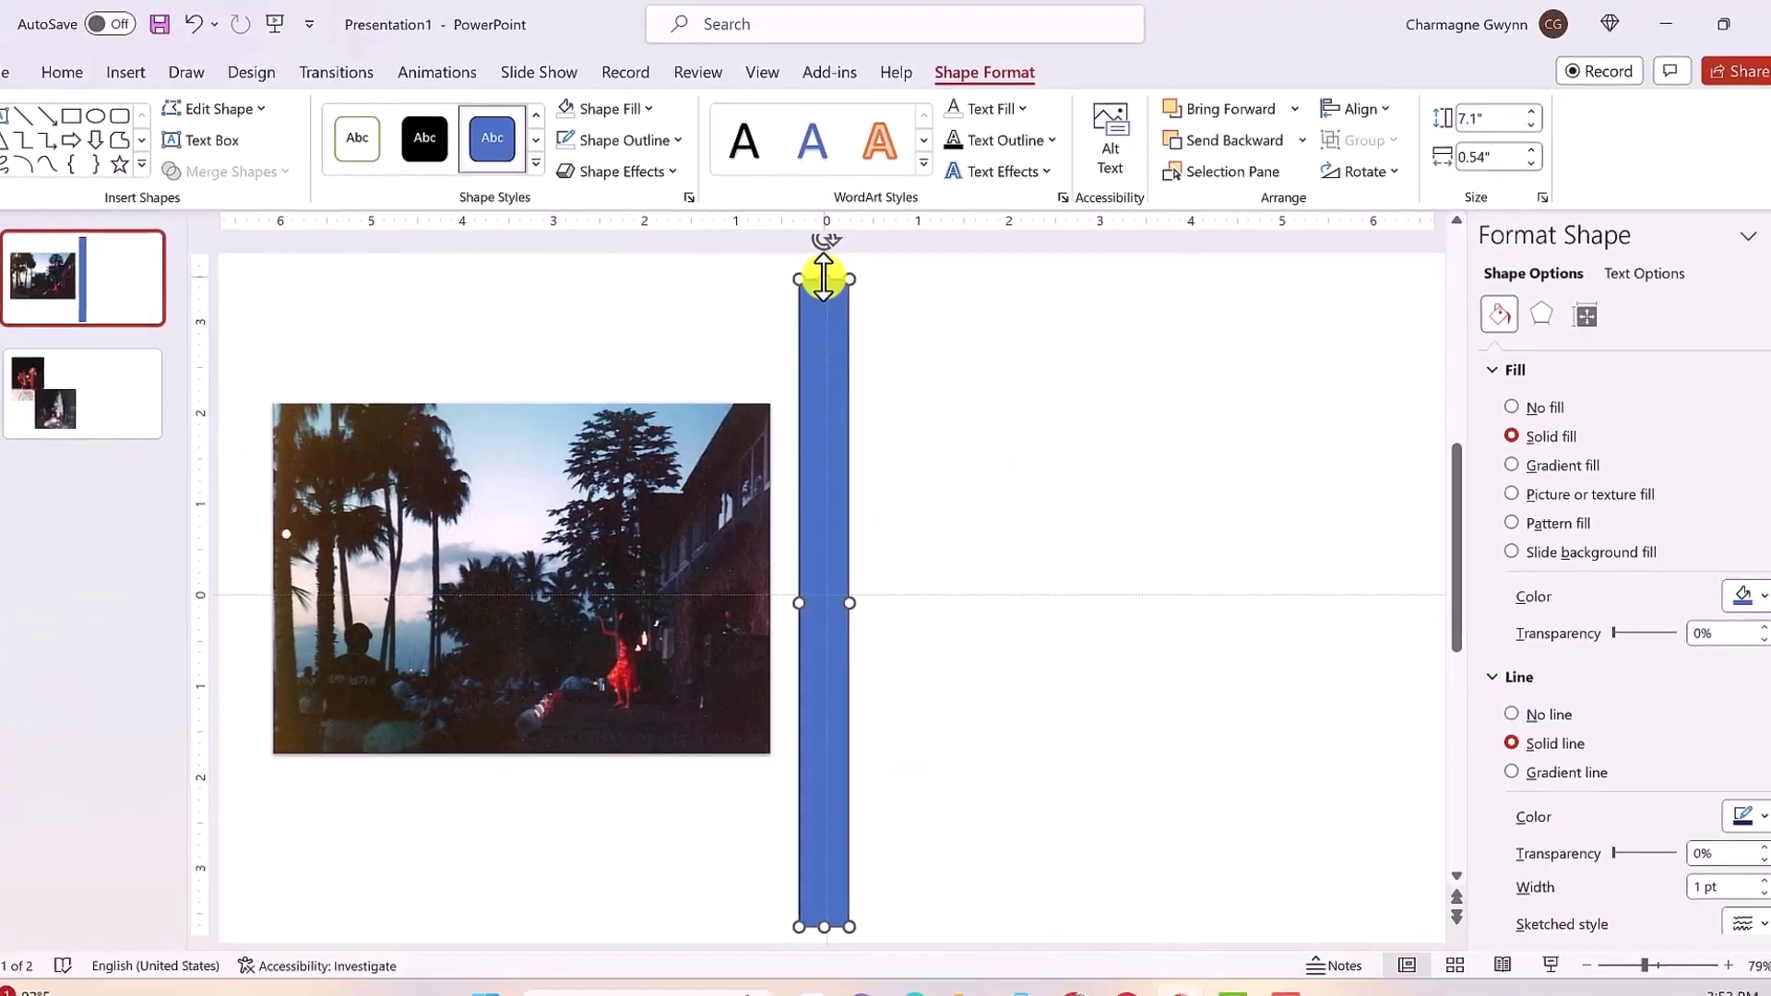
left_click_drag(826, 271, 827, 245)
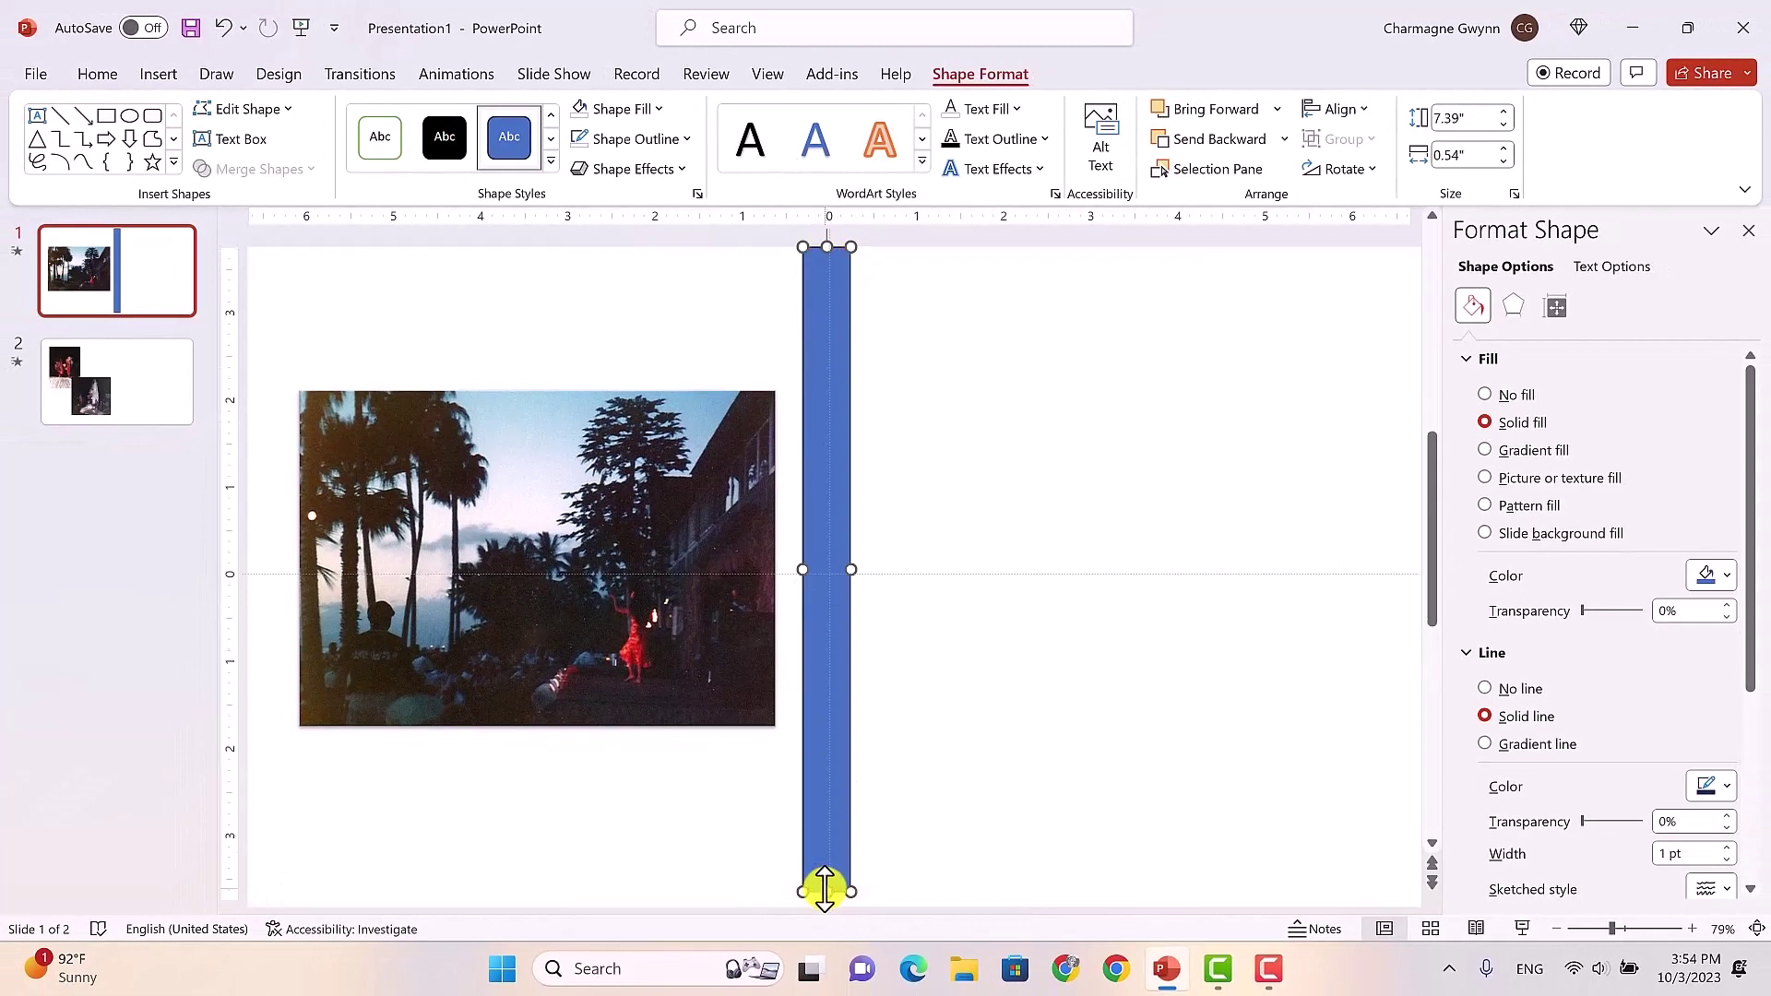
left_click_drag(825, 891, 843, 967)
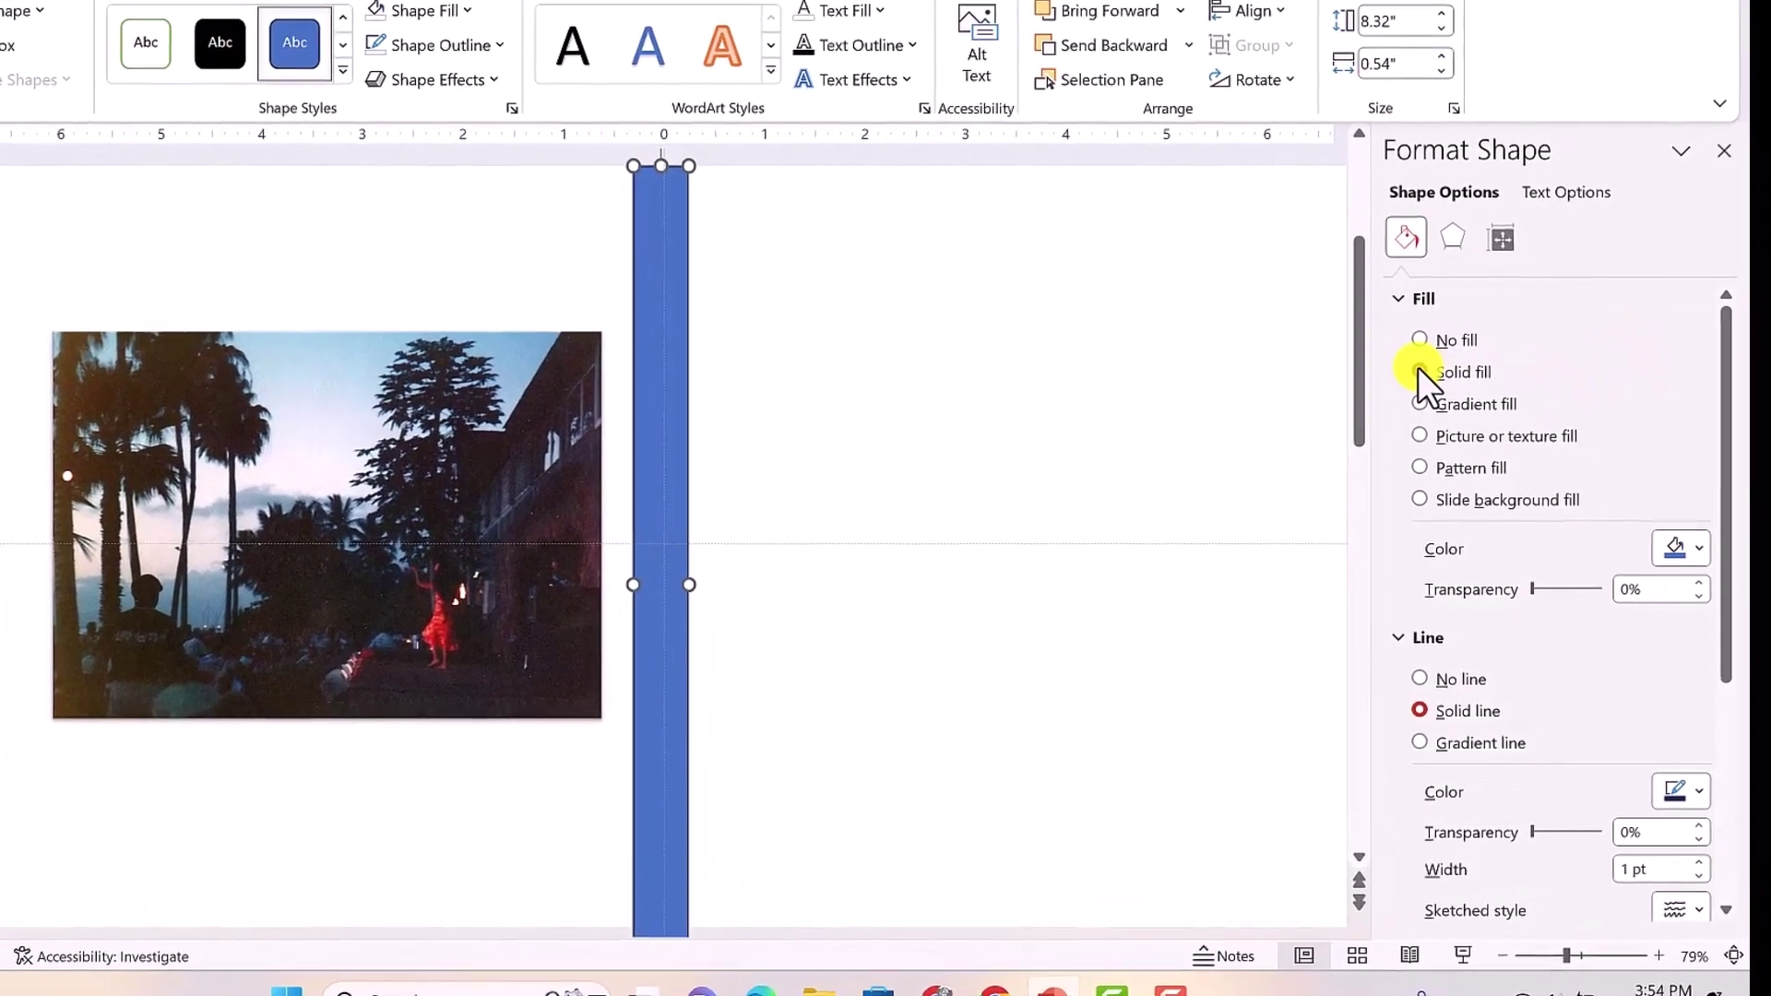
Step: Change the rectangle's fill to a gradient fill and bring its gradient stop settings into view
left_click(1397, 388)
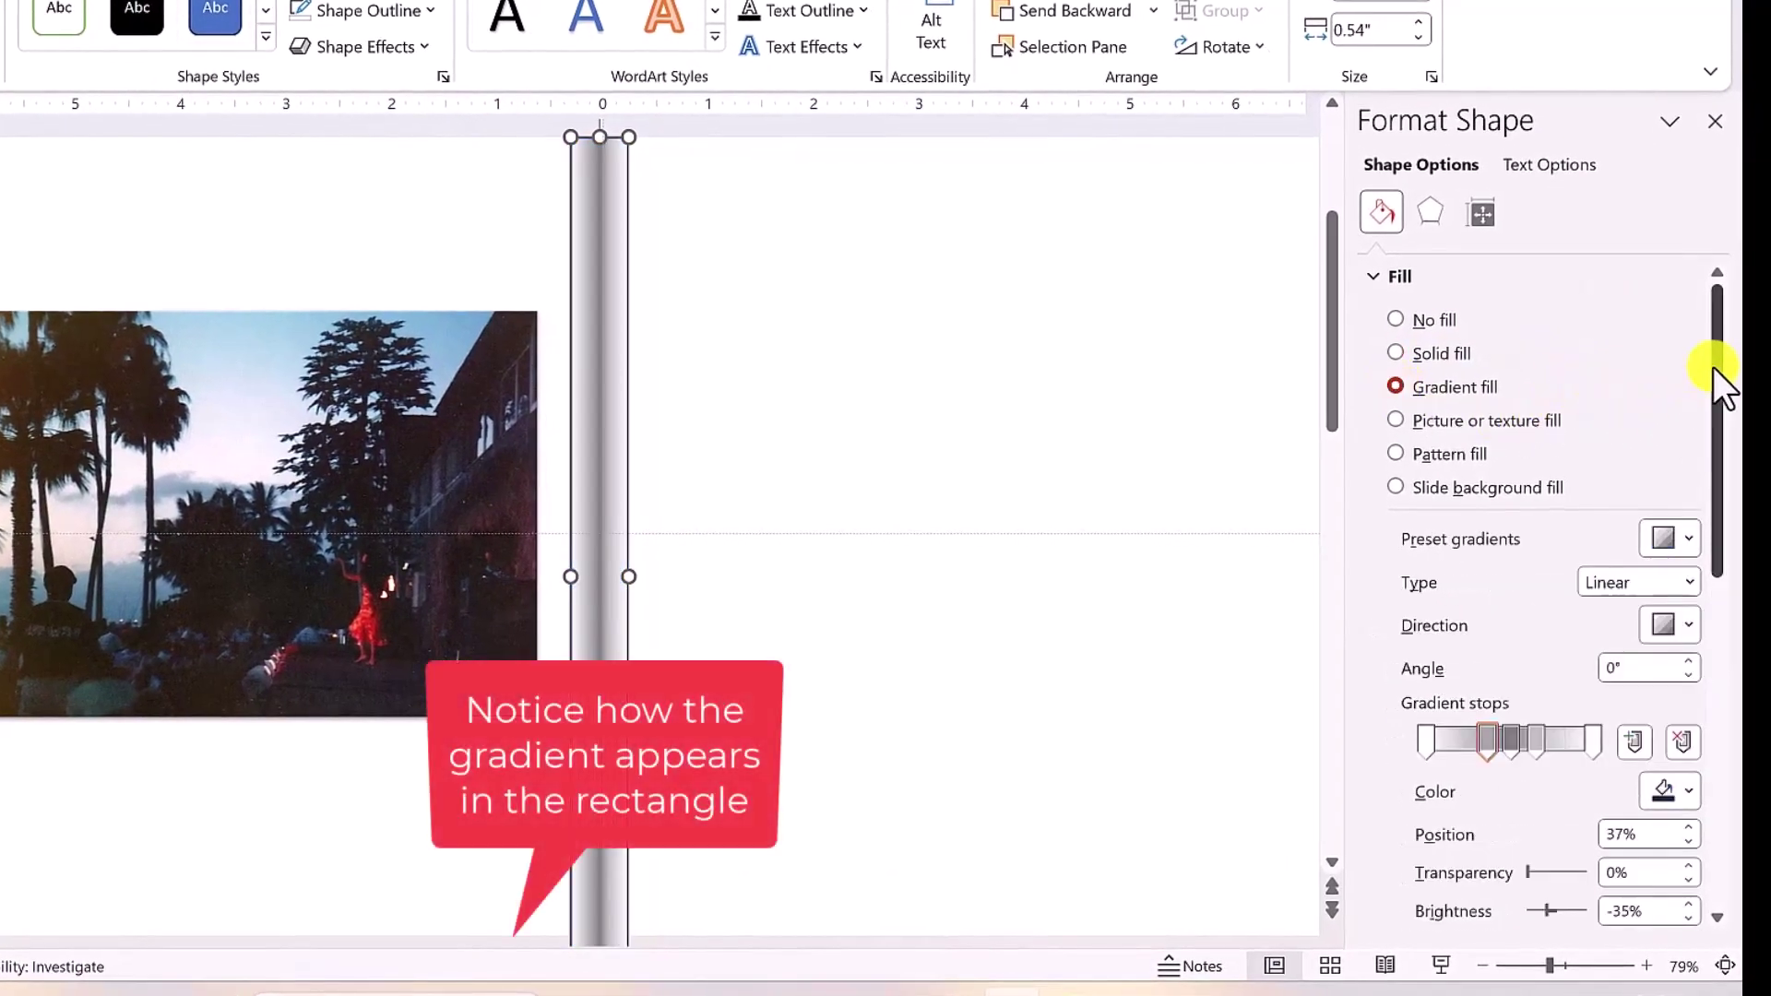
left_click_drag(1719, 357, 1713, 413)
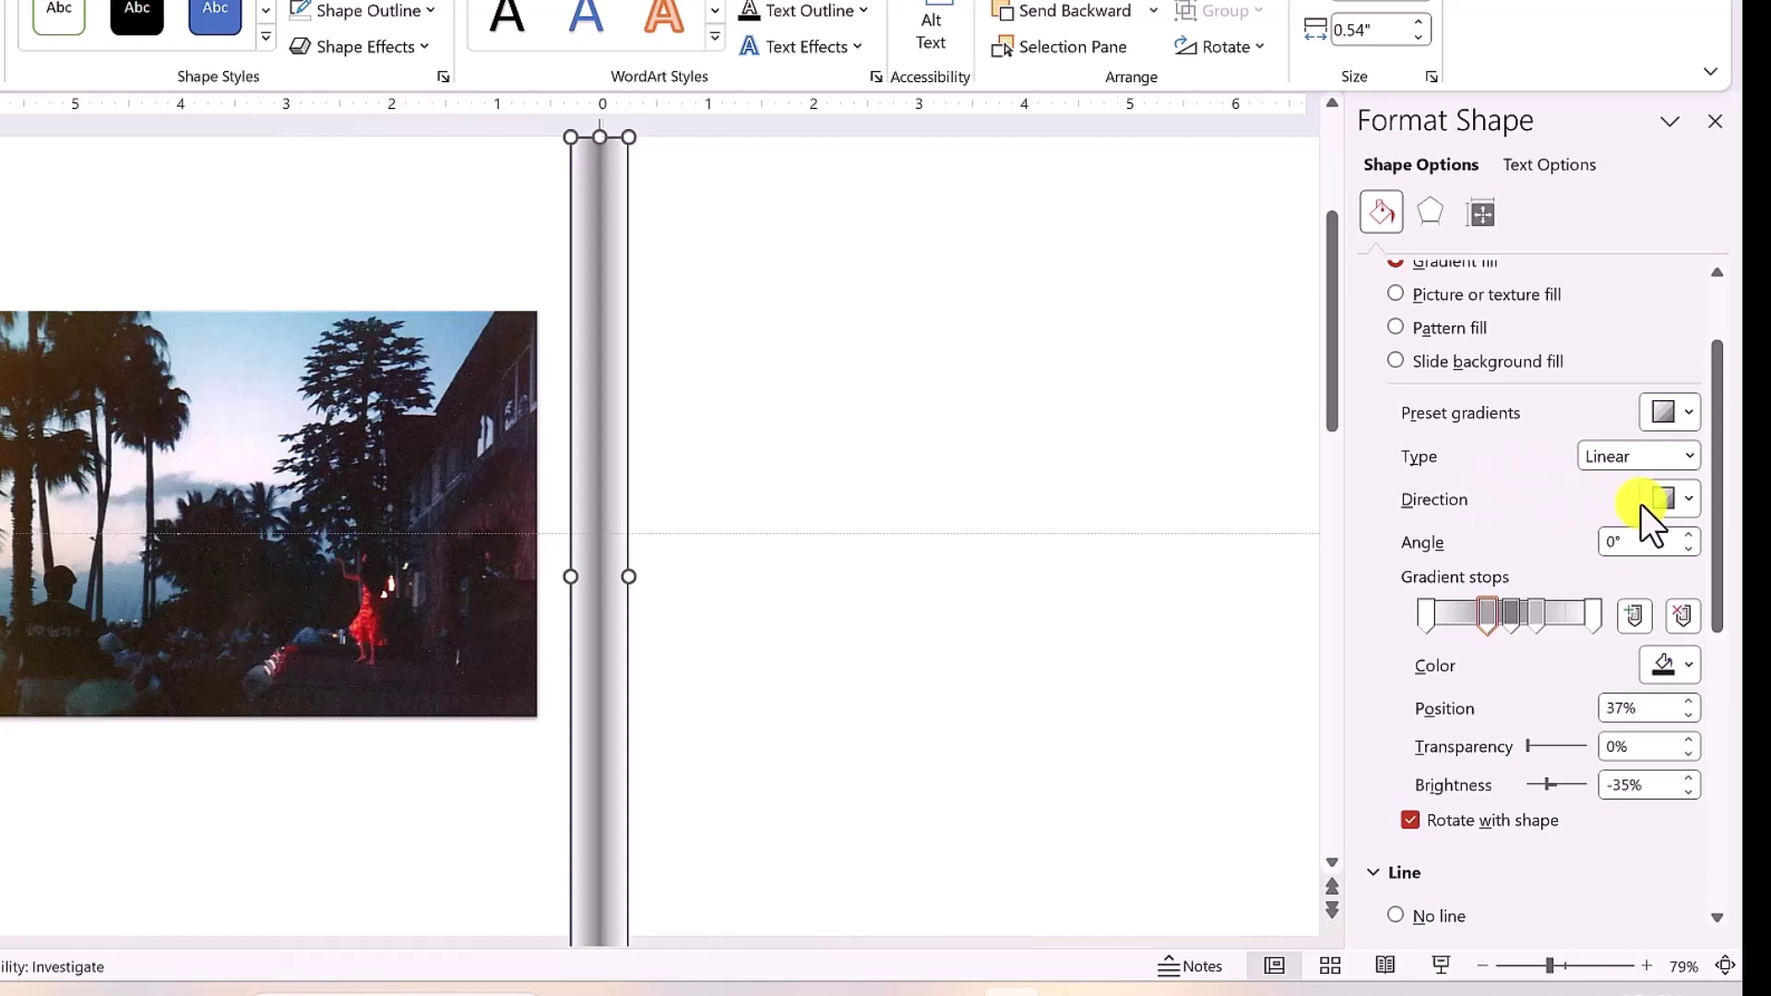
left_click_drag(1716, 430, 1719, 451)
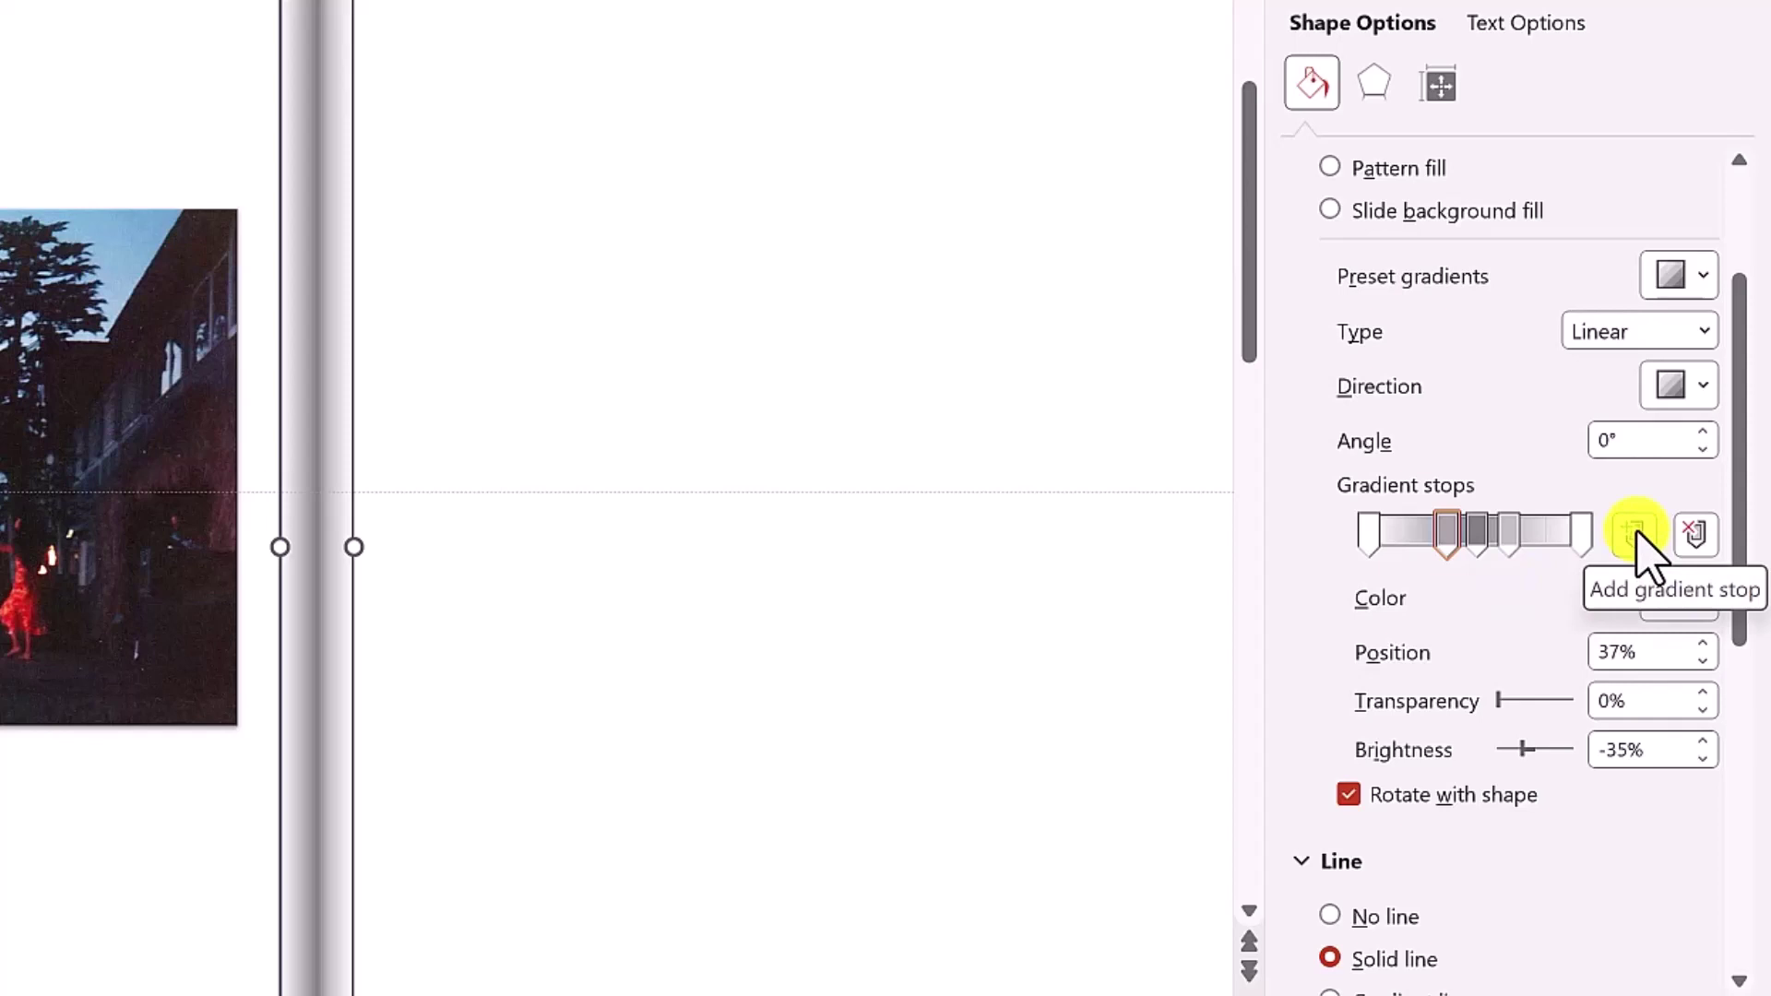
Step: Set the color of the rectangle's first gradient stop, at 0%, to the white theme color
left_click(1367, 535)
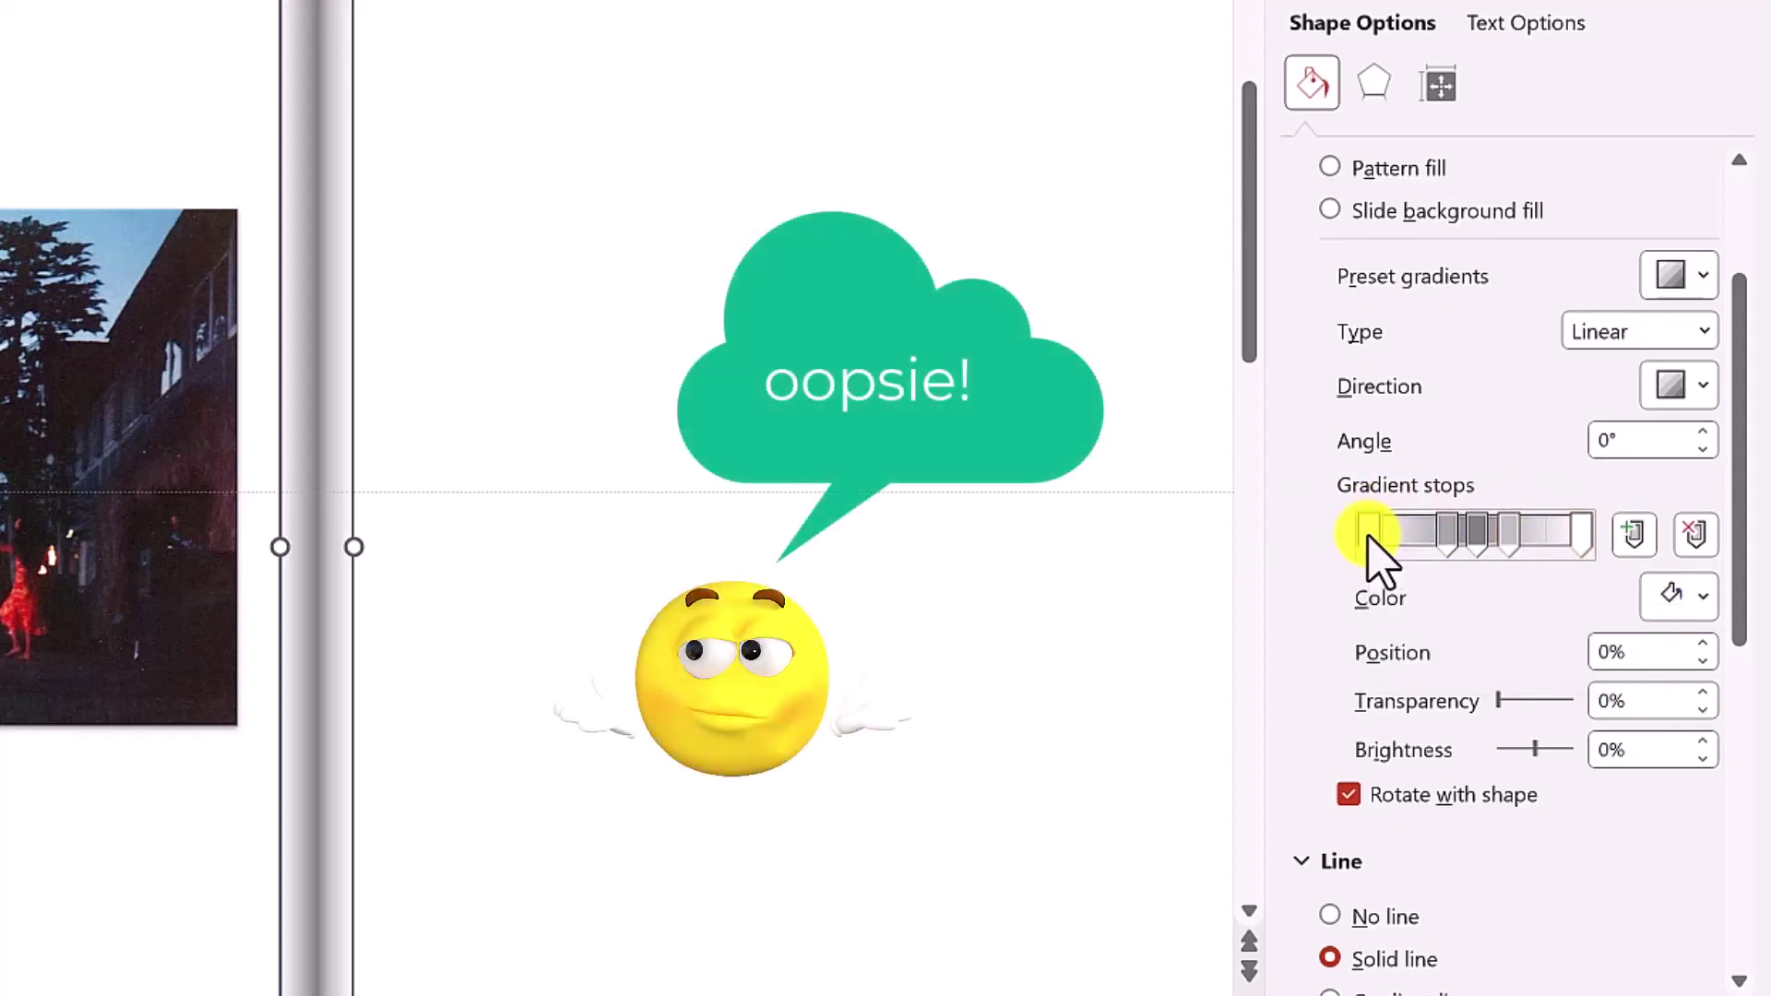
left_click(1698, 602)
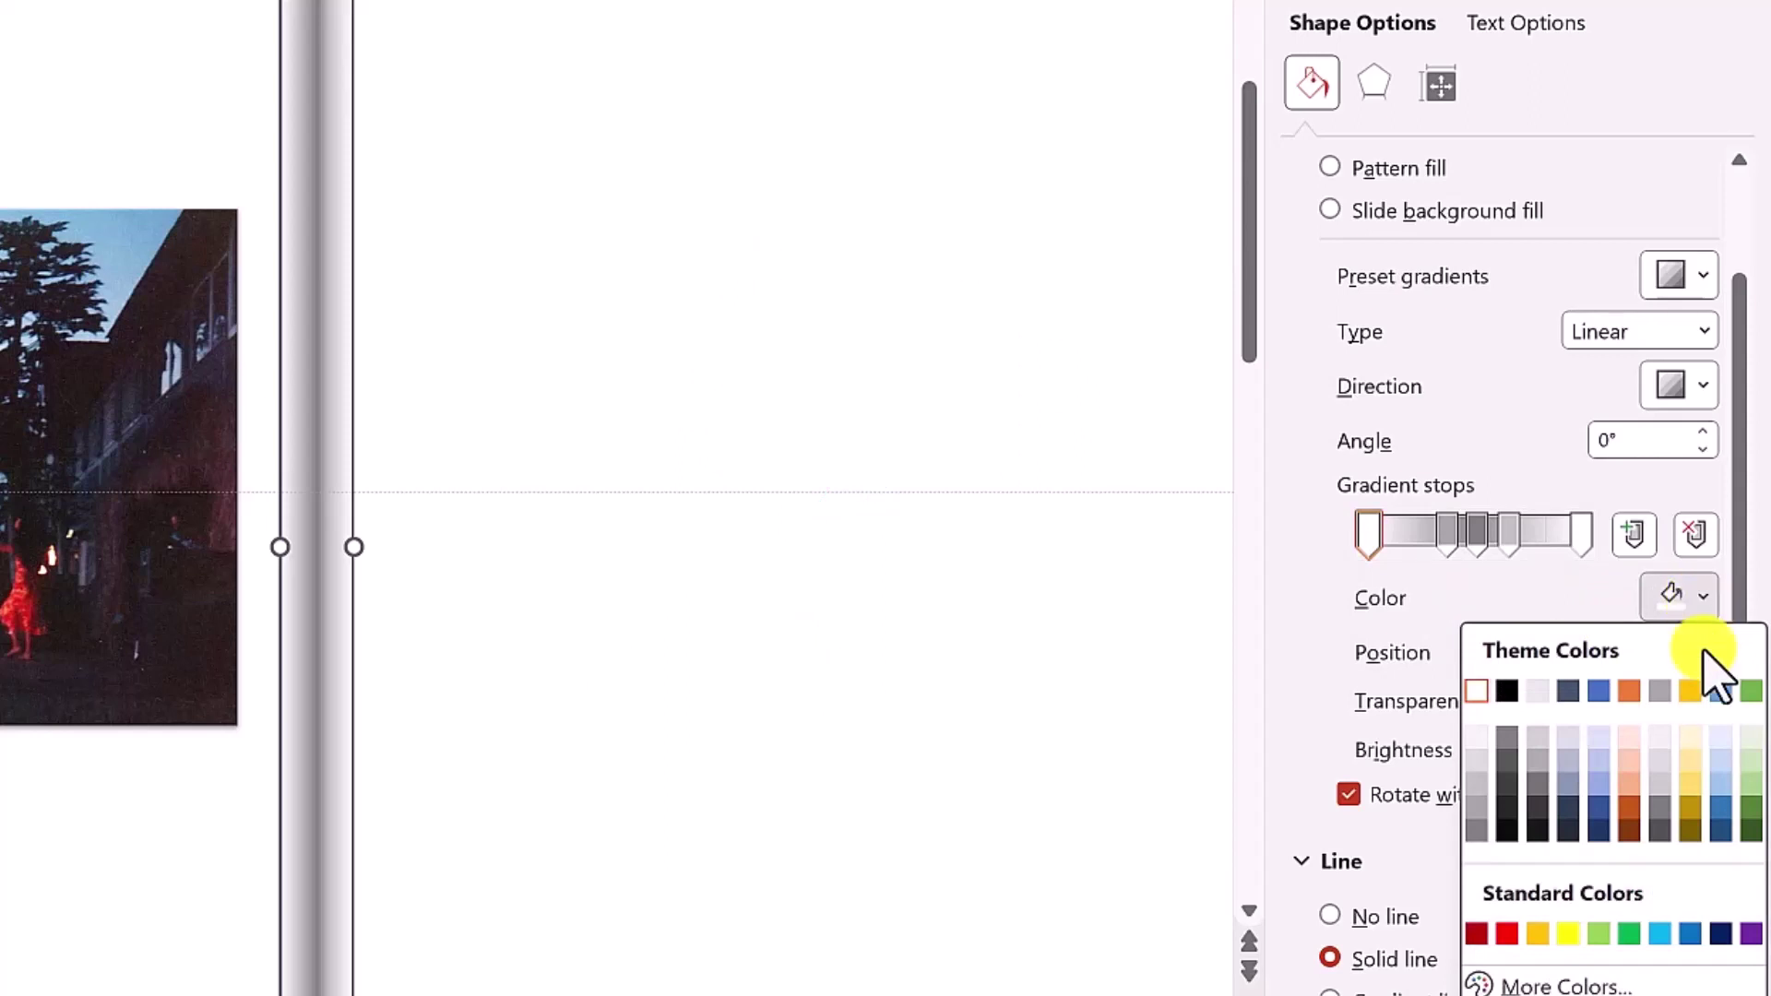
left_click(1476, 692)
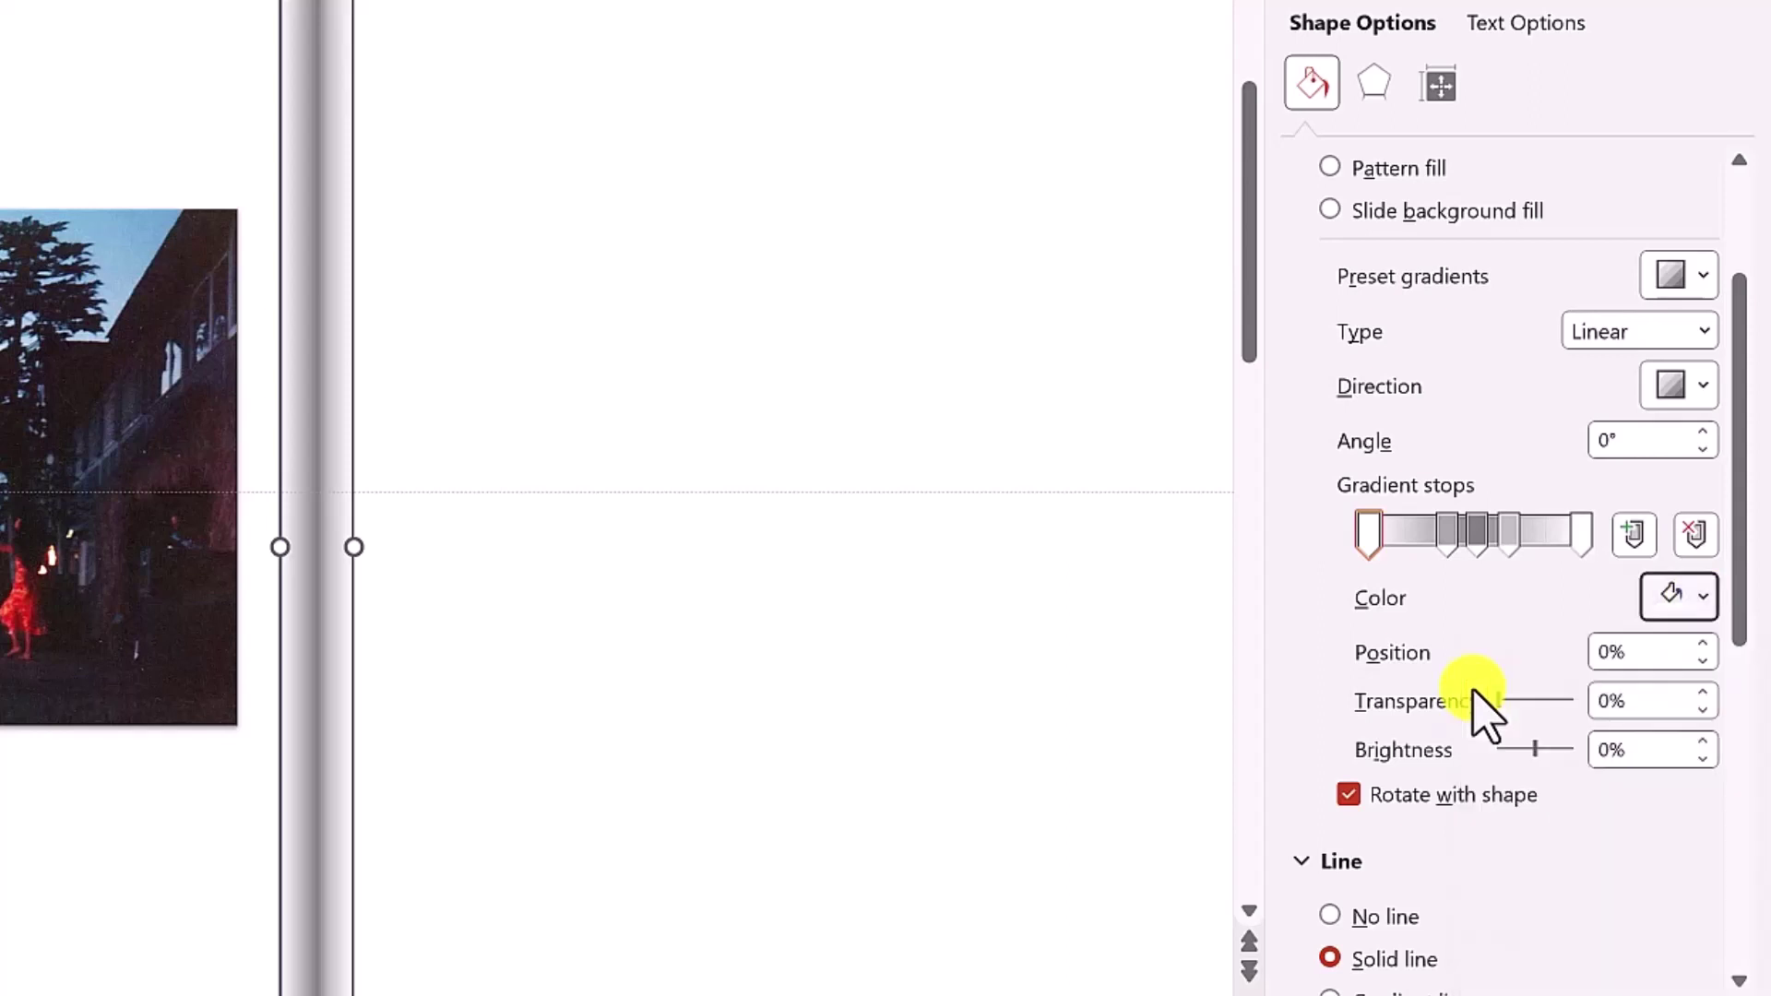
Step: Check the color of the rectangle's 100% gradient stop and give the 51% stop the 50% darker shade of the white theme color
left_click(1578, 542)
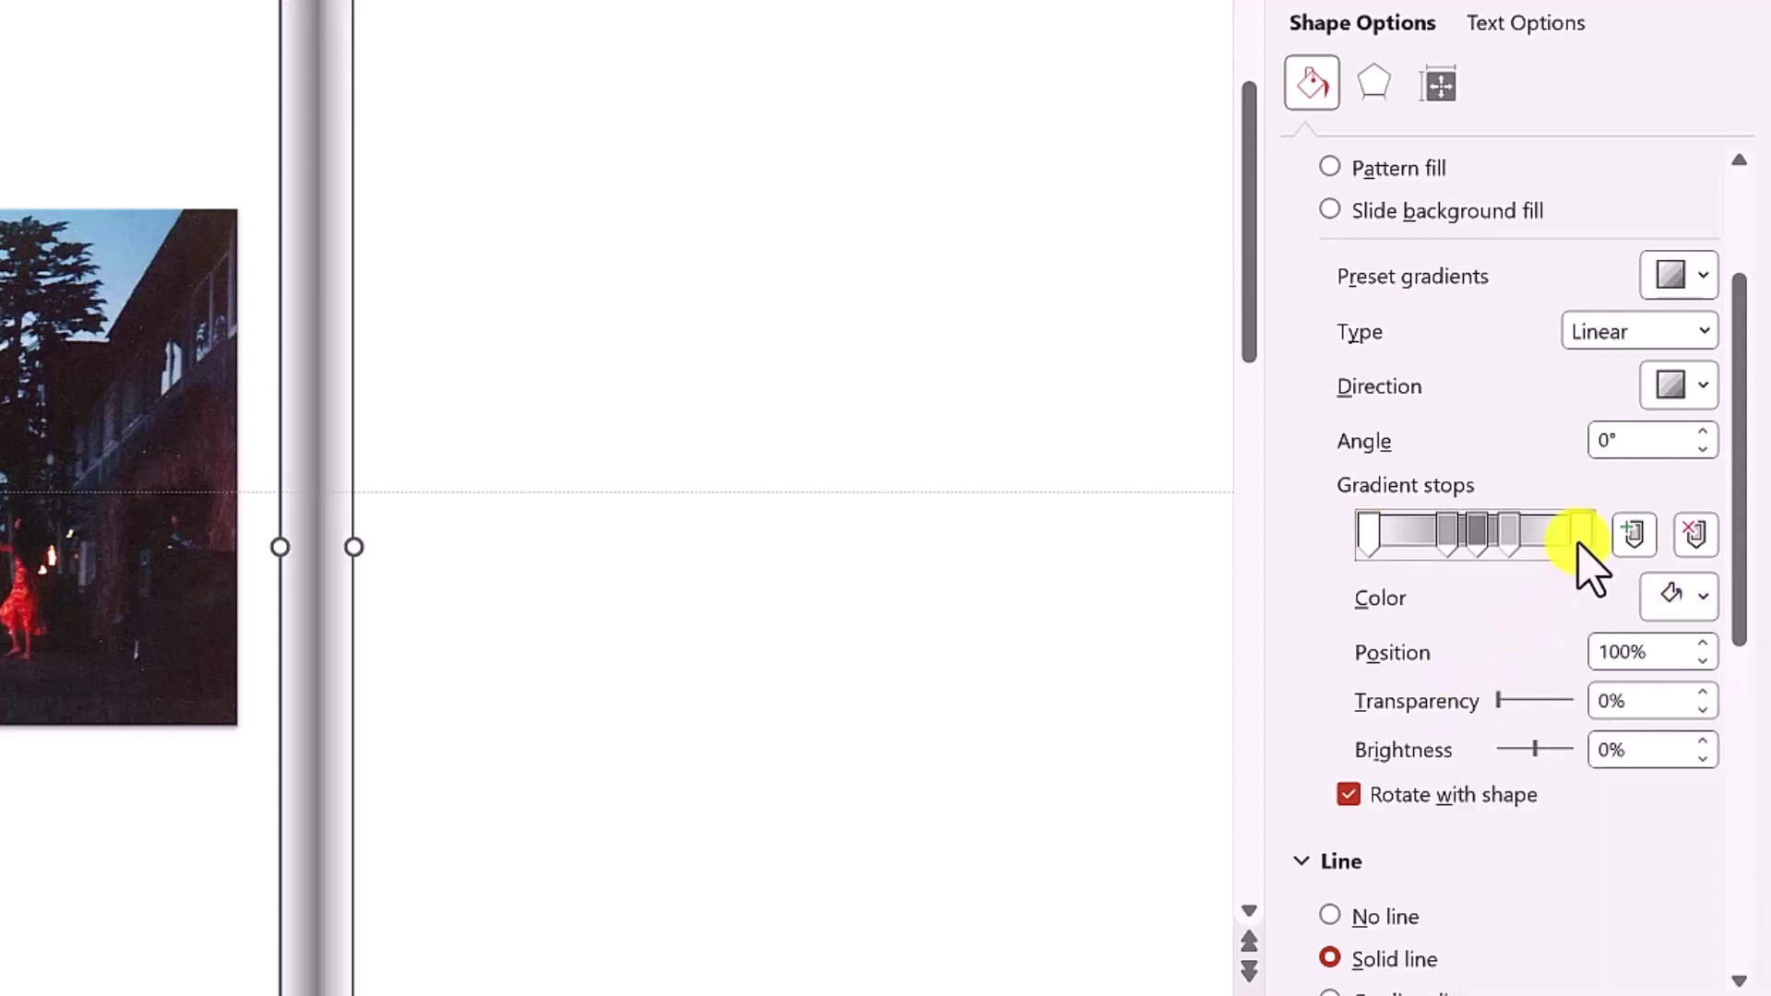
left_click(1691, 598)
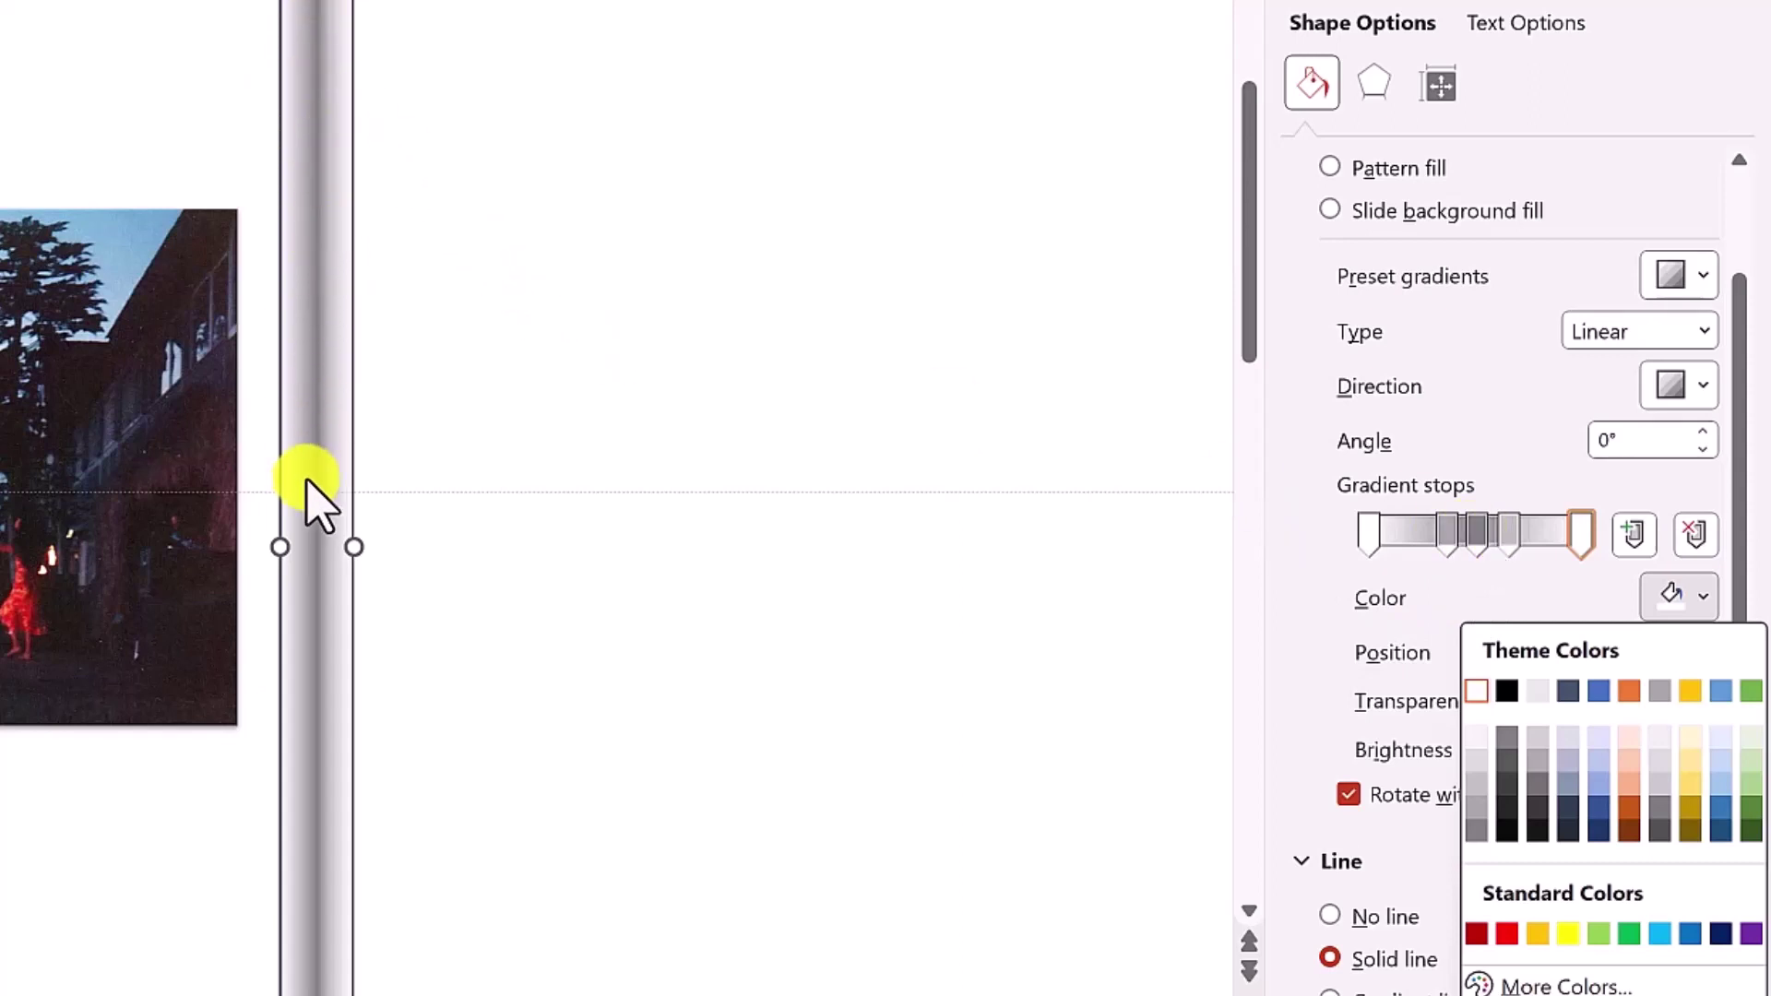
left_click(1479, 535)
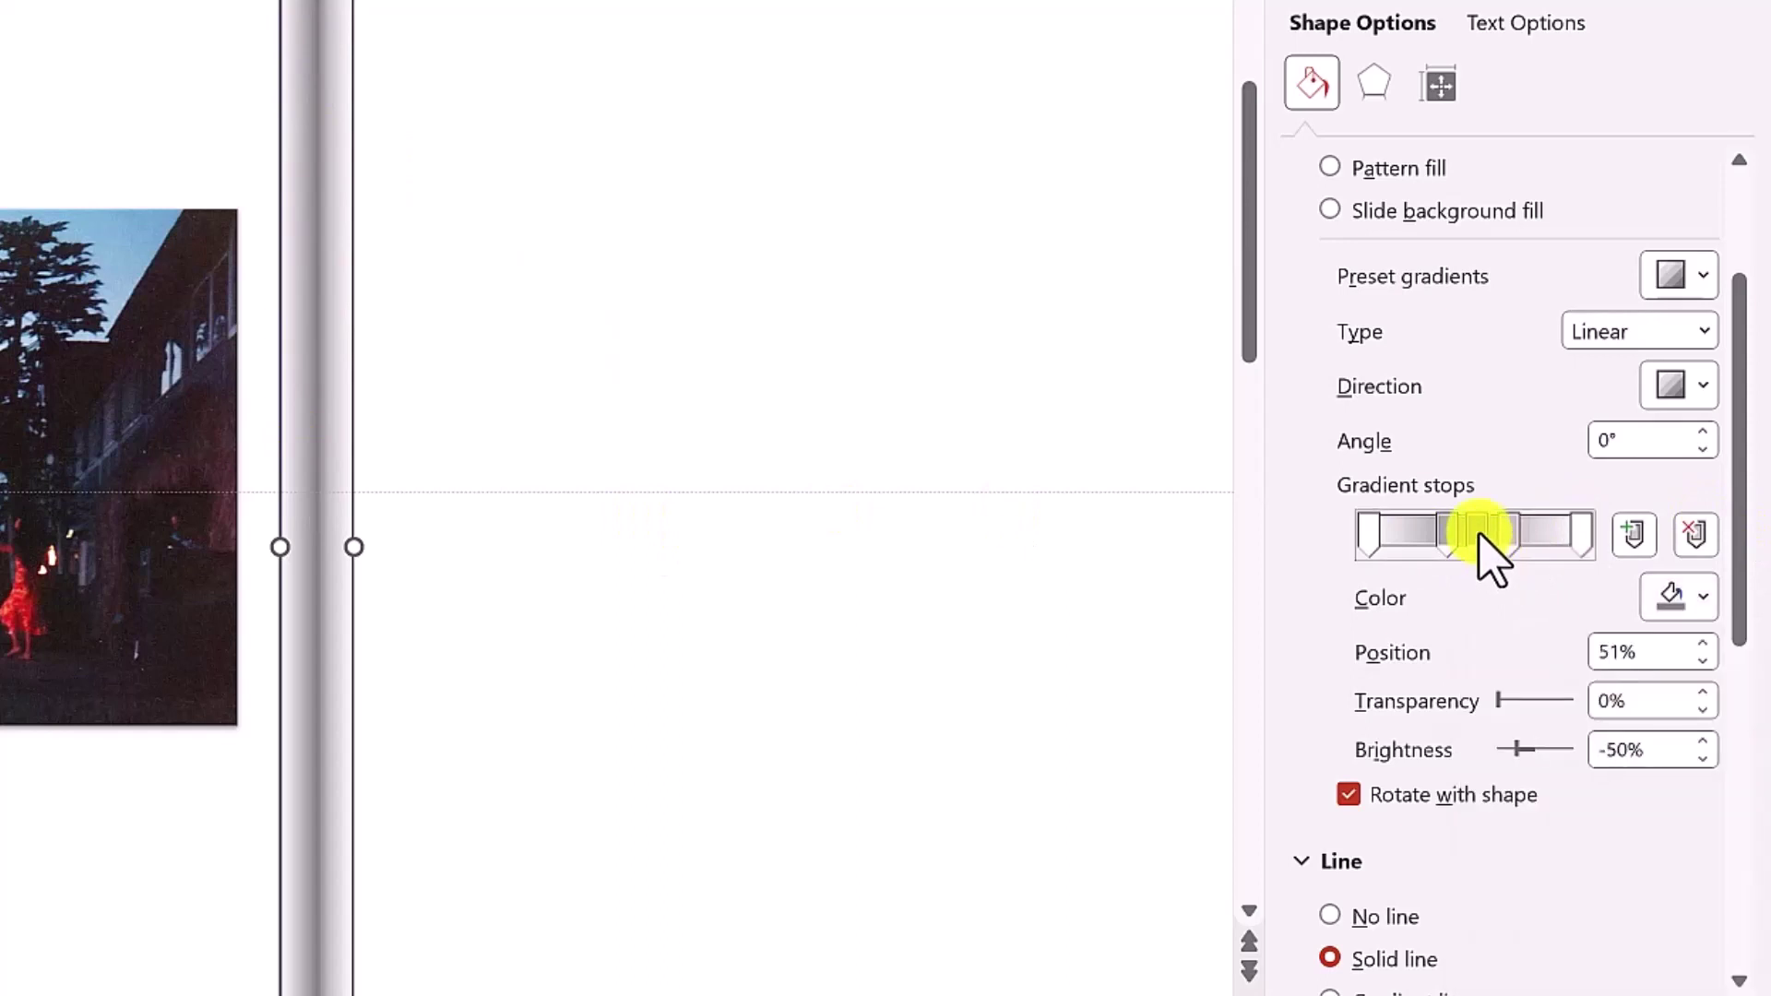
left_click(1696, 600)
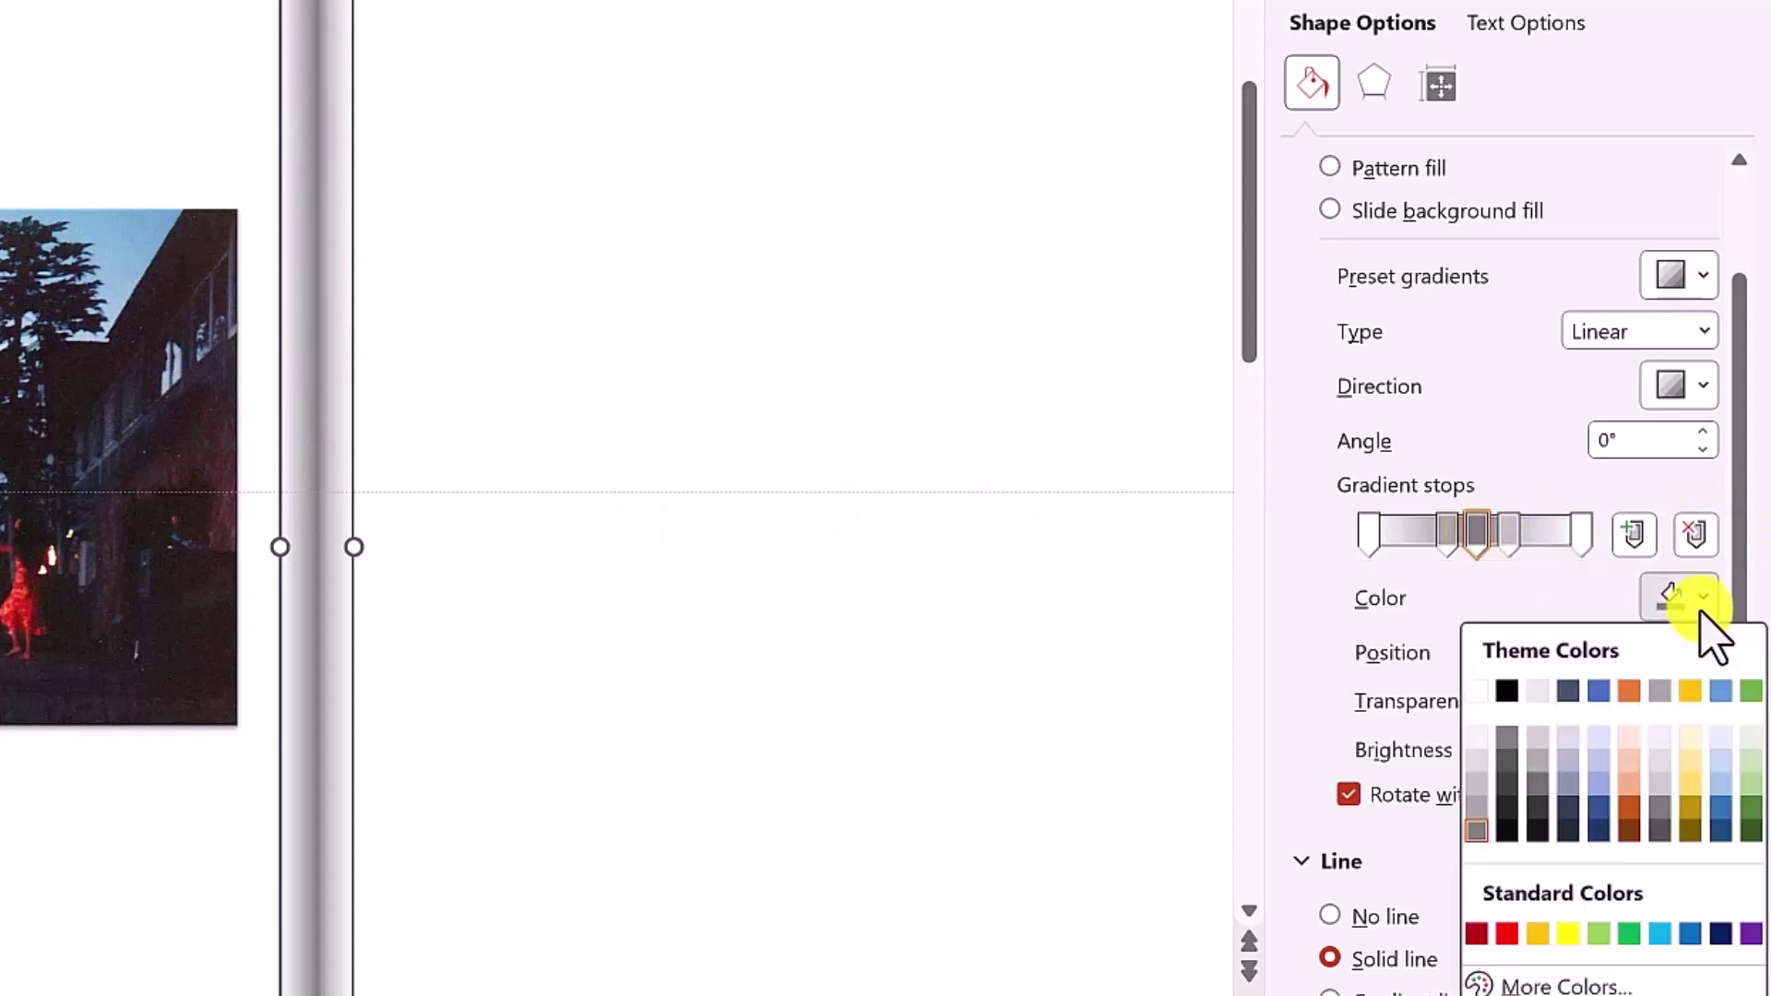
left_click(1479, 834)
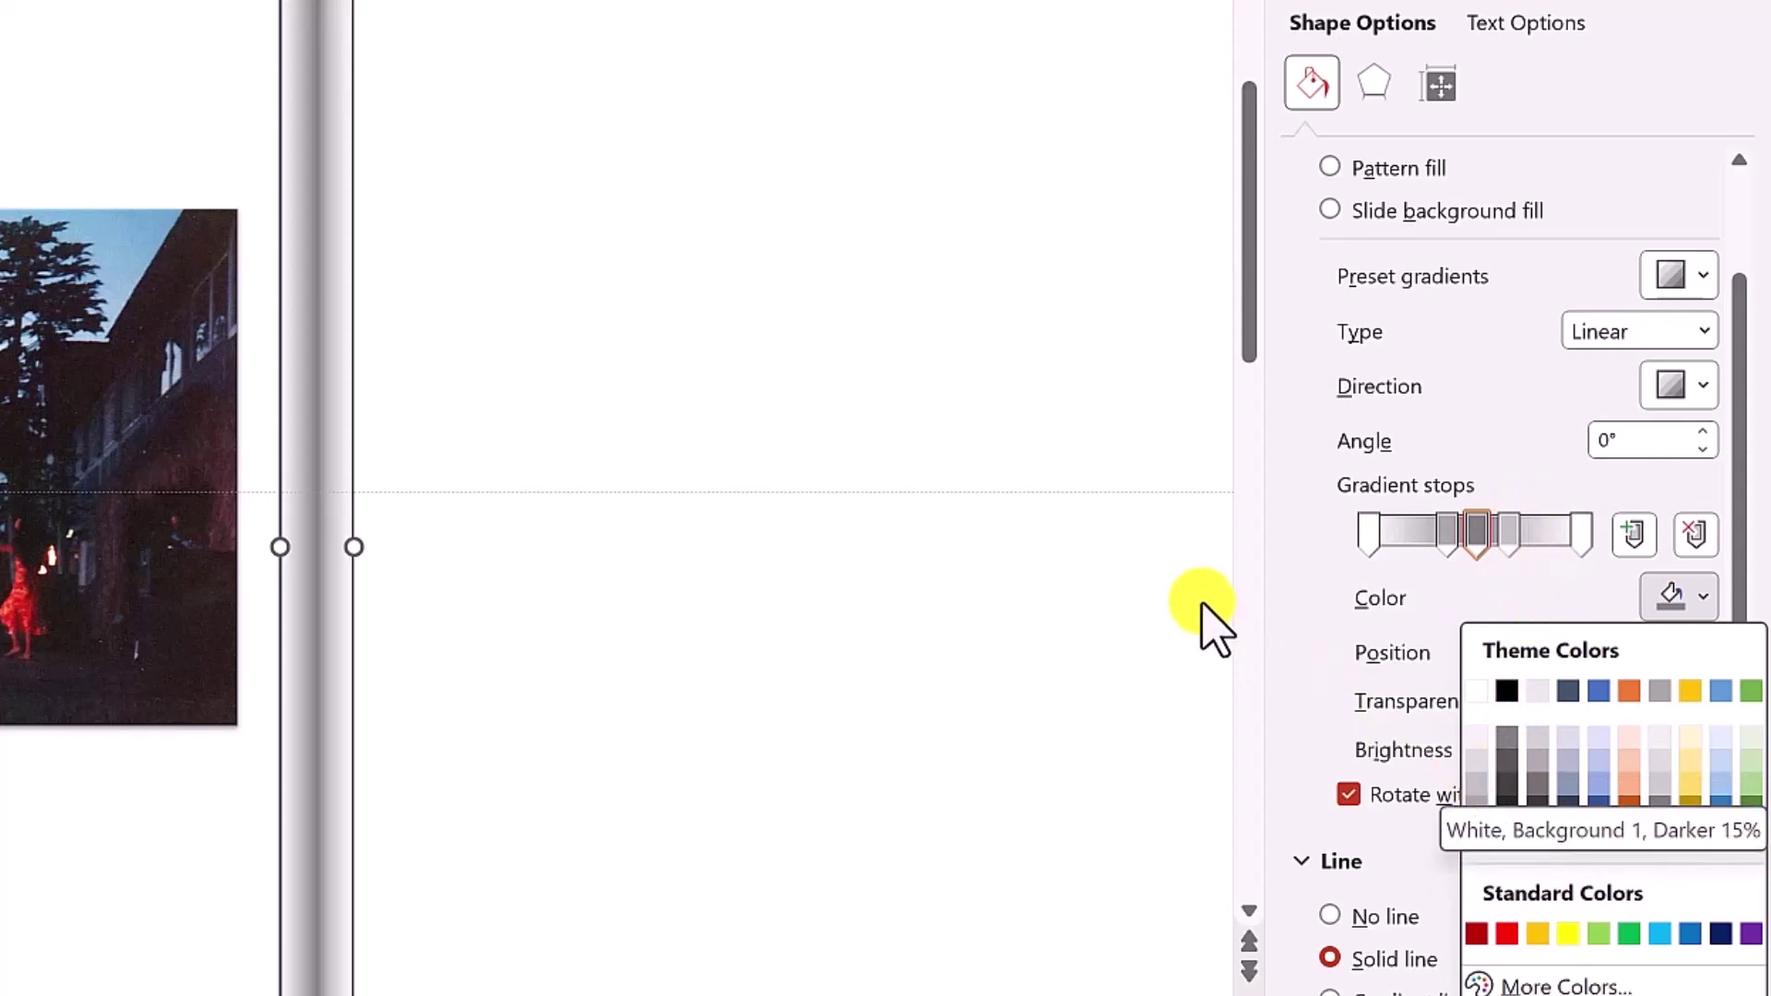
key("Escape")
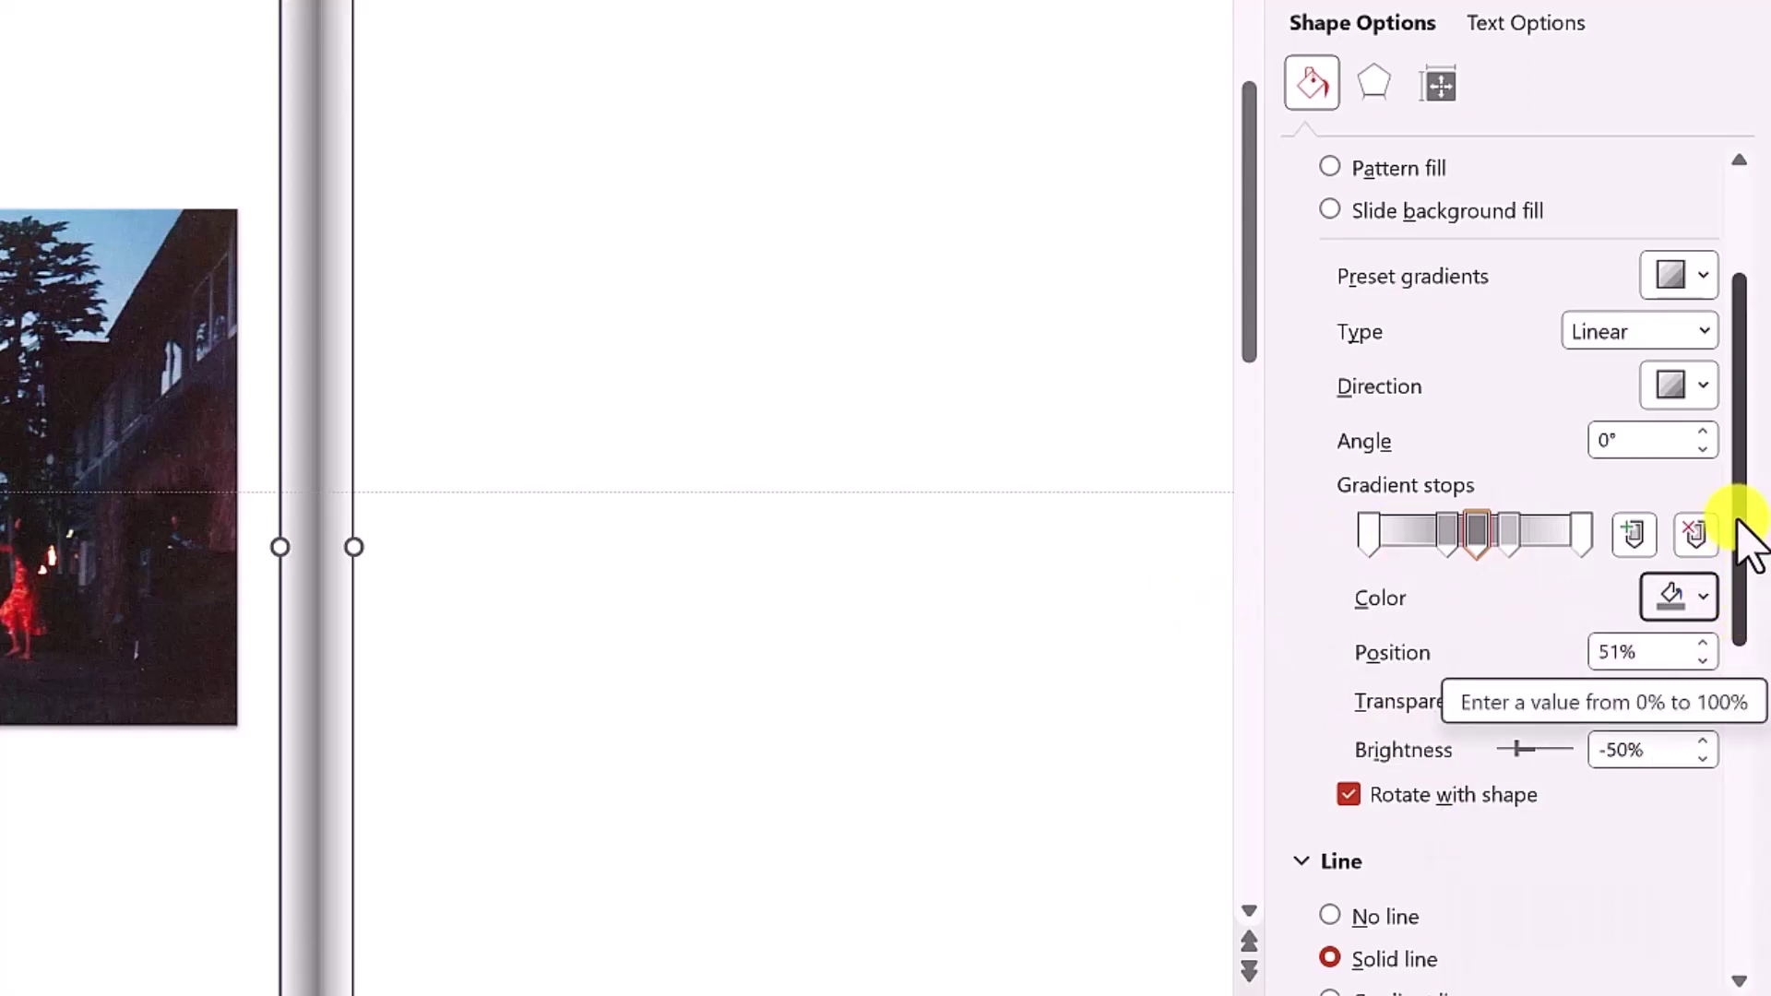
Step: Remove the outline from the gradient-filled spine rectangle and deselect it
left_click_drag(1741, 517, 1752, 711)
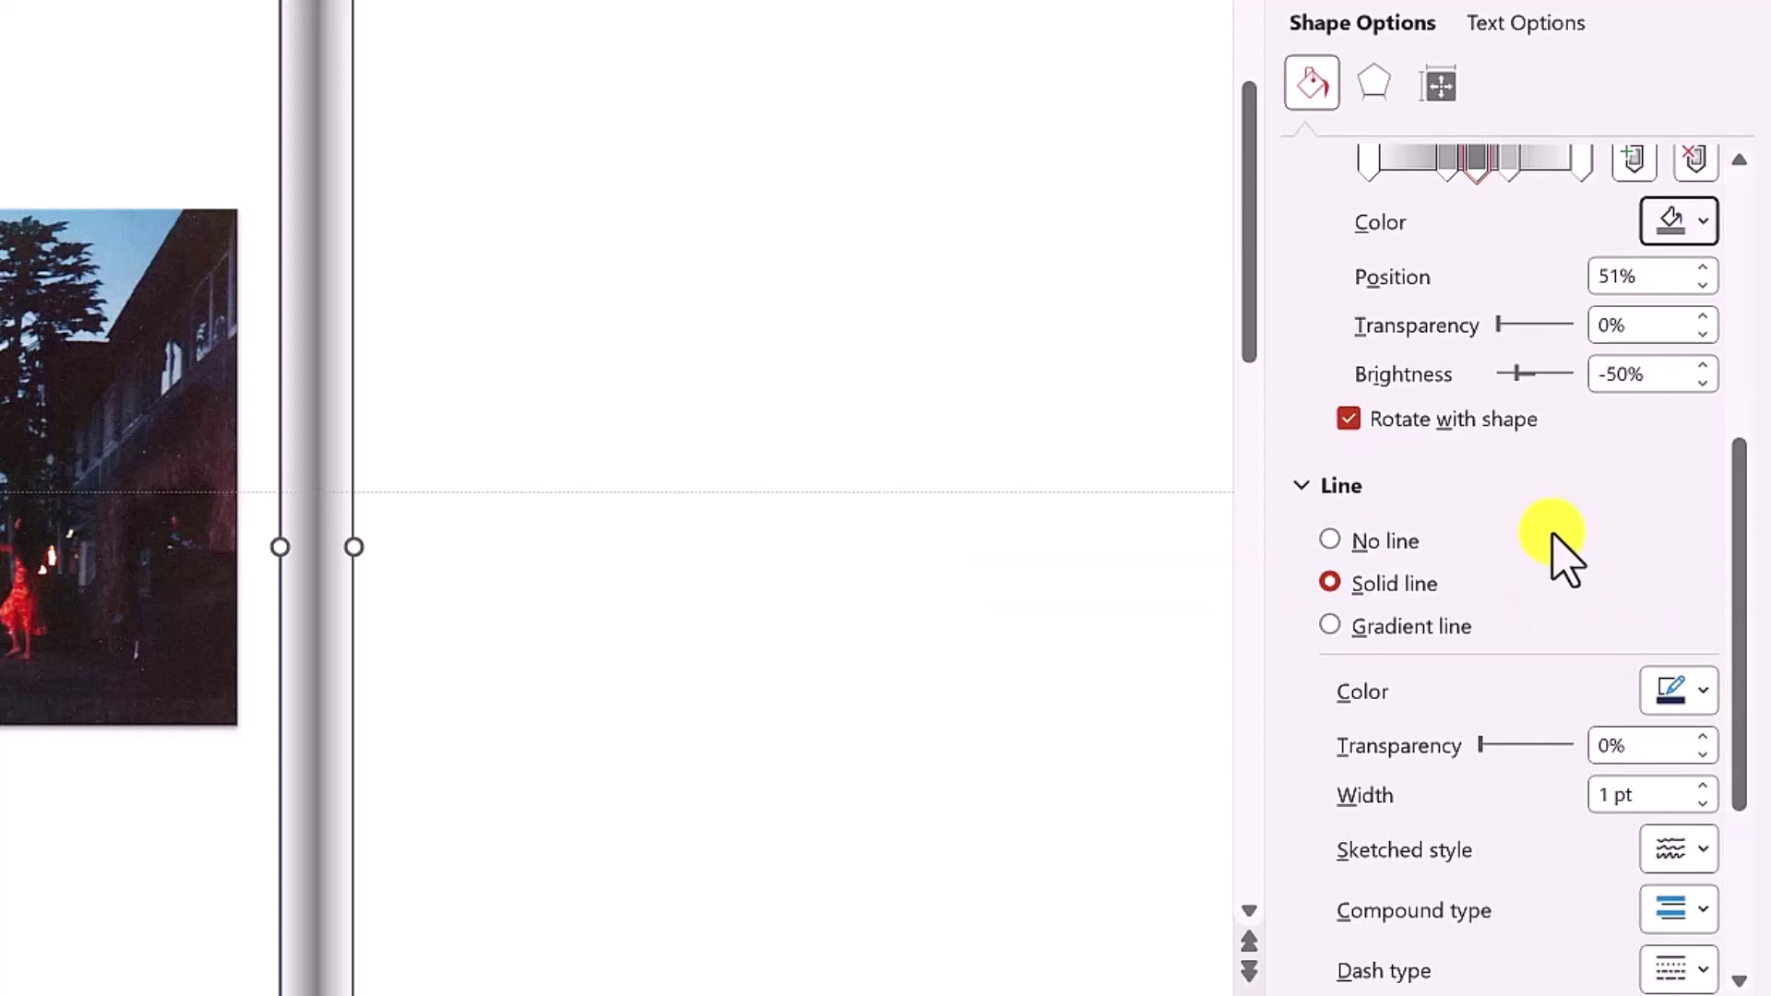
left_click(1329, 542)
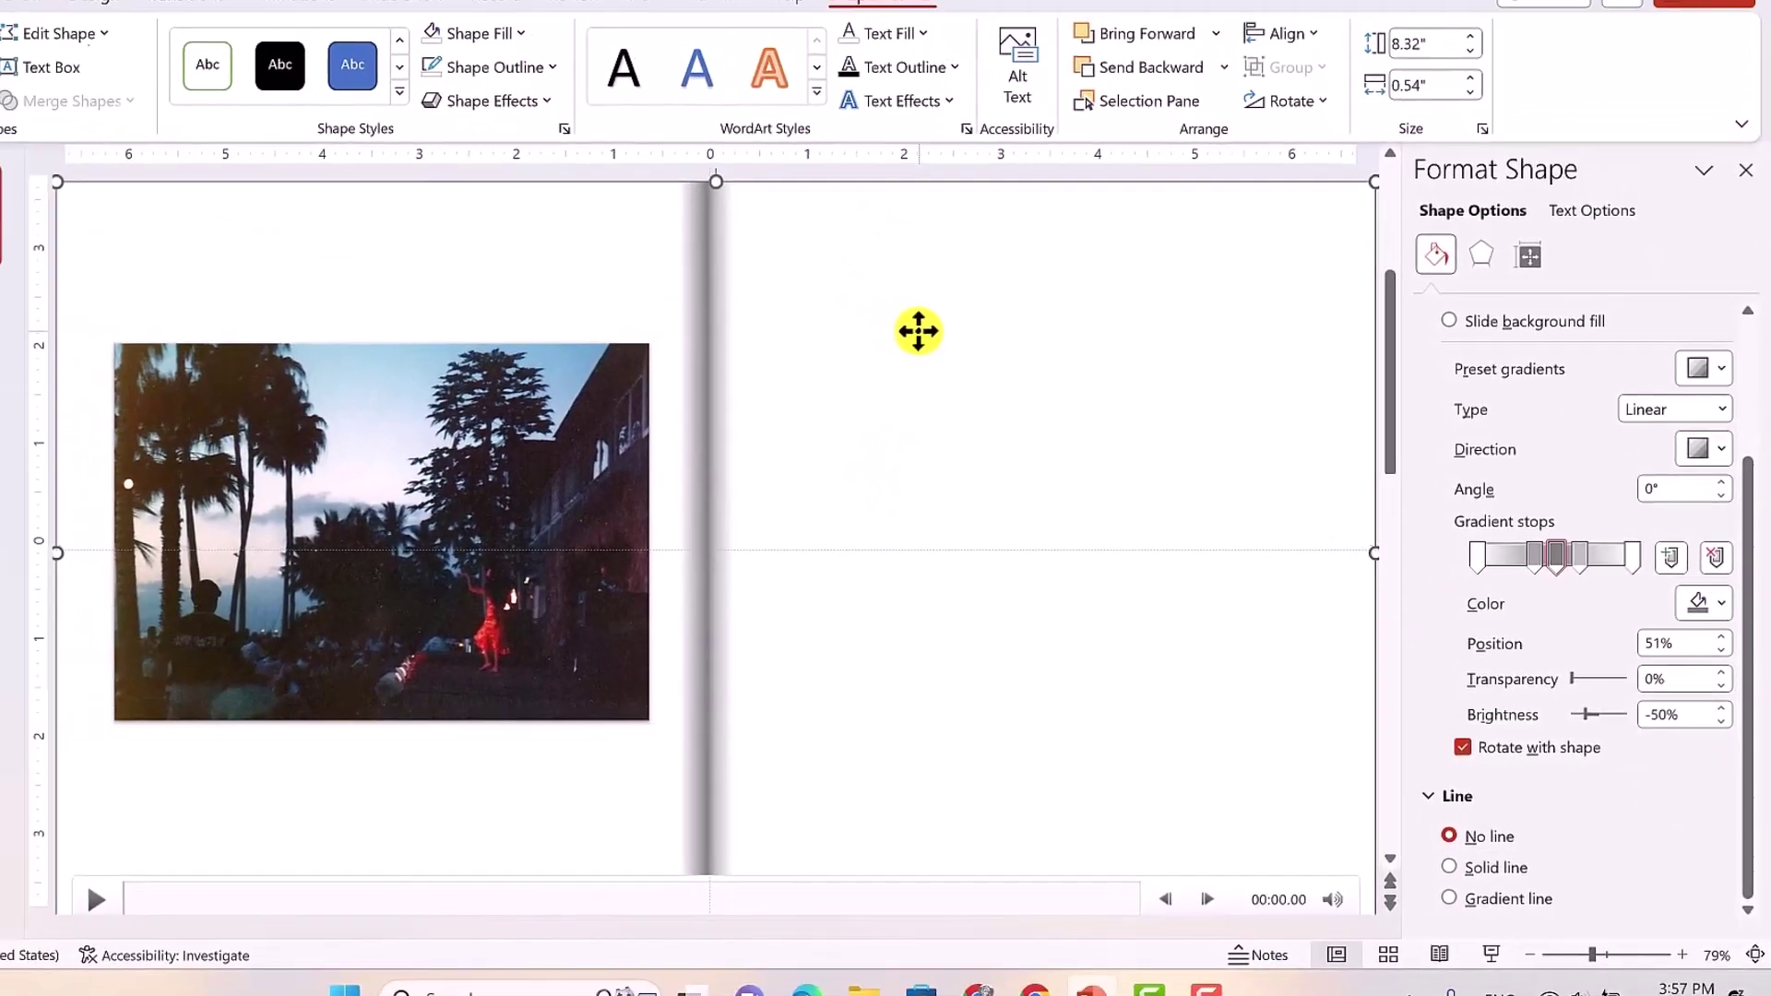
left_click(693, 129)
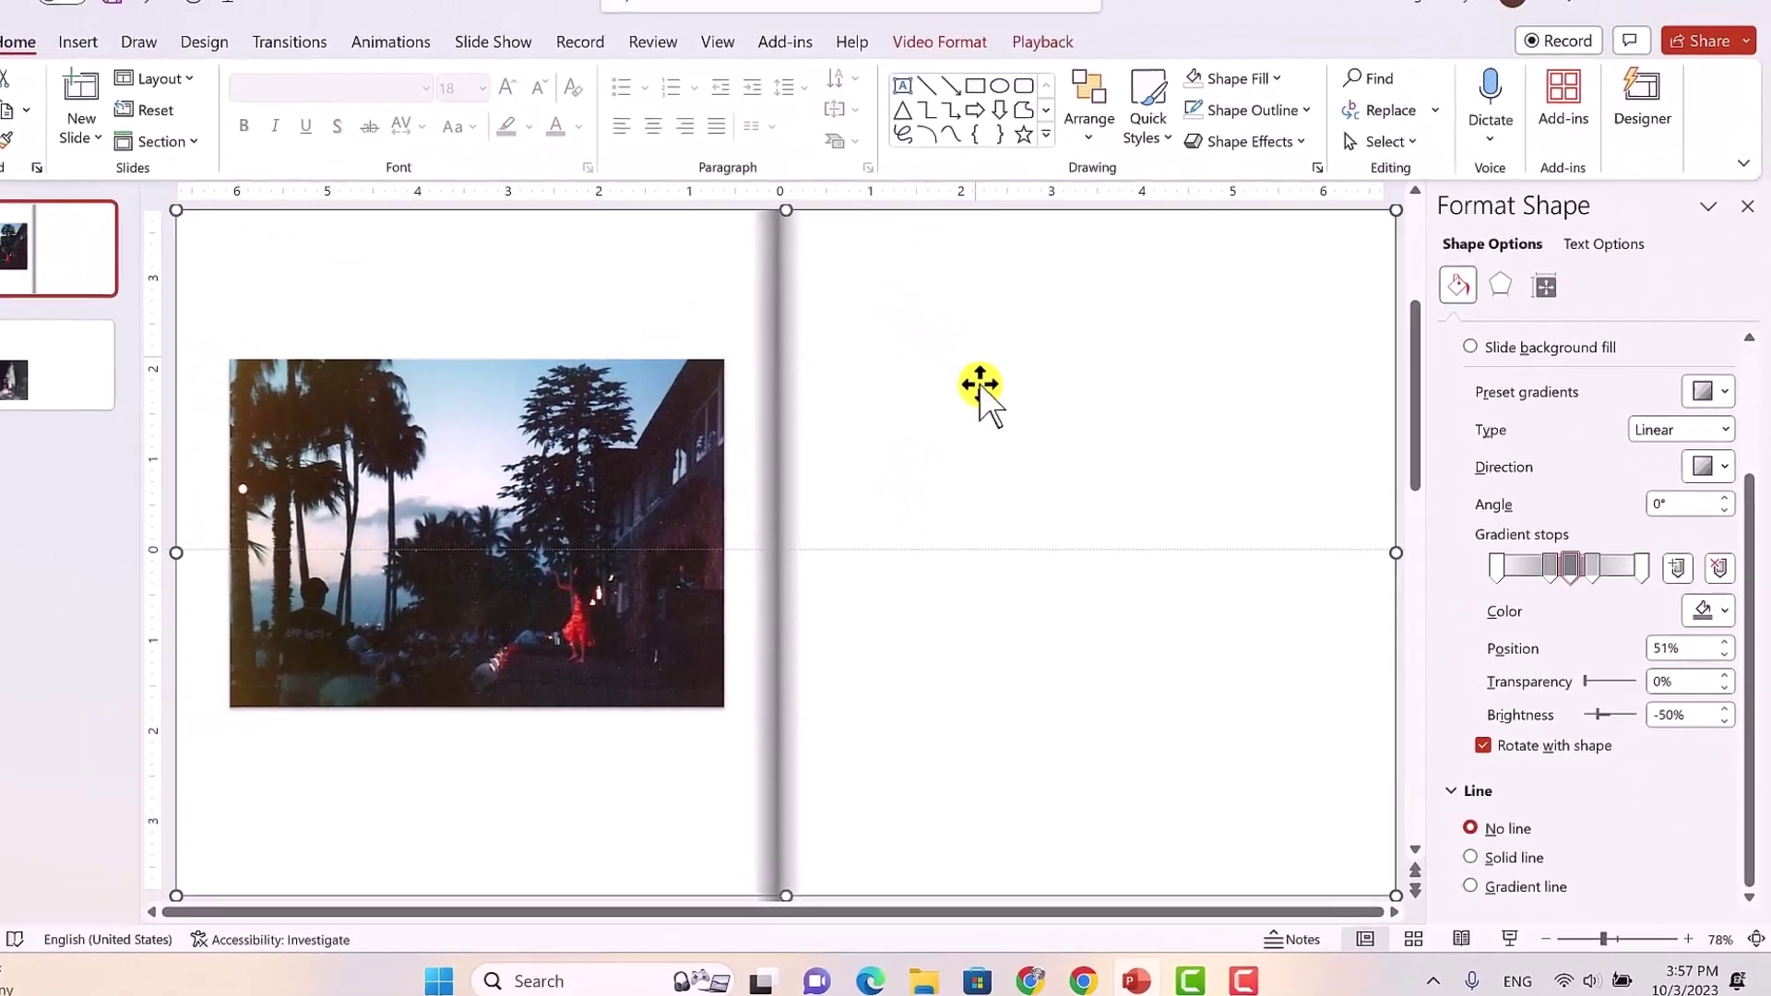
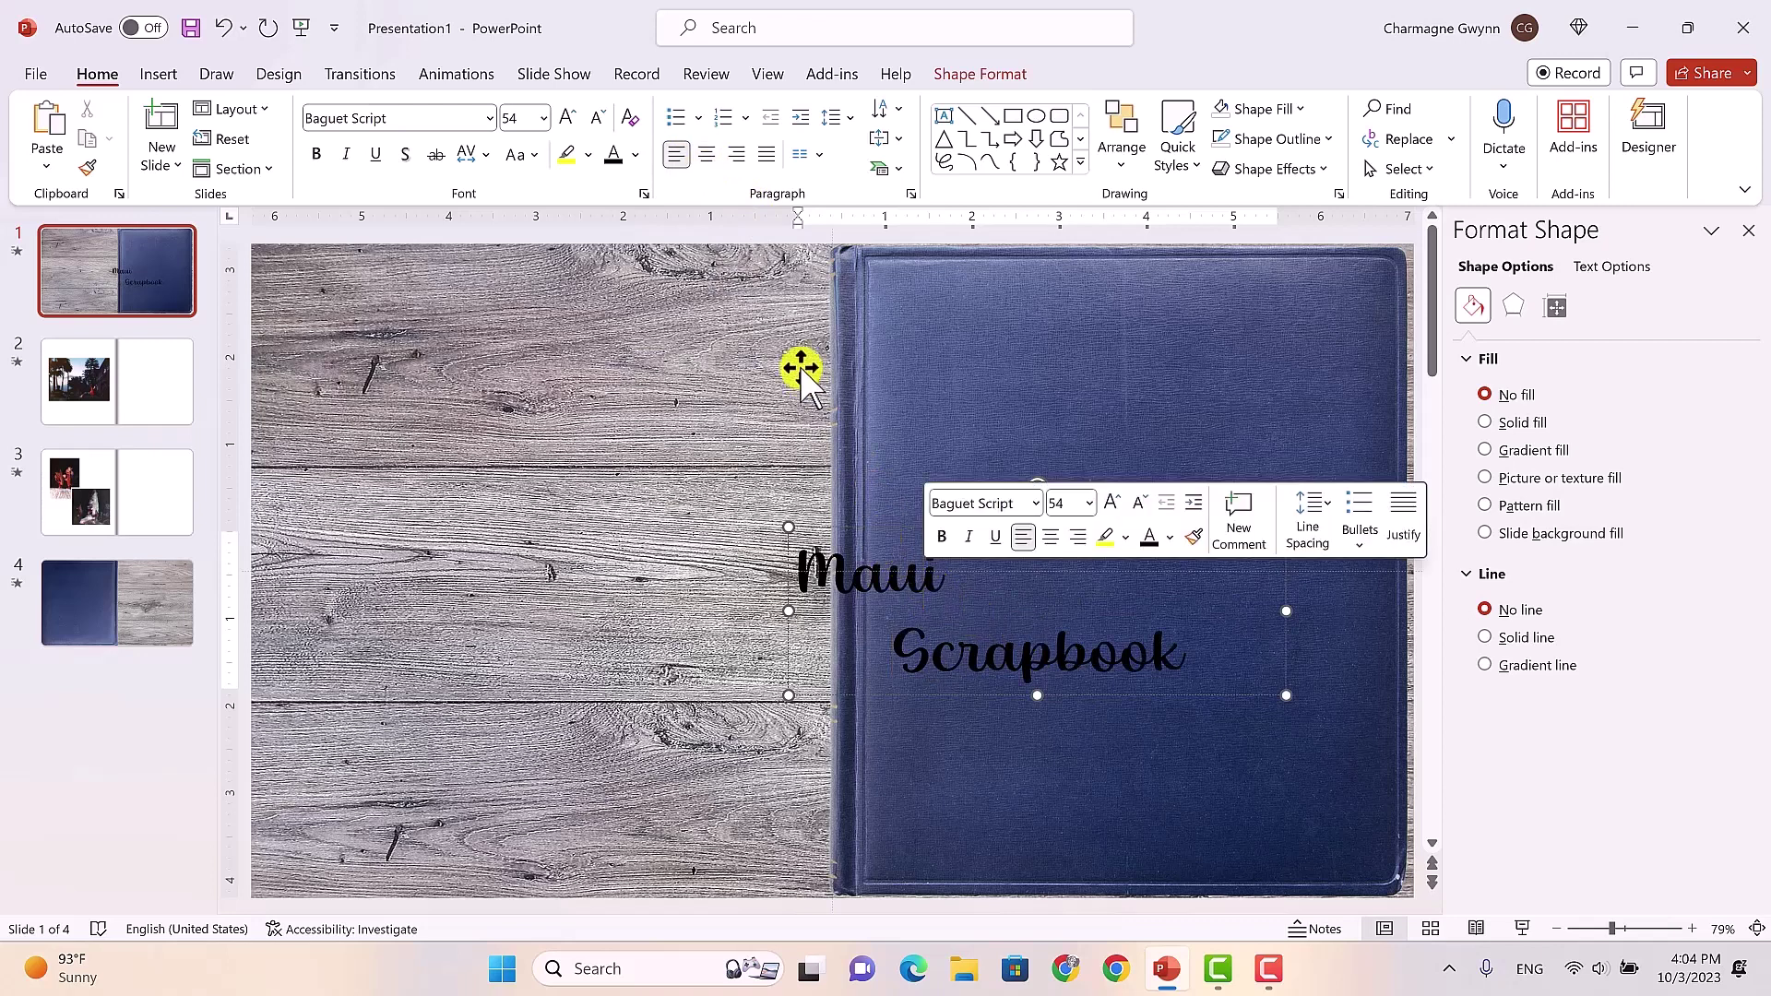
Step: Center-align the "Maui Scrapbook" title text and move its text box up onto the middle of the blue book cover
left_click(708, 155)
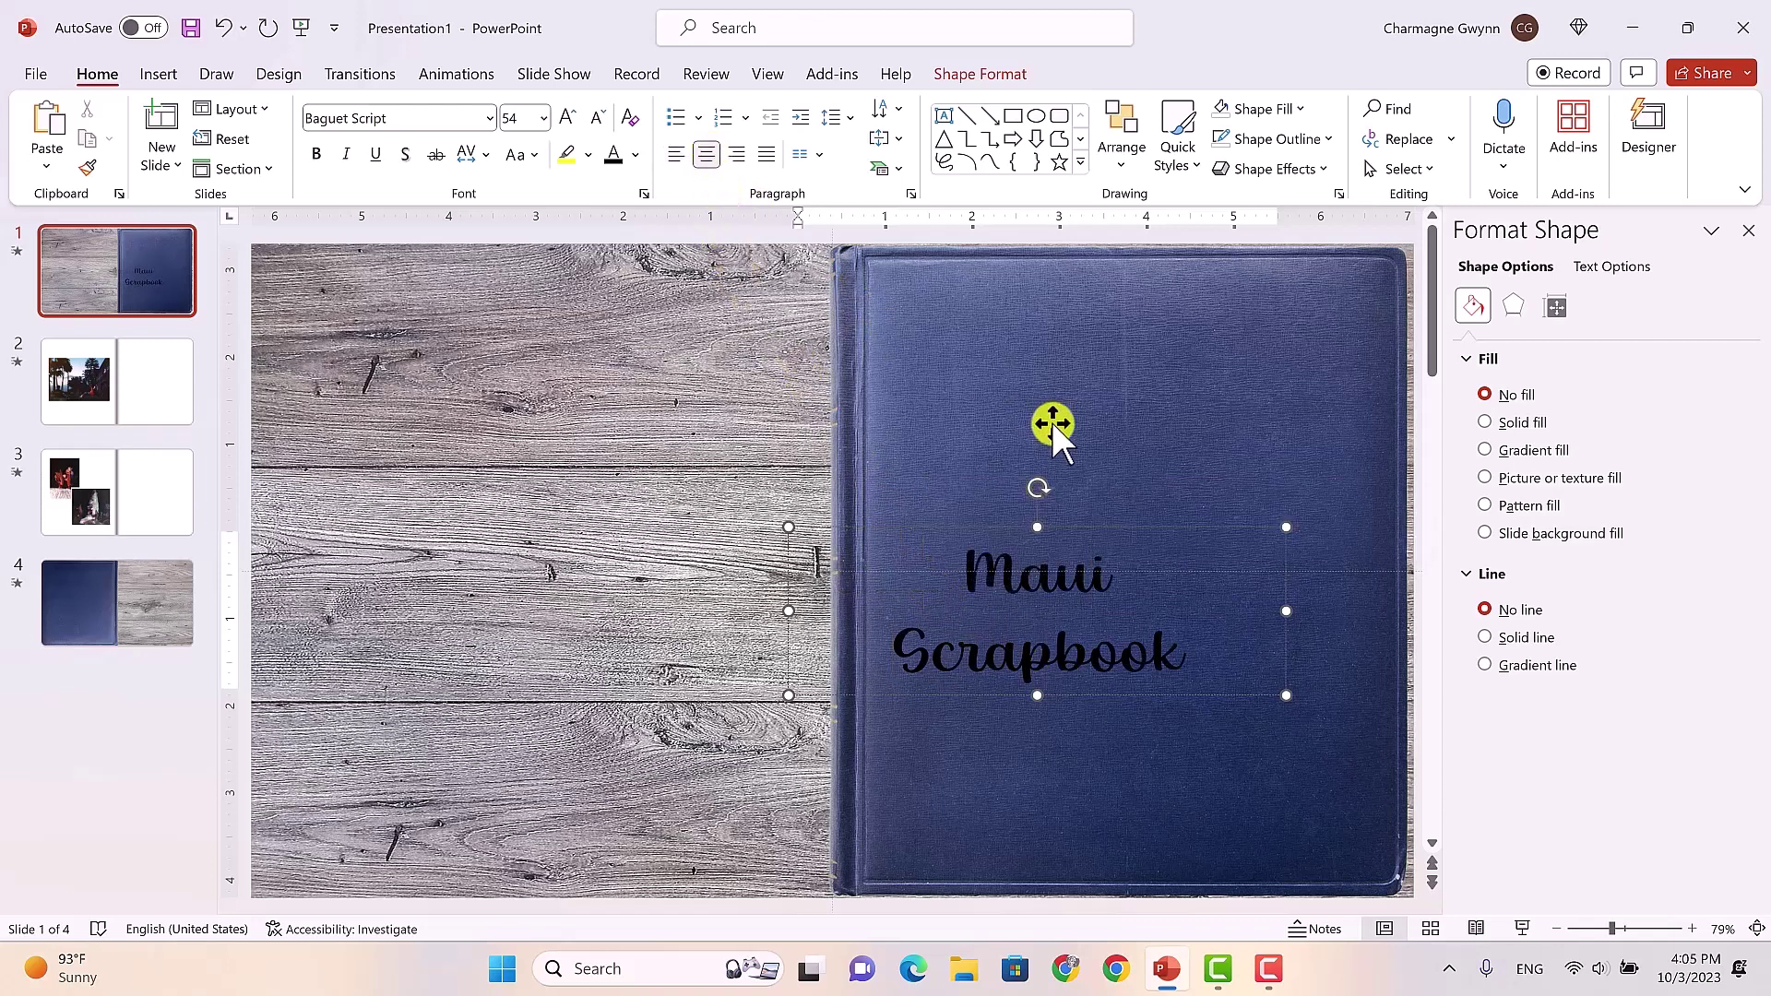
left_click_drag(1153, 524, 1218, 437)
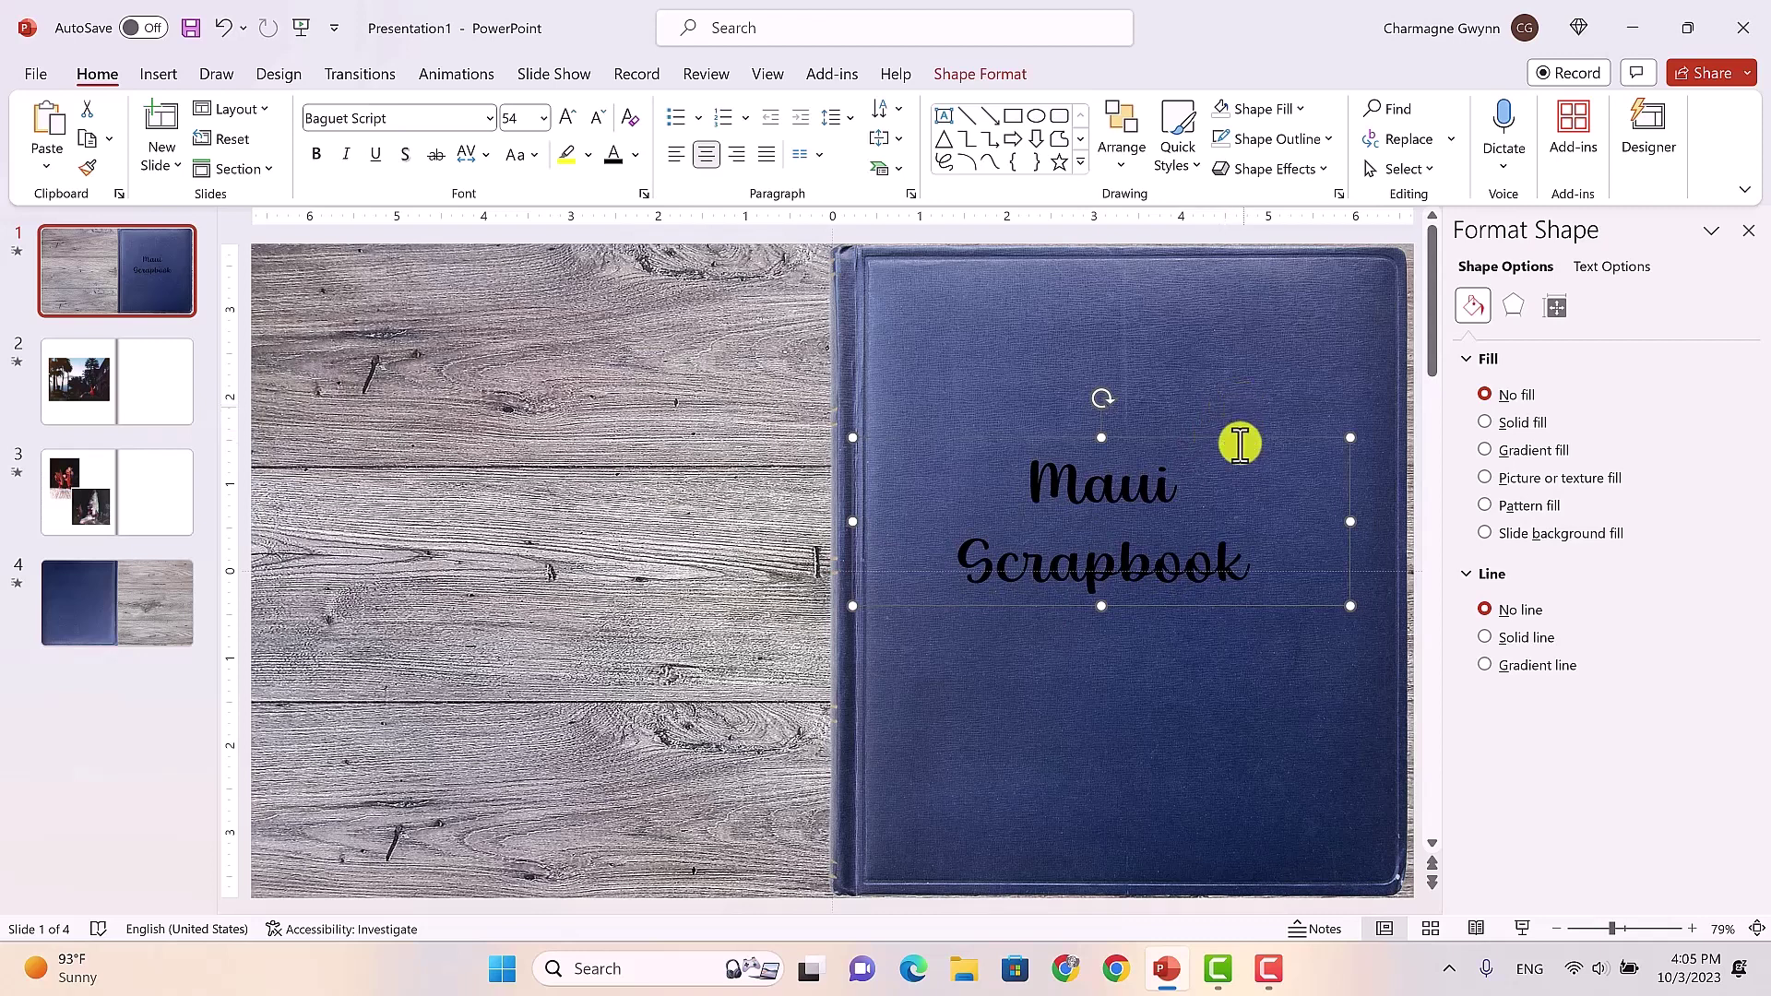
Step: Change the font color of the whole "Maui Scrapbook" title to a dark shade of the gold theme color
right_click(1217, 450)
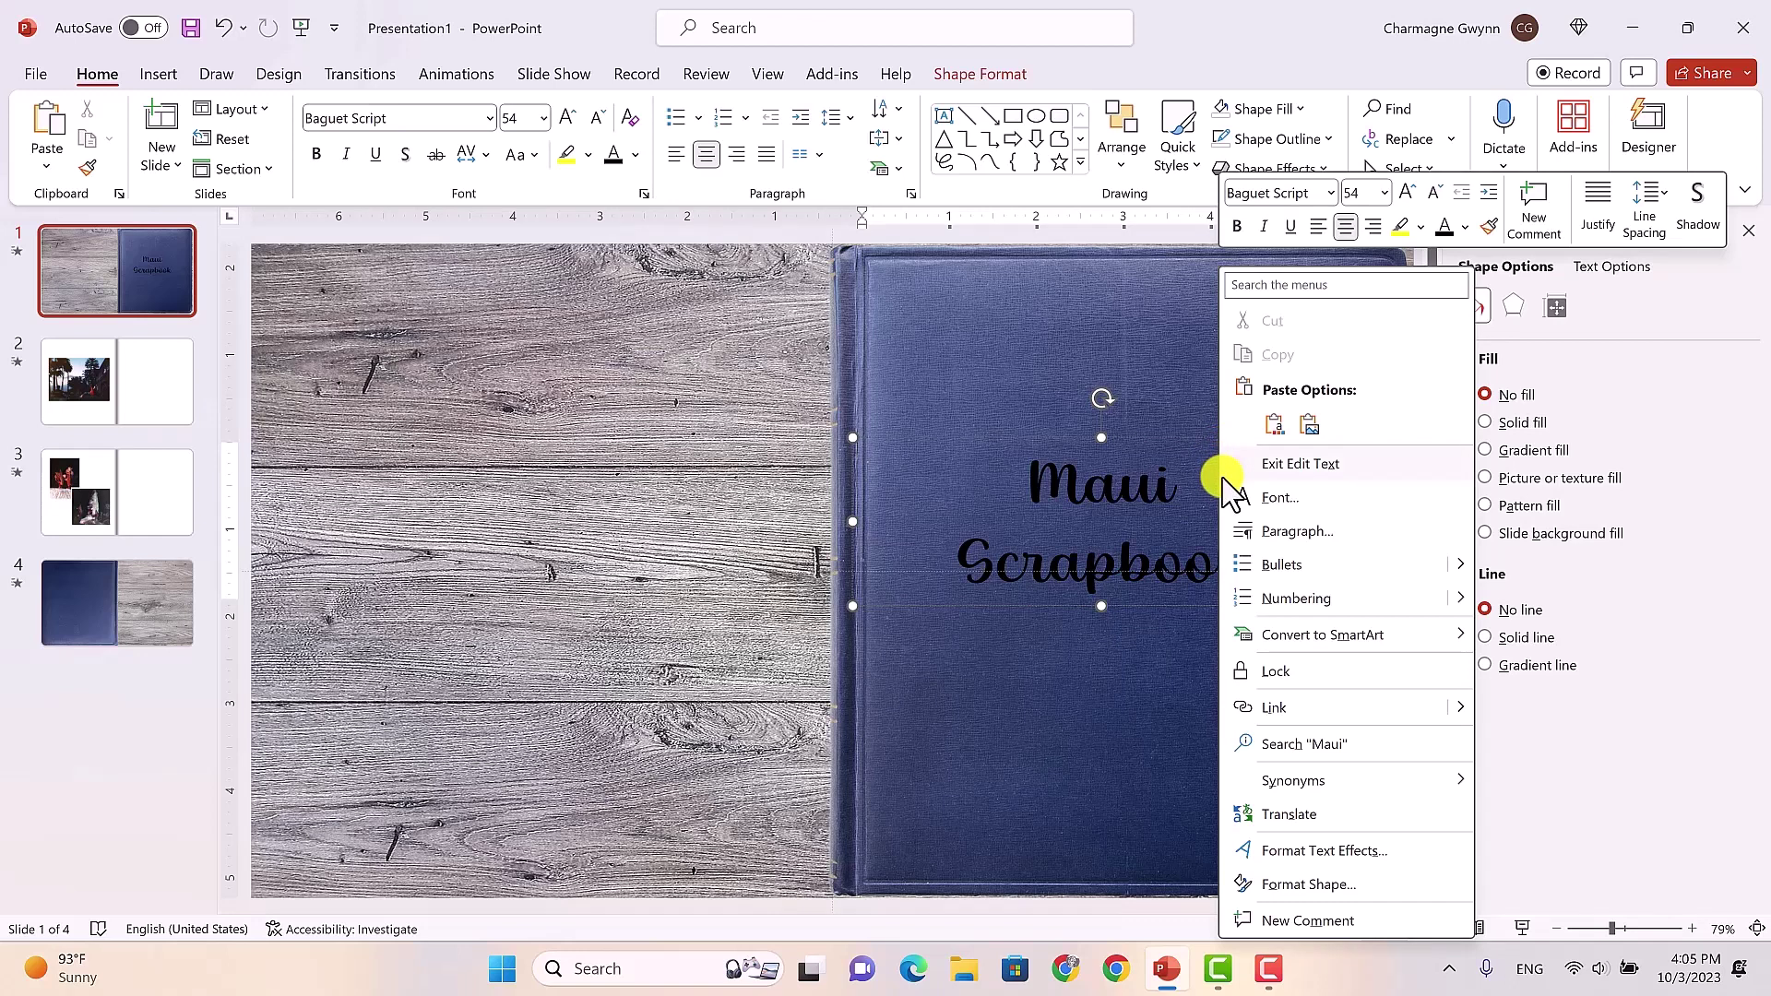
left_click(1120, 484)
left_click(1048, 485)
left_click_drag(1048, 484, 1252, 570)
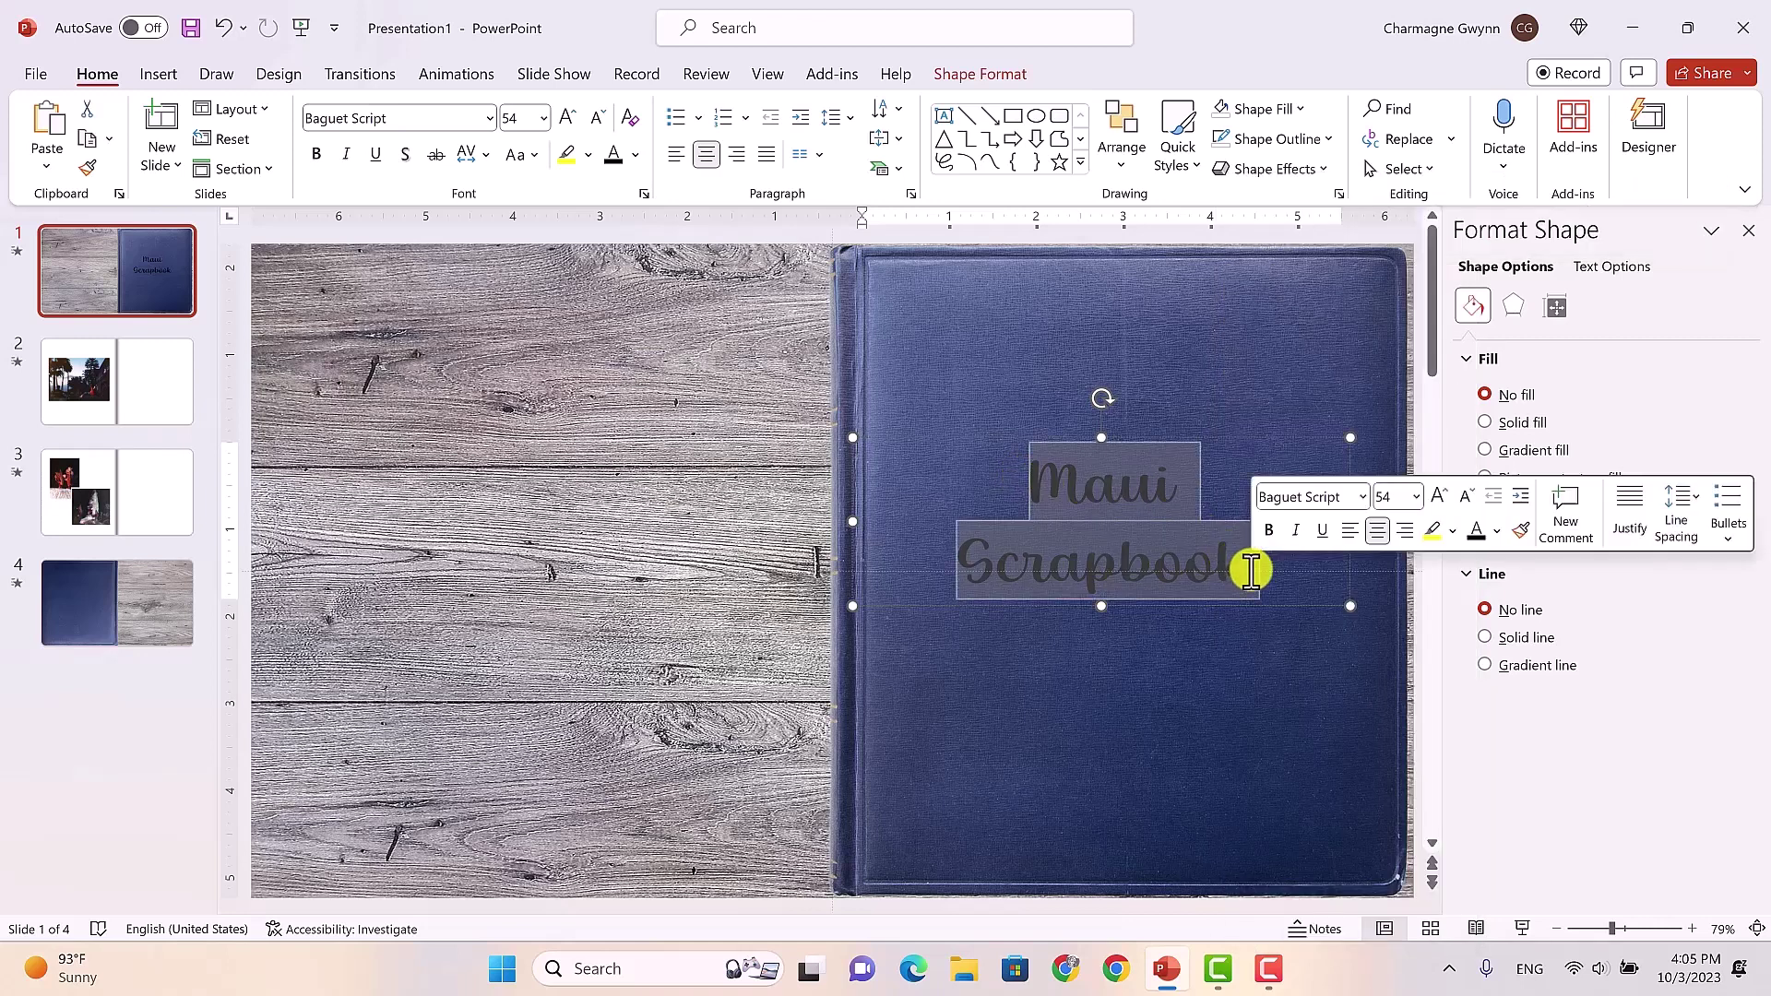
left_click(1496, 537)
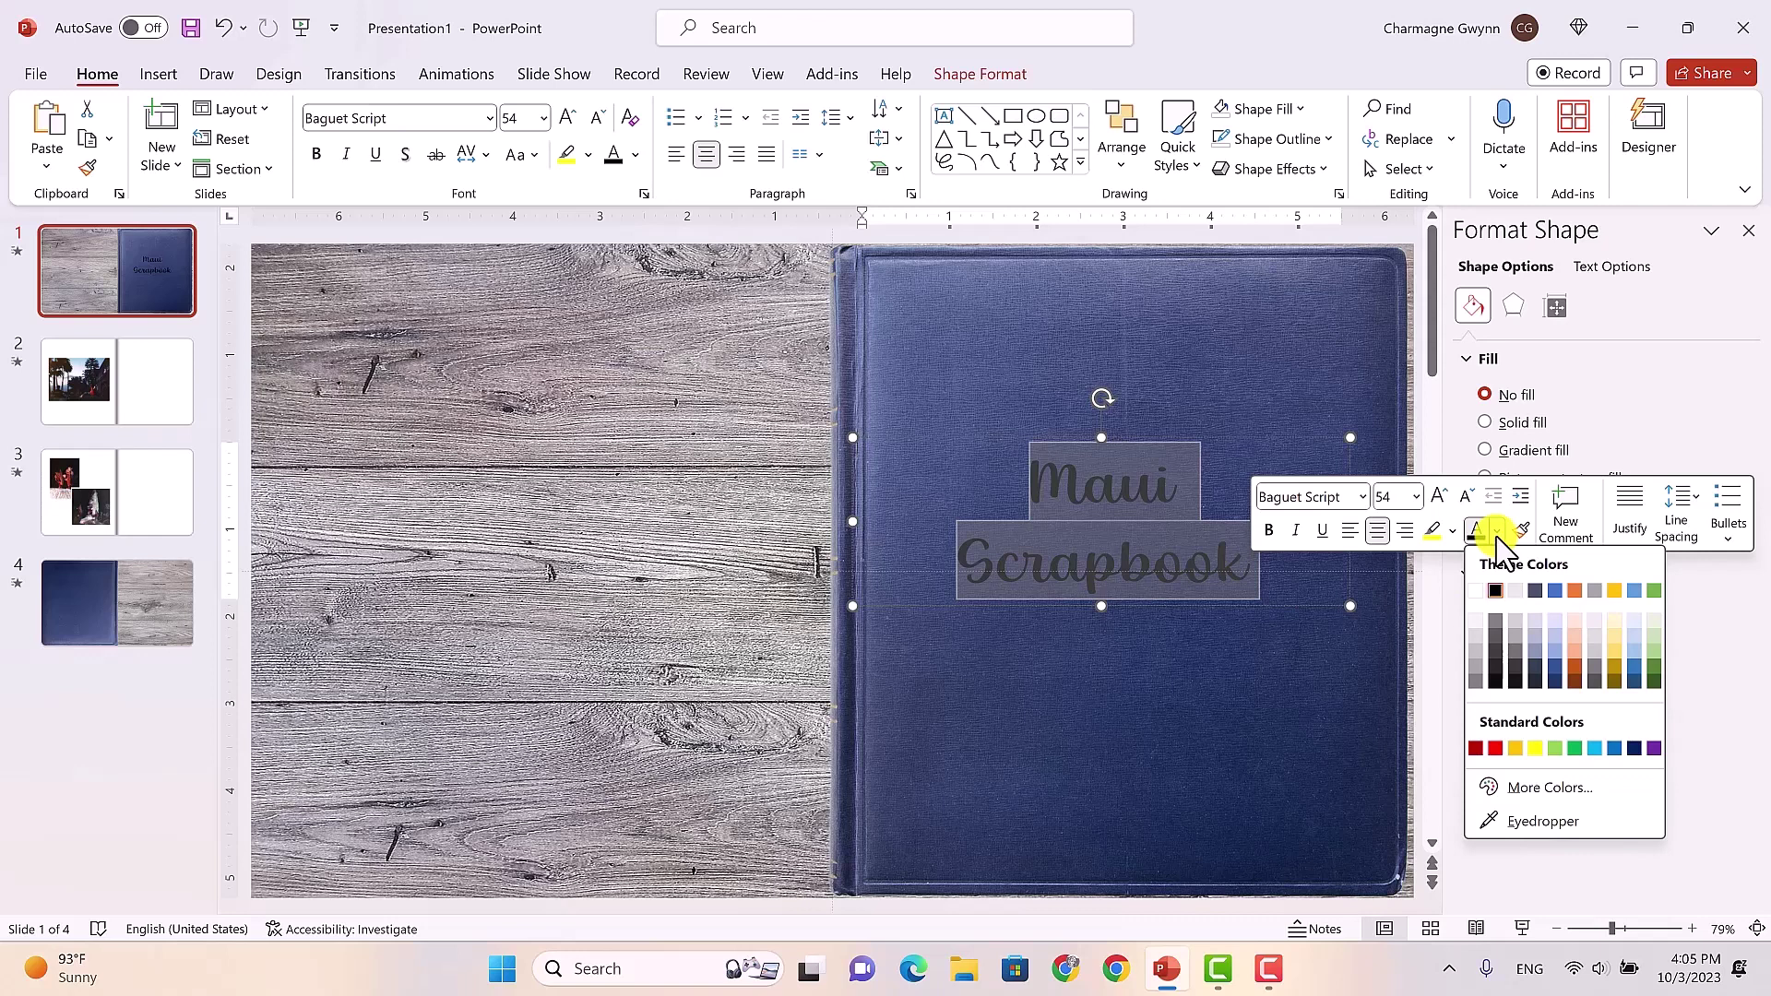
left_click(1614, 669)
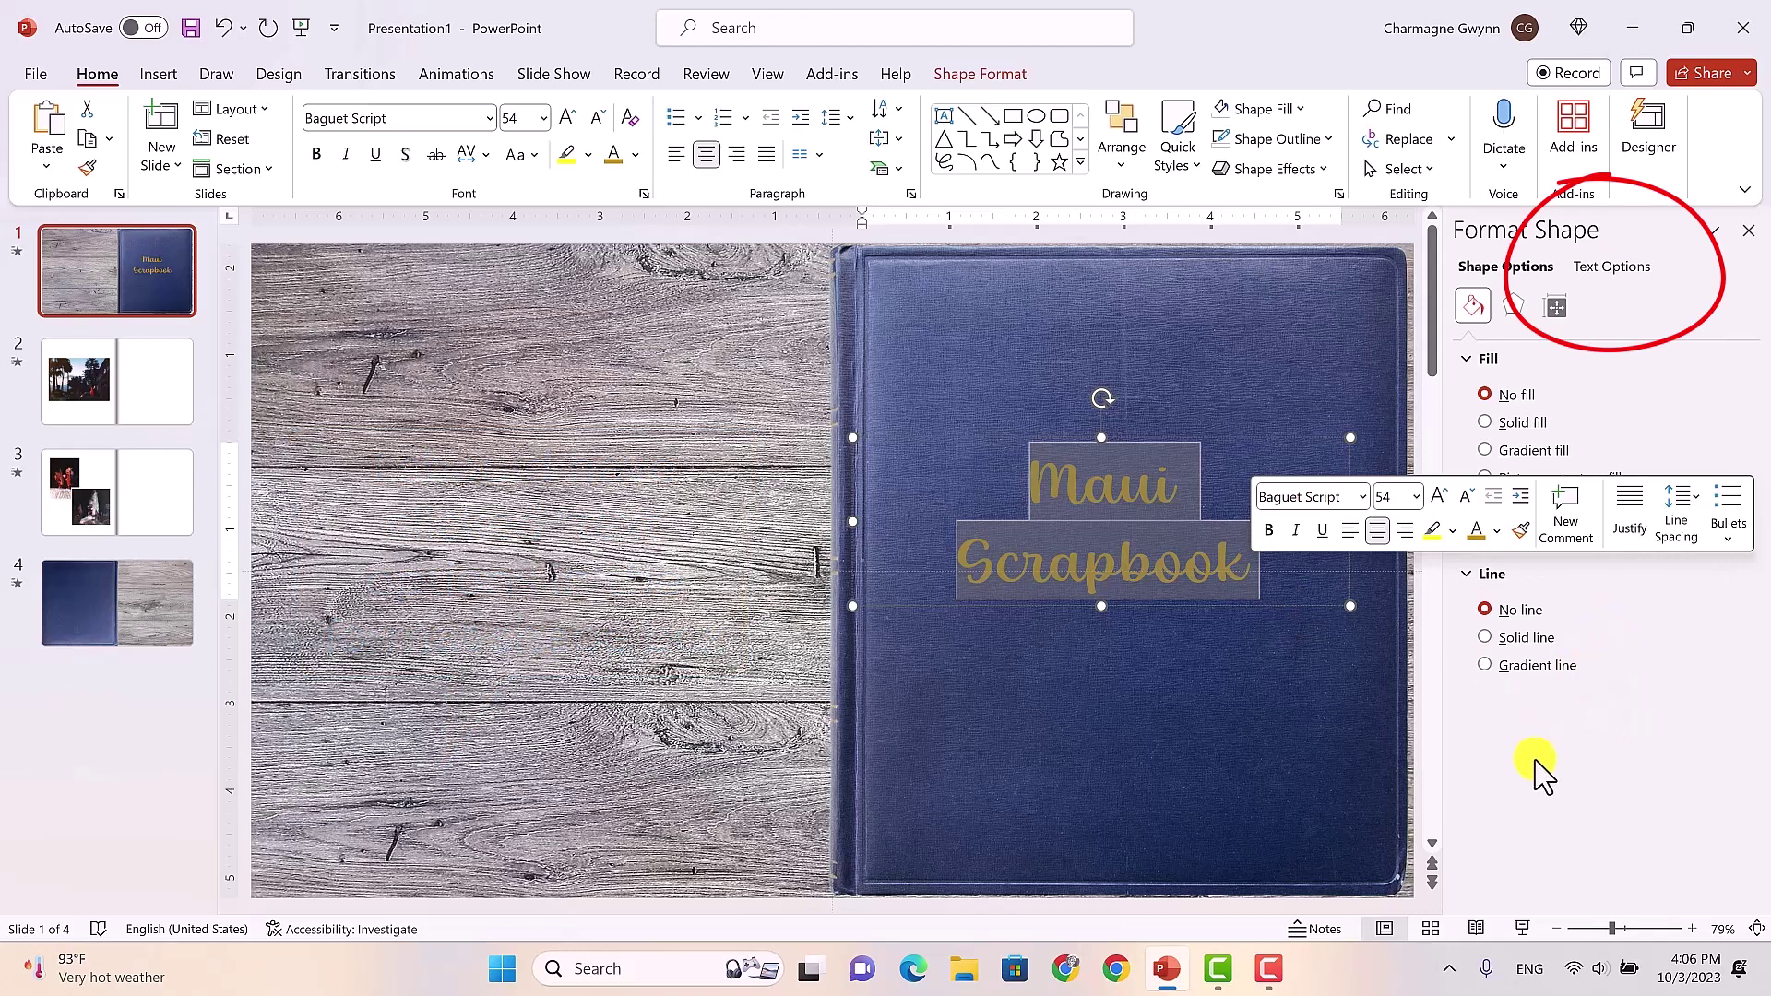
Step: Apply the first Bevel preset as the top bevel of the "Maui Scrapbook" title's letters, using the text's own 3-D format
left_click(1186, 535)
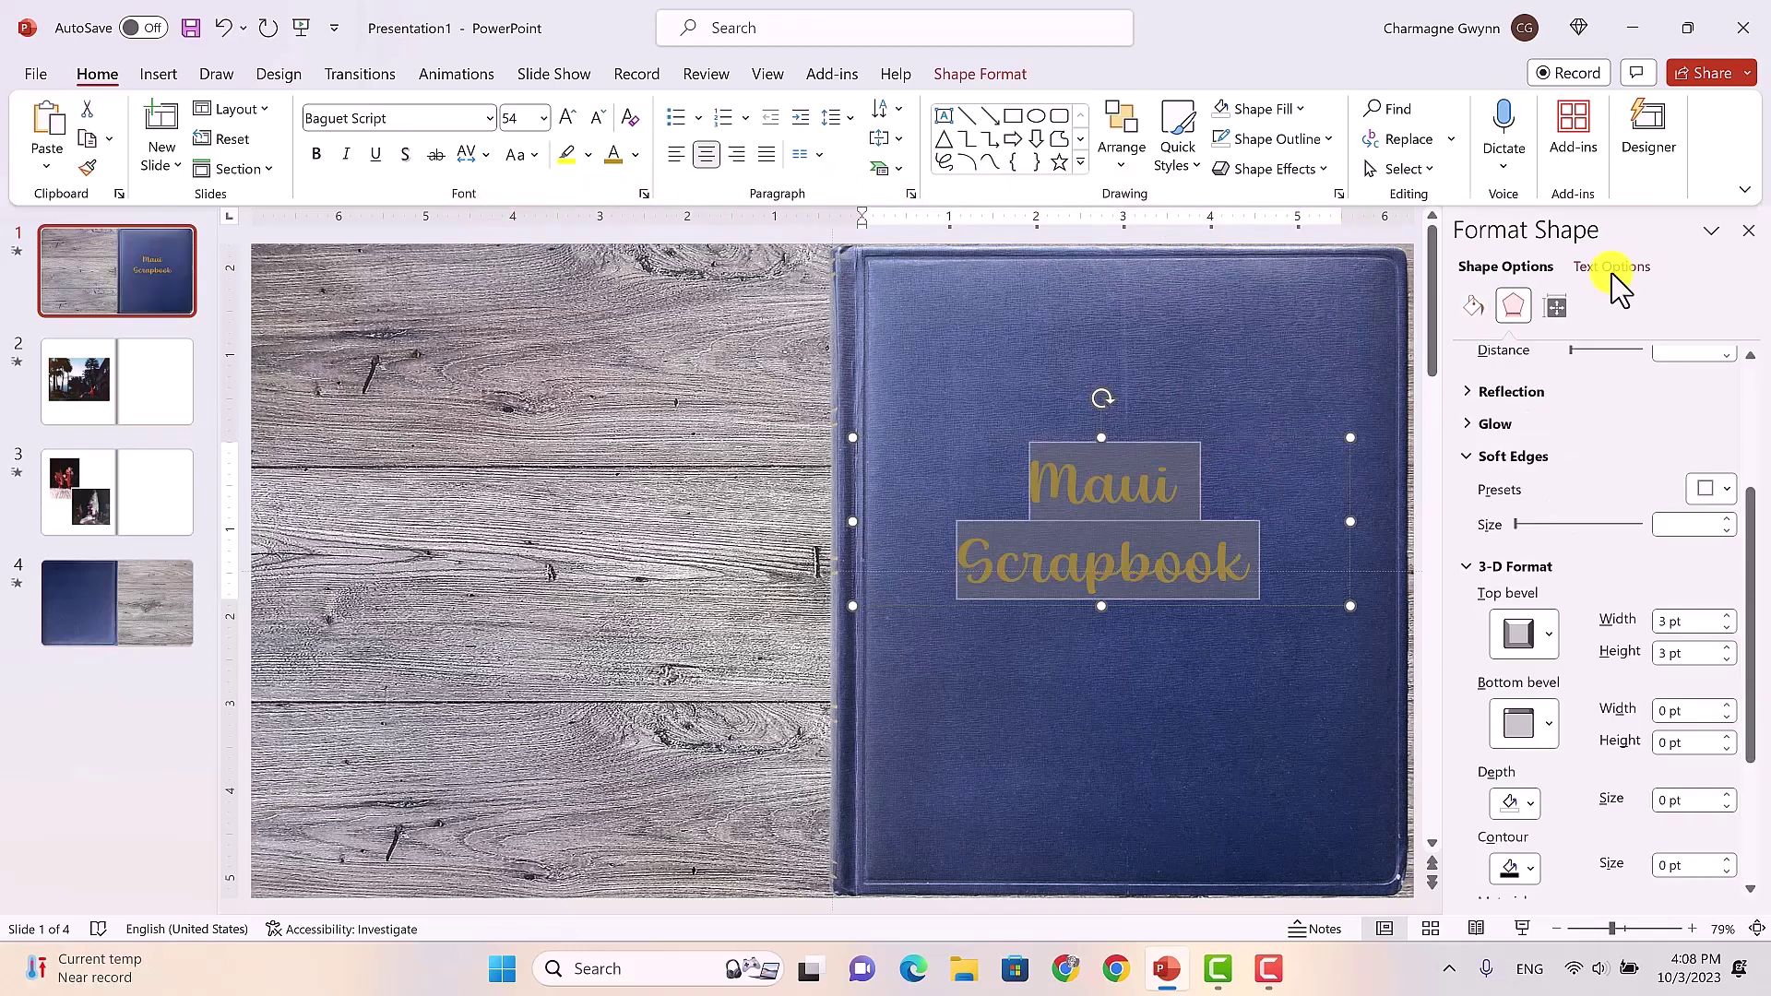
left_click(1613, 273)
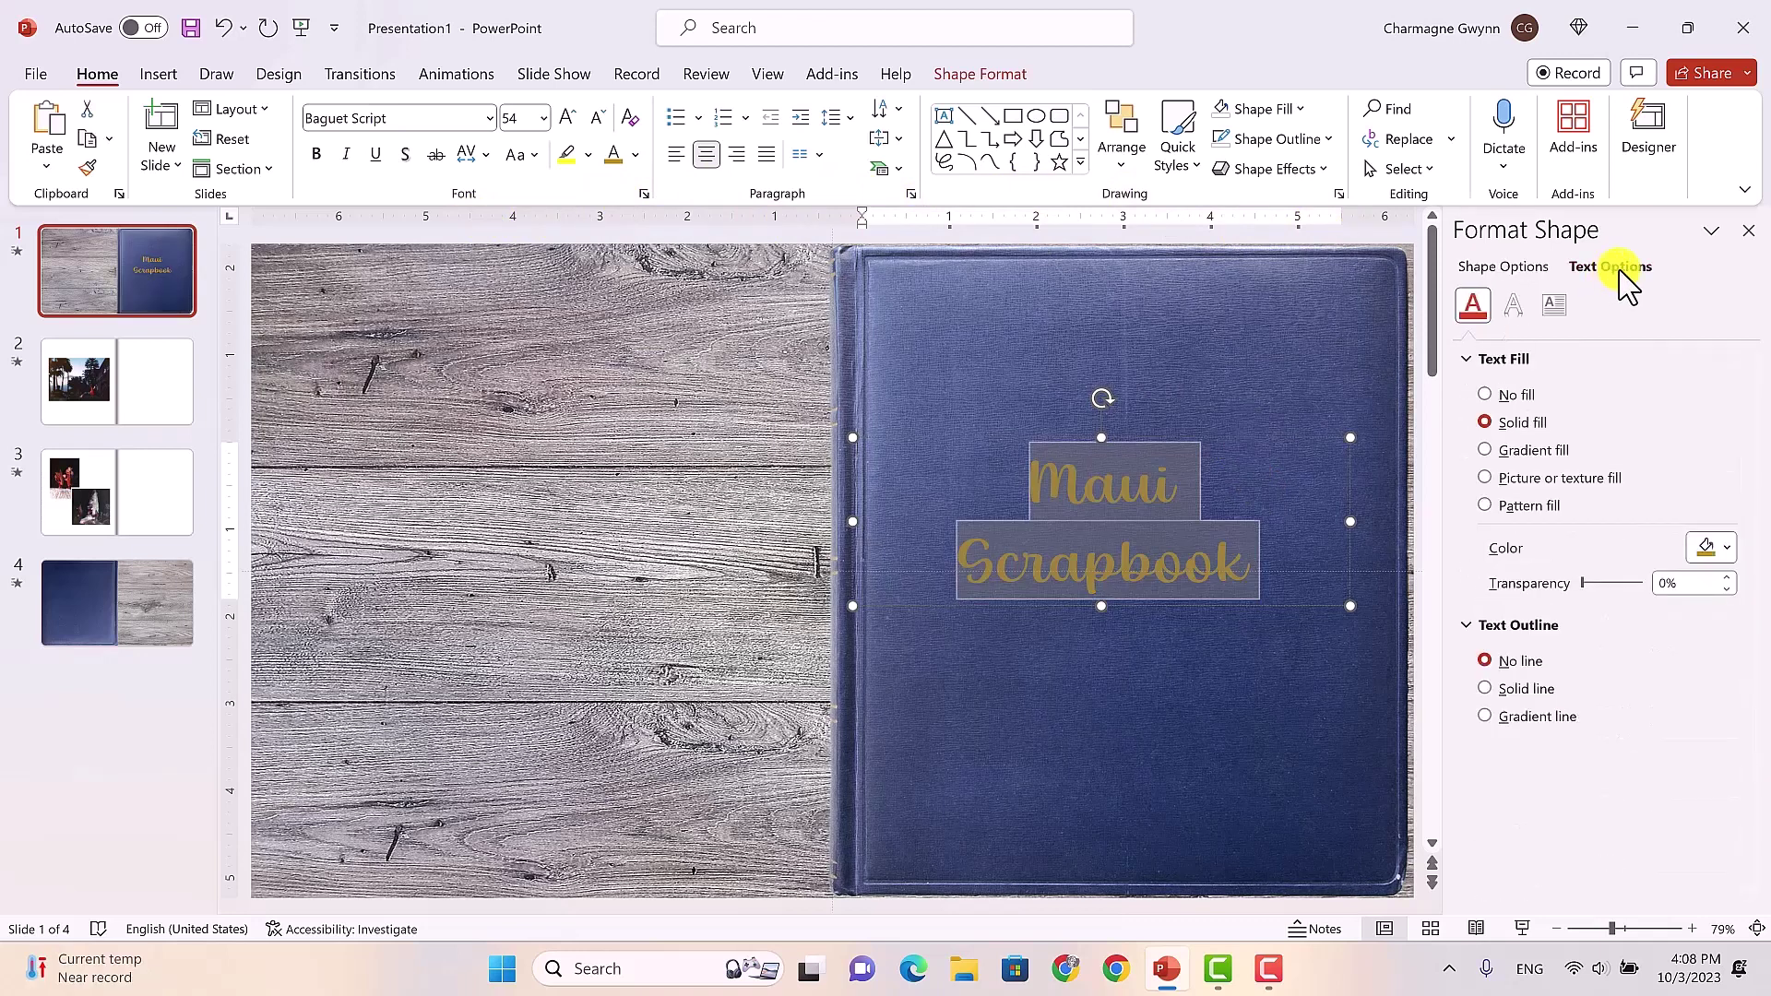
left_click(1513, 307)
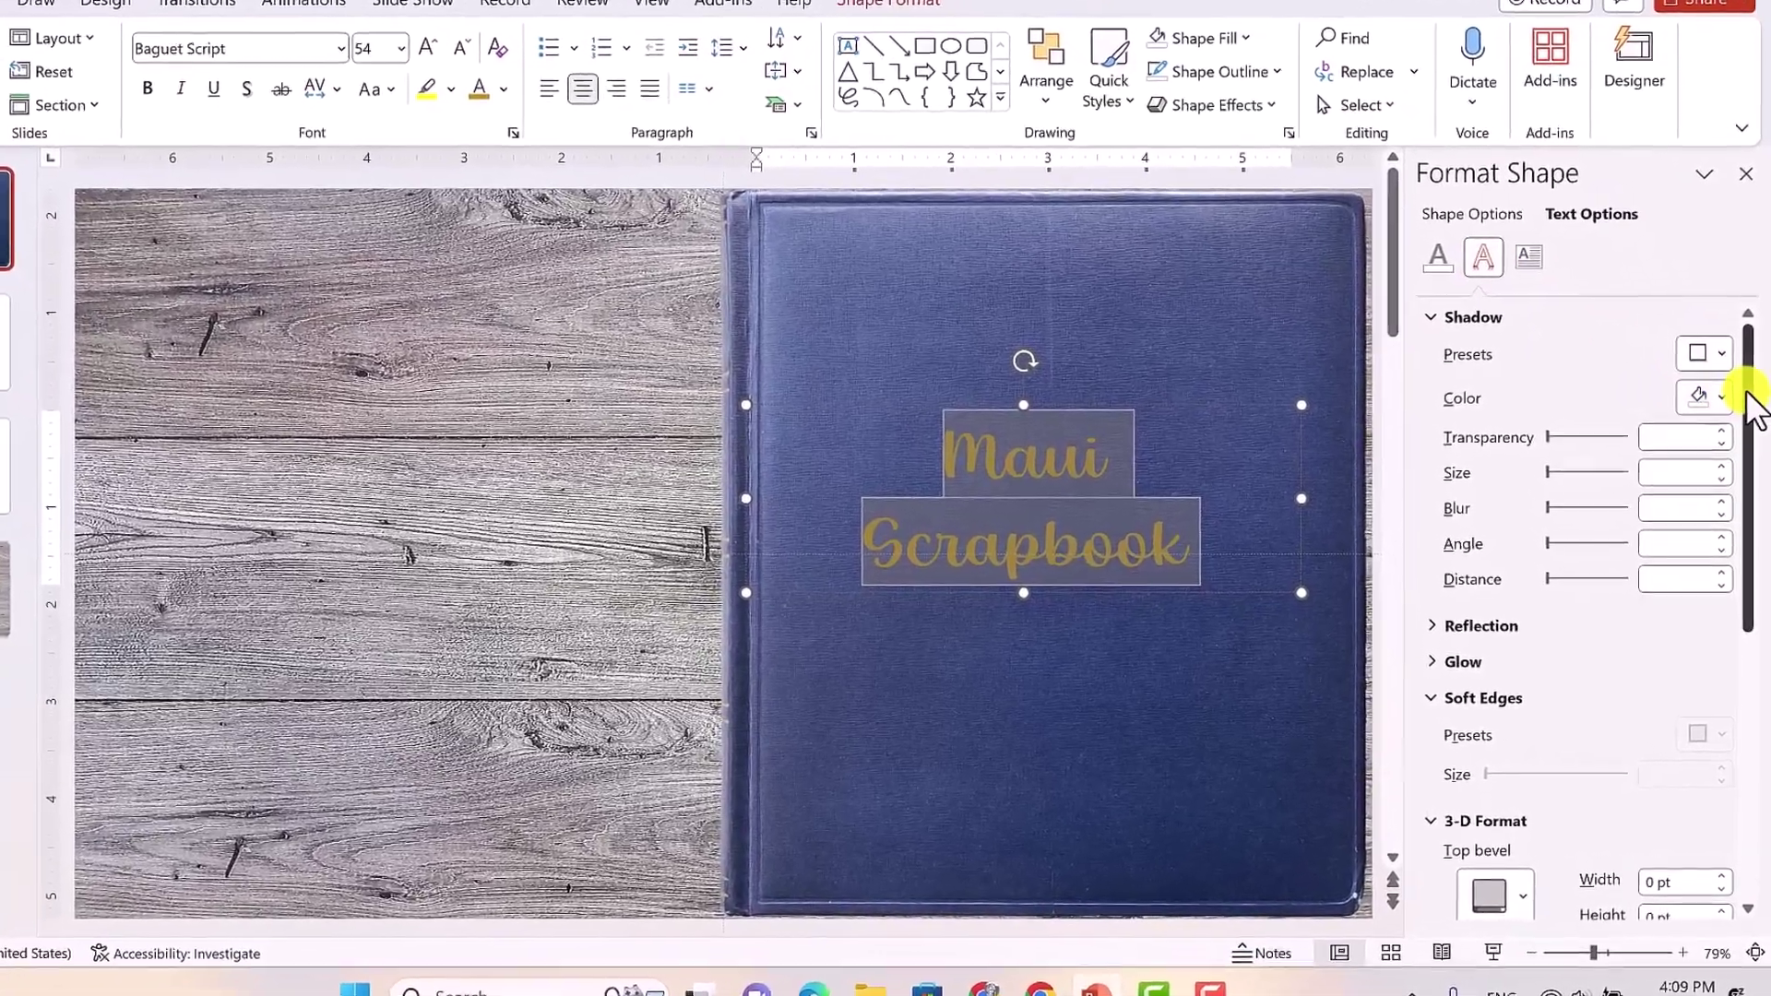
left_click_drag(1750, 411, 1751, 590)
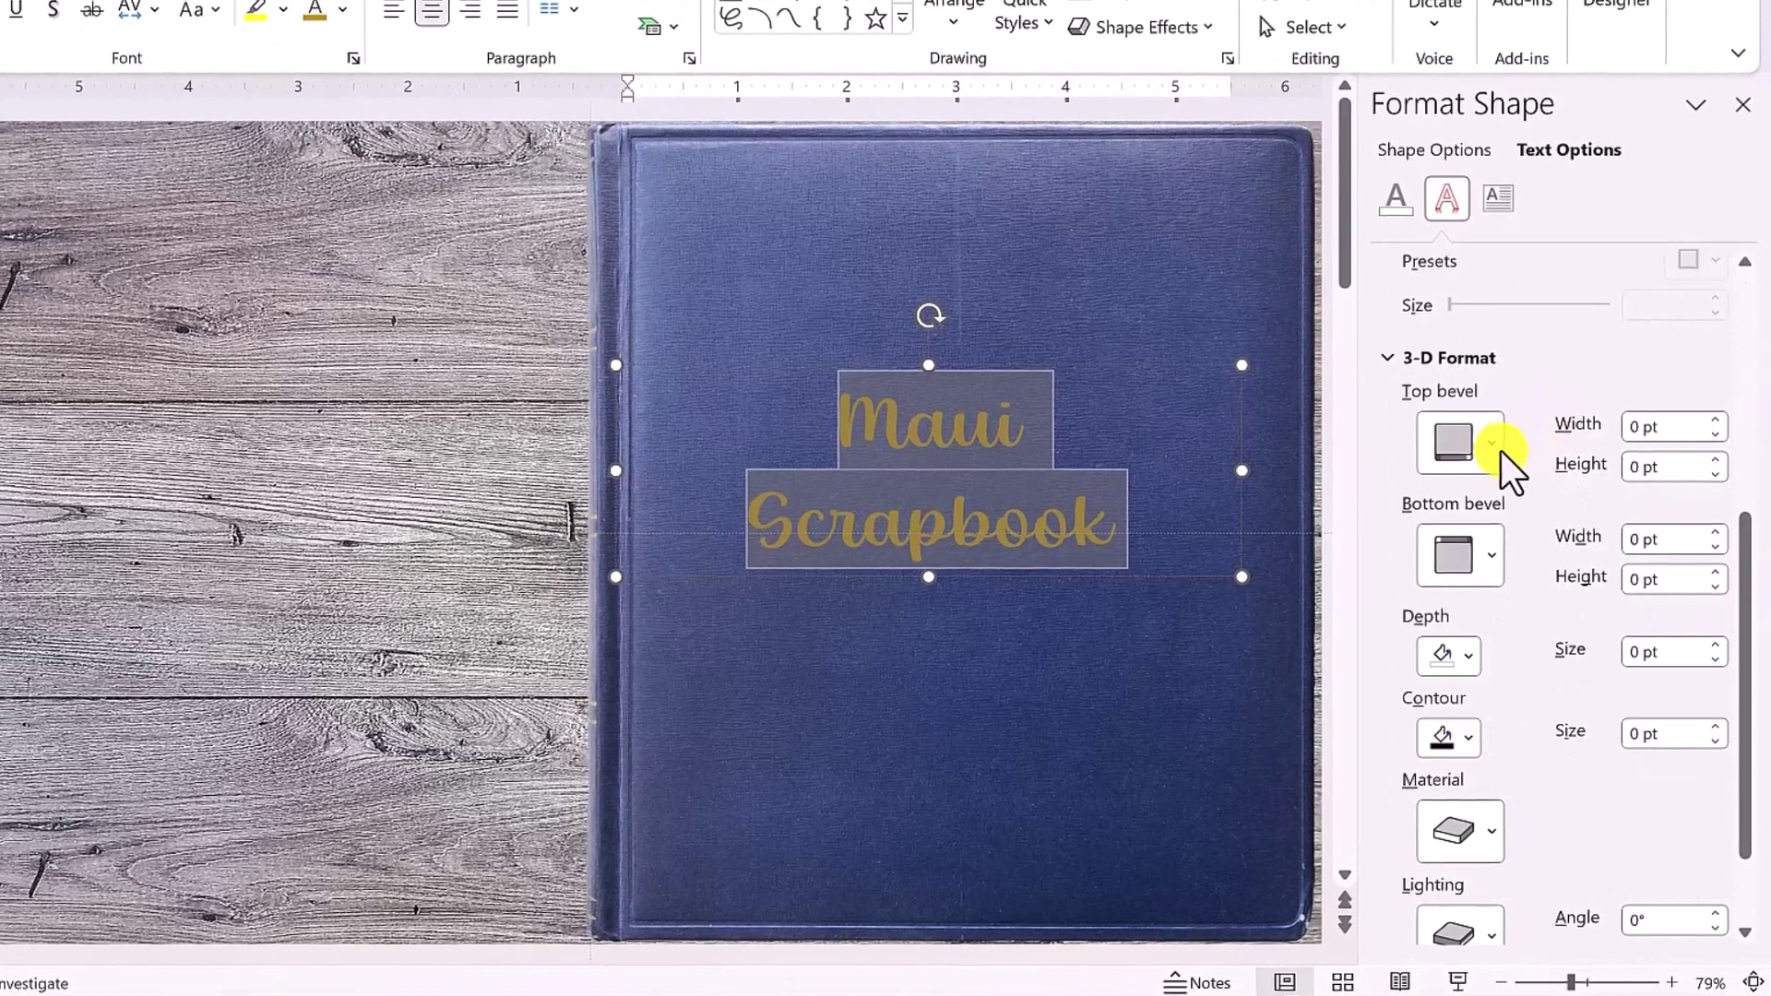
left_click(1488, 445)
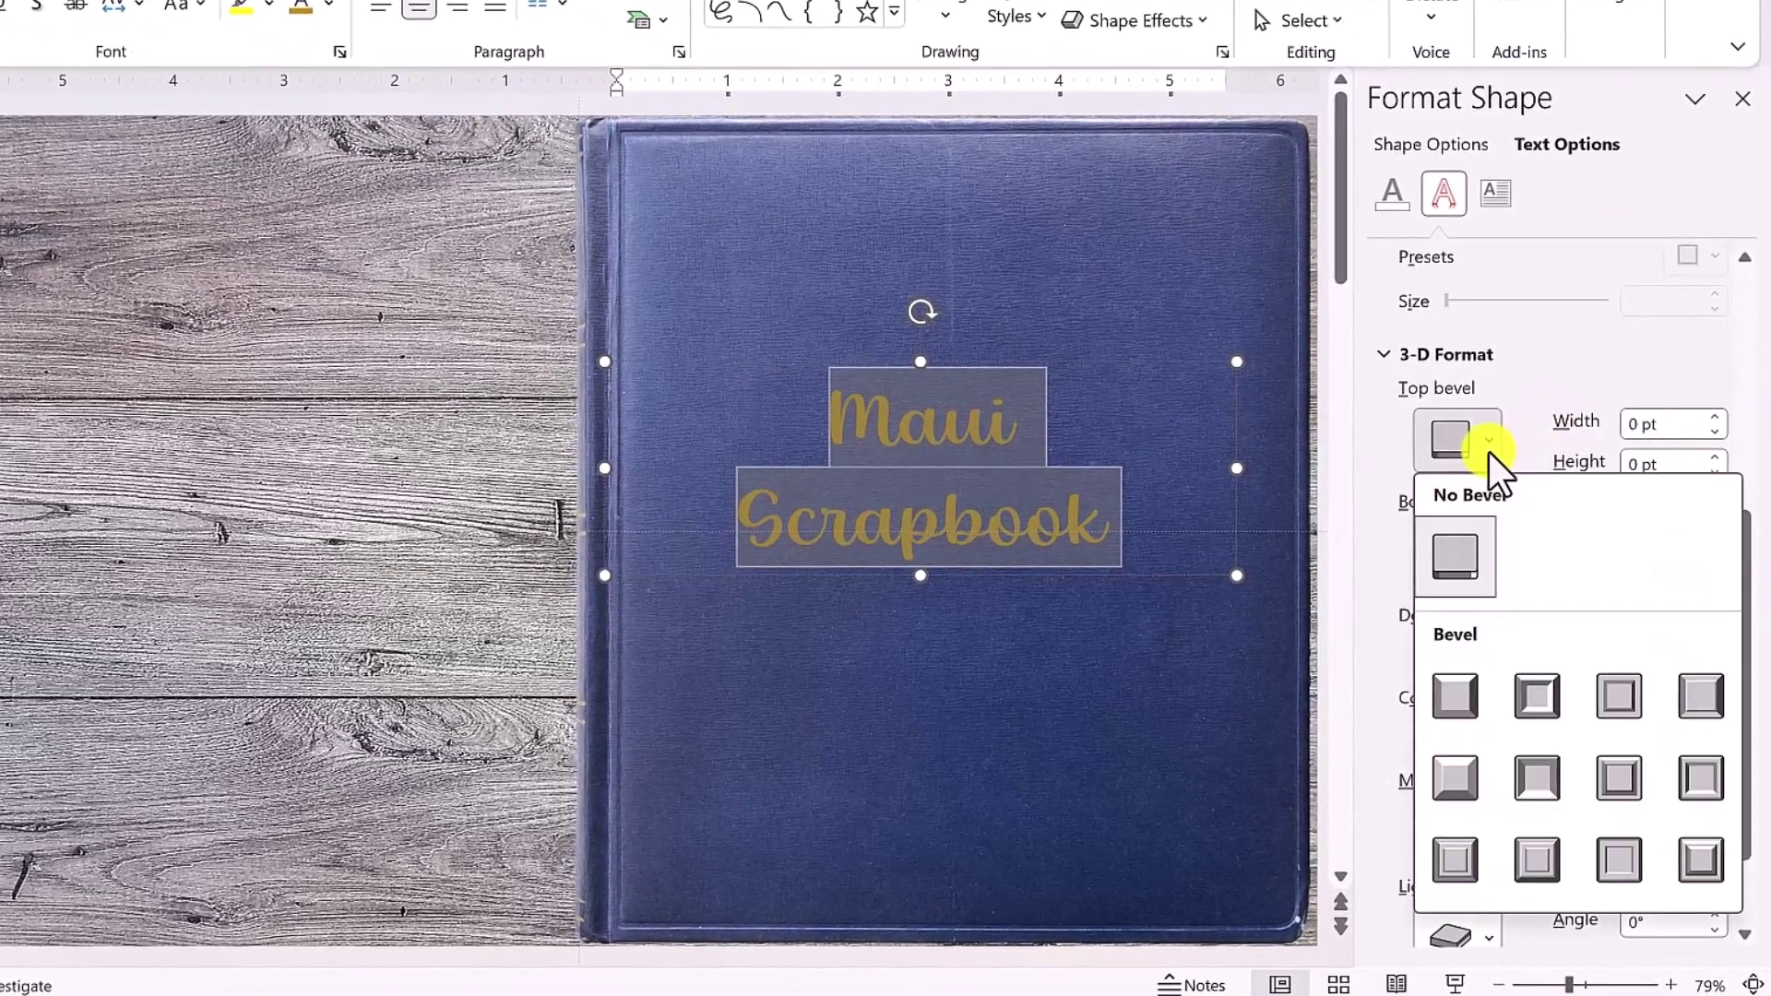
left_click(1453, 695)
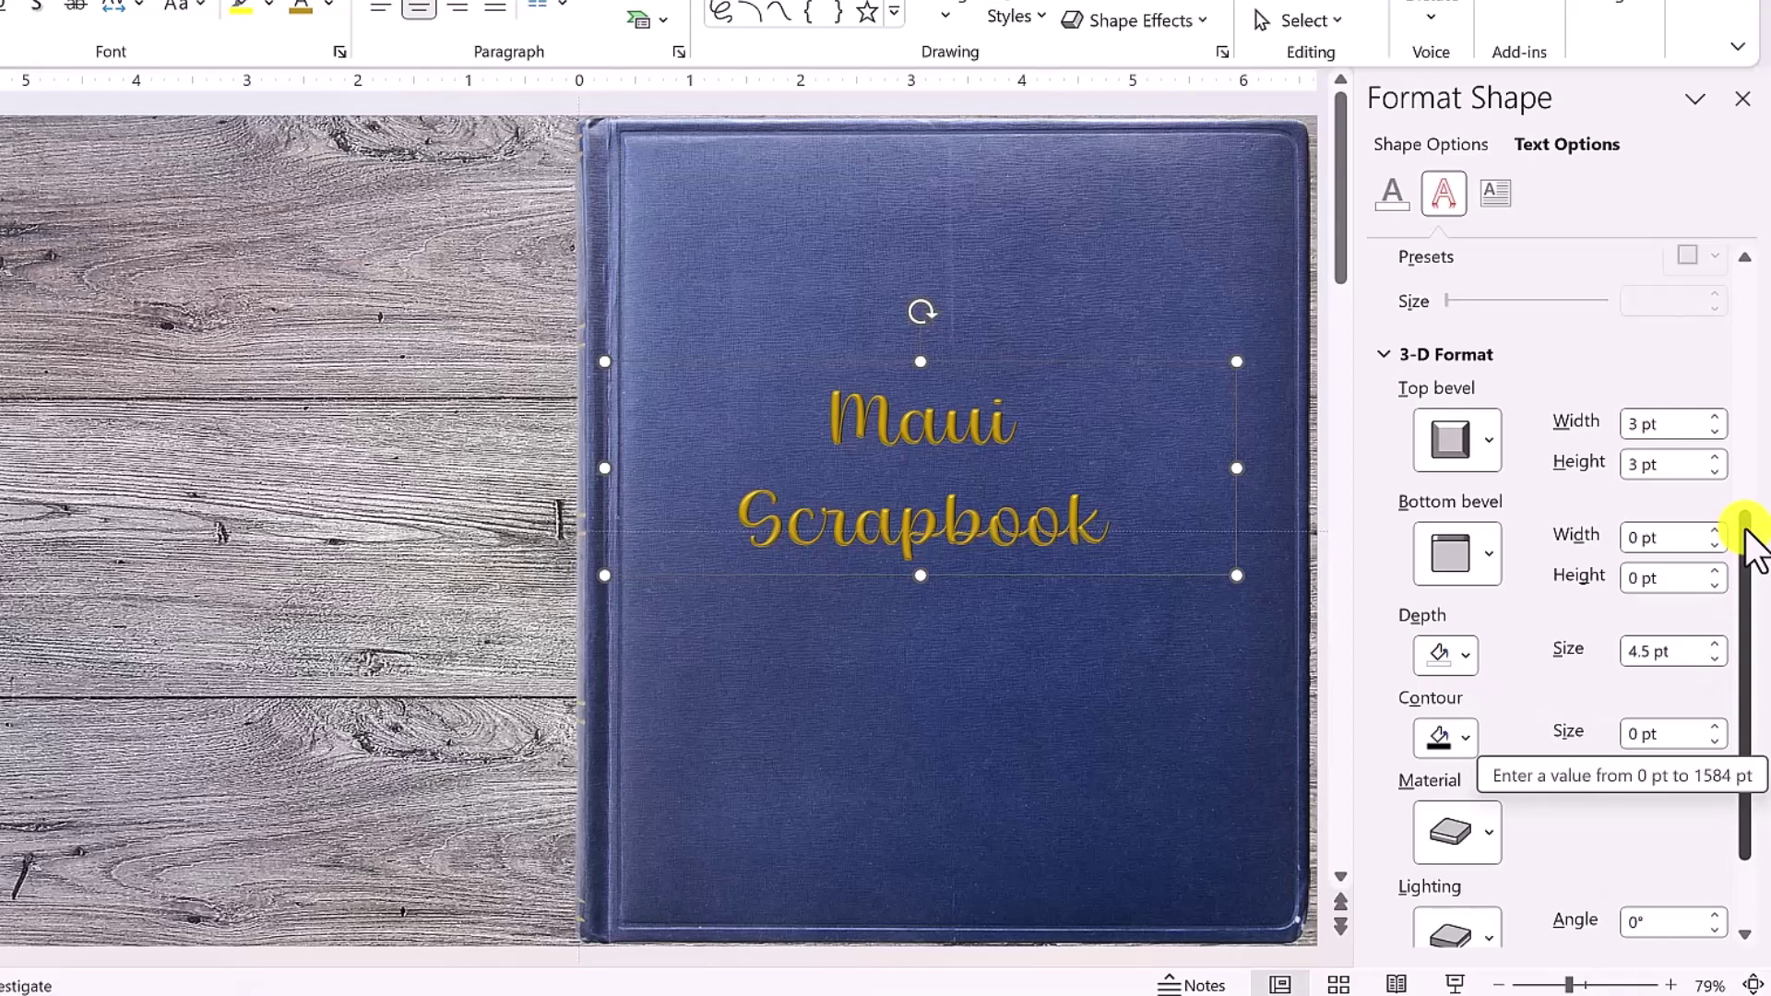
Step: Set the title text's top bevel width and height to 12 pt each
left_click(1656, 423)
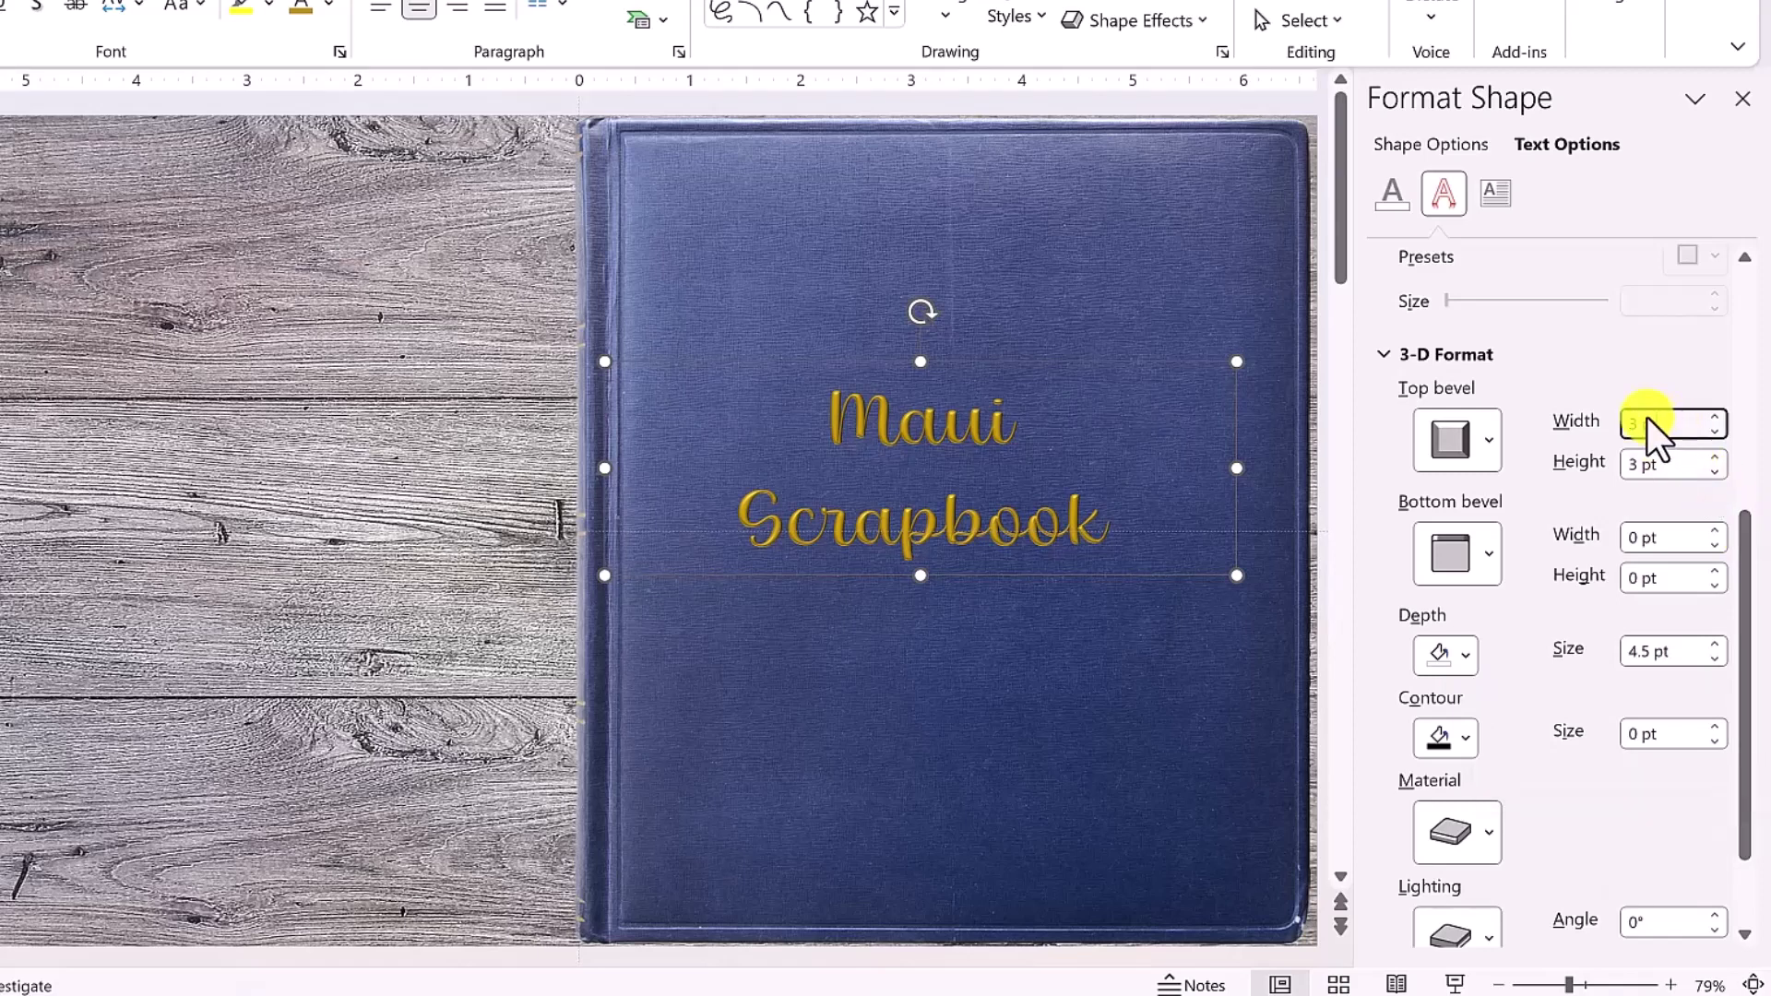
type("12")
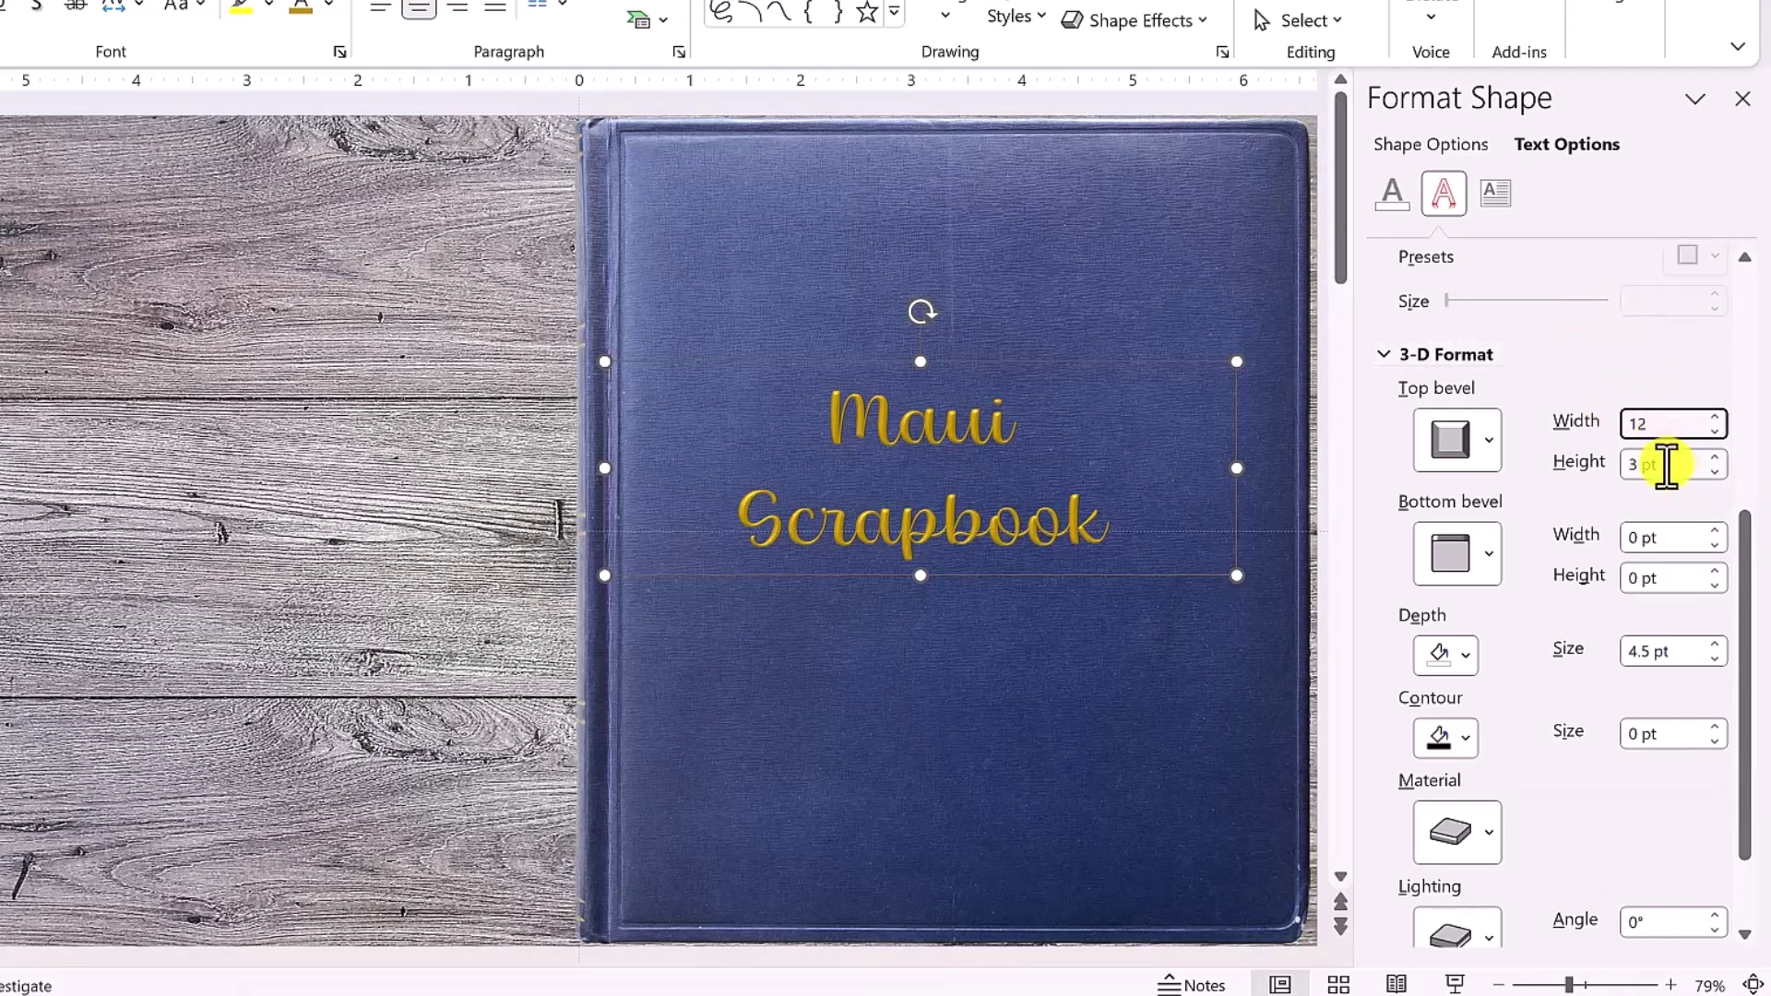
left_click_drag(1668, 462, 1623, 466)
type("12")
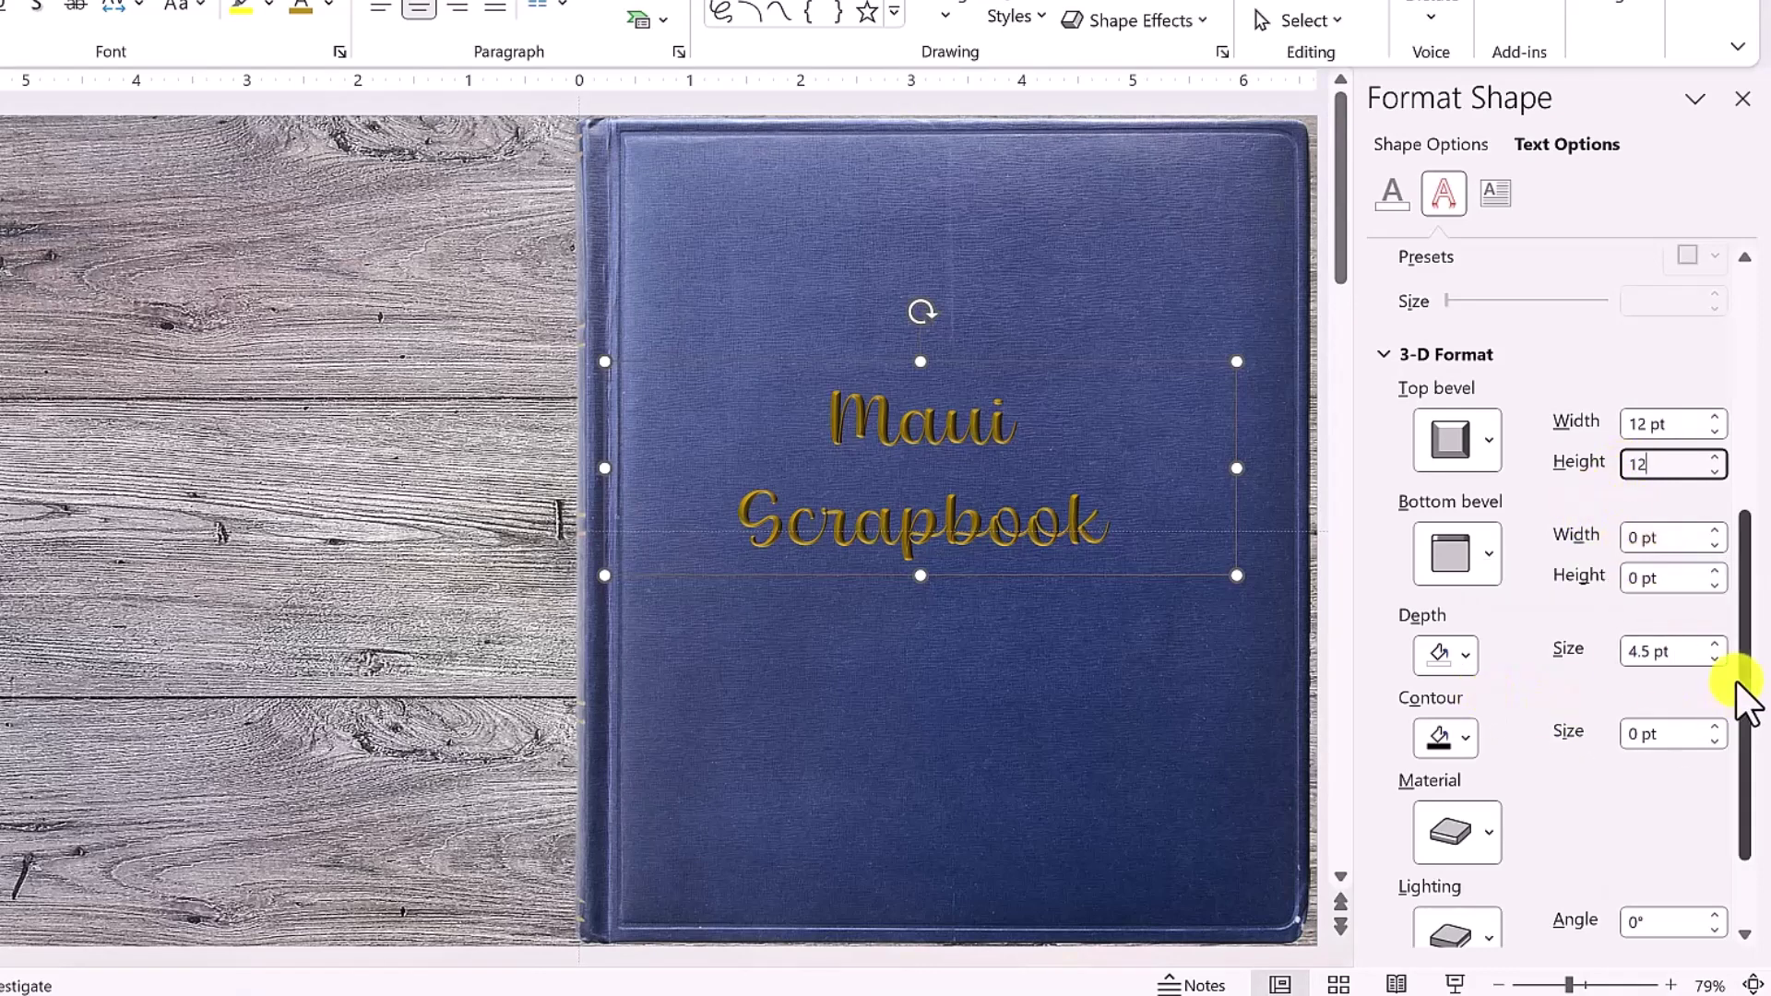
Step: Set the title text's 3-D depth color to dark gold and its depth size to 3 pt
left_click_drag(1748, 646, 1744, 693)
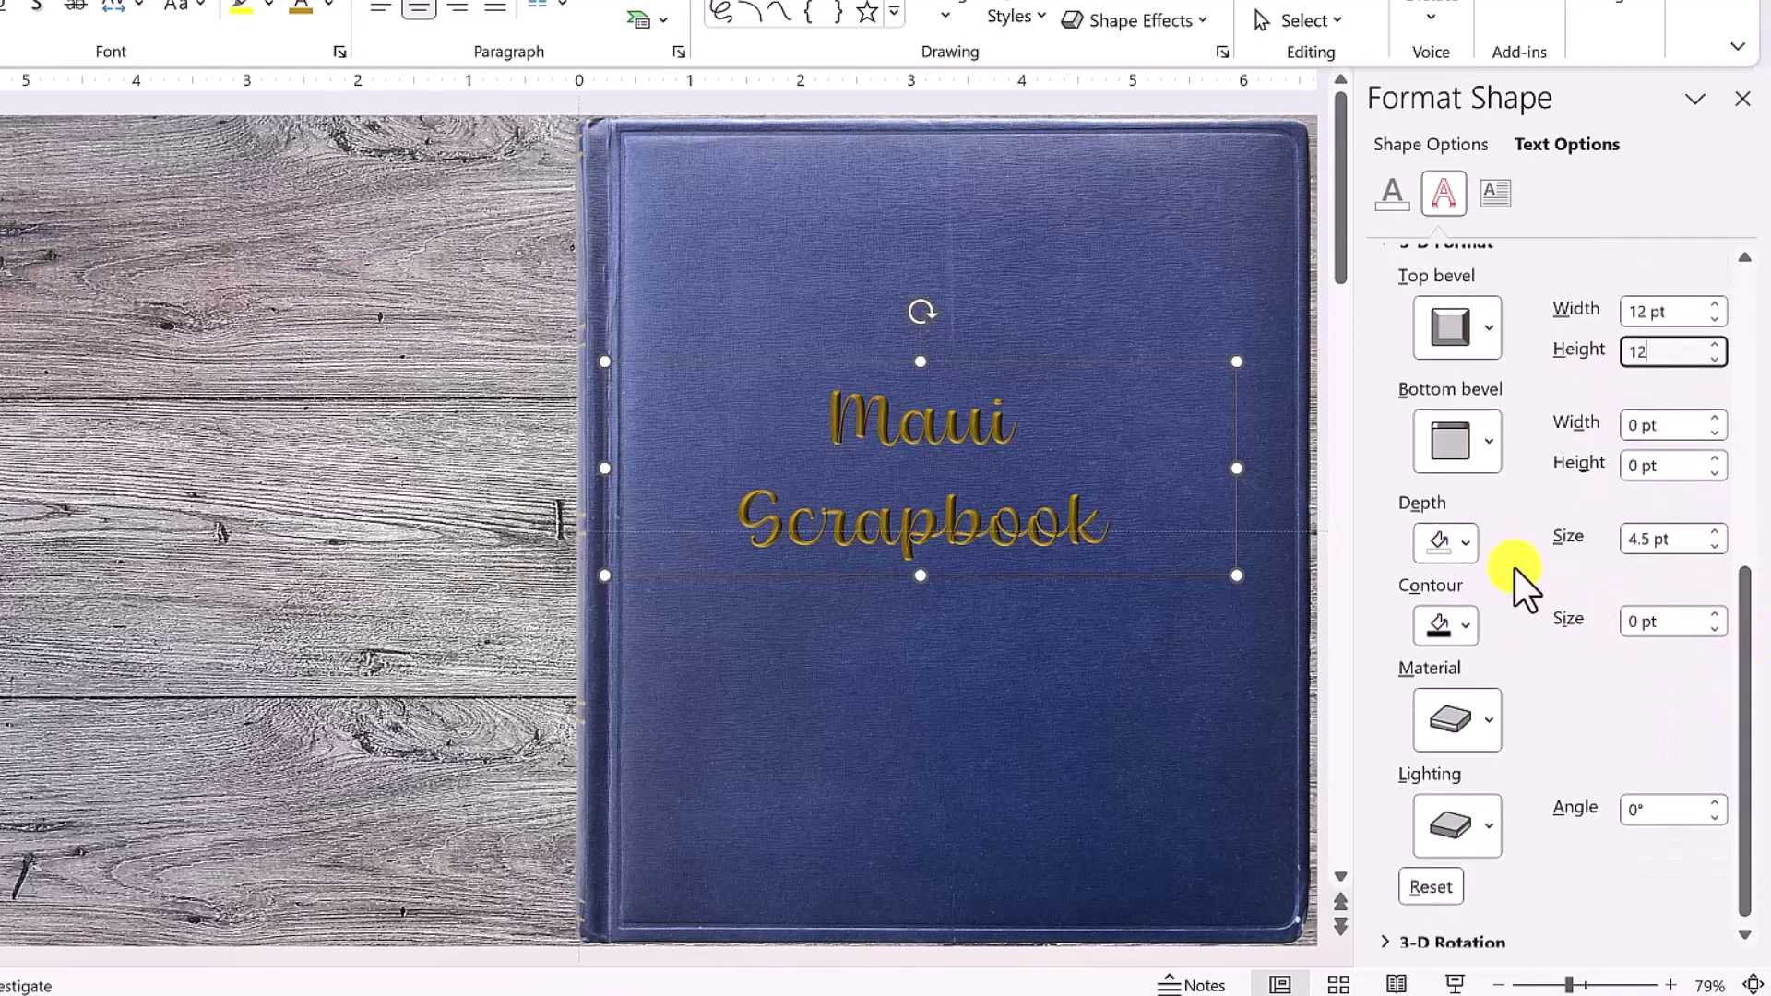
left_click(1465, 546)
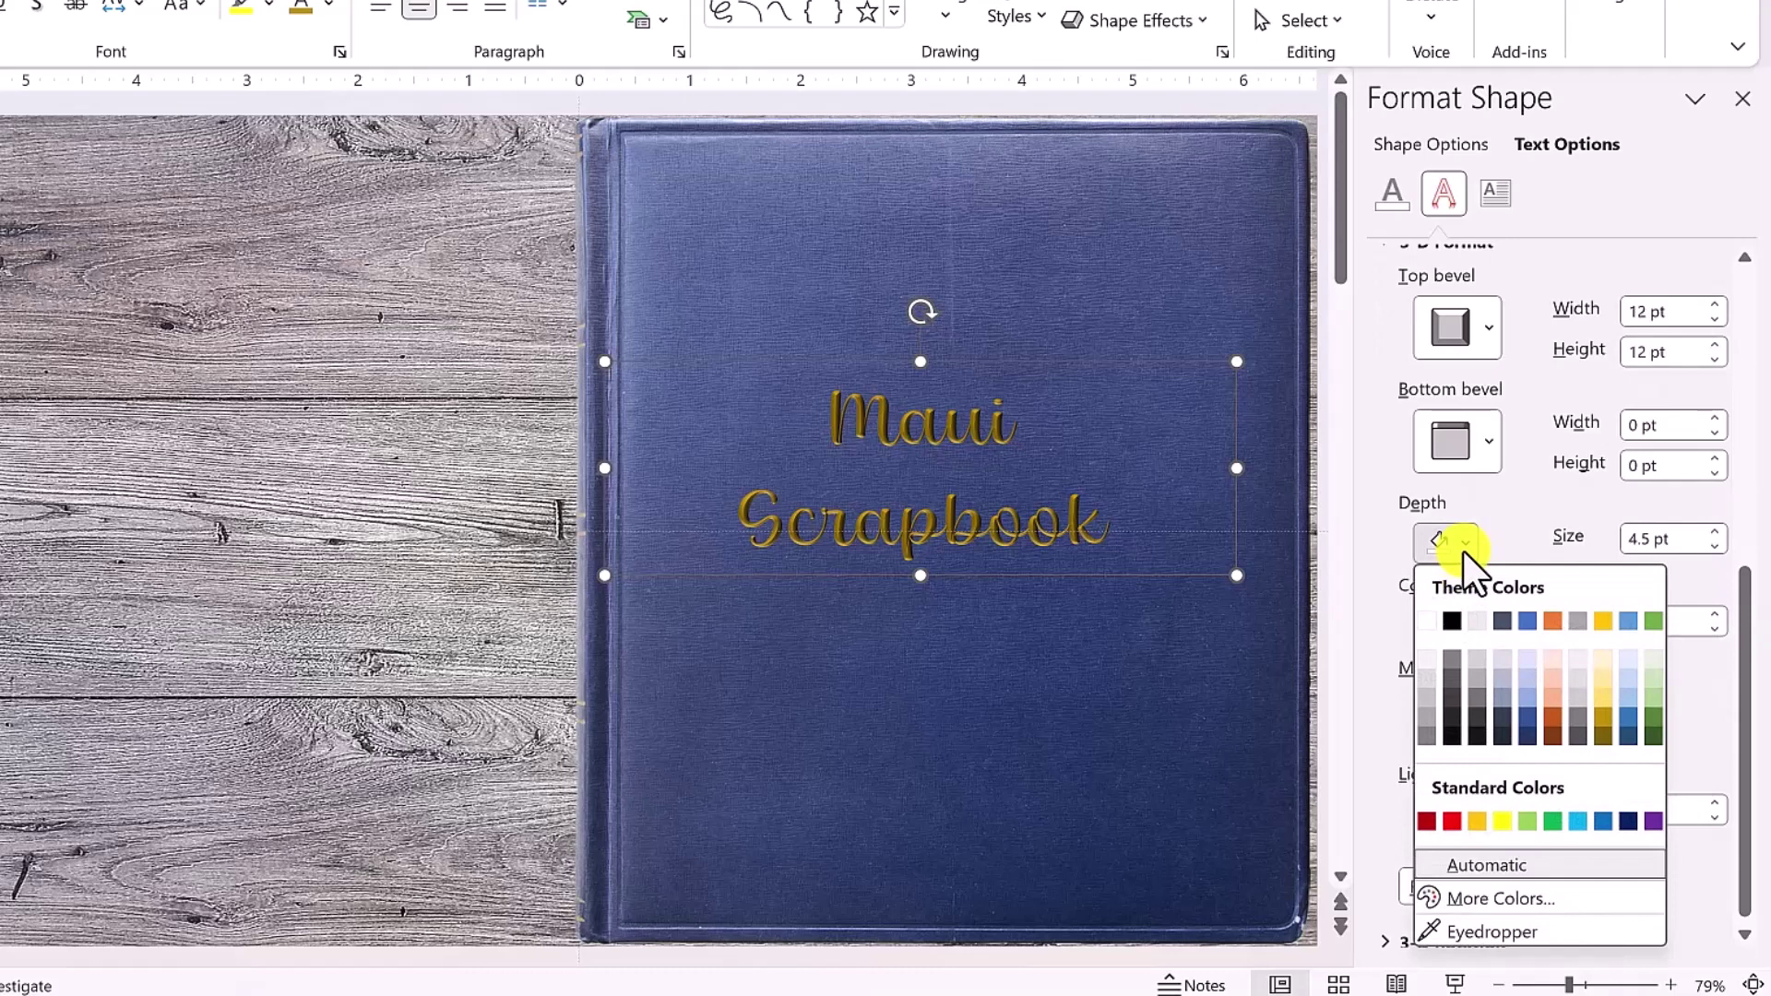
left_click(1603, 729)
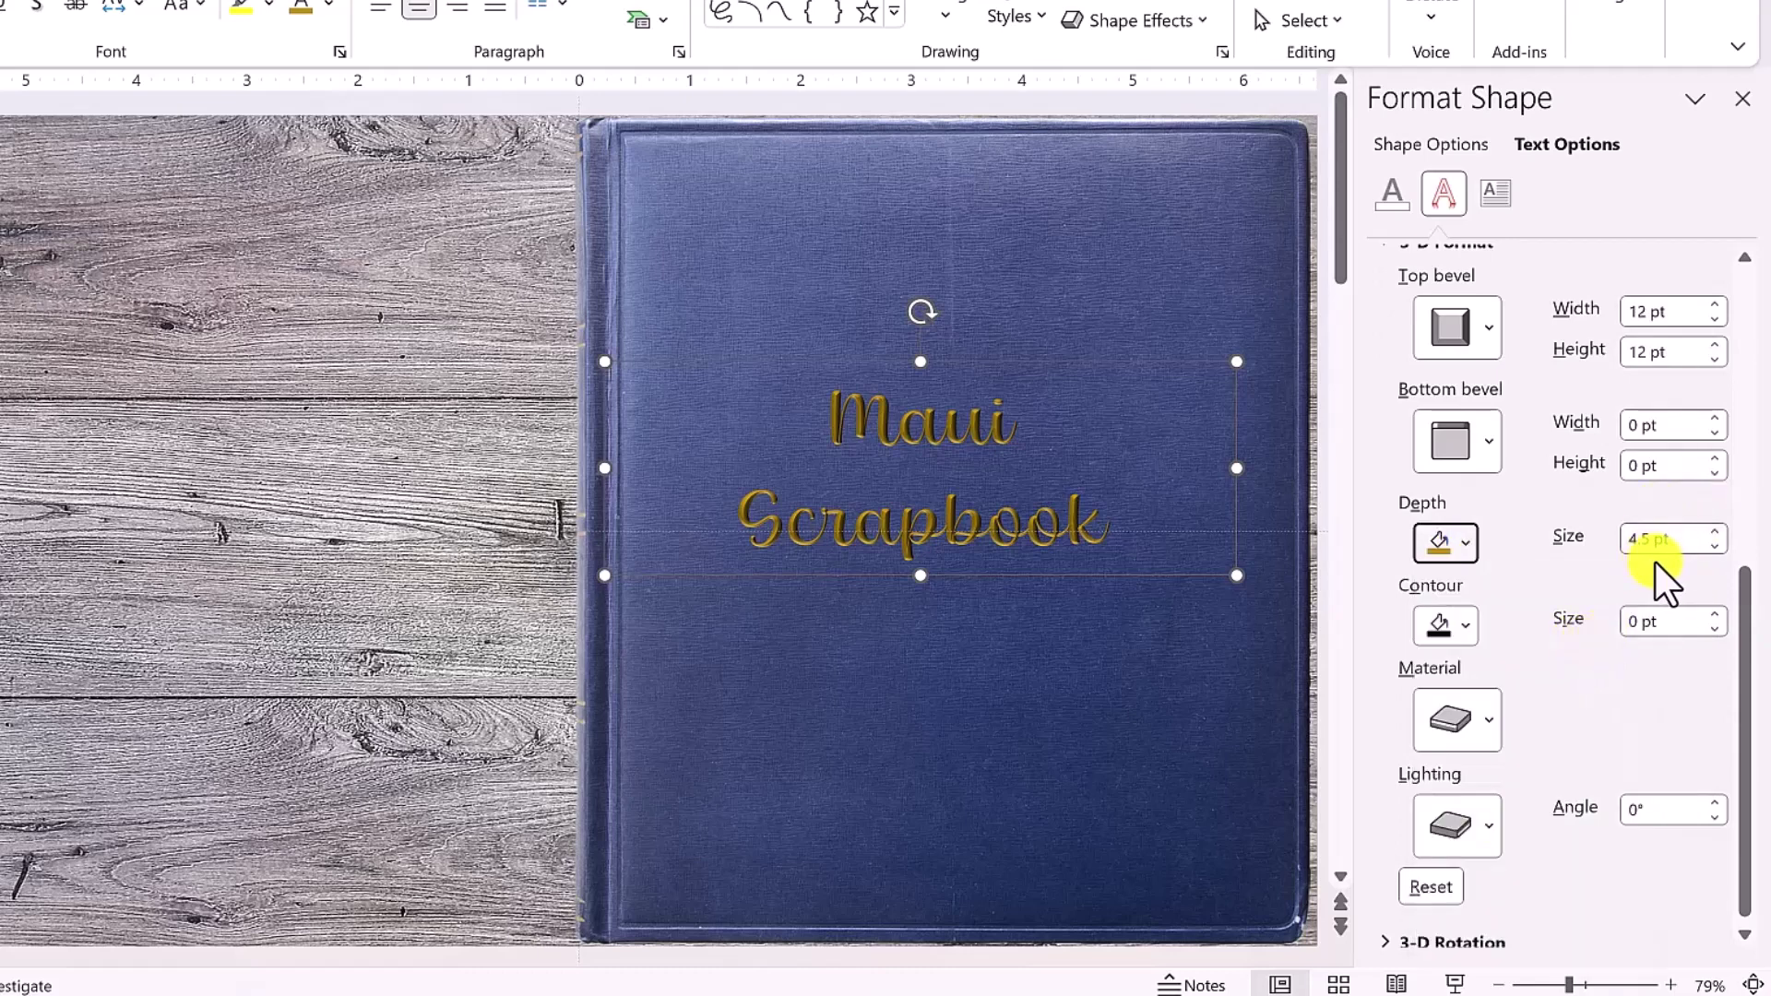
left_click_drag(1672, 542, 1616, 535)
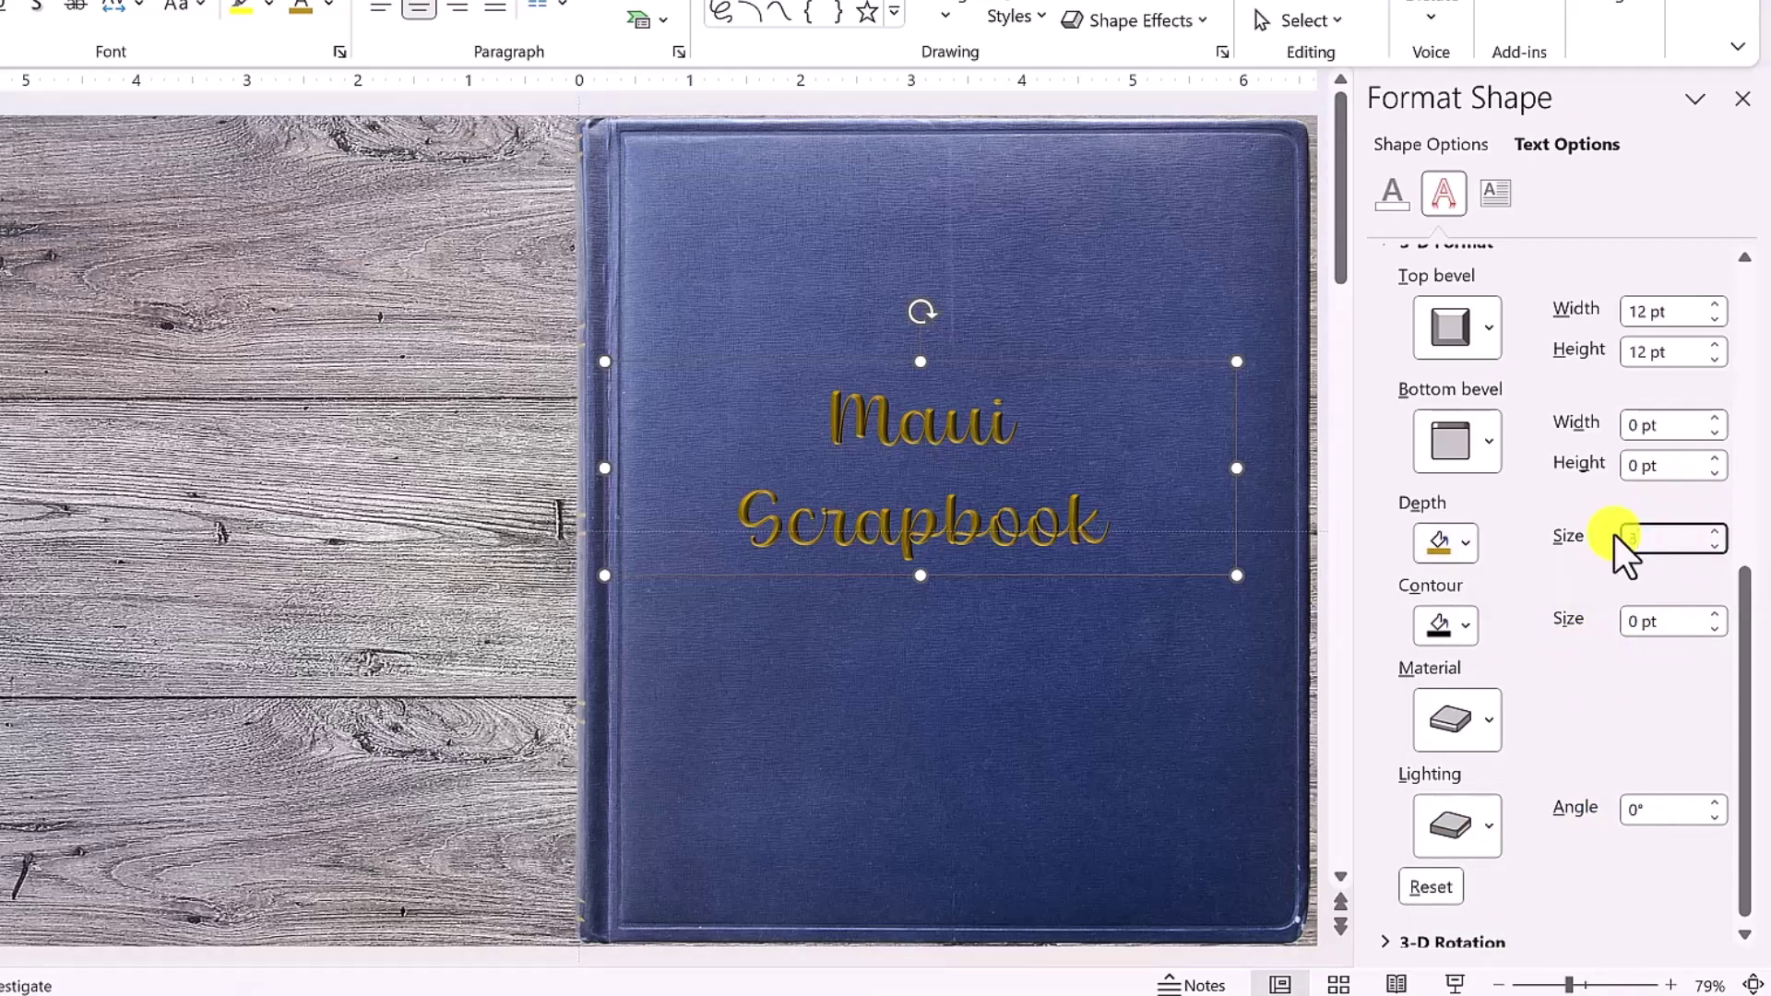
Step: Give the title text a 1 pt contour in White, Background 1, Darker 50% and apply the second Standard material
left_click(1670, 620)
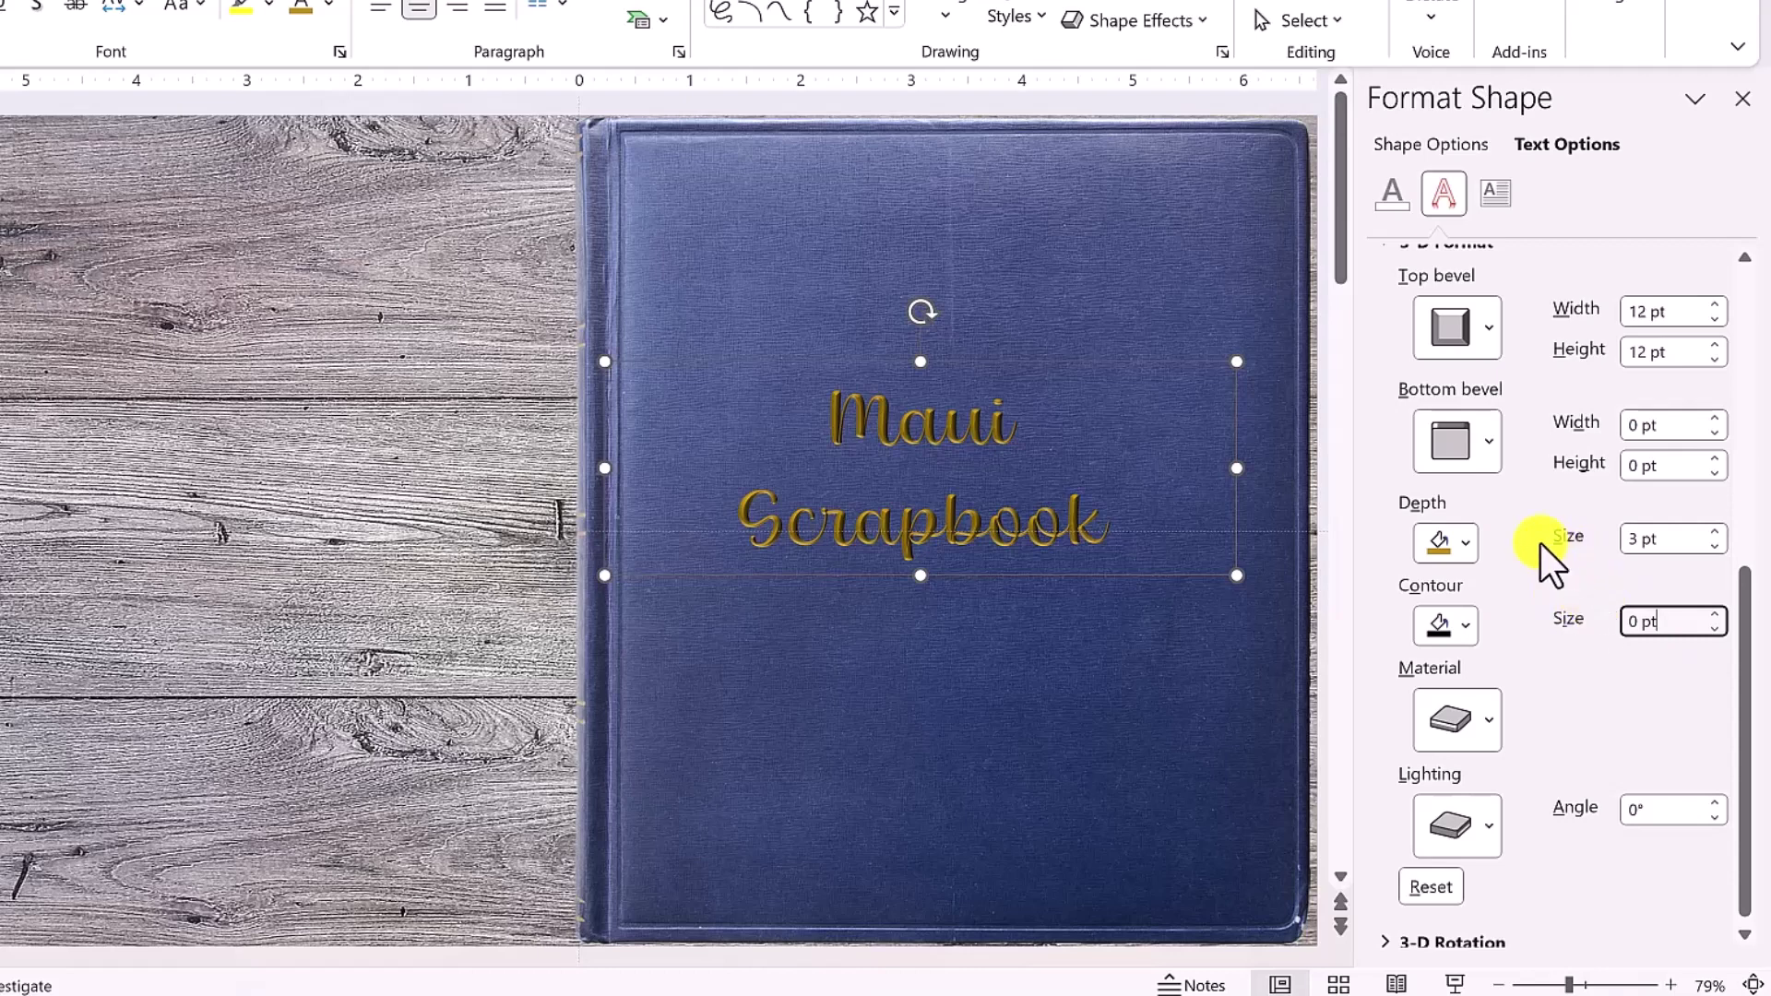
left_click(1464, 631)
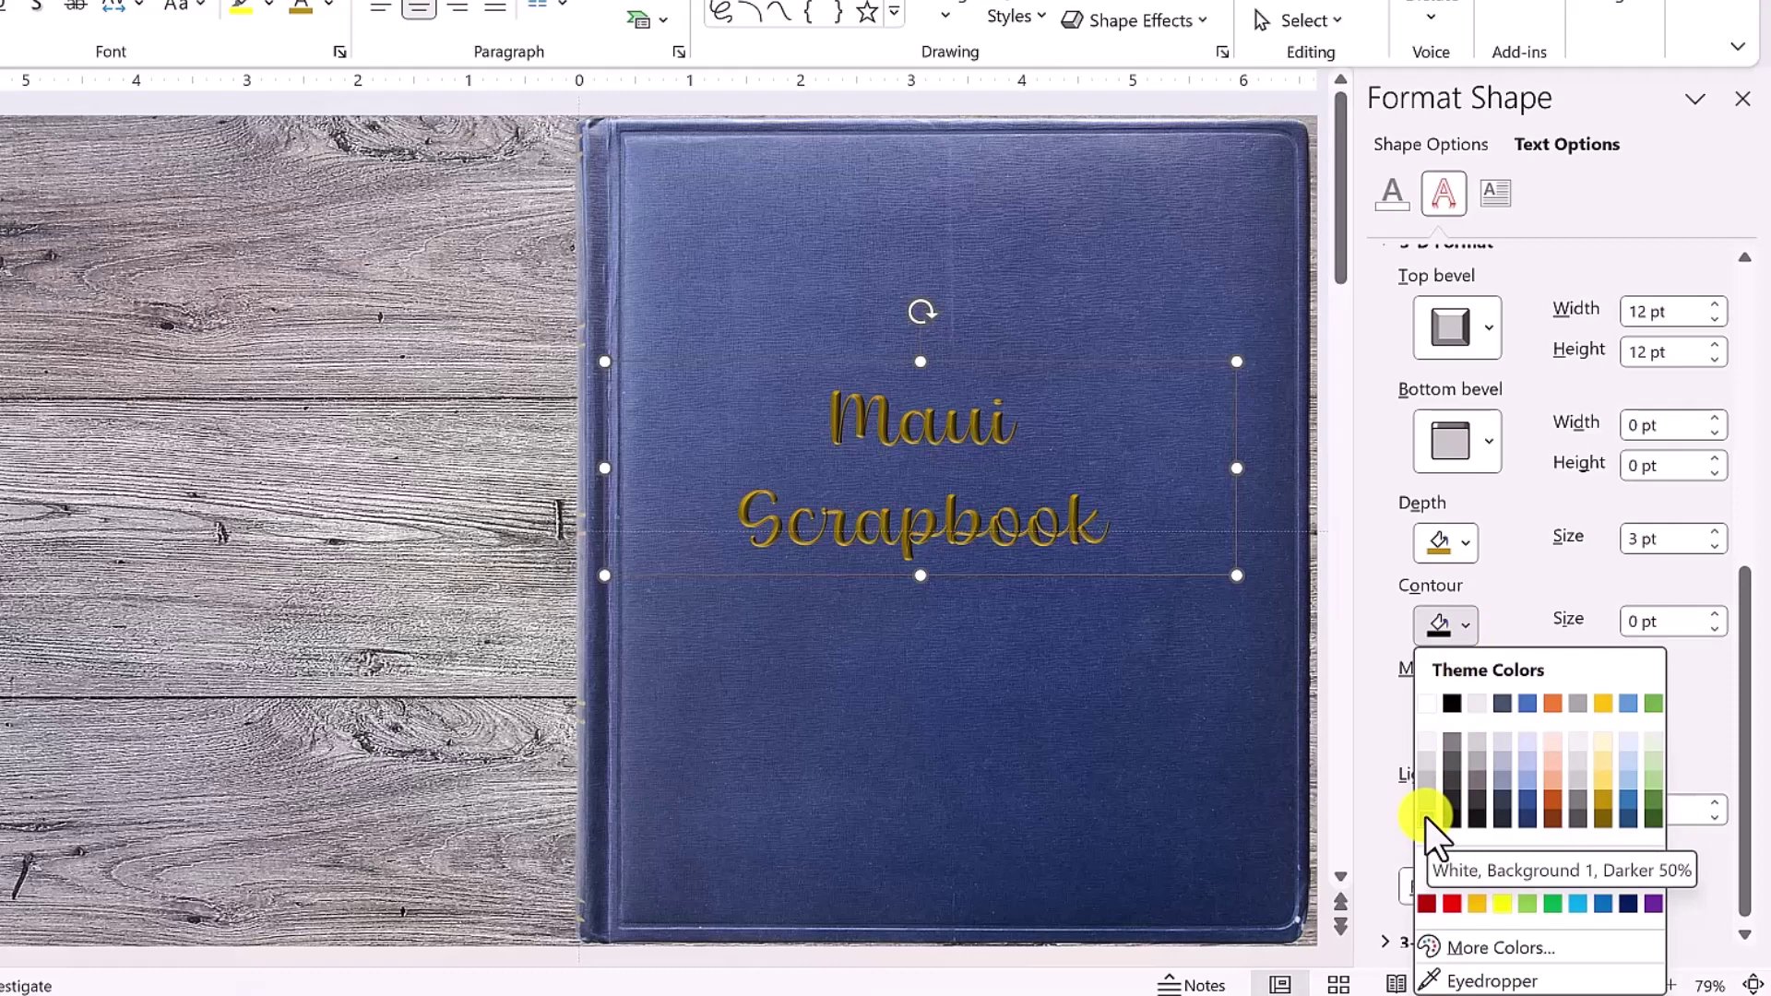
left_click(1425, 816)
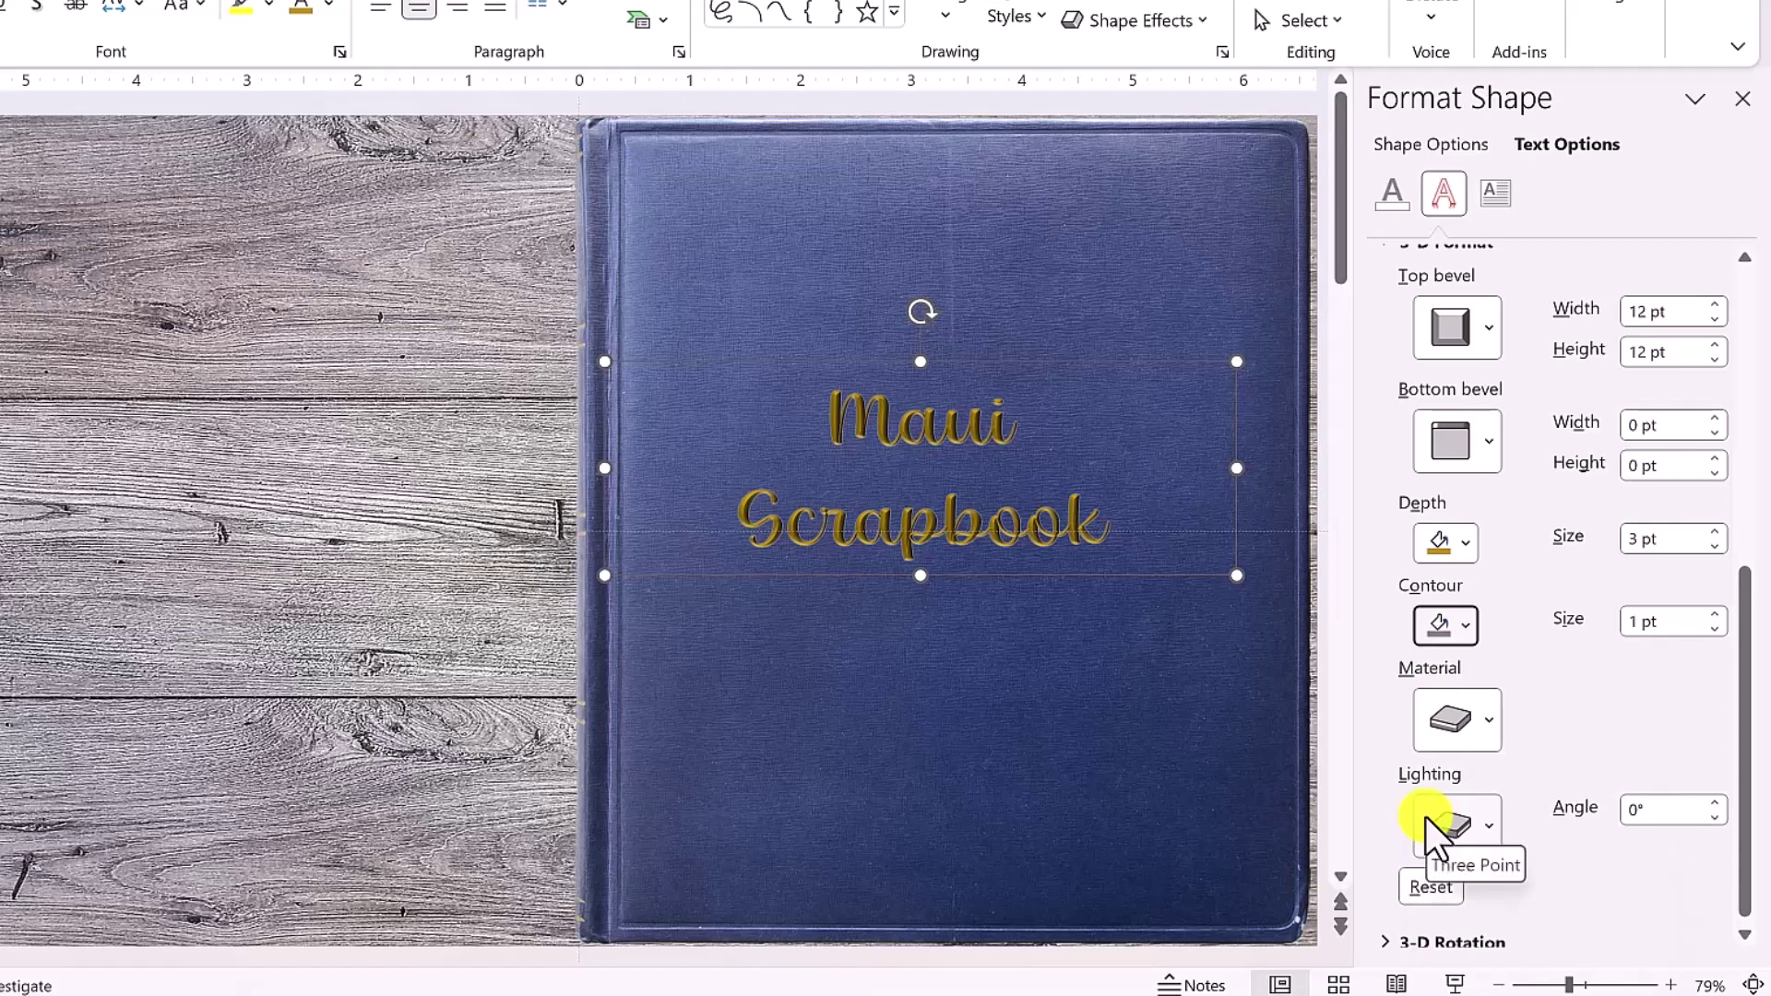
left_click(1482, 730)
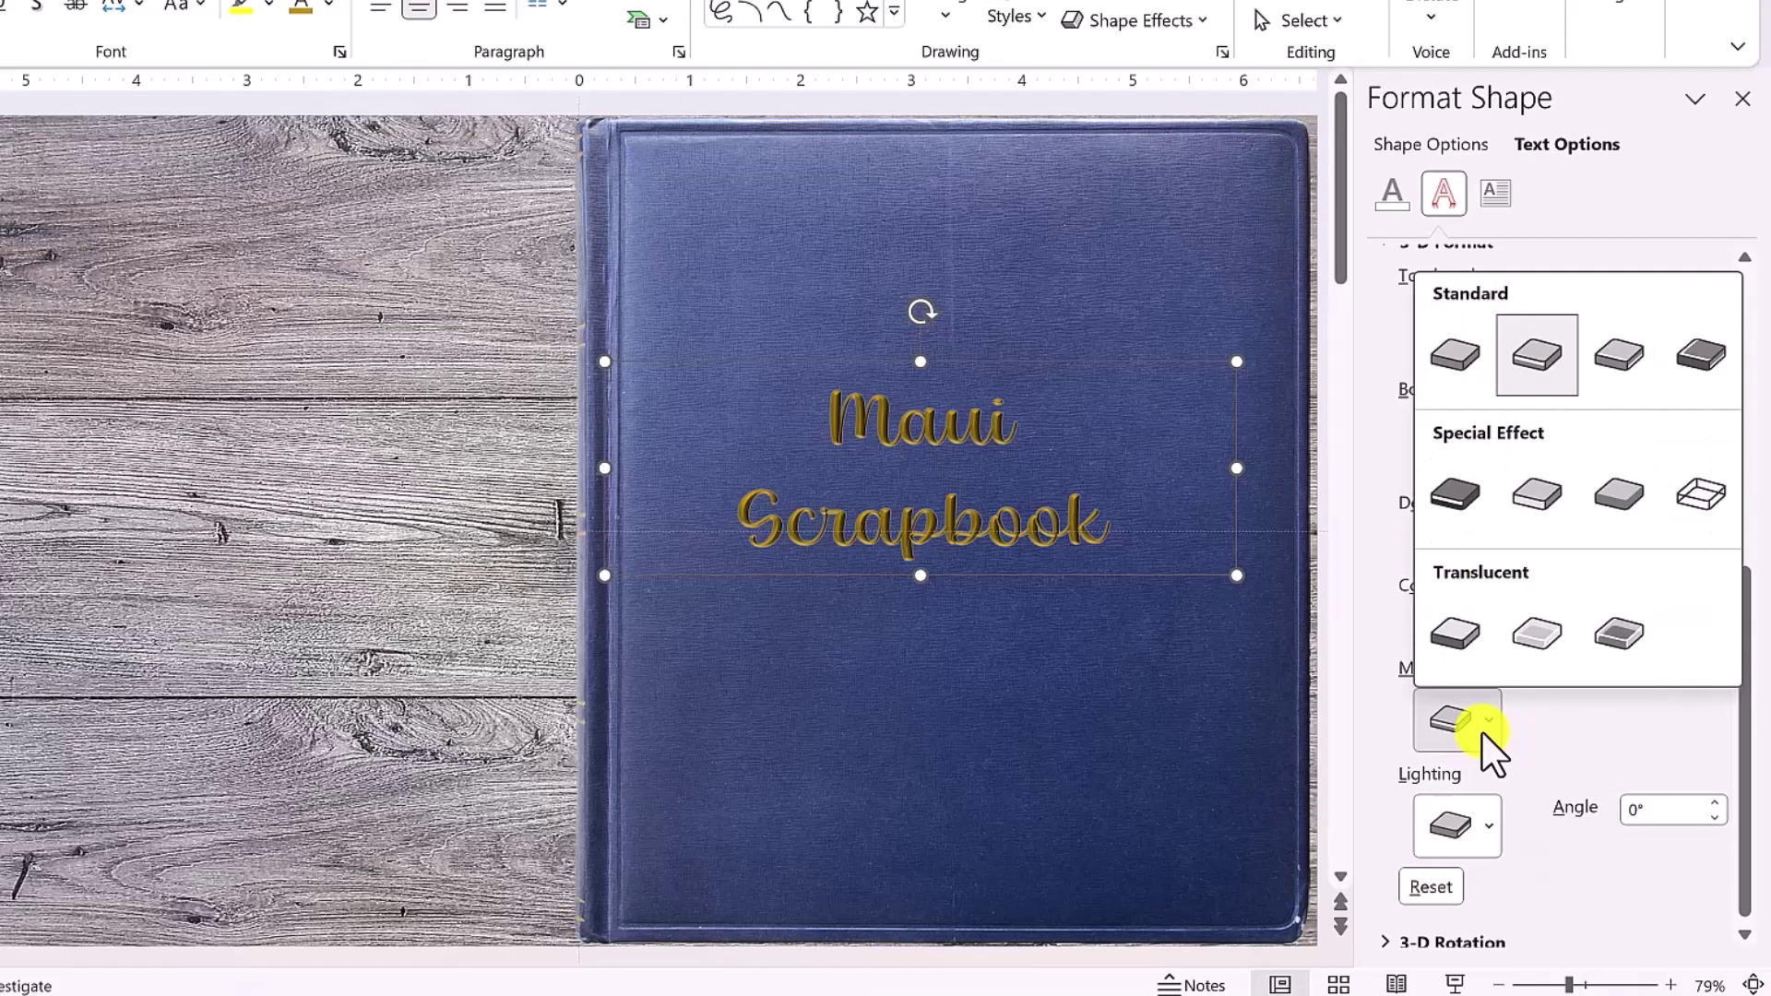
left_click(1536, 369)
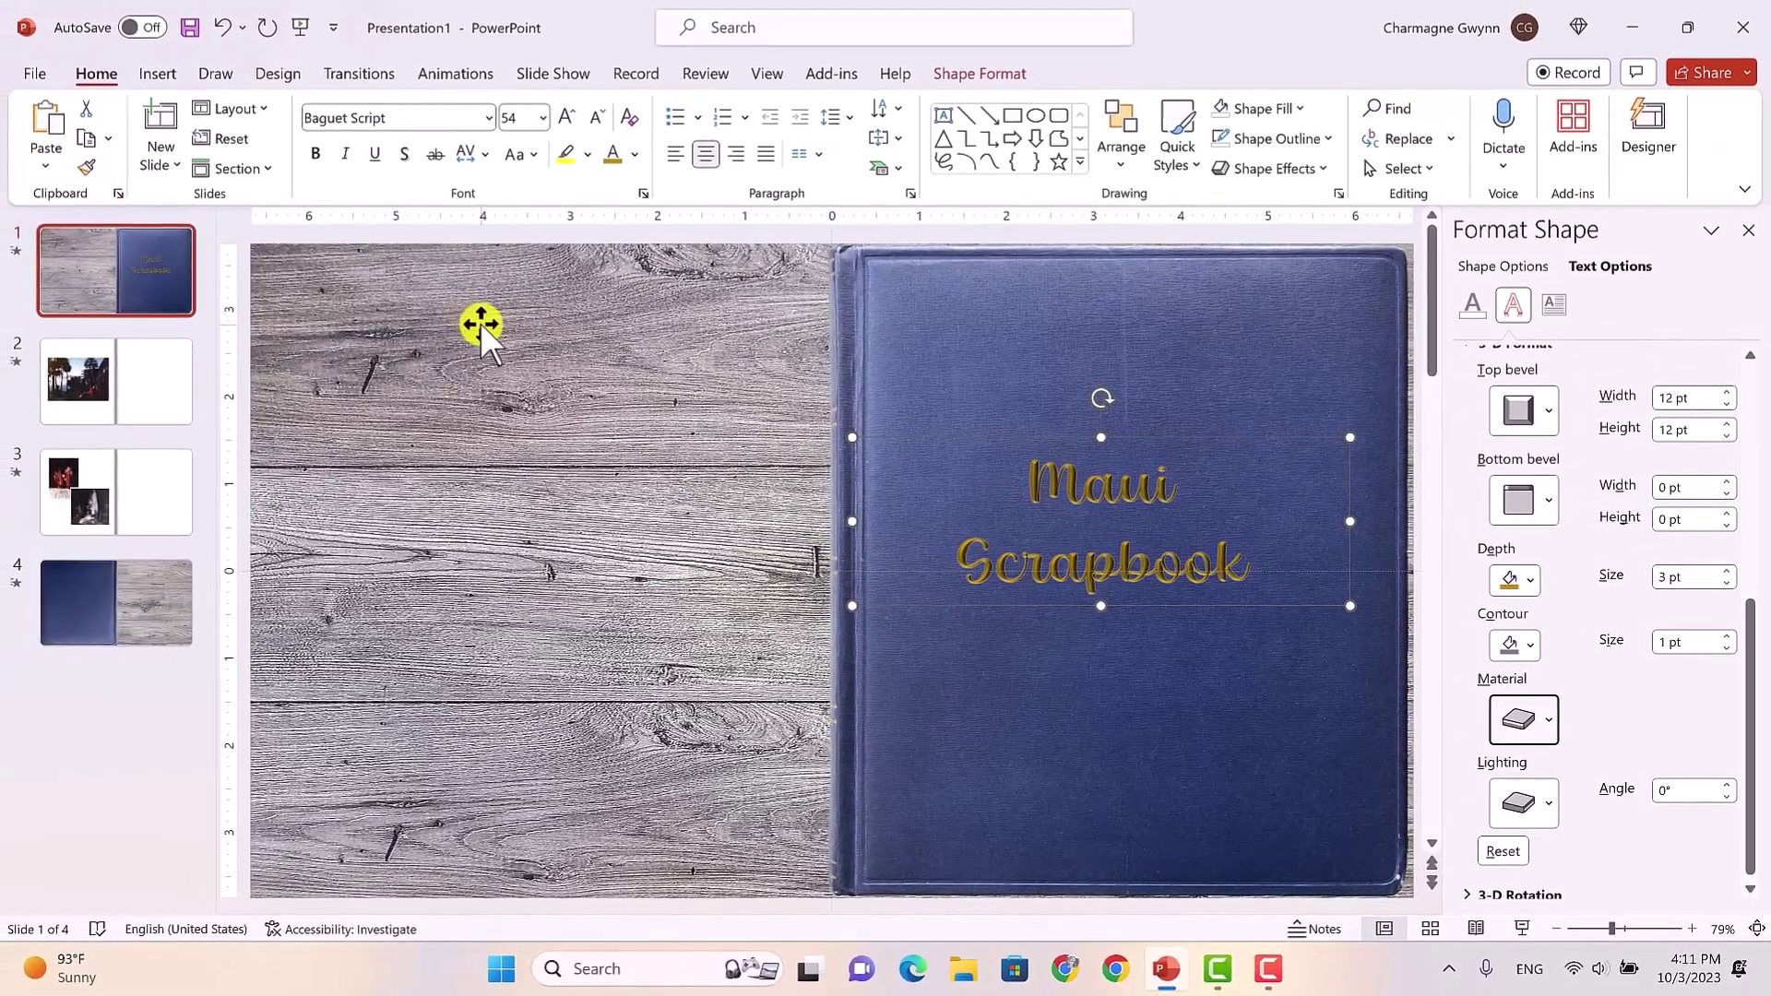
Step: Set the cover slide's Page Curl transition duration to 2 seconds
left_click(359, 76)
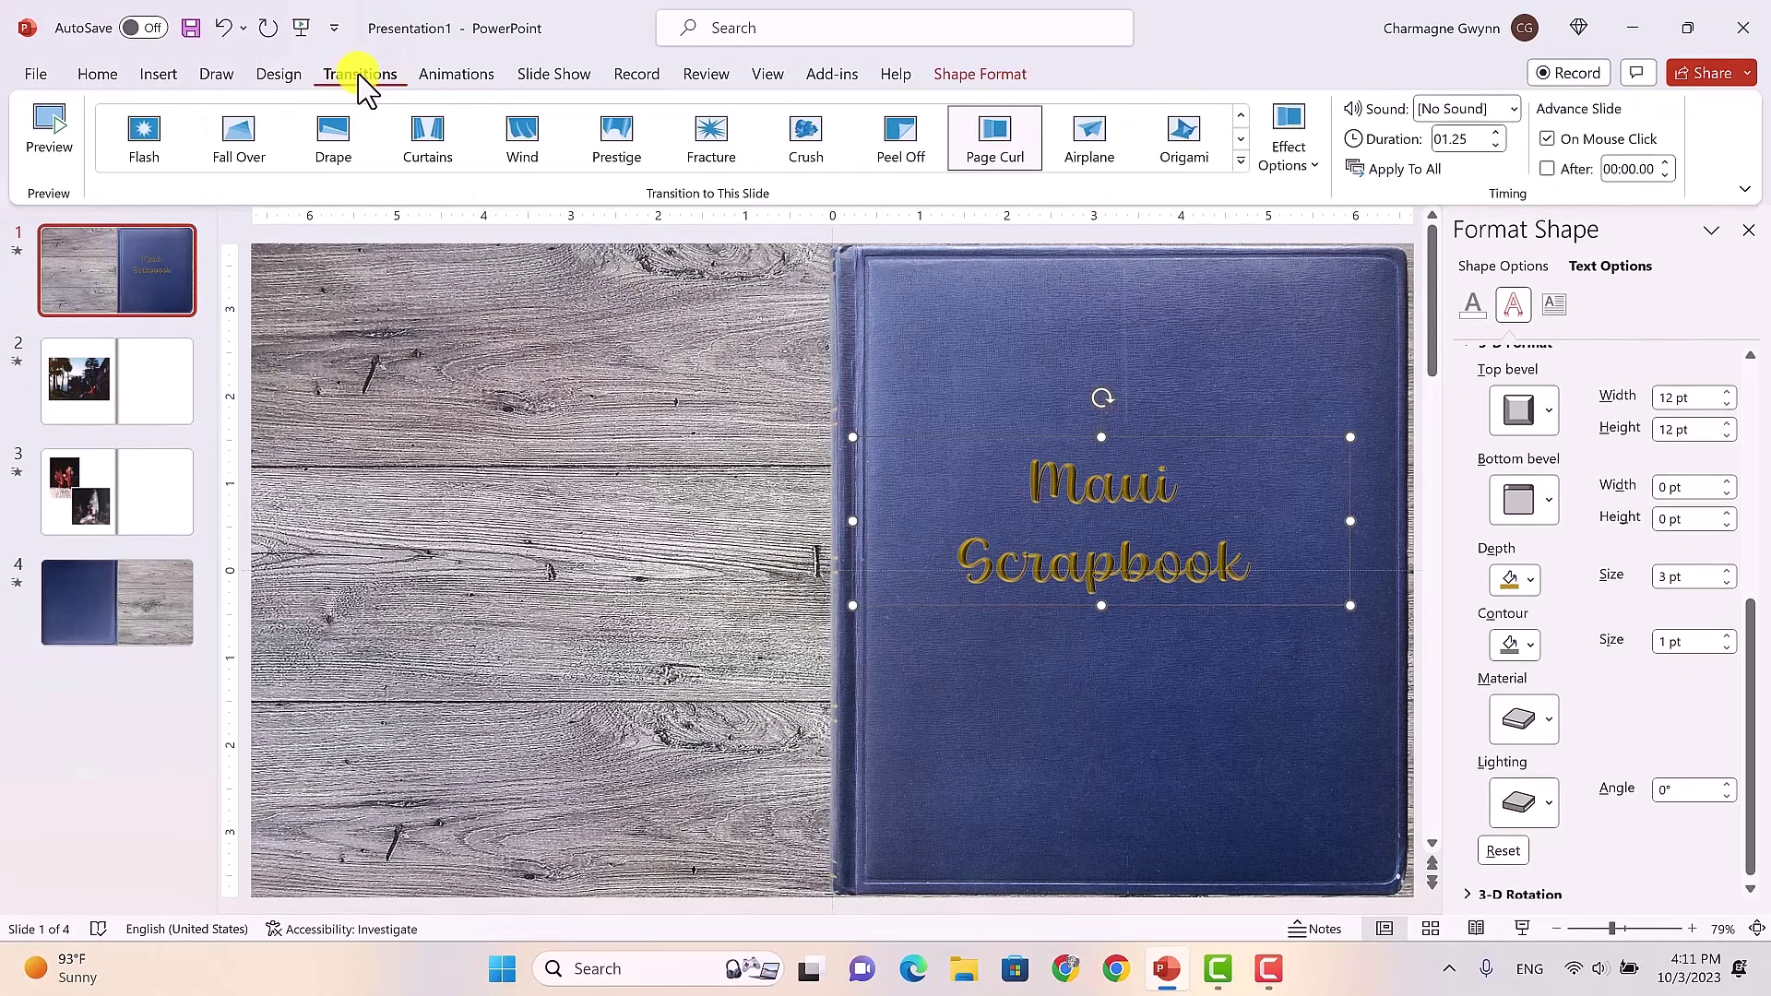
left_click(543, 345)
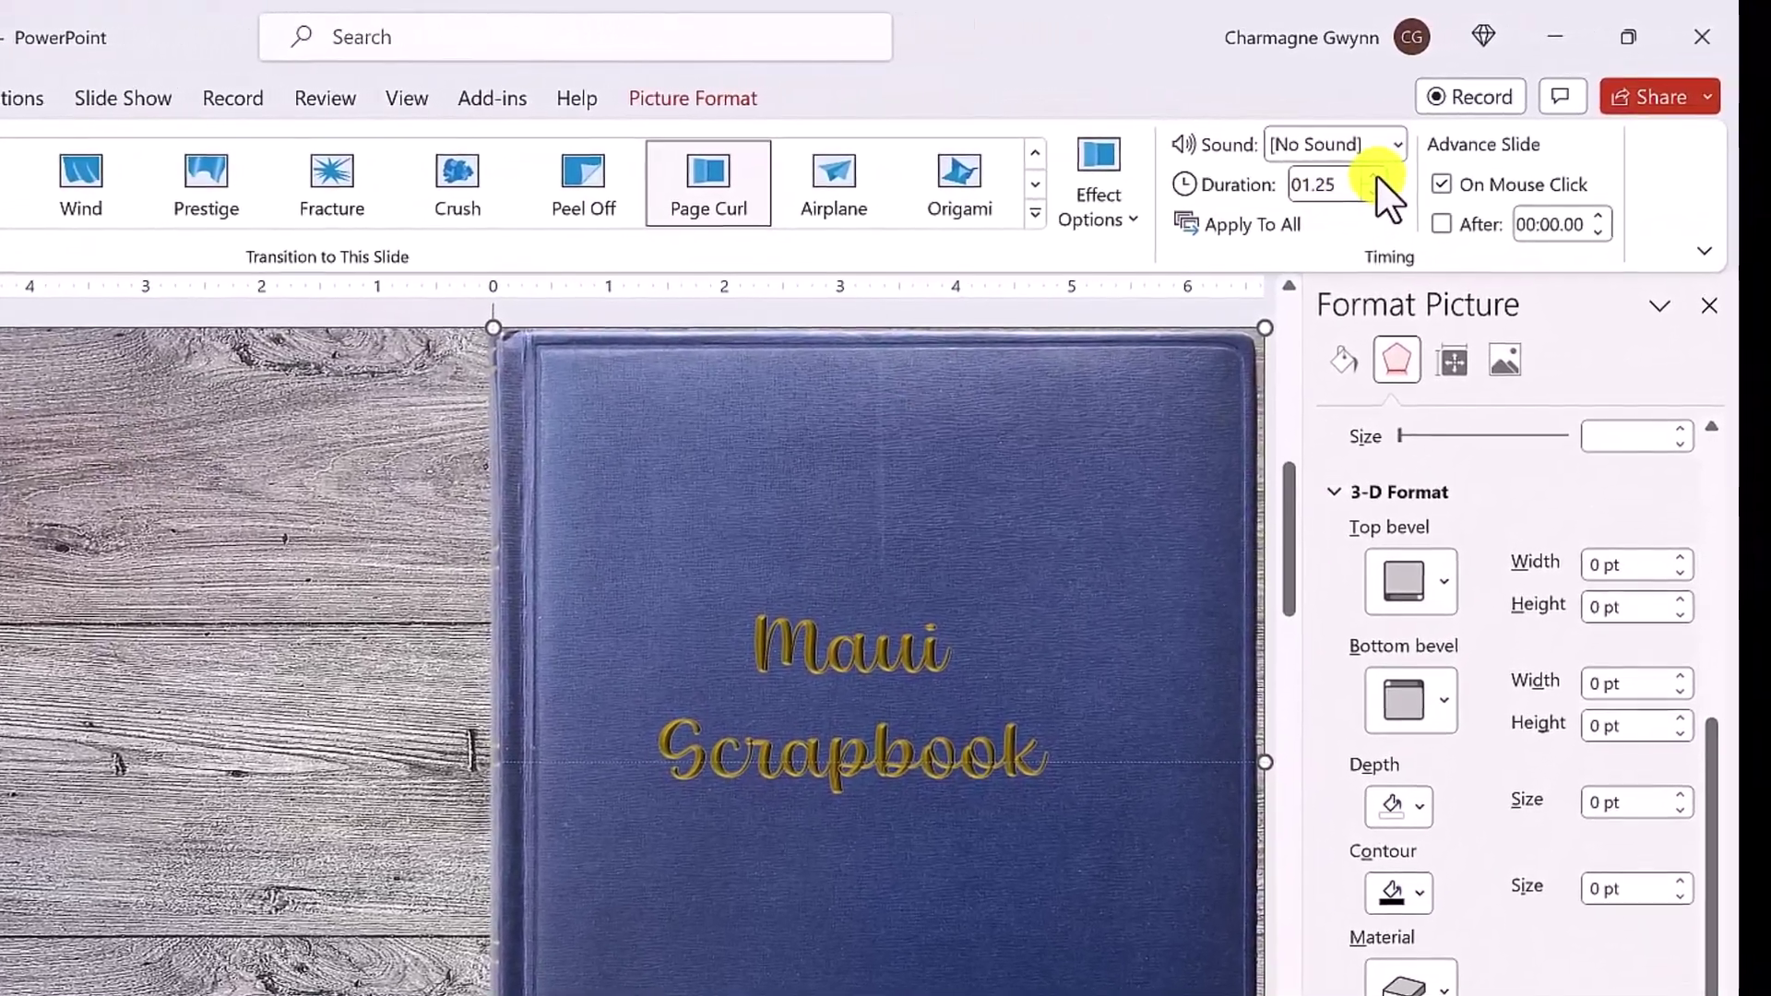
left_click(1376, 175)
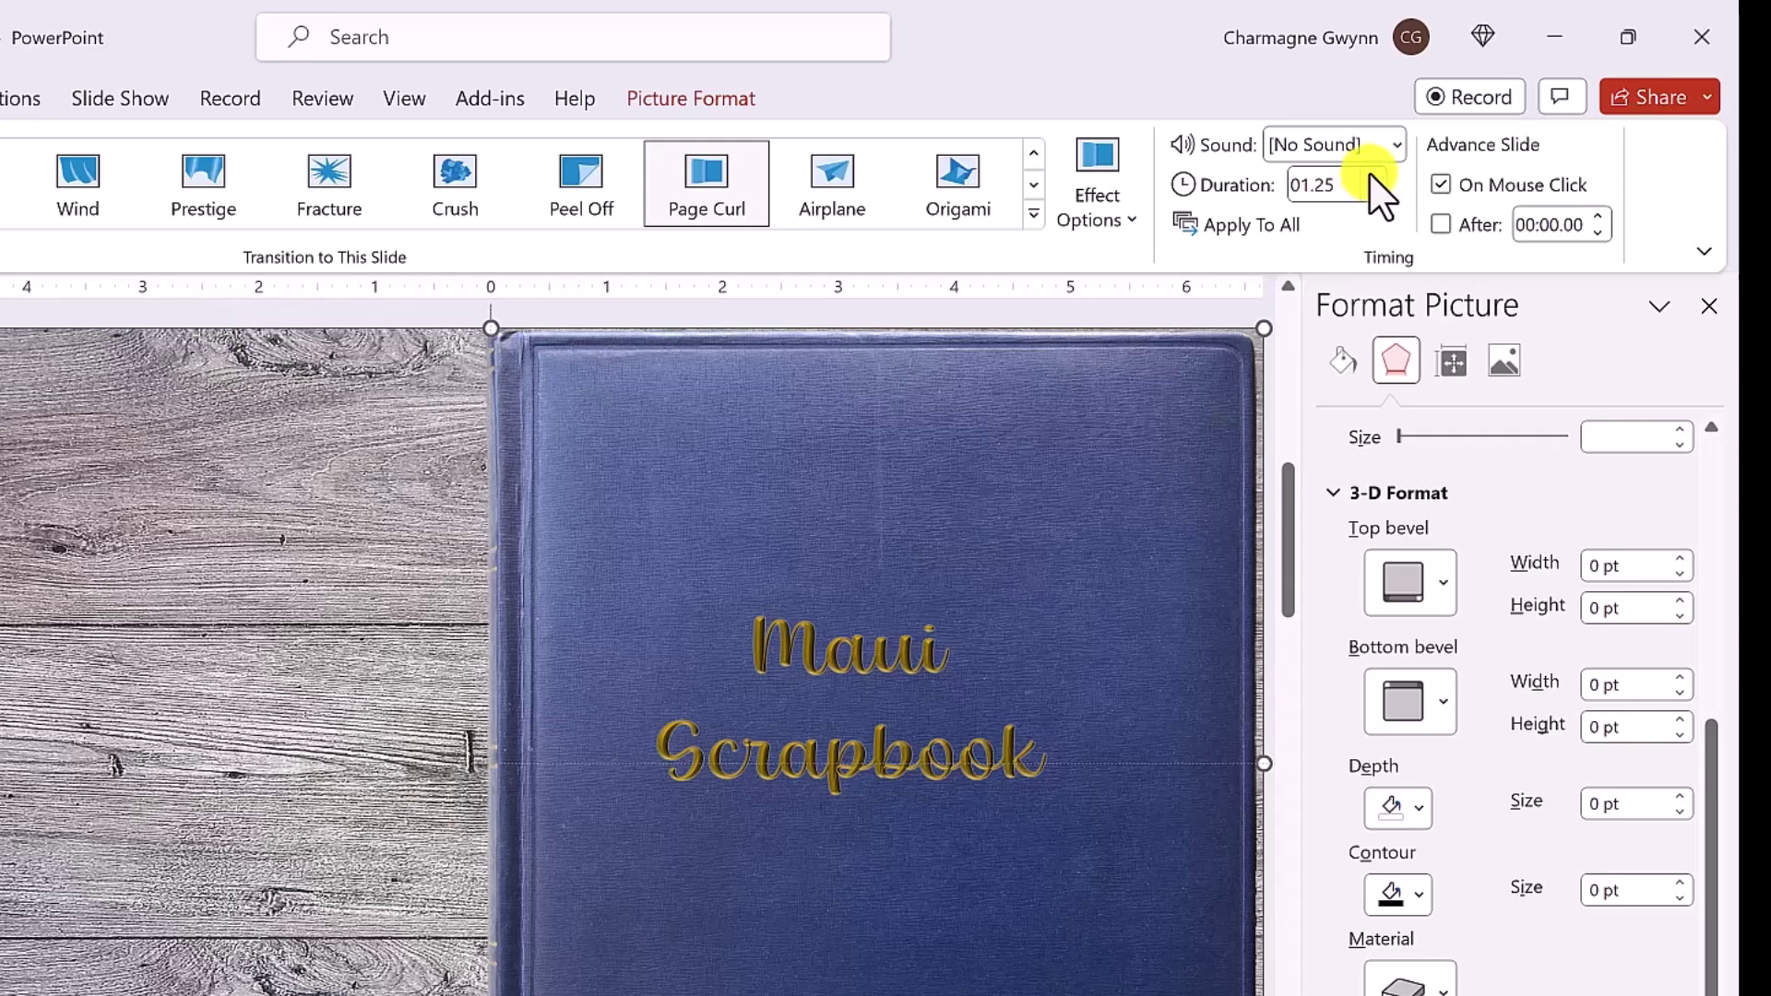
left_click(1369, 174)
left_click(1369, 174)
left_click(1369, 174)
Step: Make the cover slide advance automatically after 7 seconds, keeping the advance on mouse click enabled
left_click(1441, 184)
left_click(1440, 184)
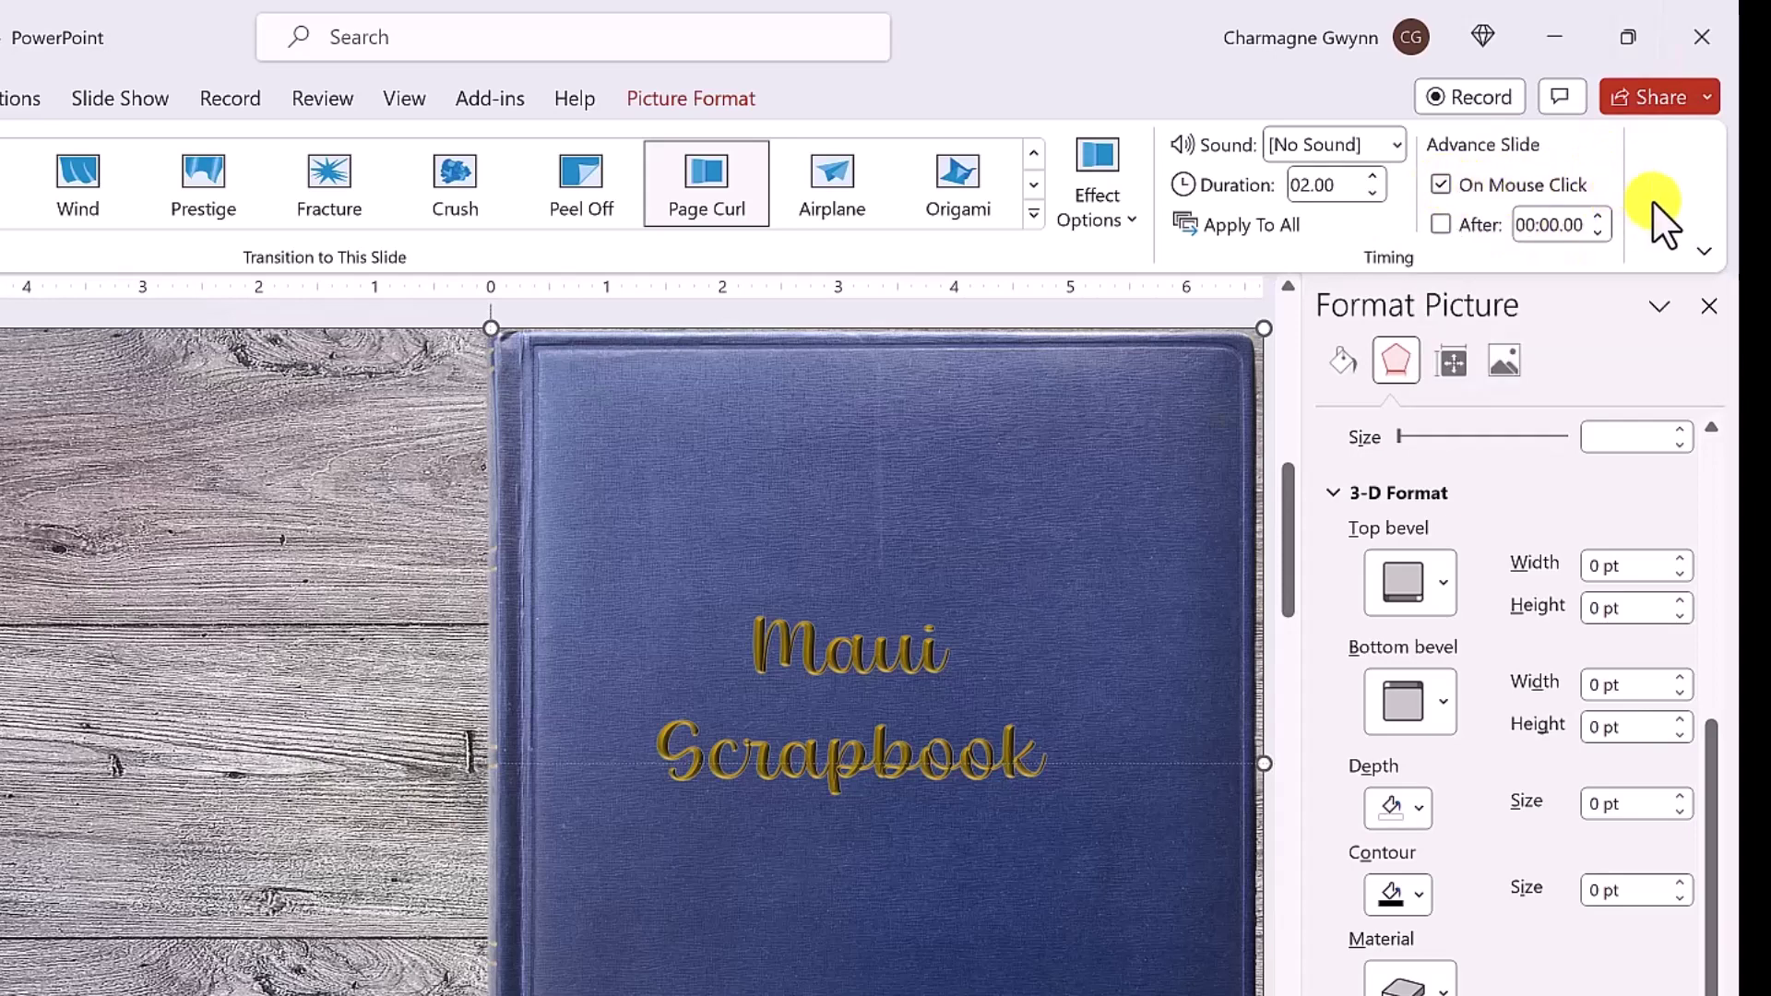
left_click(1441, 225)
left_click(1601, 217)
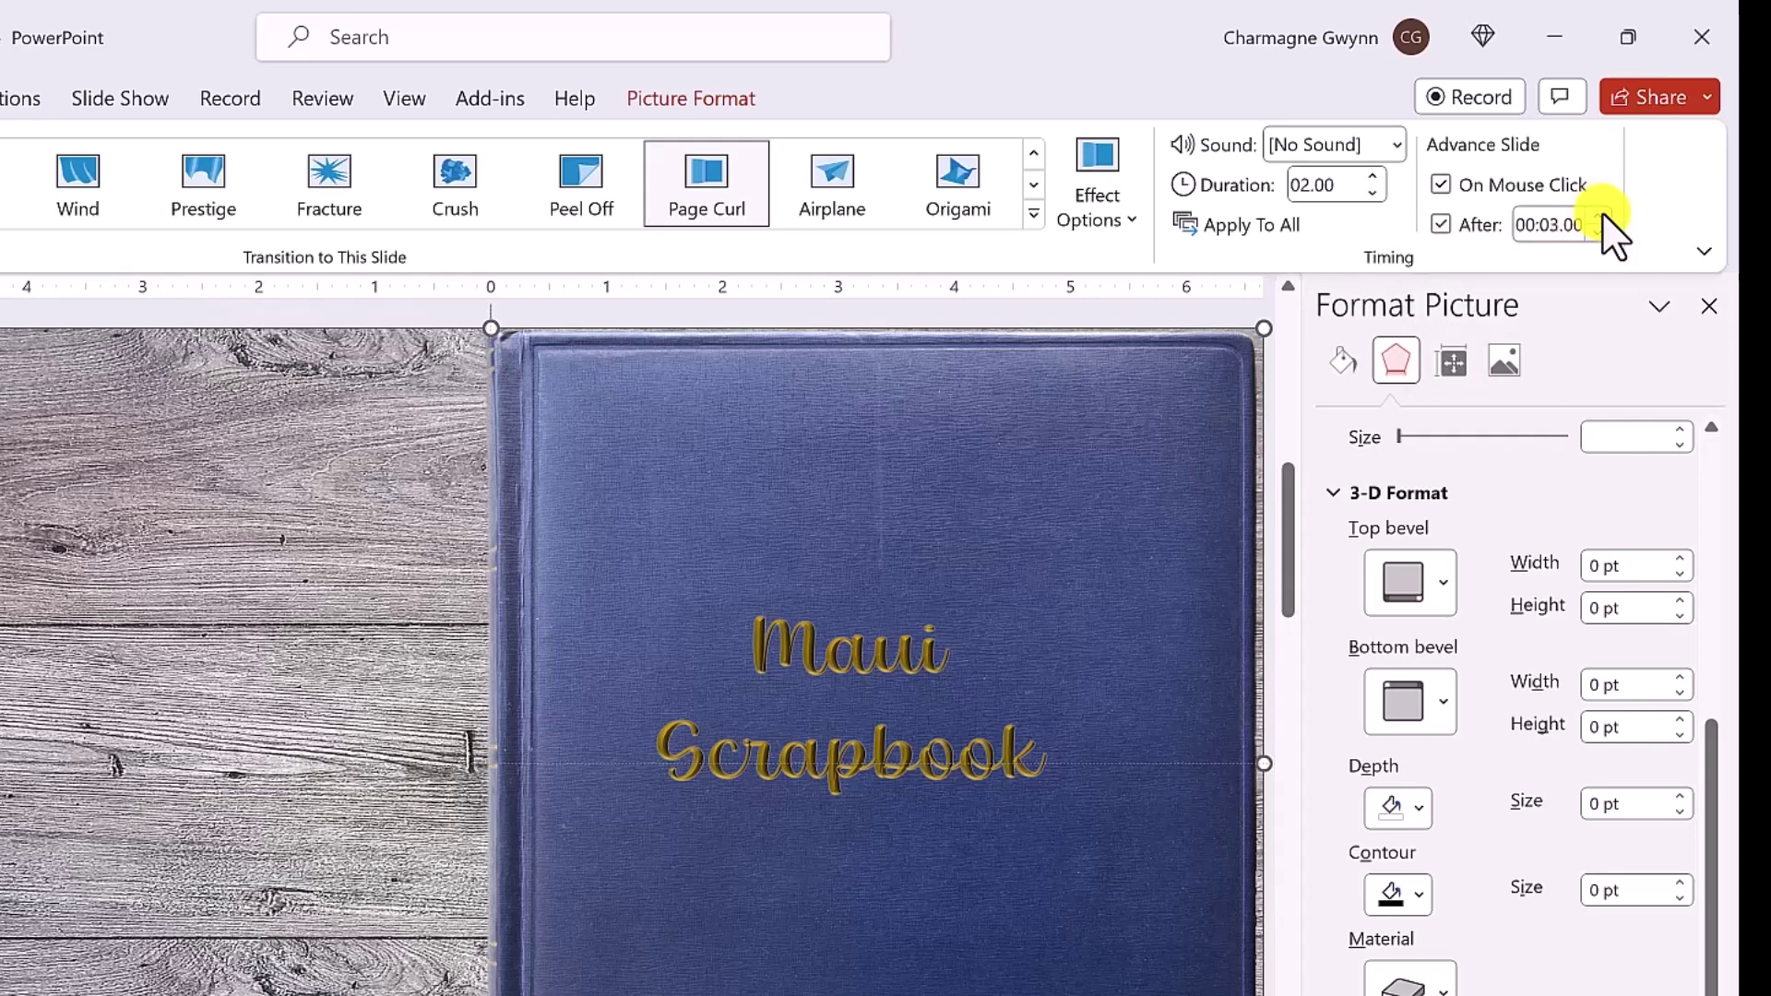
left_click(1599, 218)
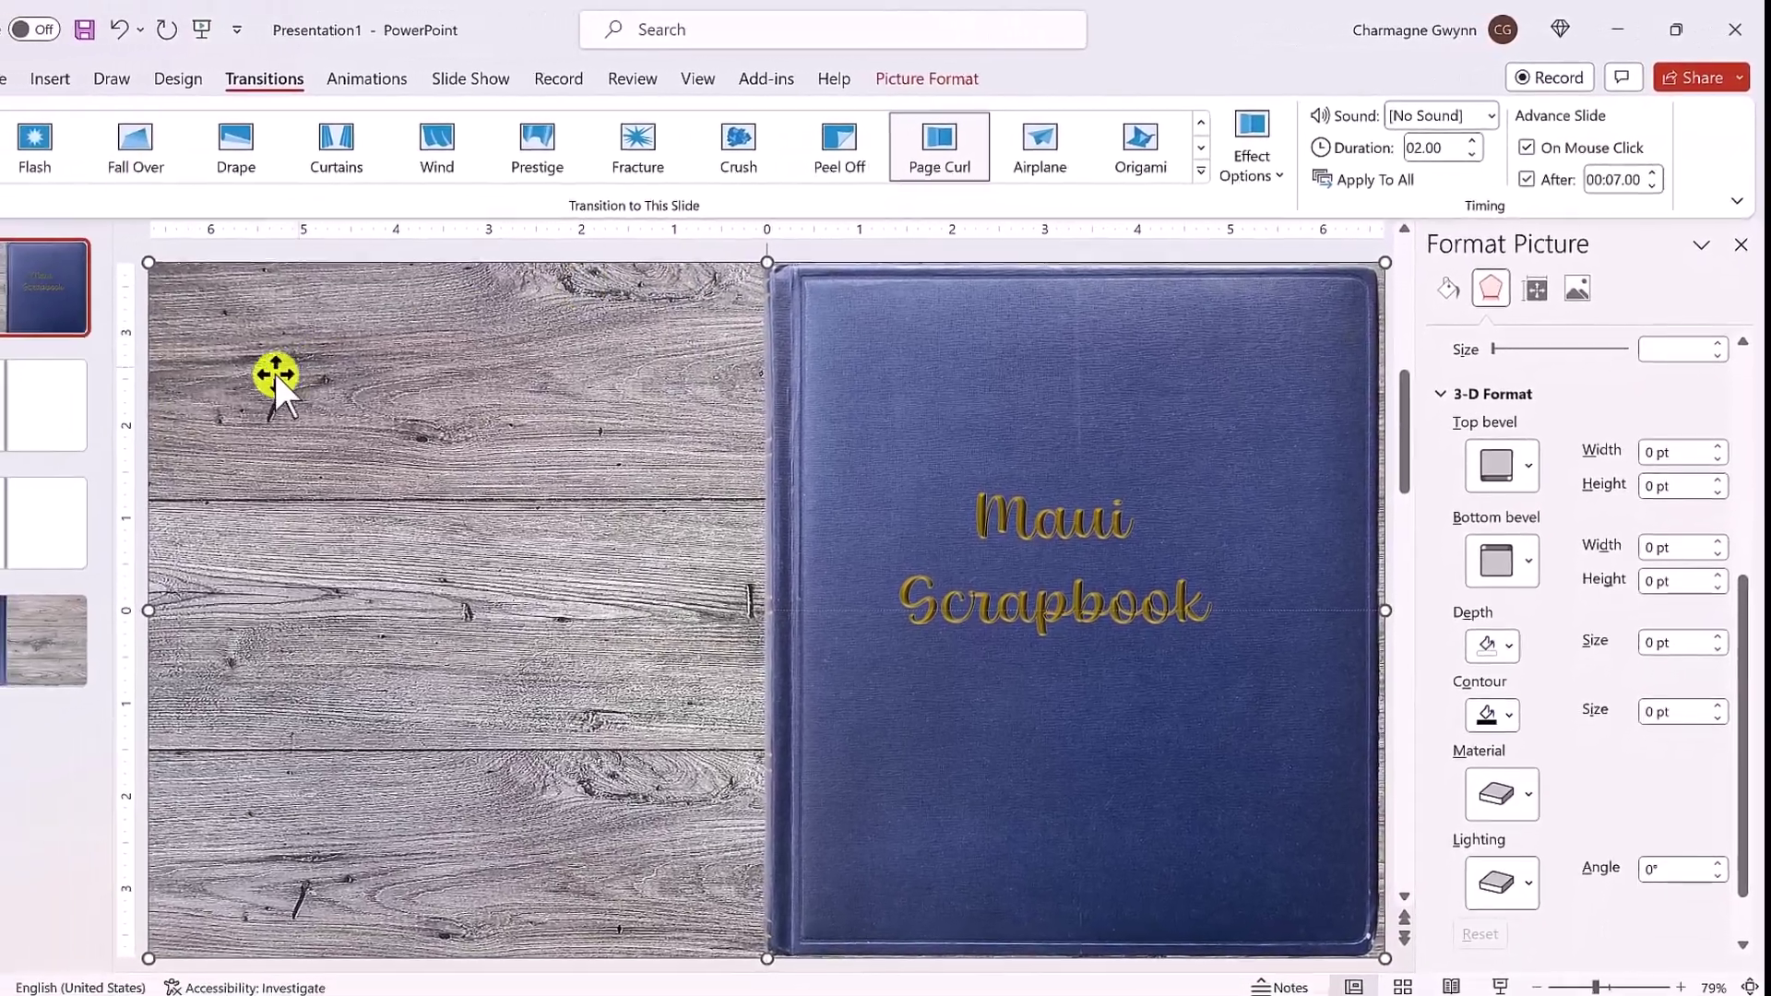
Step: Set slide 2's transition duration to 2 seconds and have it advance after 7 seconds instead of on mouse click
left_click(39, 410)
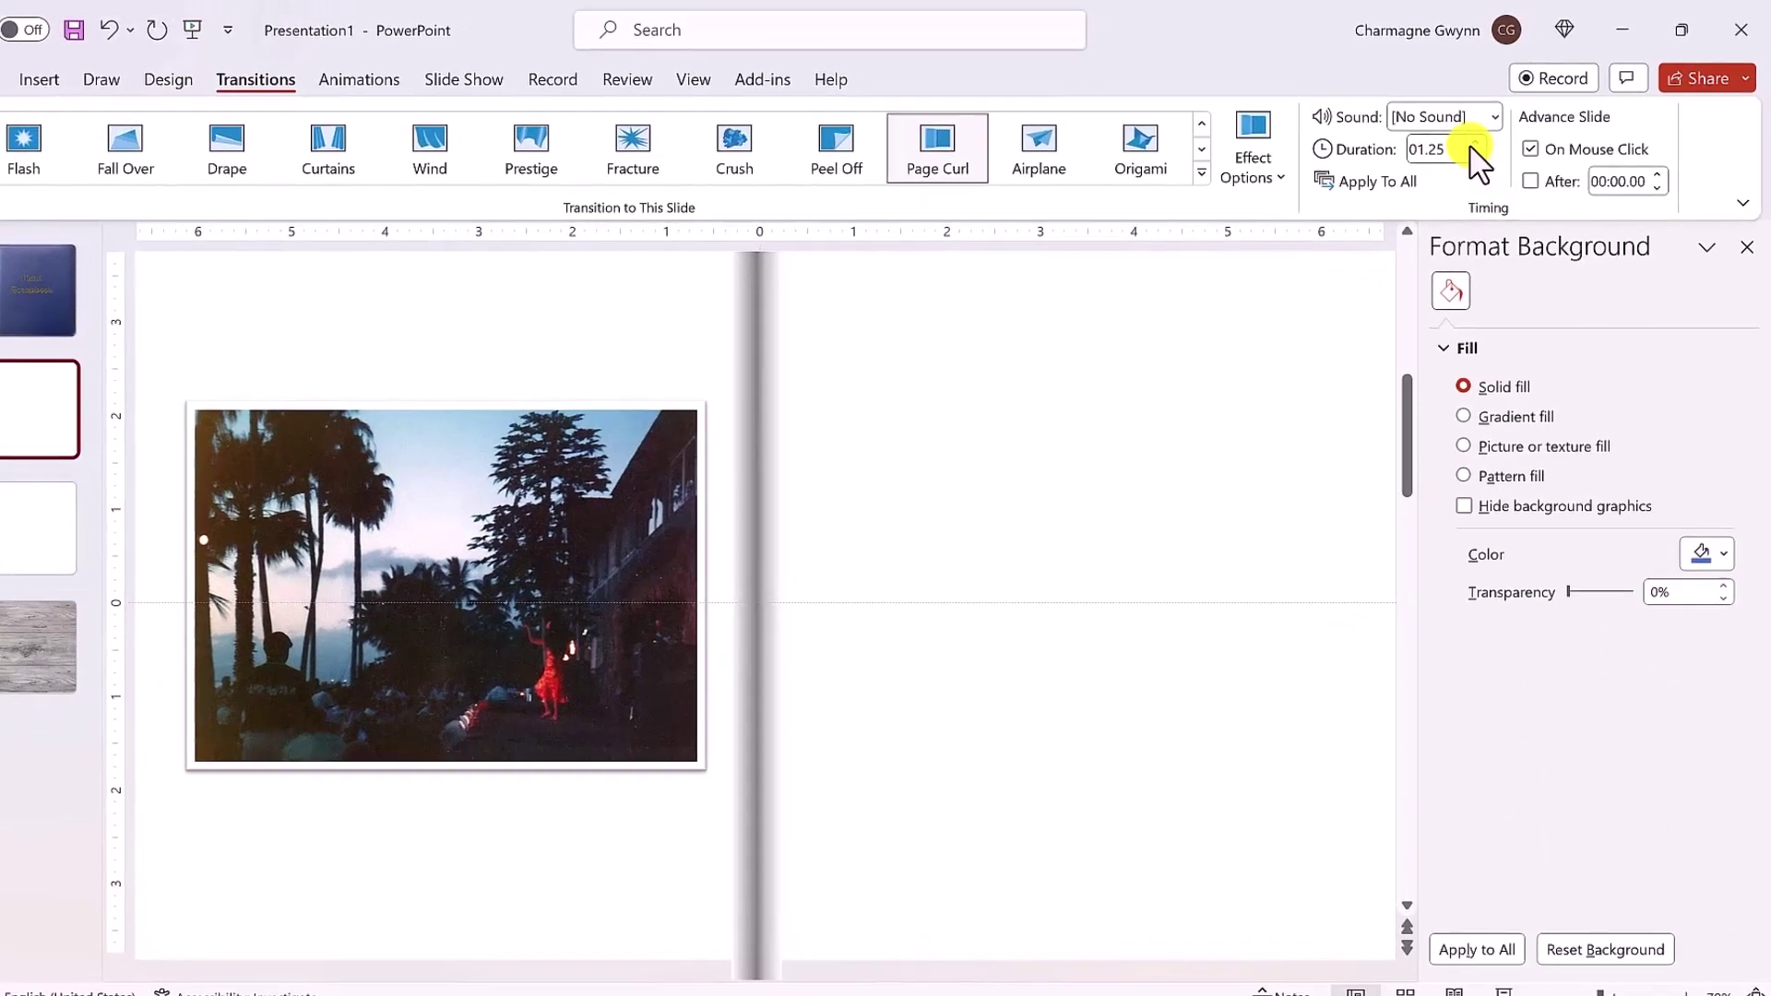
left_click(1475, 142)
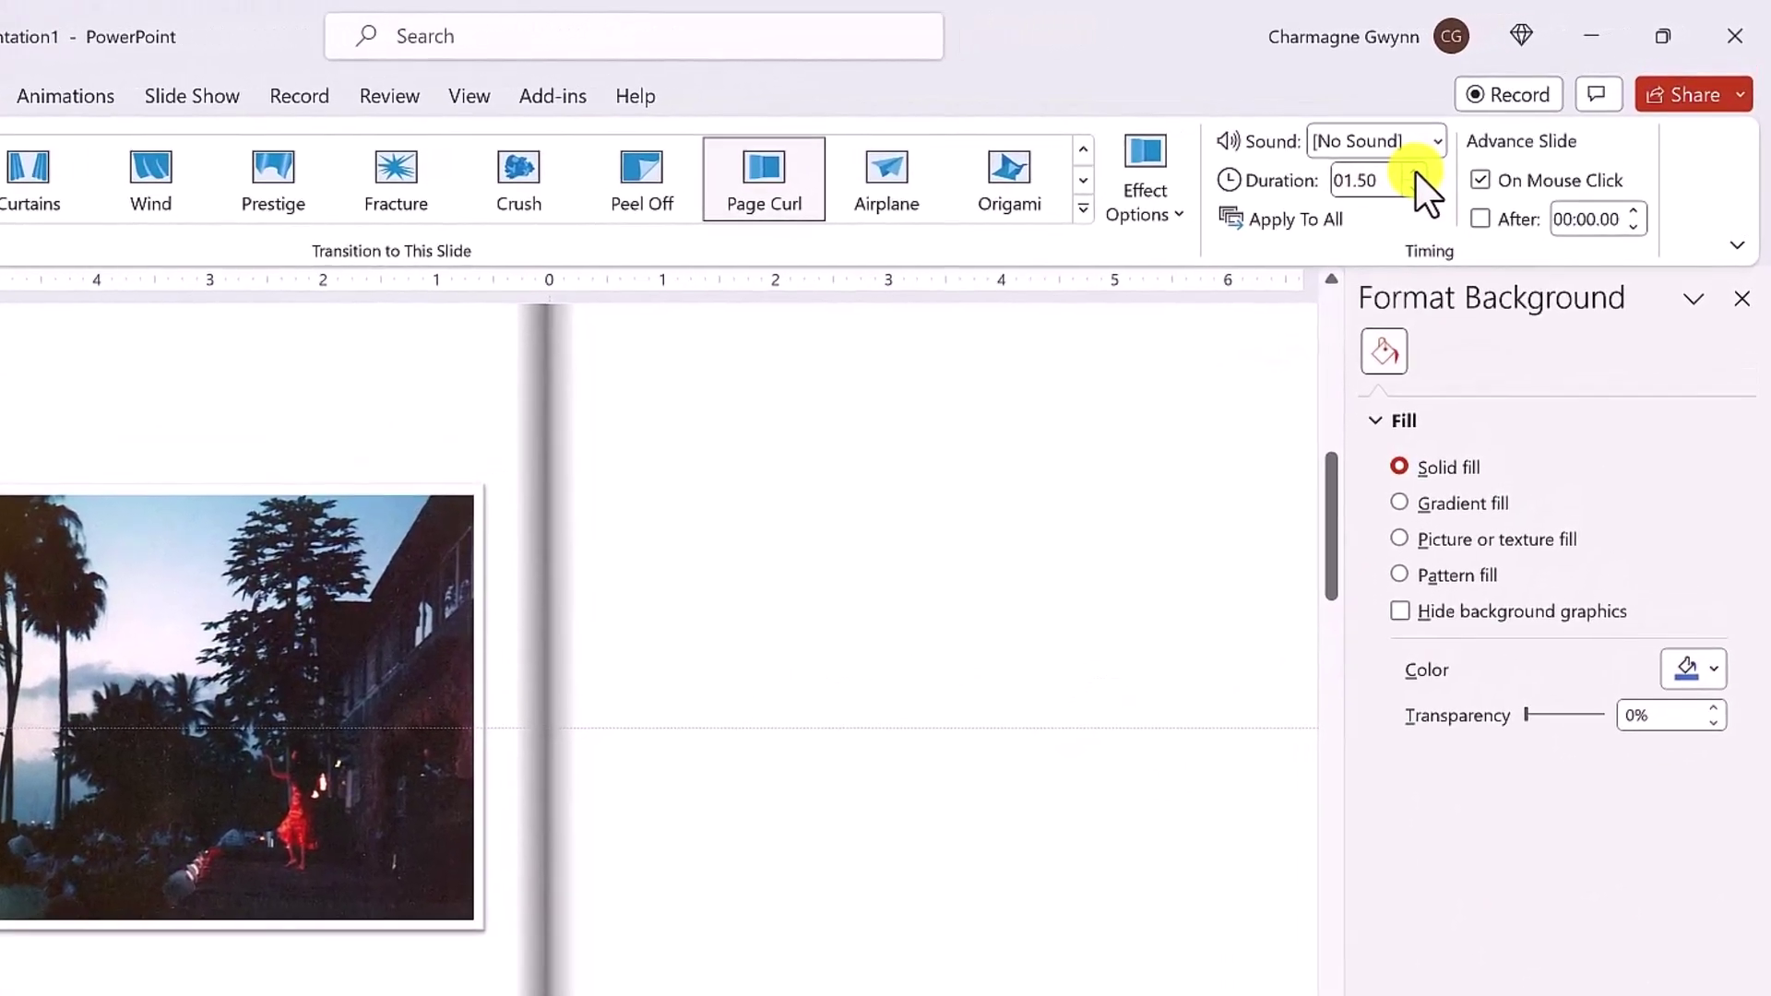
left_click(1418, 172)
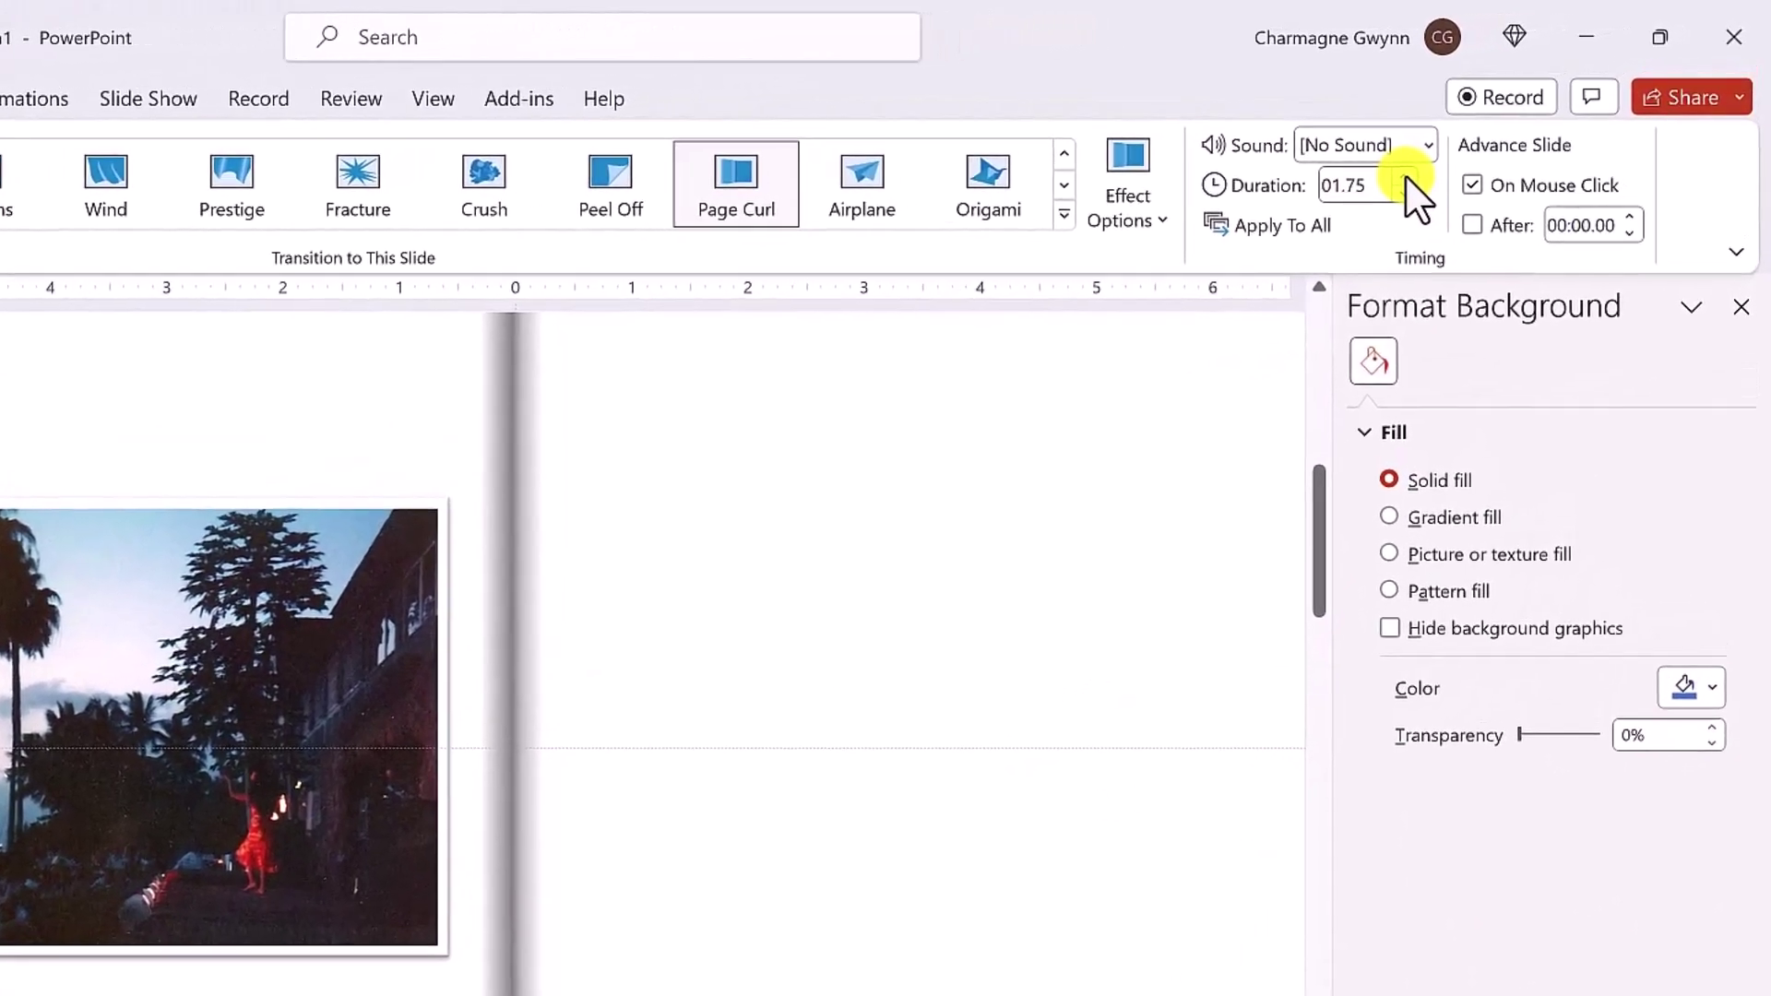
left_click(1418, 172)
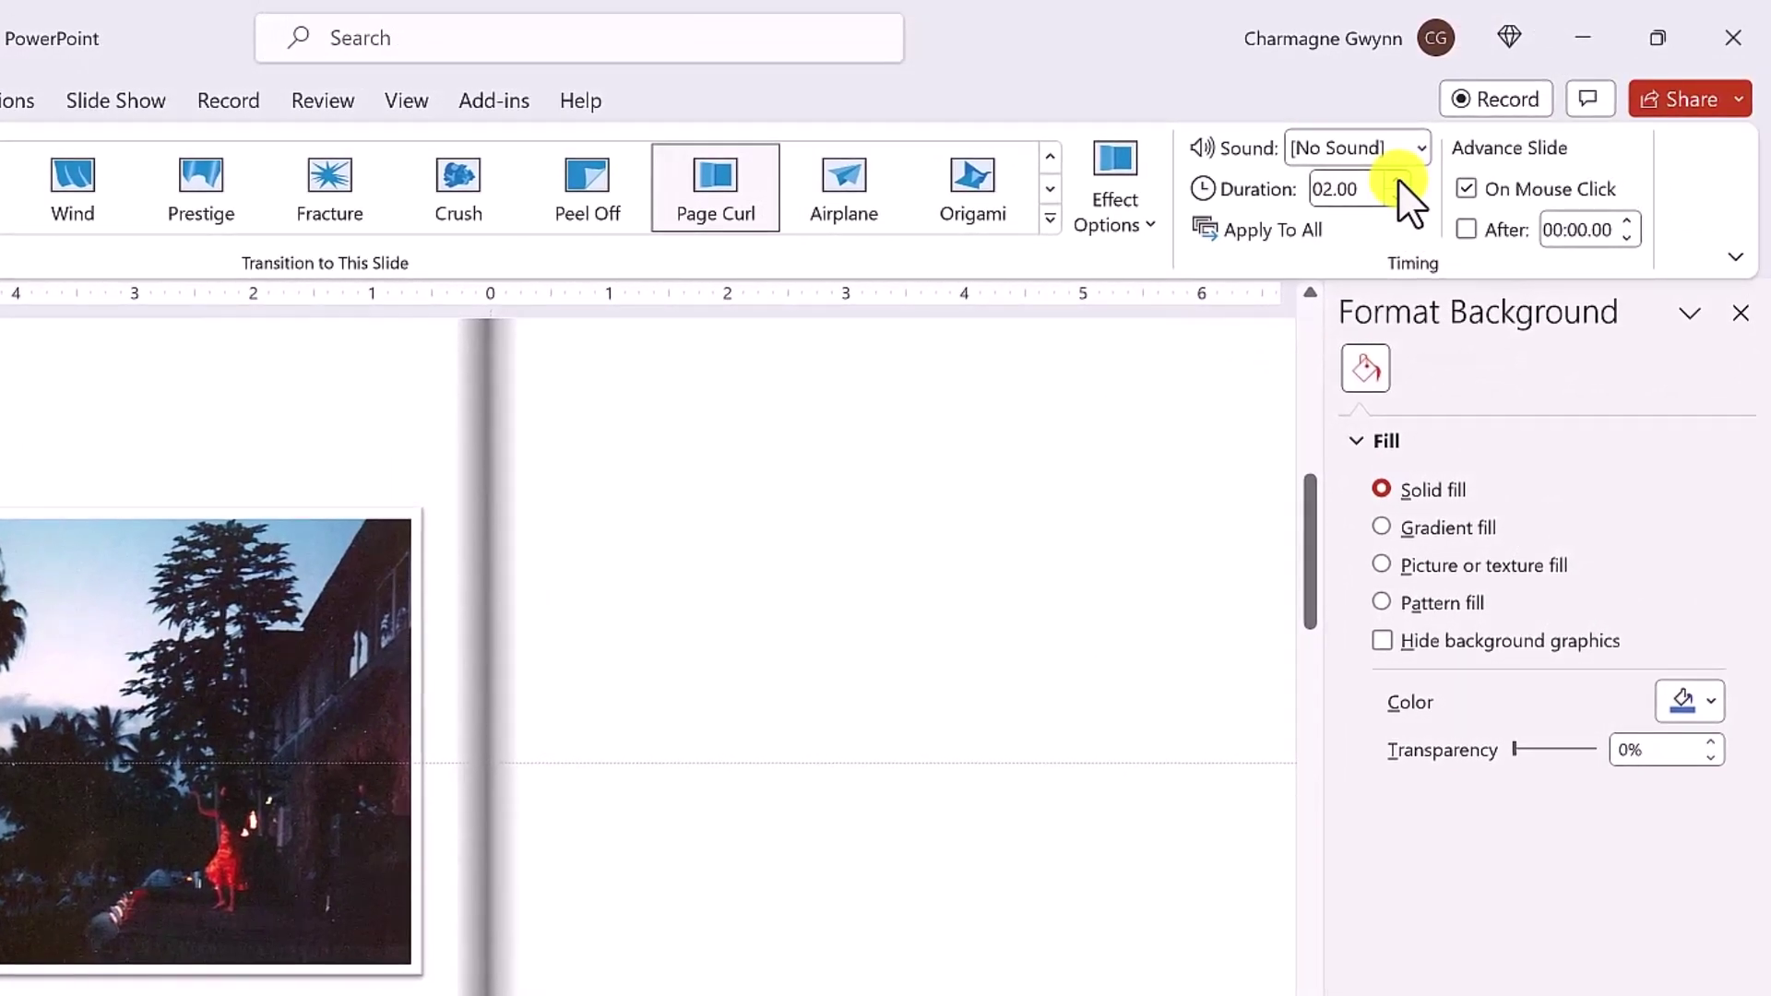
left_click(1467, 189)
left_click(1628, 222)
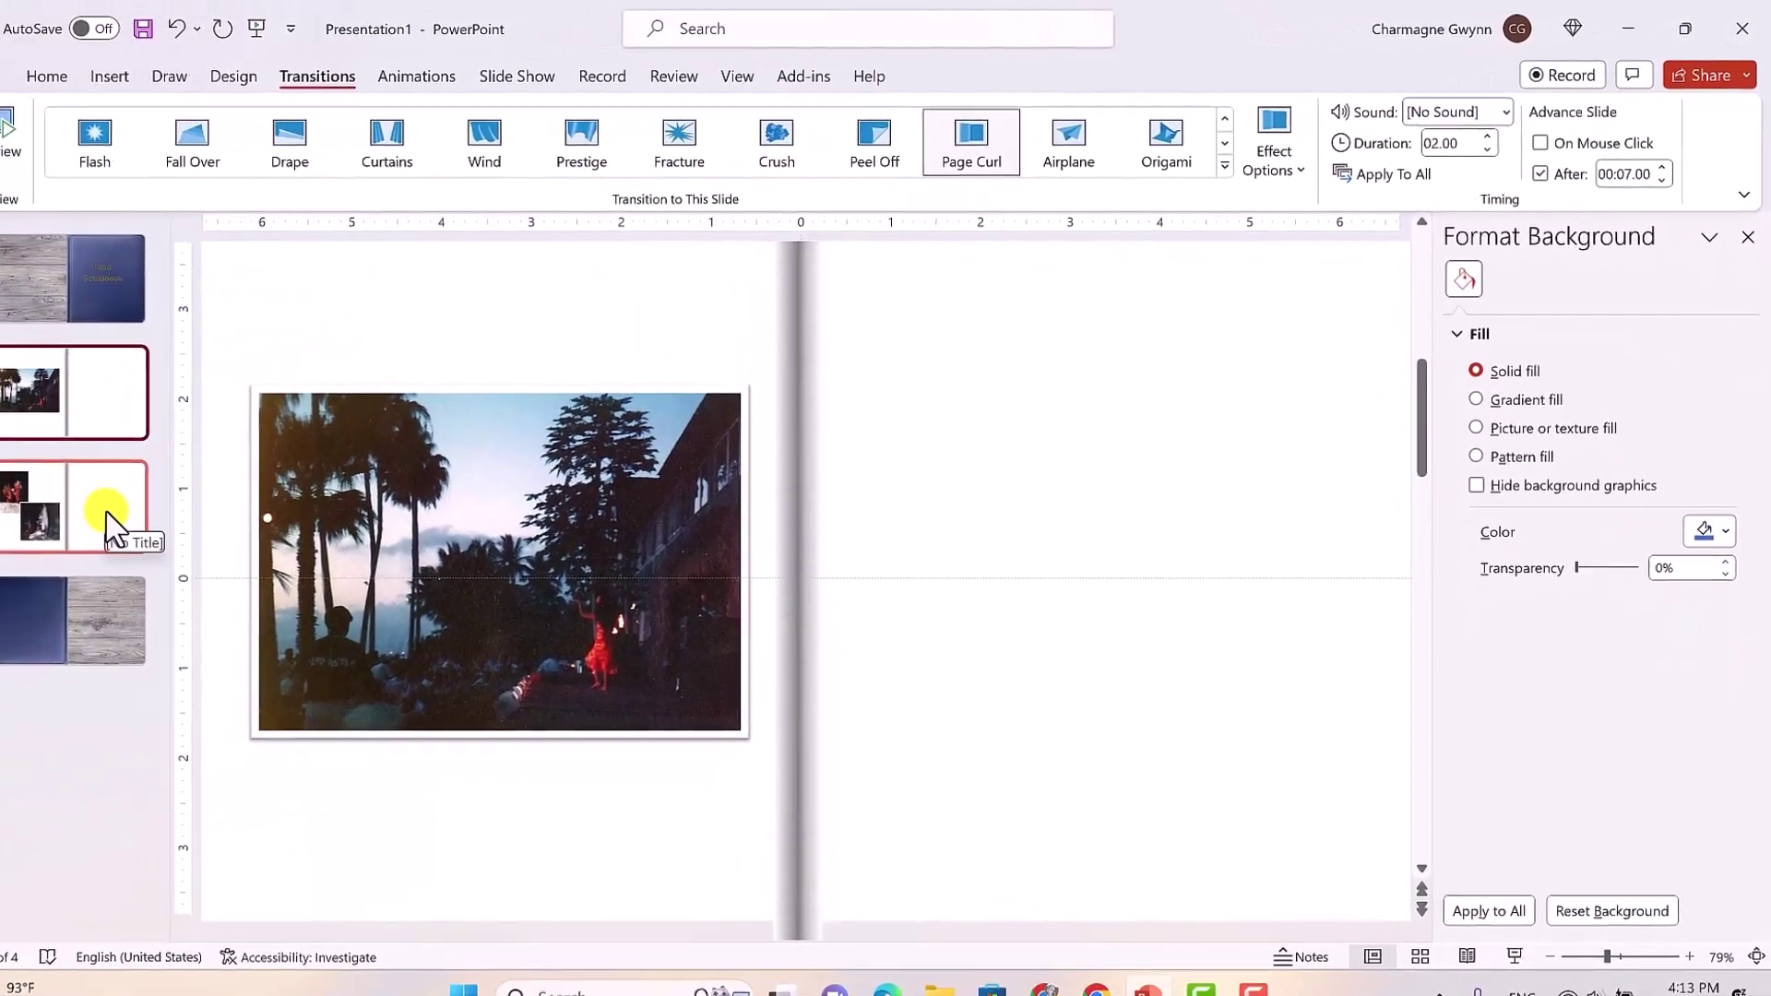
Step: Set the transition duration of slide 3, the page with two overlapping photos, to 2 seconds
left_click(4, 559)
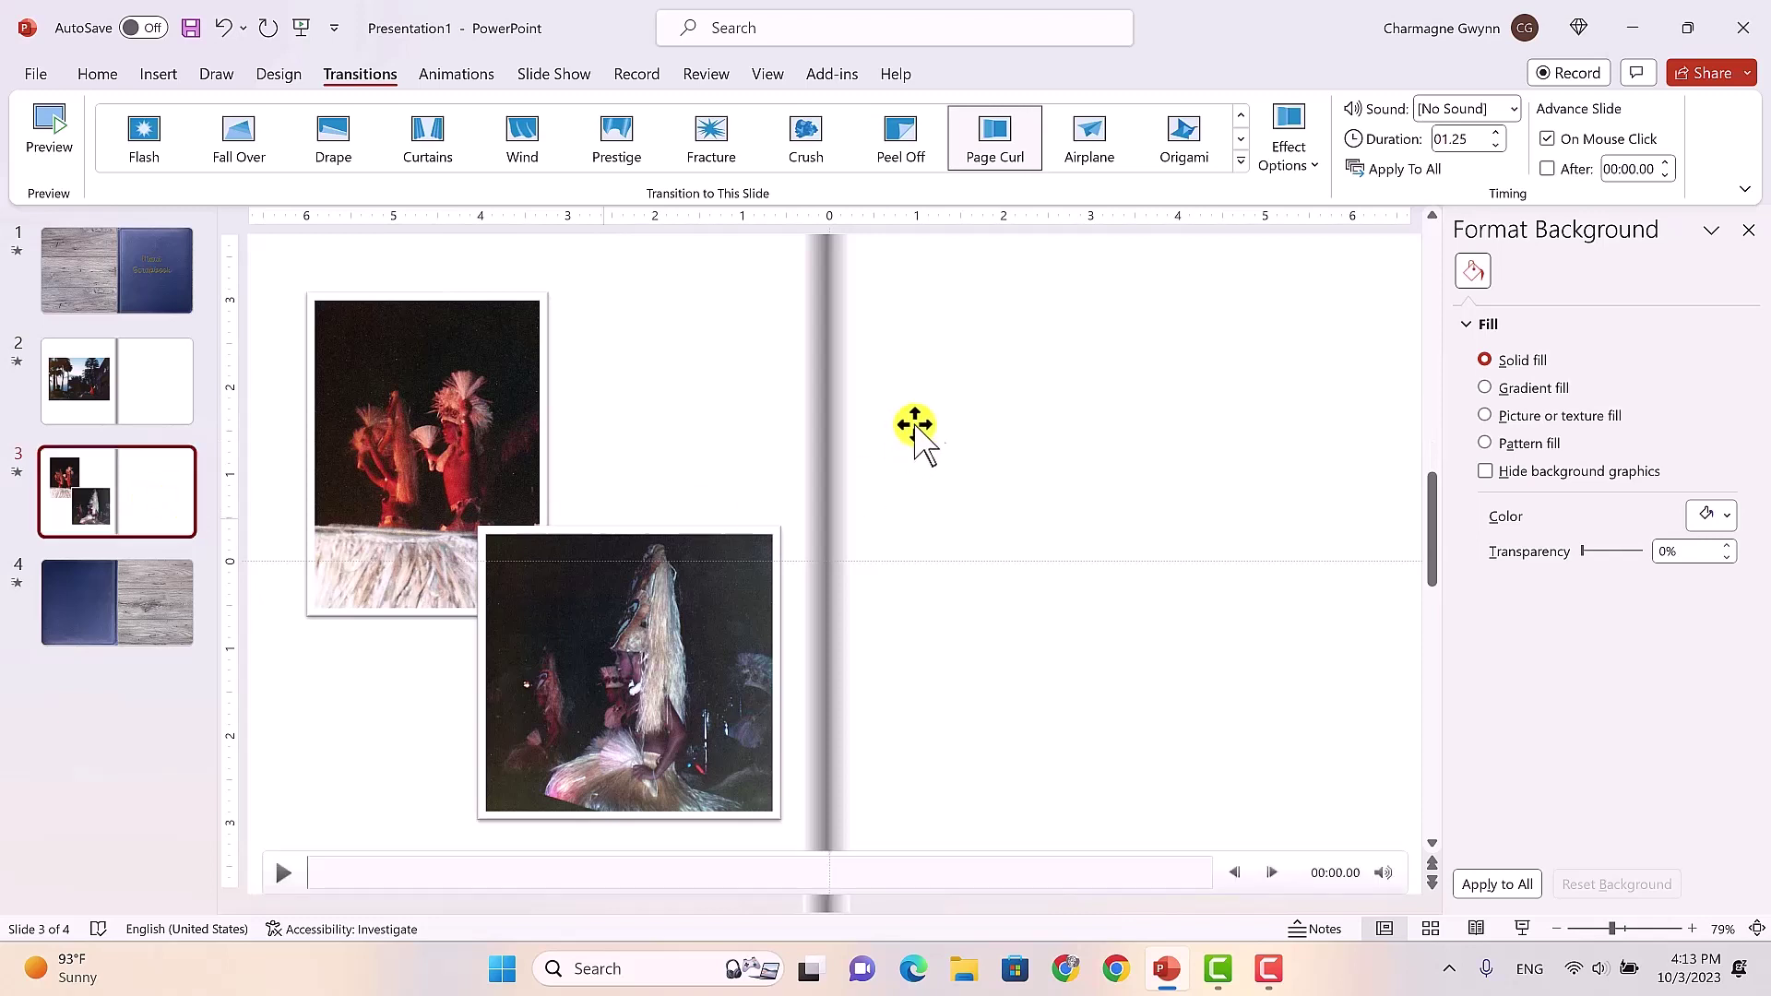
left_click(1496, 133)
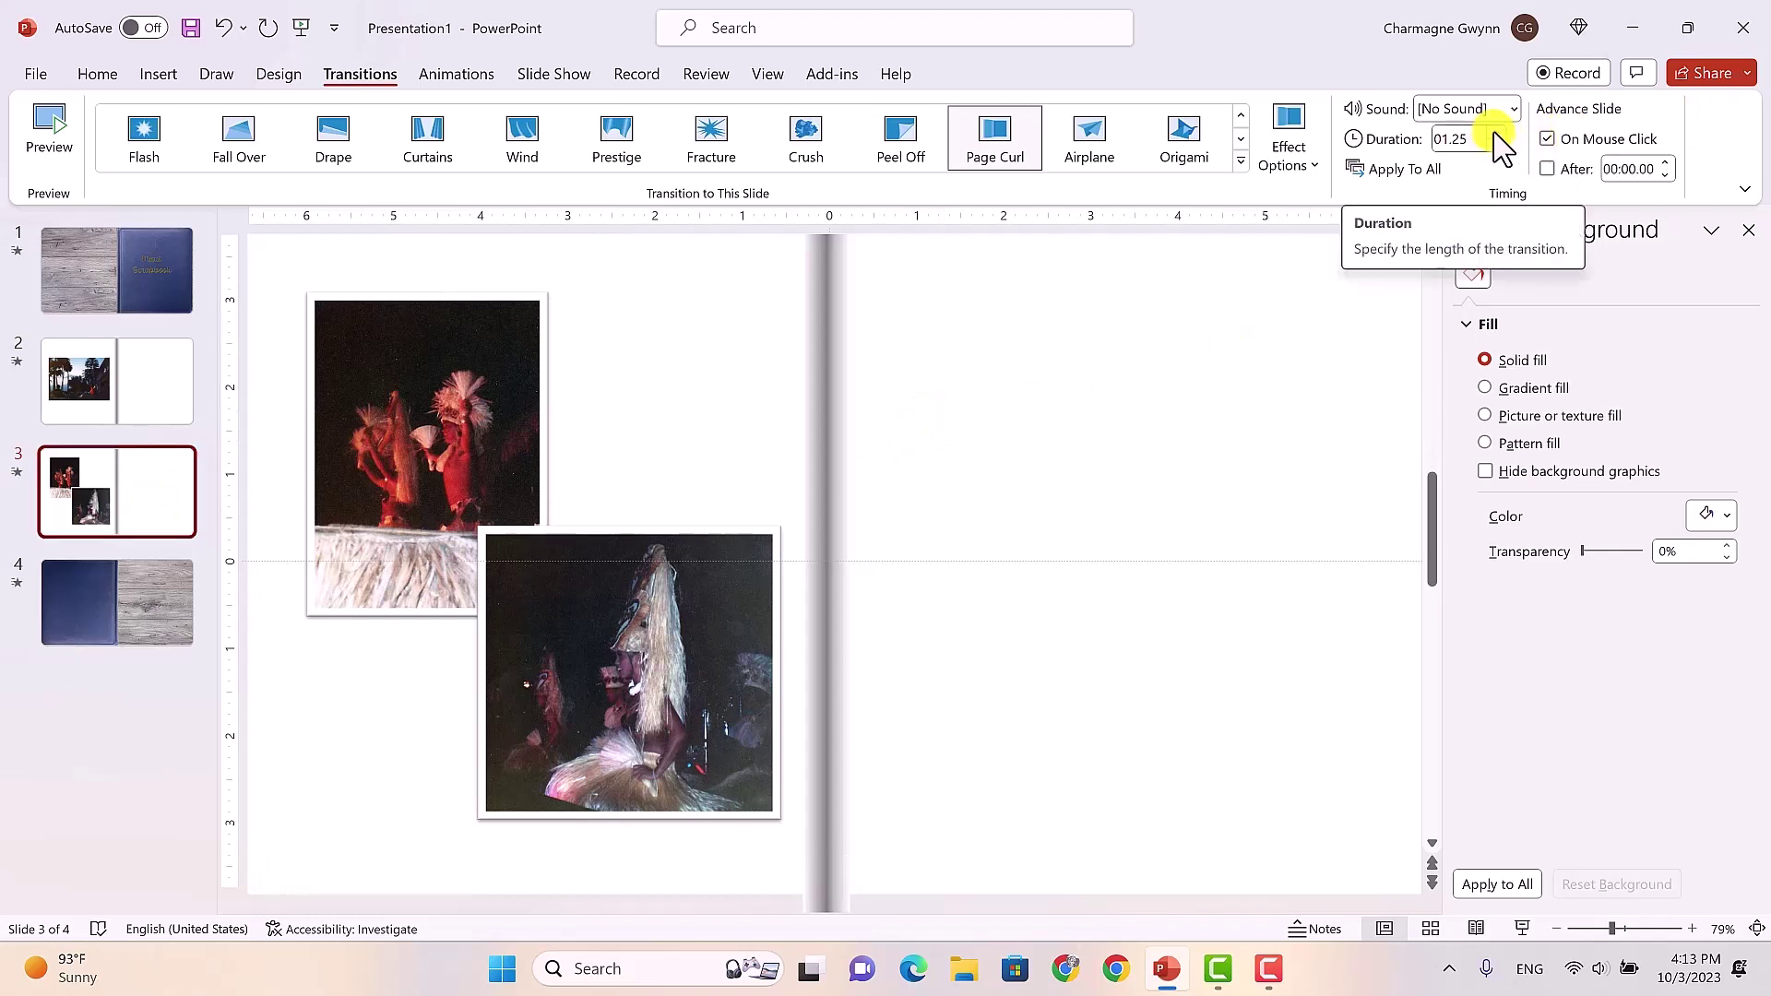
left_click(1496, 133)
left_click(1495, 133)
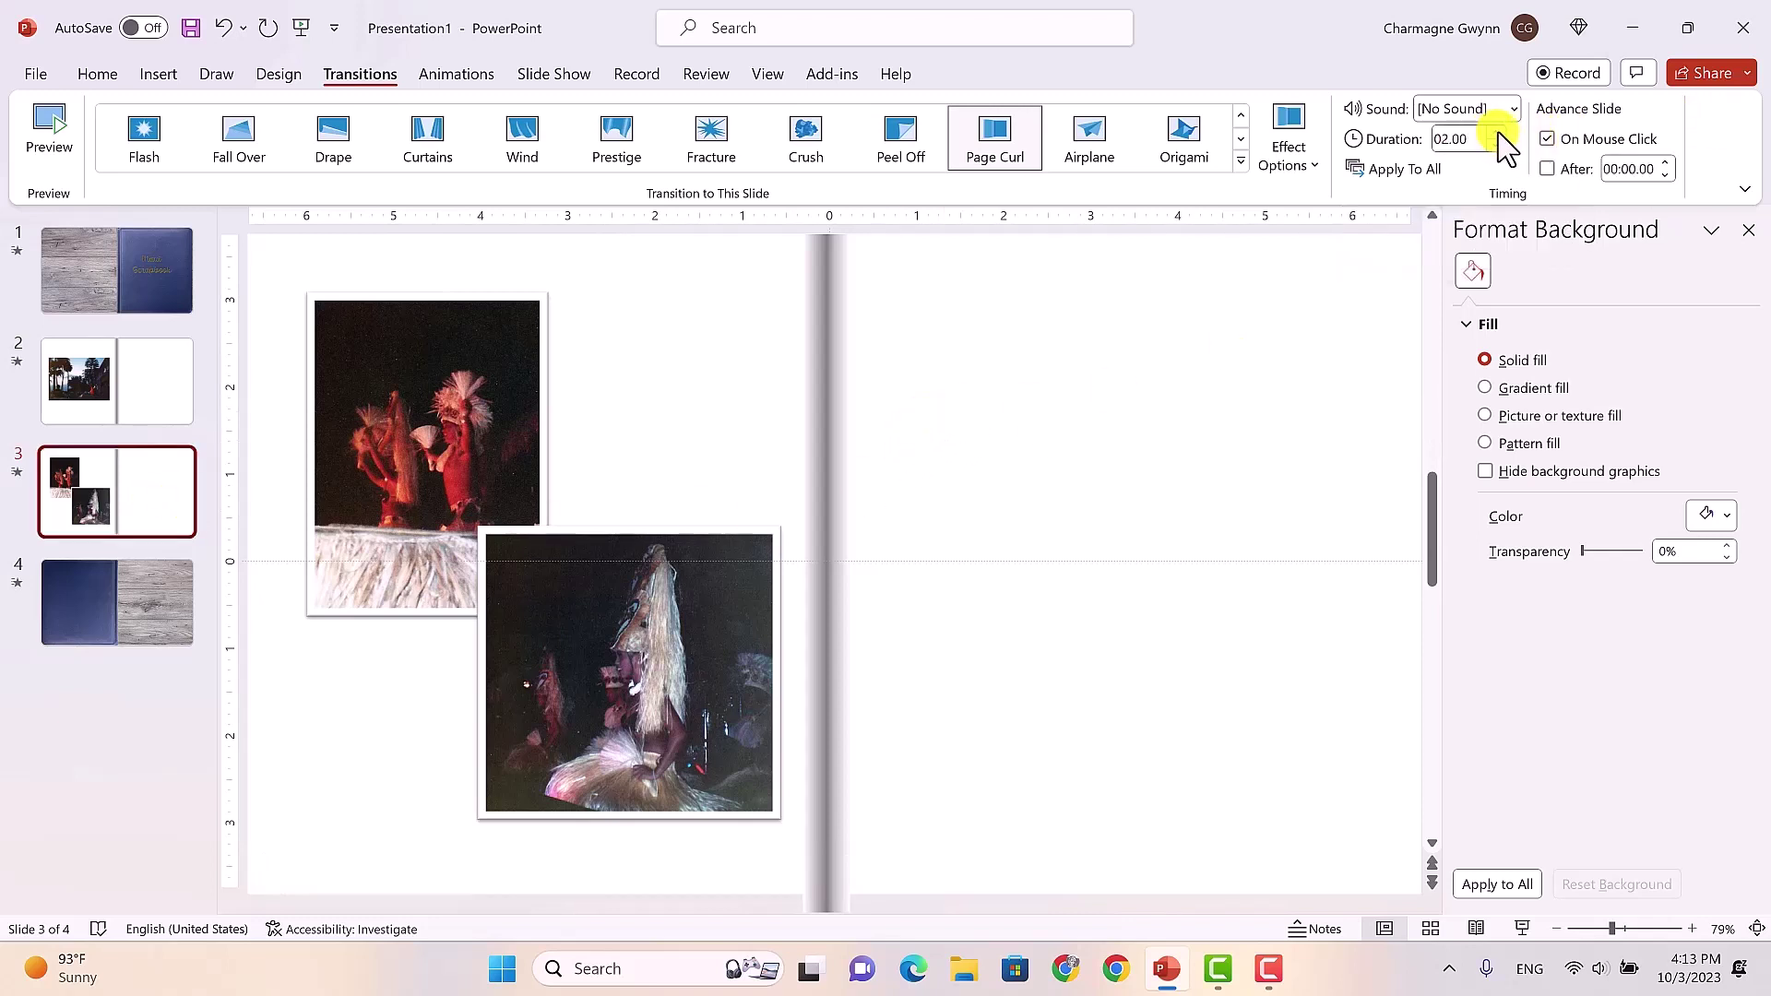
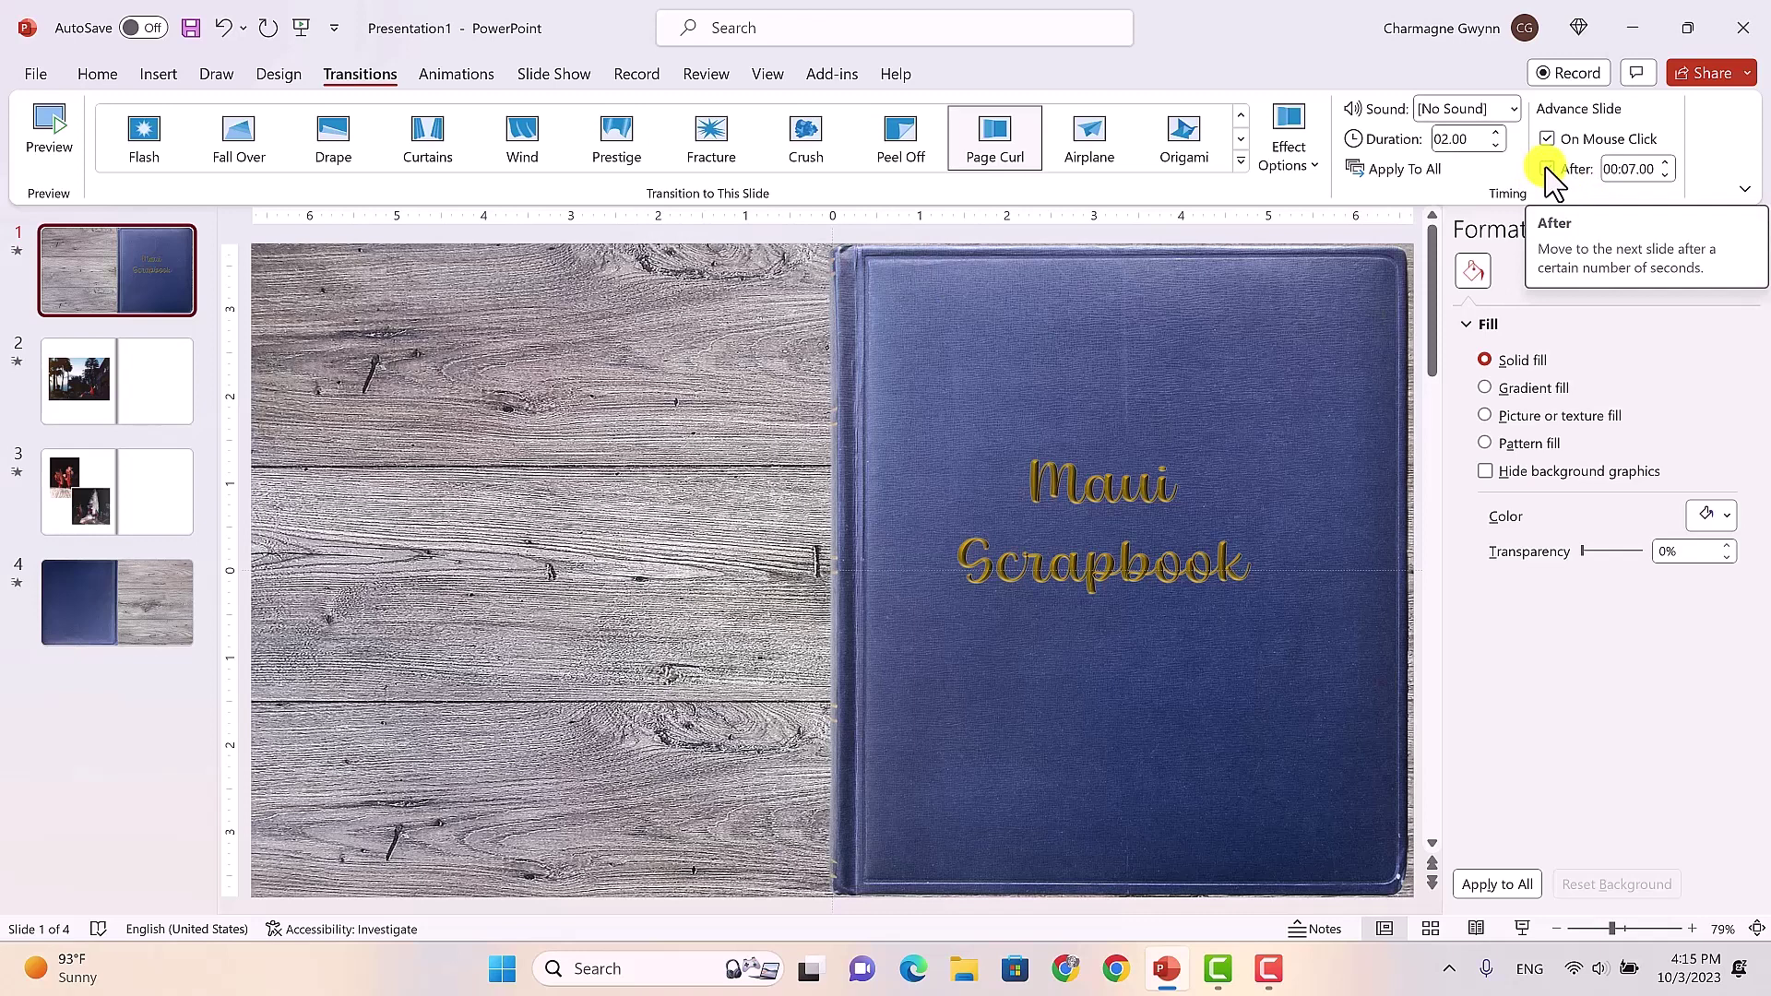
Step: Remove the Page Curl transition from the cover slide by setting its transition to None
left_click(1547, 169)
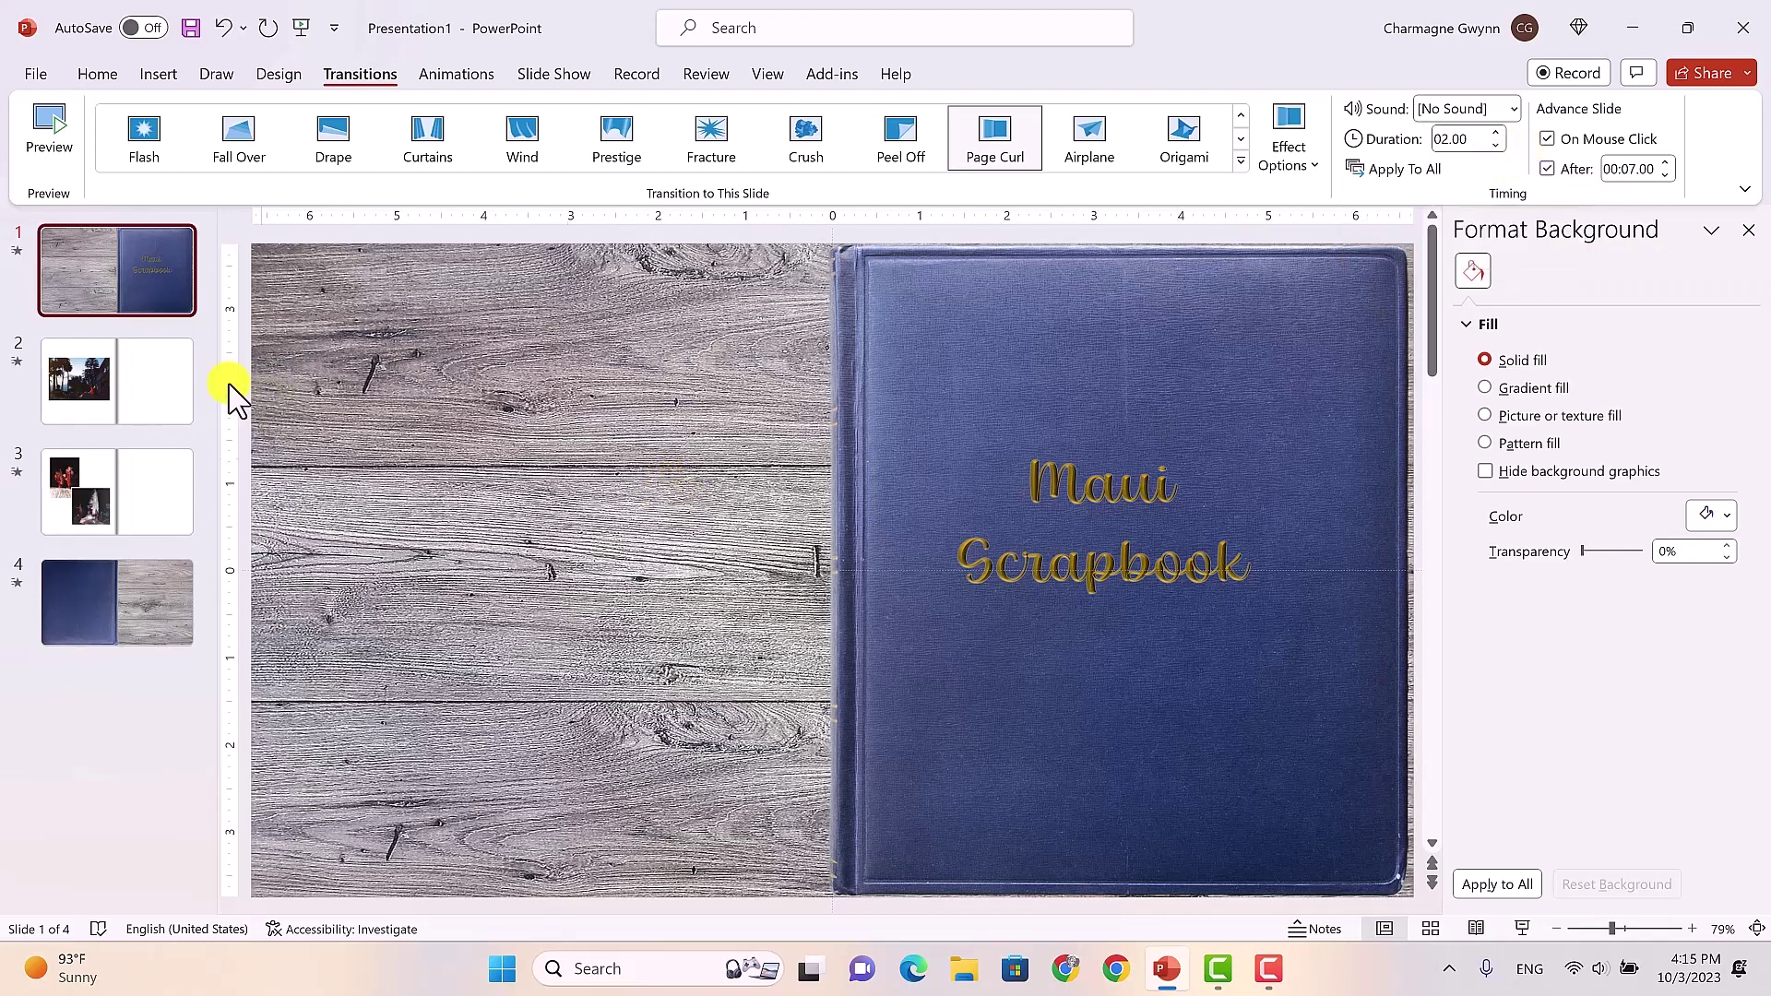
left_click(161, 406)
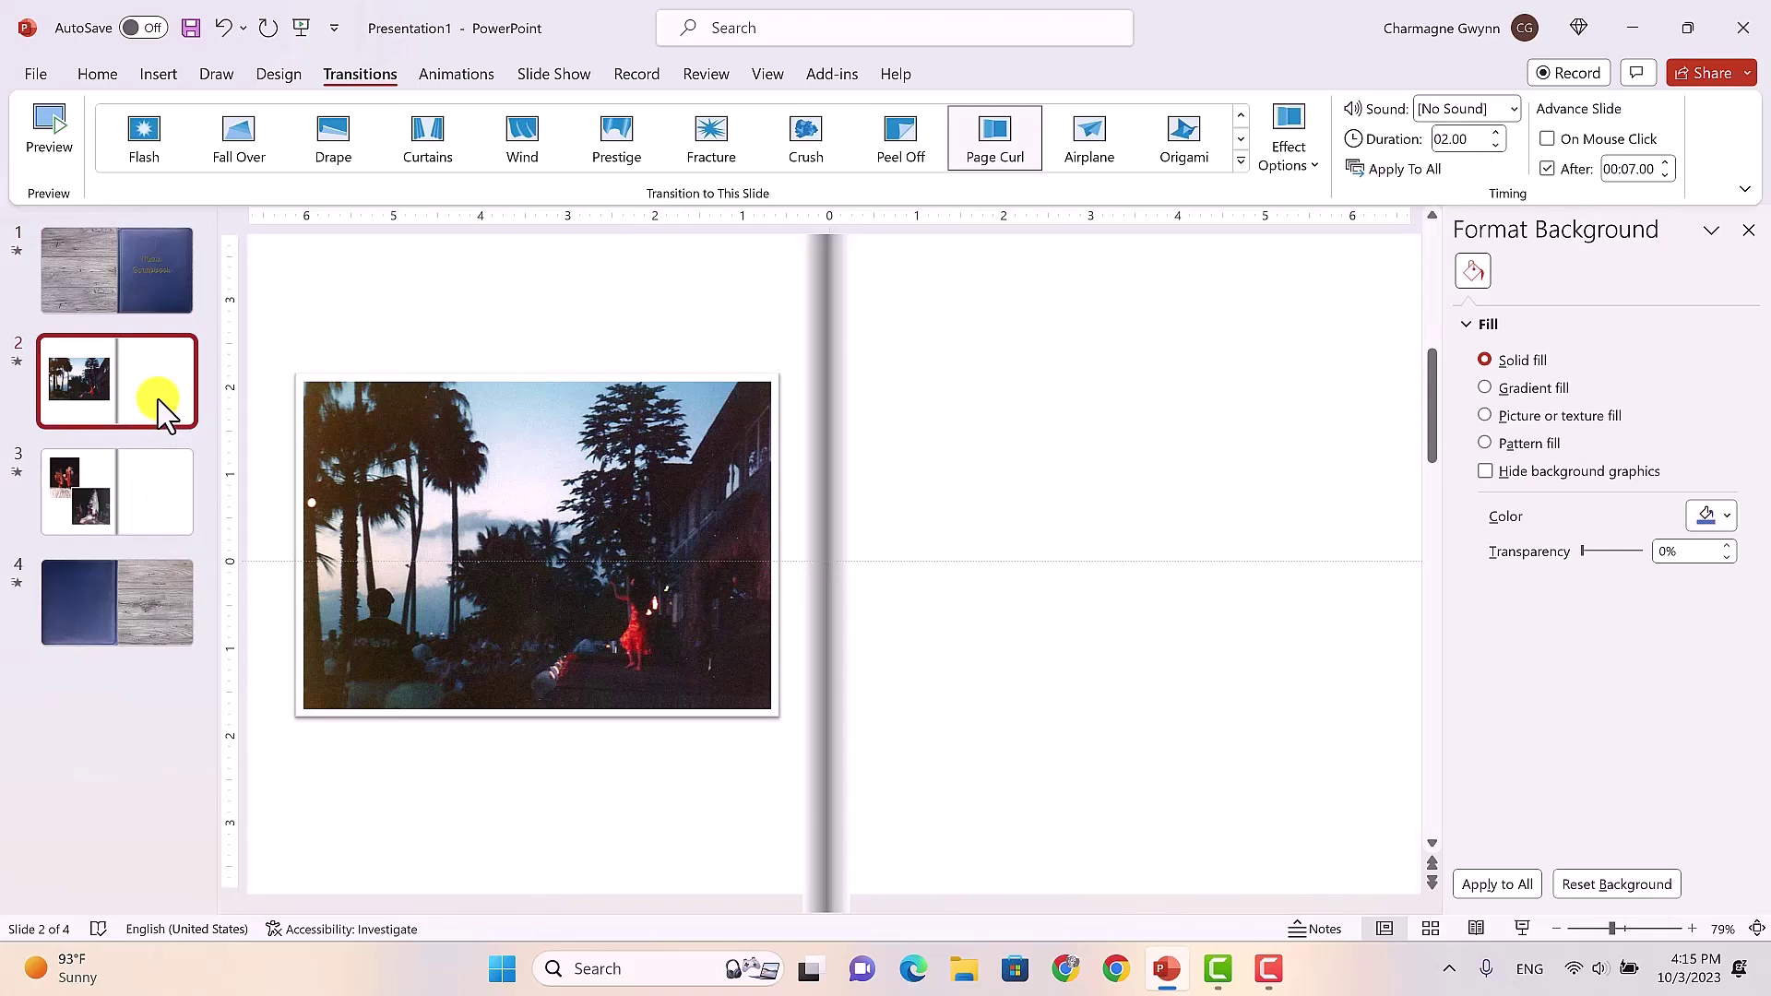
left_click(148, 273)
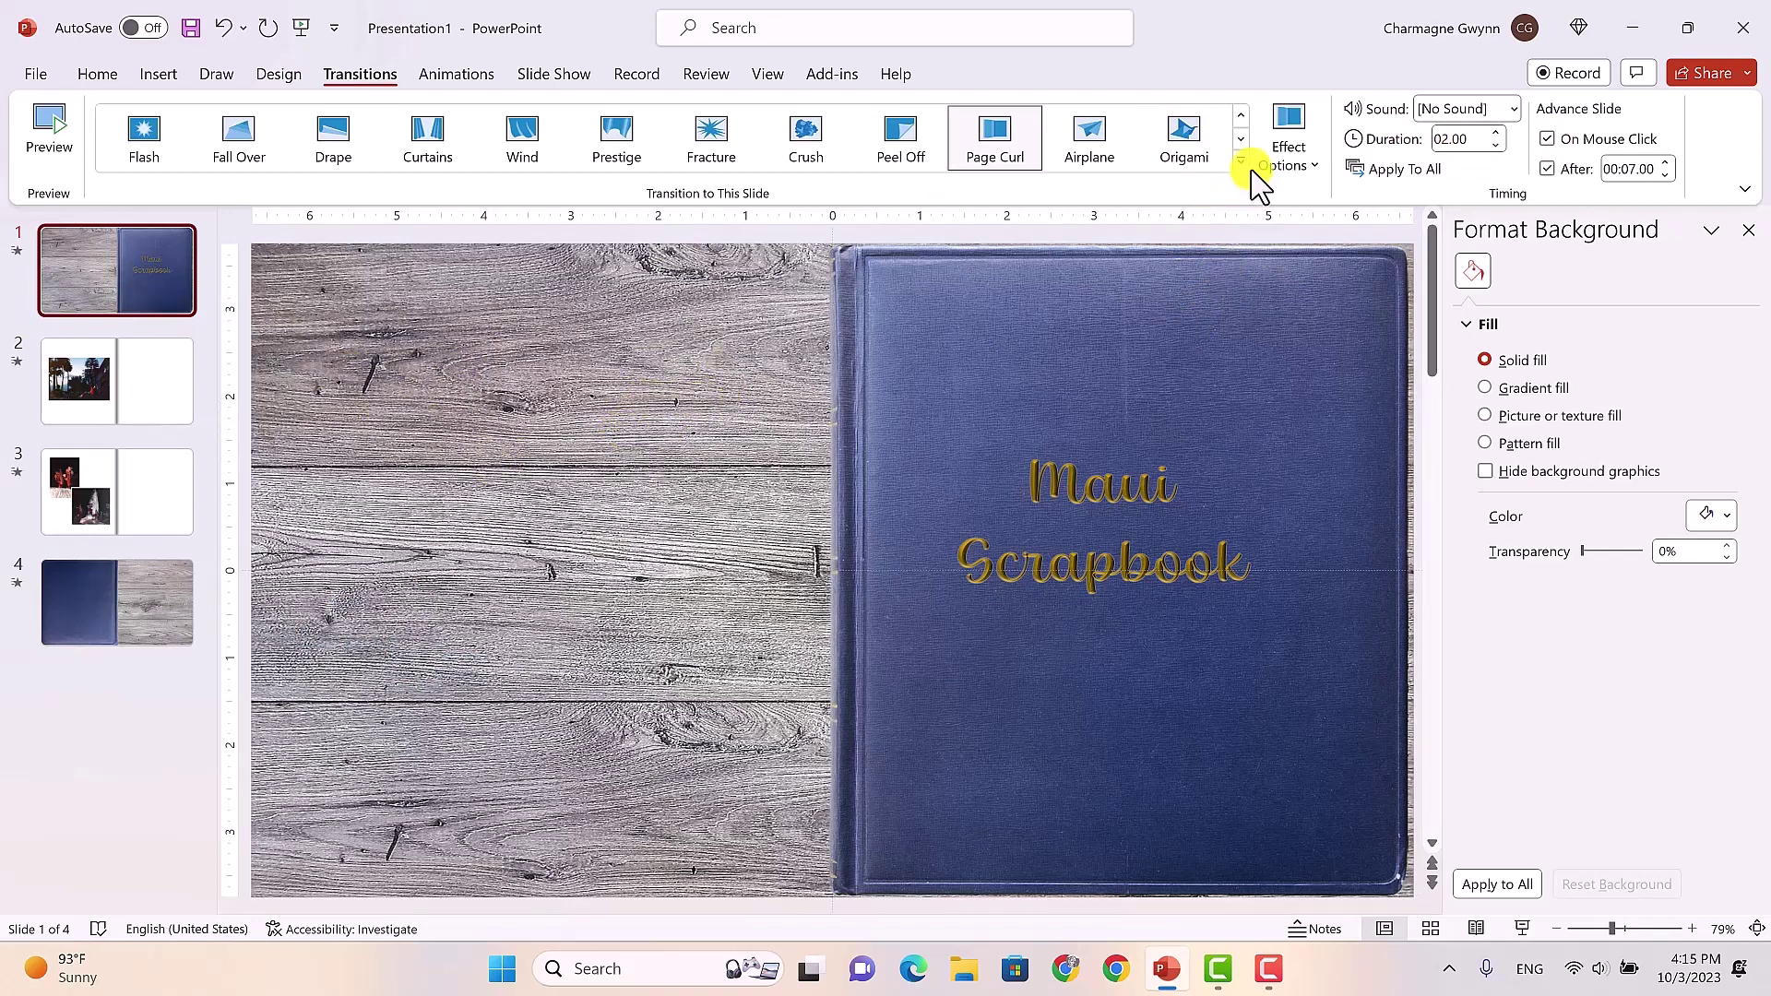
left_click(1240, 139)
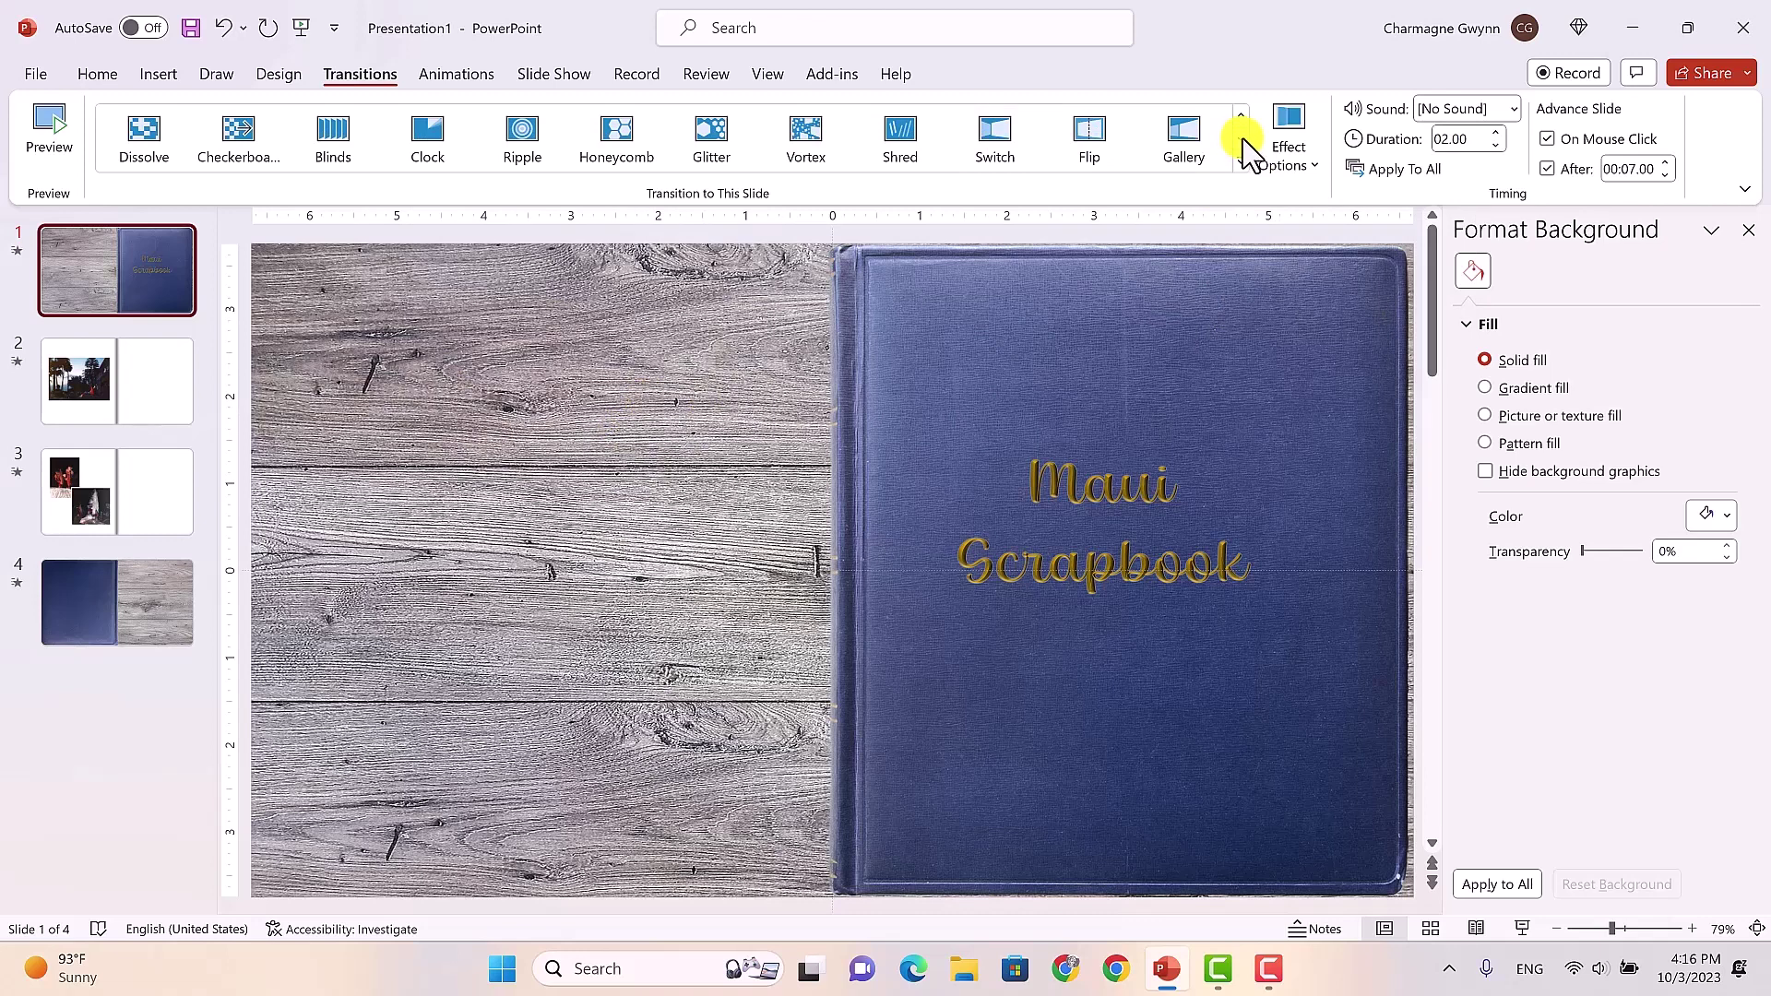
left_click(1242, 141)
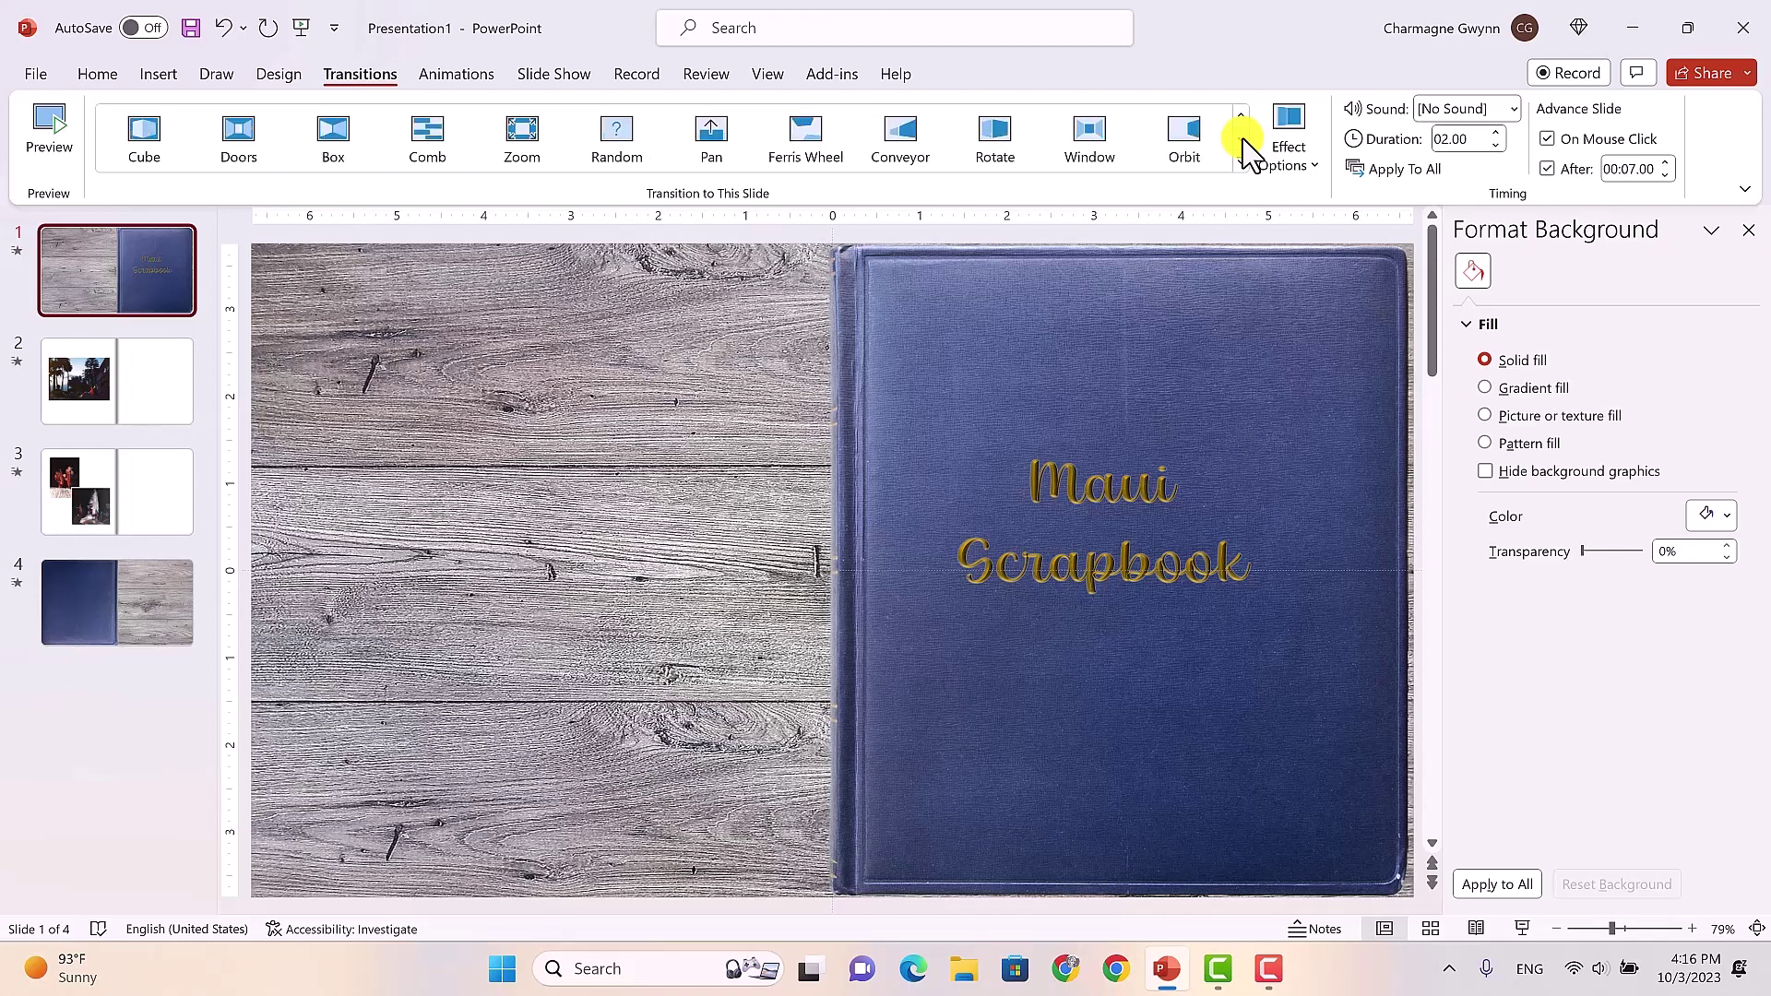
left_click(1242, 141)
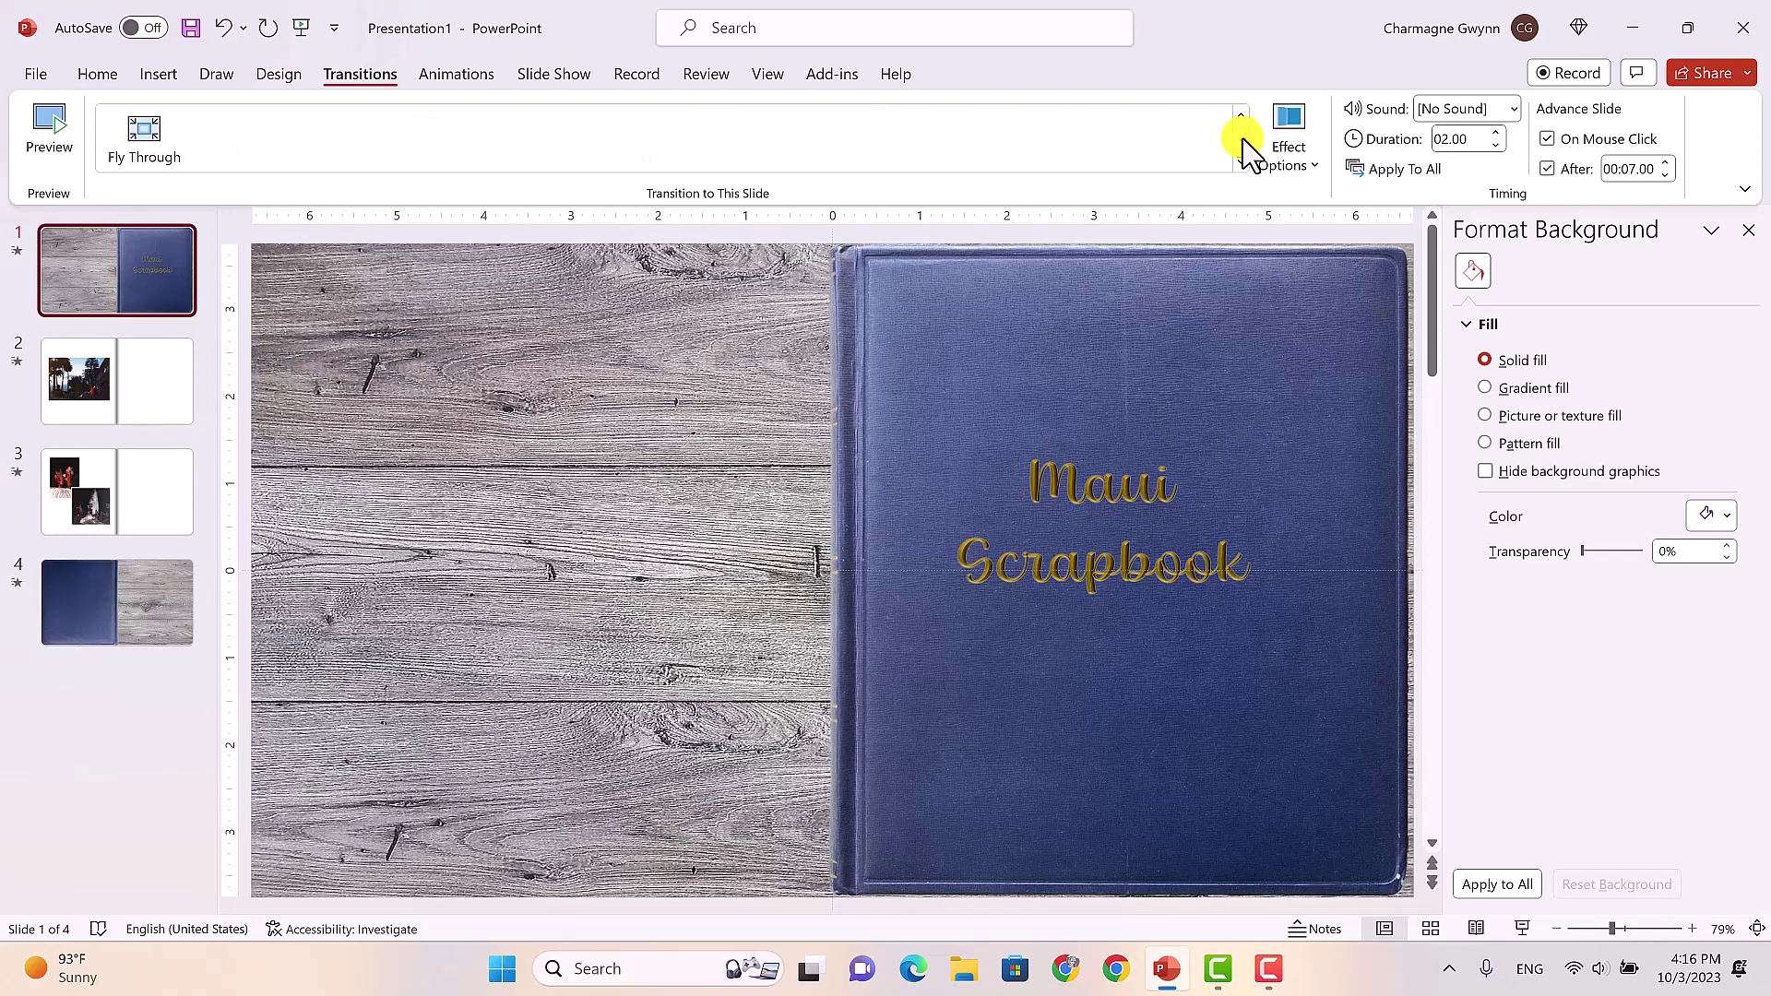
left_click(1243, 117)
left_click(1243, 118)
left_click(1243, 117)
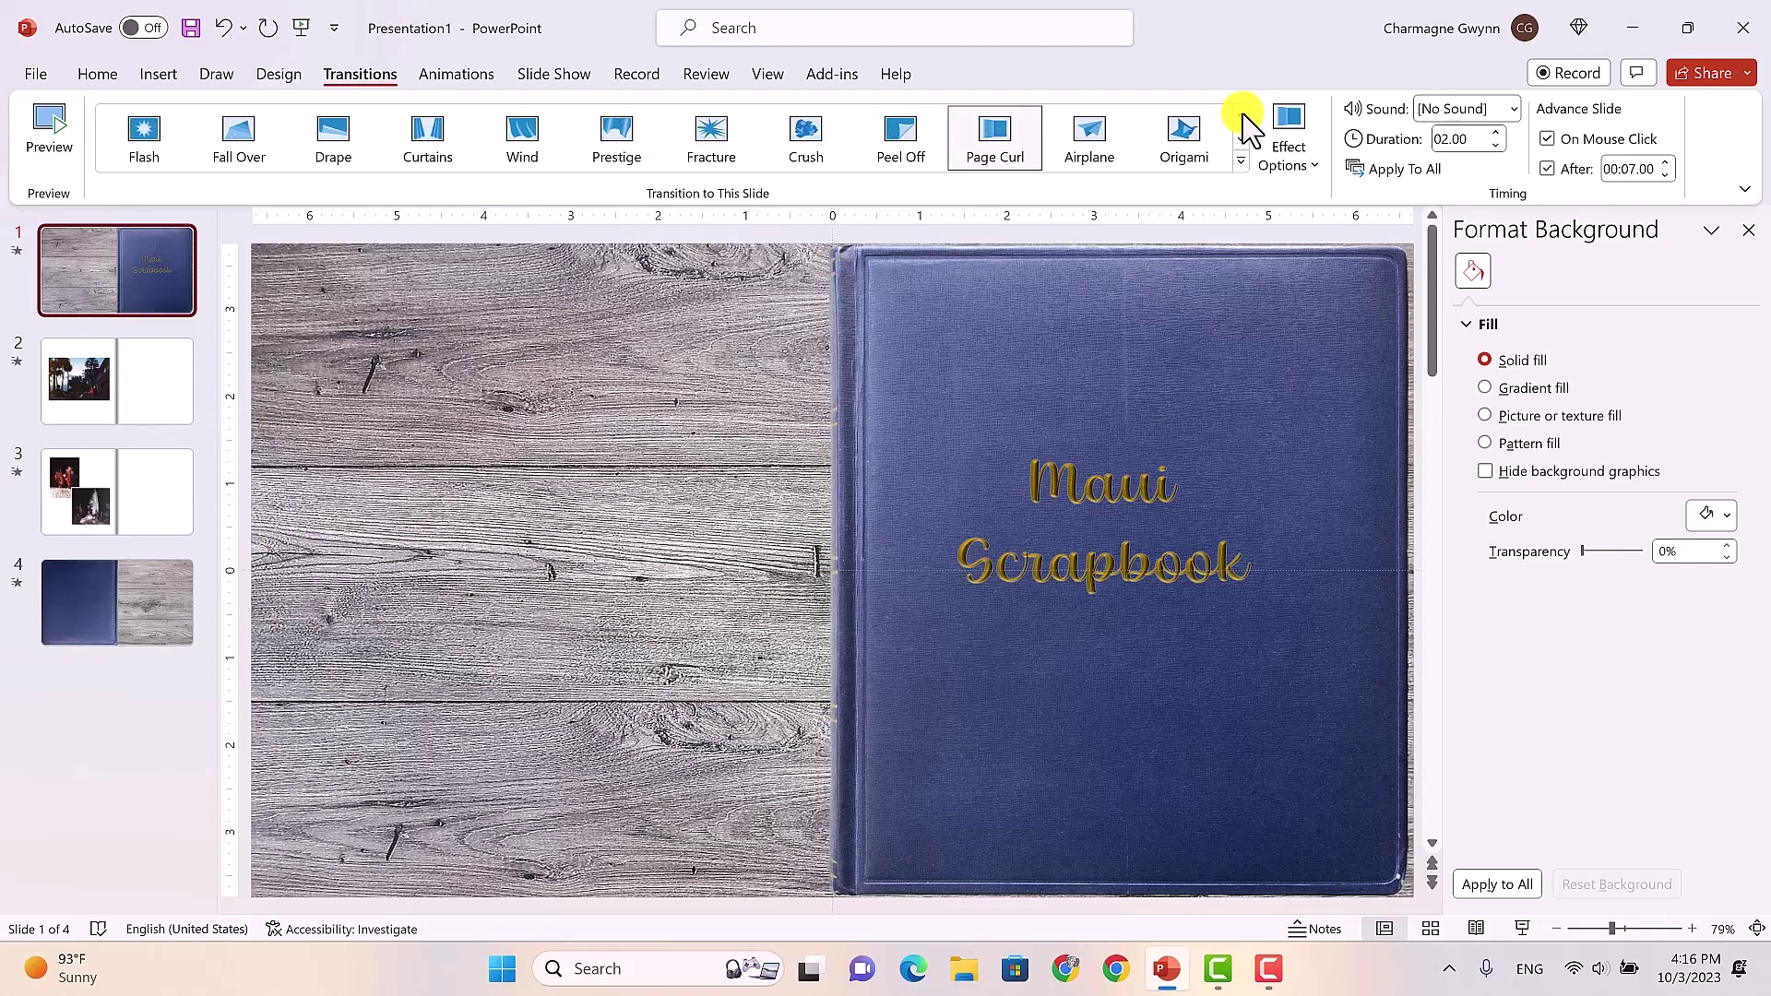
left_click(1243, 117)
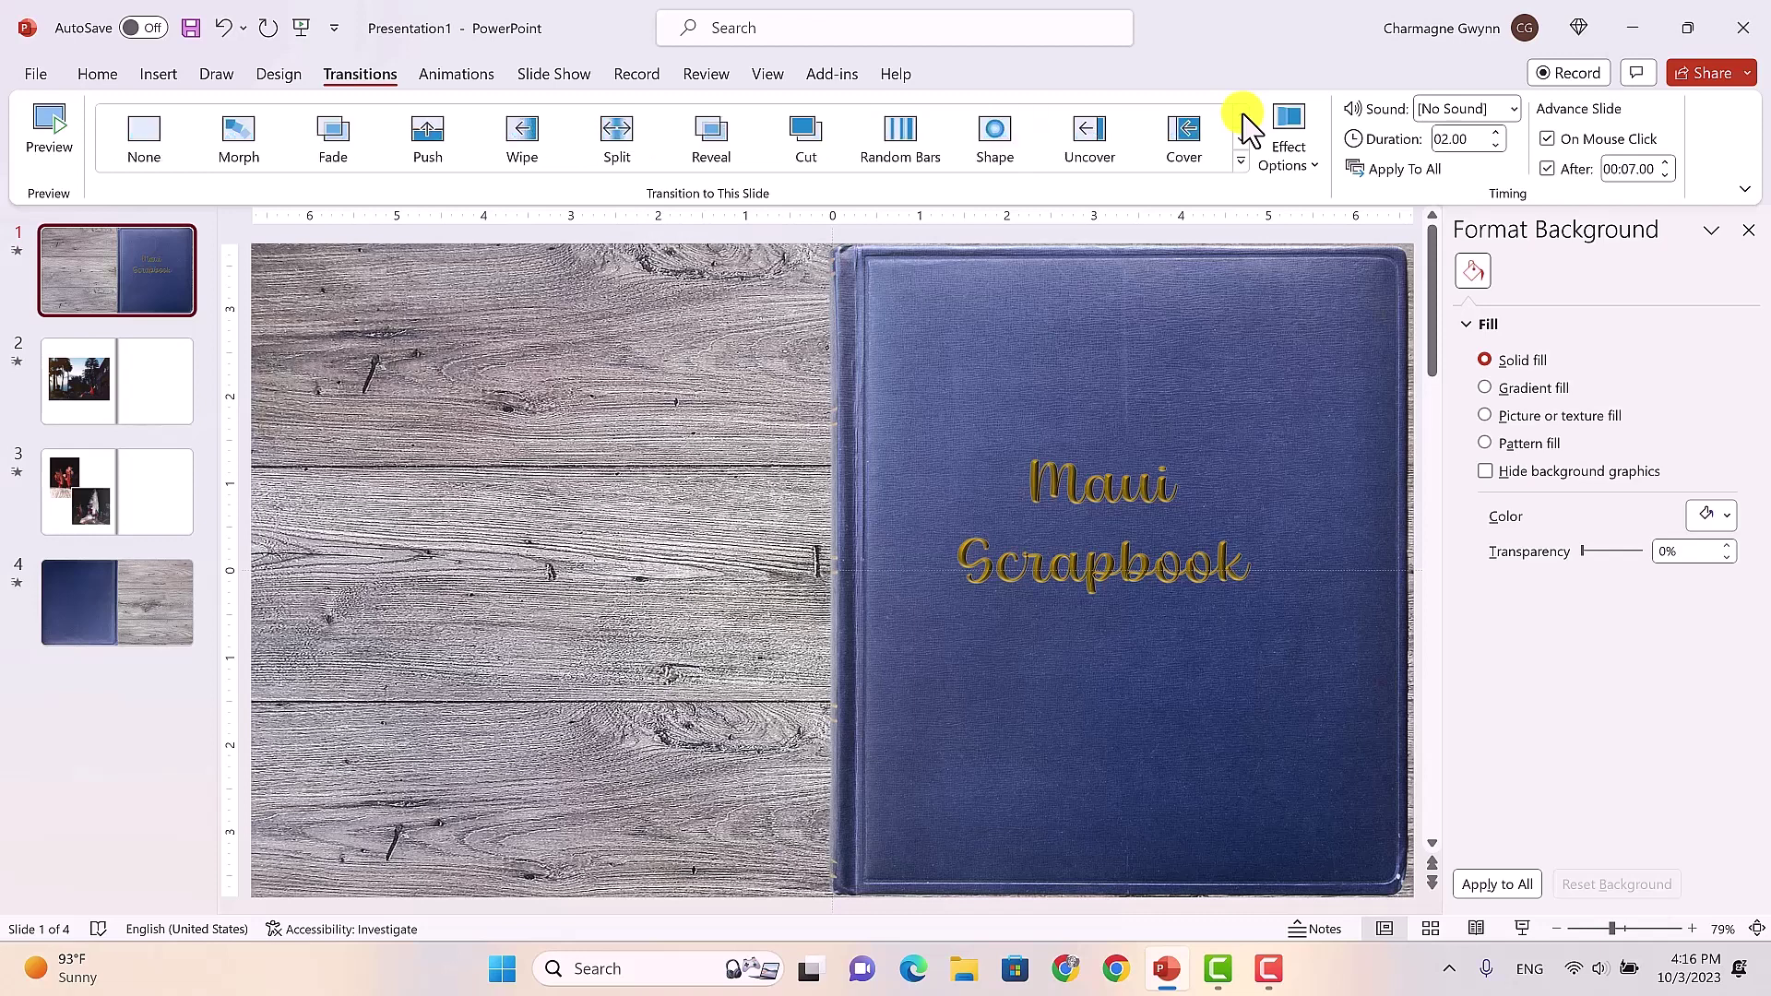
left_click(144, 143)
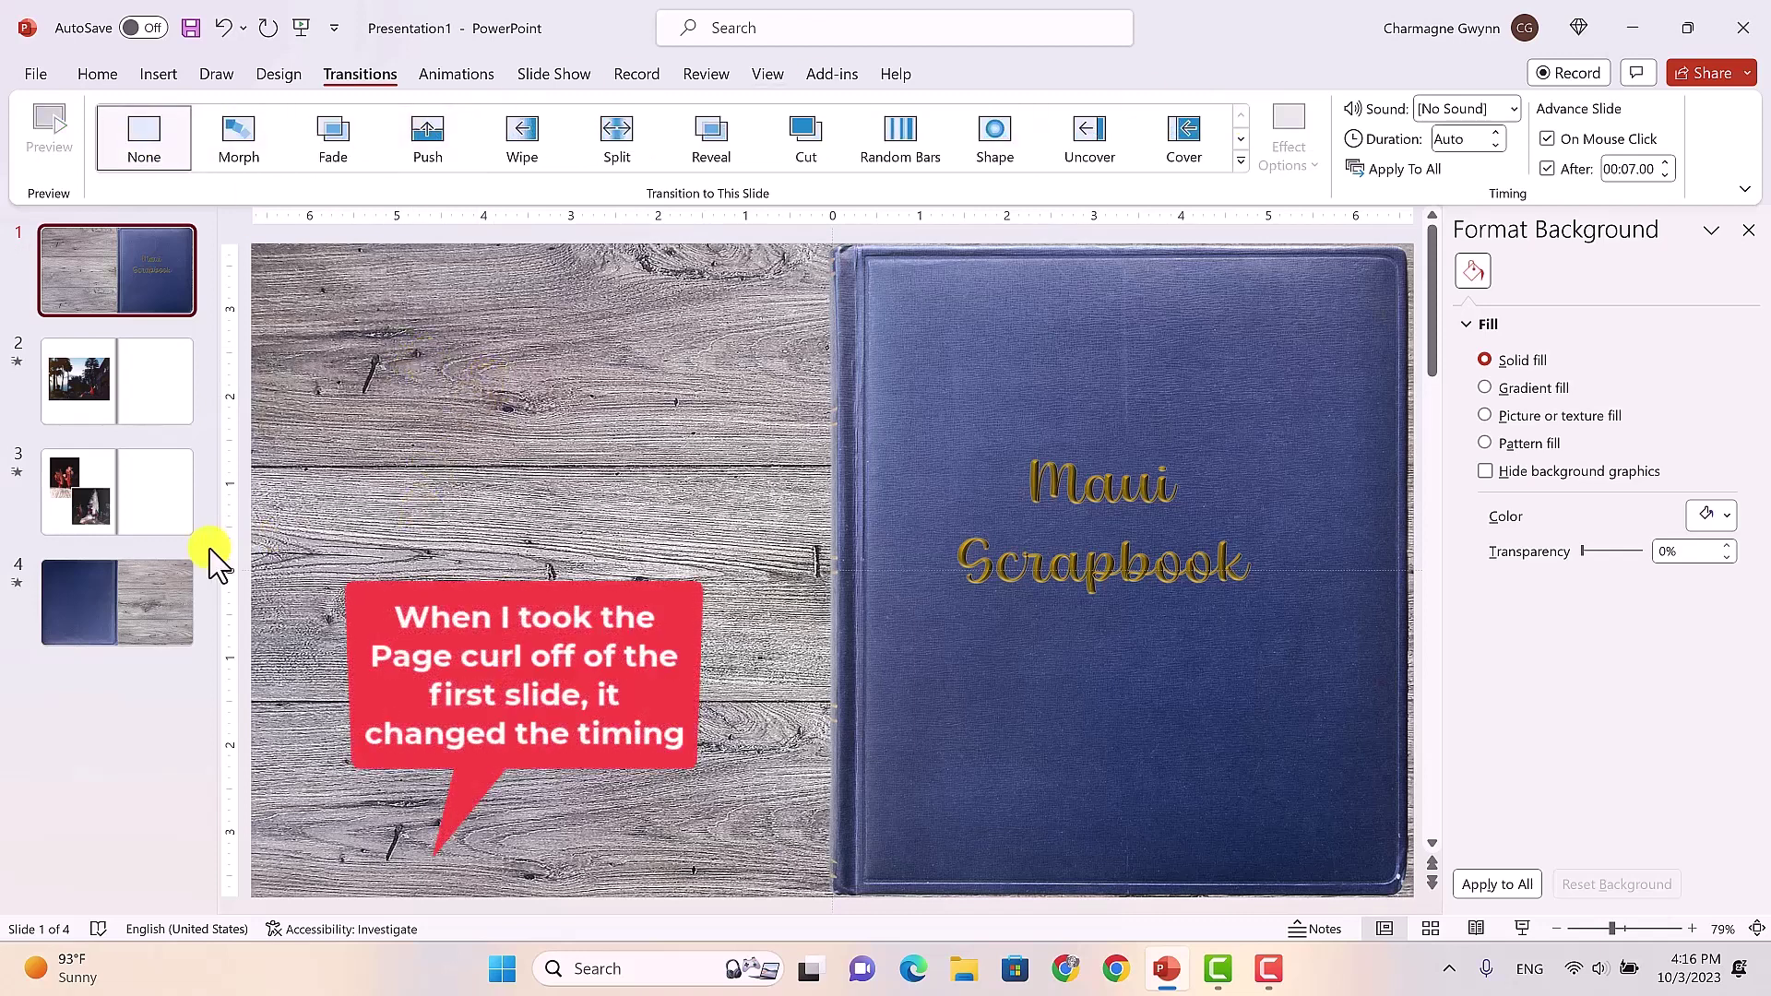
Step: Check the transitions on the remaining slides, and play the slide show from the front cover through to the back cover
left_click(155, 385)
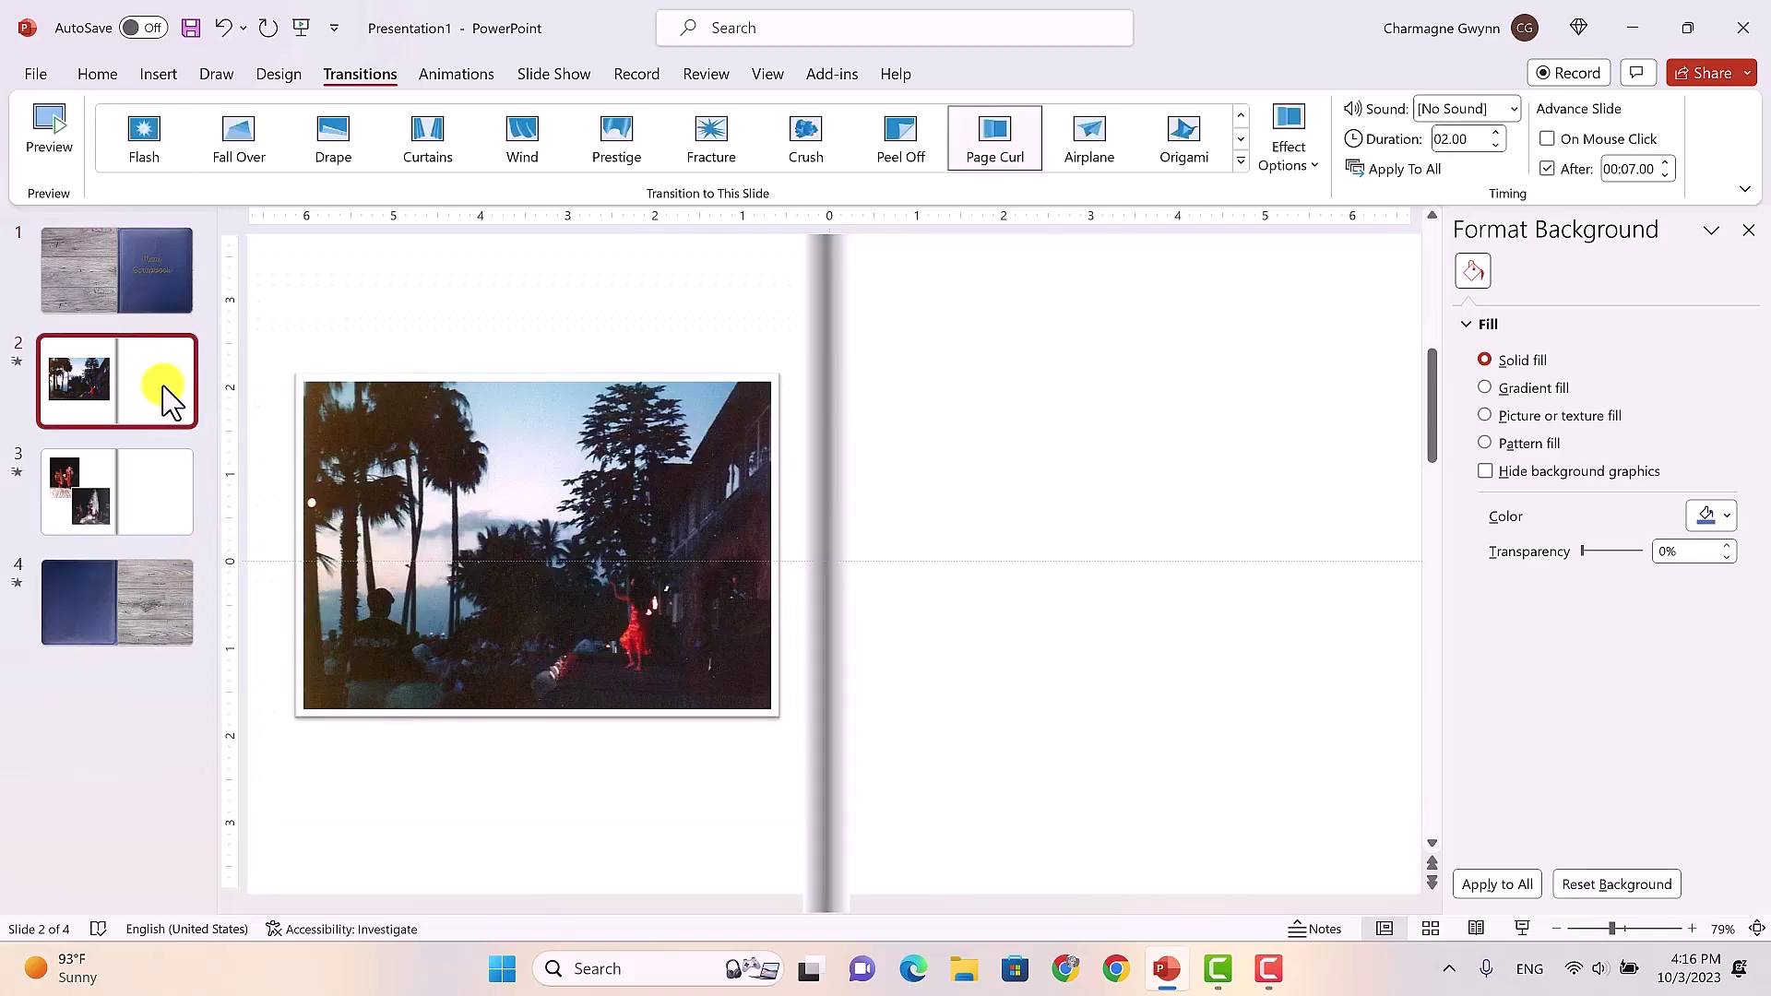
left_click(152, 506)
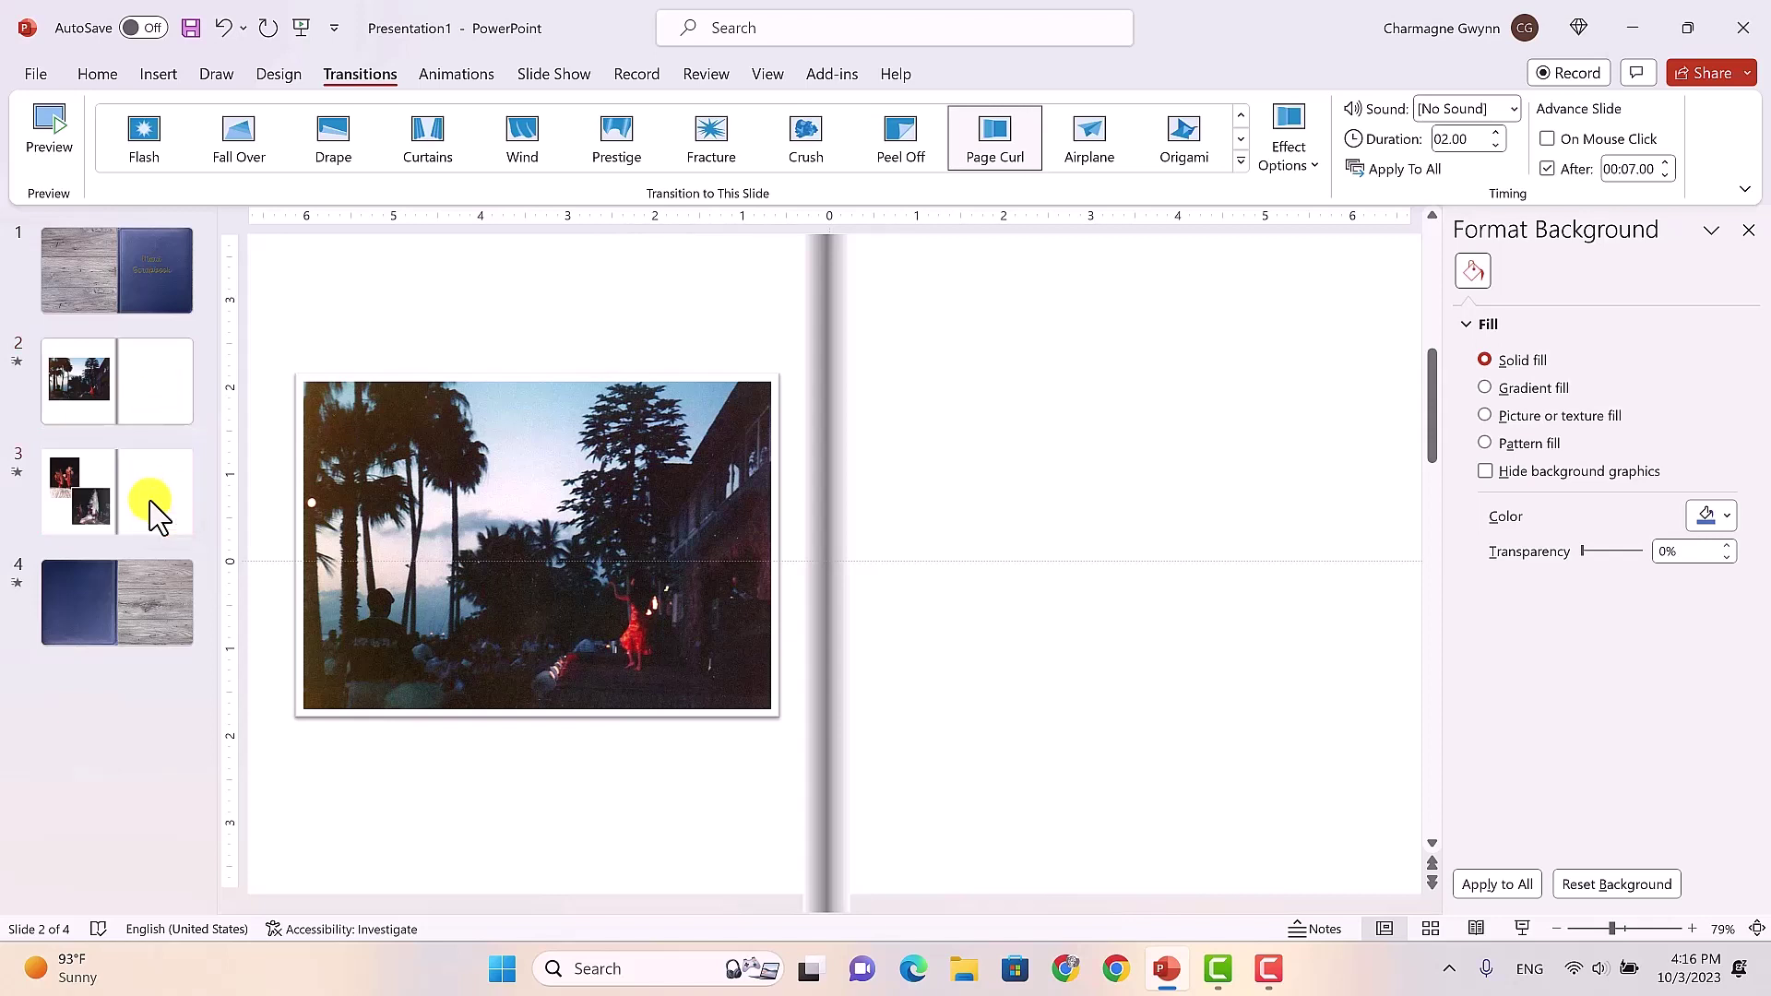
left_click(175, 601)
left_click(155, 275)
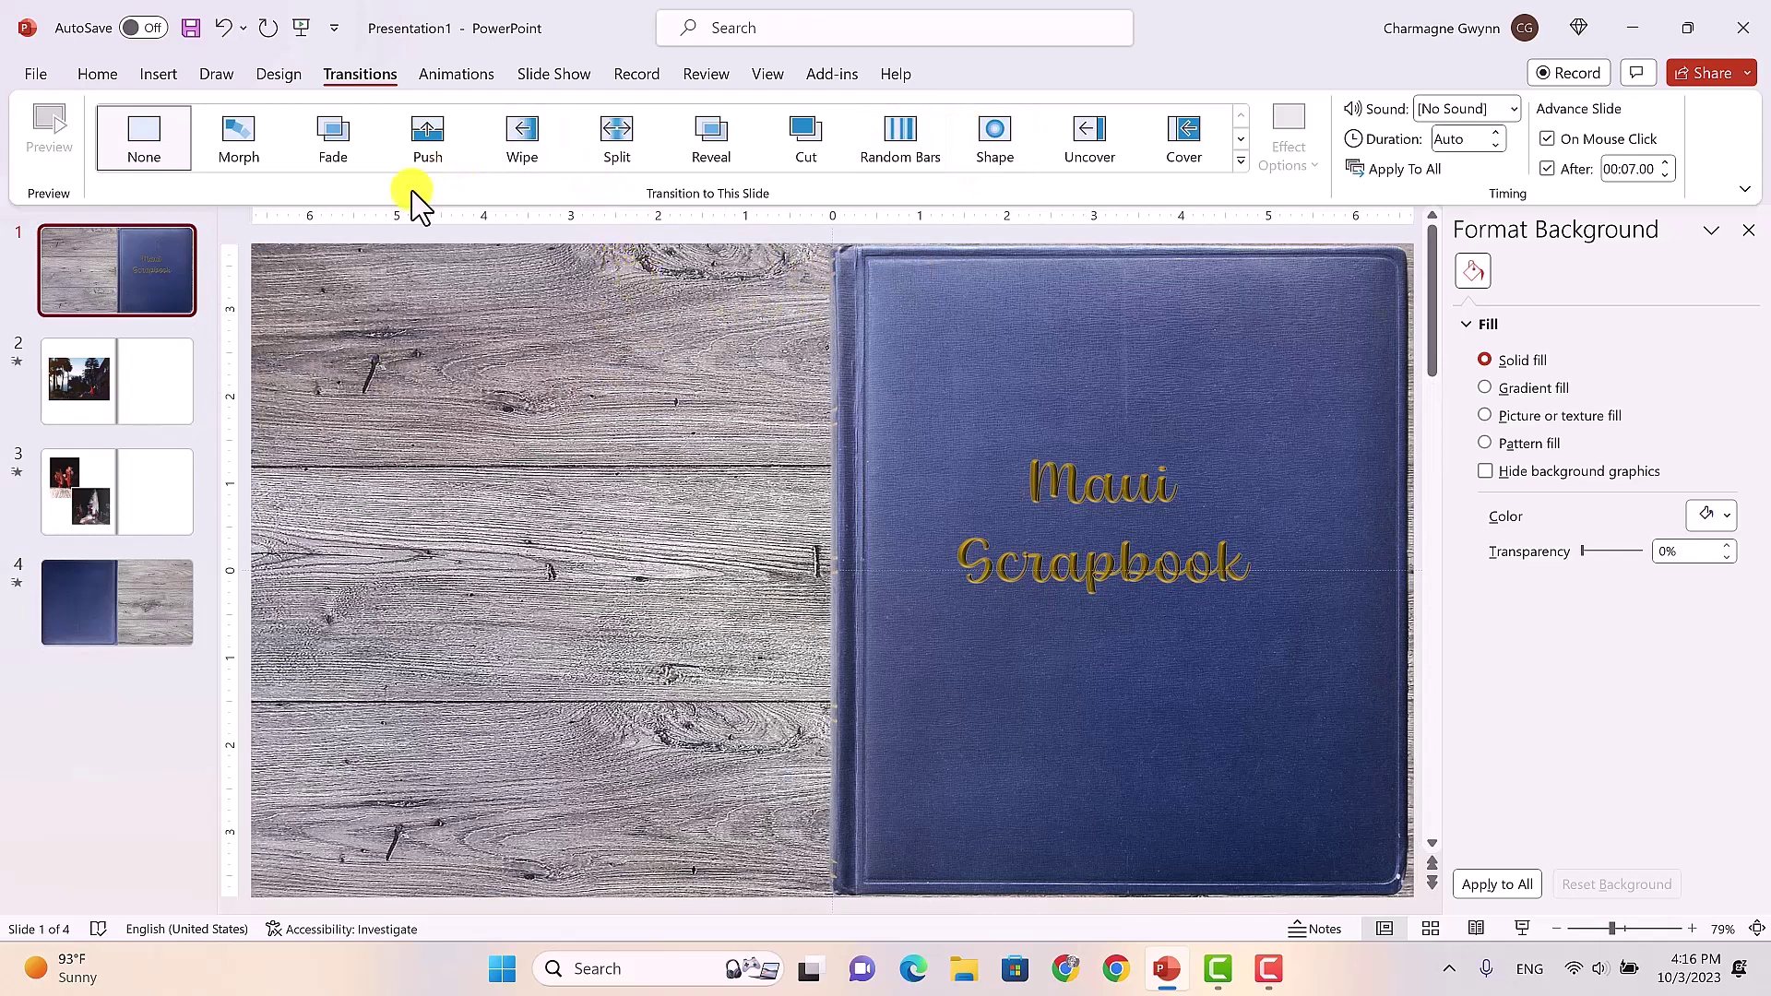
left_click(560, 76)
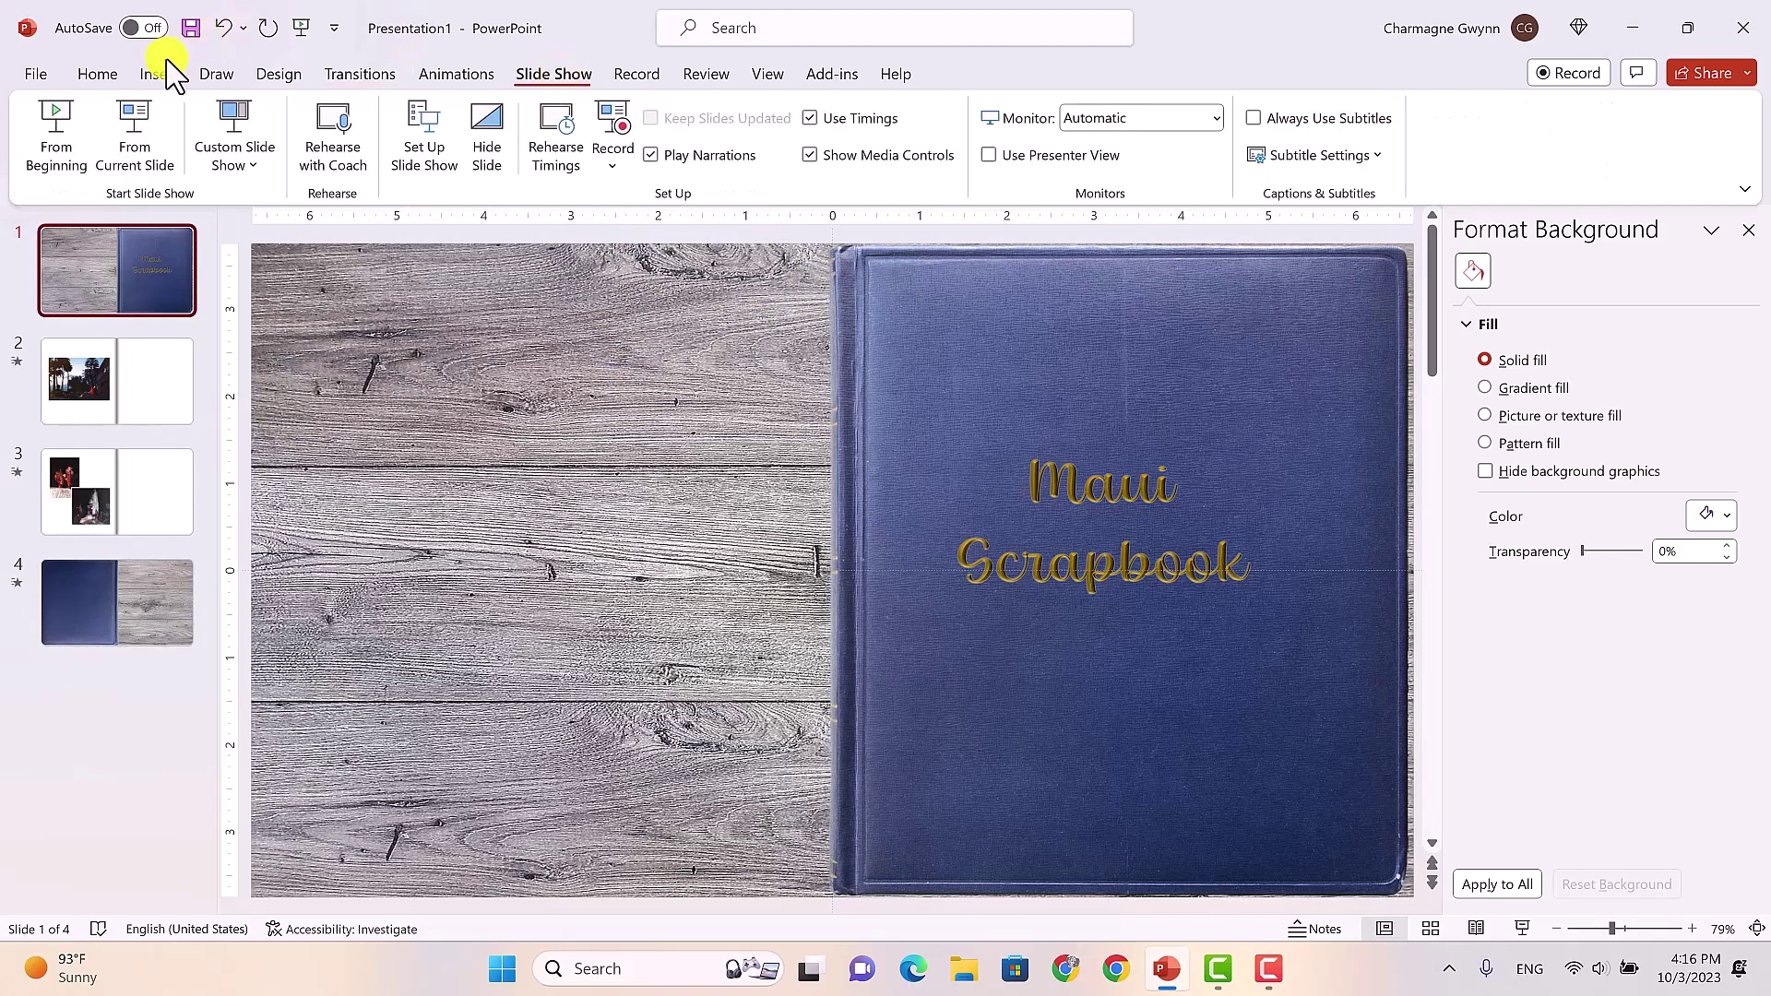
key("F5")
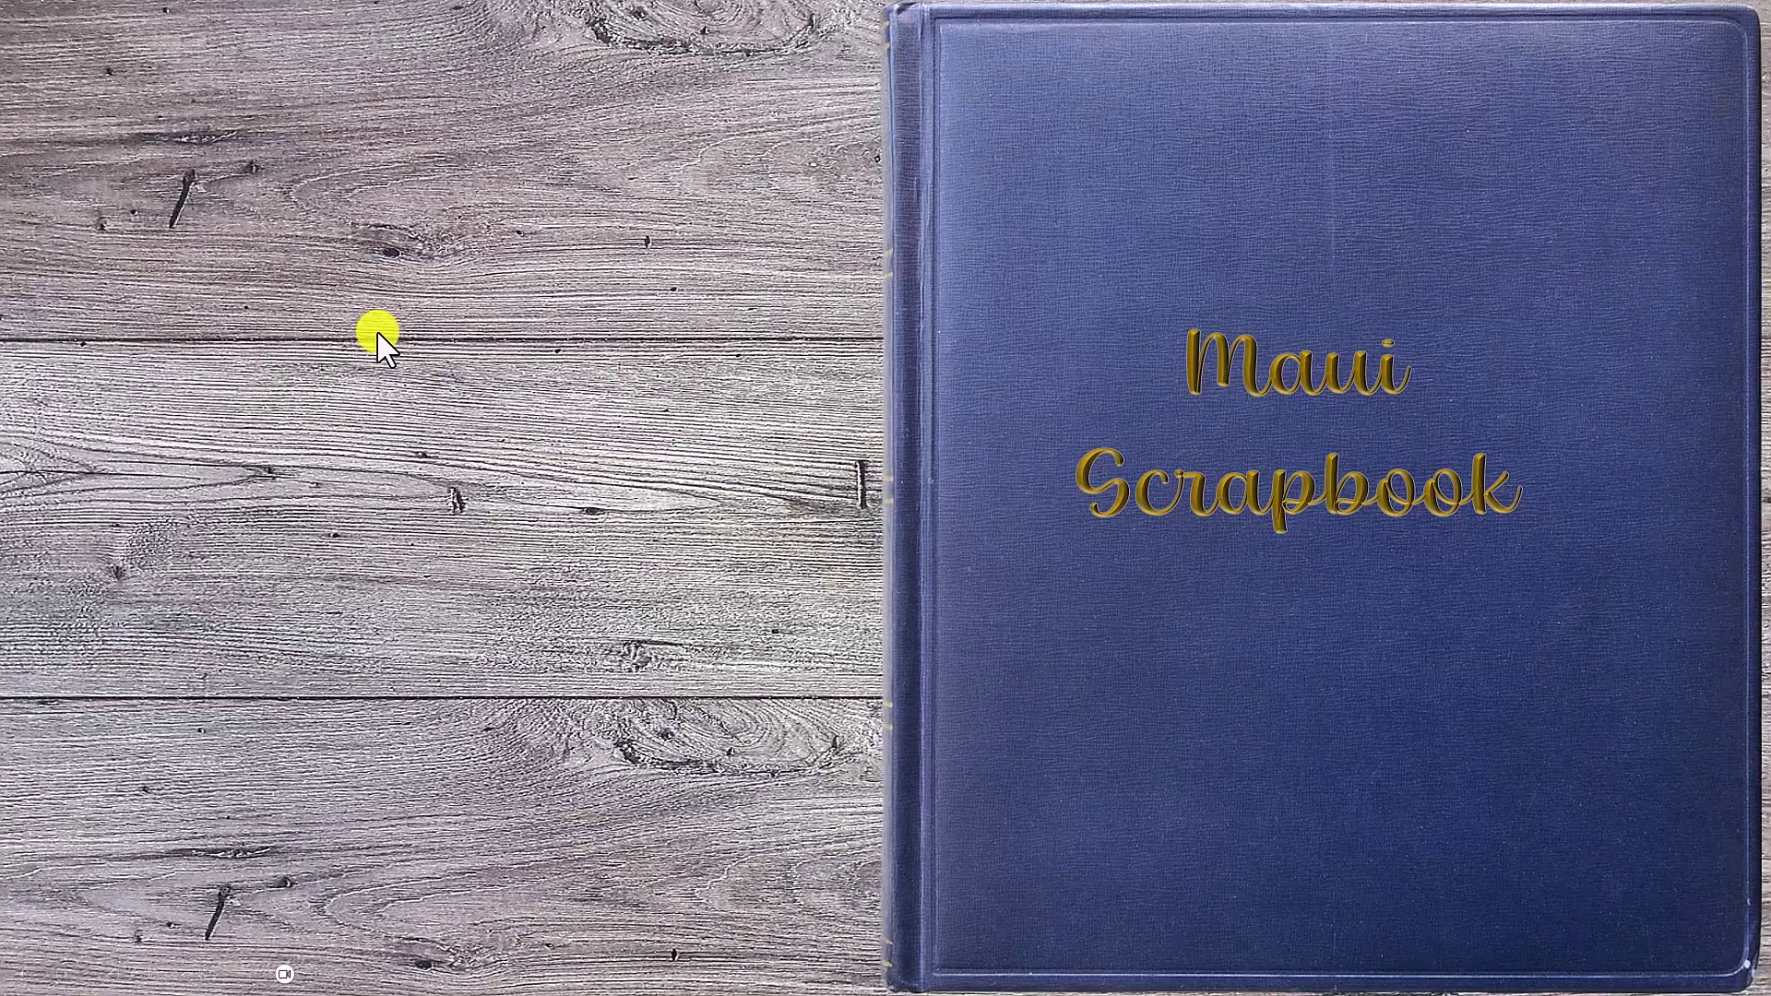
left_click(710, 871)
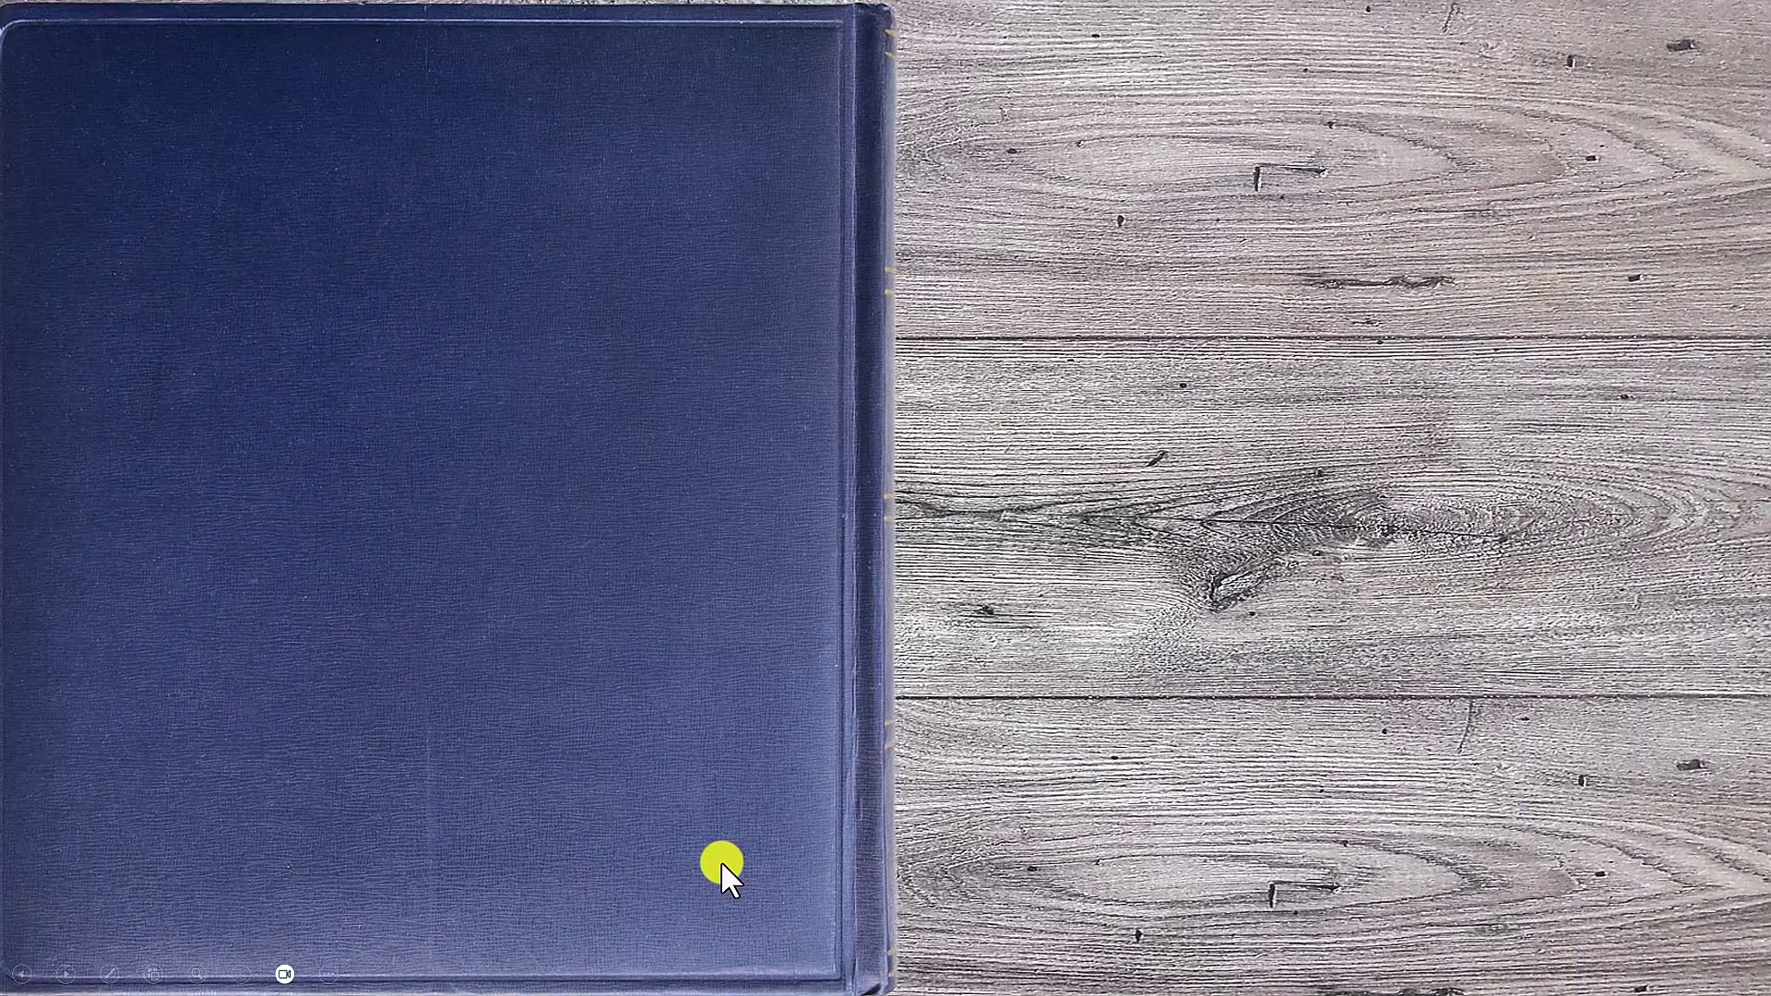
key("Escape")
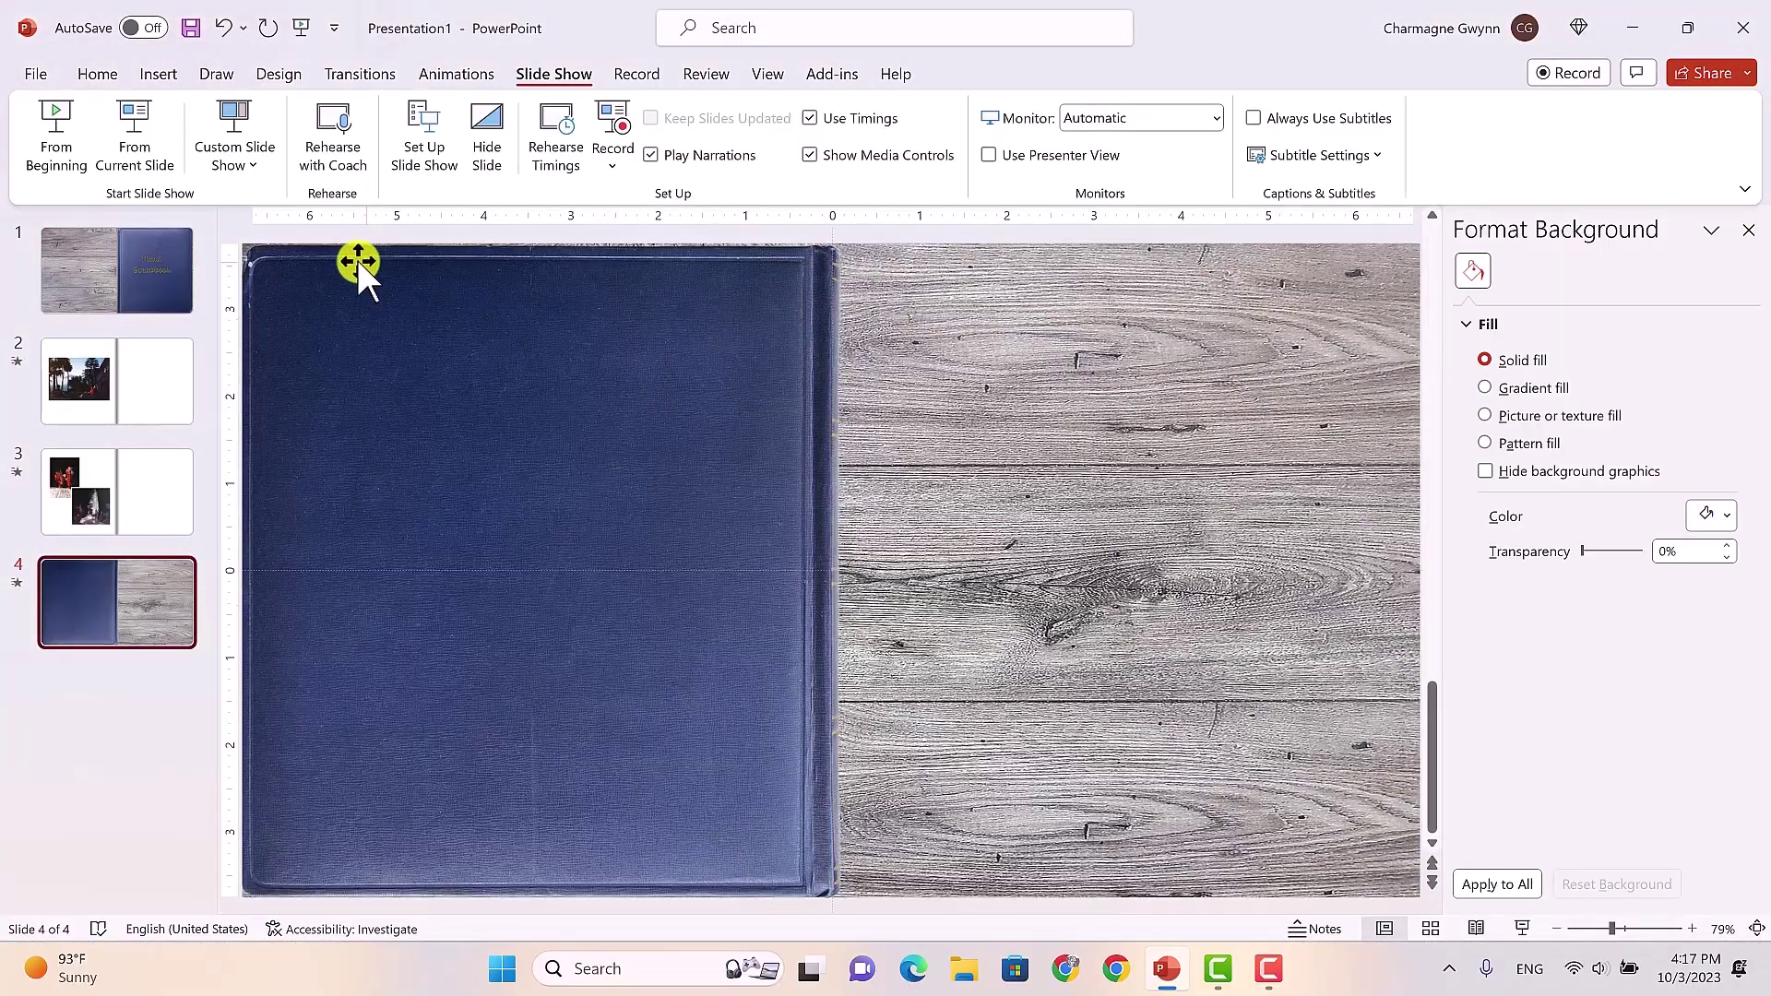
Step: Set the cover slide's transition duration to 2 seconds, leaving its transition at None
left_click(155, 277)
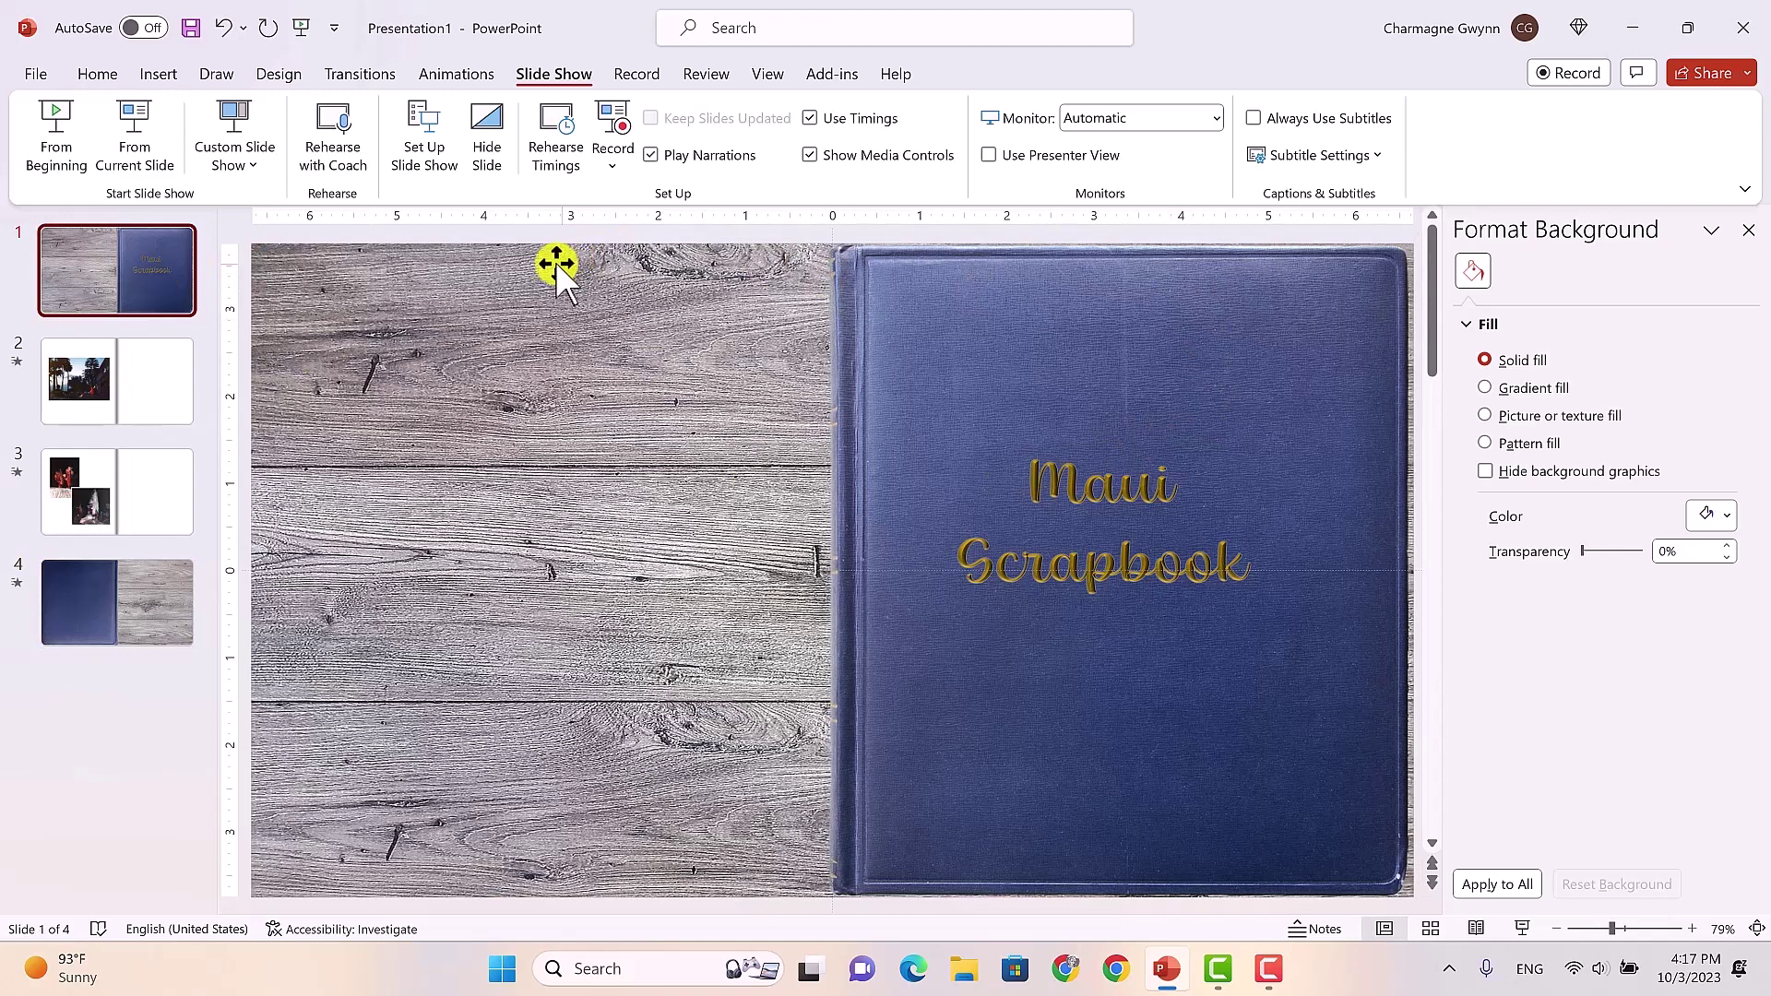
left_click(363, 72)
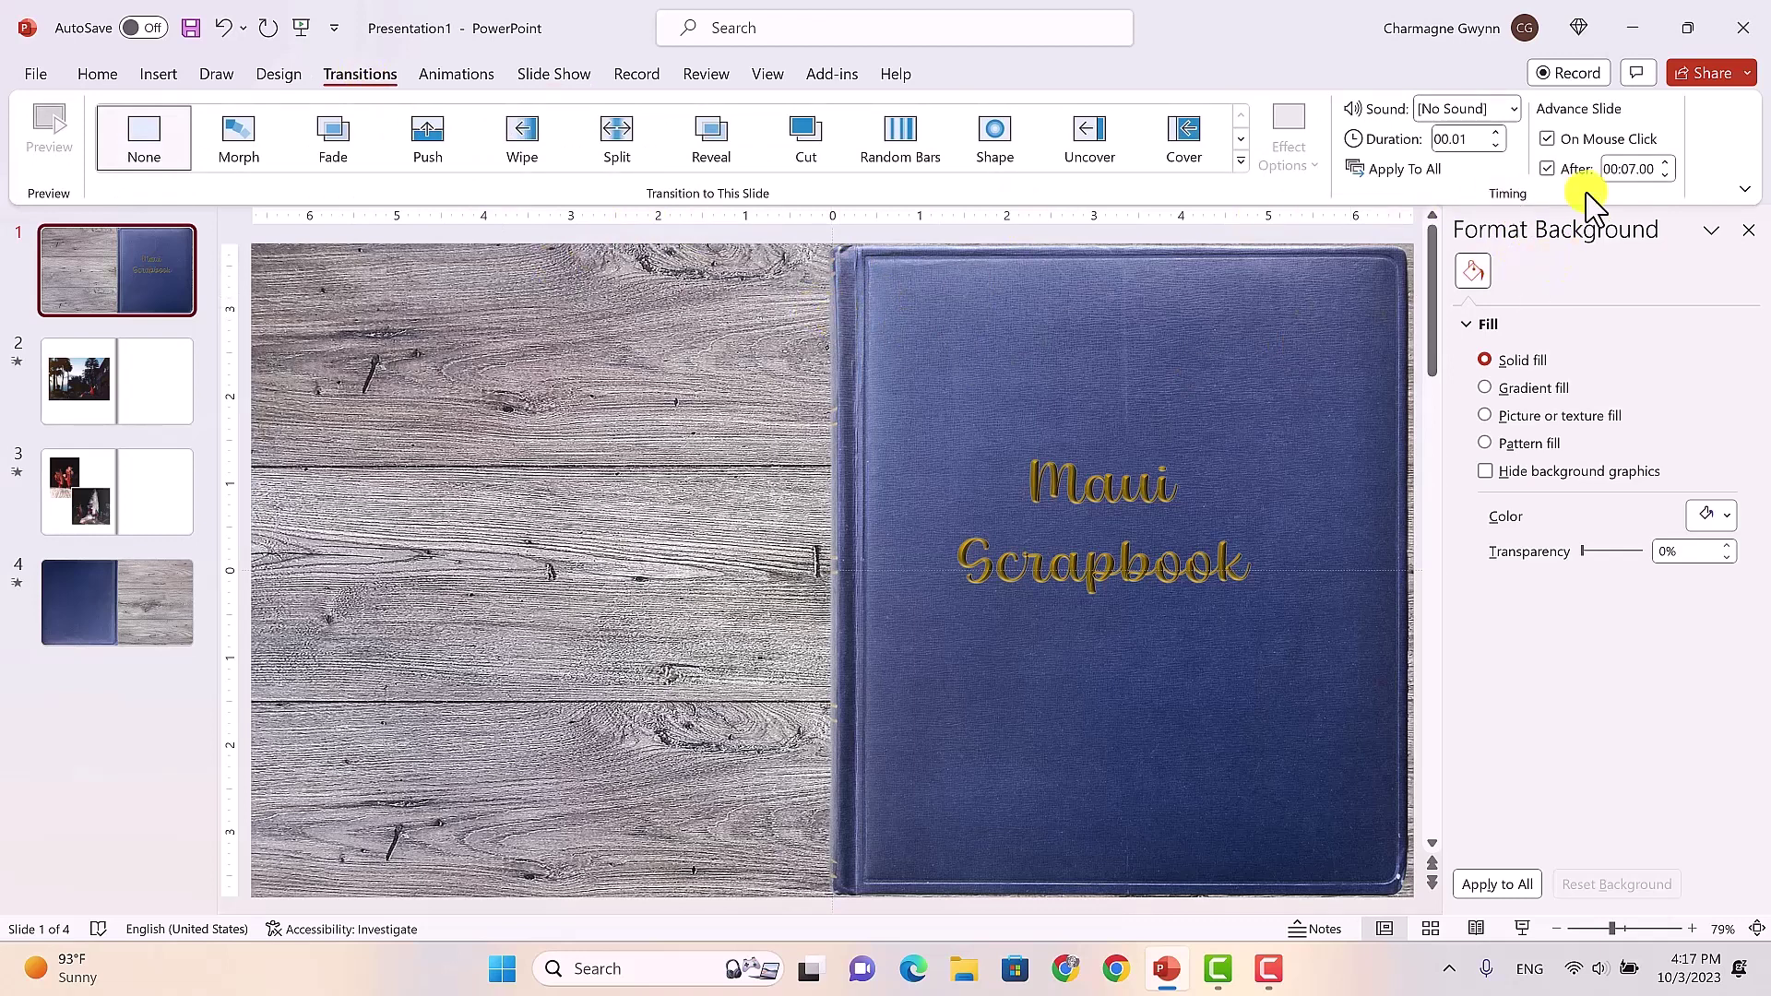
left_click(1505, 135)
left_click(1505, 135)
left_click(1505, 134)
left_click(1505, 135)
left_click(1500, 135)
left_click(1501, 135)
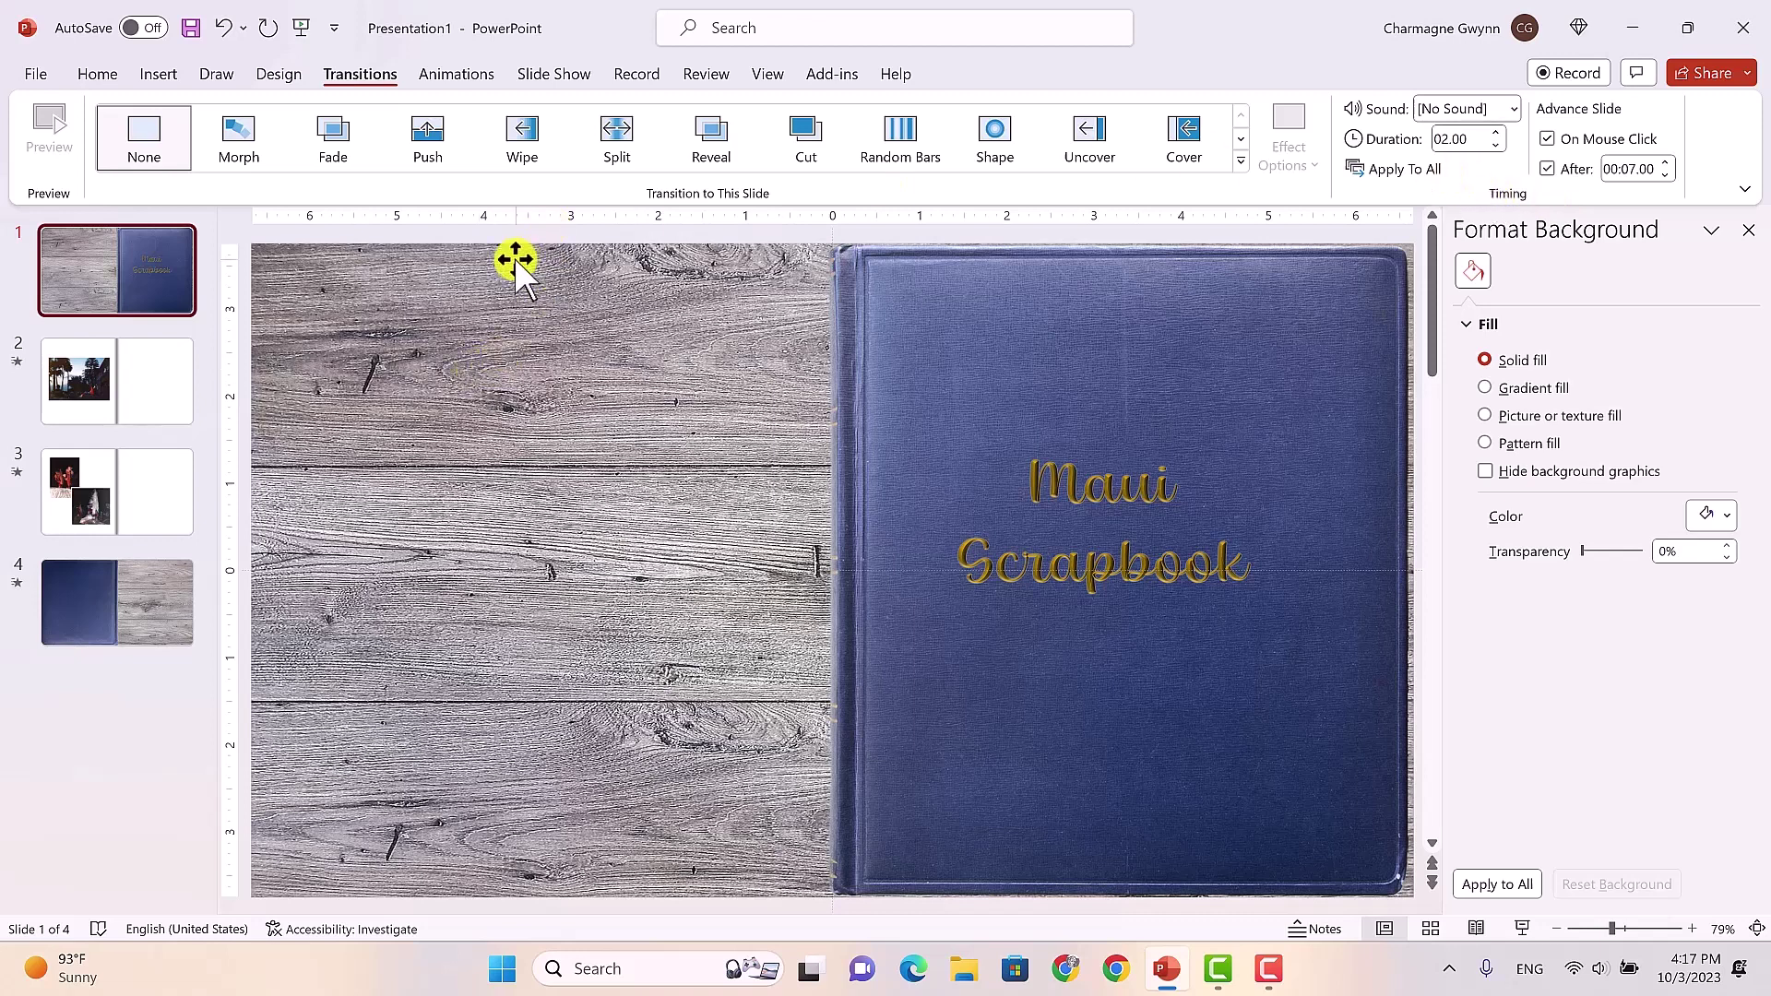
Step: Play the slide show from the front cover through to the back cover, exit it, and return to the cover slide
left_click(548, 79)
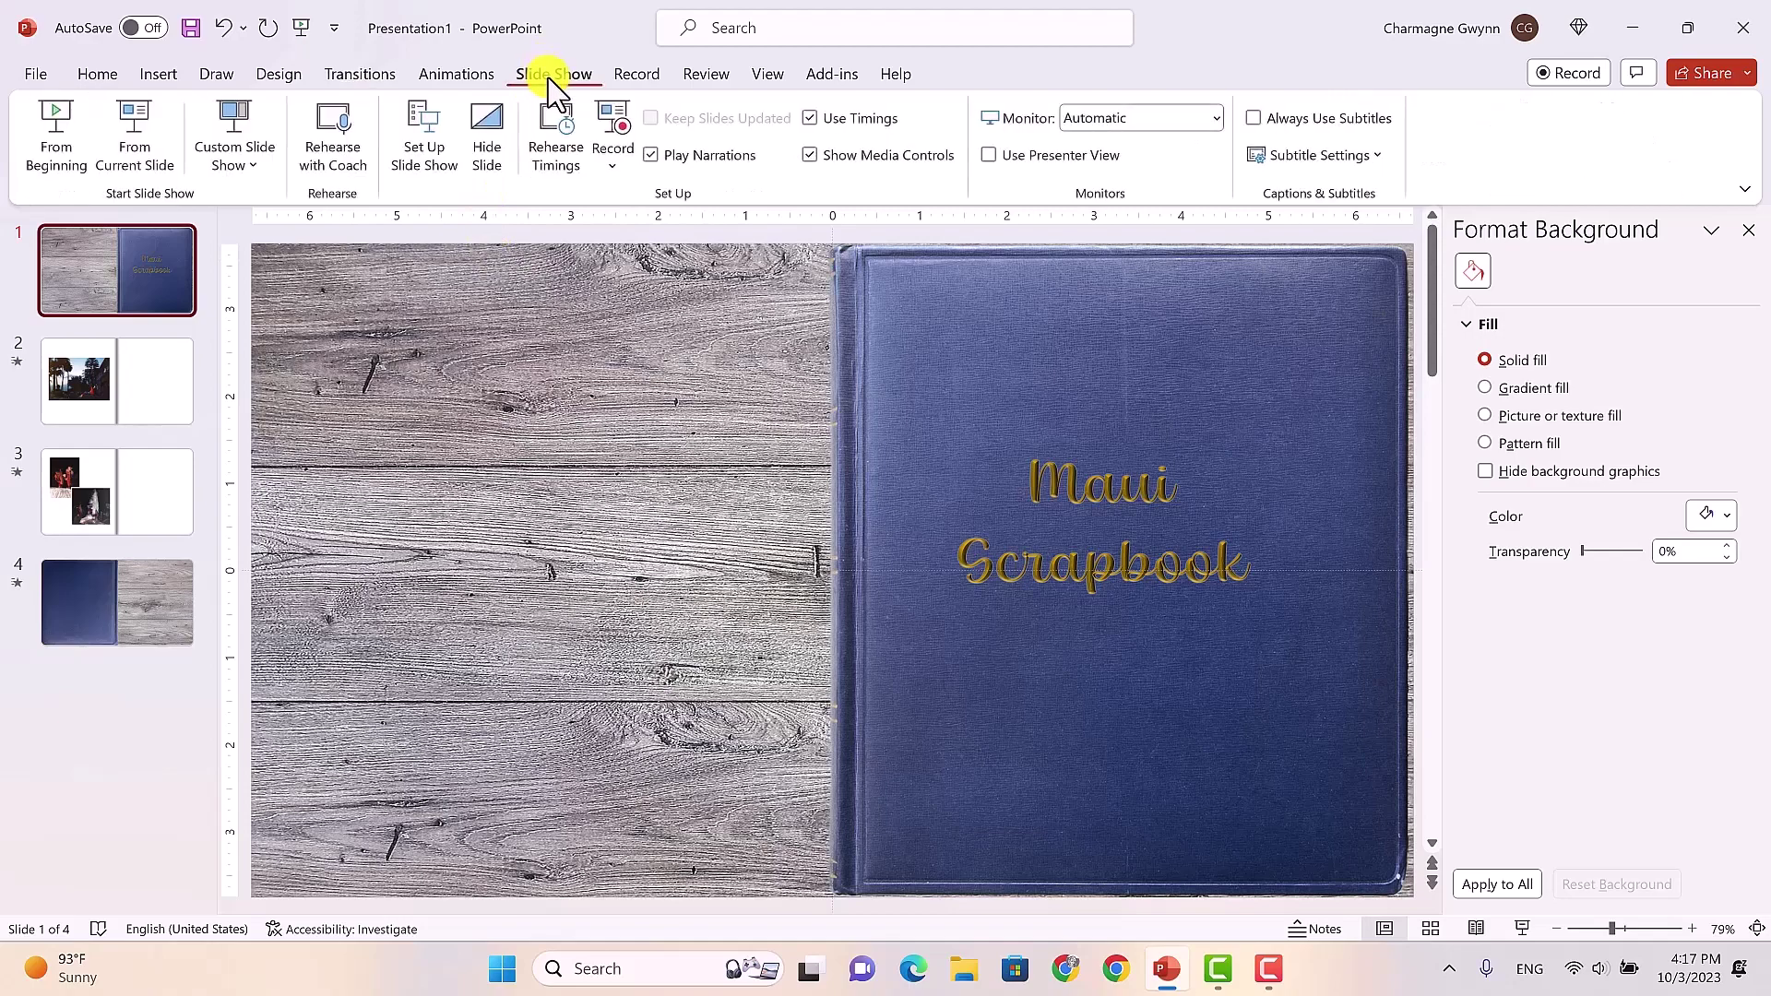
key("F5")
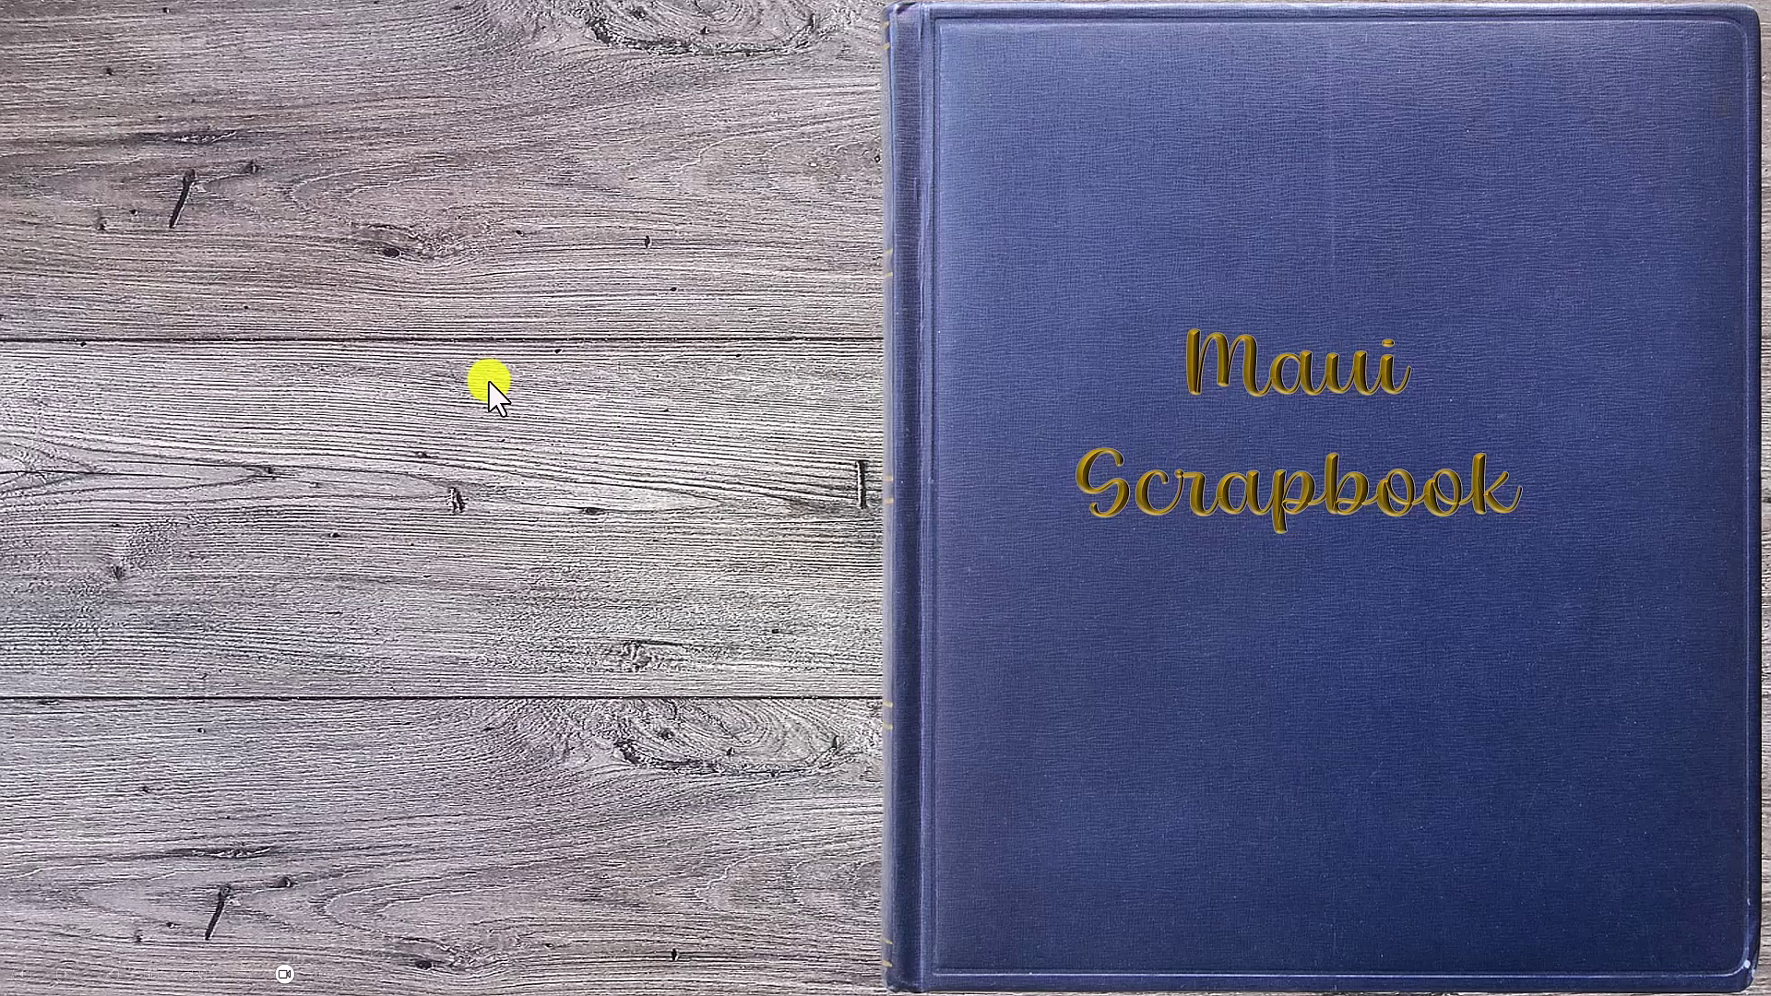
left_click(489, 380)
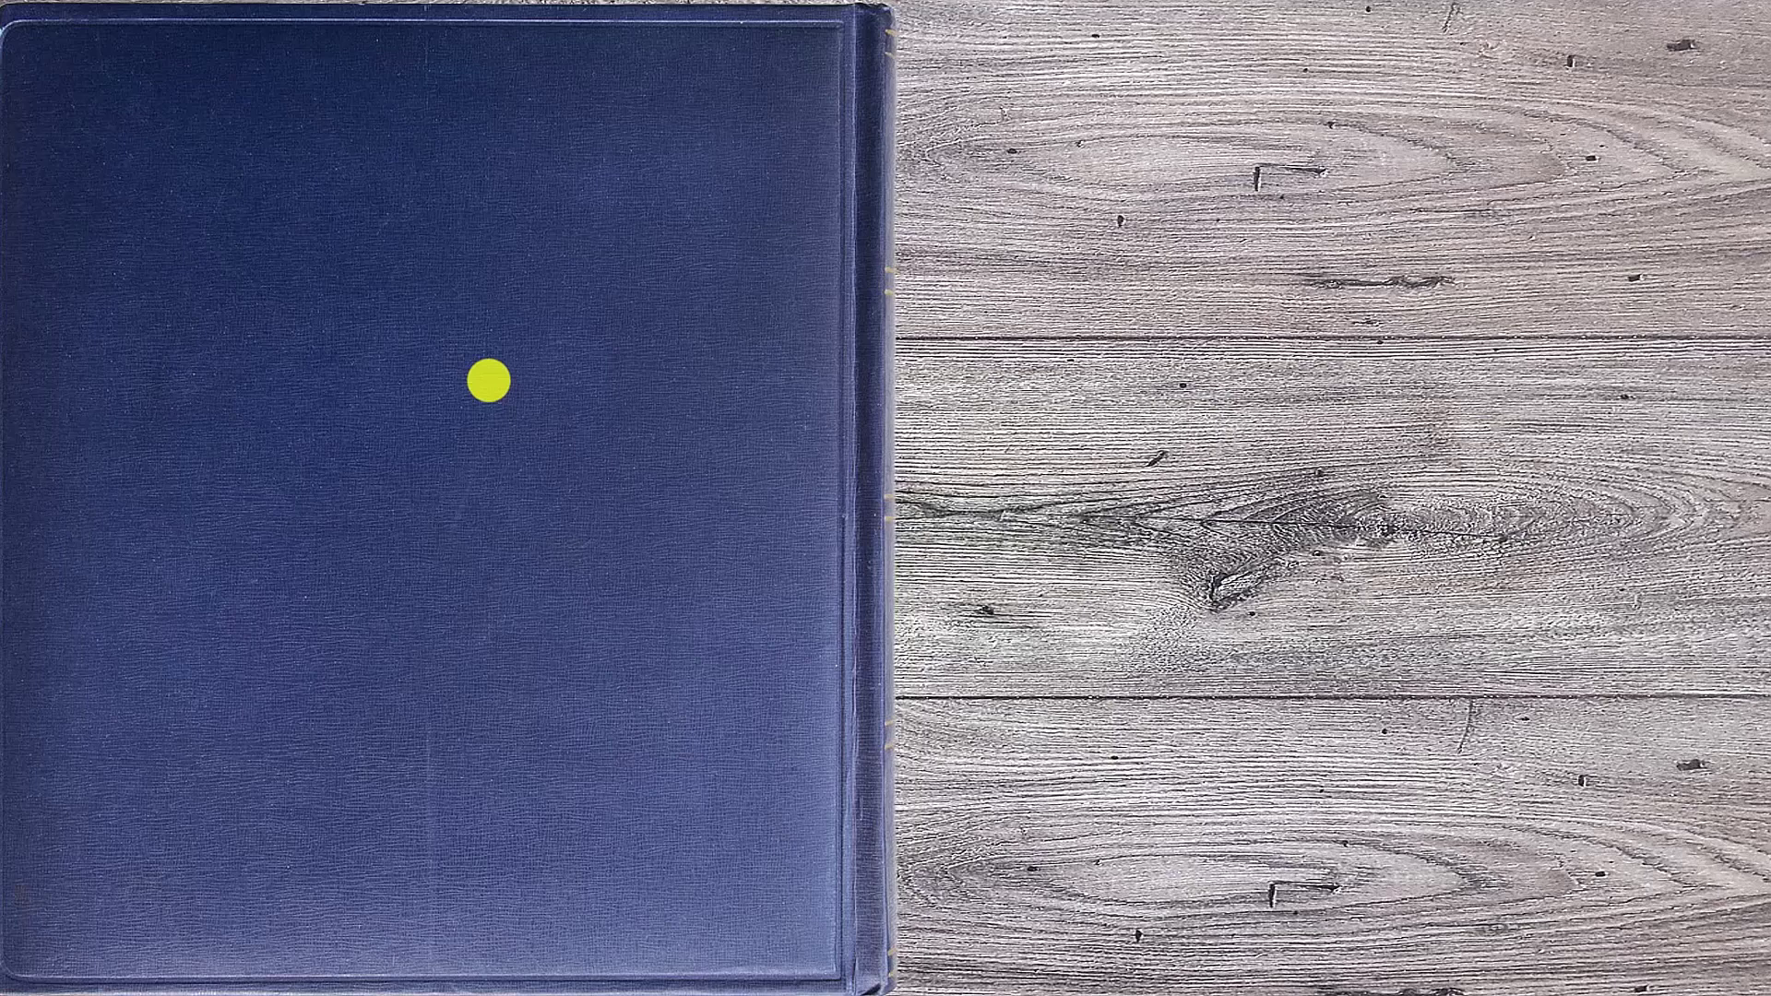
key("Escape")
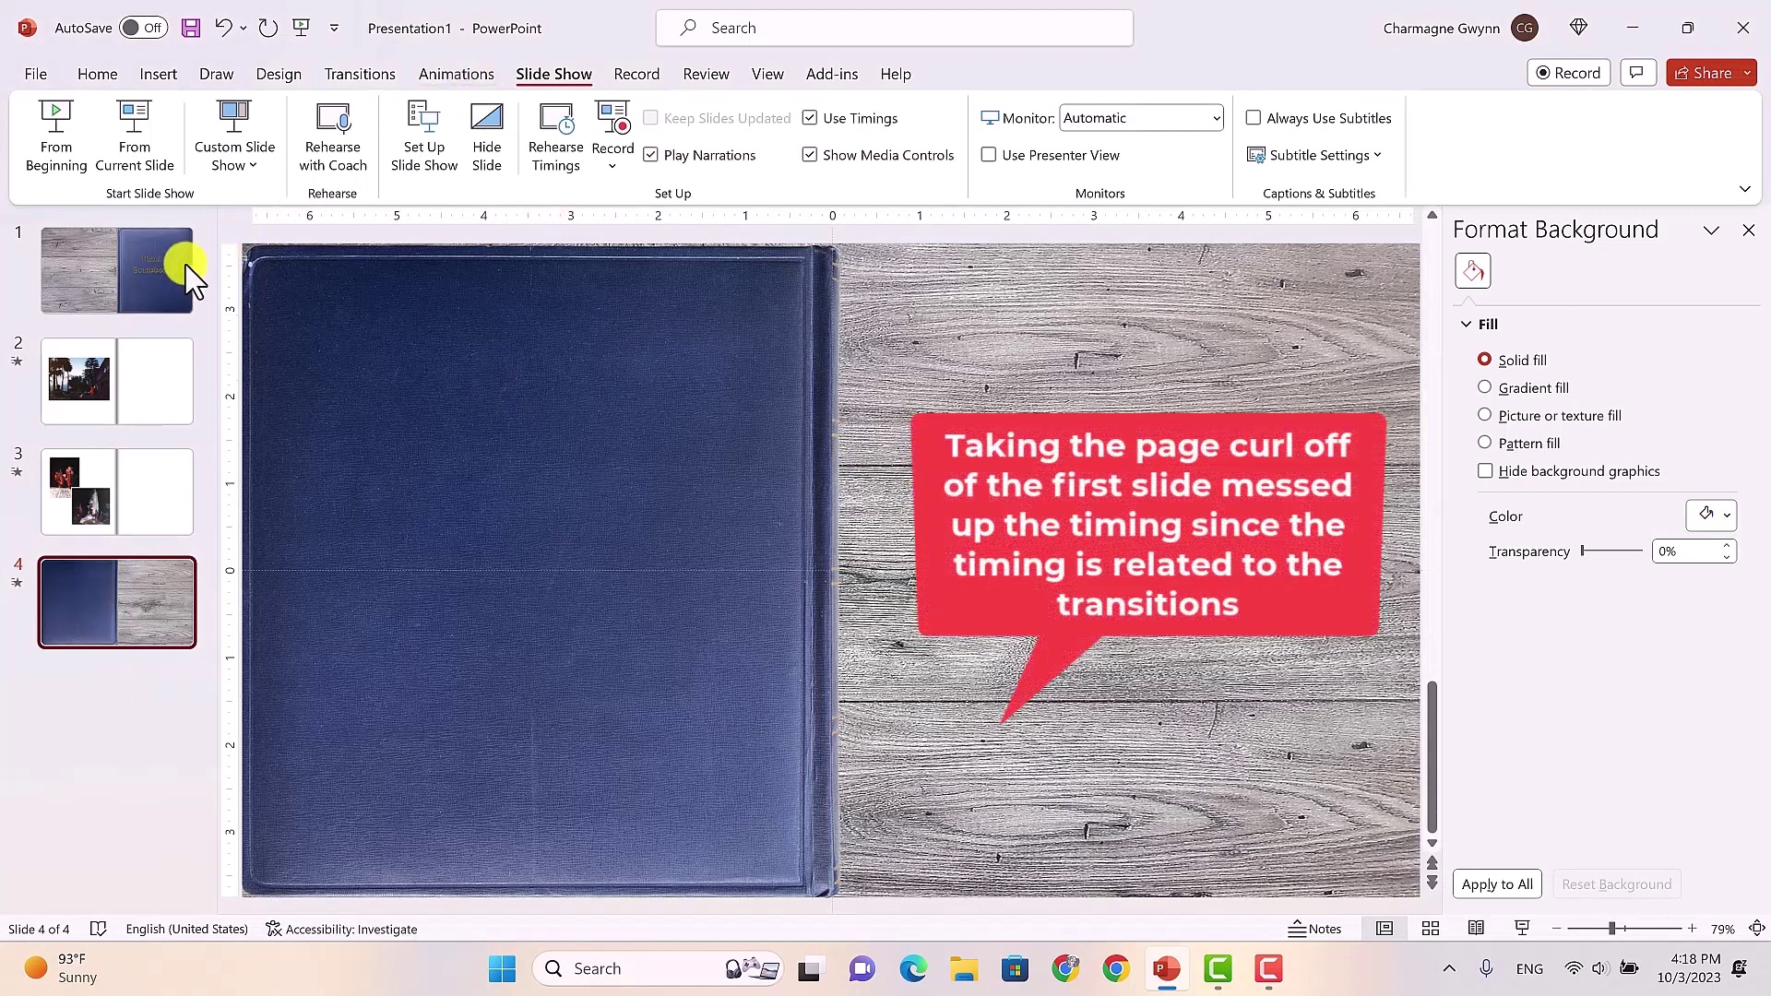
left_click(162, 262)
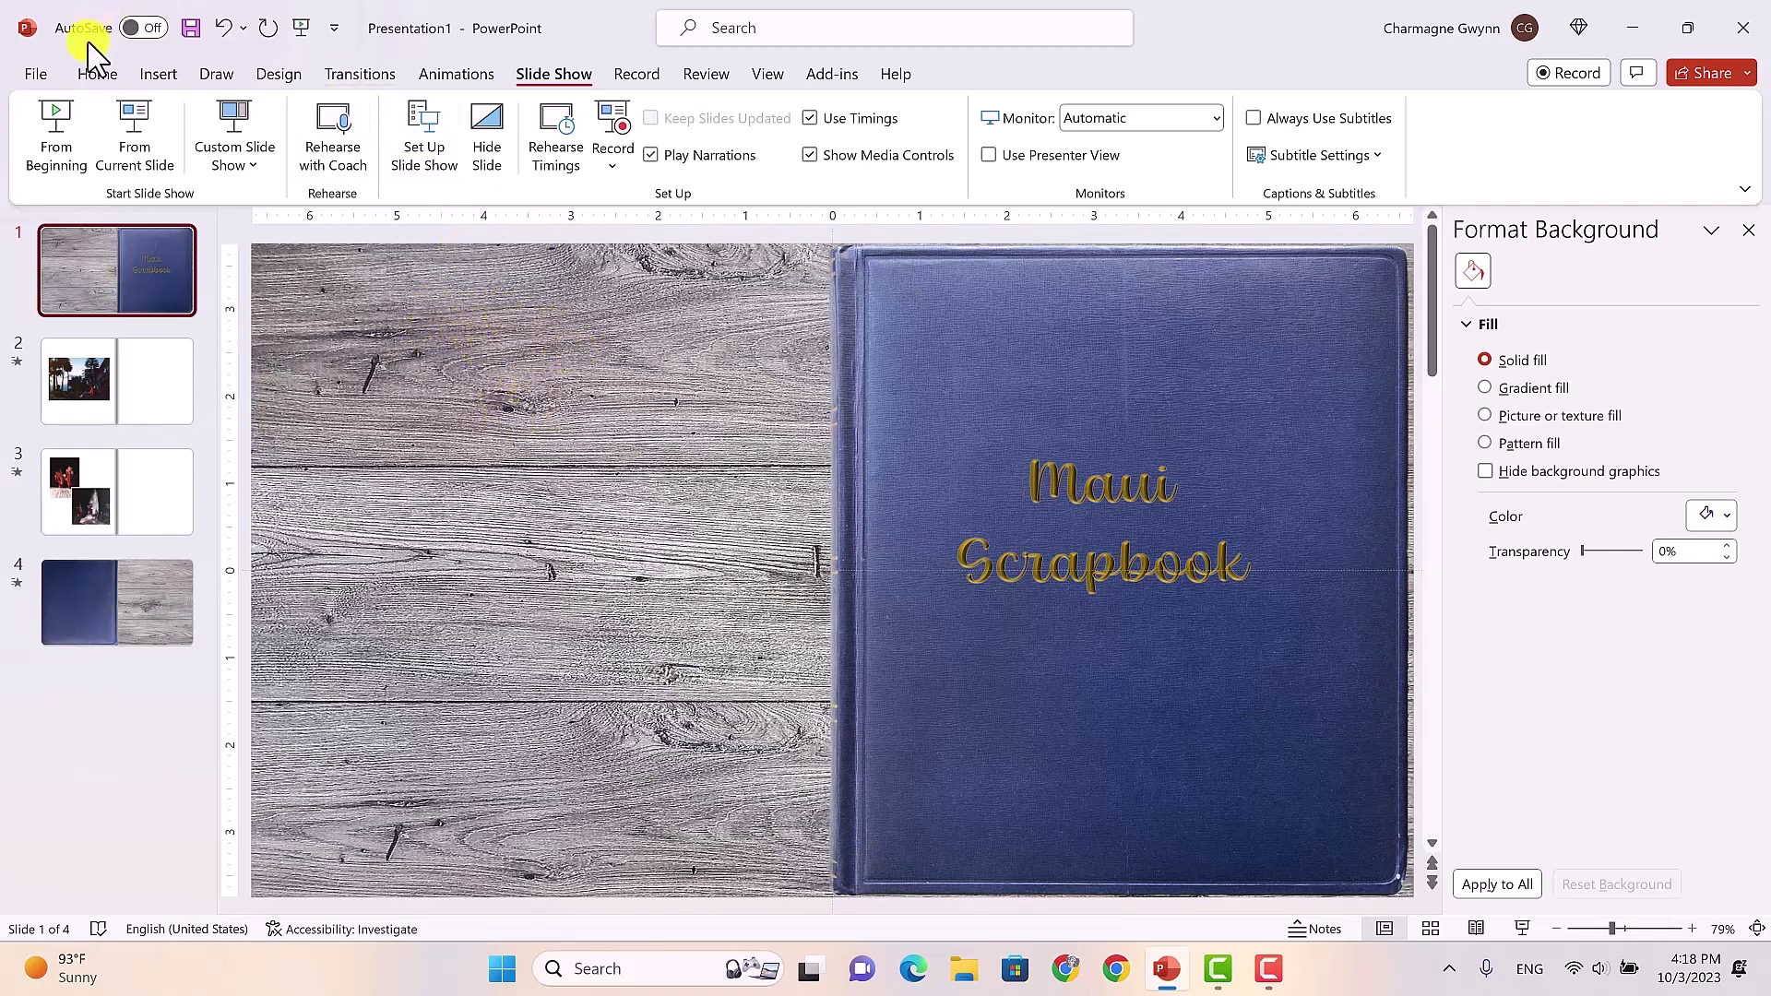
Step: Start exporting the presentation as a Full HD (1080p) video that uses the recorded timings and narrations
left_click(37, 76)
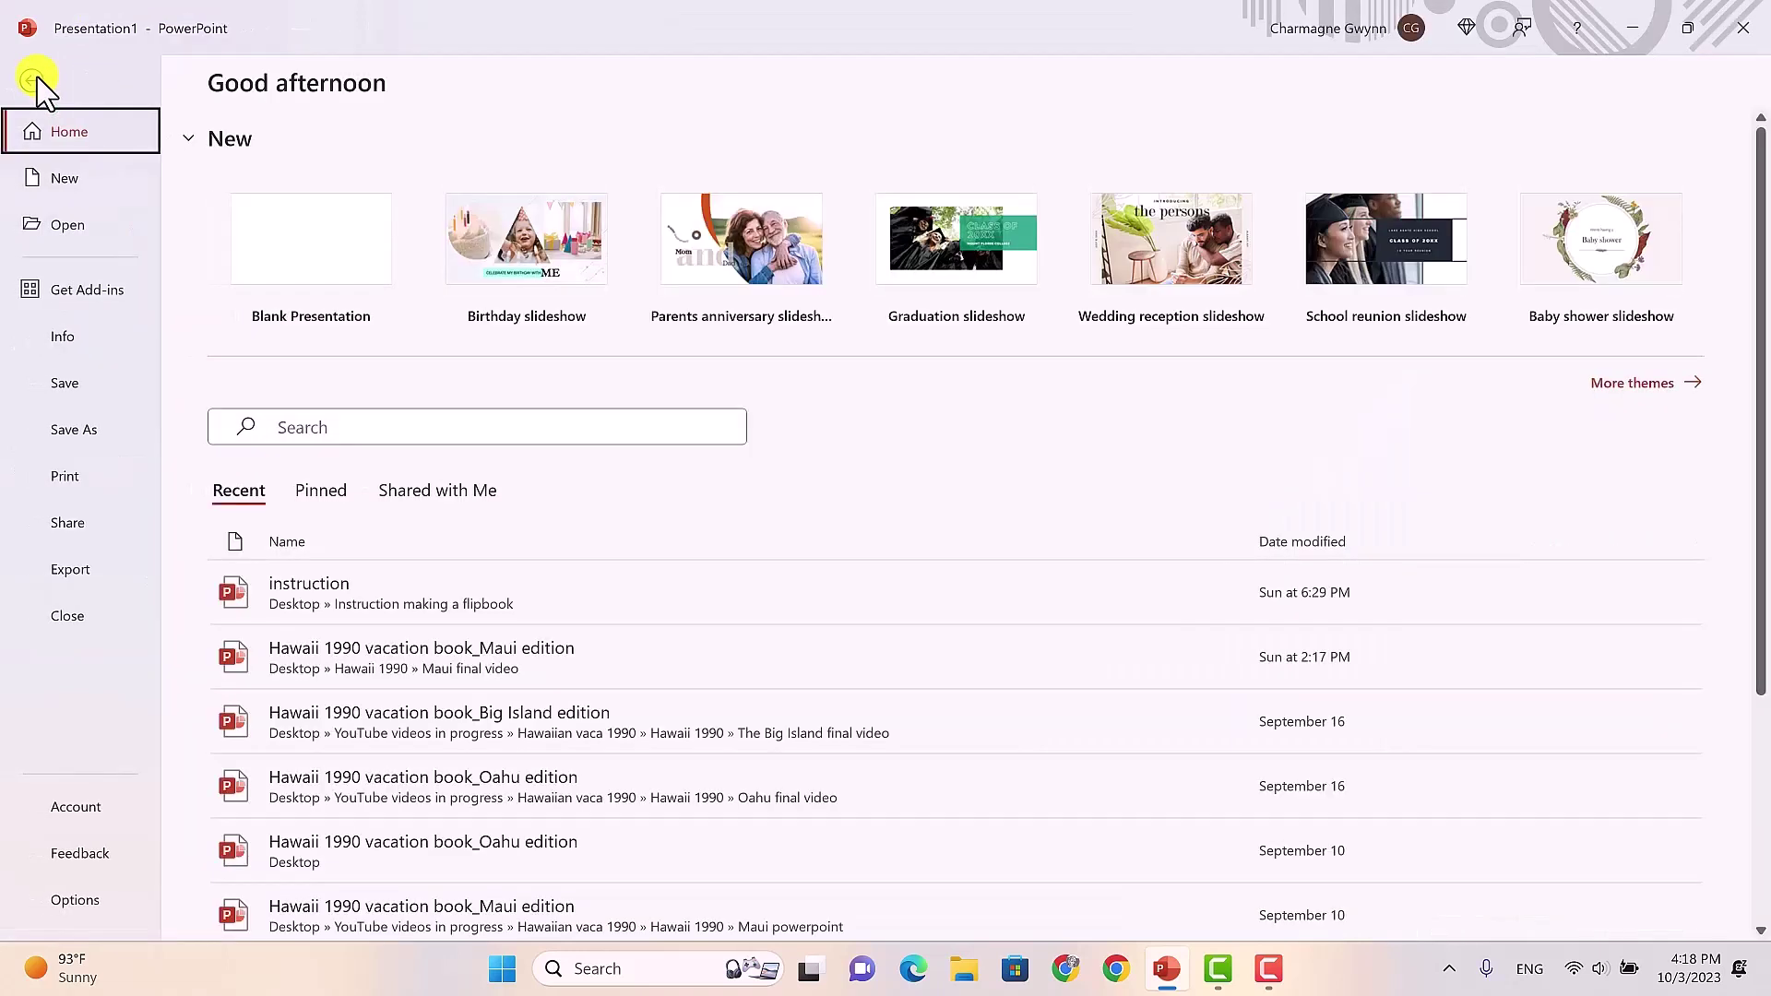
left_click(74, 572)
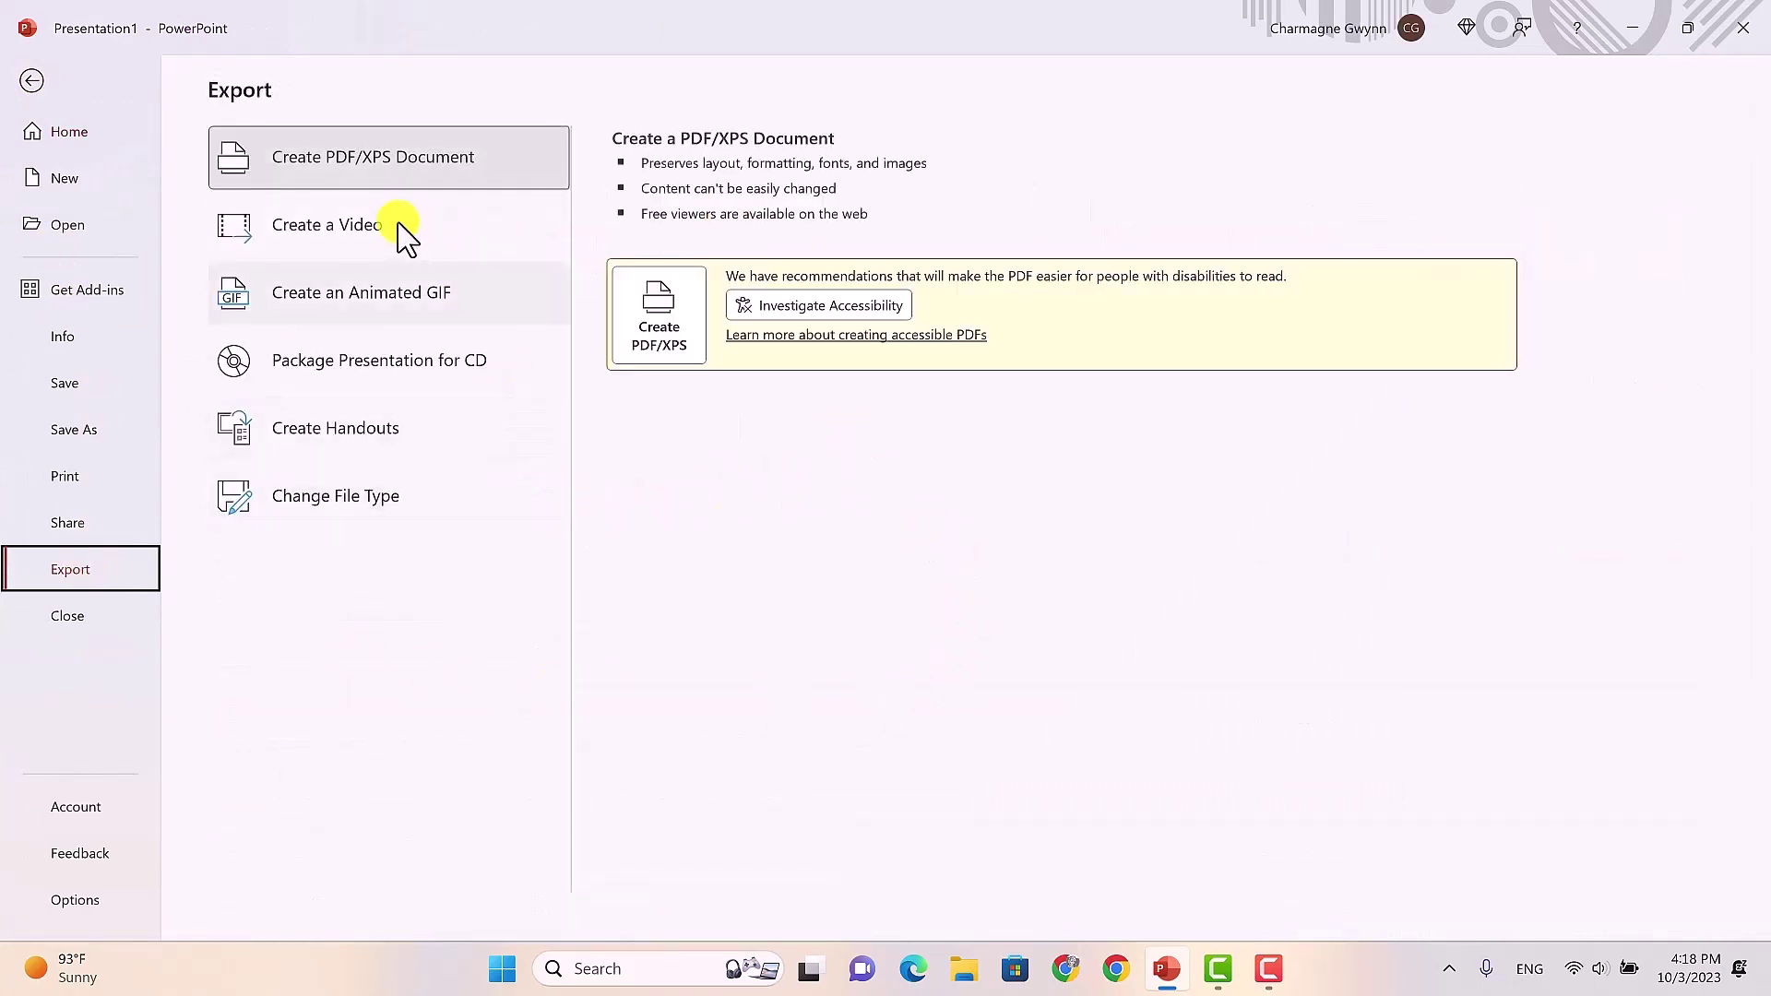
left_click(355, 235)
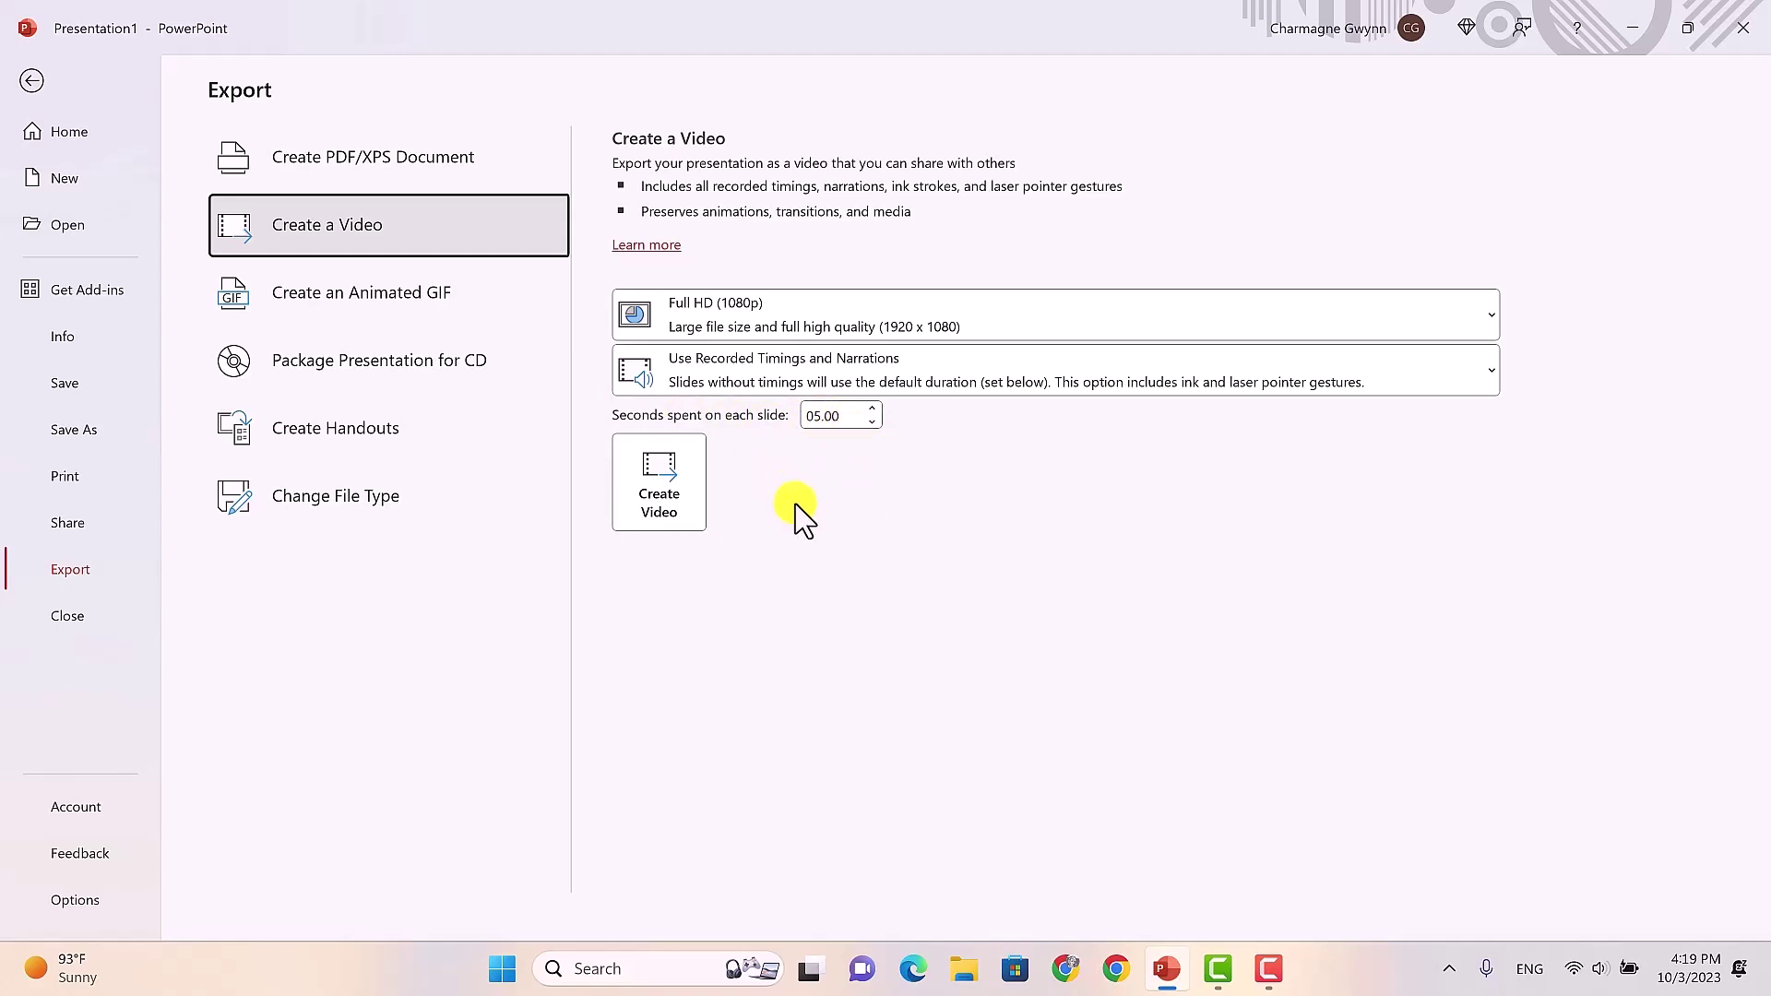
left_click(660, 472)
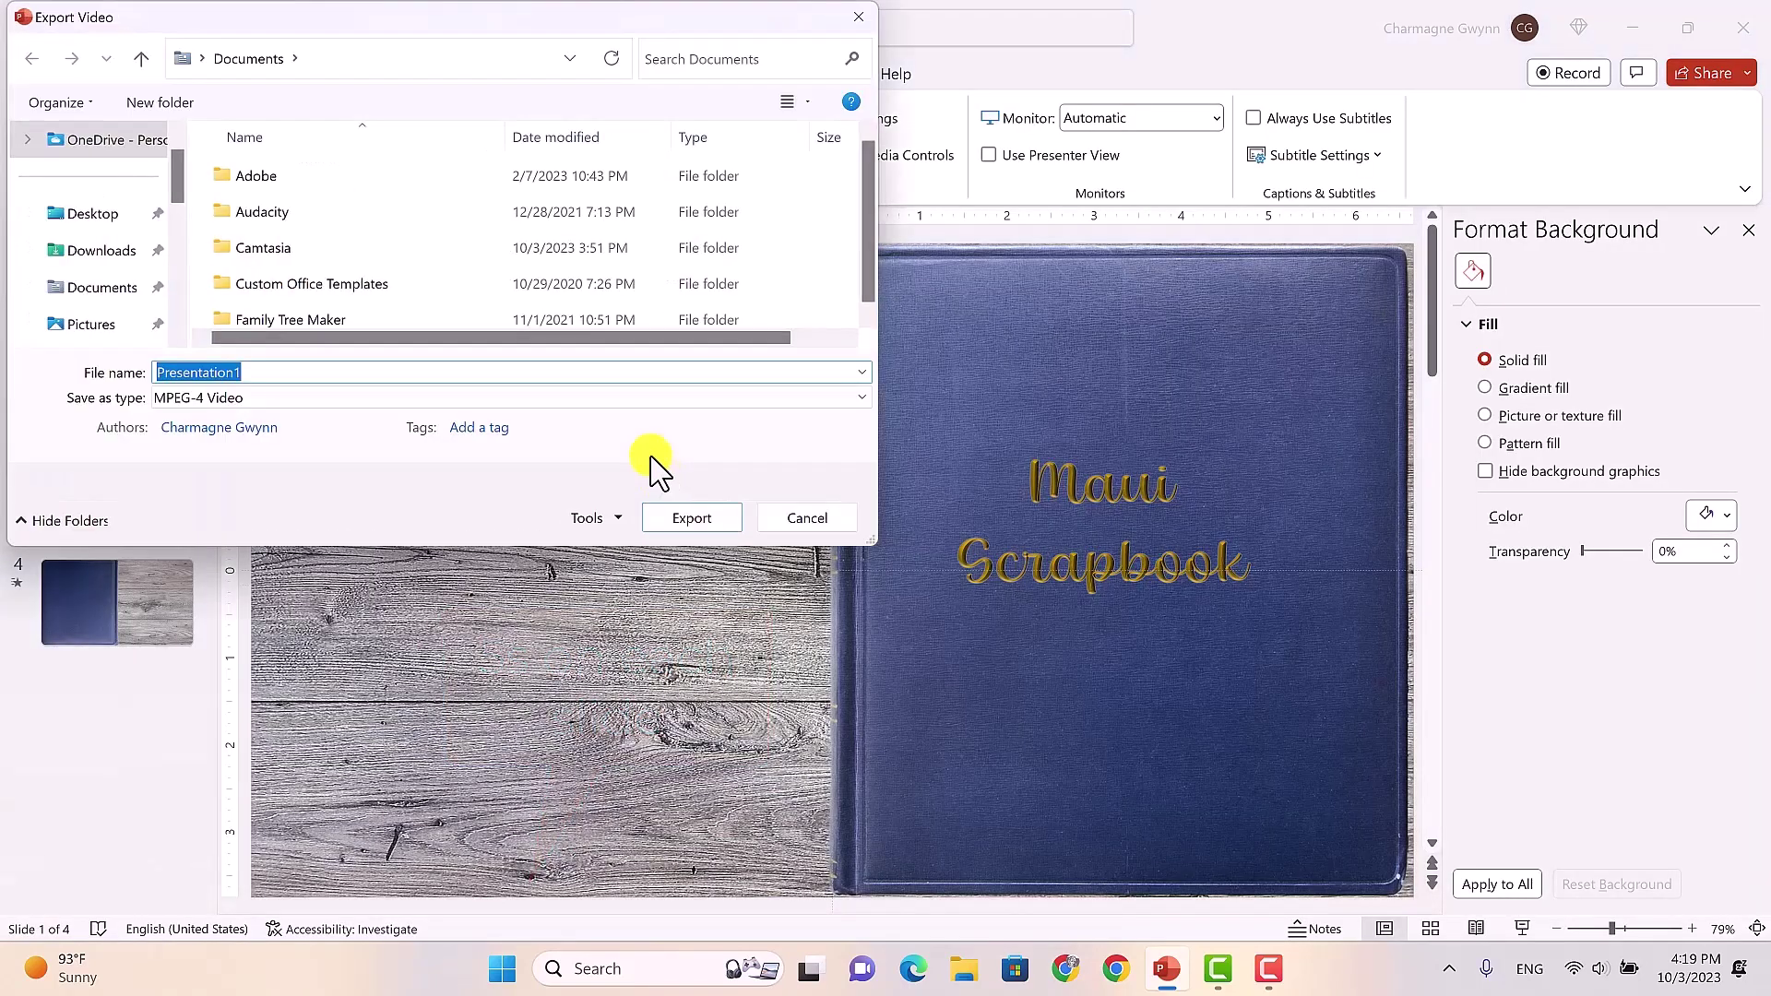
Step: Save the exported video to the Desktop as an MPEG-4 file named maui
left_click(88, 218)
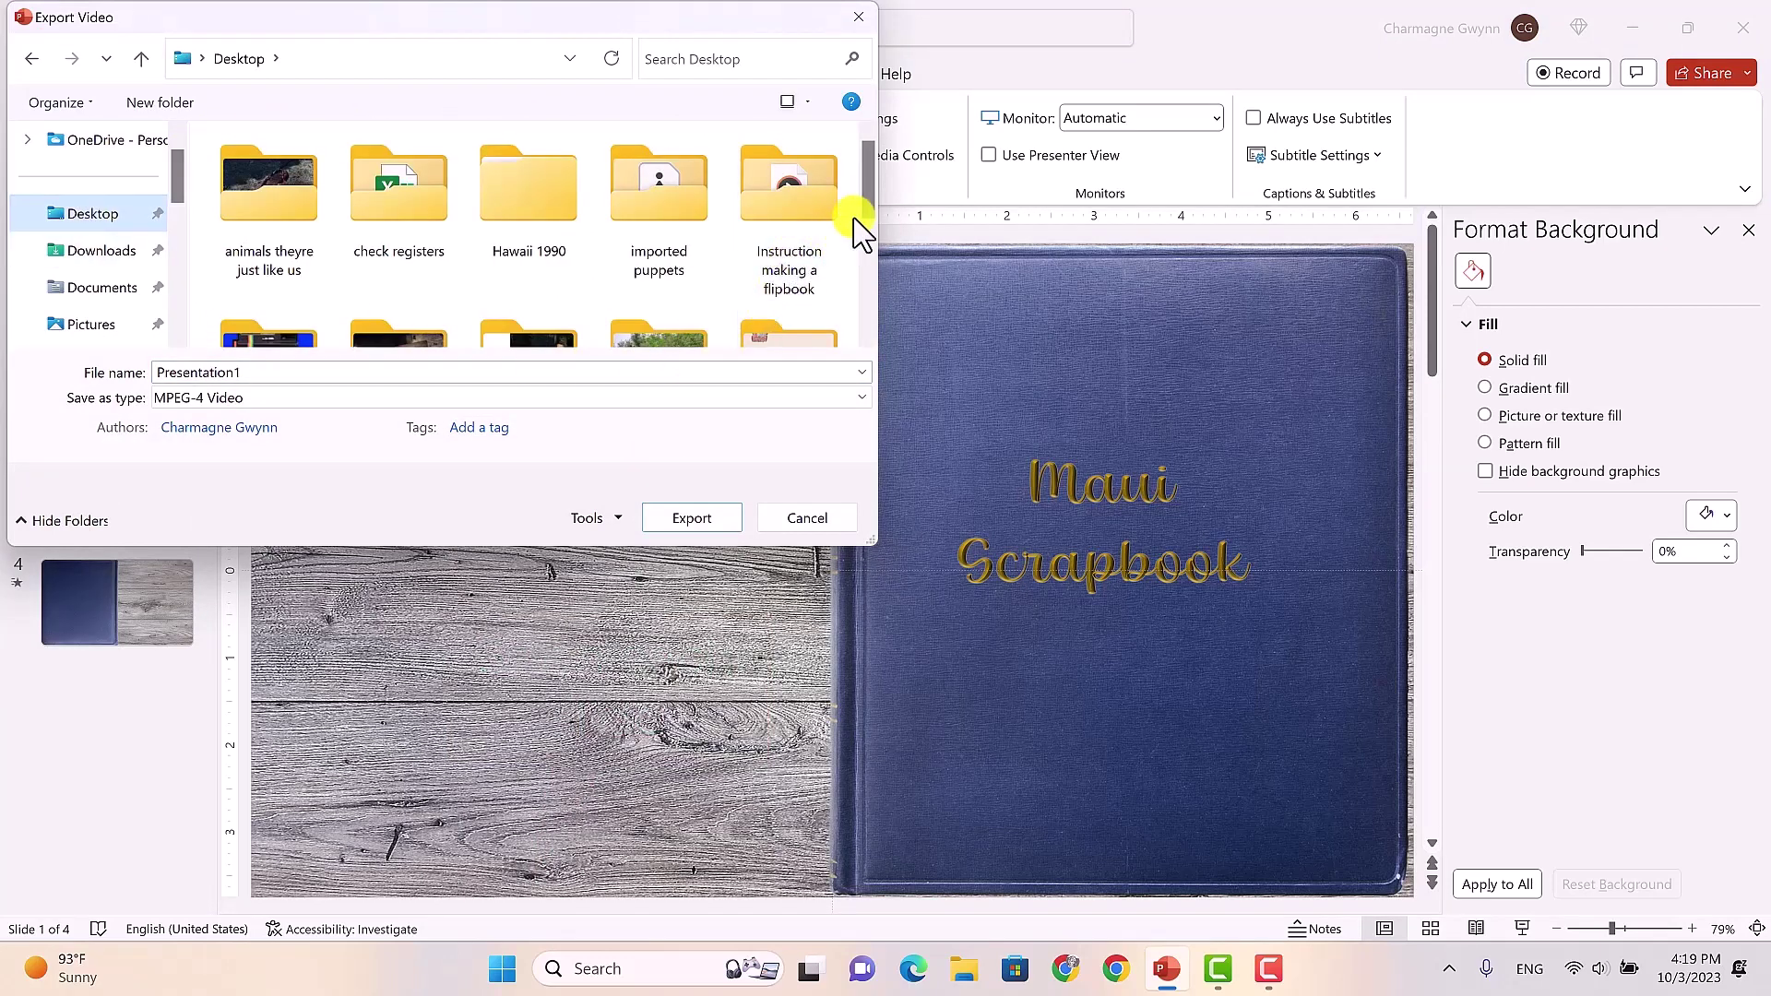
left_click_drag(870, 206, 864, 329)
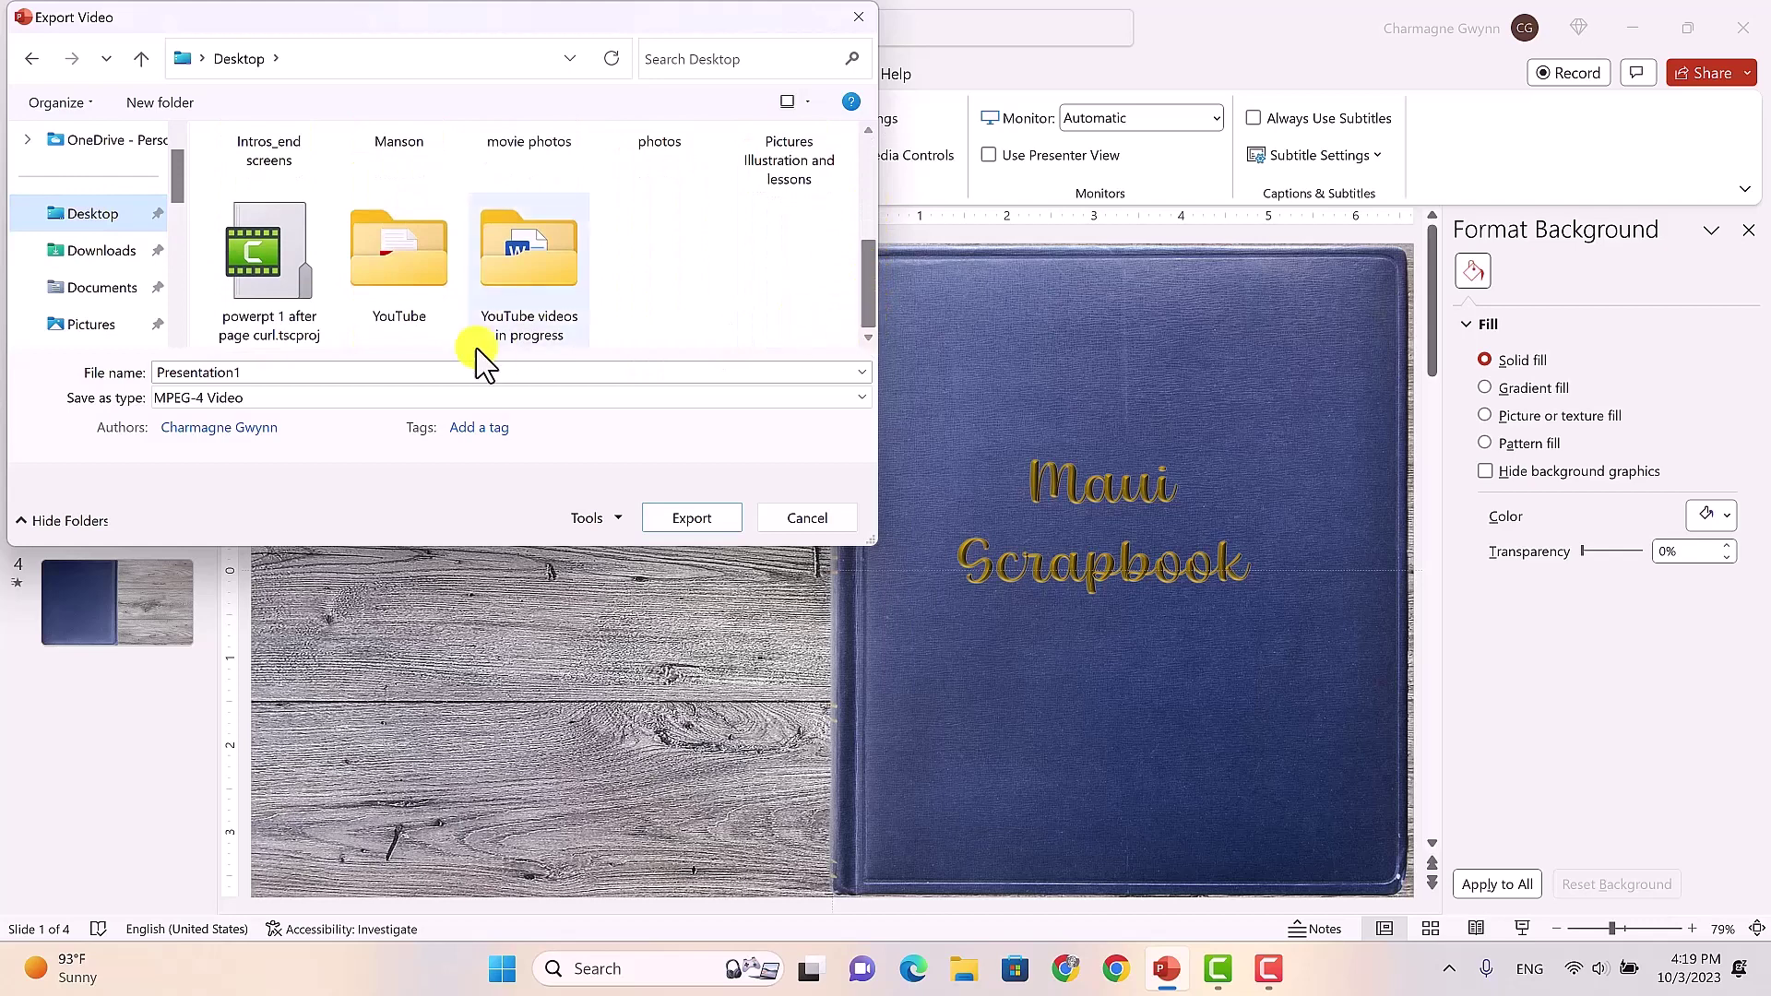
double_click(252, 373)
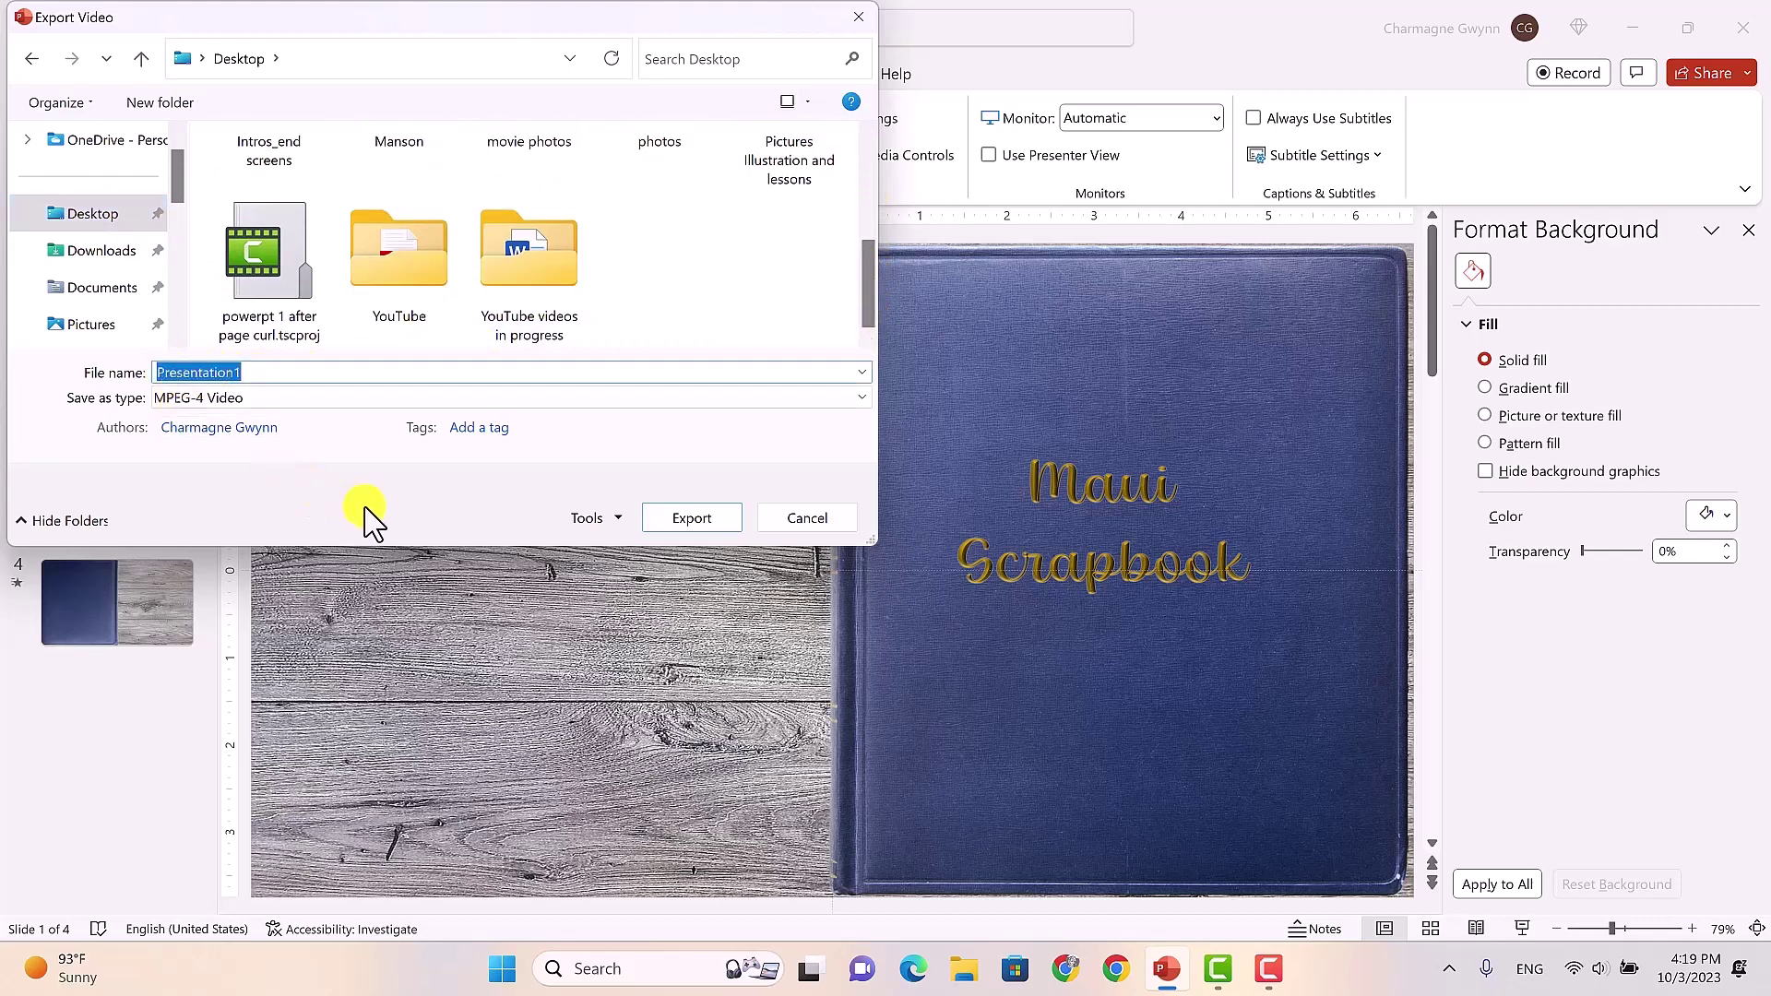
type("maui")
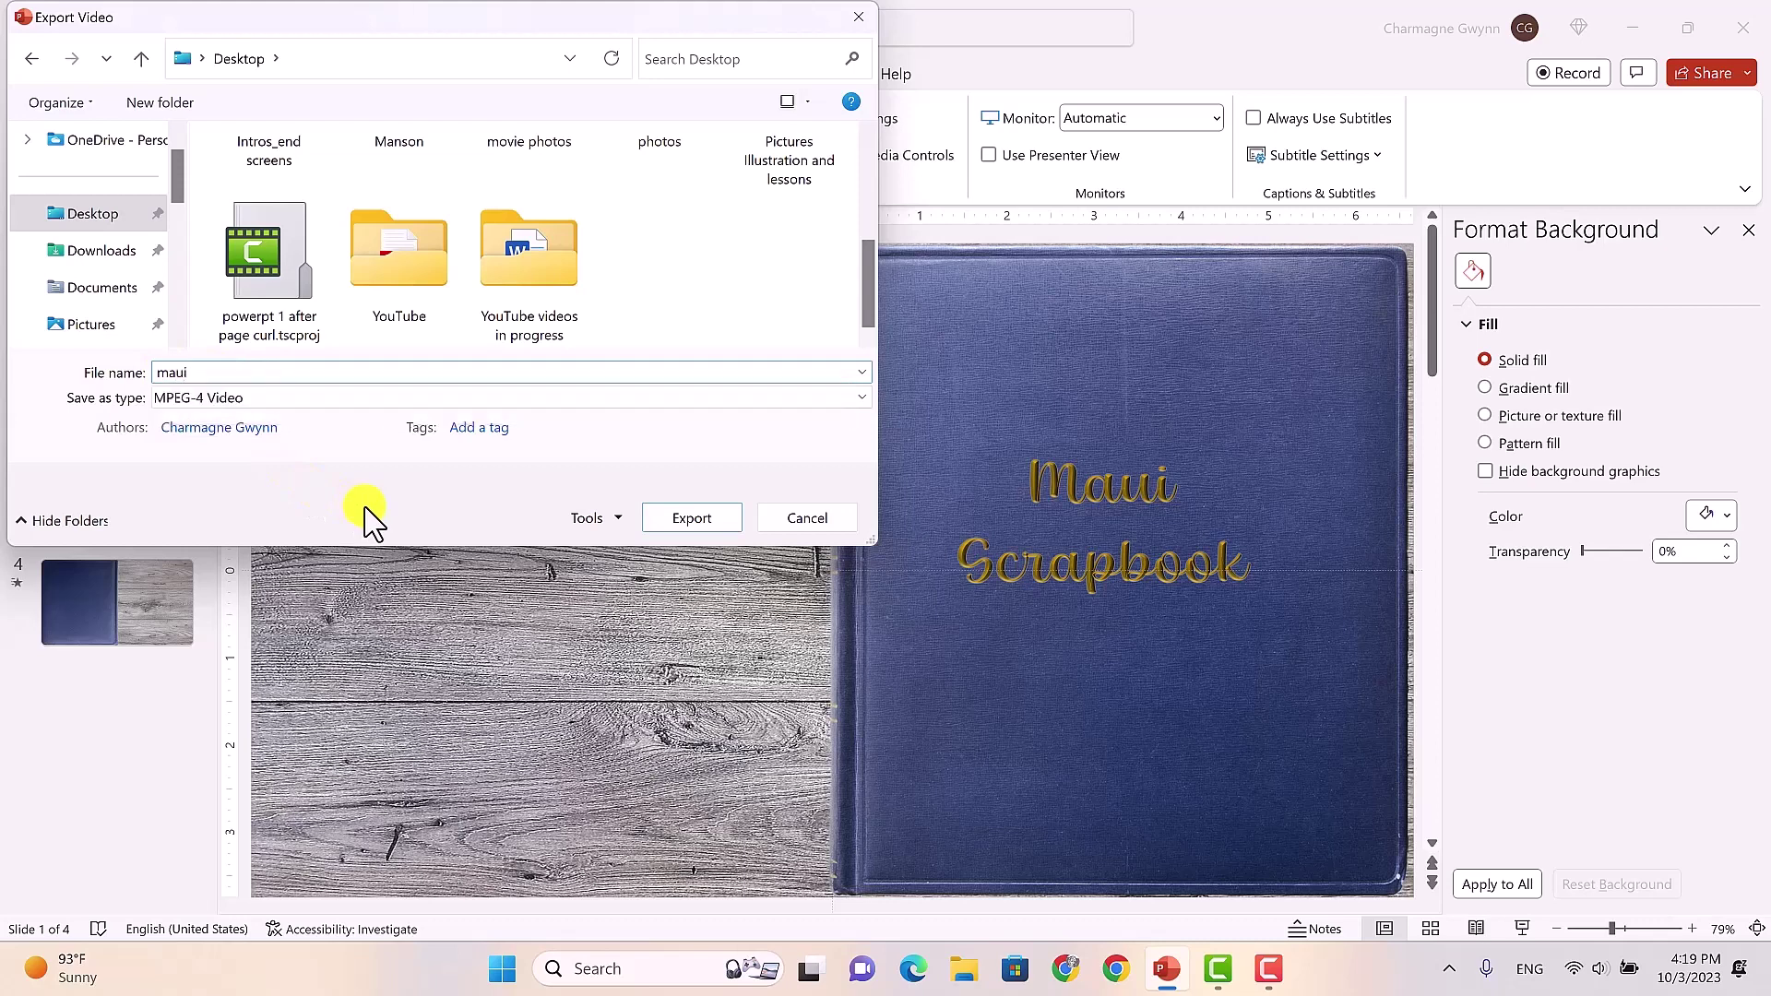
left_click(682, 521)
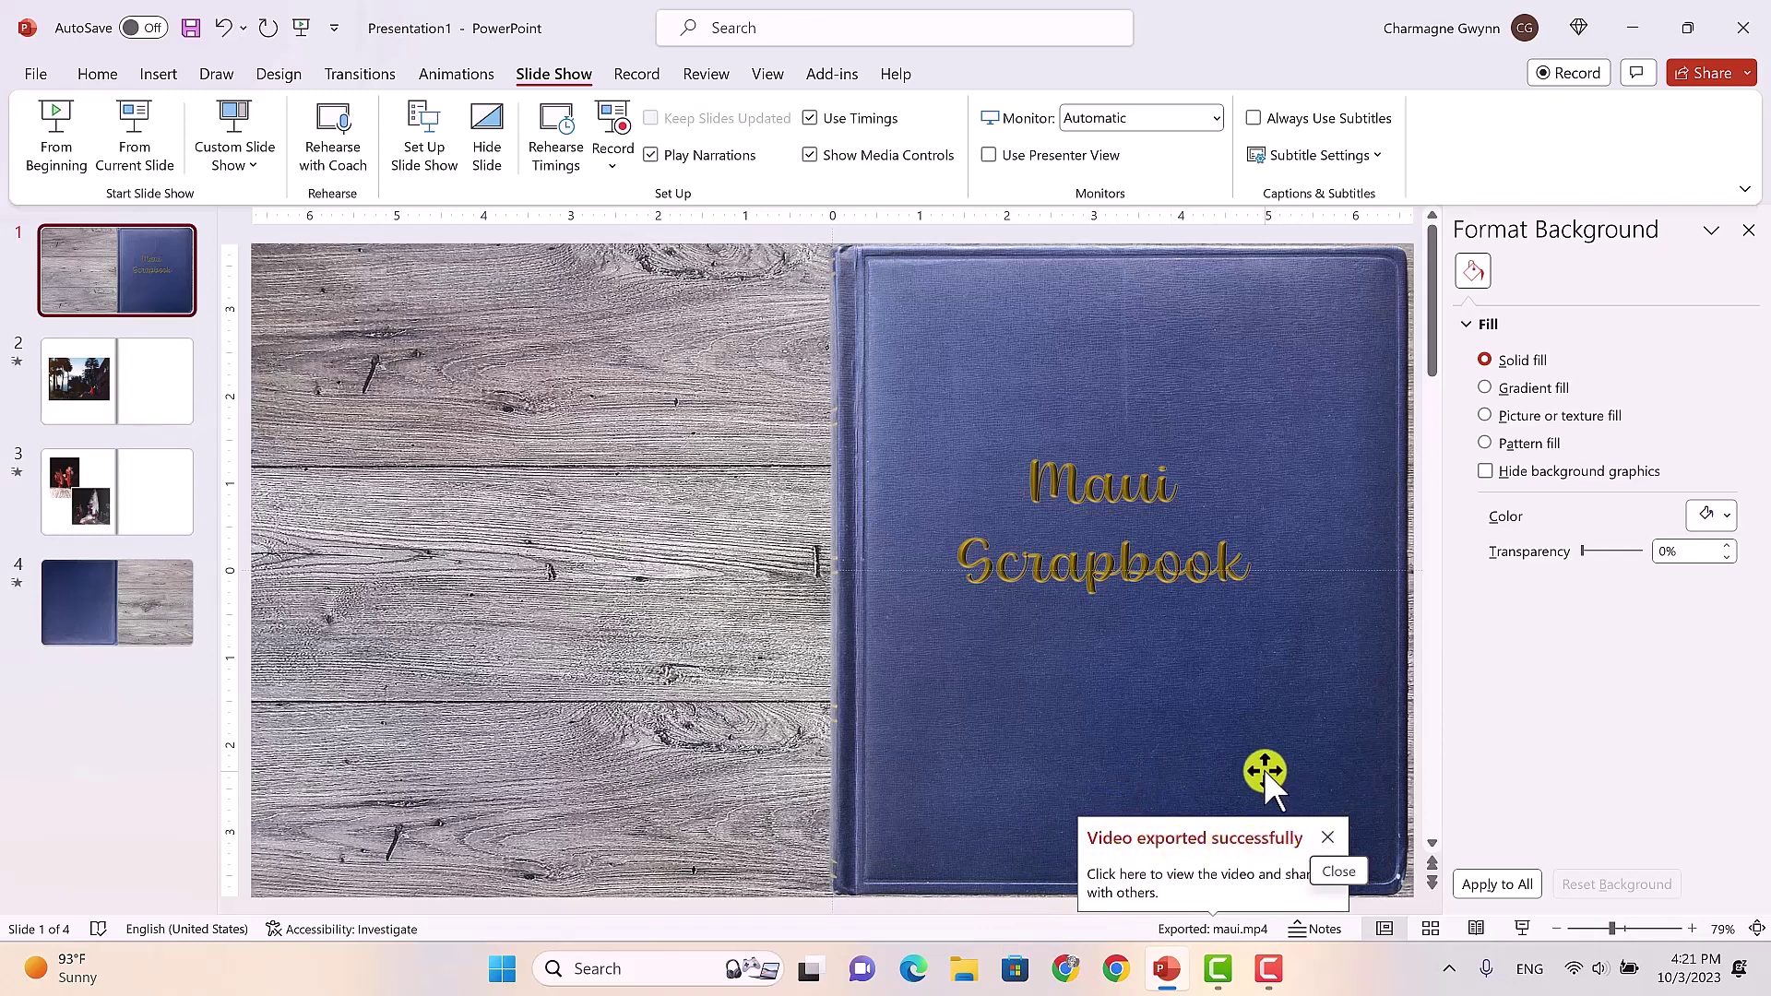
Step: Minimize the presentation, open the exported maui video from the desktop in Media Player, and view it full screen
left_click(1633, 26)
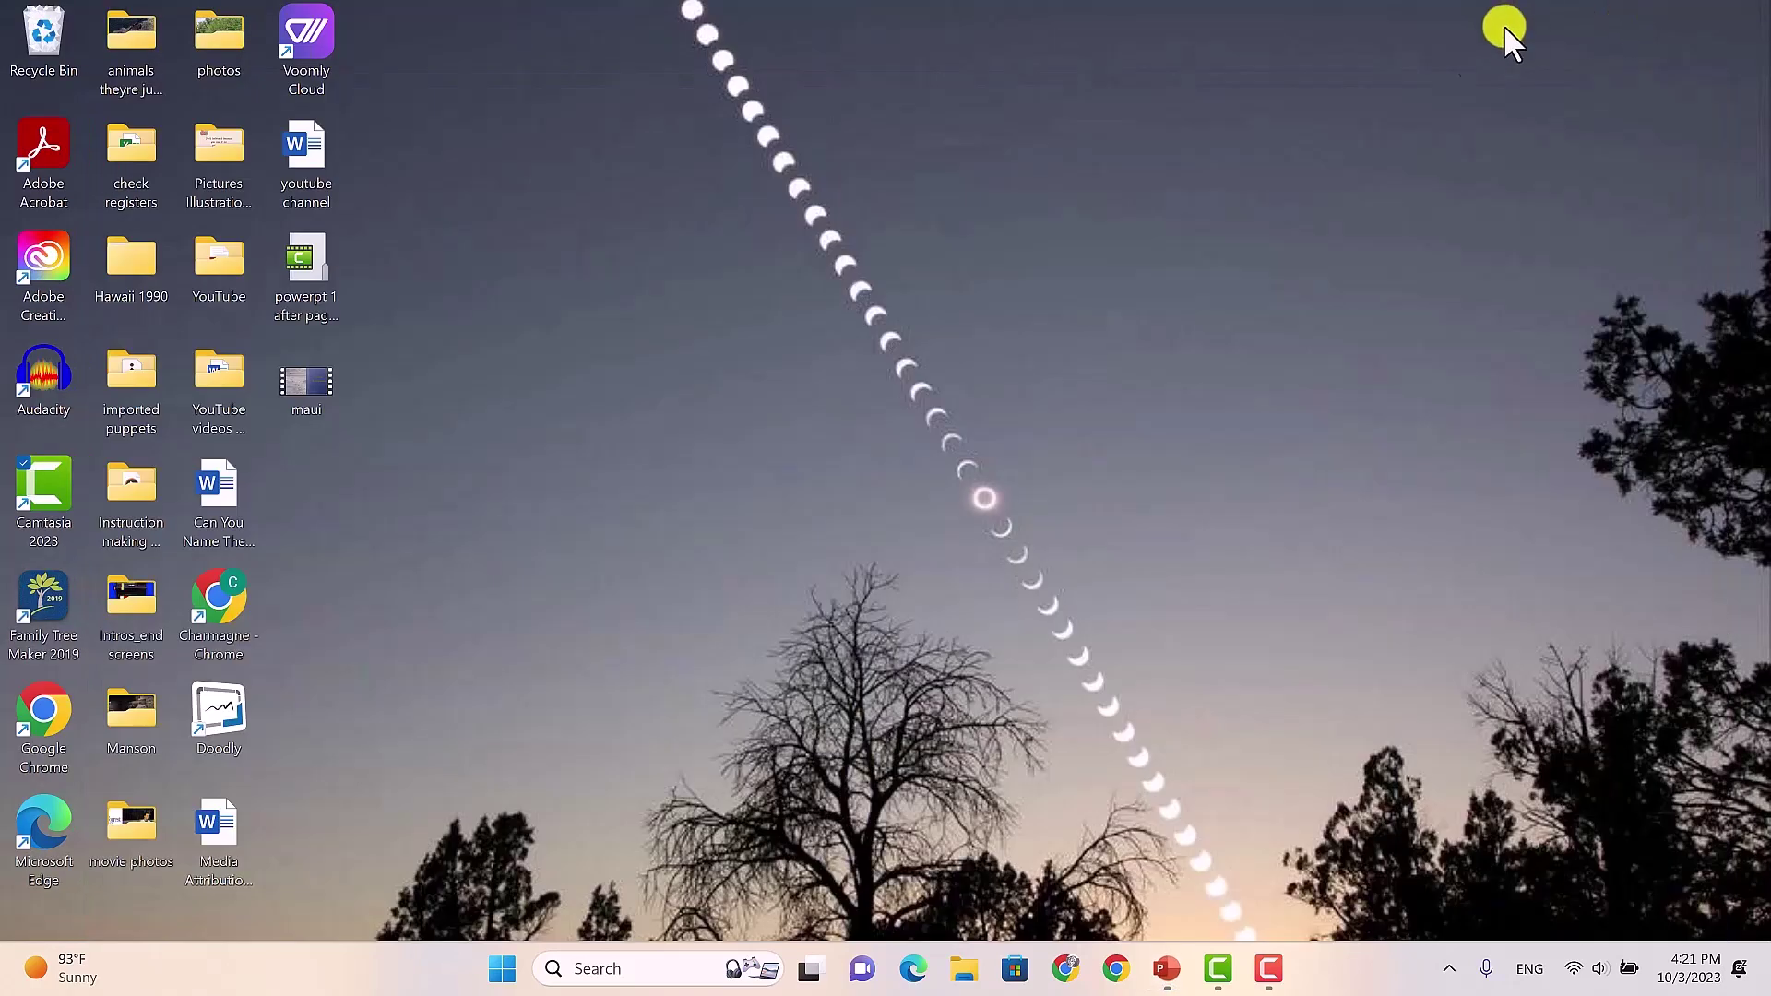
double_click(302, 374)
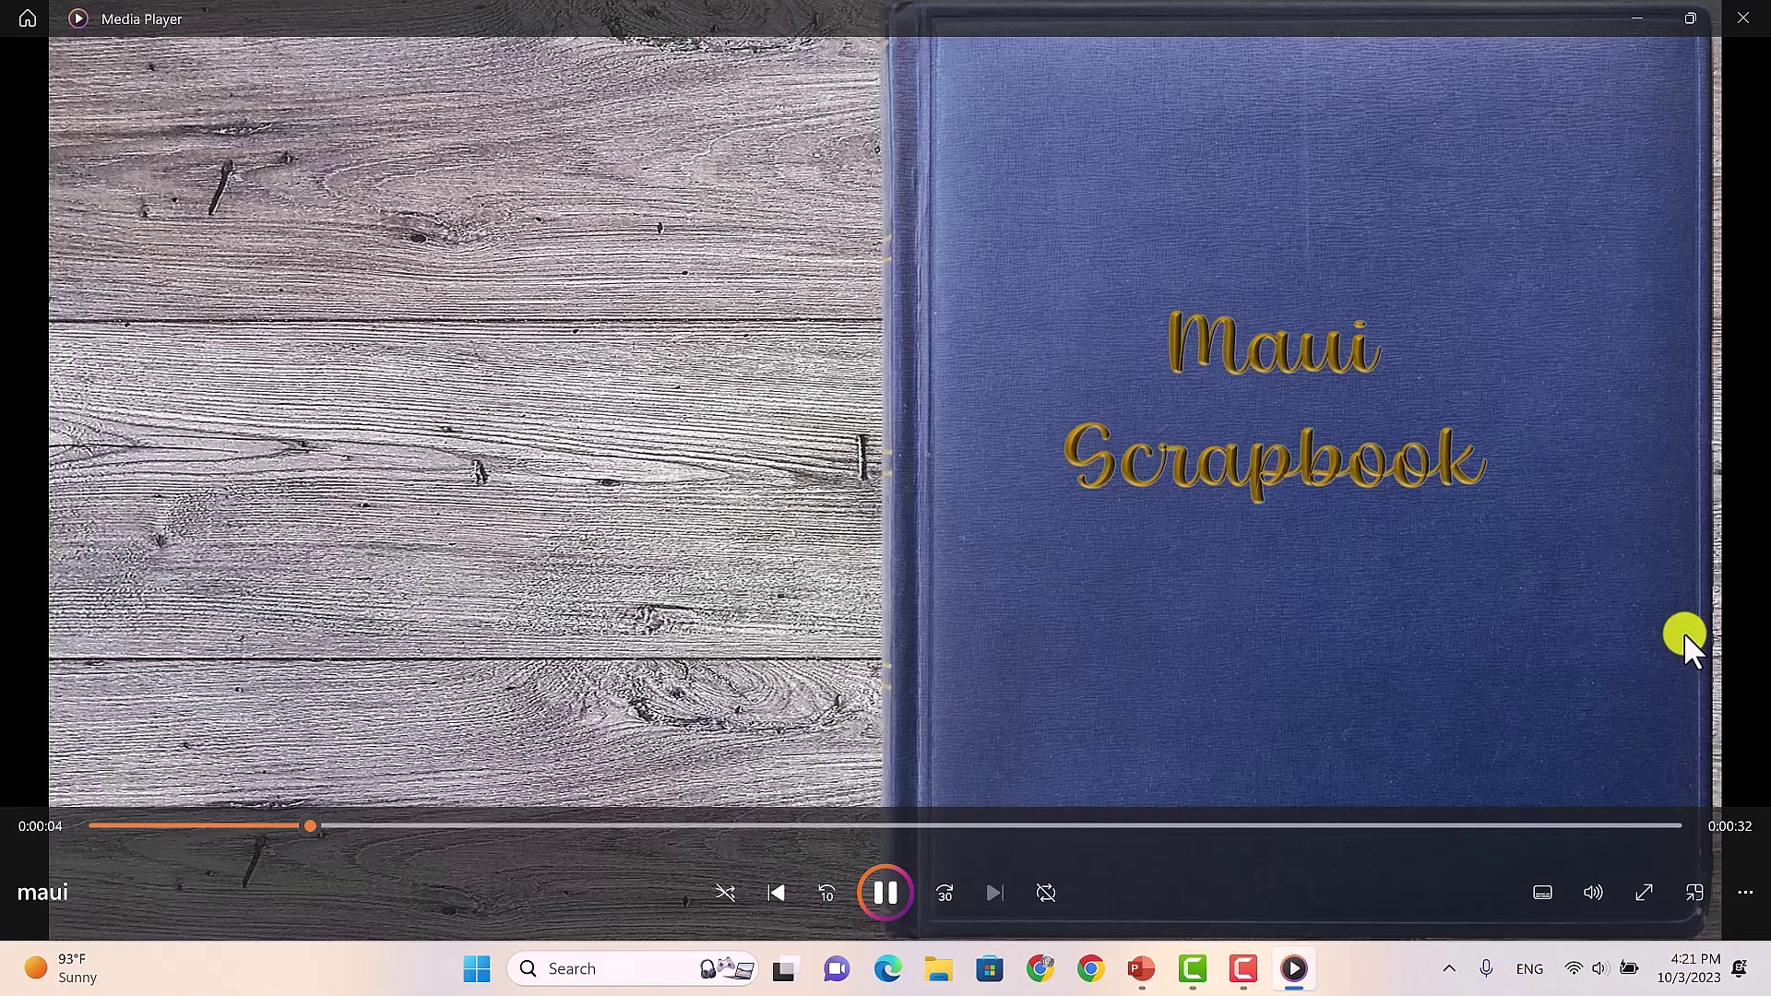
left_click(1643, 891)
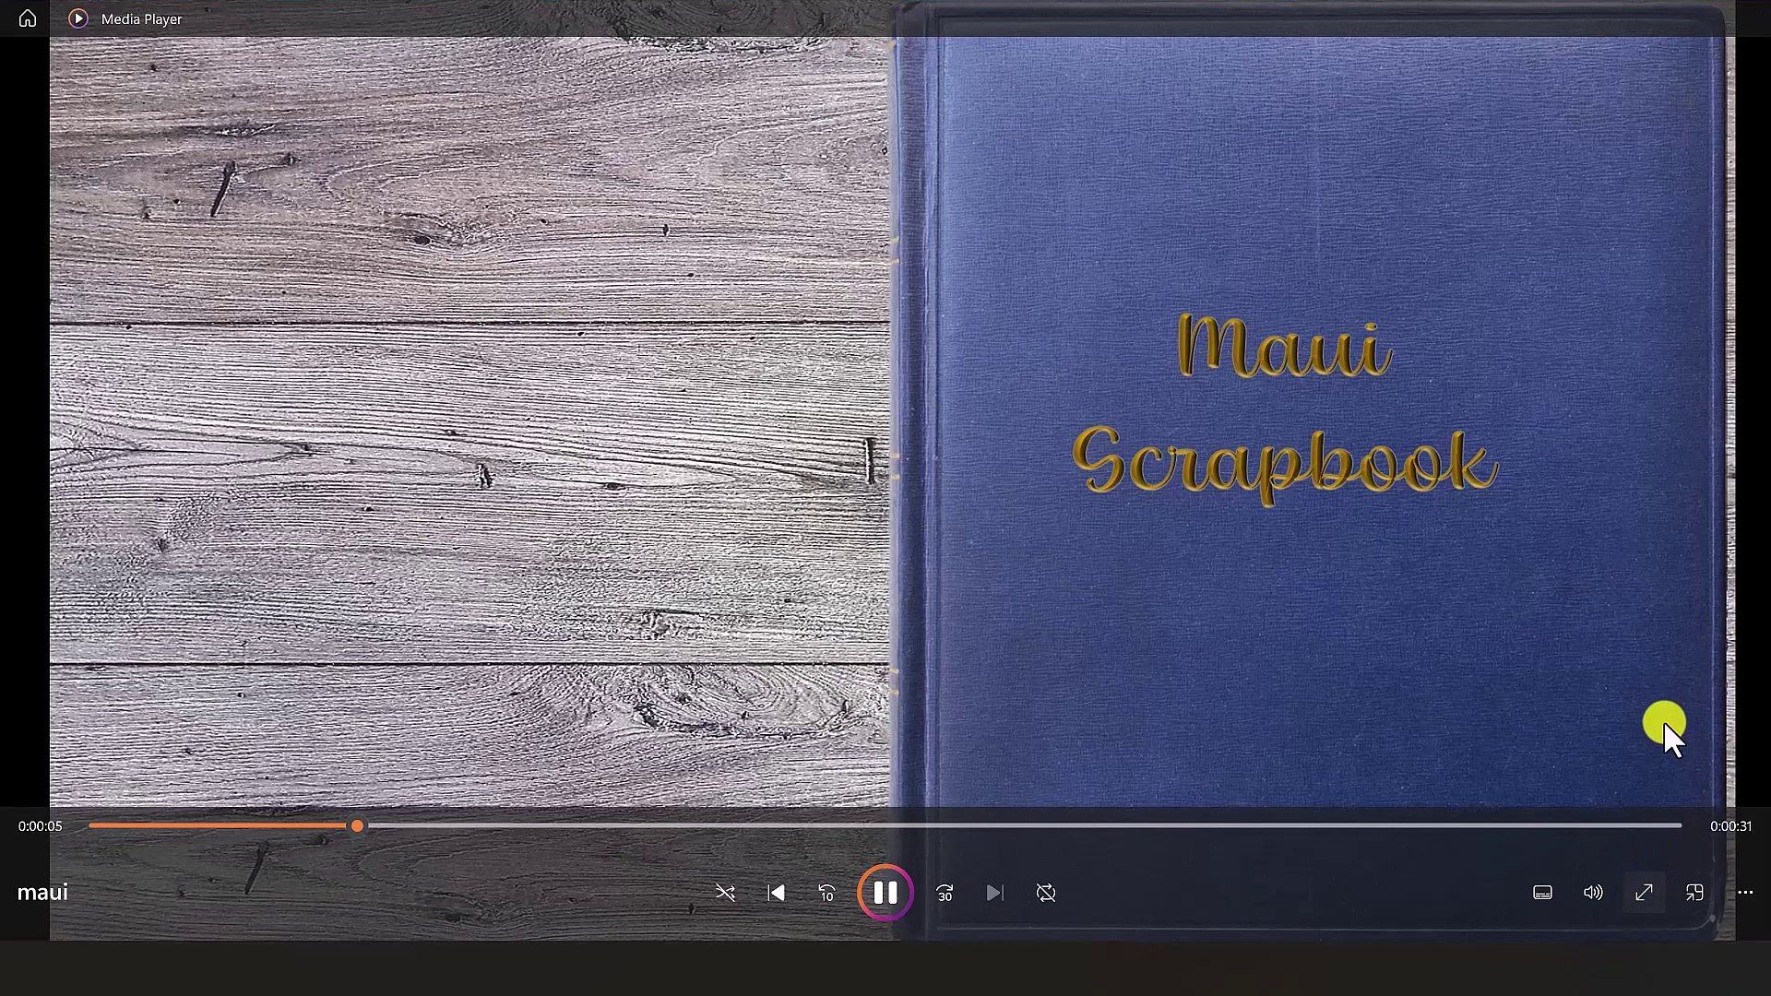